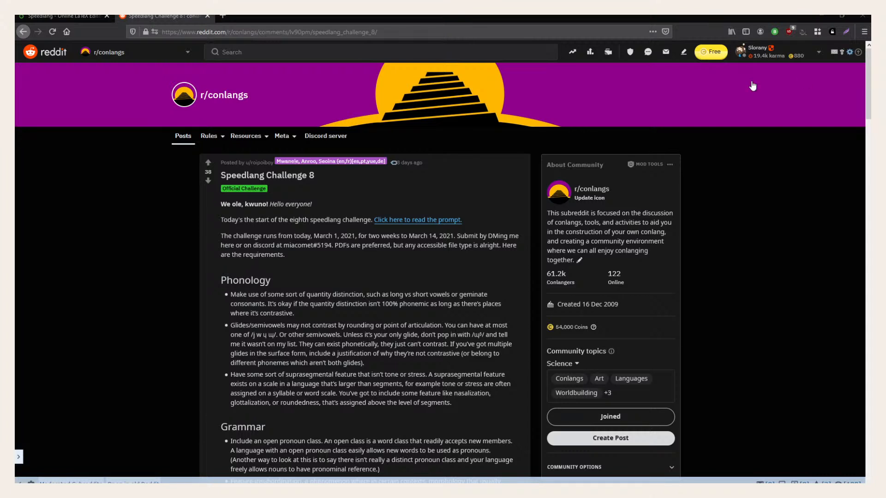
Read the Speedlang Challenge 8 post's introduction and its Phonology requirements.
{"action": "triple_click", "coordinate": [246, 175]}
{"action": "left_click", "coordinate": [317, 274]}
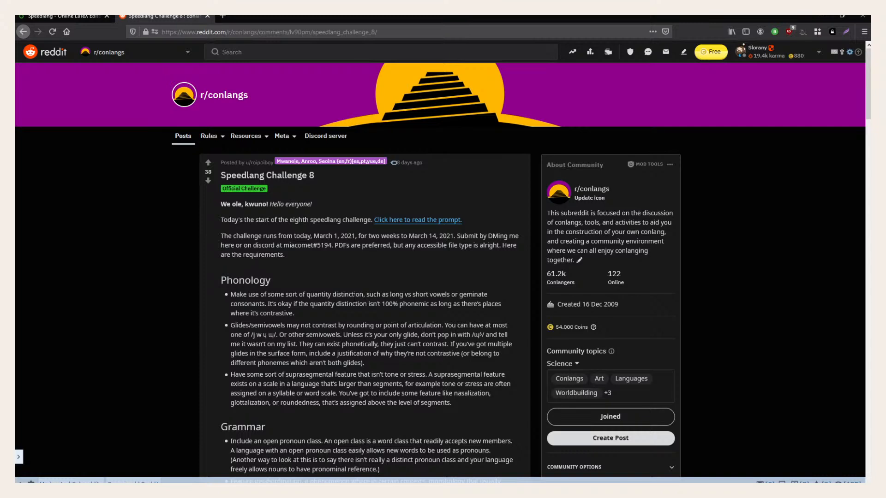
{"action": "scroll", "coordinate": [442, 272], "scroll_direction": "down", "scroll_amount": 1}
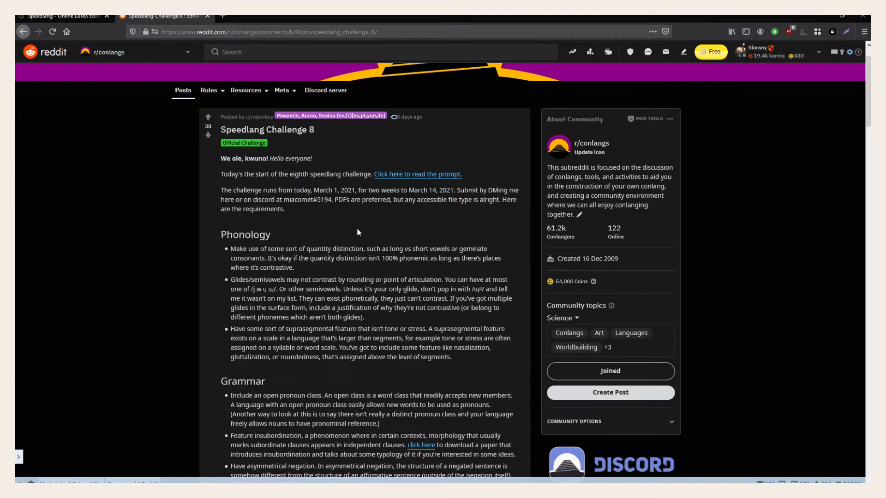
{"action": "scroll", "coordinate": [359, 232], "scroll_direction": "down", "scroll_amount": 1}
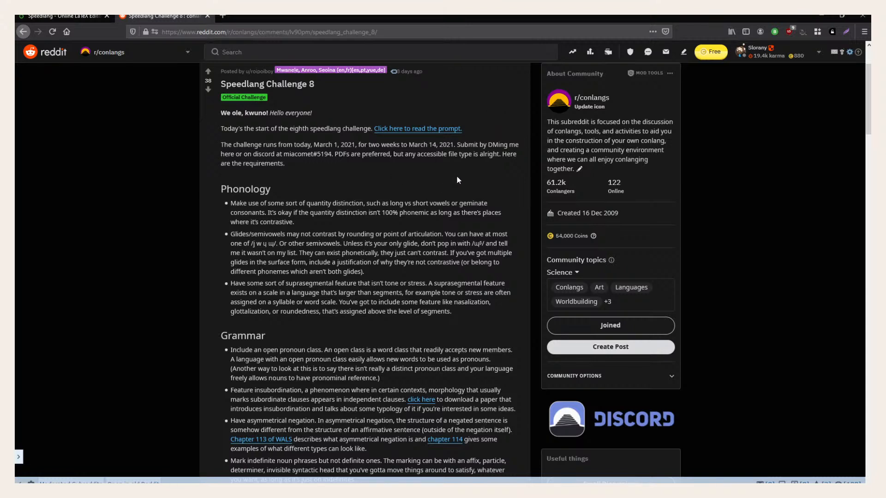
{"action": "scroll", "coordinate": [456, 180], "scroll_direction": "down", "scroll_amount": 1}
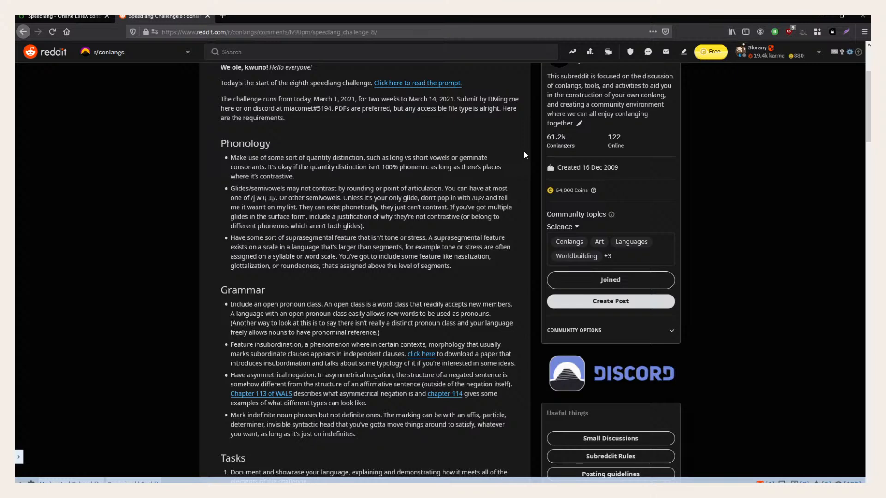
{"action": "scroll", "coordinate": [322, 231], "scroll_direction": "down", "scroll_amount": 3}
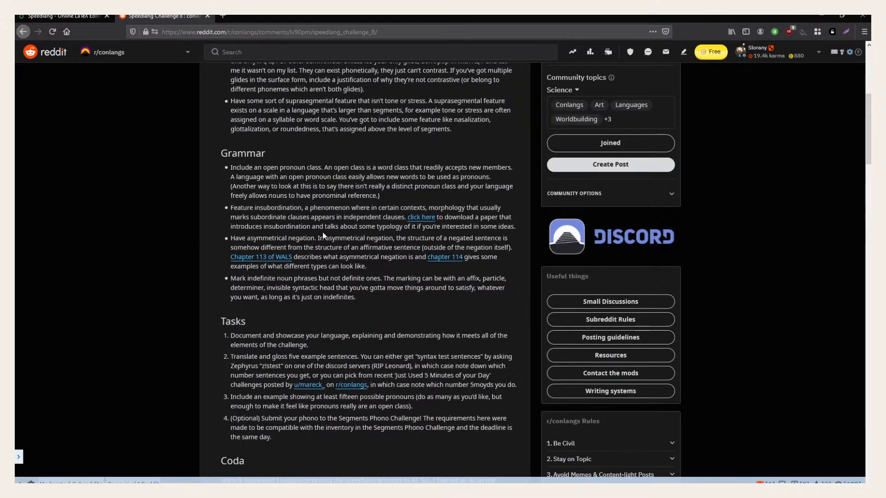
{"action": "scroll", "coordinate": [322, 232], "scroll_direction": "up", "scroll_amount": 2}
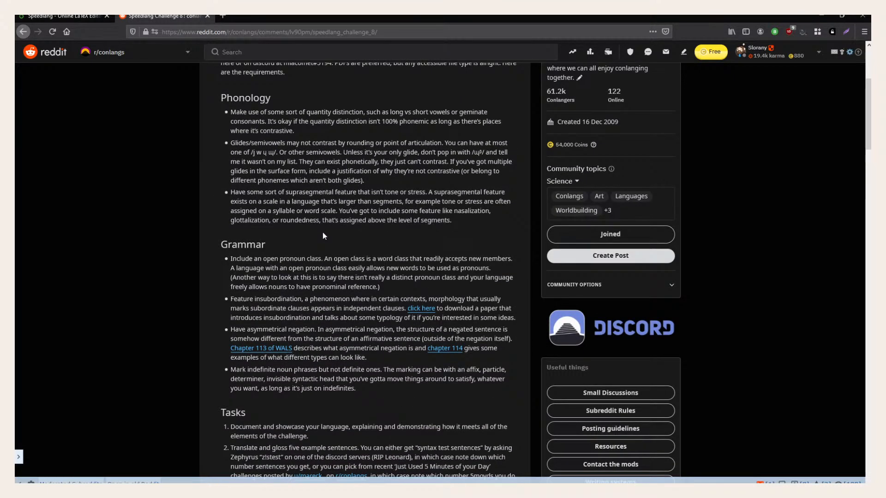
{"action": "scroll", "coordinate": [322, 232], "scroll_direction": "down", "scroll_amount": 2}
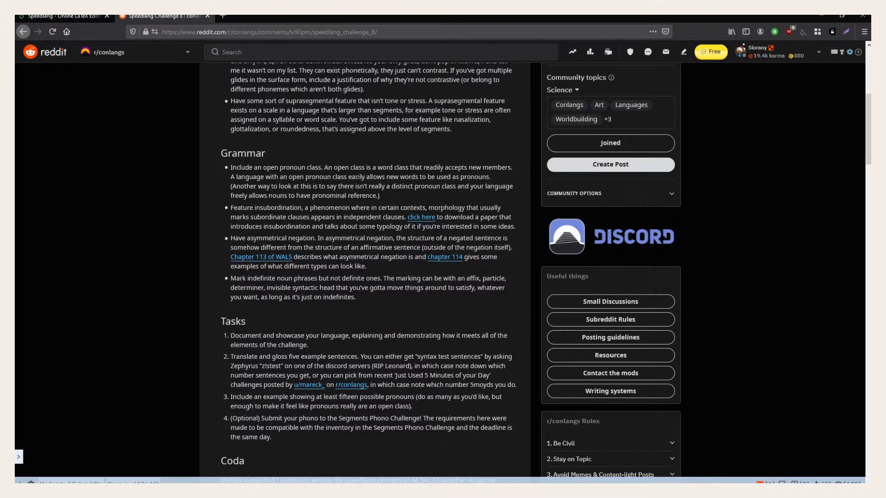
Read the challenge's Grammar requirements, its Tasks list and the Coda section.
{"action": "triple_click", "coordinate": [294, 203]}
{"action": "left_click", "coordinate": [305, 205]}
{"action": "double_click", "coordinate": [338, 297]}
{"action": "left_click", "coordinate": [358, 279]}
{"action": "scroll", "coordinate": [265, 153], "scroll_direction": "down", "scroll_amount": 4}
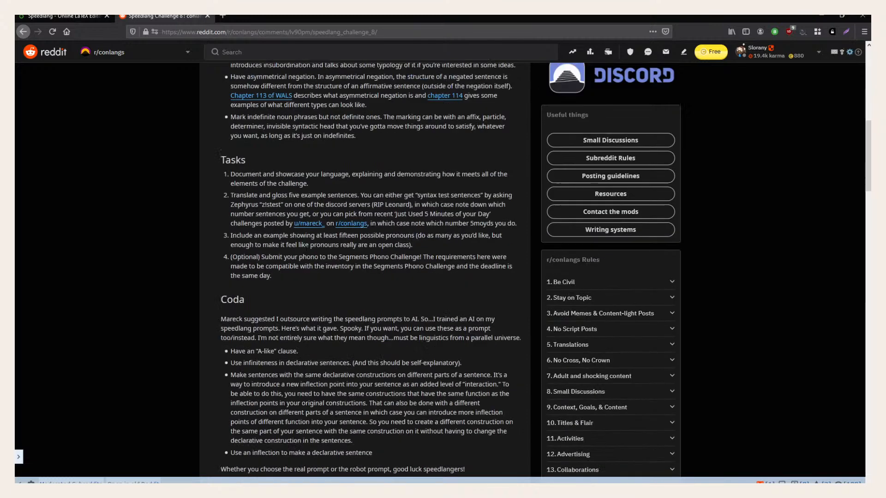
{"action": "scroll", "coordinate": [417, 209], "scroll_direction": "up", "scroll_amount": 2}
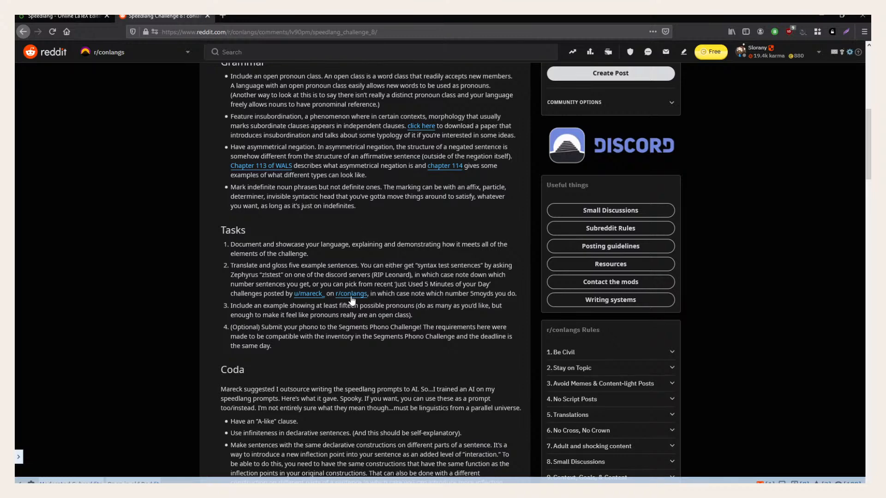
{"action": "scroll", "coordinate": [383, 227], "scroll_direction": "down", "scroll_amount": 1}
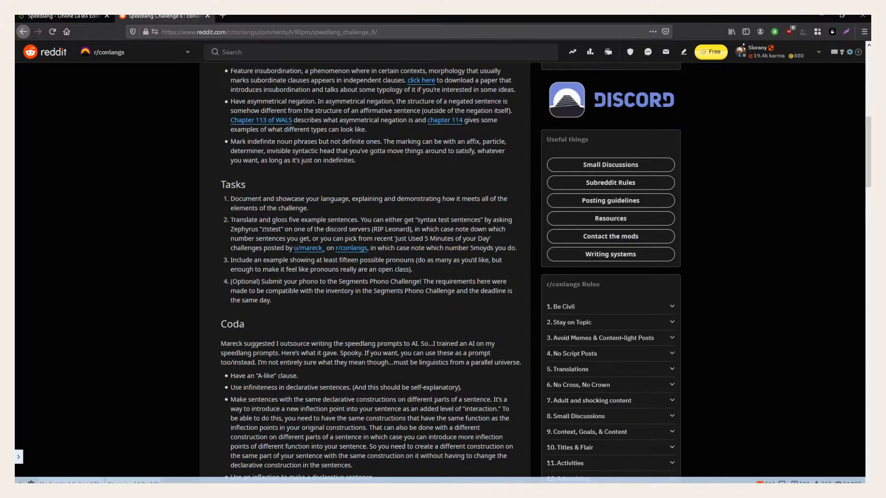
{"action": "scroll", "coordinate": [372, 288], "scroll_direction": "down", "scroll_amount": 1}
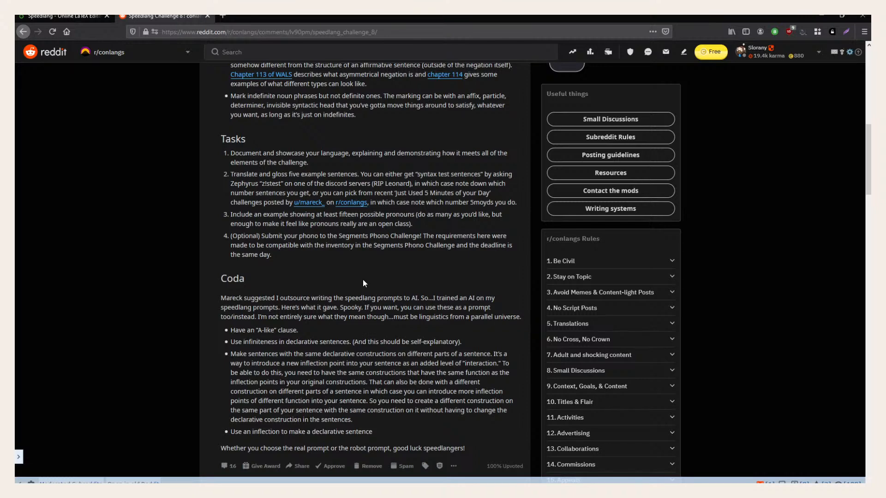
{"action": "double_click", "coordinate": [363, 280]}
Open youtube.com in a new tab and search for "andrew carnie".
{"action": "key", "text": "ctrl+t"}
{"action": "type", "text": "youtube.com"}
{"action": "key", "text": "Return"}
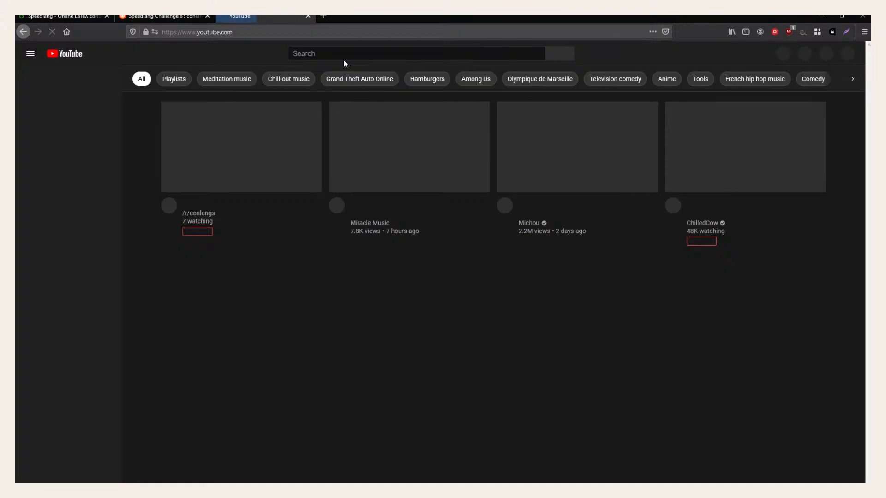
{"action": "left_click", "coordinate": [344, 55]}
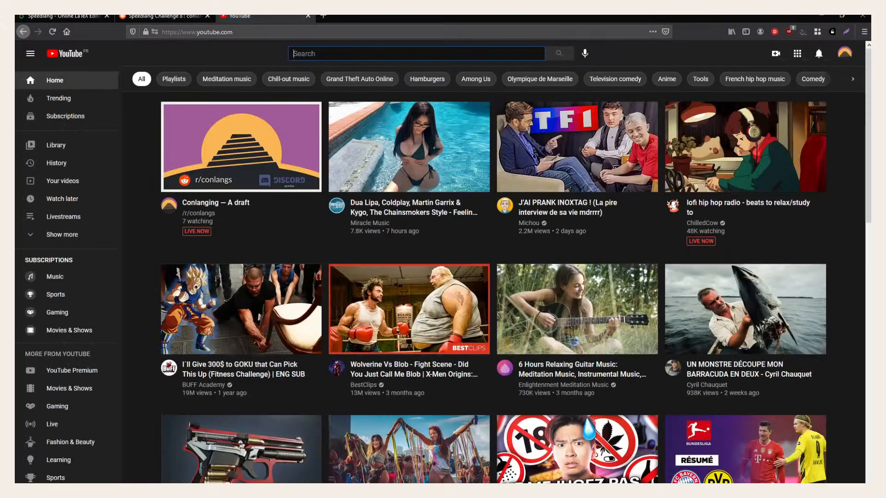
{"action": "scroll", "coordinate": [494, 286], "scroll_direction": "down", "scroll_amount": 5}
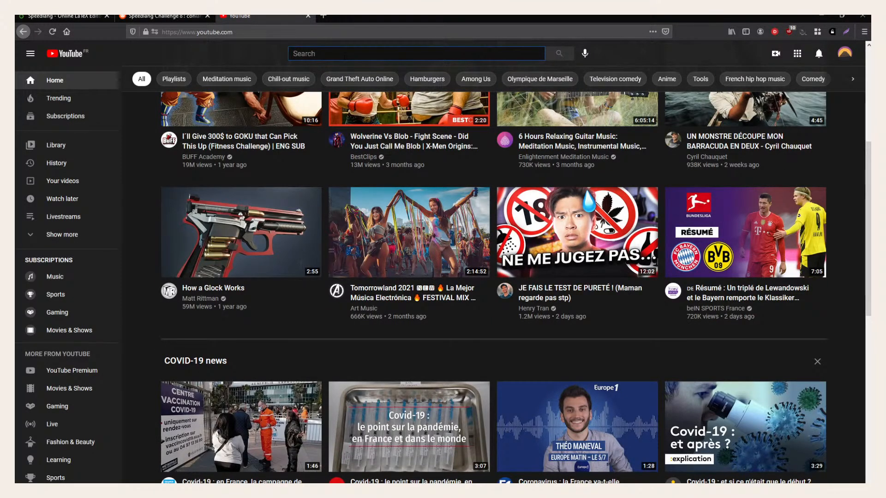
{"action": "type", "text": "andrew c"}
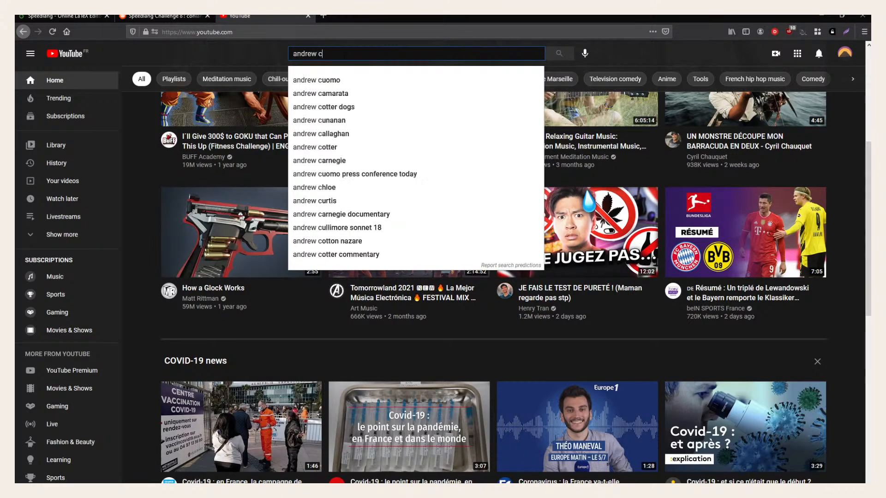
{"action": "type", "text": "arnie"}
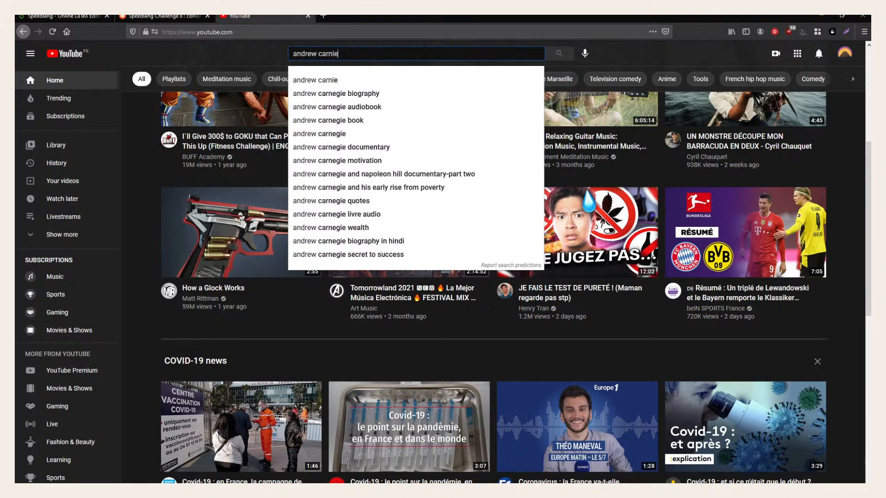
{"action": "key", "text": "Return"}
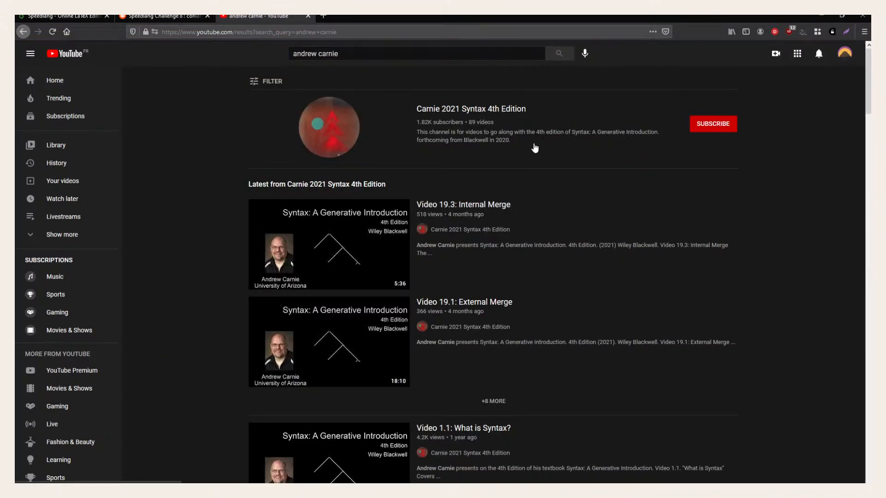
Open the Carnie 2021 Syntax 4th Edition channel and look through all its uploaded videos back to Video 1.1.
{"action": "left_click", "coordinate": [457, 114]}
{"action": "scroll", "coordinate": [318, 159], "scroll_direction": "down", "scroll_amount": 4}
{"action": "scroll", "coordinate": [319, 160], "scroll_direction": "up", "scroll_amount": 4}
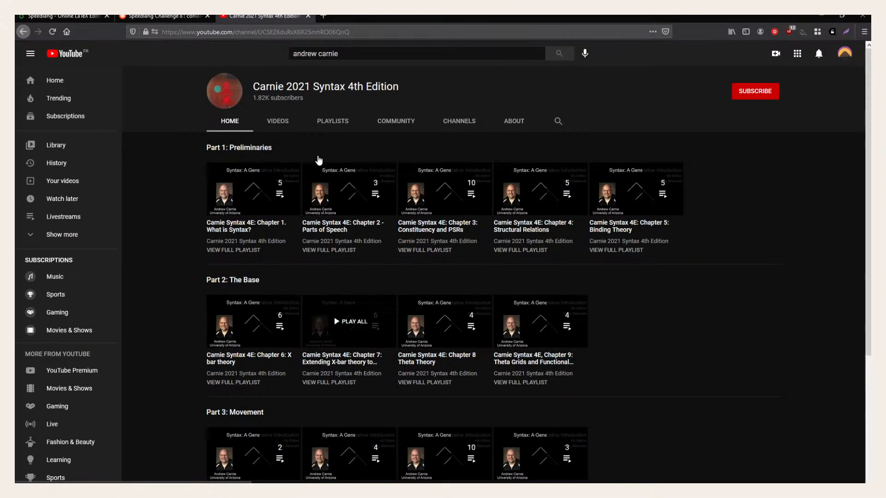
{"action": "left_click", "coordinate": [285, 119]}
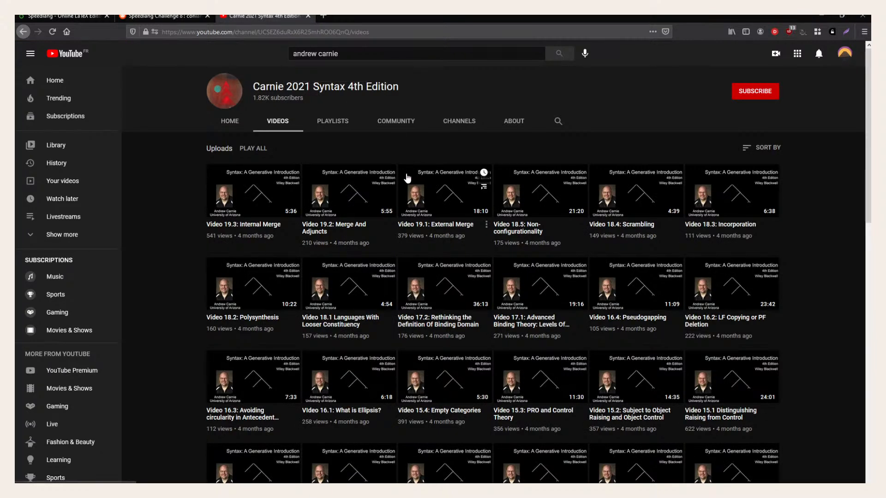
{"action": "scroll", "coordinate": [513, 101], "scroll_direction": "down", "scroll_amount": 2}
{"action": "scroll", "coordinate": [512, 101], "scroll_direction": "down", "scroll_amount": 13}
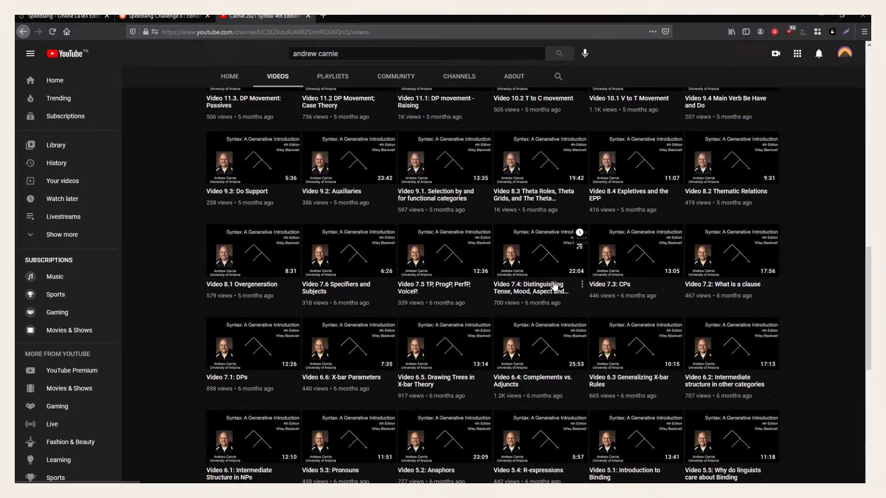
{"action": "scroll", "coordinate": [598, 404], "scroll_direction": "down", "scroll_amount": 4}
{"action": "scroll", "coordinate": [598, 404], "scroll_direction": "down", "scroll_amount": 4}
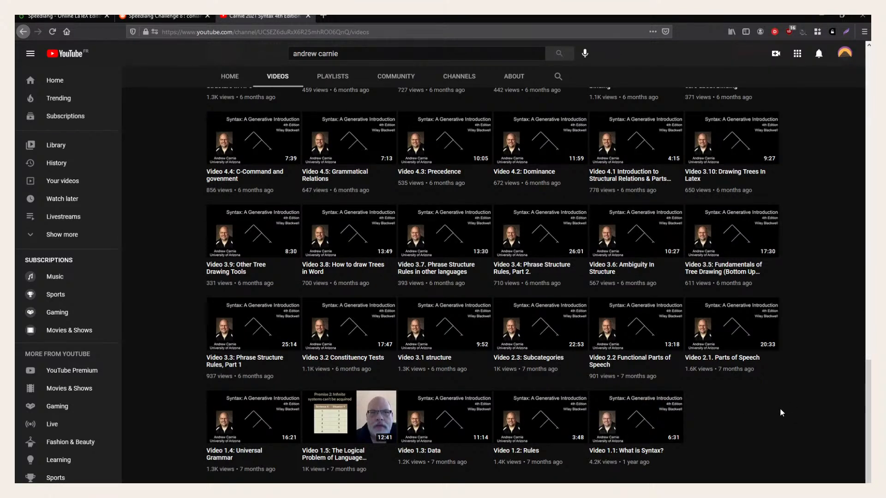
Close the YouTube tab and look back over the challenge post from the Coda up to its introduction.
{"action": "left_click", "coordinate": [357, 33]}
{"action": "key", "text": "Escape"}
{"action": "middle_click", "coordinate": [253, 16]}
{"action": "scroll", "coordinate": [169, 237], "scroll_direction": "up", "scroll_amount": 1}
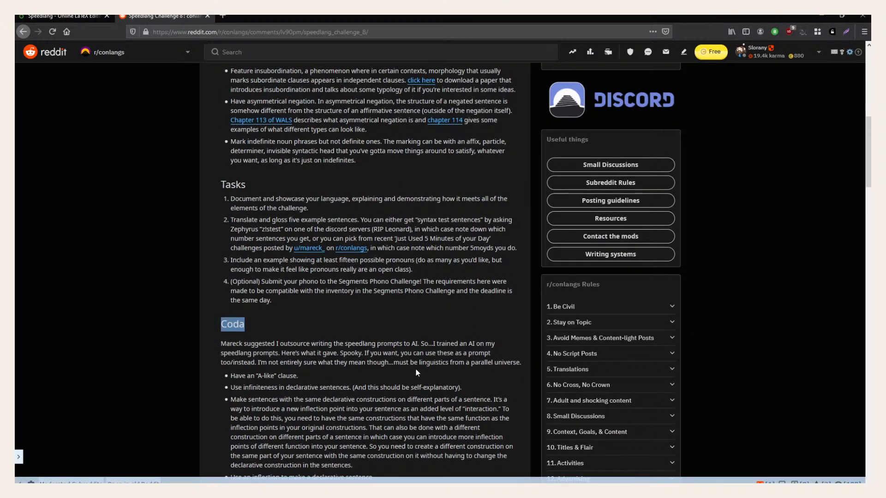
{"action": "left_click", "coordinate": [400, 325]}
{"action": "scroll", "coordinate": [401, 328], "scroll_direction": "up", "scroll_amount": 8}
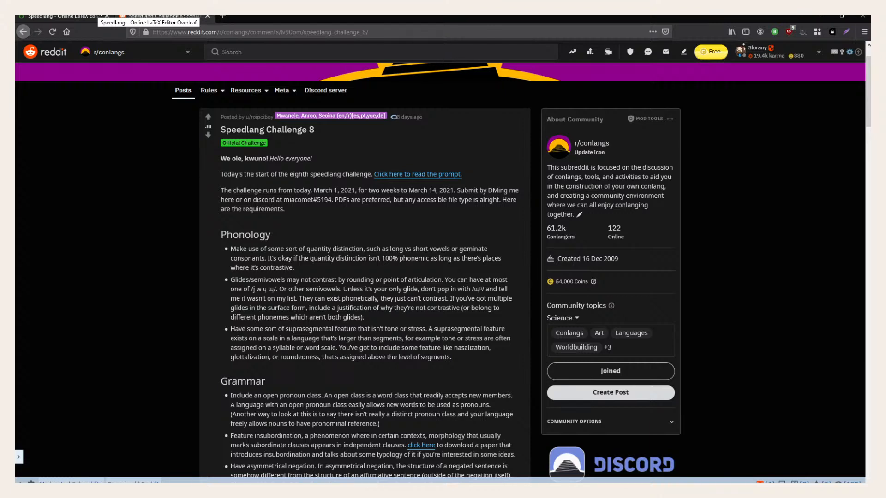
Switch to the Speedlang project in Overleaf, set the document title in main.tex to "A speedlang" and recompile.
{"action": "left_click", "coordinate": [96, 16]}
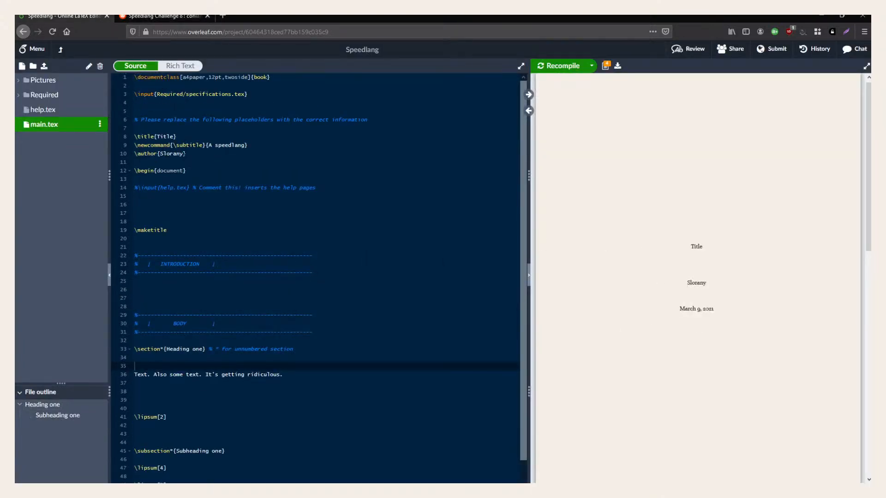
{"action": "left_click", "coordinate": [180, 171]}
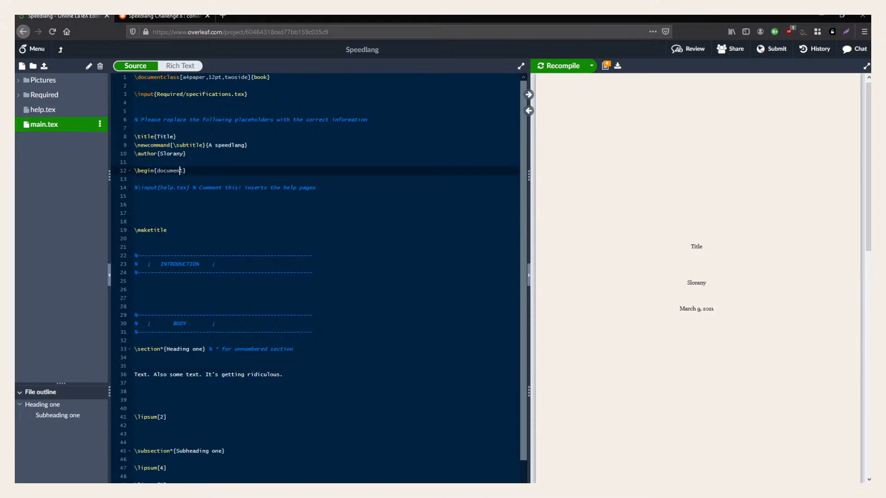
{"action": "double_click", "coordinate": [174, 136]}
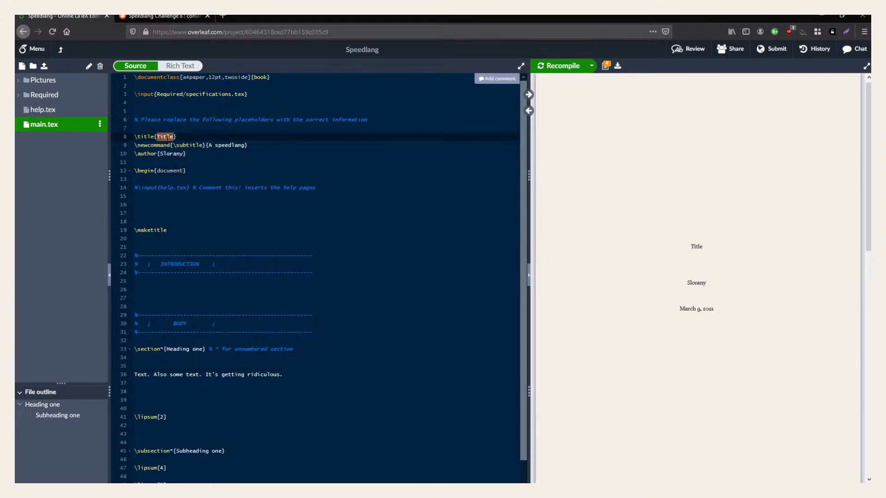
{"action": "type", "text": "A speedlang"}
{"action": "key", "text": "ctrl+s"}
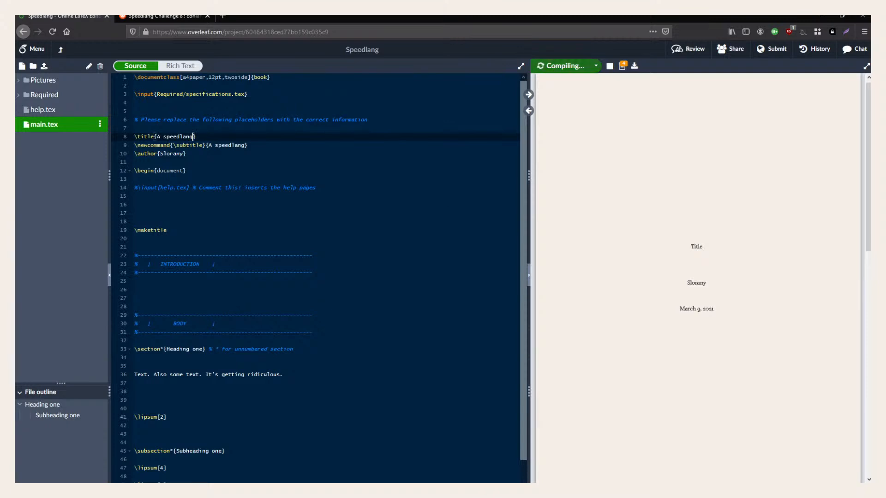
{"action": "double_click", "coordinate": [229, 145]}
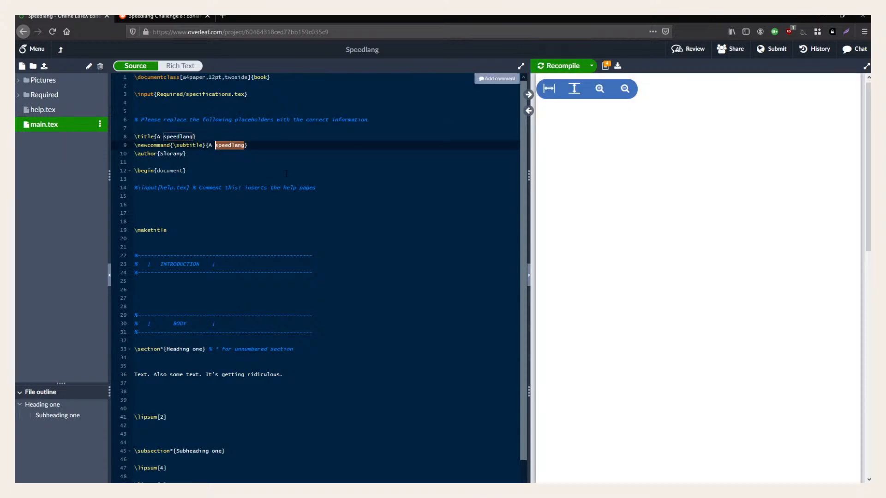
{"action": "left_click", "coordinate": [167, 230]}
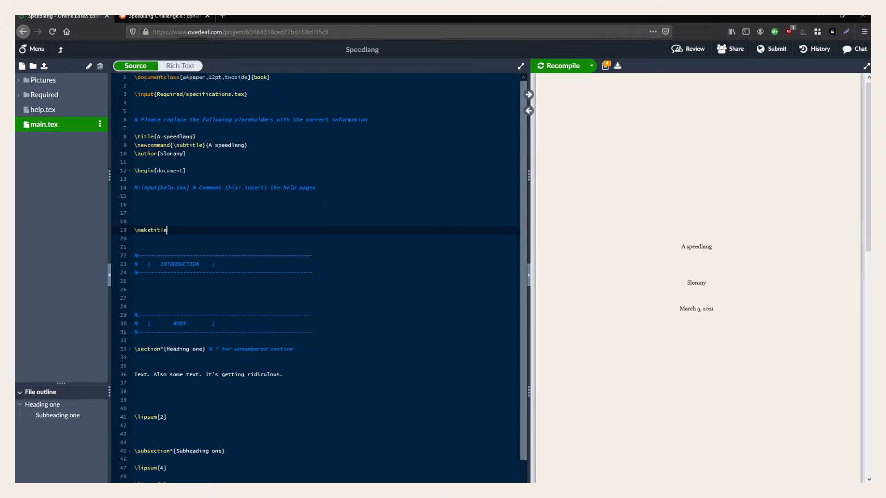
{"action": "left_click_drag", "start_coordinate": [185, 136], "coordinate": [161, 130]}
{"action": "left_click", "coordinate": [161, 138]}
{"action": "left_click", "coordinate": [311, 160]}
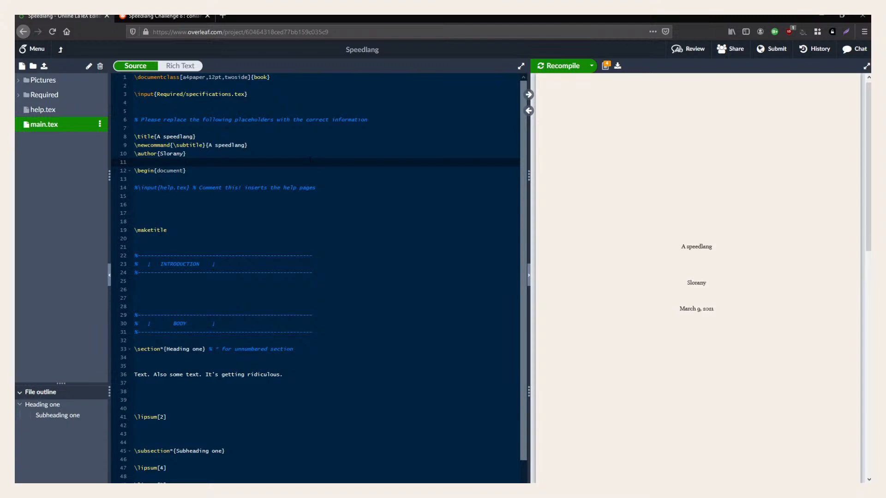
Examine the body section of main.tex and the compiled title and heading pages in the PDF preview.
{"action": "scroll", "coordinate": [310, 159], "scroll_direction": "down", "scroll_amount": 3}
{"action": "scroll", "coordinate": [318, 249], "scroll_direction": "down", "scroll_amount": 3}
{"action": "scroll", "coordinate": [606, 262], "scroll_direction": "down", "scroll_amount": 3}
{"action": "scroll", "coordinate": [606, 262], "scroll_direction": "down", "scroll_amount": 5}
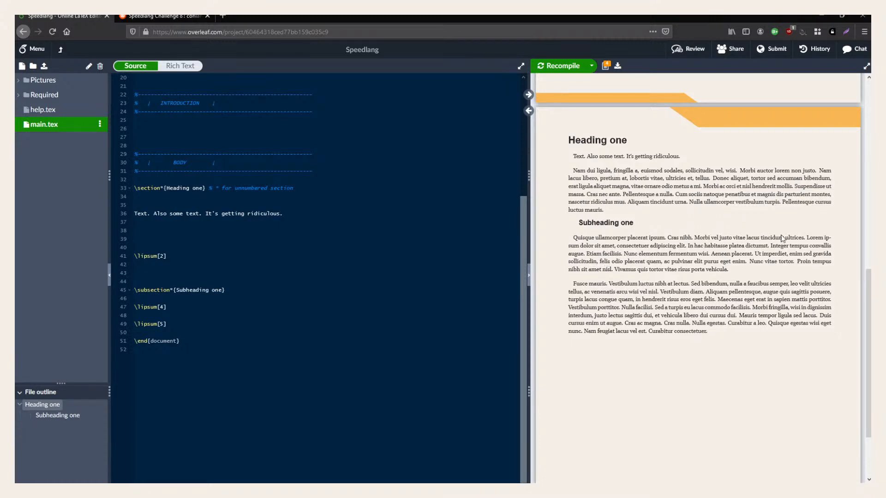
{"action": "scroll", "coordinate": [777, 235], "scroll_direction": "down", "scroll_amount": 1}
{"action": "scroll", "coordinate": [762, 303], "scroll_direction": "up", "scroll_amount": 3}
{"action": "scroll", "coordinate": [762, 302], "scroll_direction": "up", "scroll_amount": 6}
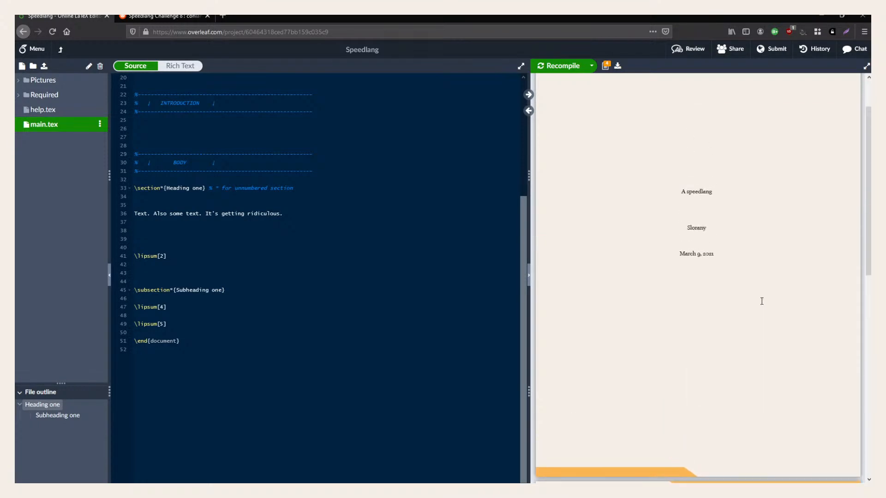
{"action": "scroll", "coordinate": [761, 303], "scroll_direction": "down", "scroll_amount": 5}
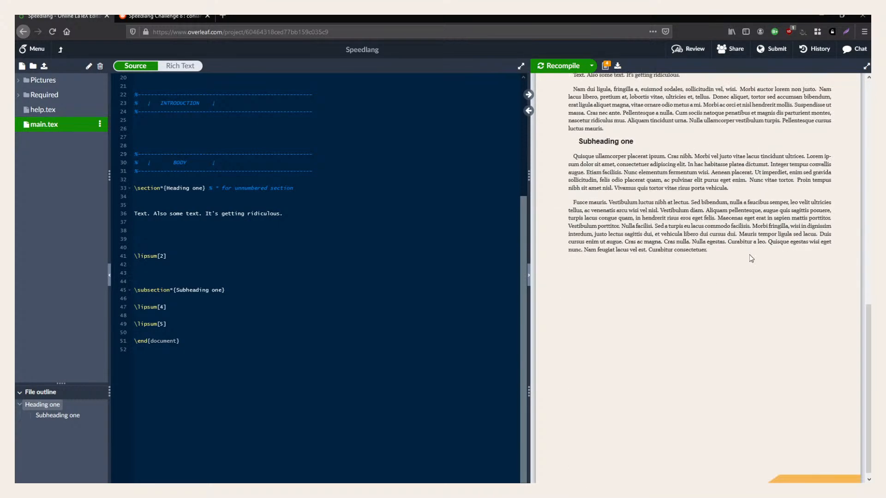
{"action": "left_click", "coordinate": [470, 248]}
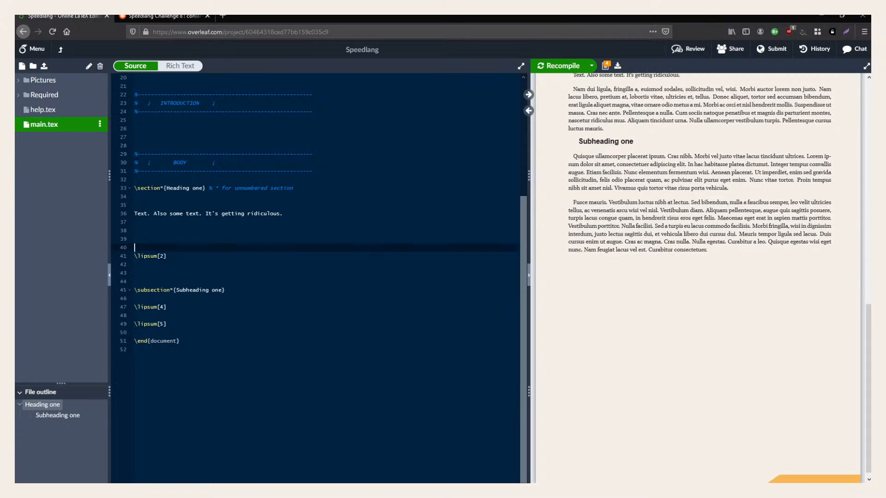
{"action": "scroll", "coordinate": [462, 288], "scroll_direction": "up", "scroll_amount": 3}
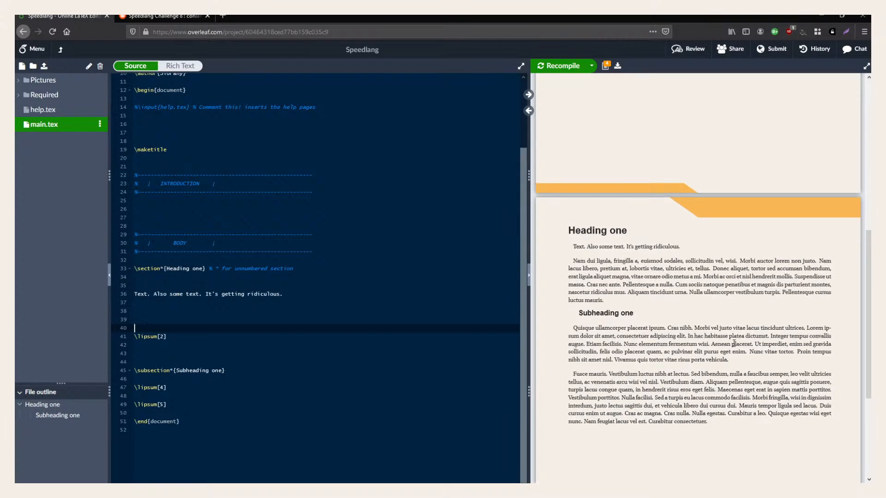
{"action": "left_click", "coordinate": [210, 396]}
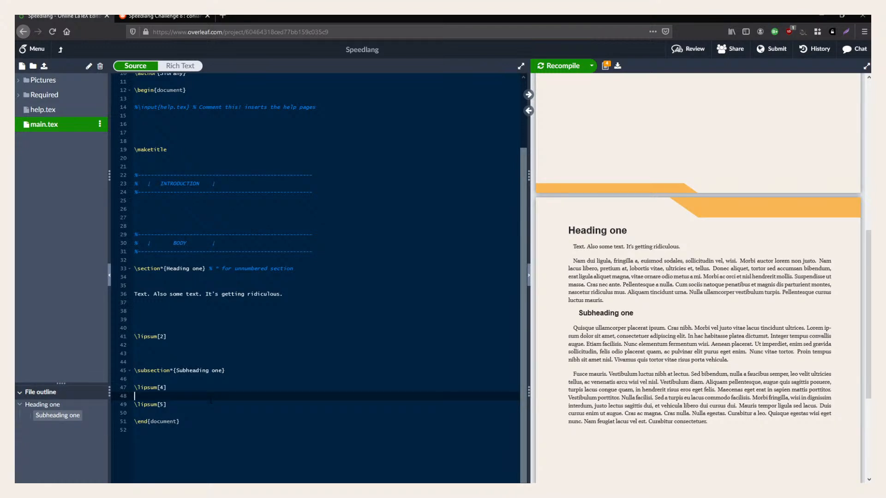
{"action": "left_click", "coordinate": [229, 319]}
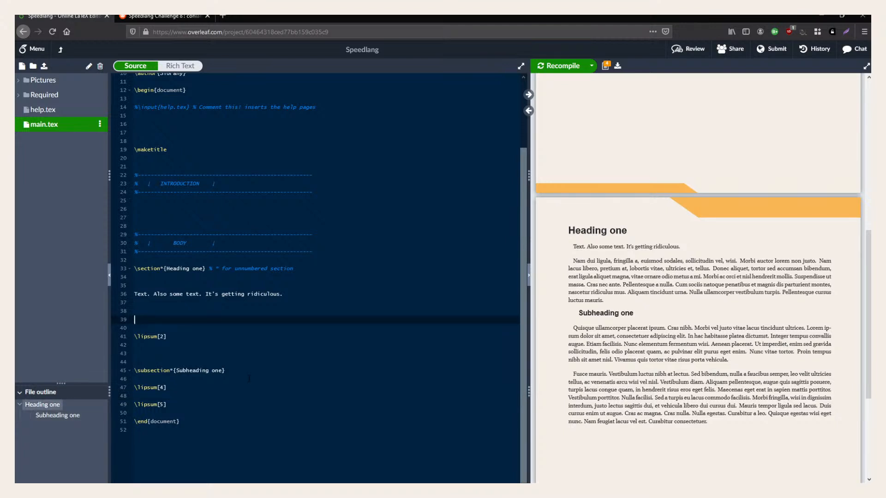
{"action": "scroll", "coordinate": [256, 309], "scroll_direction": "down", "scroll_amount": 1}
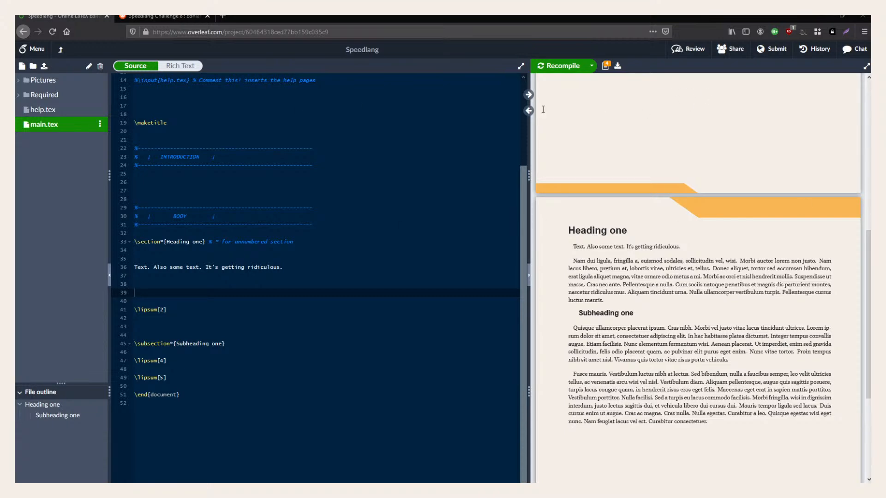
{"action": "left_click", "coordinate": [149, 17]}
{"action": "left_click", "coordinate": [78, 18]}
{"action": "left_click", "coordinate": [135, 276]}
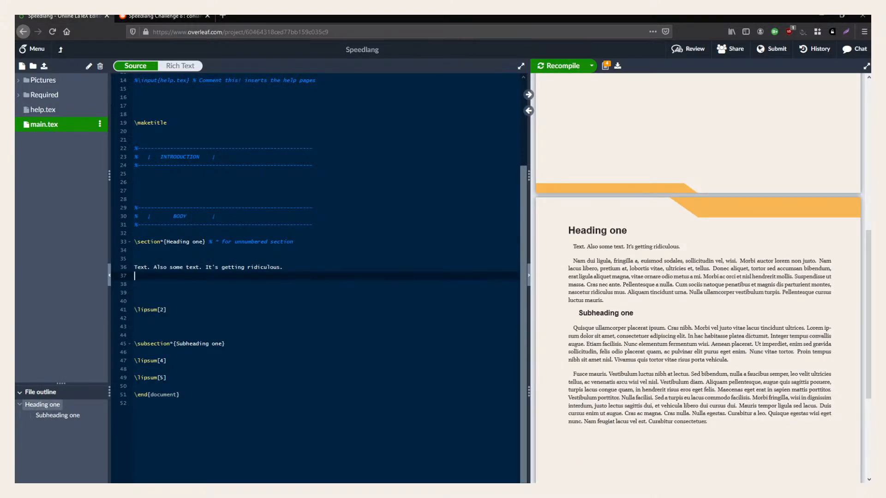
{"action": "scroll", "coordinate": [334, 261], "scroll_direction": "up", "scroll_amount": 3}
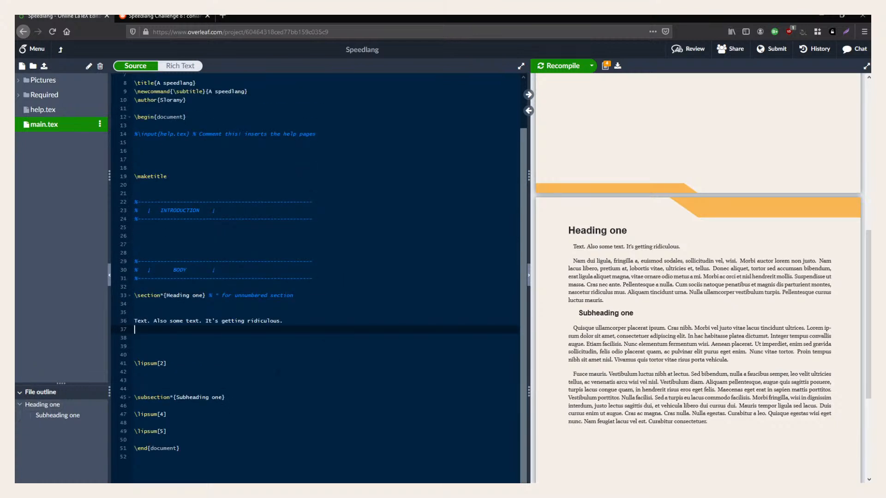
{"action": "left_click", "coordinate": [276, 365]}
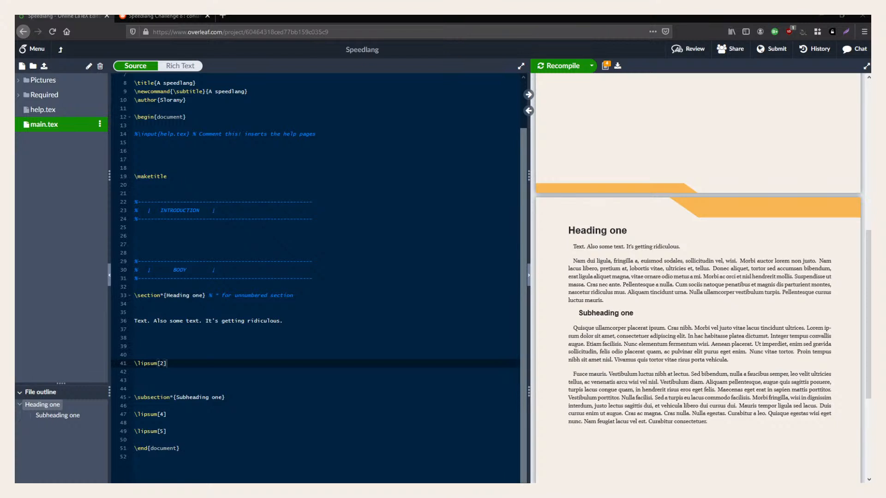
{"action": "left_click", "coordinate": [204, 240]}
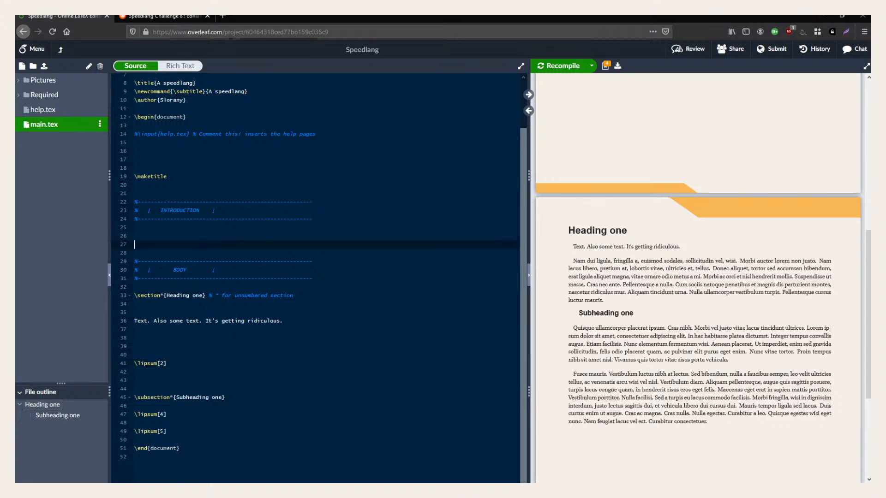
{"action": "left_click", "coordinate": [259, 338]}
Replace the placeholder sentence under Heading one with a LaTeX vowel chart figure captioned "Phonemic Vowel Inventory" and recompile.
{"action": "left_click", "coordinate": [285, 321]}
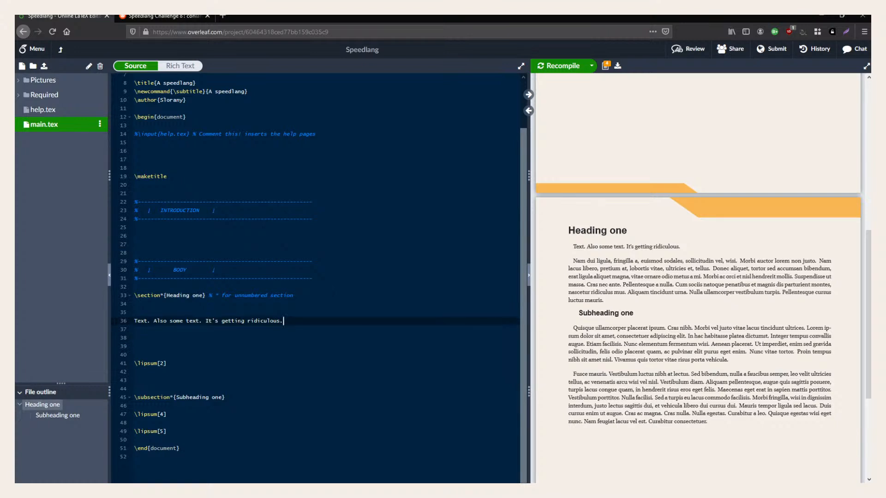
{"action": "key", "text": "shift+Home"}
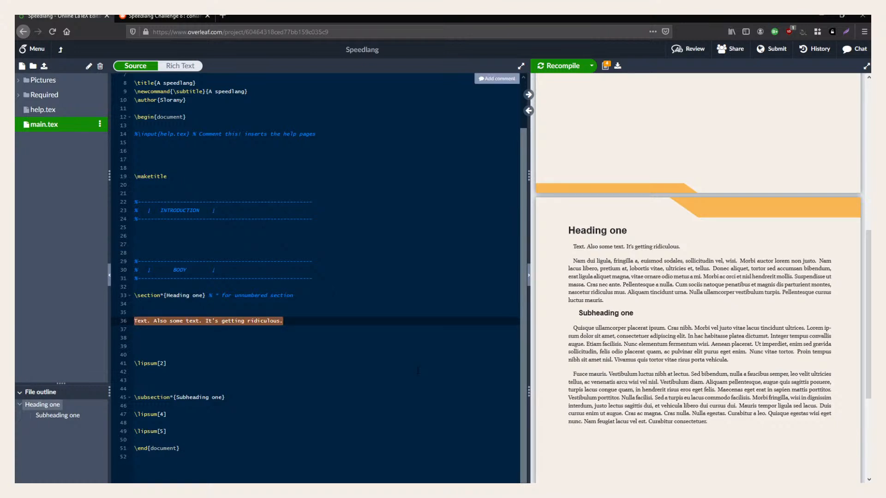
{"action": "type", "text": "\\begin{figure}[H]   \\centering   \\begin{vowel}[scale=1]     \\vpoint{0}{0}{i}     \\vpoint{0}{2}{u}     \\vpoint{1.5}{1}{a}     \\vpoint{3}{1}{a}     \\vblob{-0.1, 2.1}{1.2, 2.1}{1.2, 1.7}{-0.1, 1.7}     \\varrow{a}{i}   \\end{vowel}   \\caption{Phonemic Vowel Inventory}   \\label{table:vowel_phonemes} \\end{figure}"}
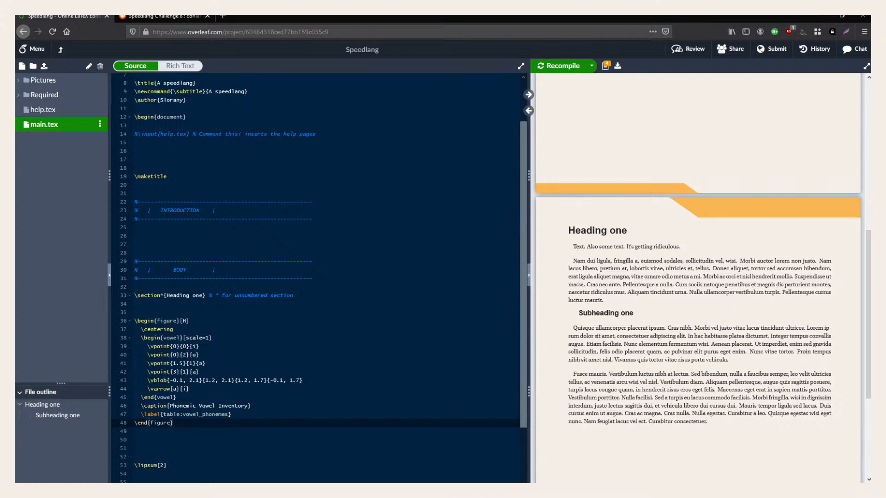
{"action": "key", "text": "ctrl+s"}
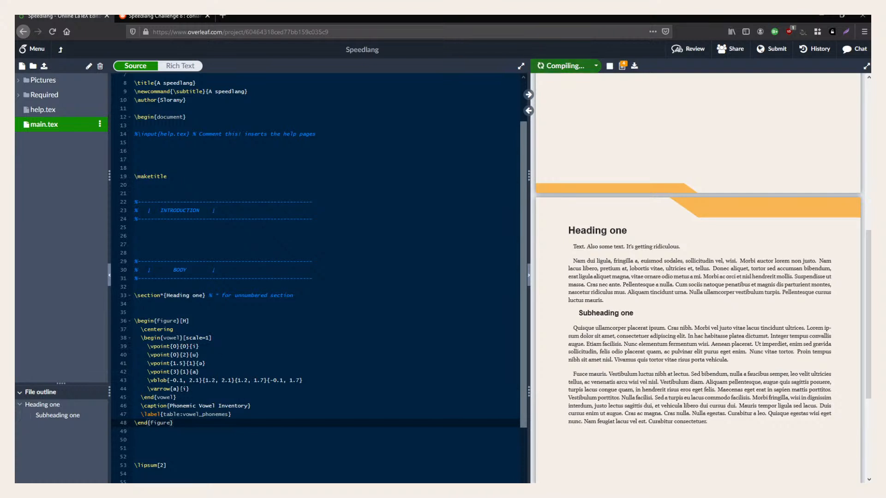
Delete the \varrow and \vblob lines from the vowel chart figure.
{"action": "triple_click", "coordinate": [186, 390]}
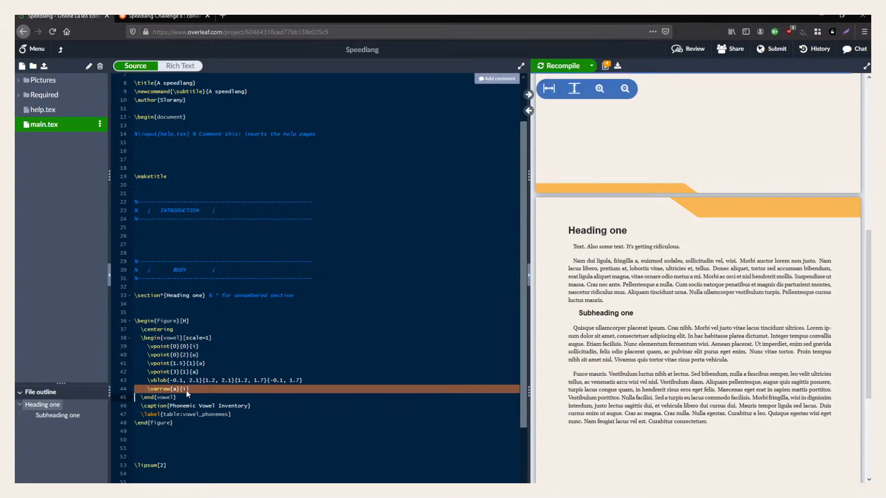
{"action": "key", "text": "BackSpace"}
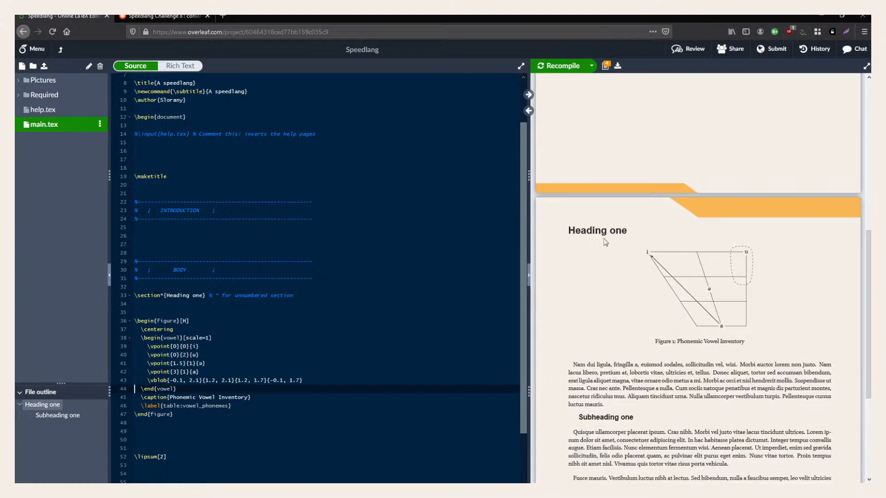
{"action": "triple_click", "coordinate": [212, 380]}
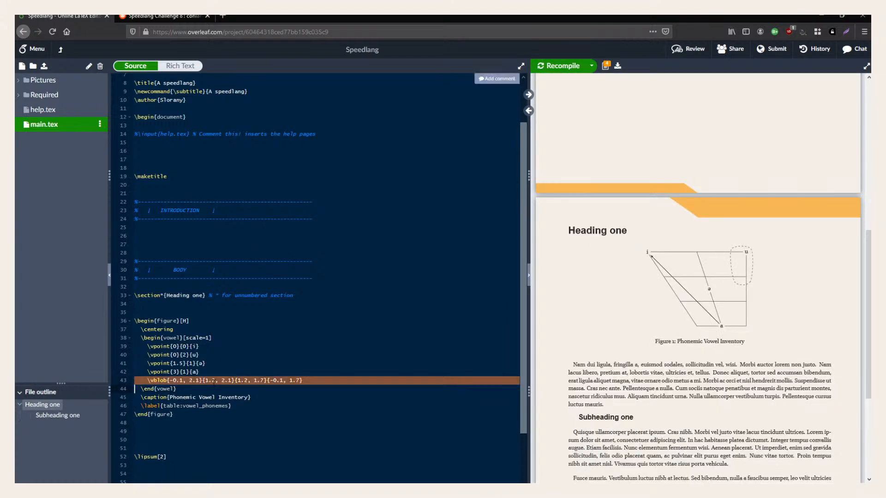
{"action": "key", "text": "BackSpace"}
Add two empty \vpoint{}{}{} entries below the \vpoint{1.5}{1} line in the vowel chart.
{"action": "left_click", "coordinate": [219, 365]}
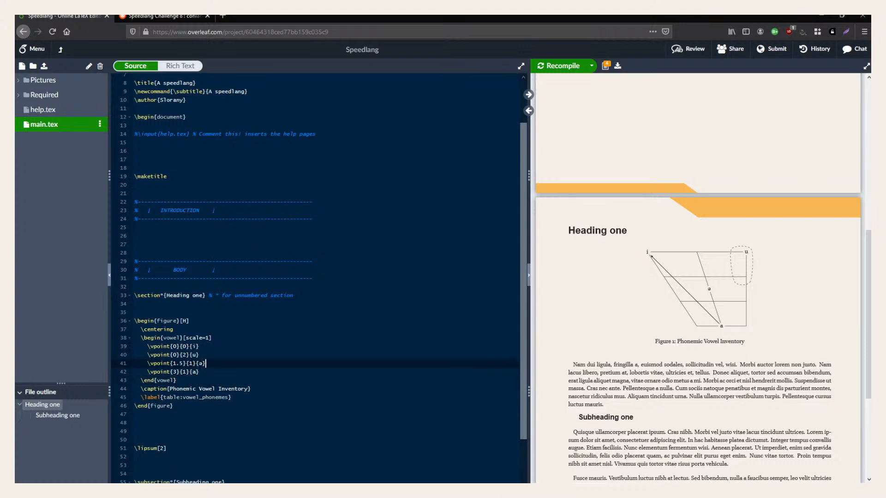
{"action": "key", "text": "Return"}
{"action": "type", "text": "\\vpoint"}
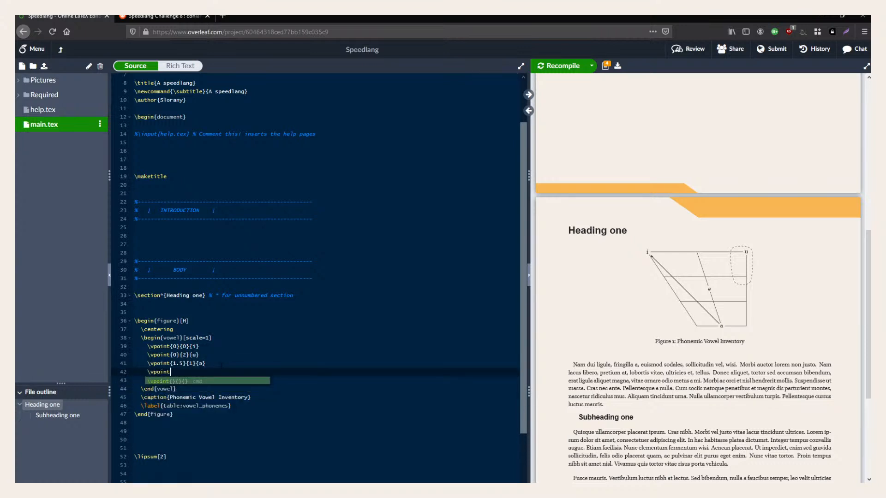
{"action": "key", "text": "Return"}
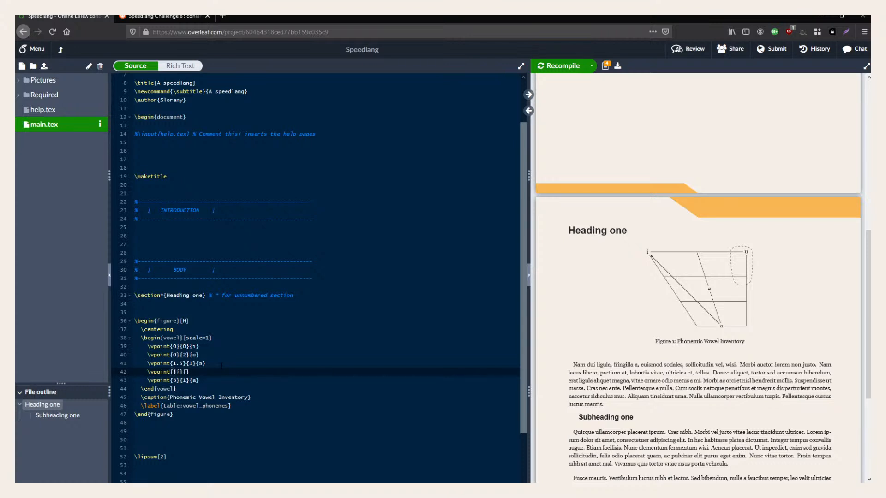
{"action": "left_click", "coordinate": [233, 374]}
{"action": "key", "text": "Return"}
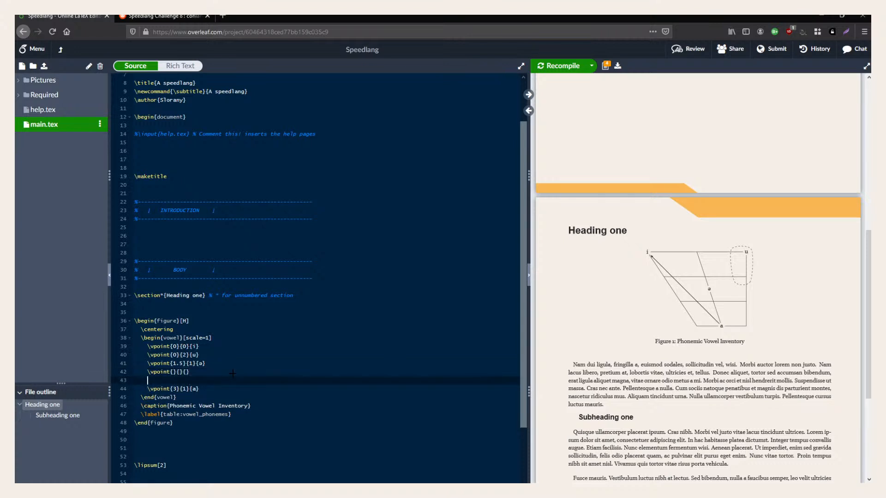
{"action": "type", "text": "\\vpoin"}
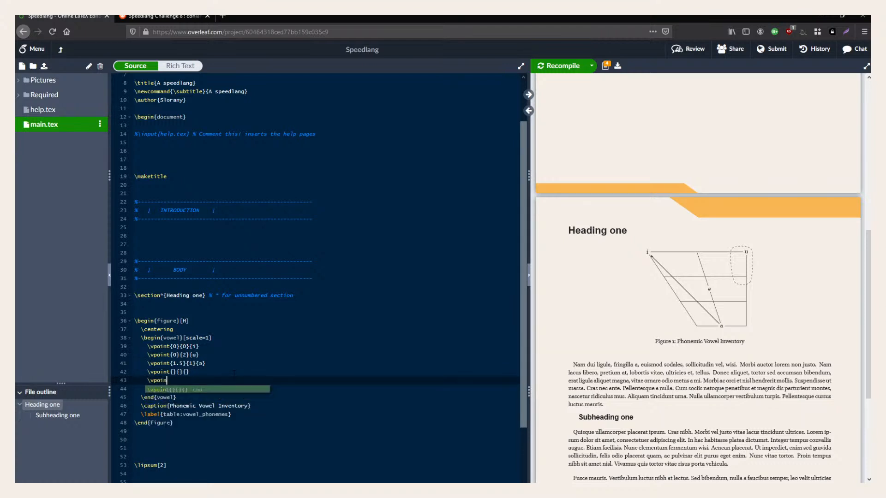
{"action": "key", "text": "Return"}
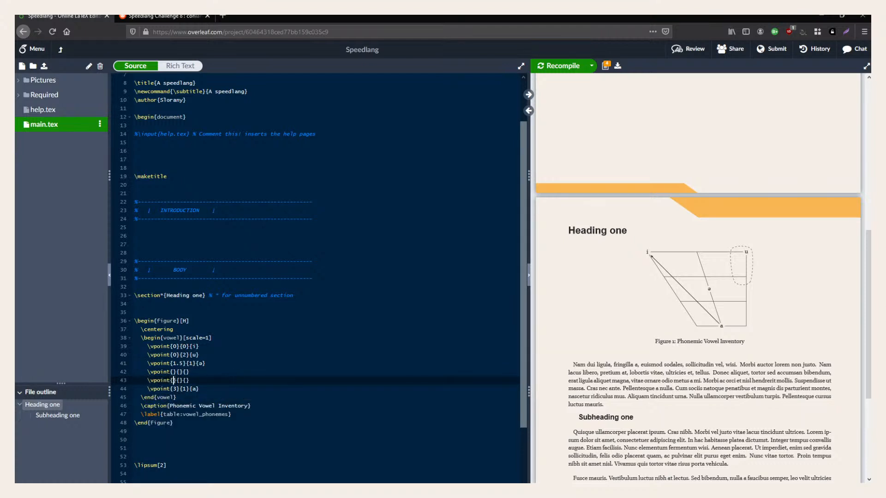
Fill in the first empty vowel point as \vpoint{.5}{1}{e} and recompile the document.
{"action": "key", "text": "Up"}
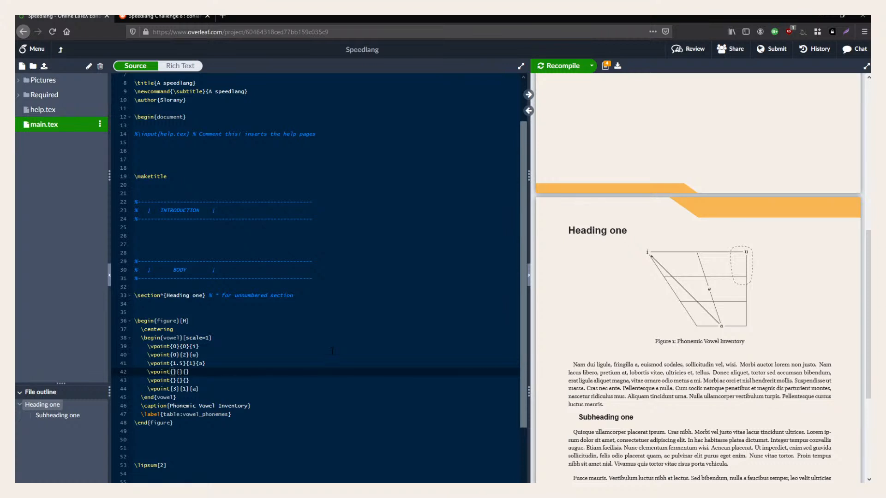
{"action": "type", "text": "1"}
{"action": "key", "text": "Right"}
{"action": "key", "text": "Right"}
{"action": "key", "text": "Left"}
{"action": "key", "text": "Left"}
{"action": "key", "text": "BackSpace"}
{"action": "type", "text": ".5"}
{"action": "key", "text": "Right"}
{"action": "key", "text": "Right"}
{"action": "type", "text": "1"}
{"action": "key", "text": "Right"}
{"action": "key", "text": "Right"}
{"action": "type", "text": "e"}
{"action": "key", "text": "ctrl+s"}
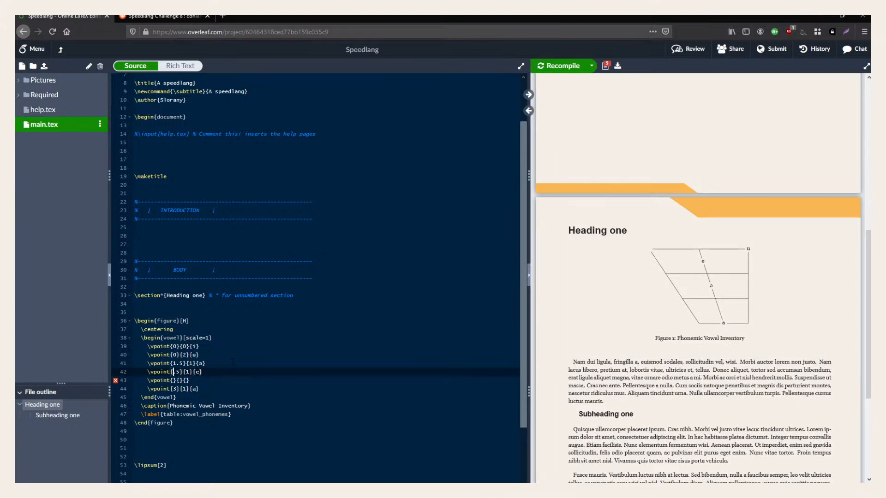
Set the coordinates of the "e" vowel point to {1}{.5} and recompile.
{"action": "key", "text": "BackSpace"}
{"action": "key", "text": "BackSpace"}
{"action": "type", "text": "1"}
{"action": "key", "text": "Right"}
{"action": "key", "text": "Right"}
{"action": "key", "text": "Right"}
{"action": "key", "text": "BackSpace"}
{"action": "type", "text": ".5"}
{"action": "key", "text": "ctrl+s"}
Try a second coordinate of .5 for the central vowel point on the {1.5} line, recompile, and undo the change.
{"action": "left_click", "coordinate": [243, 348]}
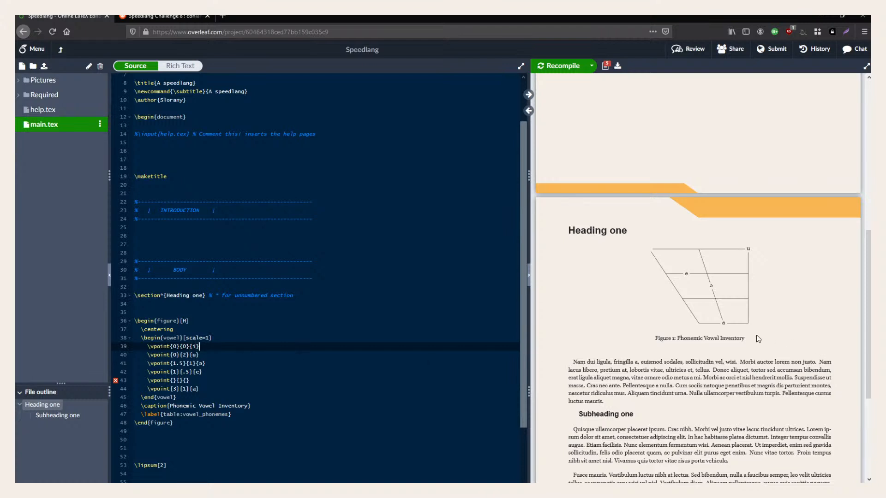
{"action": "scroll", "coordinate": [738, 330], "scroll_direction": "down", "scroll_amount": 1}
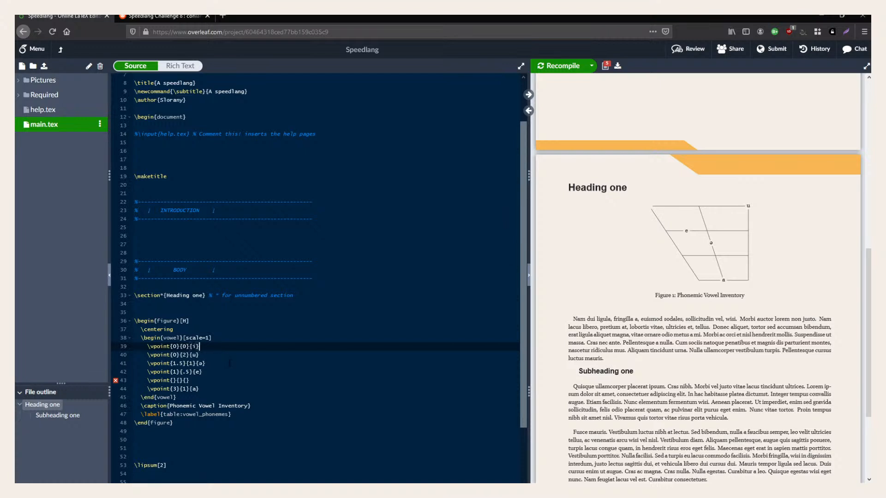
{"action": "left_click", "coordinate": [177, 364]}
{"action": "left_click", "coordinate": [193, 363]}
{"action": "key", "text": "BackSpace"}
{"action": "type", "text": ".5"}
{"action": "key", "text": "ctrl+s"}
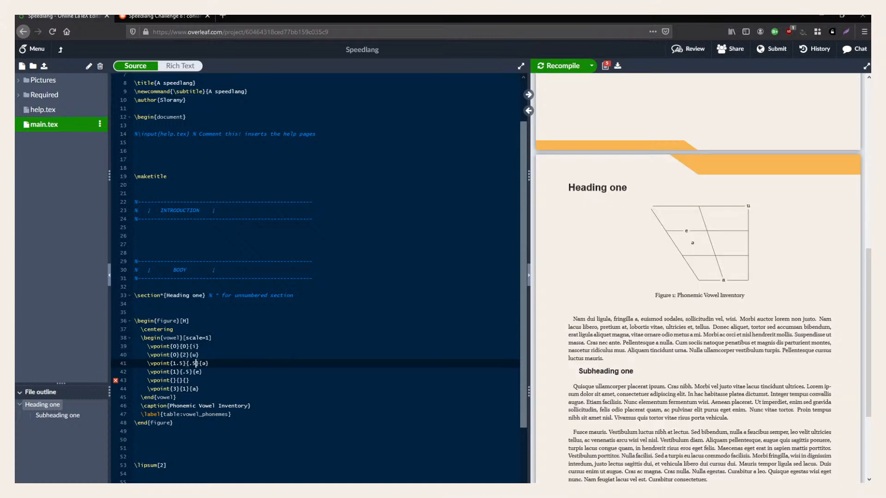
{"action": "key", "text": "ctrl+z"}
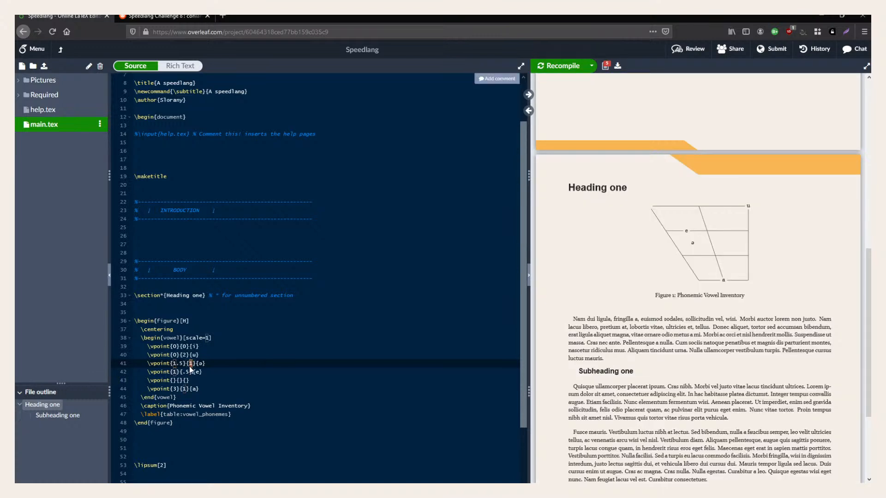
Try a first coordinate of .5 for the "e" vowel point, recompile, and undo the change.
{"action": "left_click", "coordinate": [189, 372]}
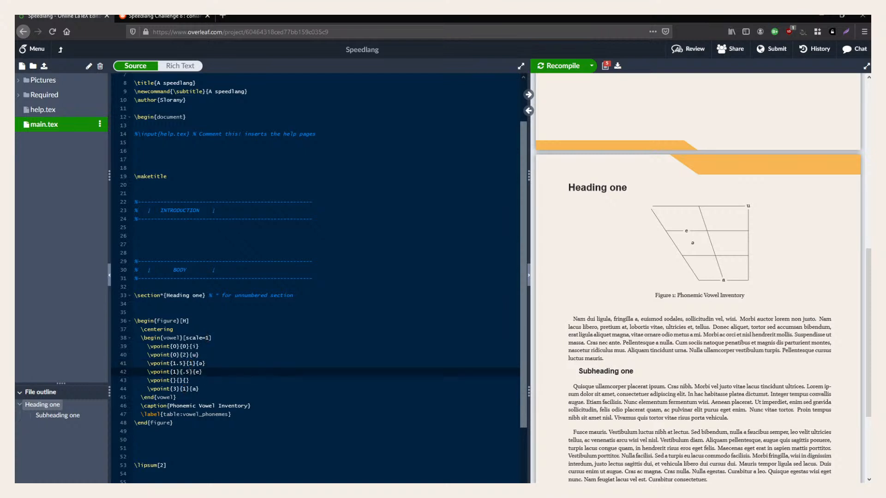
{"action": "key", "text": "Down"}
{"action": "key", "text": "shift+Home"}
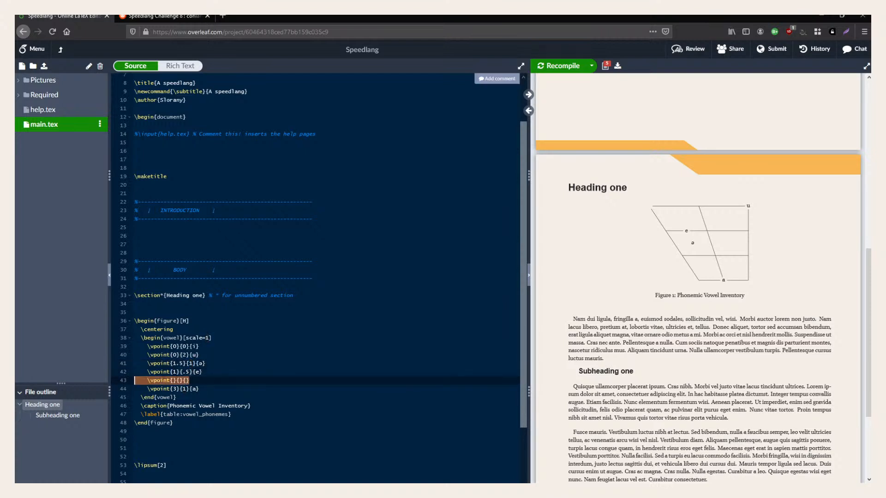
{"action": "left_click", "coordinate": [186, 381]}
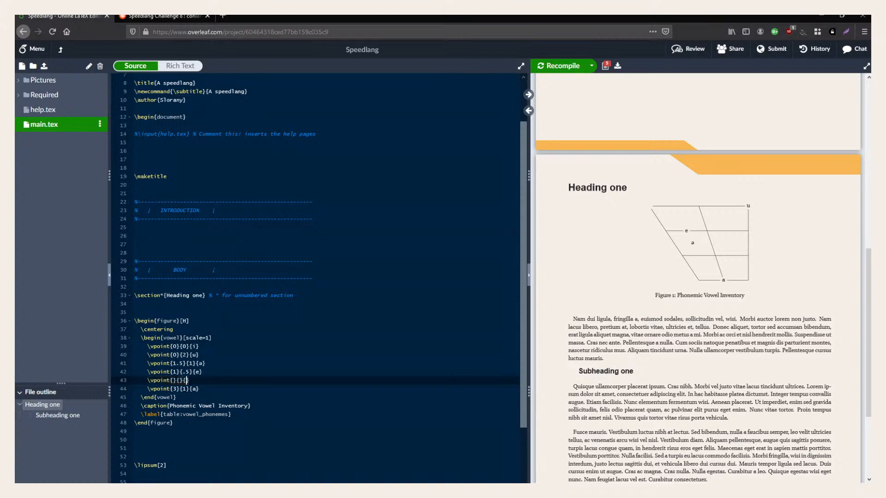
{"action": "left_click", "coordinate": [193, 364]}
{"action": "key", "text": "Down"}
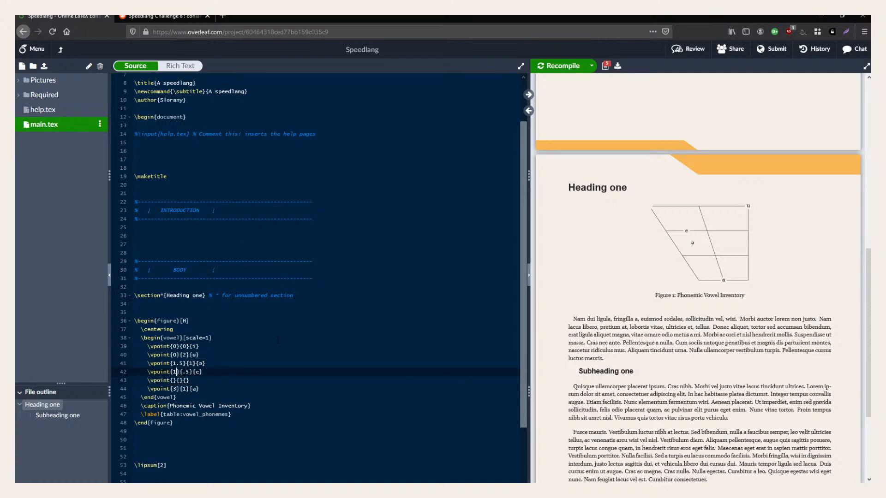
{"action": "key", "text": "BackSpace"}
{"action": "type", "text": ".5"}
{"action": "key", "text": "ctrl+s"}
{"action": "key", "text": "ctrl+z"}
{"action": "key", "text": "ctrl+z"}
{"action": "key", "text": "ctrl+z"}
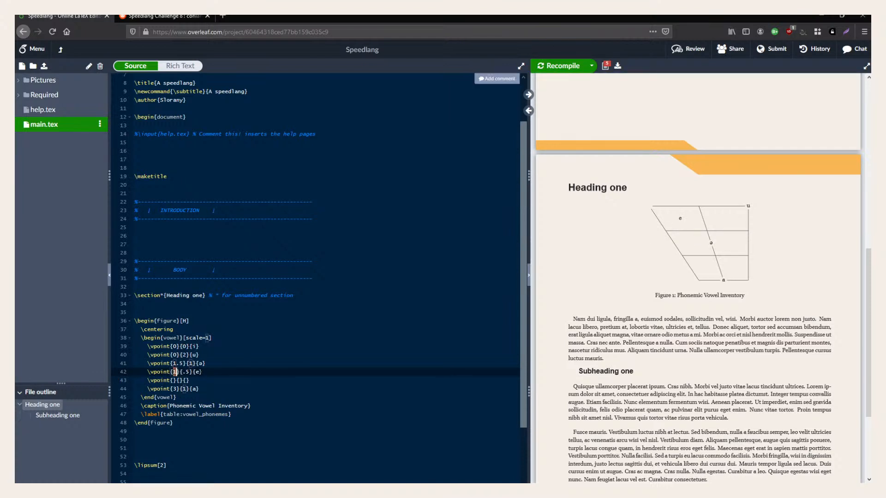
Set the second coordinate of the "e" vowel point to 0 and recompile.
{"action": "left_click", "coordinate": [189, 380]}
{"action": "left_click", "coordinate": [190, 372]}
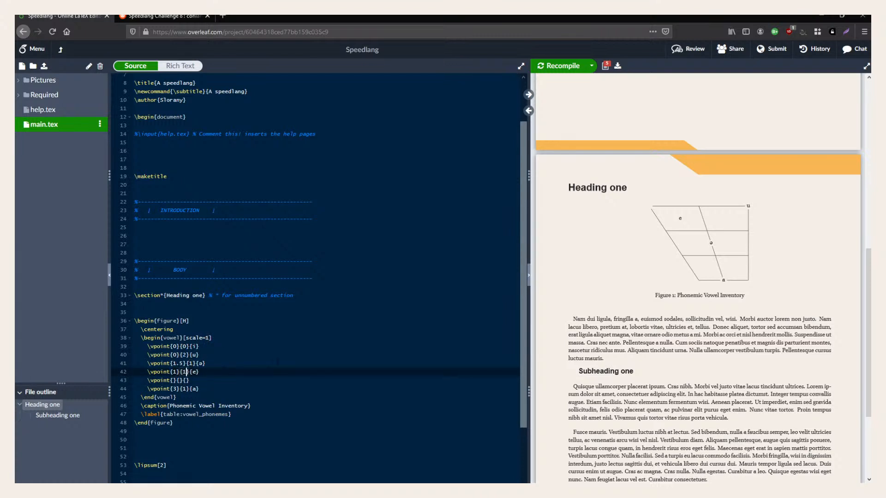
{"action": "key", "text": "ctrl+s"}
{"action": "key", "text": "ctrl+s"}
{"action": "left_click_drag", "start_coordinate": [199, 347], "coordinate": [153, 346]}
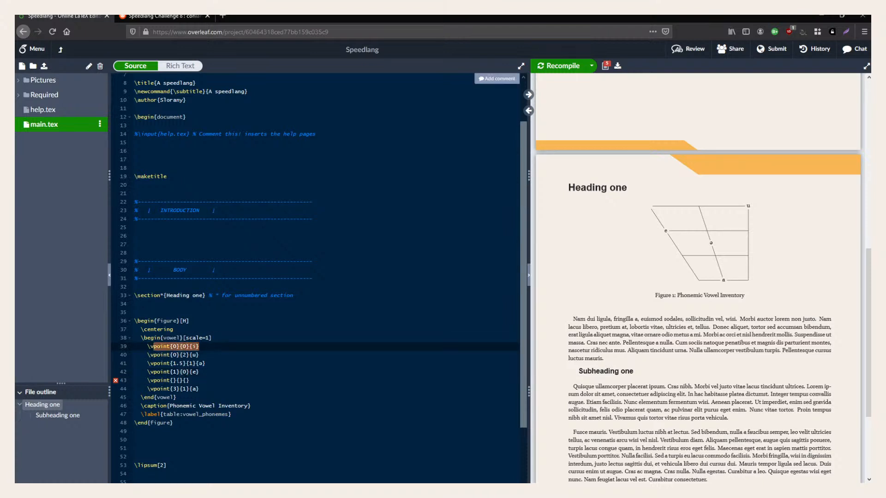
Fill in the remaining empty vowel point as \vpoint{1}{3}{o} and recompile the document.
{"action": "left_click", "coordinate": [186, 380]}
{"action": "type", "text": "o"}
{"action": "key", "text": "Left"}
{"action": "key", "text": "Left"}
{"action": "key", "text": "Left"}
{"action": "key", "text": "Left"}
{"action": "key", "text": "Left"}
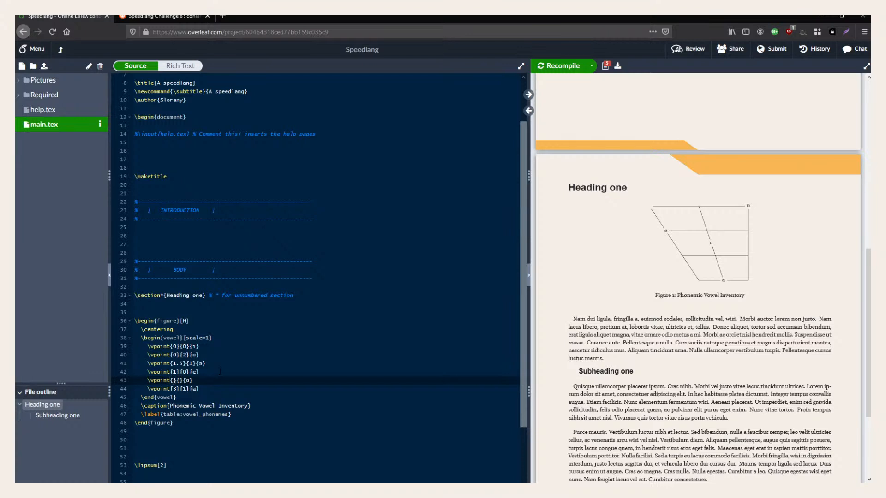
{"action": "type", "text": "1"}
{"action": "key", "text": "Right"}
{"action": "key", "text": "Right"}
{"action": "type", "text": "3"}
{"action": "key", "text": "ctrl+s"}
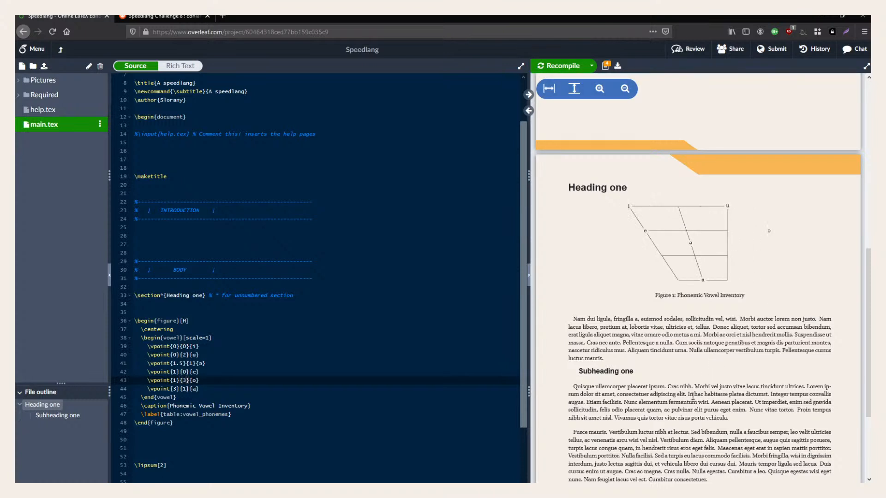
Set the second coordinate of the "o" vowel point to 2 and recompile the document.
{"action": "key", "text": "BackSpace"}
{"action": "type", "text": "2"}
{"action": "key", "text": "ctrl+s"}
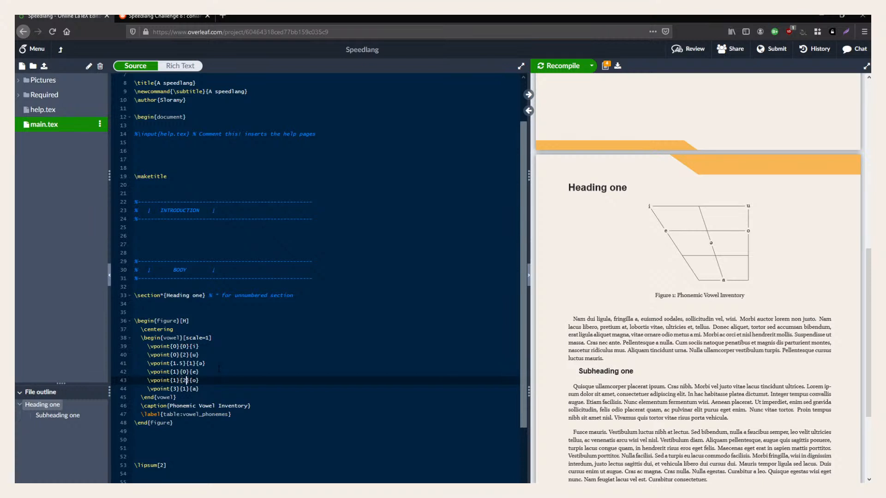
{"action": "left_click", "coordinate": [219, 369]}
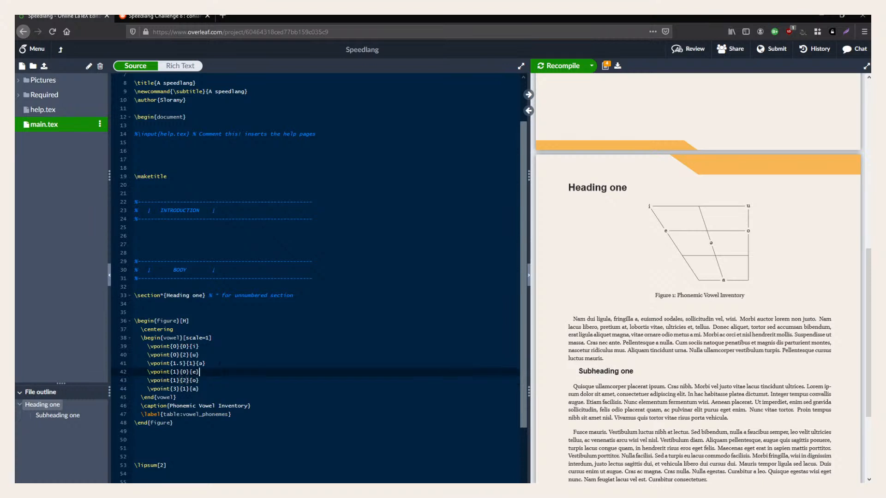
{"action": "left_click", "coordinate": [278, 359]}
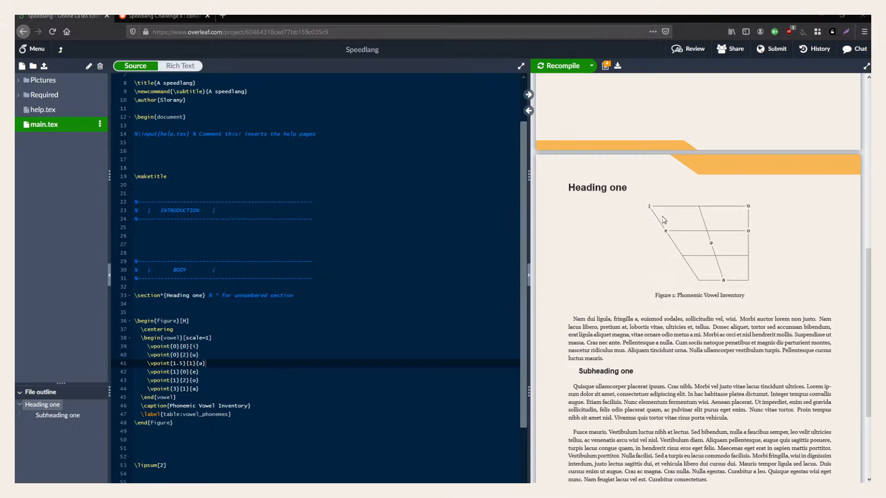
Duplicate the "i" vowel point line directly below itself, change the copy's symbol to y, and recompile.
{"action": "left_click", "coordinate": [199, 346]}
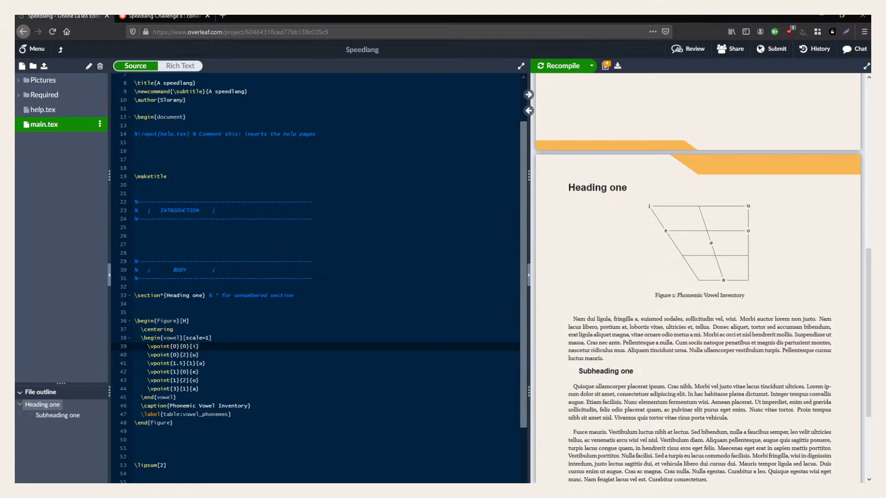
{"action": "triple_click", "coordinate": [213, 346]}
{"action": "key", "text": "ctrl+c"}
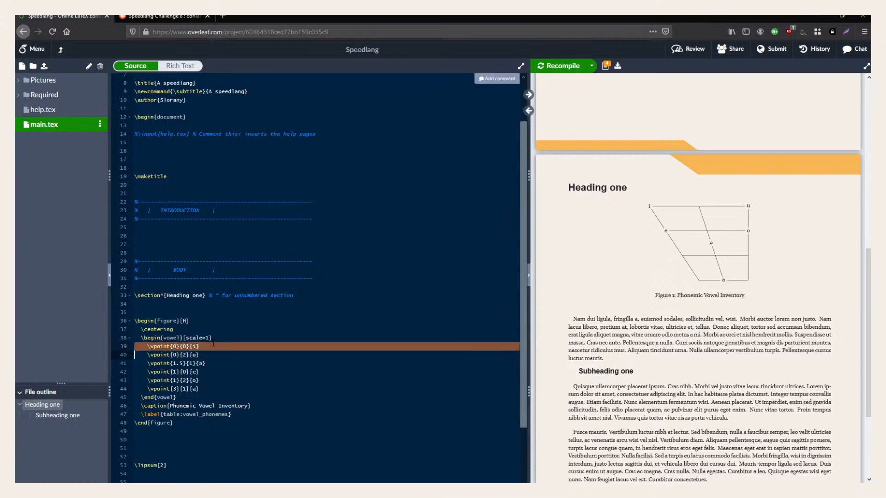
{"action": "left_click", "coordinate": [220, 347]}
{"action": "key", "text": "Return"}
{"action": "key", "text": "ctrl+v"}
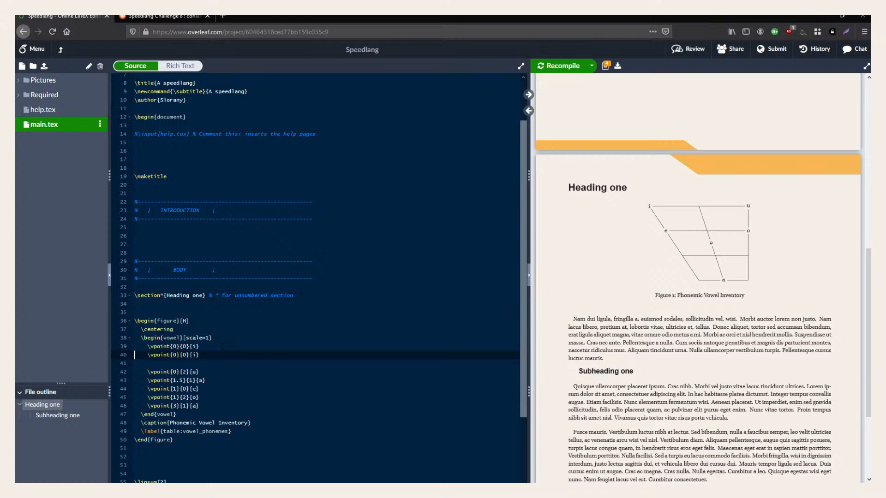
{"action": "key", "text": "BackSpace"}
{"action": "key", "text": "Left"}
{"action": "key", "text": "Left"}
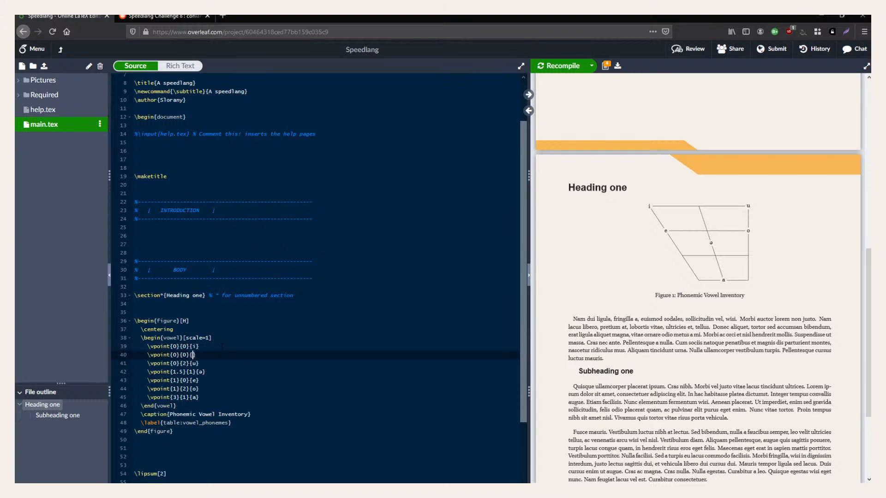
{"action": "type", "text": "y"}
{"action": "key", "text": "ctrl+s"}
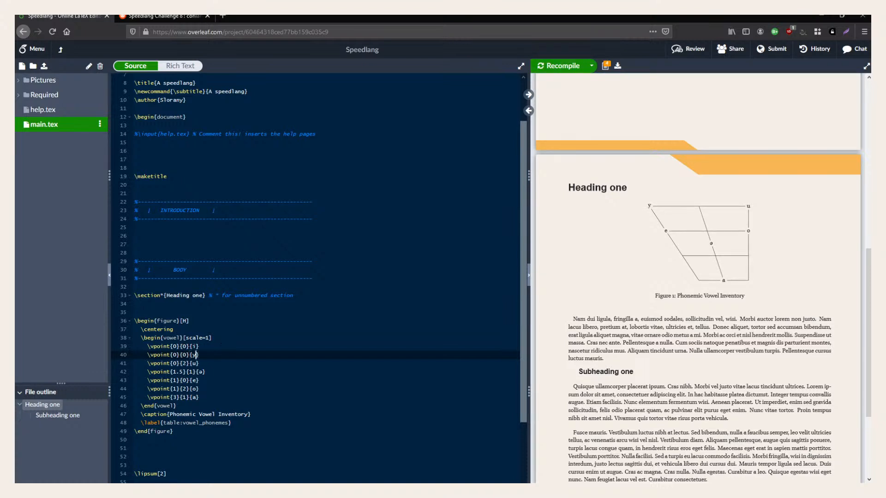
Set the coordinates of the "y" vowel point to {.05}{.1}, recompiling after each change.
{"action": "left_click", "coordinate": [186, 345]}
{"action": "left_click", "coordinate": [186, 354]}
{"action": "key", "text": "BackSpace"}
{"action": "type", "text": ".1"}
{"action": "key", "text": "ctrl+s"}
{"action": "key", "text": "Left"}
{"action": "key", "text": "Left"}
{"action": "key", "text": "Left"}
{"action": "key", "text": "Left"}
{"action": "key", "text": "BackSpace"}
{"action": "type", "text": ".05"}
{"action": "key", "text": "ctrl+s"}
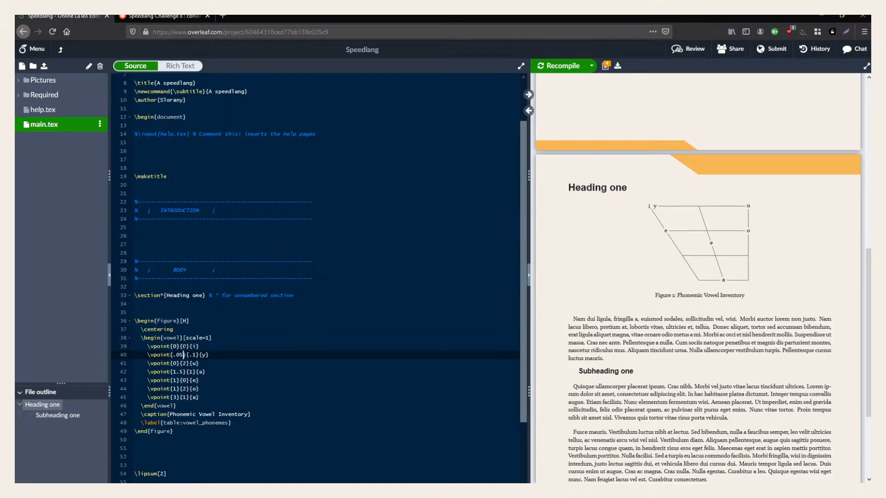
Try a second coordinate of -.1 for the "i" vowel point, recompile, and undo the change.
{"action": "key", "text": "Up"}
{"action": "key", "text": "BackSpace"}
{"action": "type", "text": "-.1"}
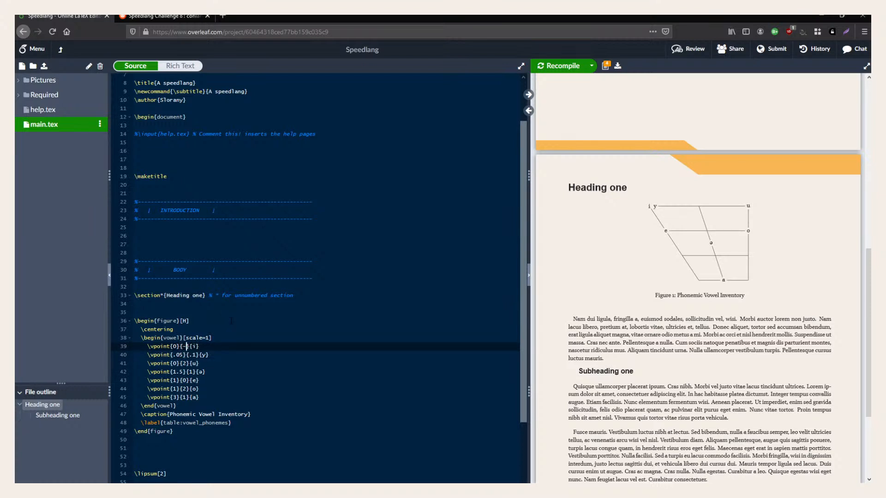
{"action": "key", "text": "ctrl+s"}
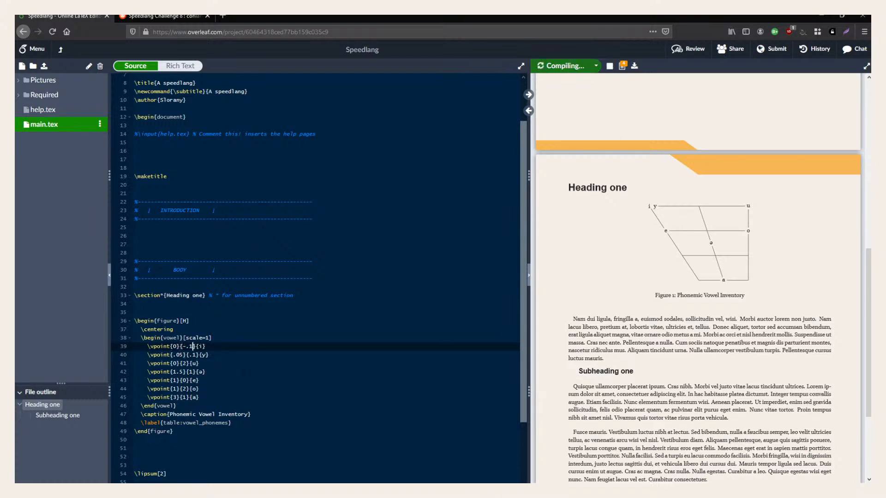
{"action": "left_click", "coordinate": [244, 375]}
{"action": "key", "text": "ctrl+z"}
{"action": "key", "text": "ctrl+z"}
{"action": "key", "text": "ctrl+z"}
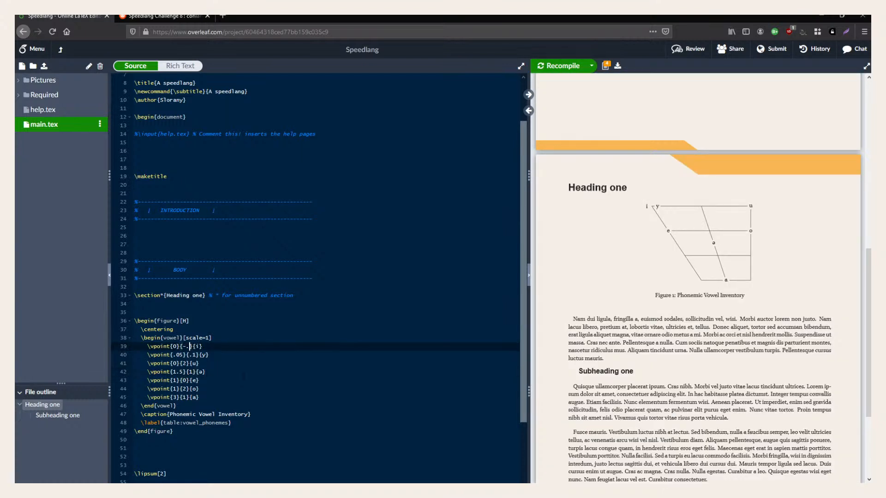
{"action": "left_click", "coordinate": [244, 376]}
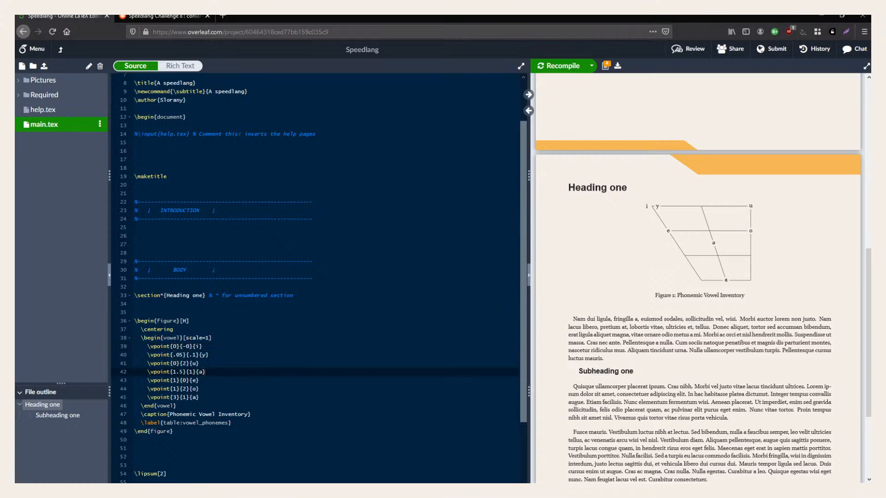
{"action": "left_click", "coordinate": [186, 347]}
{"action": "key", "text": "BackSpace"}
Delete the central vowel point line with coordinates {1.5}{1} from the vowel chart.
{"action": "left_click", "coordinate": [209, 355]}
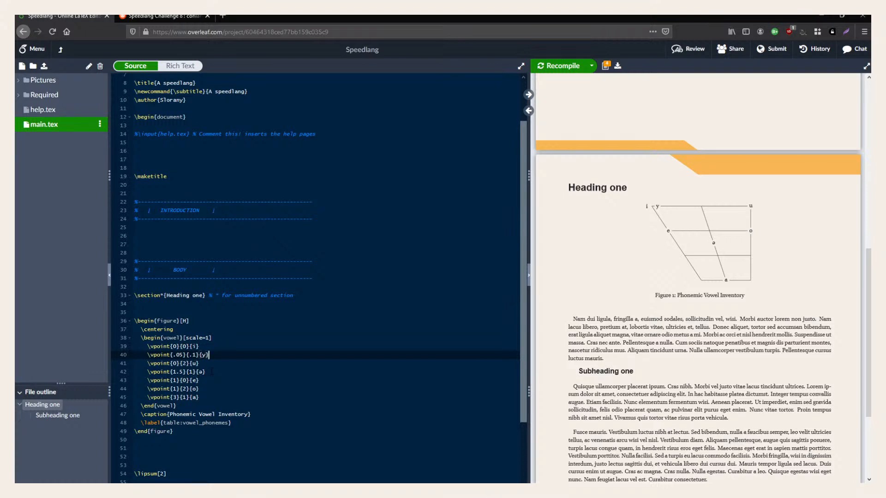
{"action": "triple_click", "coordinate": [211, 372]}
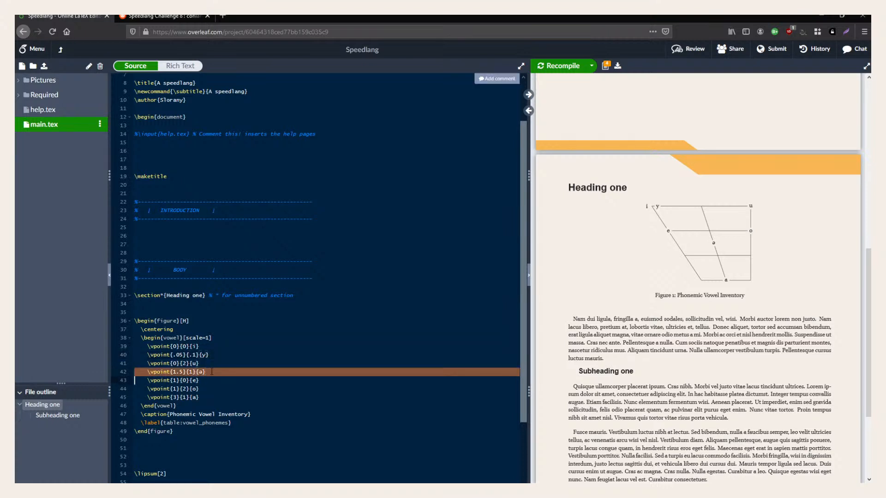
{"action": "key", "text": "BackSpace"}
Duplicate the "e" vowel point line below itself, change the copy's symbol to ø, and recompile.
{"action": "triple_click", "coordinate": [218, 373]}
{"action": "key", "text": "ctrl+c"}
{"action": "left_click", "coordinate": [216, 371]}
{"action": "key", "text": "Return"}
{"action": "key", "text": "ctrl+v"}
{"action": "key", "text": "Up"}
{"action": "key", "text": "Delete"}
{"action": "key", "text": "Down"}
{"action": "key", "text": "BackSpace"}
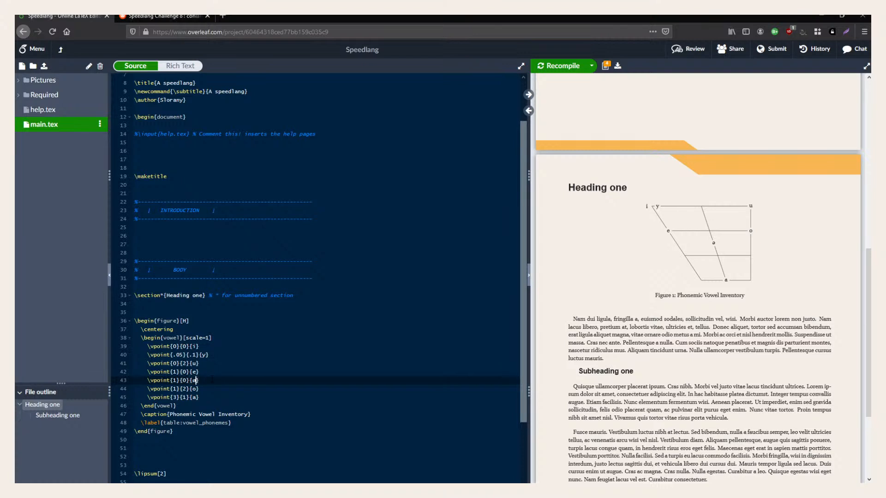
{"action": "key", "text": "ctrl+s"}
Set the second coordinate of the "ø" vowel point to .1 and recompile.
{"action": "key", "text": "Left"}
{"action": "key", "text": "Left"}
{"action": "key", "text": "Left"}
{"action": "key", "text": "BackSpace"}
{"action": "type", "text": ".1"}
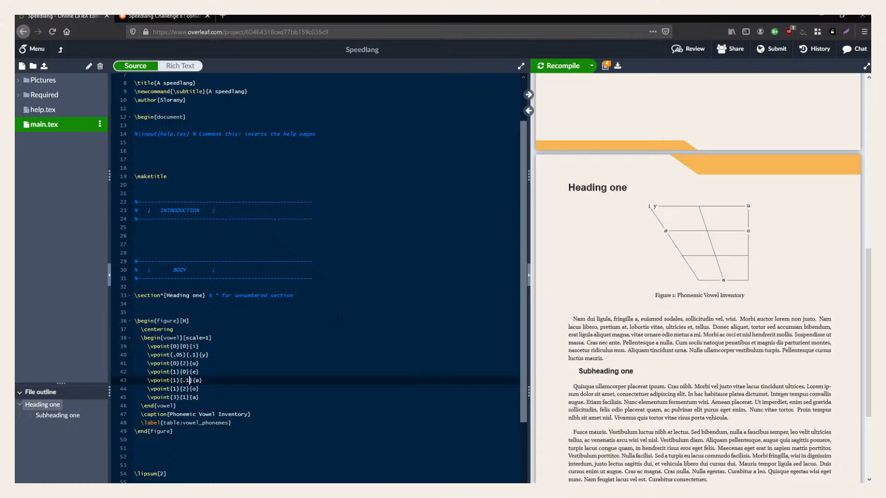
{"action": "key", "text": "ctrl+s"}
Set the second coordinate of the "e" vowel point to -0.1 and recompile.
{"action": "left_click", "coordinate": [183, 371]}
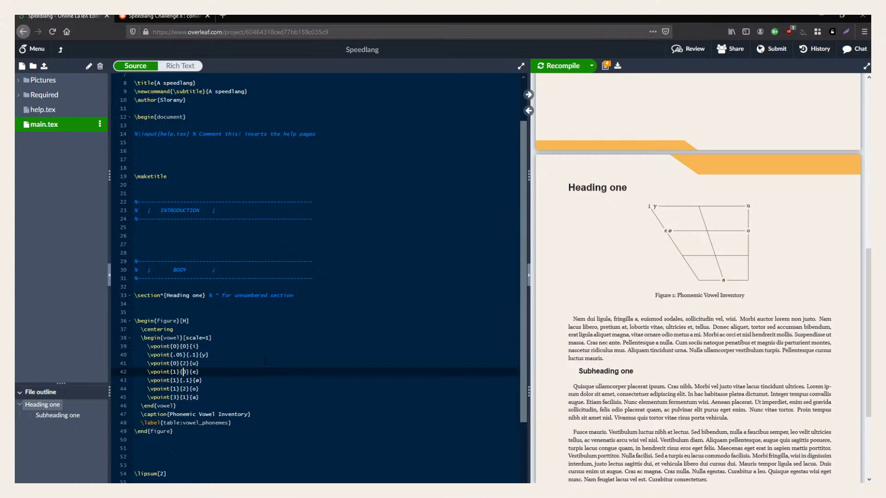
{"action": "type", "text": "-"}
{"action": "key", "text": "Delete"}
{"action": "type", "text": ".1"}
{"action": "type", "text": "0"}
{"action": "key", "text": "ctrl+s"}
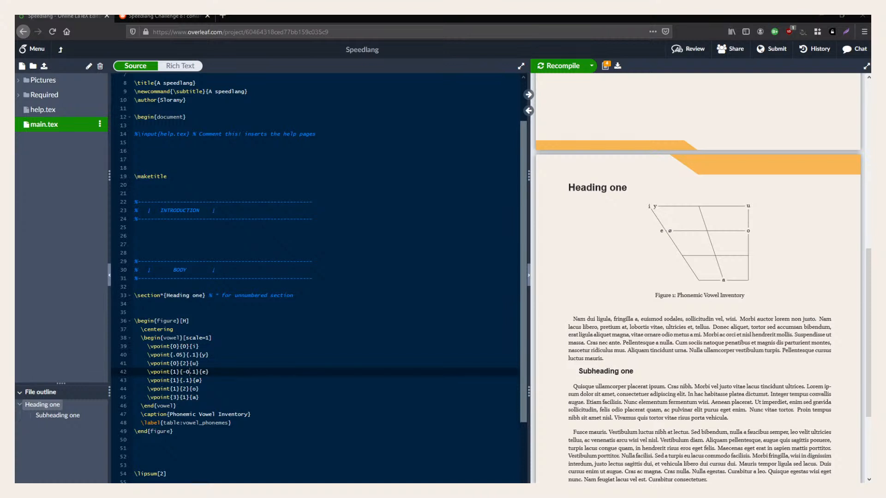
{"action": "left_click", "coordinate": [311, 348]}
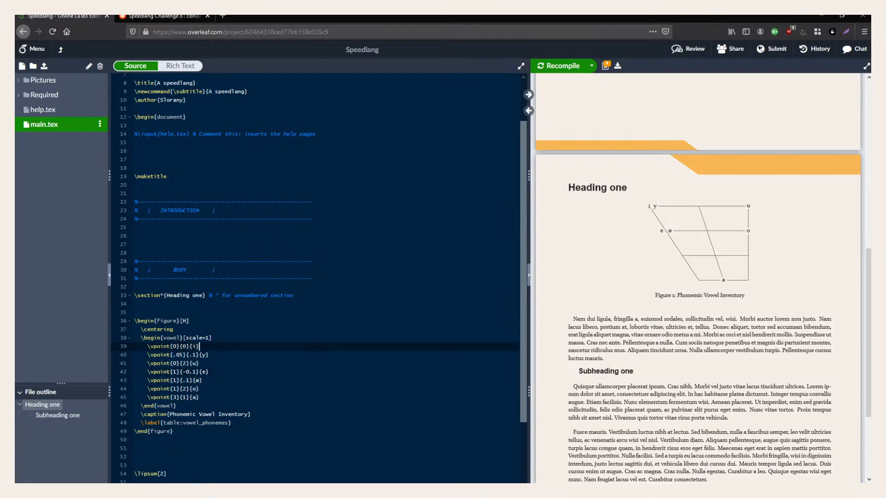
Rename the unnumbered section "Heading one" to Phonology.
{"action": "scroll", "coordinate": [319, 277], "scroll_direction": "down", "scroll_amount": 2}
{"action": "left_click_drag", "start_coordinate": [167, 241], "coordinate": [203, 242]}
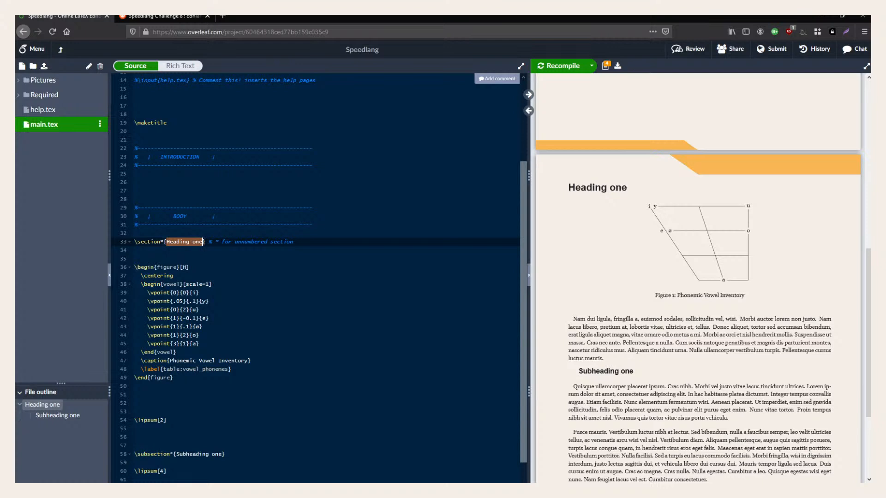
{"action": "type", "text": "Phonology"}
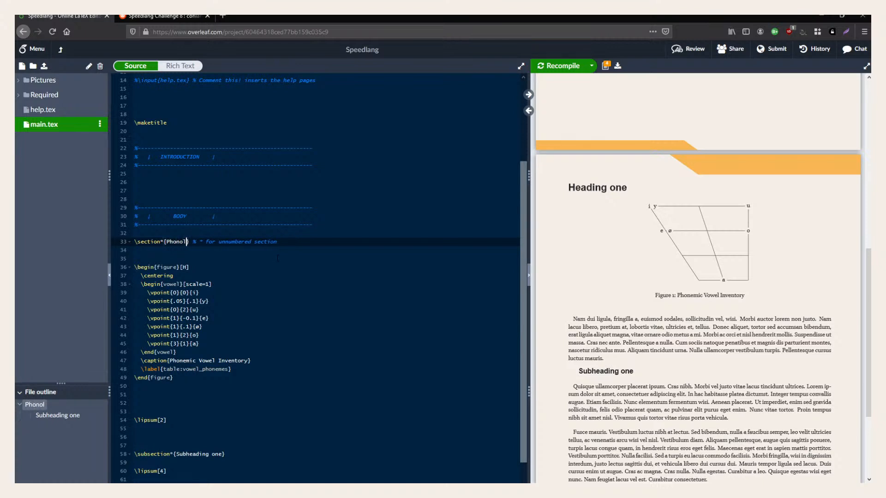
Add a \subsection{Vowels} line between the Phonology section heading and the vowel figure, and recompile.
{"action": "left_click", "coordinate": [271, 252]}
{"action": "key", "text": "Return"}
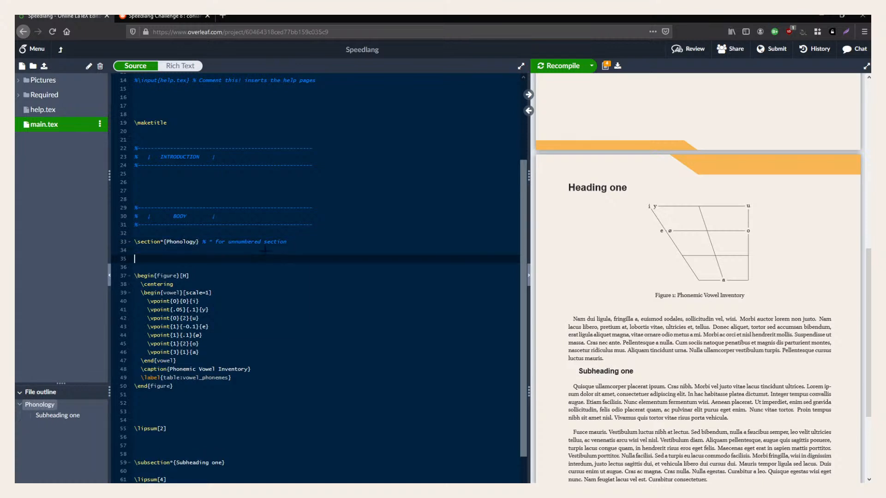
{"action": "type", "text": "\\subsection{"}
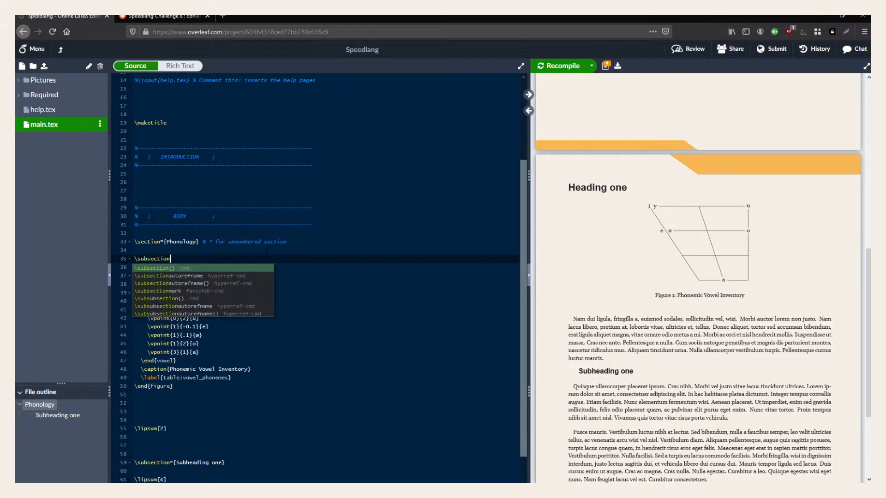
{"action": "key", "text": "Return"}
{"action": "type", "text": "Vowels"}
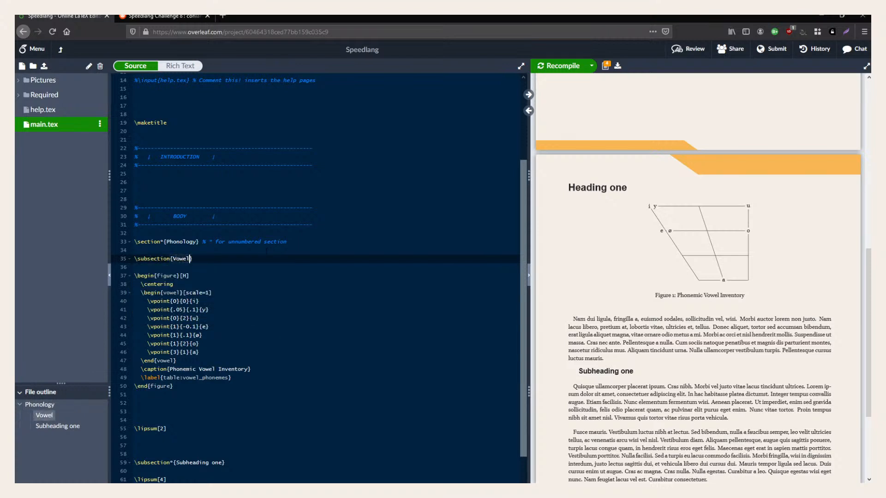
{"action": "key", "text": "ctrl+s"}
Insert two blank lines after the vowel figure and make the Vowels subsection unnumbered with an asterisk.
{"action": "left_click", "coordinate": [194, 386]}
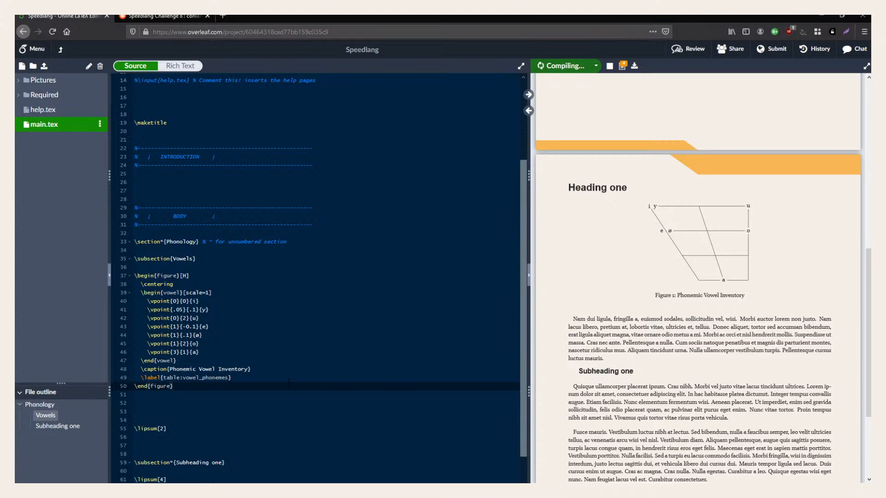
{"action": "key", "text": "Return"}
{"action": "key", "text": "Return"}
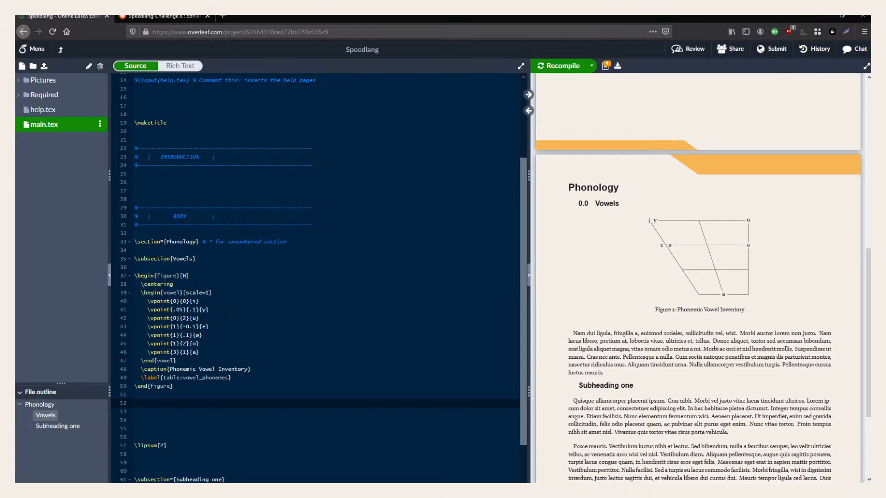
{"action": "left_click", "coordinate": [171, 259]}
{"action": "type", "text": "*"}
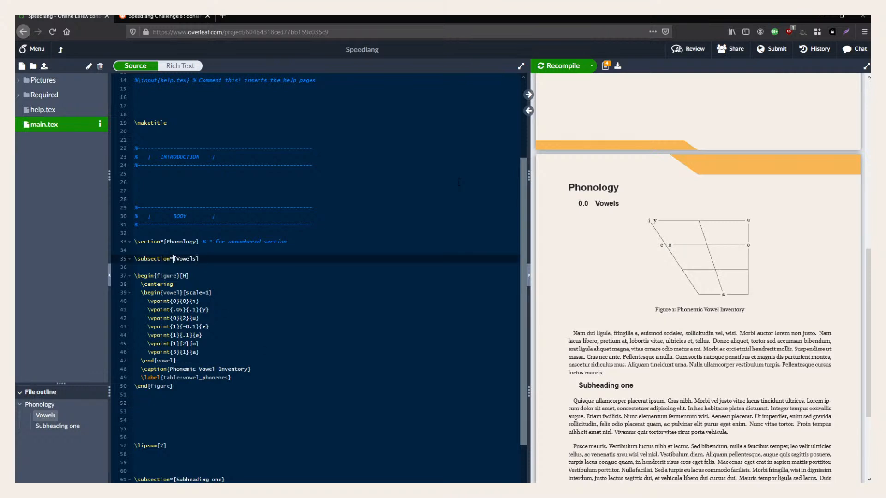
Delete the placeholder lipsum text and the "Subheading one" subsection below the vowel figure.
{"action": "scroll", "coordinate": [318, 277], "scroll_direction": "down", "scroll_amount": 2}
{"action": "scroll", "coordinate": [318, 276], "scroll_direction": "down", "scroll_amount": 3}
{"action": "left_click_drag", "start_coordinate": [255, 382], "coordinate": [89, 308]}
{"action": "key", "text": "BackSpace"}
{"action": "key", "text": "BackSpace"}
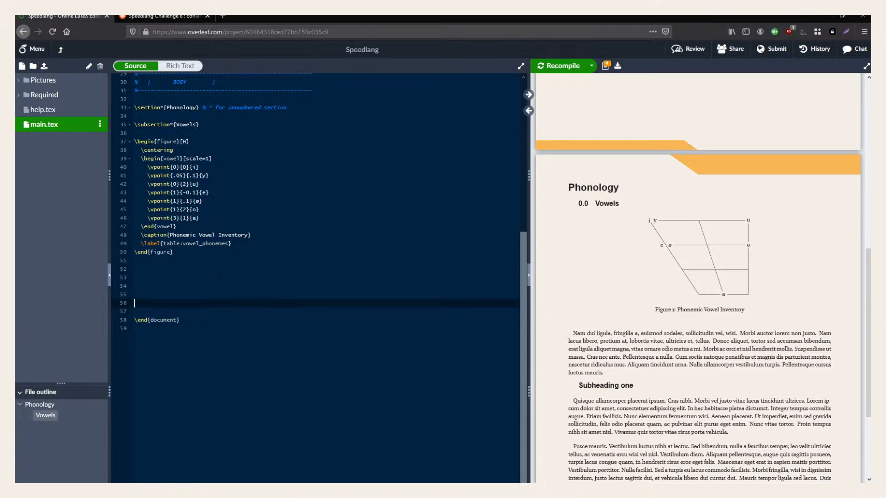
Copy the Vowels subsection line below the vowel figure, retitle the copy Consonants, and recompile.
{"action": "left_click", "coordinate": [173, 269]}
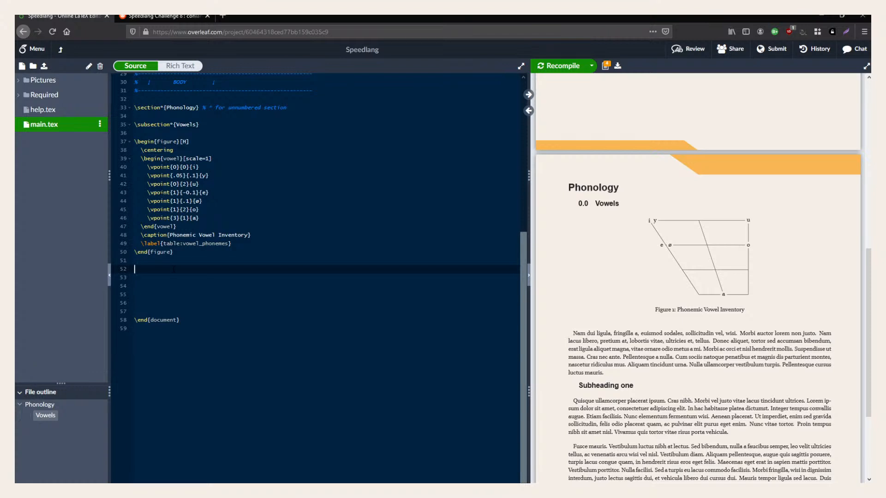
{"action": "triple_click", "coordinate": [186, 125]}
{"action": "key", "text": "ctrl+c"}
{"action": "left_click", "coordinate": [198, 277]}
{"action": "key", "text": "Up"}
{"action": "key", "text": "ctrl+v"}
{"action": "double_click", "coordinate": [187, 269]}
{"action": "type", "text": "Consonants"}
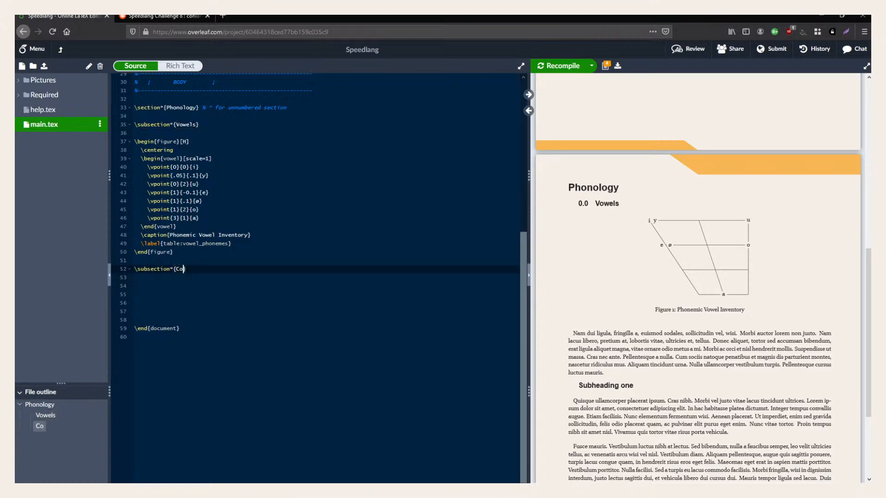
{"action": "key", "text": "ctrl+s"}
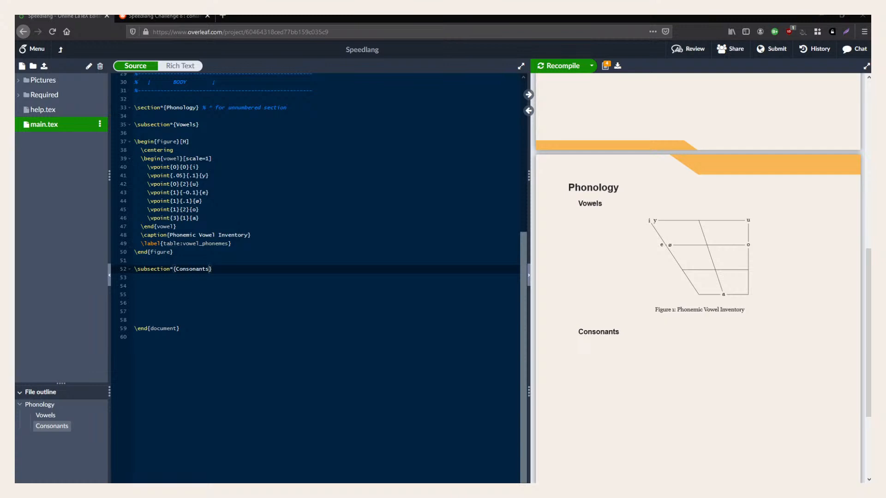
Paste the copied consonant table code below the Consonants subsection heading.
{"action": "left_click", "coordinate": [182, 288]}
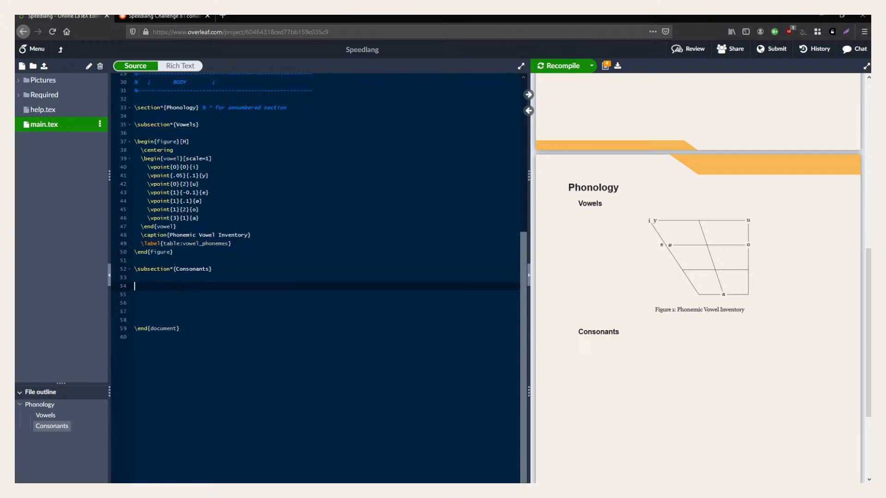
{"action": "key", "text": "ctrl+v"}
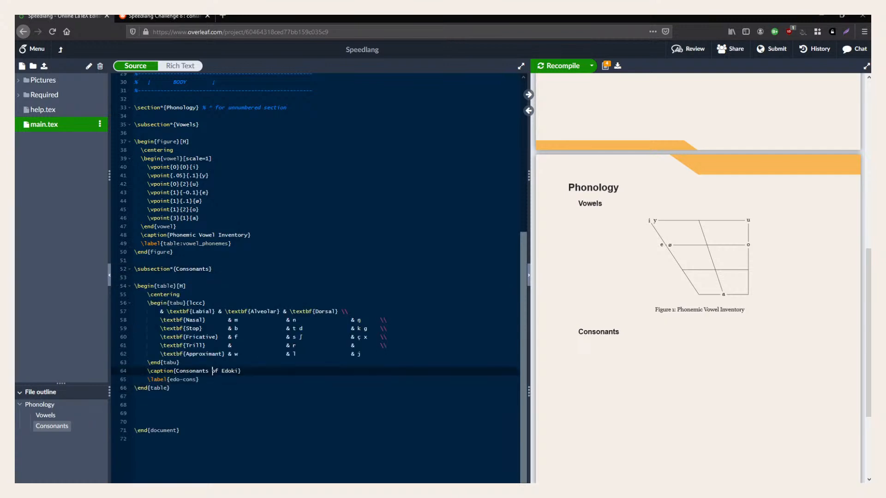
{"action": "triple_click", "coordinate": [212, 371]}
{"action": "triple_click", "coordinate": [190, 380]}
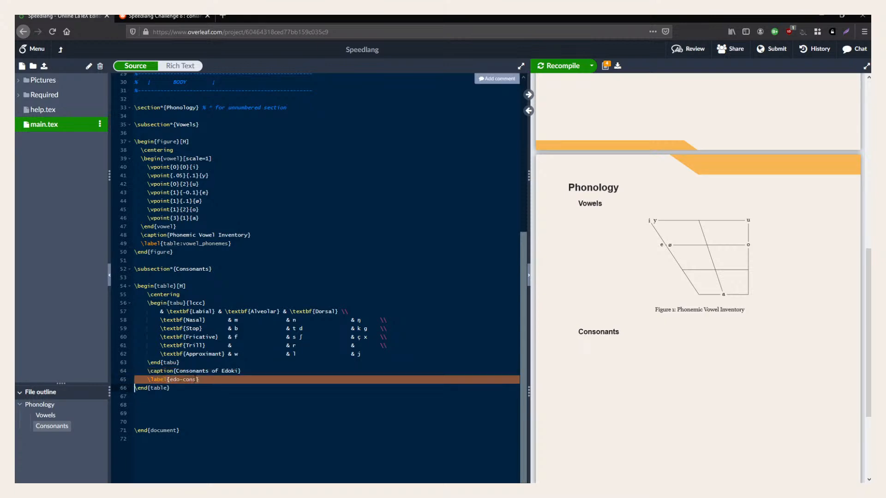
{"action": "key", "text": "BackSpace"}
{"action": "left_click", "coordinate": [253, 371]}
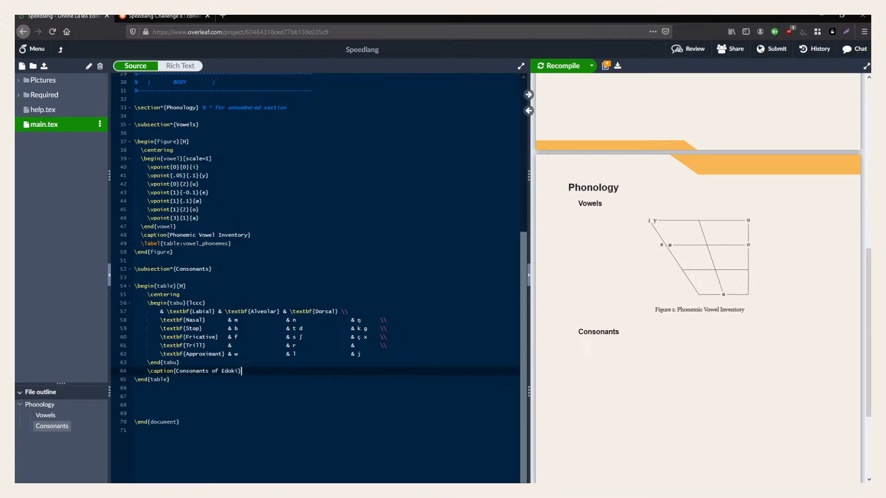
{"action": "key", "text": "ctrl+z"}
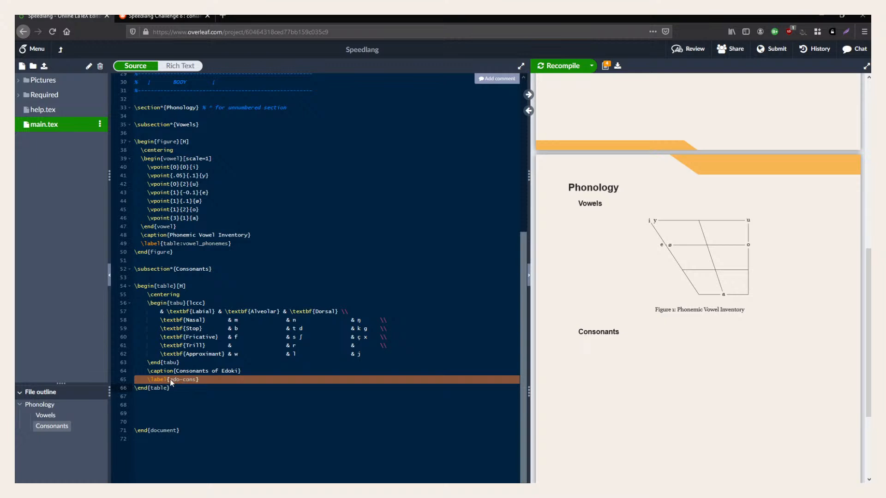
Change the consonant table's label to table:cons_phonemes.
{"action": "left_click", "coordinate": [170, 379]}
{"action": "type", "text": "table:"}
{"action": "key", "text": "Delete"}
{"action": "key", "text": "Delete"}
{"action": "key", "text": "Delete"}
{"action": "key", "text": "Delete"}
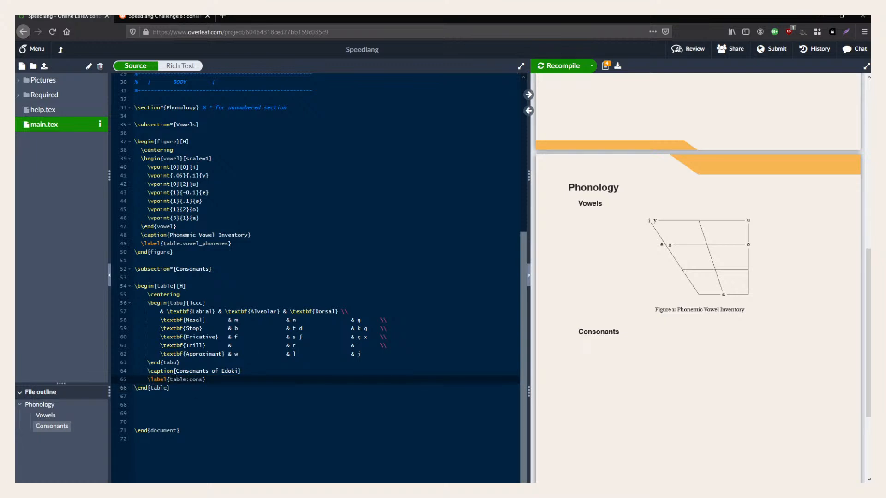
{"action": "key", "text": "Right"}
{"action": "key", "text": "Right"}
{"action": "key", "text": "Right"}
{"action": "key", "text": "Right"}
{"action": "type", "text": "_phonemes"}
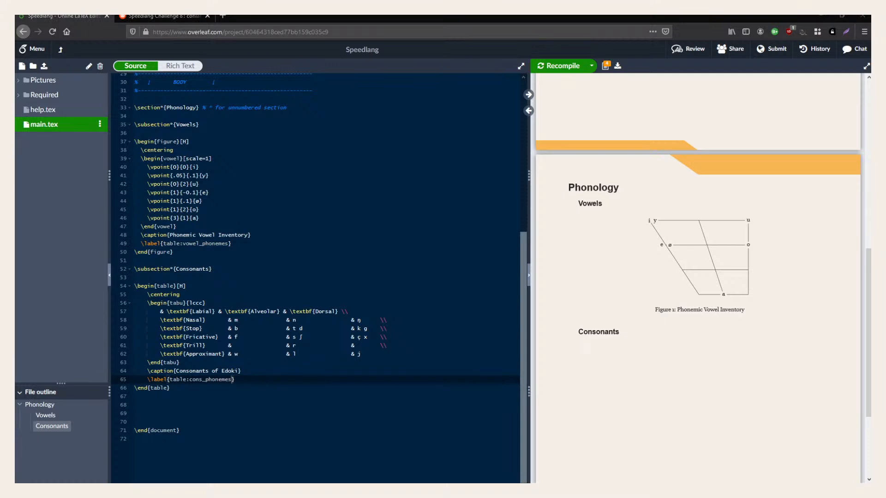
{"action": "left_click", "coordinate": [229, 388]}
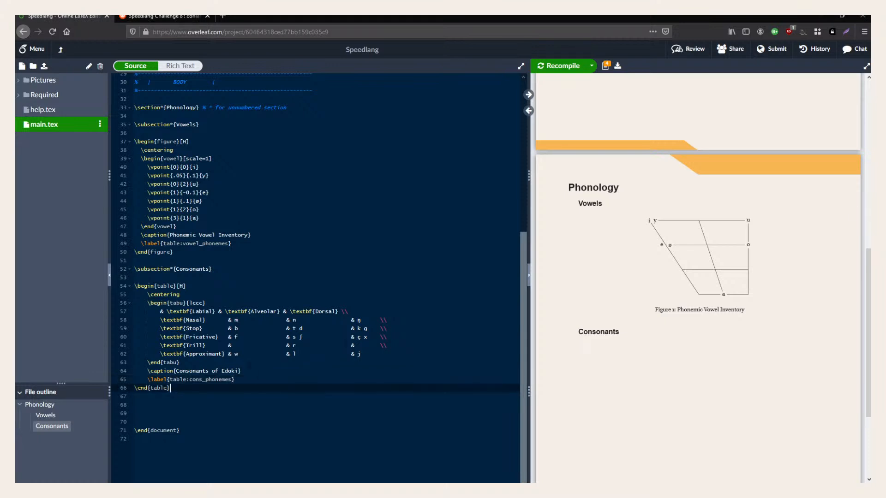
Replace the consonant table's caption text with "Phonemic consonants".
{"action": "double_click", "coordinate": [227, 371]}
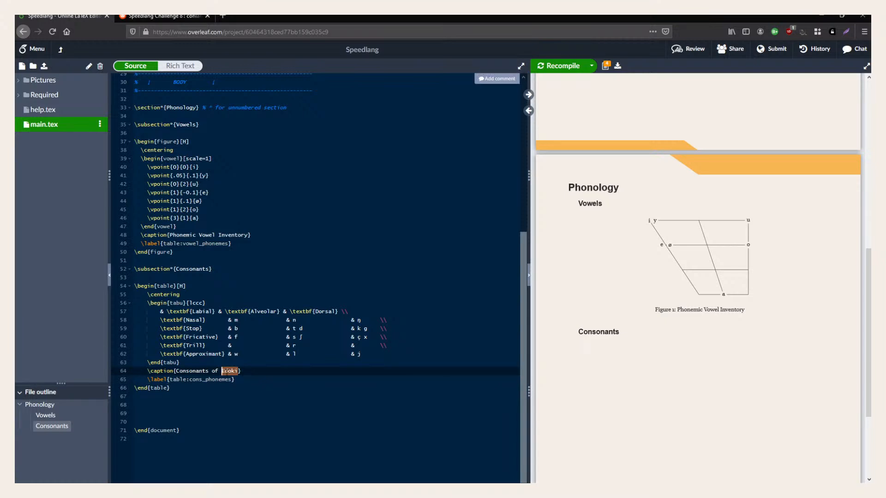
{"action": "key", "text": "BackSpace"}
{"action": "key", "text": "BackSpace"}
{"action": "key", "text": "BackSpace"}
{"action": "key", "text": "BackSpace"}
{"action": "key", "text": "BackSpace"}
{"action": "key", "text": "ctrl+BackSpace"}
{"action": "type", "text": "Phonemic consont"}
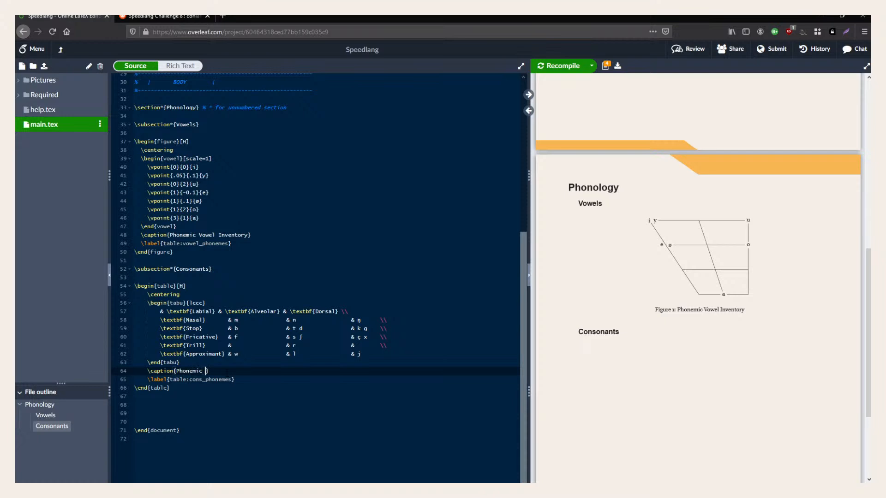
{"action": "type", "text": "ants"}
{"action": "left_click", "coordinate": [226, 371]}
{"action": "key", "text": "Delete"}
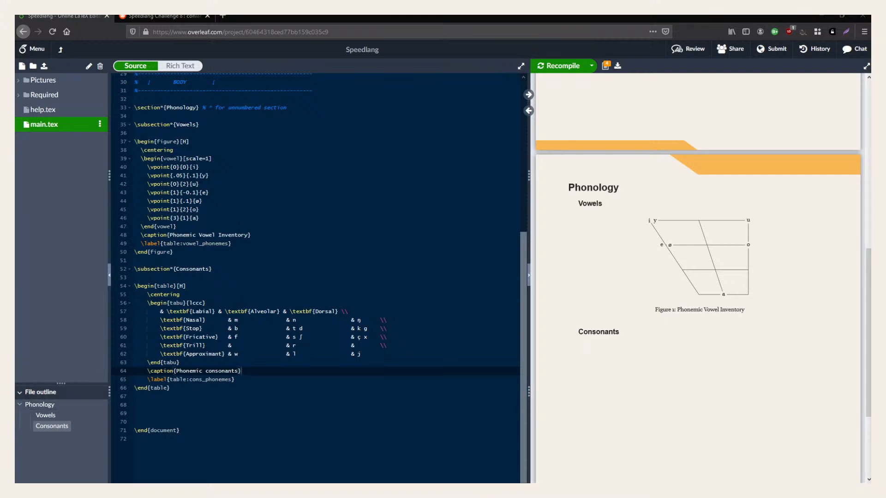
Recompile the document to render the consonant table in the PDF preview.
{"action": "left_click", "coordinate": [380, 355]}
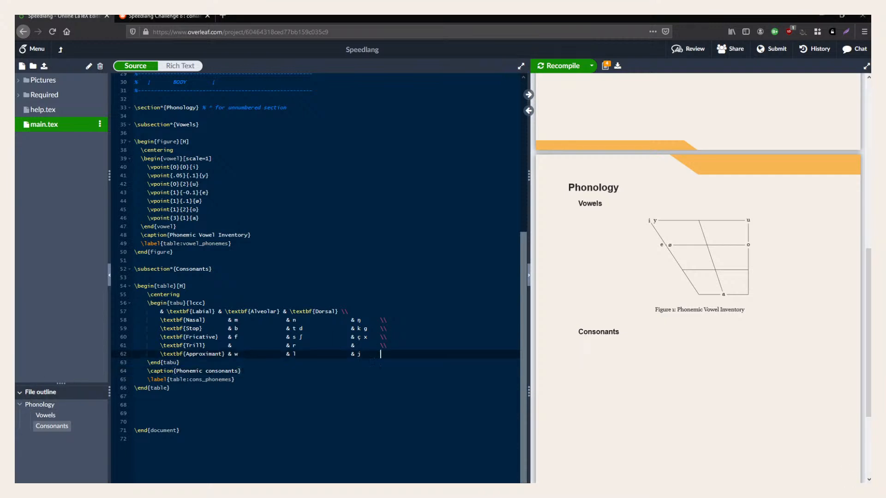
{"action": "scroll", "coordinate": [732, 324], "scroll_direction": "down", "scroll_amount": 1}
{"action": "left_click", "coordinate": [309, 370]}
{"action": "key", "text": "ctrl+s"}
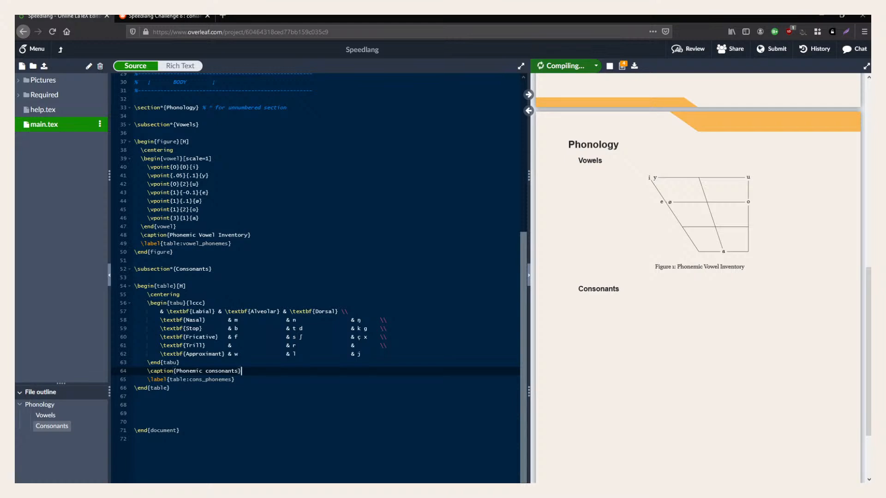
Shift the line breaks ending the Nasal to Trill rows further along to make room for another column.
{"action": "left_click", "coordinate": [382, 319]}
{"action": "key", "text": "Tab"}
{"action": "key", "text": "Down"}
{"action": "key", "text": "Left"}
{"action": "key", "text": "Left"}
{"action": "key", "text": "Down"}
{"action": "key", "text": "ctrl+alt+Down"}
{"action": "key", "text": "ctrl+alt+Down"}
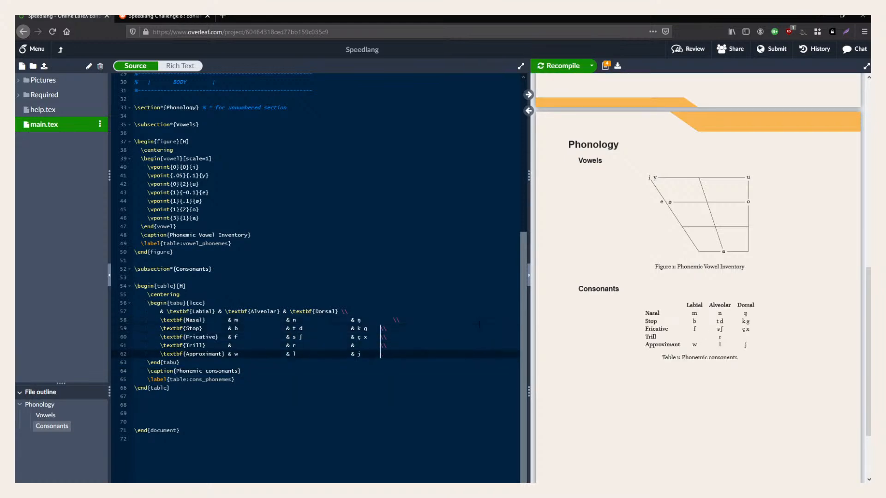
{"action": "key", "text": "Tab"}
Add an extra & column separator after the Dorsal cell in all five consonant rows, Nasal to Approximant.
{"action": "left_click", "coordinate": [378, 320]}
{"action": "key", "text": "ctrl+alt+Down"}
{"action": "key", "text": "ctrl+alt+Down"}
{"action": "key", "text": "ctrl+alt+Down"}
{"action": "key", "text": "ctrl+alt+Down"}
{"action": "type", "text": "&"}
{"action": "key", "text": "Tab"}
Pad the Labial header cell and the five row labels so the separators following them line up.
{"action": "left_click", "coordinate": [220, 312]}
{"action": "key", "text": "Tab"}
{"action": "key", "text": "Tab"}
{"action": "key", "text": "Down"}
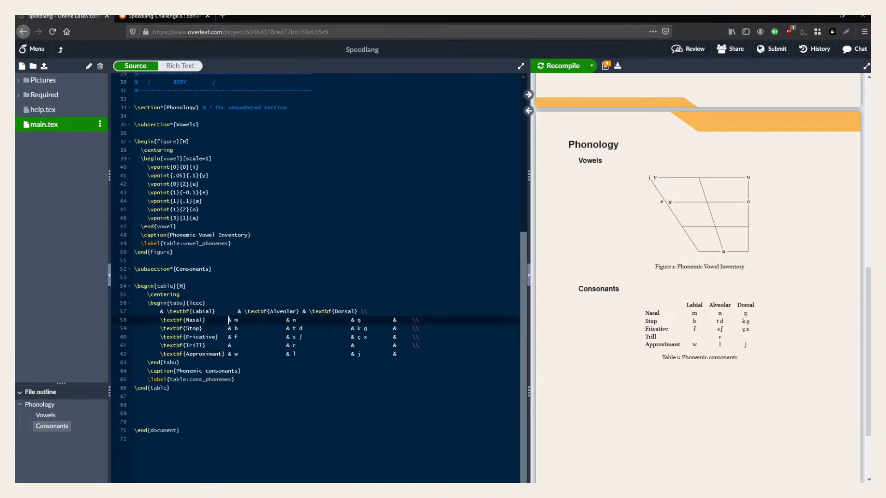
{"action": "key", "text": "ctrl+alt+Down"}
{"action": "key", "text": "ctrl+alt+Down"}
{"action": "key", "text": "ctrl+alt+Down"}
{"action": "key", "text": "ctrl+alt+Down"}
{"action": "key", "text": "Tab"}
Align the & separators before the alveolar consonants in all five rows with the header's separator before Dorsal.
{"action": "left_click", "coordinate": [287, 354]}
{"action": "key", "text": "Tab"}
{"action": "key", "text": "BackSpace"}
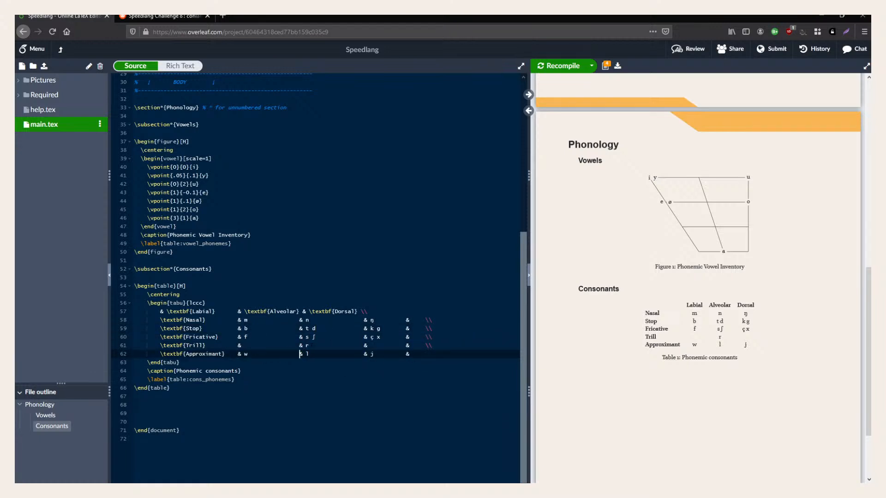
{"action": "key", "text": "Up"}
{"action": "key", "text": "Up"}
{"action": "key", "text": "Up"}
{"action": "key", "text": "Up"}
{"action": "key", "text": "Up"}
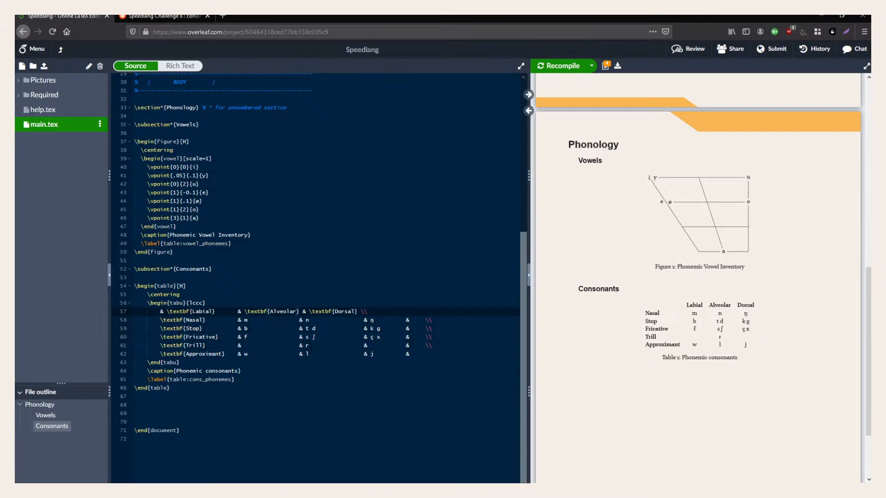
{"action": "key", "text": "Down"}
{"action": "key", "text": "Down"}
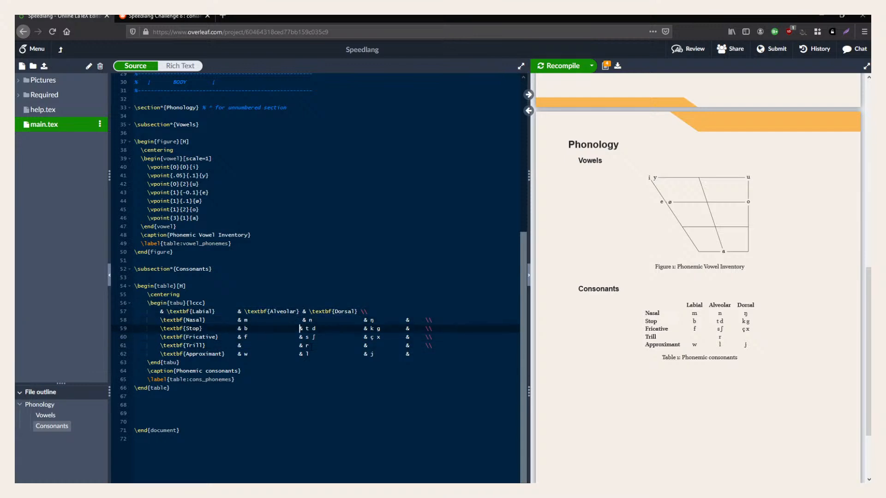
{"action": "key", "text": "ctrl+alt+Down"}
{"action": "key", "text": "ctrl+alt+Down"}
{"action": "key", "text": "ctrl+alt+Down"}
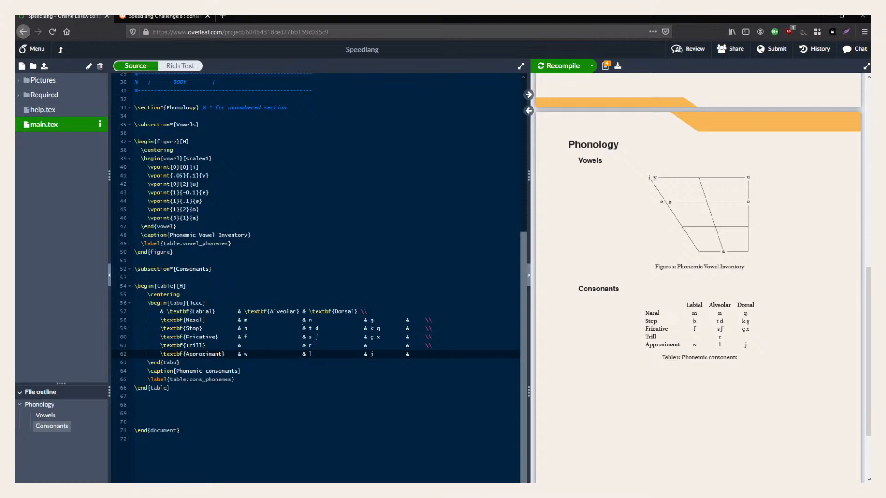
Add an & separator after the Dorsal header and align the separators before the rows' dorsal consonants with it.
{"action": "left_click", "coordinate": [361, 312]}
{"action": "type", "text": "&"}
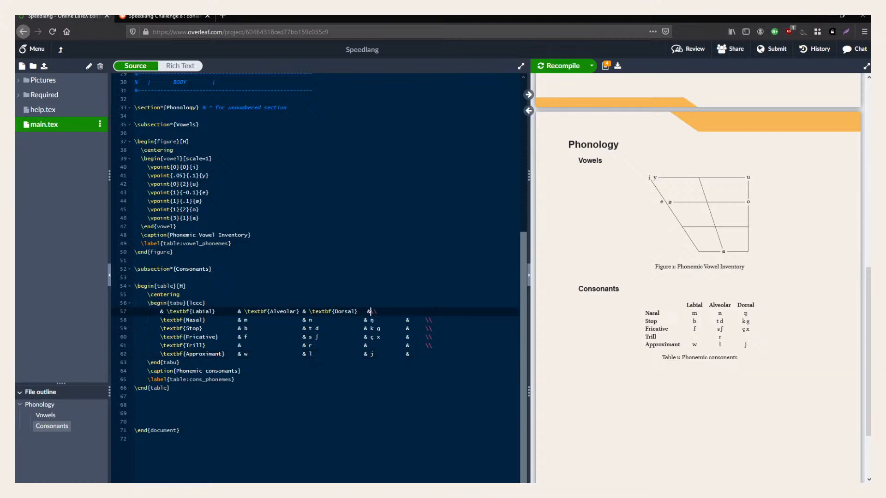
{"action": "key", "text": "Down"}
{"action": "key", "text": "Left"}
{"action": "key", "text": "Left"}
{"action": "key", "text": "ctrl+alt+Down"}
{"action": "key", "text": "ctrl+alt+Down"}
{"action": "key", "text": "ctrl+alt+Down"}
{"action": "key", "text": "ctrl+alt+Down"}
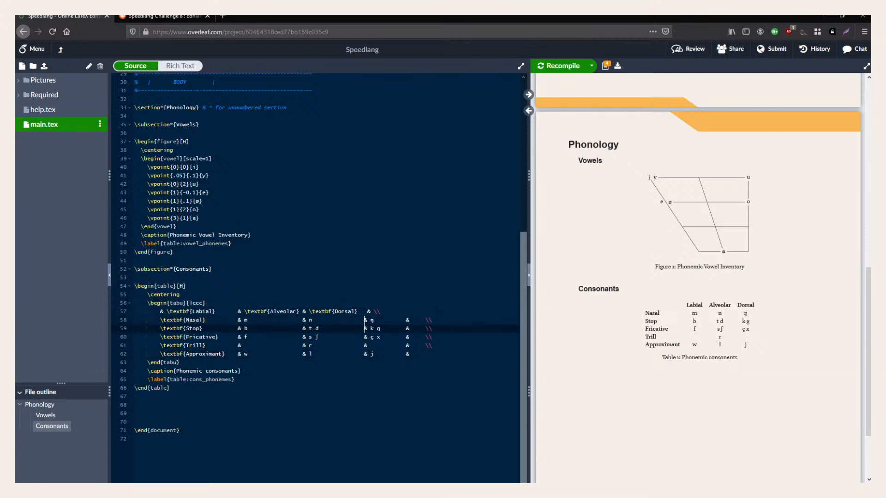
Add an empty \textbf{} header cell after Dorsal and widen the source editor pane.
{"action": "left_click", "coordinate": [371, 312]}
{"action": "type", "text": "extb"}
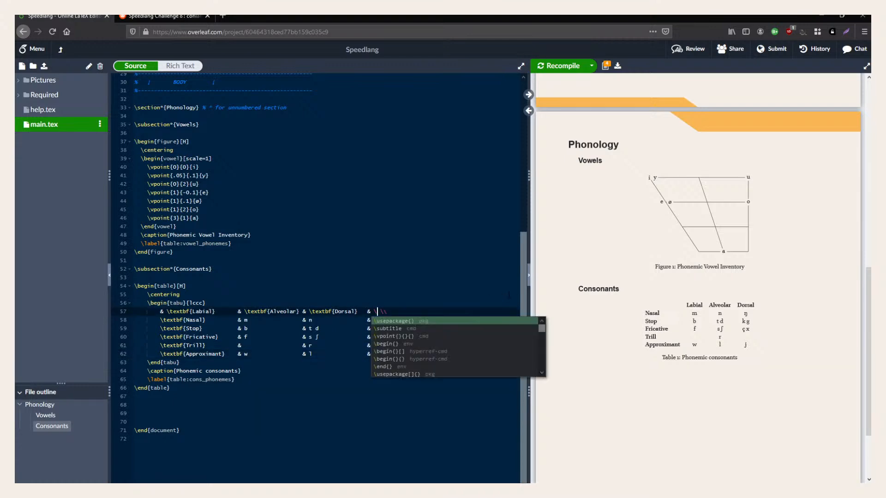
{"action": "type", "text": "f"}
{"action": "key", "text": "Return"}
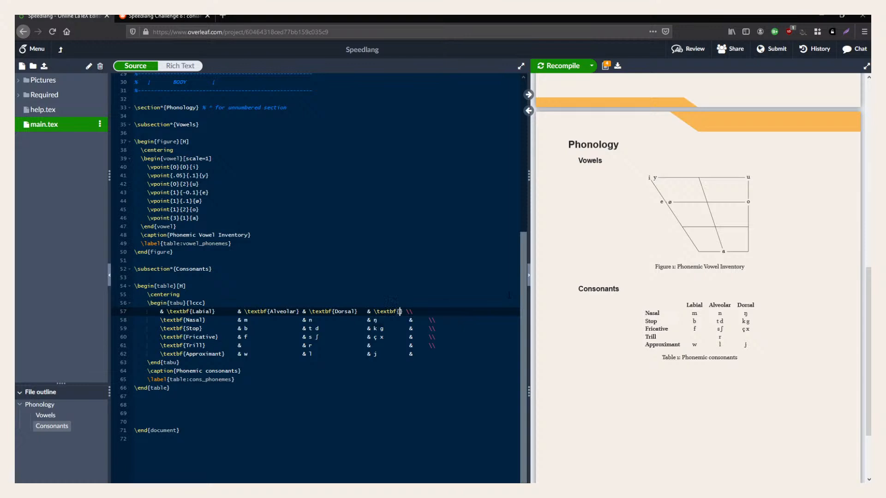
{"action": "left_click_drag", "start_coordinate": [531, 182], "coordinate": [565, 184]}
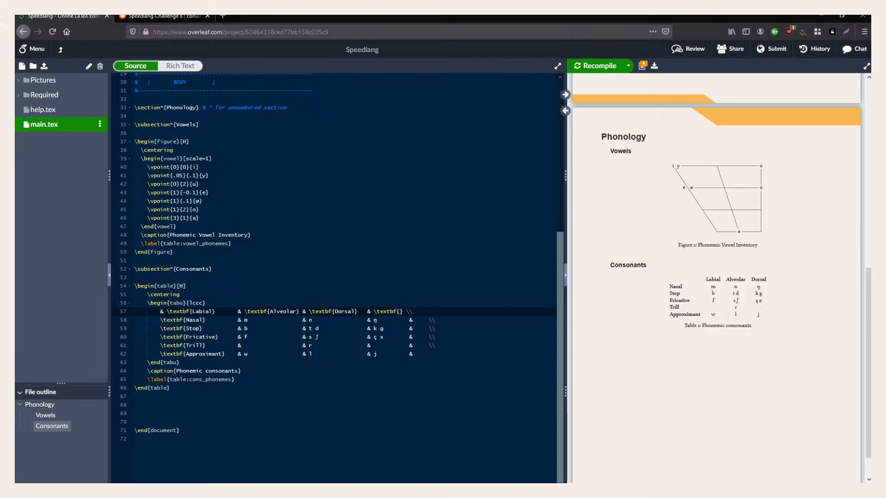
Indent the table's header row so its Labial, Alveolar and Dorsal cells line up with the consonant columns.
{"action": "key", "text": "Home"}
{"action": "left_click", "coordinate": [303, 311]}
{"action": "key", "text": "Delete"}
{"action": "key", "text": "Delete"}
{"action": "key", "text": "Delete"}
{"action": "key", "text": "Delete"}
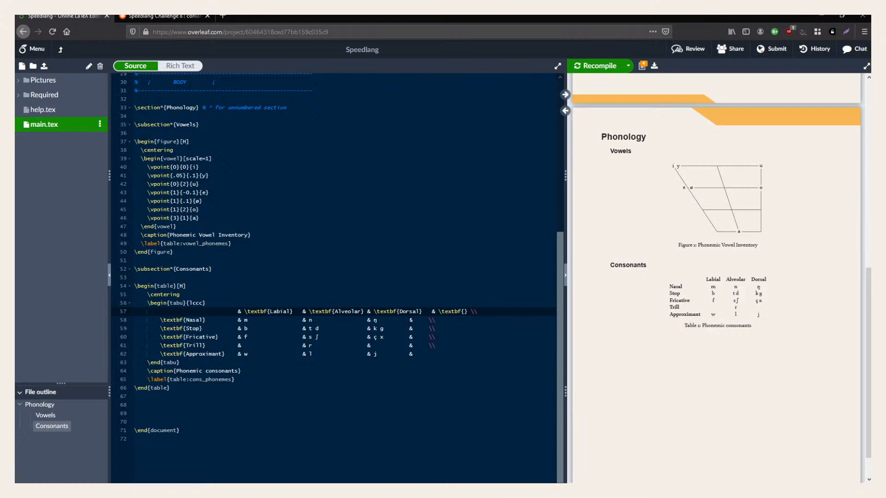
Align the last & separator of all five consonant rows with the one before the empty header cell.
{"action": "left_click", "coordinate": [409, 320]}
{"action": "key", "text": "ctrl+alt+Down"}
{"action": "key", "text": "ctrl+alt+Down"}
{"action": "key", "text": "ctrl+alt+Down"}
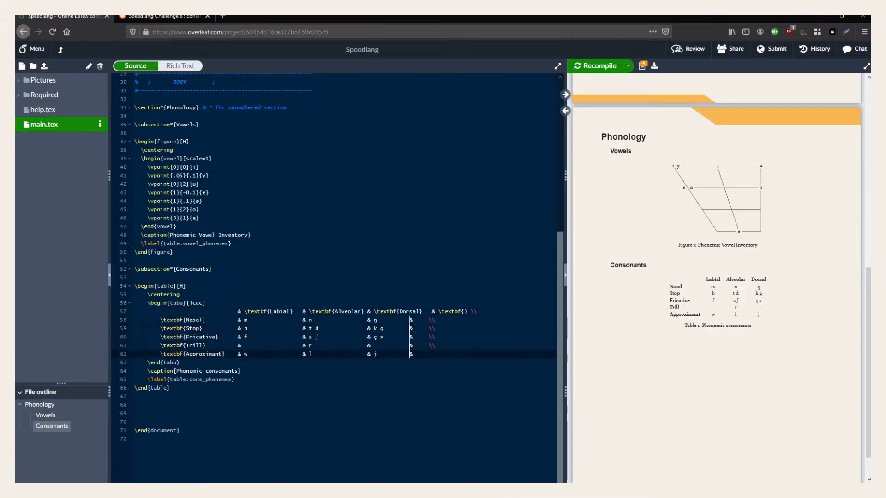
{"action": "left_click", "coordinate": [434, 311]}
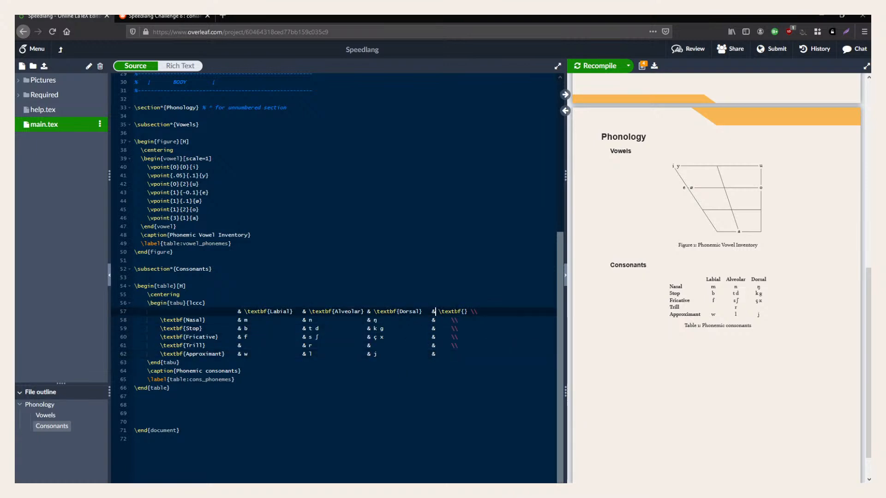
Clear the Dorsal, Alveolar and Labial names from the header row, leaving their \textbf{} commands empty.
{"action": "double_click", "coordinate": [409, 318]}
{"action": "double_click", "coordinate": [410, 312]}
{"action": "key", "text": "BackSpace"}
{"action": "double_click", "coordinate": [355, 312]}
{"action": "key", "text": "BackSpace"}
{"action": "double_click", "coordinate": [274, 312]}
{"action": "key", "text": "BackSpace"}
Delete the labial consonants m, b, f and w from the first data column.
{"action": "left_click", "coordinate": [251, 320]}
{"action": "key", "text": "Left"}
{"action": "key", "text": "ctrl+alt+Down"}
{"action": "key", "text": "ctrl+alt+Down"}
{"action": "key", "text": "BackSpace"}
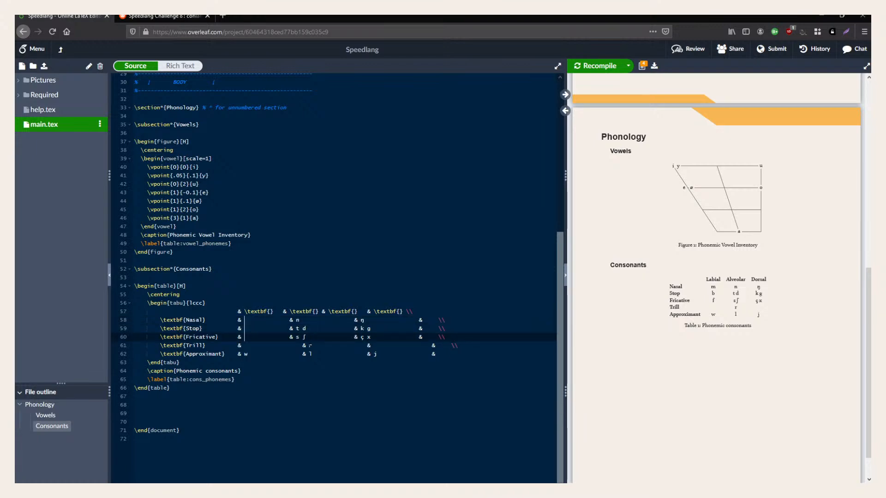
{"action": "key", "text": "ctrl+alt+Down"}
{"action": "left_click", "coordinate": [264, 353]}
{"action": "key", "text": "BackSpace"}
{"action": "key", "text": "BackSpace"}
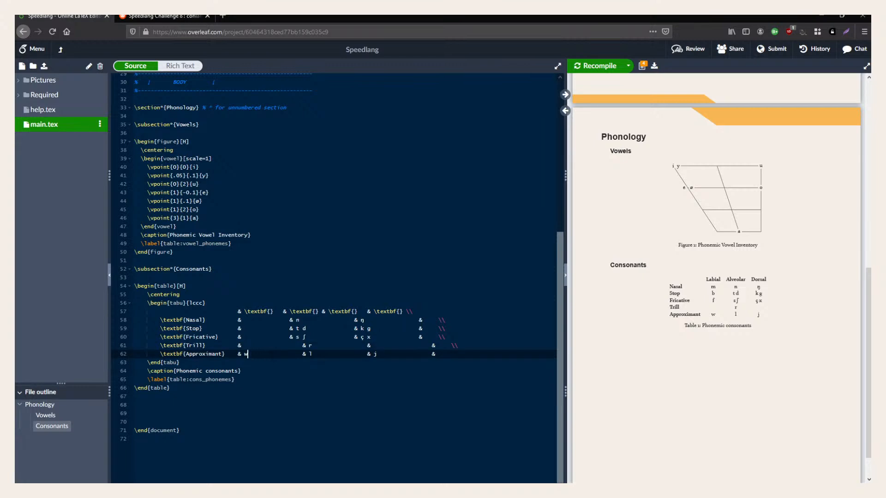
{"action": "key", "text": "ctrl+alt+Up"}
{"action": "key", "text": "Delete"}
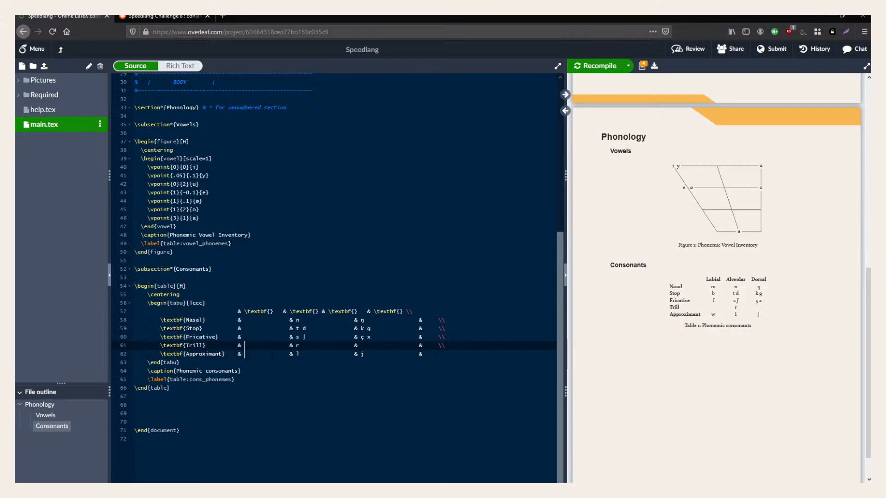
Delete the alveolar consonants from all five rows and realign the separators that follow them.
{"action": "left_click", "coordinate": [309, 337]}
{"action": "left_click", "coordinate": [296, 320]}
{"action": "key", "text": "ctrl+alt+Down"}
{"action": "key", "text": "ctrl+alt+Down"}
{"action": "key", "text": "ctrl+alt+Down"}
{"action": "key", "text": "ctrl+alt+Down"}
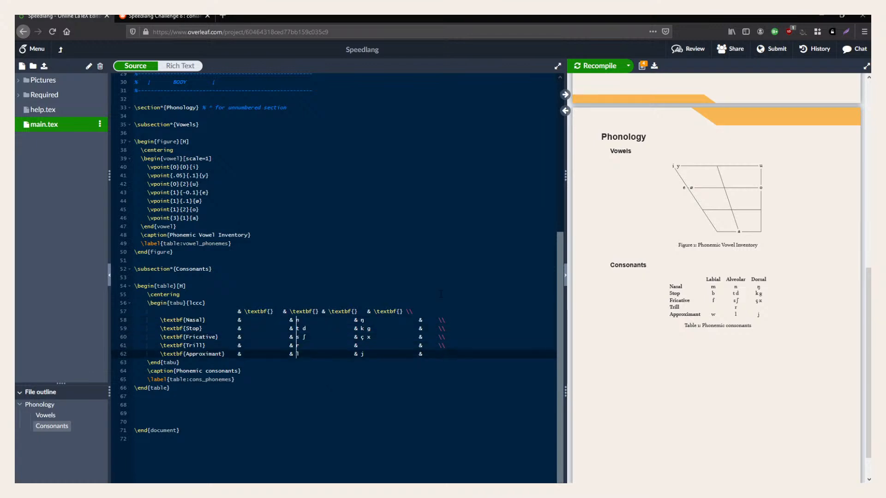
{"action": "key", "text": "Delete"}
{"action": "key", "text": "Delete"}
{"action": "key", "text": "Delete"}
{"action": "key", "text": "Tab"}
{"action": "key", "text": "Tab"}
{"action": "key", "text": "Tab"}
Delete the dorsal consonants from the Approximant, Fricative, Stop and Nasal rows.
{"action": "key", "text": "Delete"}
{"action": "key", "text": "Delete"}
{"action": "left_click", "coordinate": [368, 354]}
{"action": "key", "text": "BackSpace"}
{"action": "key", "text": "Up"}
{"action": "key", "text": "Up"}
{"action": "key", "text": "Delete"}
{"action": "key", "text": "Delete"}
{"action": "key", "text": "Delete"}
{"action": "key", "text": "Up"}
{"action": "key", "text": "Delete"}
{"action": "key", "text": "Delete"}
{"action": "key", "text": "Delete"}
{"action": "key", "text": "Up"}
{"action": "key", "text": "Delete"}
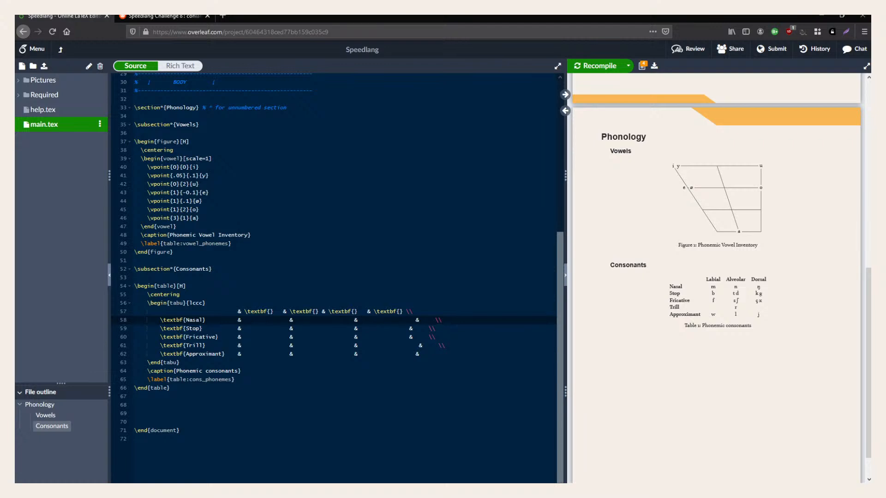
Line up the last column separators and line endings across the consonant rows from Nasal to Approximant.
{"action": "left_click", "coordinate": [409, 328]}
{"action": "key", "text": "Tab"}
{"action": "key", "text": "Down"}
{"action": "key", "text": "Left"}
{"action": "key", "text": "Left"}
{"action": "key", "text": "Left"}
{"action": "key", "text": "Tab"}
{"action": "key", "text": "Down"}
{"action": "key", "text": "Down"}
{"action": "key", "text": "Left"}
{"action": "key", "text": "Up"}
{"action": "key", "text": "Up"}
{"action": "key", "text": "Up"}
{"action": "key", "text": "Up"}
{"action": "key", "text": "Left"}
Name the first column header Labial and shift the separators in the five rows below to match it.
{"action": "left_click", "coordinate": [249, 321]}
{"action": "left_click", "coordinate": [270, 311]}
{"action": "type", "text": "Labial"}
{"action": "key", "text": "Down"}
{"action": "key", "text": "ctrl+alt+Down"}
{"action": "key", "text": "ctrl+alt+Down"}
{"action": "key", "text": "ctrl+alt+Down"}
{"action": "key", "text": "ctrl+alt+Down"}
{"action": "key", "text": "Tab"}
Name the next two column headers Alveolar and Velar, and recompile the document.
{"action": "left_click", "coordinate": [335, 311]}
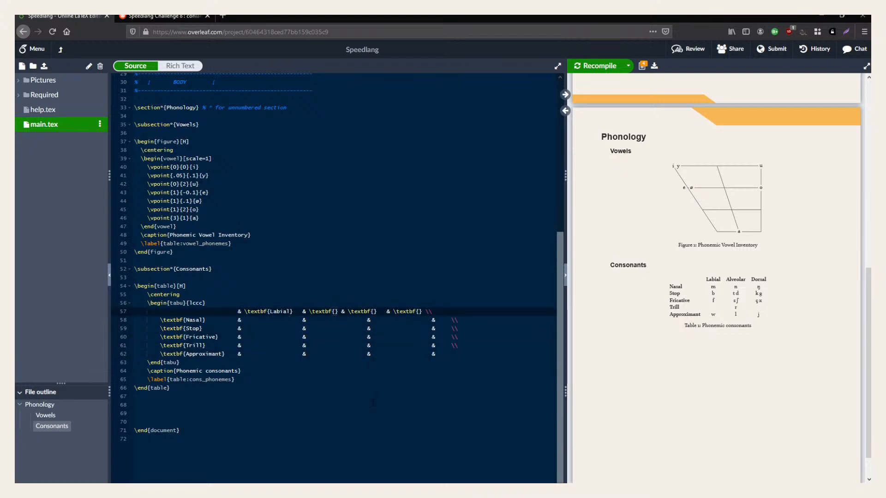
{"action": "type", "text": "Alveolar"}
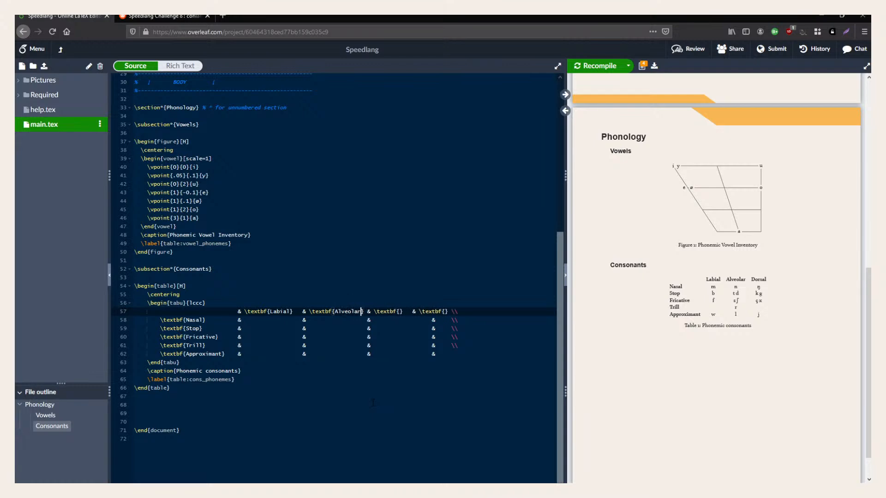
{"action": "key", "text": "ctrl+s"}
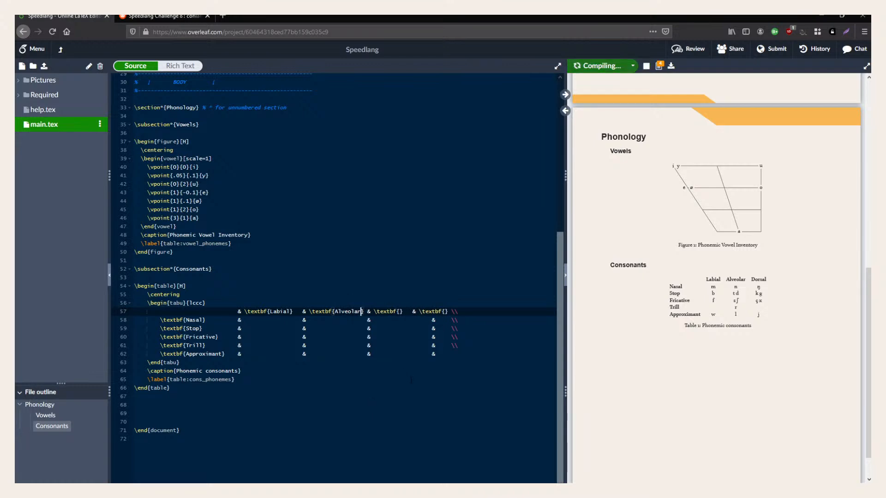
{"action": "left_click", "coordinate": [397, 311]}
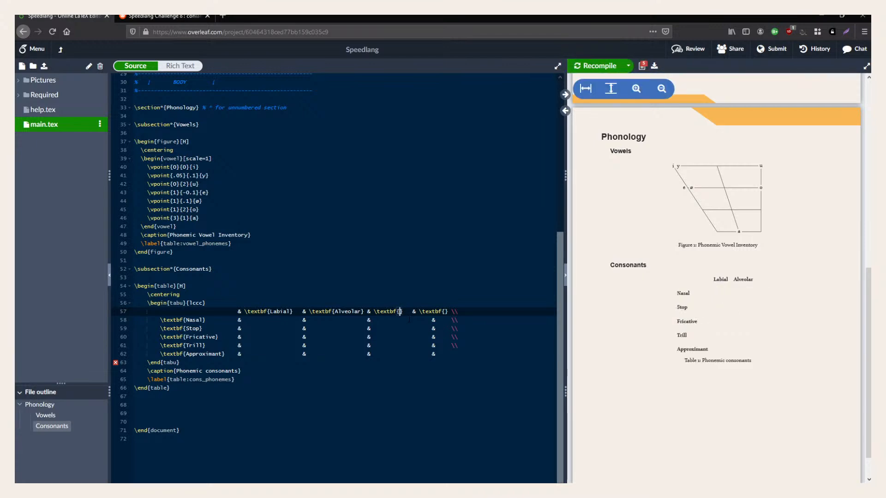
{"action": "type", "text": "Velar"}
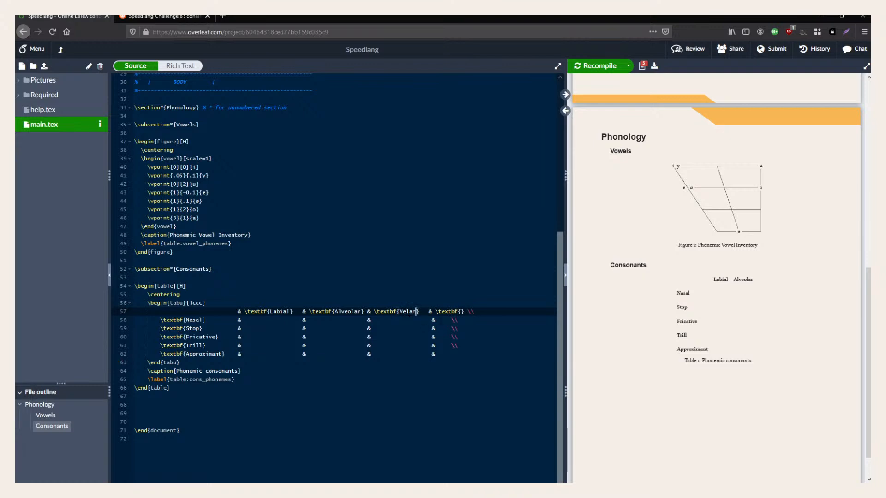
{"action": "left_click", "coordinate": [429, 311]}
Shift the line endings of the Nasal, Stop, Fricative and Trill rows outward to follow the header row.
{"action": "left_click", "coordinate": [452, 320]}
{"action": "key", "text": "shift+Down"}
{"action": "key", "text": "shift+Down"}
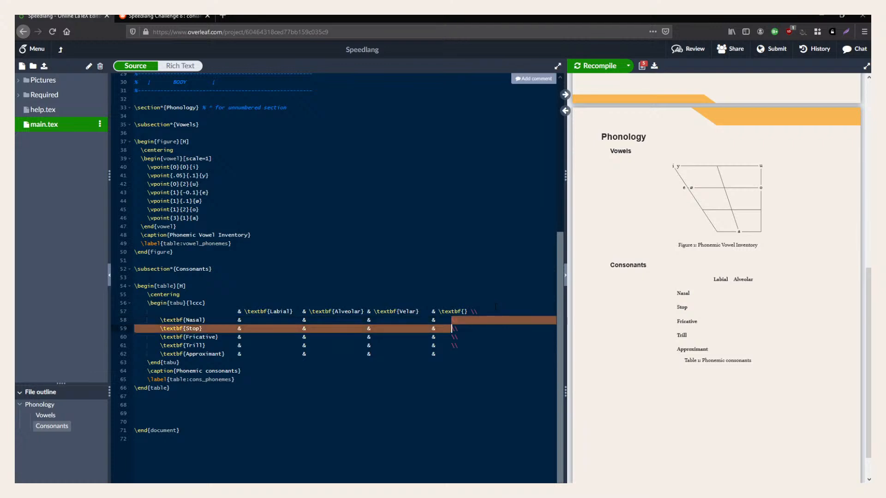
{"action": "key", "text": "Up"}
{"action": "key", "text": "Up"}
{"action": "key", "text": "Down"}
{"action": "key", "text": "ctrl+alt+Down"}
{"action": "key", "text": "ctrl+alt+Down"}
{"action": "key", "text": "ctrl+alt+Down"}
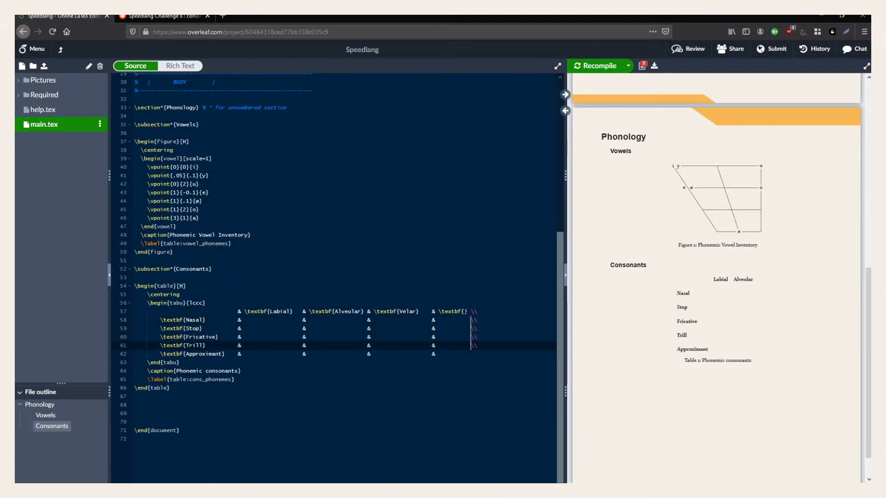
Name the fourth column header Glottal and check the phonology requirements in the Speedlang Challenge 8 Reddit post.
{"action": "left_click", "coordinate": [465, 312]}
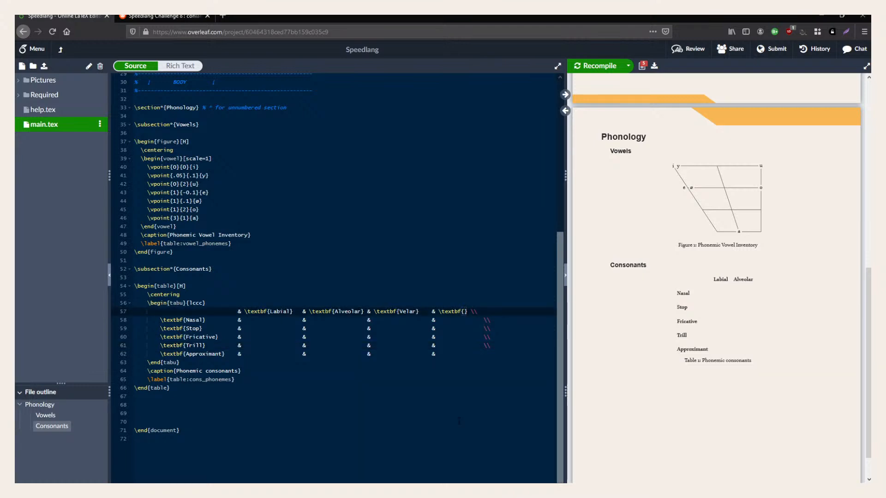
{"action": "type", "text": "Glottal"}
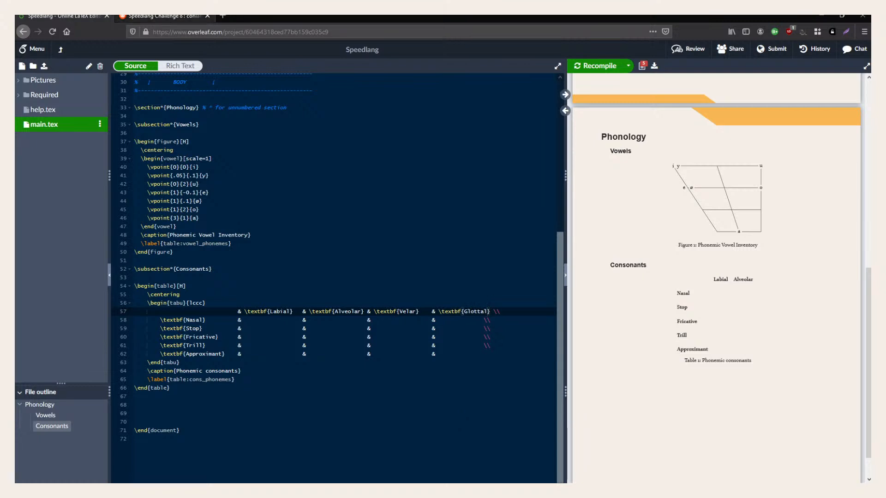
{"action": "left_click", "coordinate": [162, 16]}
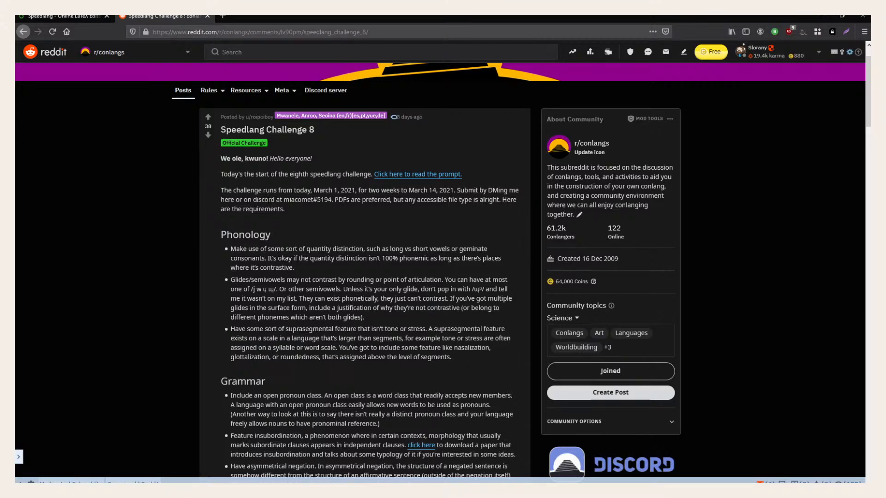
{"action": "left_click", "coordinate": [65, 17]}
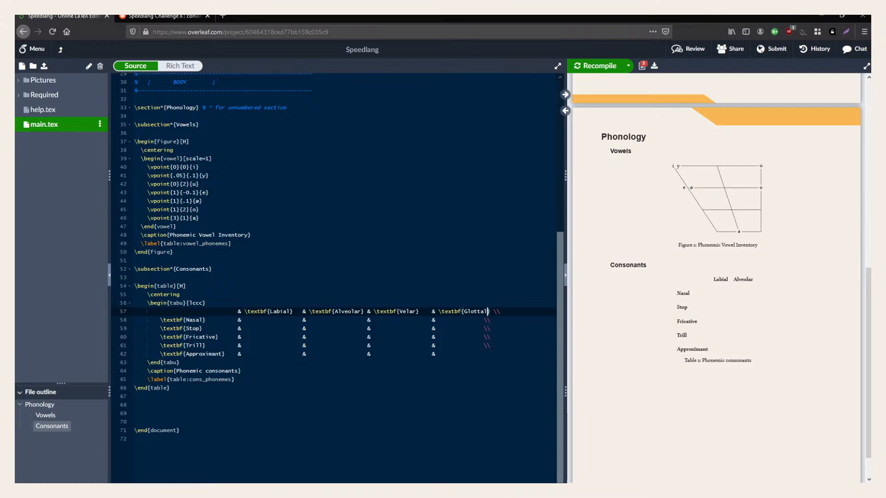
Move the line endings of the header, Nasal, Stop, Fricative and Trill rows into alignment after the Glottal column.
{"action": "left_click", "coordinate": [483, 321]}
{"action": "key", "text": "ctrl+alt+Down"}
{"action": "key", "text": "ctrl+alt+Down"}
{"action": "key", "text": "ctrl+alt+Down"}
{"action": "key", "text": "Tab"}
{"action": "left_click", "coordinate": [494, 311]}
Delete the Approximant row from the consonant table.
{"action": "left_click", "coordinate": [206, 338]}
{"action": "double_click", "coordinate": [205, 337]}
{"action": "double_click", "coordinate": [202, 345]}
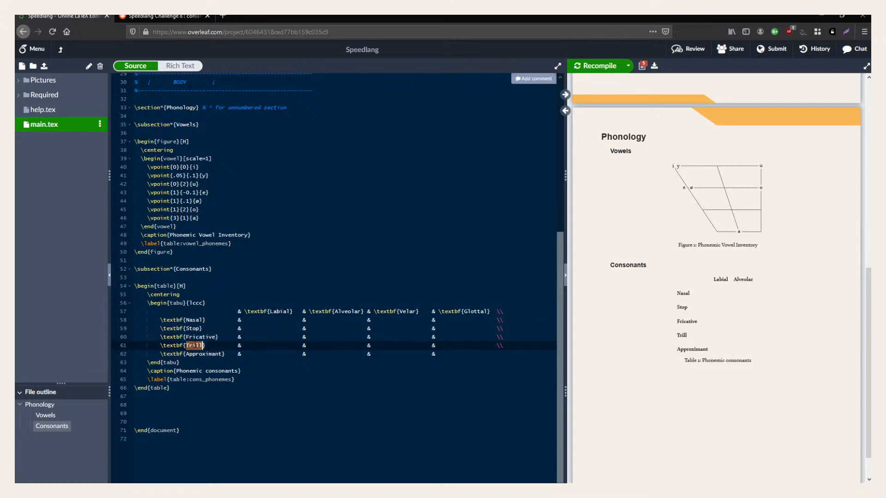
{"action": "triple_click", "coordinate": [194, 354]}
{"action": "key", "text": "BackSpace"}
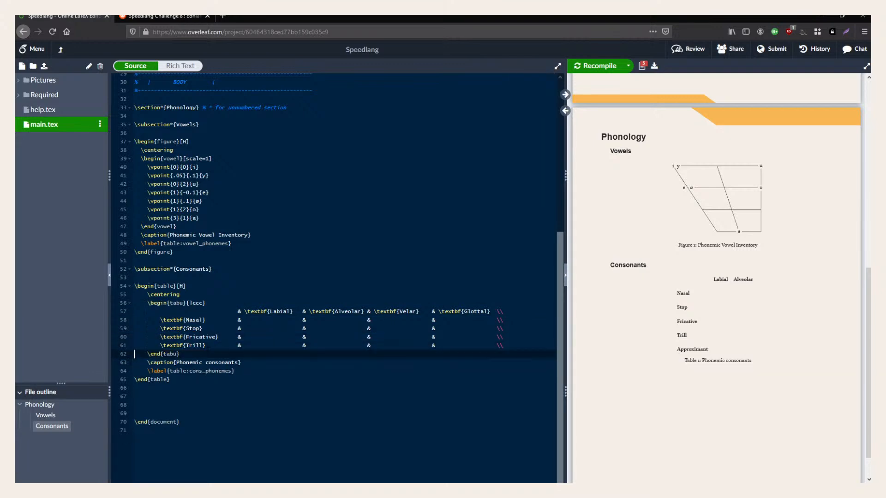
{"action": "key", "text": "ctrl+z"}
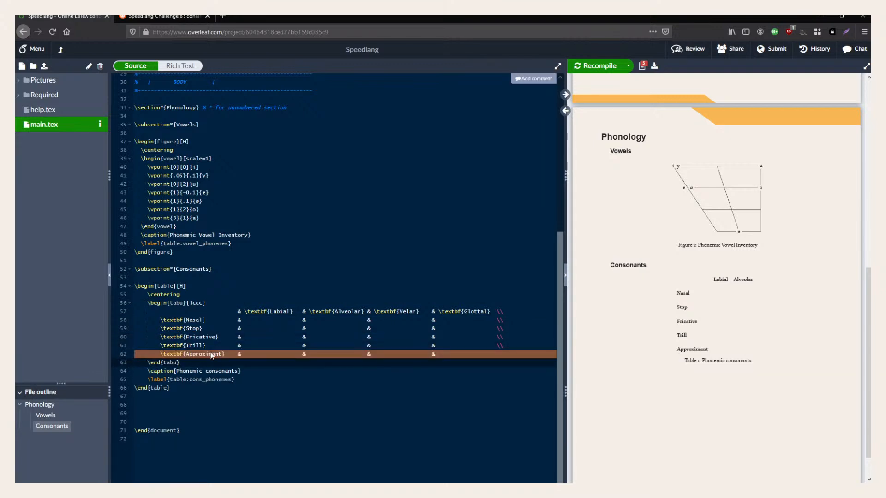
{"action": "key", "text": "BackSpace"}
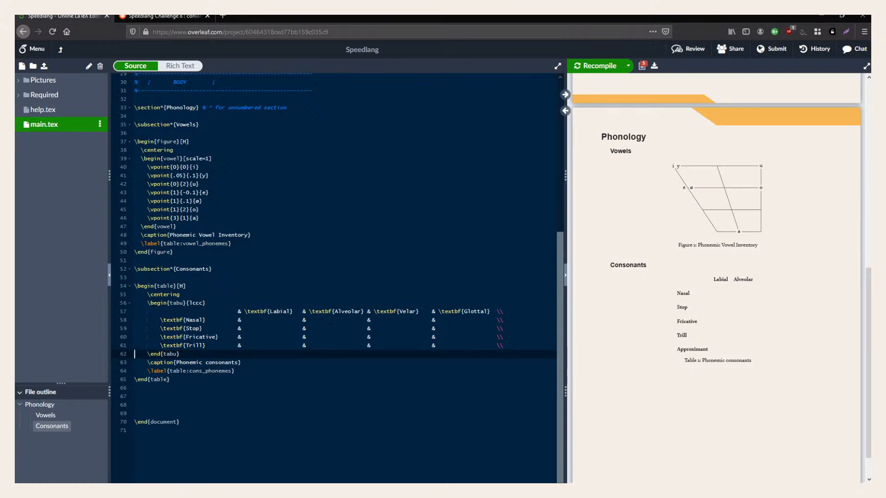
Enter p under Labial and t under Alveolar in the Nasal row.
{"action": "left_click", "coordinate": [249, 321]}
{"action": "type", "text": "p"}
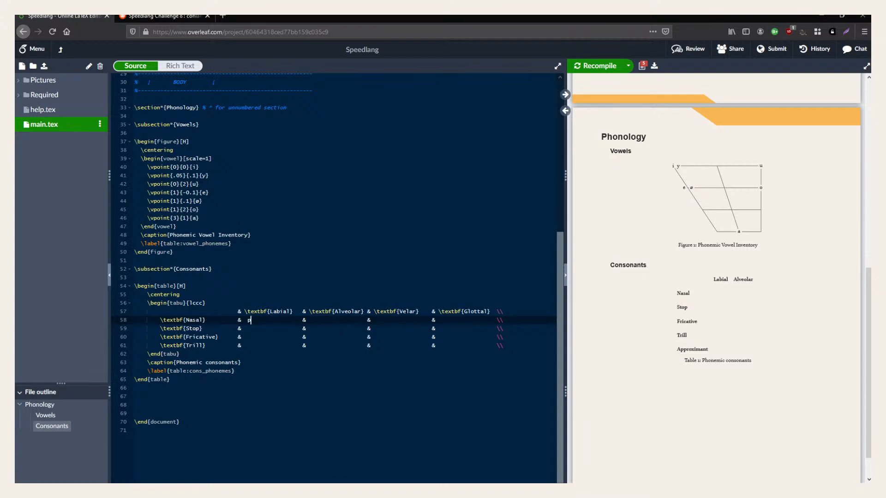
{"action": "left_click", "coordinate": [313, 321]}
{"action": "type", "text": "t"}
{"action": "left_click", "coordinate": [377, 320]}
{"action": "left_click", "coordinate": [316, 328]}
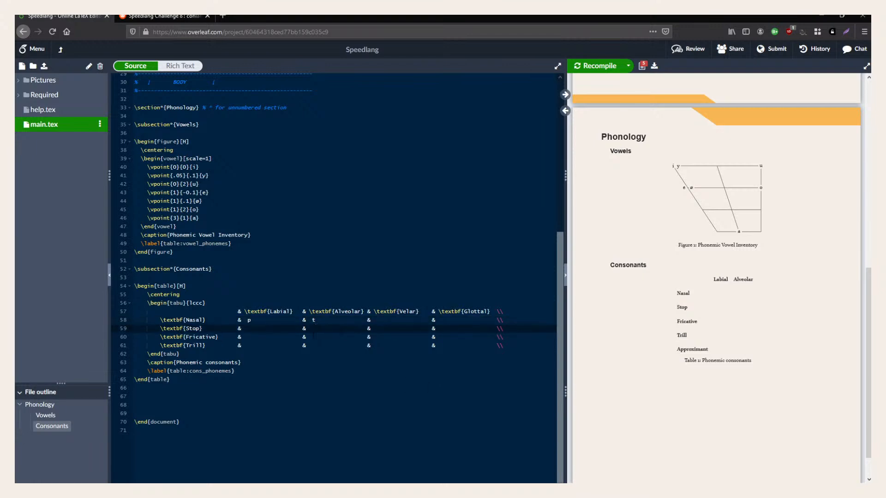
Move the consonants t and p from the Nasal row down to the Stop row.
{"action": "left_click", "coordinate": [315, 320]}
{"action": "key", "text": "BackSpace"}
{"action": "key", "text": "Down"}
{"action": "type", "text": "t"}
{"action": "key", "text": "ctrl+Left"}
{"action": "key", "text": "ctrl+Left"}
{"action": "key", "text": "ctrl+Left"}
{"action": "key", "text": "Right"}
{"action": "type", "text": "p"}
{"action": "key", "text": "Up"}
{"action": "key", "text": "Left"}
{"action": "key", "text": "Left"}
{"action": "key", "text": "BackSpace"}
{"action": "key", "text": "BackSpace"}
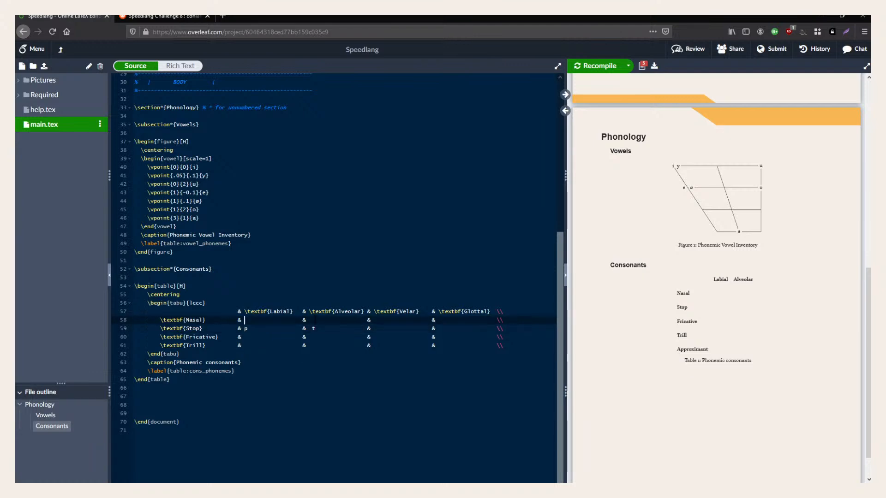
Enter m under Labial and n under Alveolar in the Nasal row.
{"action": "type", "text": "m"}
{"action": "left_click", "coordinate": [316, 320]}
{"action": "type", "text": "n"}
{"action": "double_click", "coordinate": [215, 336]}
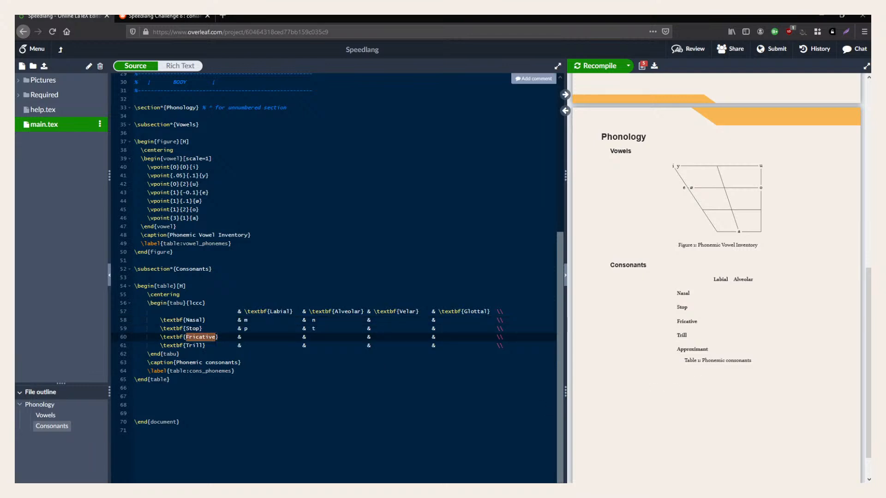
{"action": "left_click", "coordinate": [212, 345]}
{"action": "left_click", "coordinate": [383, 328]}
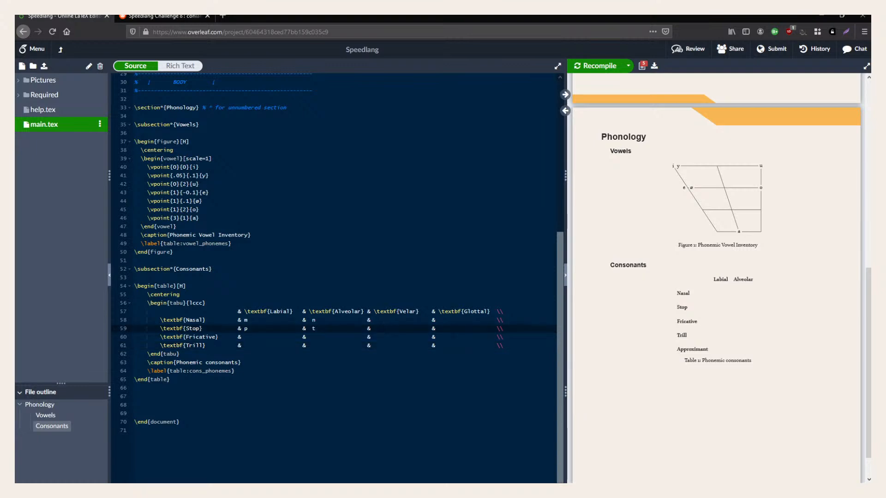
Replace the Glottal column header with Uvular-glottal.
{"action": "left_click", "coordinate": [471, 319]}
{"action": "double_click", "coordinate": [475, 311]}
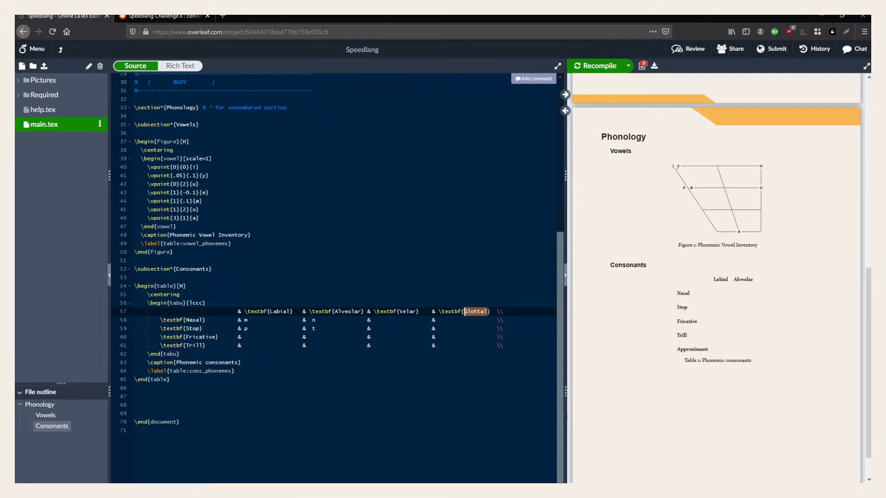
{"action": "double_click", "coordinate": [477, 312]}
{"action": "type", "text": "uvular"}
{"action": "type", "text": "-glottal"}
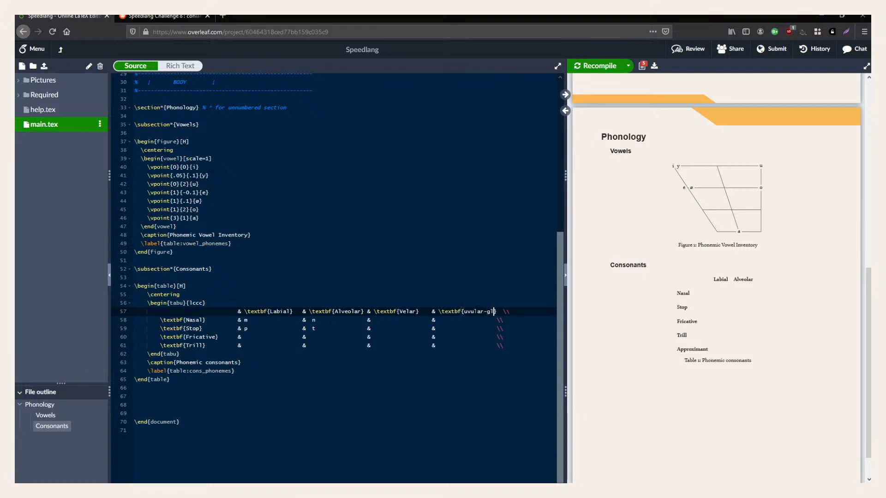
{"action": "key", "text": "ctrl+Left"}
{"action": "key", "text": "ctrl+Left"}
{"action": "key", "text": "Delete"}
{"action": "type", "text": "U"}
Push the line endings of the four consonant rows out to fit the Uvular-glottal header.
{"action": "left_click", "coordinate": [497, 319]}
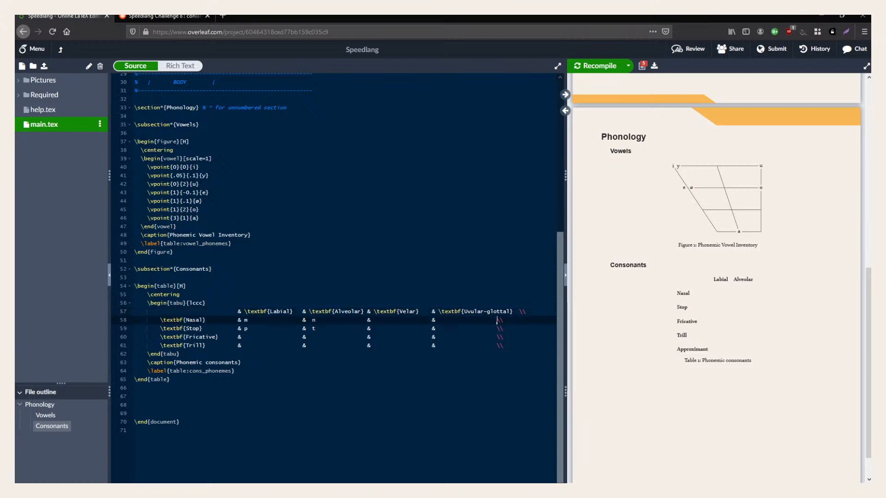
{"action": "key", "text": "ctrl+alt+Down"}
{"action": "key", "text": "ctrl+alt+Down"}
{"action": "key", "text": "ctrl+alt+Down"}
{"action": "key", "text": "Tab"}
{"action": "key", "text": "Tab"}
{"action": "left_click", "coordinate": [458, 320]}
Enter qχ in the Stop row under Uvular-glottal and realign that row and the header's line ending.
{"action": "left_click", "coordinate": [441, 329]}
{"action": "type", "text": "q&#"}
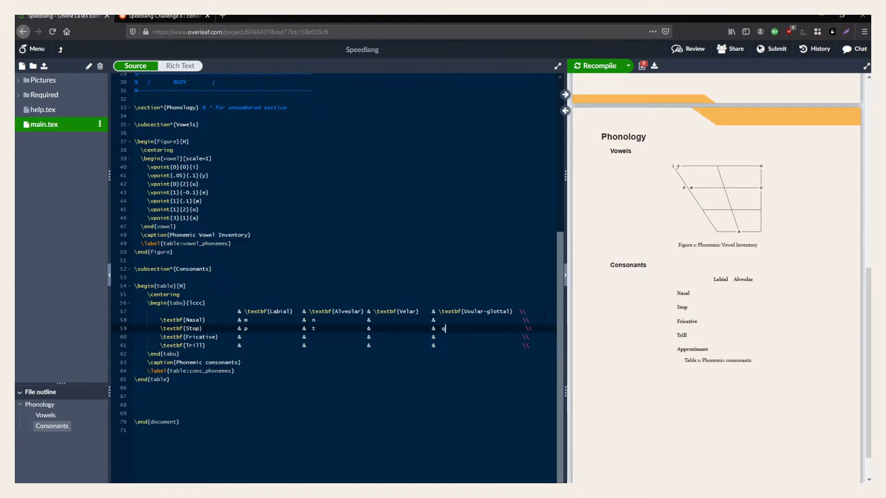
{"action": "key", "text": "BackSpace"}
{"action": "key", "text": "BackSpace"}
{"action": "type", "text": "&#"}
{"action": "key", "text": "BackSpace"}
{"action": "key", "text": "BackSpace"}
{"action": "key", "text": "BackSpace"}
{"action": "type", "text": "qχ"}
{"action": "key", "text": "Delete"}
{"action": "left_click", "coordinate": [523, 312]}
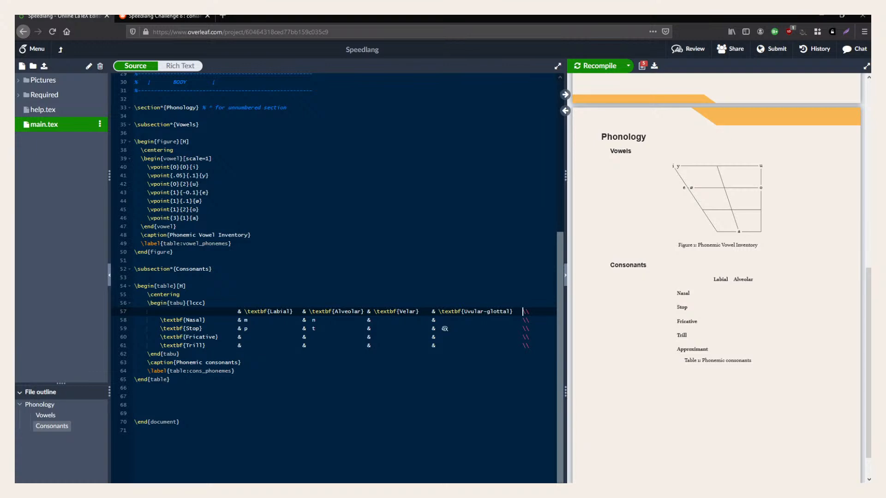
Shorten the Uvular-glottal column header to Uvular.
{"action": "double_click", "coordinate": [194, 345]}
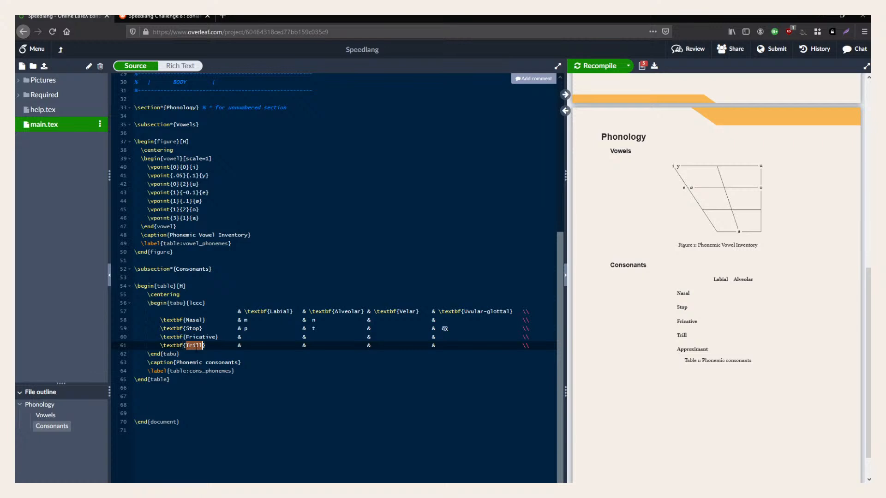
{"action": "left_click", "coordinate": [493, 320]}
{"action": "left_click_drag", "start_coordinate": [485, 311], "coordinate": [511, 311]}
{"action": "key", "text": "BackSpace"}
Remove the extra spacing before the line endings of the consonant rows, working from Nasal down to Trill.
{"action": "key", "text": "Down"}
{"action": "key", "text": "Delete"}
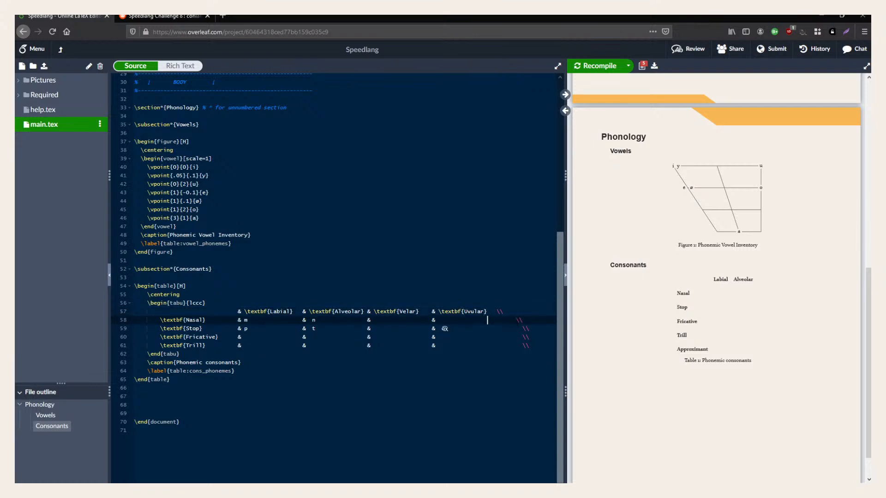
{"action": "key", "text": "Delete"}
{"action": "key", "text": "Down"}
{"action": "key", "text": "Delete"}
{"action": "key", "text": "Delete"}
{"action": "key", "text": "Delete"}
{"action": "key", "text": "Delete"}
{"action": "key", "text": "Delete"}
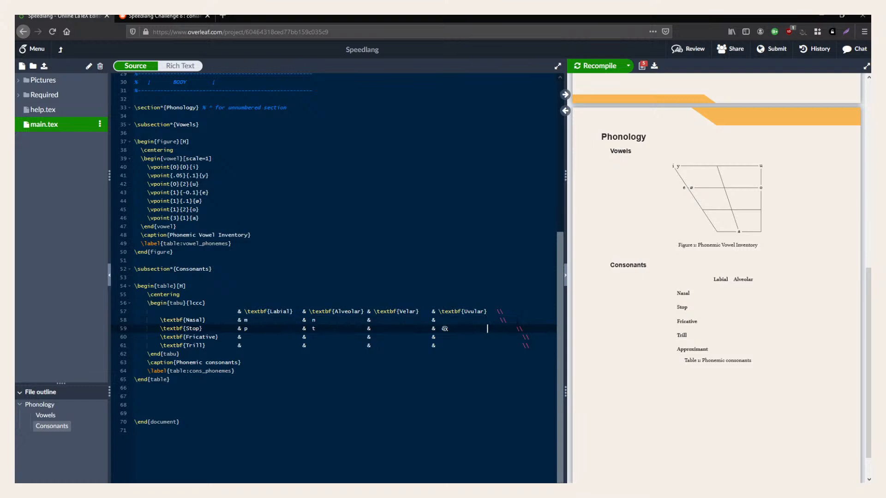
{"action": "key", "text": "Down"}
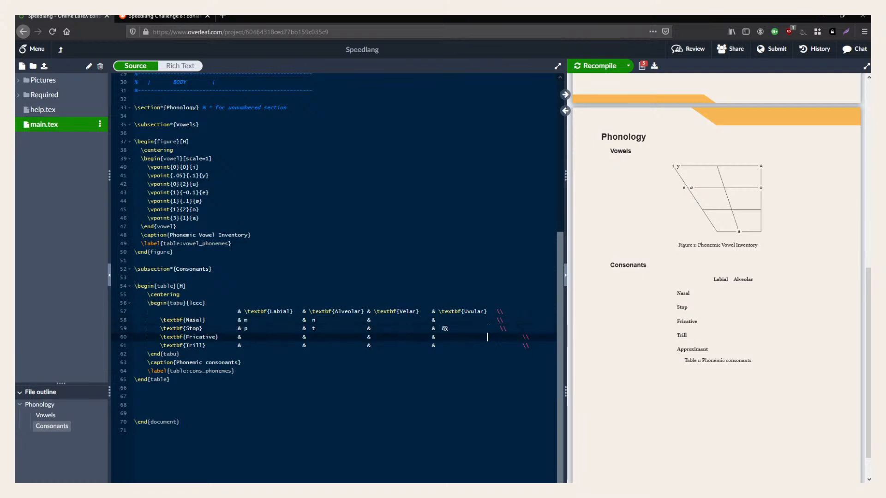
{"action": "key", "text": "Down"}
{"action": "key", "text": "Tab"}
{"action": "key", "text": "Tab"}
Shift the line endings of the header, Nasal and Stop rows so that all five table rows align.
{"action": "left_click", "coordinate": [497, 328]}
{"action": "key", "text": "Left"}
{"action": "key", "text": "ctrl+alt+Up"}
{"action": "key", "text": "ctrl+alt+Up"}
{"action": "key", "text": "Tab"}
{"action": "key", "text": "Tab"}
{"action": "key", "text": "Down"}
{"action": "left_click", "coordinate": [510, 328]}
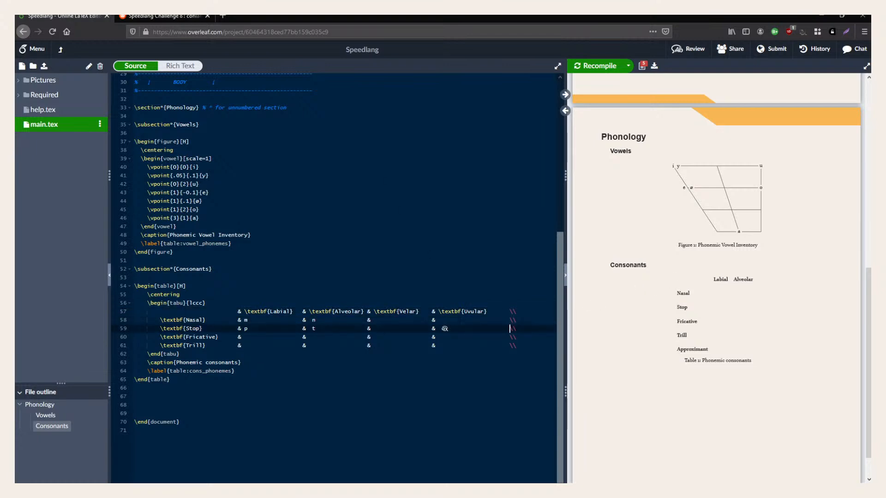
Enter the fricatives χ and ʁ in the Fricative row under Uvular.
{"action": "left_click", "coordinate": [474, 328]}
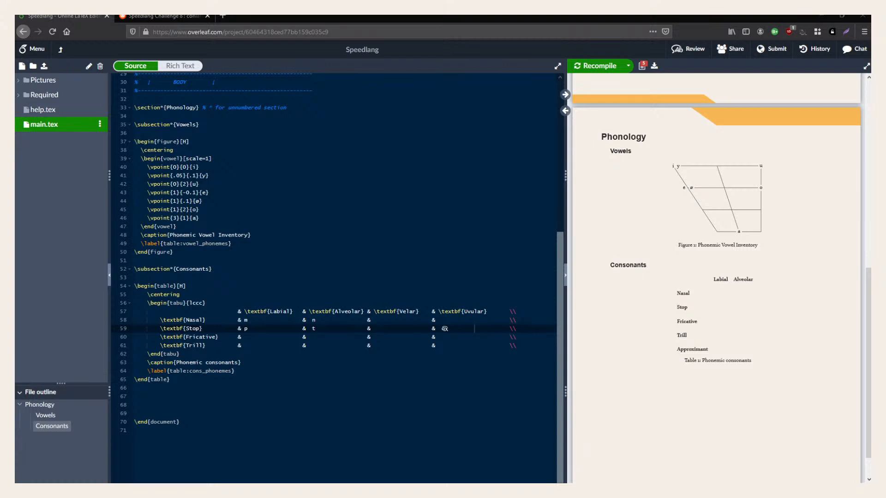
{"action": "left_click", "coordinate": [441, 337]}
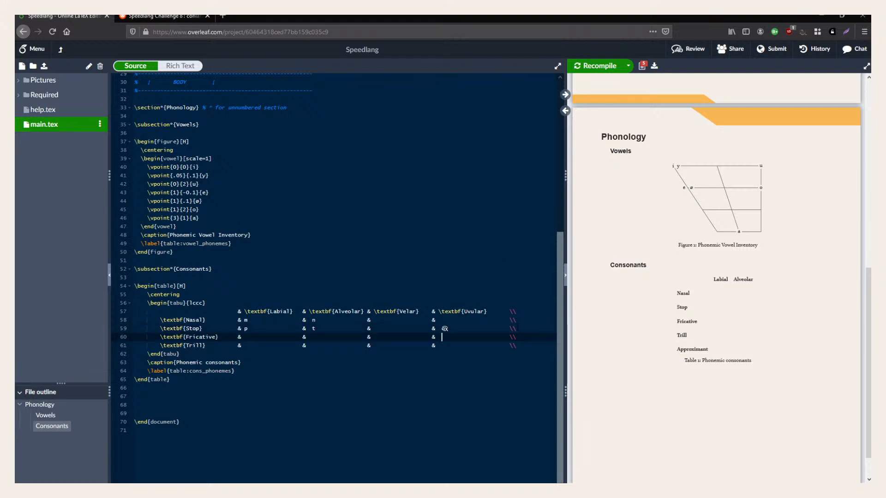
{"action": "type", "text": "=x"}
{"action": "key", "text": "BackSpace"}
{"action": "key", "text": "BackSpace"}
{"action": "type", "text": "x "}
{"action": "type", "text": "ʁ"}
Enter the stops k and g in the Stop row under Velar, keeping the row's separators aligned.
{"action": "left_click", "coordinate": [407, 337]}
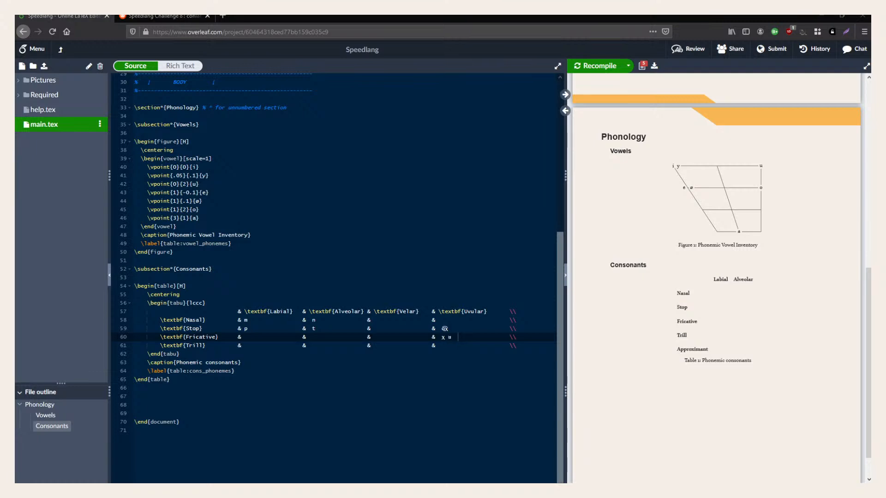
{"action": "left_click", "coordinate": [378, 320]}
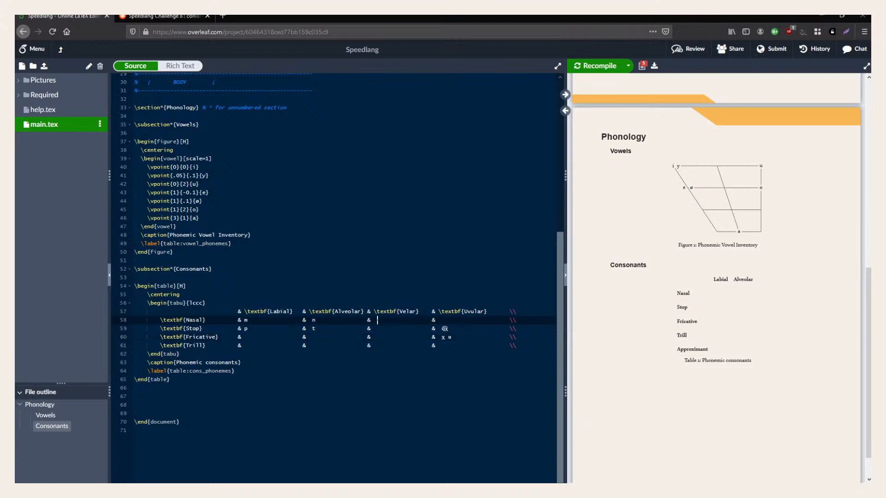
{"action": "left_click", "coordinate": [374, 328]}
{"action": "type", "text": "k g"}
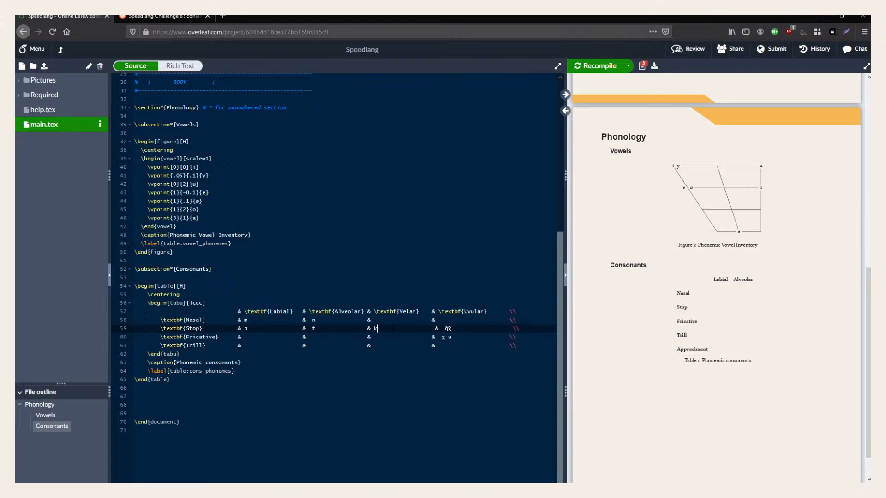
{"action": "key", "text": "Delete"}
{"action": "key", "text": "Delete"}
{"action": "left_click_drag", "start_coordinate": [461, 337], "coordinate": [446, 337]}
{"action": "left_click", "coordinate": [452, 338]}
{"action": "left_click_drag", "start_coordinate": [383, 329], "coordinate": [374, 328]}
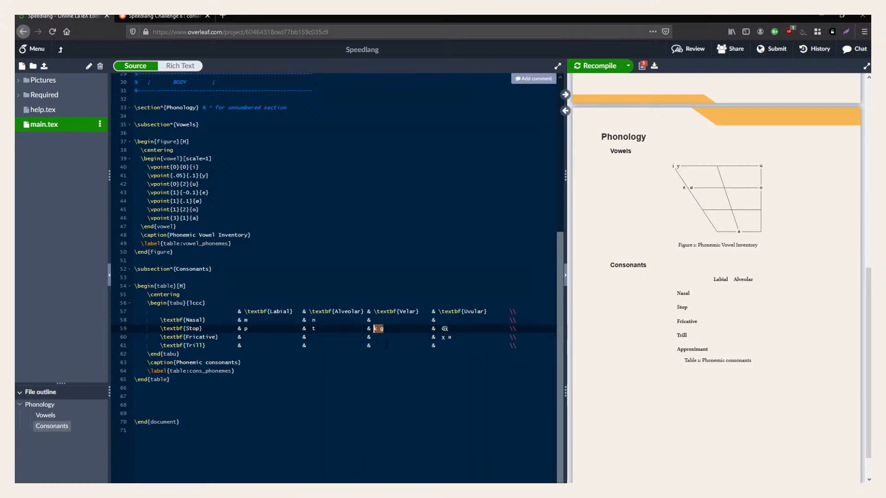
Add the stop d beside t in the Stop row under Alveolar.
{"action": "left_click_drag", "start_coordinate": [249, 329], "coordinate": [239, 324]}
{"action": "left_click", "coordinate": [249, 329]}
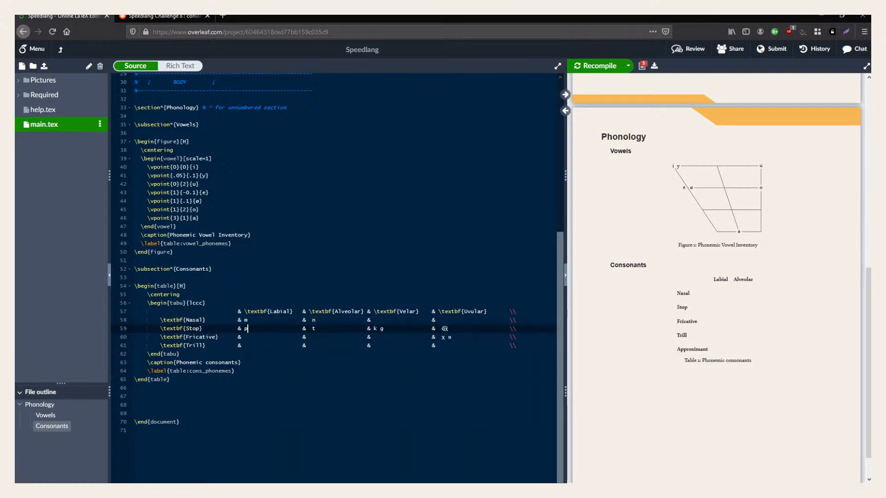
{"action": "left_click", "coordinate": [319, 329]}
{"action": "type", "text": "d"}
{"action": "key", "text": "Up"}
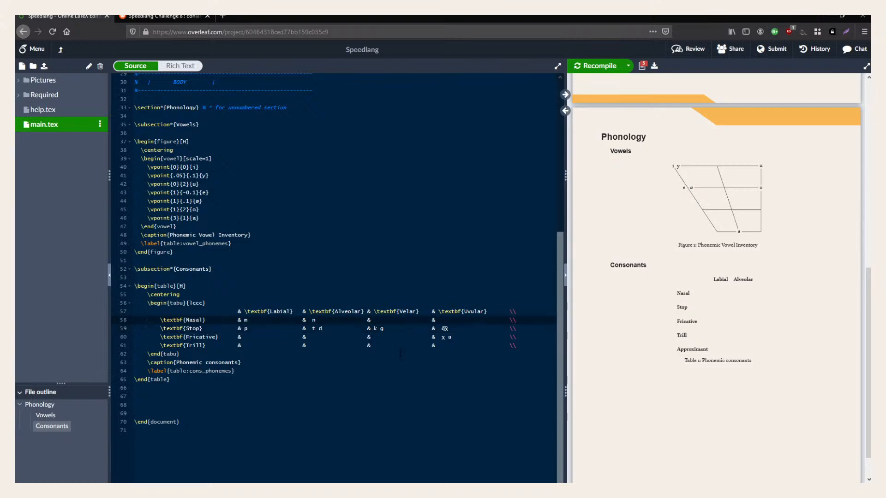
Enter s and z under Alveolar and ɸ under Labial in the Fricative row.
{"action": "left_click", "coordinate": [312, 337]}
{"action": "type", "text": "s z"}
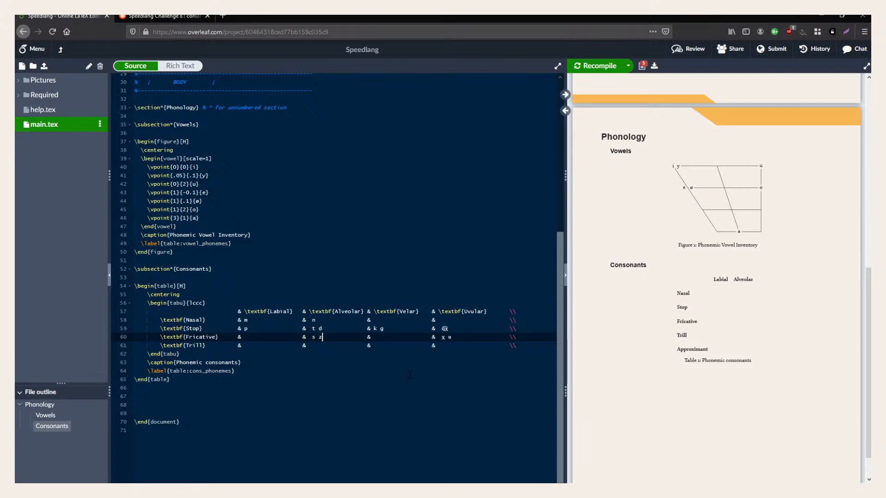
{"action": "left_click", "coordinate": [377, 337]}
{"action": "left_click_drag", "start_coordinate": [387, 329], "coordinate": [377, 330]}
{"action": "left_click", "coordinate": [376, 328]}
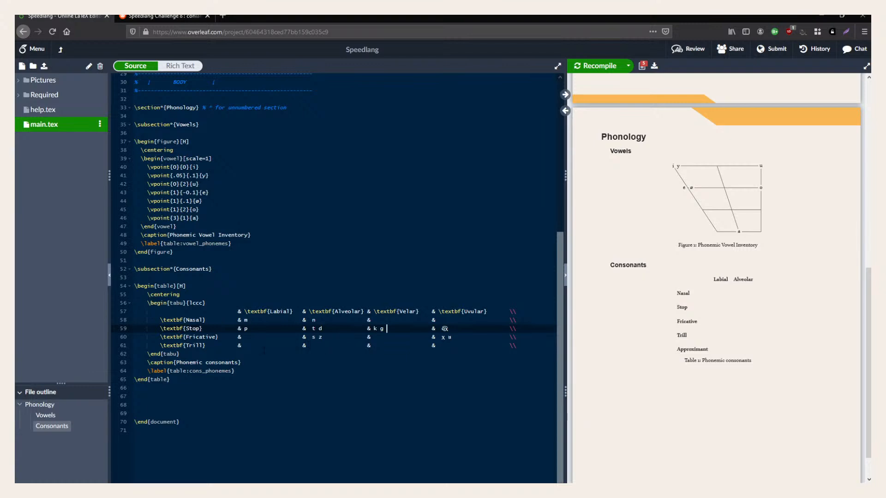
{"action": "left_click", "coordinate": [245, 337]}
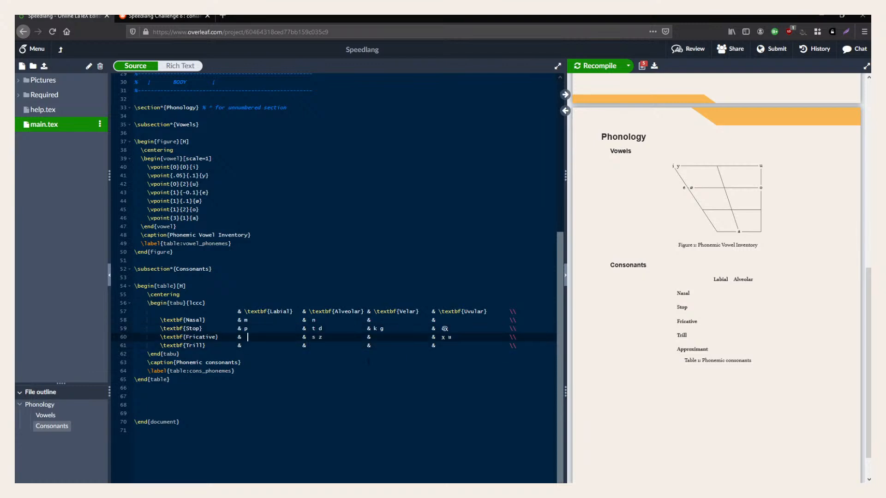
{"action": "type", "text": "ɸ"}
Rename the Velar column header to Velar-Uvular.
{"action": "double_click", "coordinate": [407, 311]}
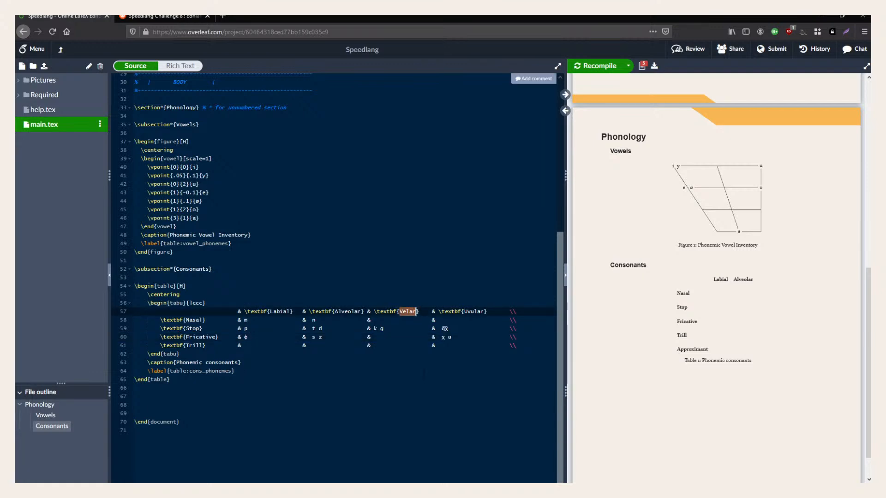
{"action": "left_click", "coordinate": [416, 312]}
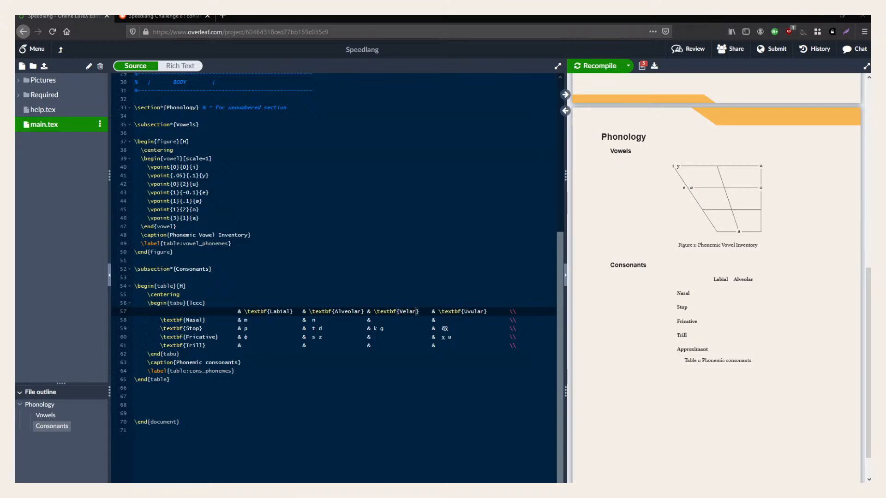
{"action": "left_click_drag", "start_coordinate": [416, 311], "coordinate": [400, 311]}
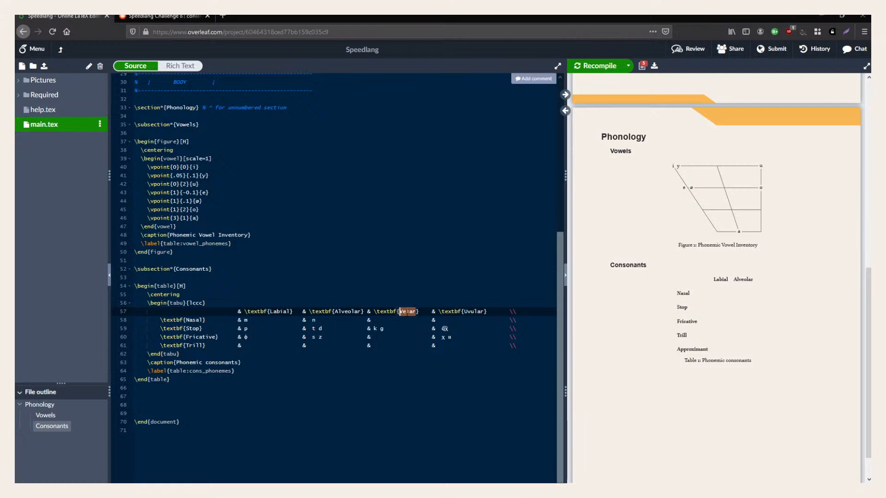
{"action": "key", "text": "Right"}
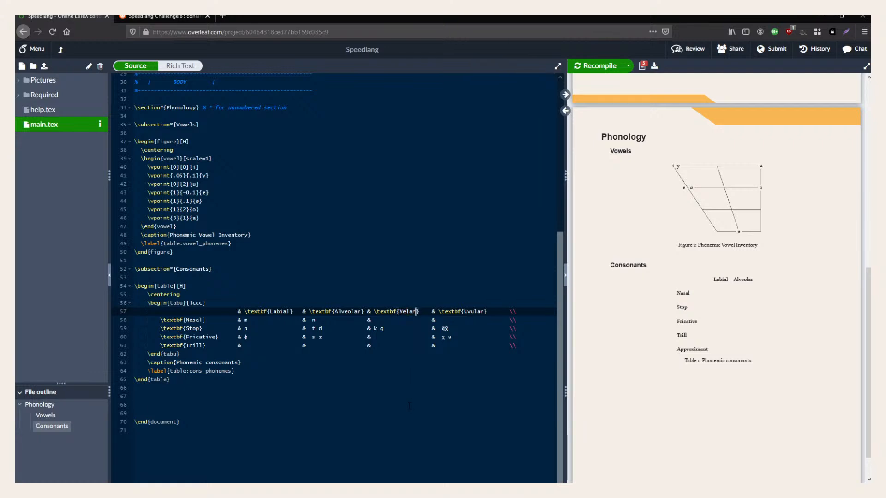
{"action": "type", "text": "-Uvular"}
{"action": "key", "text": "Right"}
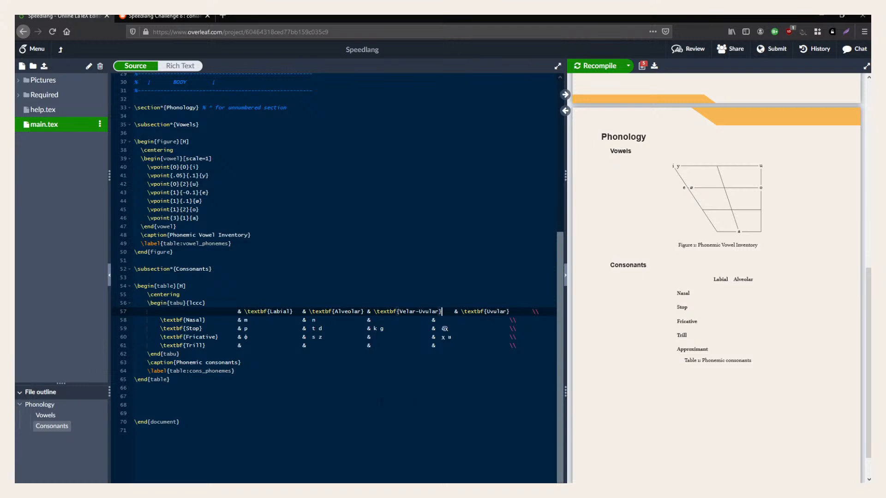
{"action": "key", "text": "shift+End"}
{"action": "left_click", "coordinate": [455, 312]}
Remove the last column separator from the Nasal, Stop, Fricative and Trill rows.
{"action": "left_click", "coordinate": [432, 320]}
{"action": "key", "text": "ctrl+alt+Down"}
{"action": "key", "text": "ctrl+alt+Down"}
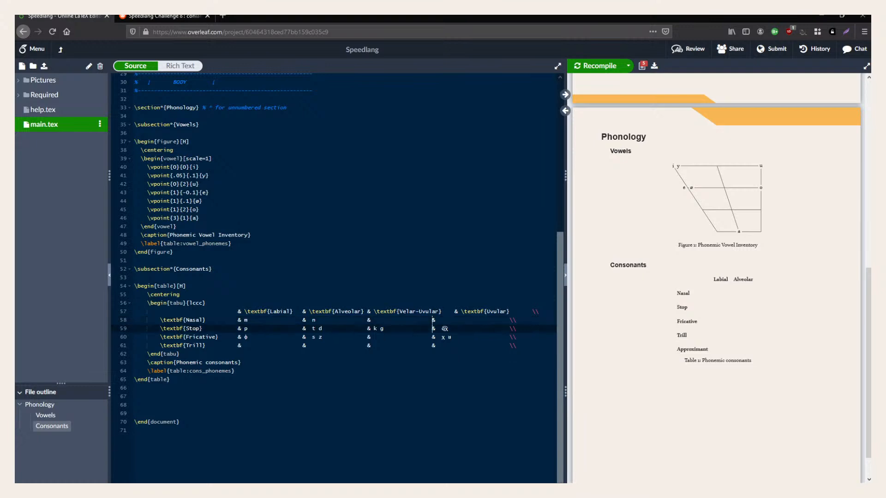
{"action": "key", "text": "ctrl+alt+Down"}
{"action": "key", "text": "Delete"}
{"action": "key", "text": "Delete"}
{"action": "key", "text": "Delete"}
Move q͡χ in the Stop row and χ ʁ in the Fricative row into the Velar-Uvular column.
{"action": "left_click_drag", "start_coordinate": [432, 329], "coordinate": [441, 329]}
{"action": "key", "text": "ctrl+c"}
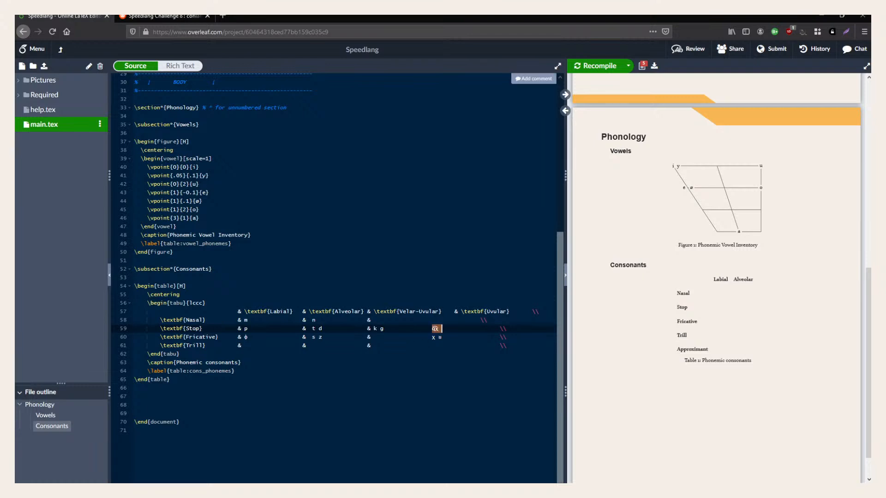
{"action": "key", "text": "BackSpace"}
{"action": "key", "text": "ctrl+v"}
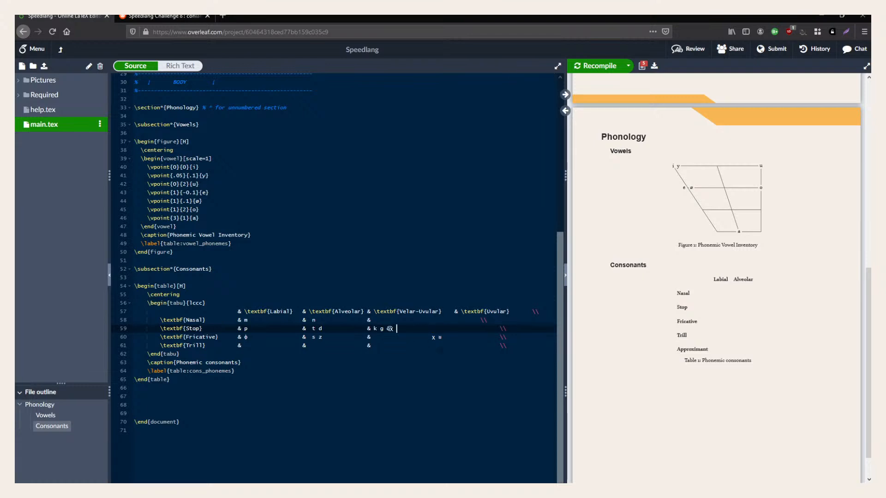
{"action": "left_click", "coordinate": [375, 338]}
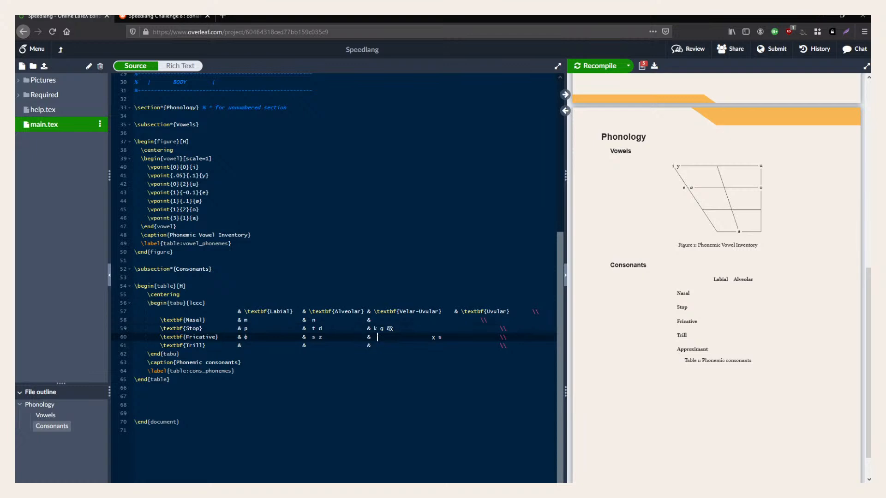
{"action": "key", "text": "ctrl+Delete"}
Delete the separate Uvular column header and close up the spacing before the header row's line ending.
{"action": "left_click_drag", "start_coordinate": [451, 311], "coordinate": [522, 311]}
{"action": "key", "text": "BackSpace"}
{"action": "key", "text": "BackSpace"}
{"action": "key", "text": "BackSpace"}
{"action": "key", "text": "BackSpace"}
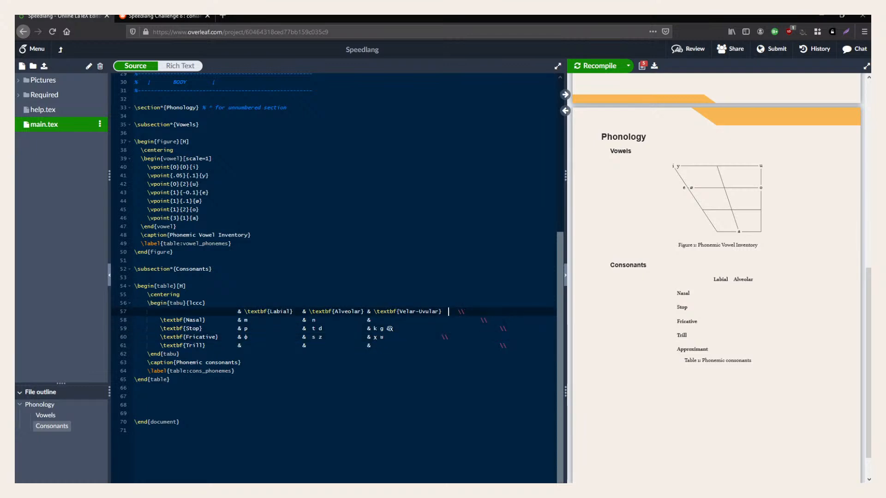
{"action": "key", "text": "Right"}
{"action": "key", "text": "BackSpace"}
{"action": "key", "text": "BackSpace"}
Align the line endings of the Nasal, Stop and Trill rows with the header row and recompile the document.
{"action": "left_click", "coordinate": [445, 320]}
{"action": "key", "text": "Down"}
{"action": "key", "text": "Down"}
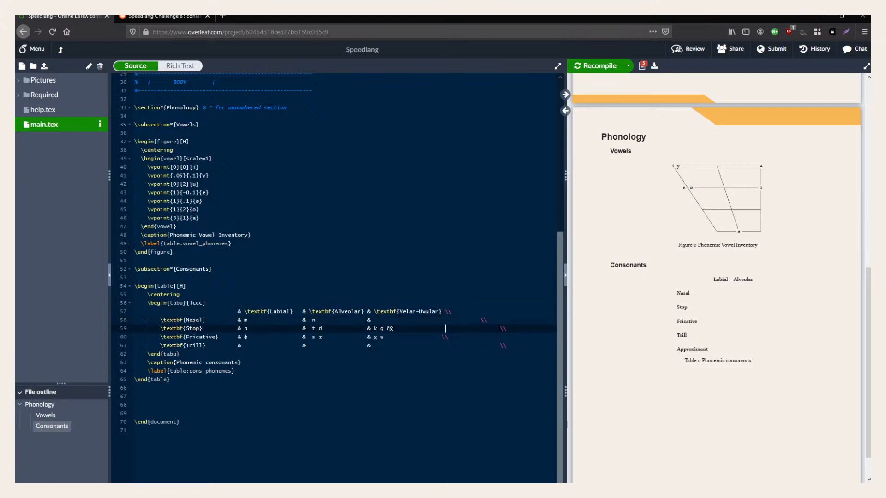
{"action": "key", "text": "Up"}
{"action": "key", "text": "Up"}
{"action": "key", "text": "ctrl+Delete"}
{"action": "key", "text": "Down"}
{"action": "key", "text": "ctrl+Delete"}
{"action": "key", "text": "Down"}
{"action": "key", "text": "Down"}
{"action": "key", "text": "ctrl+Delete"}
{"action": "key", "text": "Up"}
{"action": "key", "text": "Up"}
{"action": "key", "text": "Left"}
{"action": "left_click", "coordinate": [449, 386]}
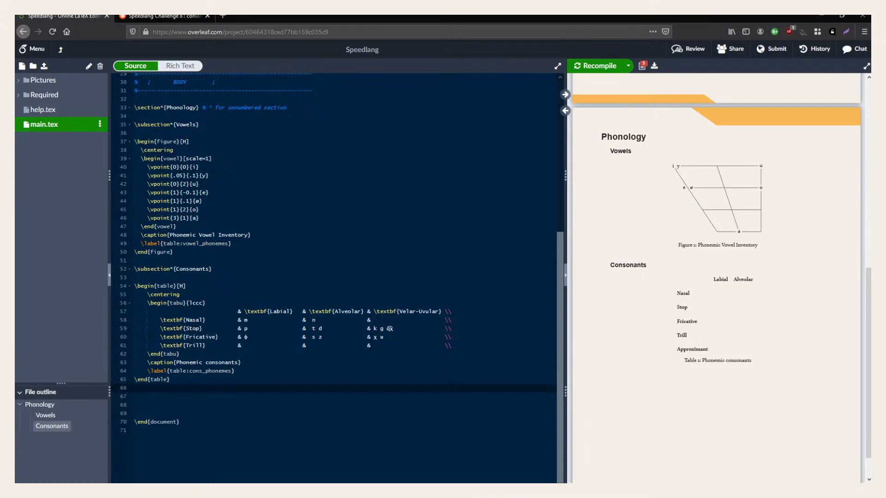
{"action": "key", "text": "ctrl+s"}
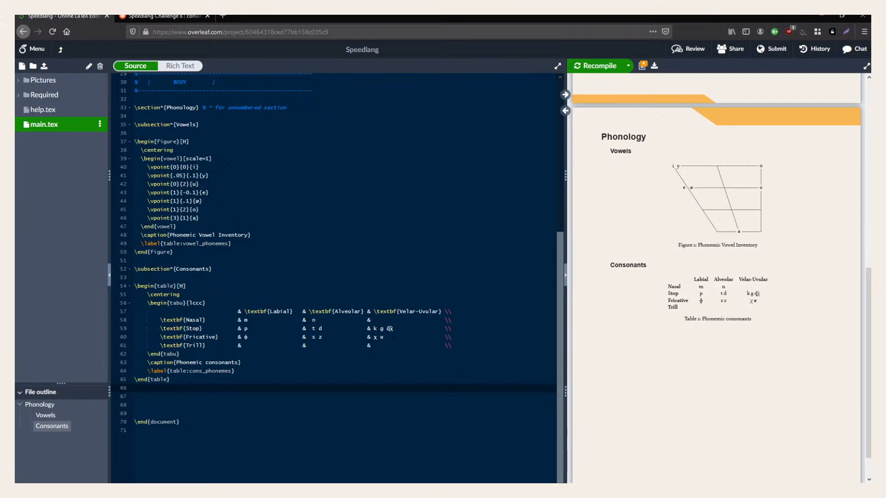
Add the affricates t͡ʃ under Alveolar and p͡f under Labial in the Stop row.
{"action": "left_click_drag", "start_coordinate": [393, 329], "coordinate": [383, 328]}
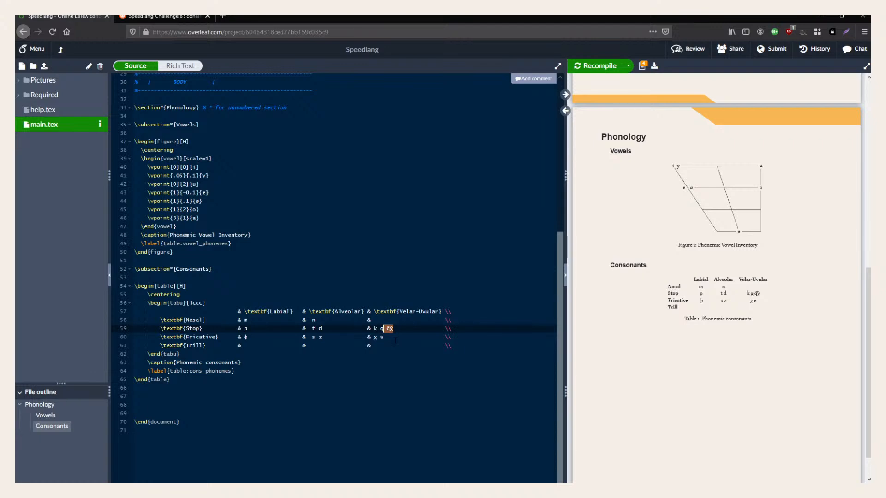
{"action": "left_click", "coordinate": [392, 371]}
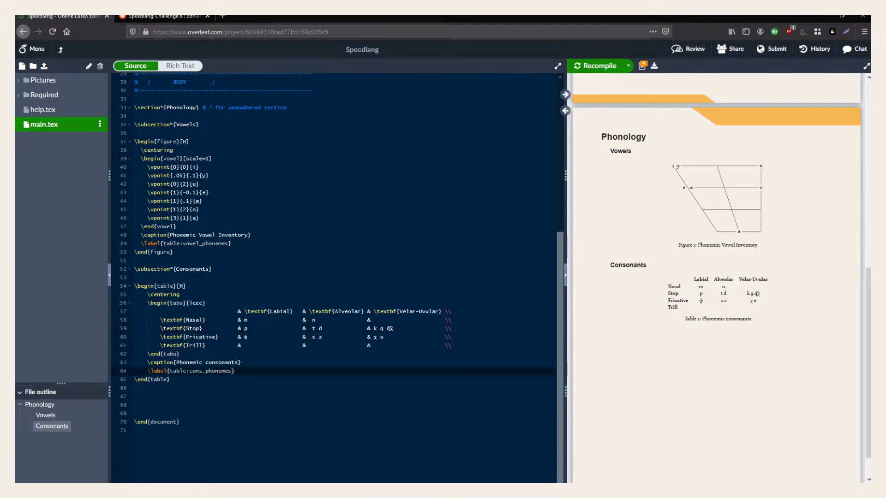
{"action": "left_click", "coordinate": [325, 329]}
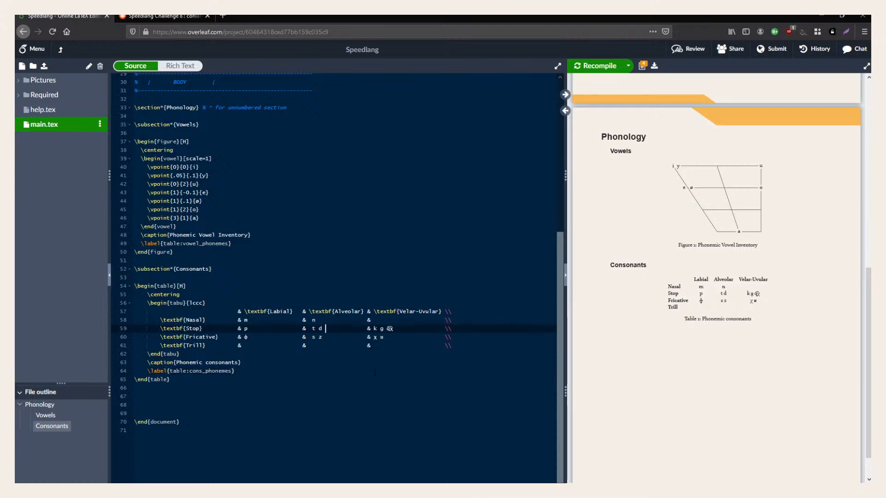
{"action": "type", "text": "t"}
{"action": "type", "text": "ʼ"}
{"action": "key", "text": "BackSpace"}
{"action": "key", "text": "Tab"}
{"action": "key", "text": "BackSpace"}
{"action": "type", "text": "p͡f"}
{"action": "key", "text": "Right"}
{"action": "left_click", "coordinate": [314, 371]}
Remove the extra spaces after the Stop row's Alveolar entries to realign its separators, and recompile the document.
{"action": "left_click", "coordinate": [367, 328]}
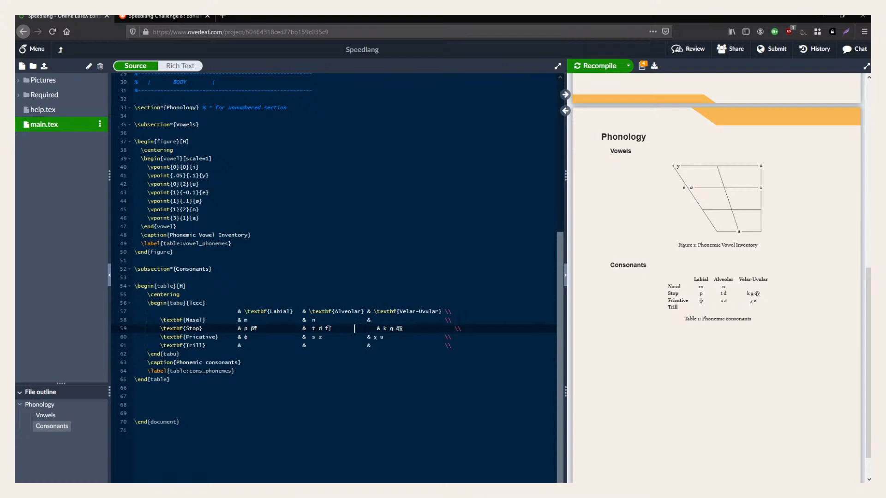
{"action": "key", "text": "Delete"}
{"action": "key", "text": "Delete"}
{"action": "key", "text": "Delete"}
{"action": "left_click", "coordinate": [452, 382]}
{"action": "key", "text": "ctrl+s"}
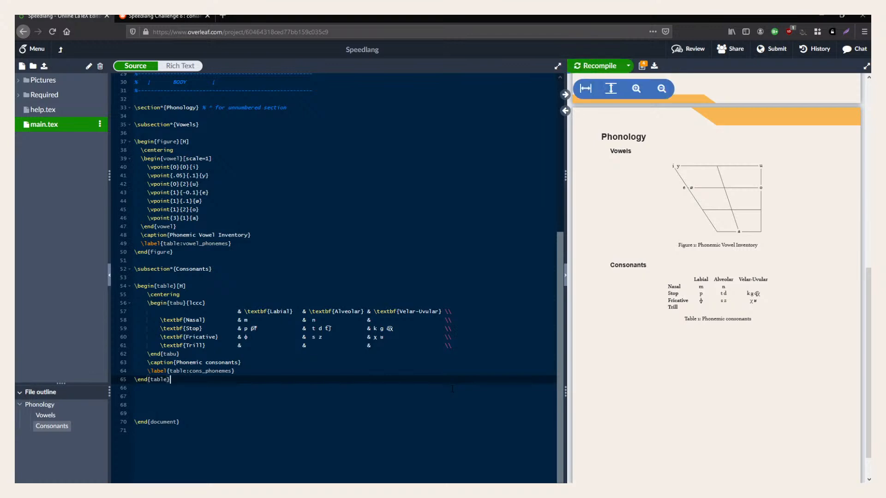
Delete the empty Trill row from the consonant table and recompile the document.
{"action": "triple_click", "coordinate": [449, 345]}
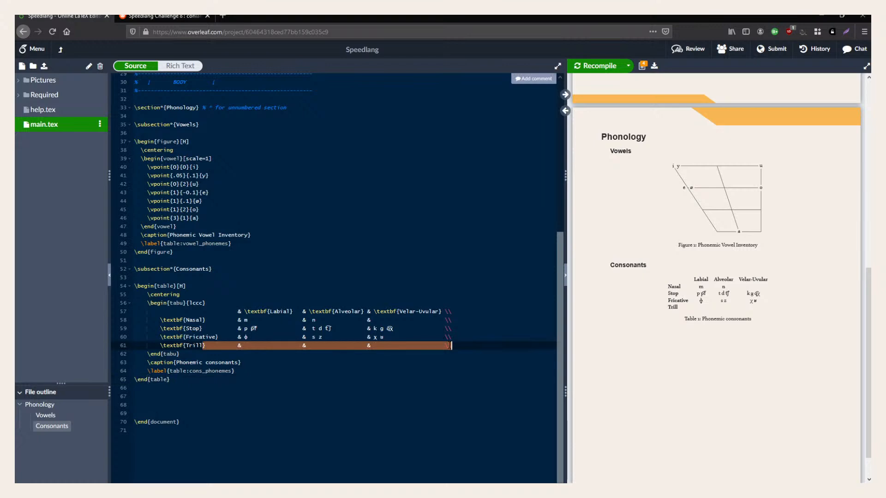
{"action": "key", "text": "BackSpace"}
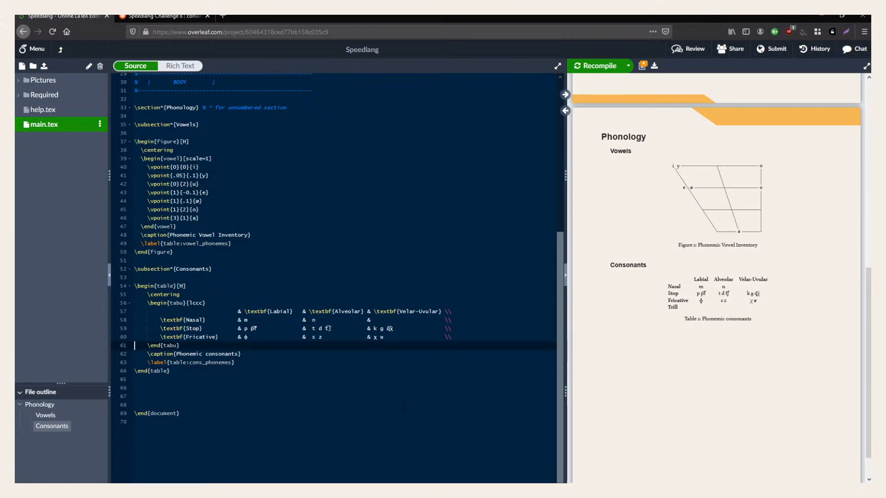
{"action": "key", "text": "ctrl+s"}
{"action": "left_click", "coordinate": [403, 405]}
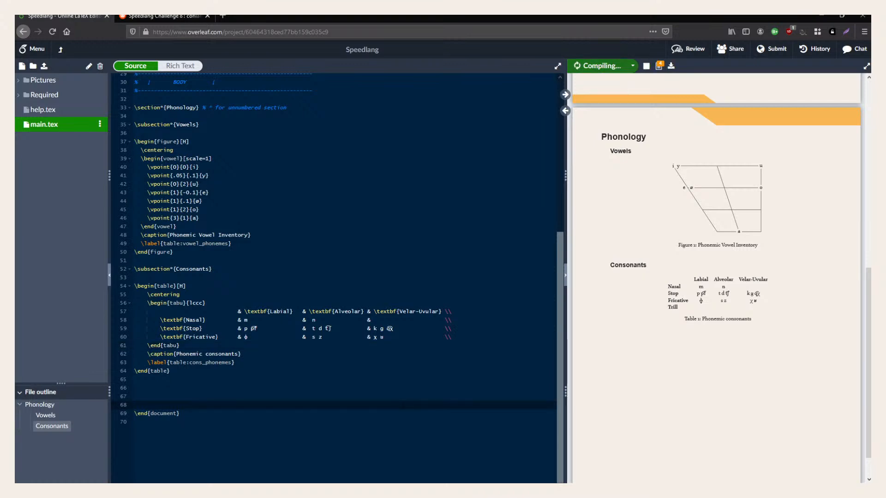
Change the vowel figure's caption to "Phonemic vowels" and recompile the document.
{"action": "left_click_drag", "start_coordinate": [199, 235], "coordinate": [218, 235]}
{"action": "key", "text": "BackSpace"}
{"action": "type", "text": "vowels"}
{"action": "key", "text": "ctrl+Delete"}
{"action": "key", "text": "ctrl+s"}
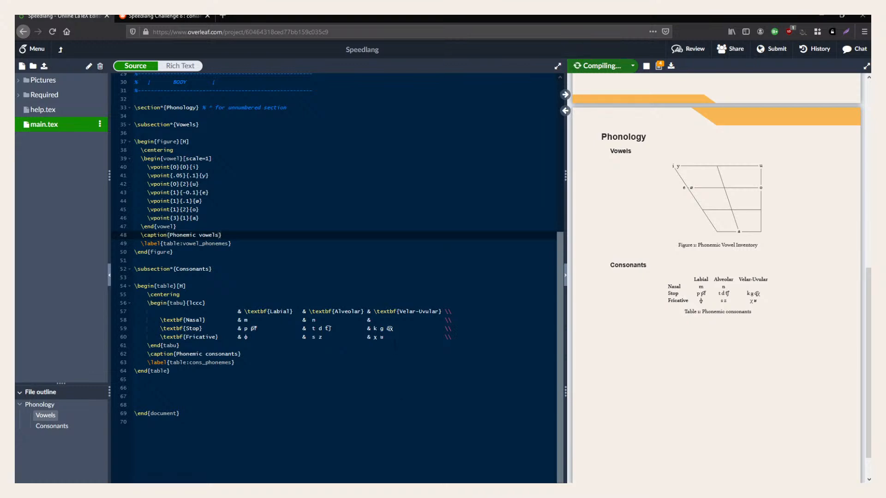
{"action": "left_click", "coordinate": [355, 369]}
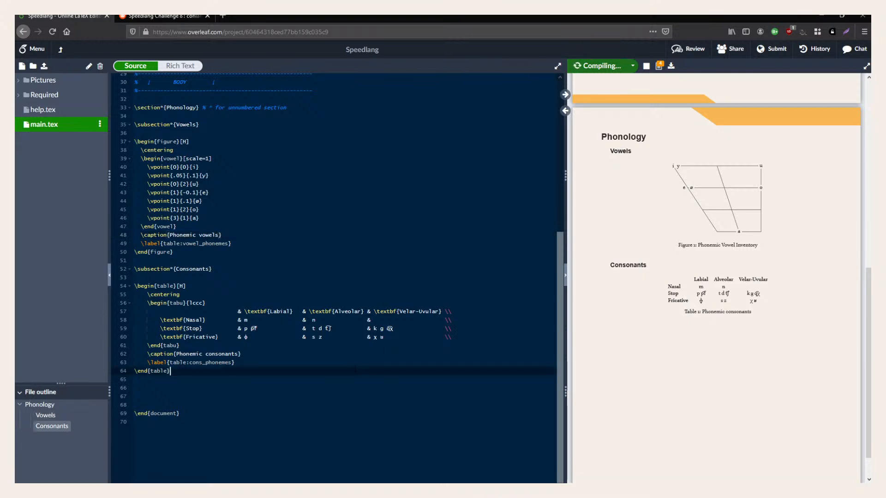
{"action": "left_click", "coordinate": [342, 388]}
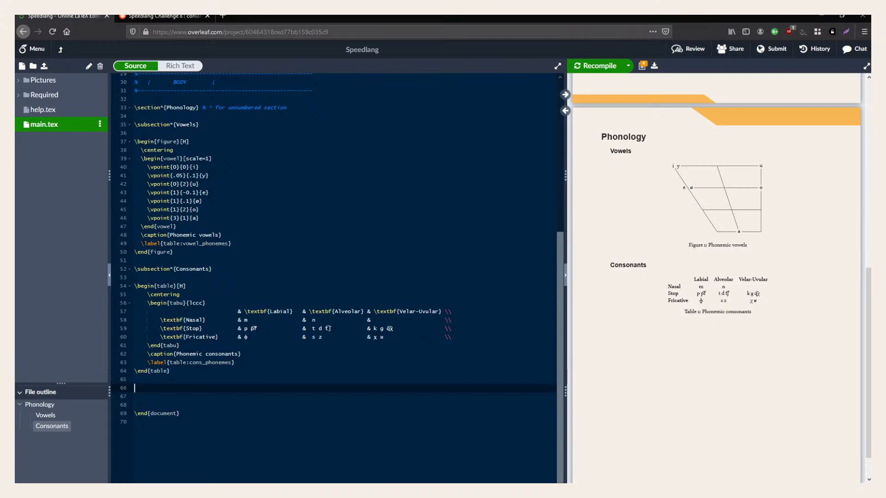
{"action": "double_click", "coordinate": [253, 328]}
{"action": "double_click", "coordinate": [328, 329]}
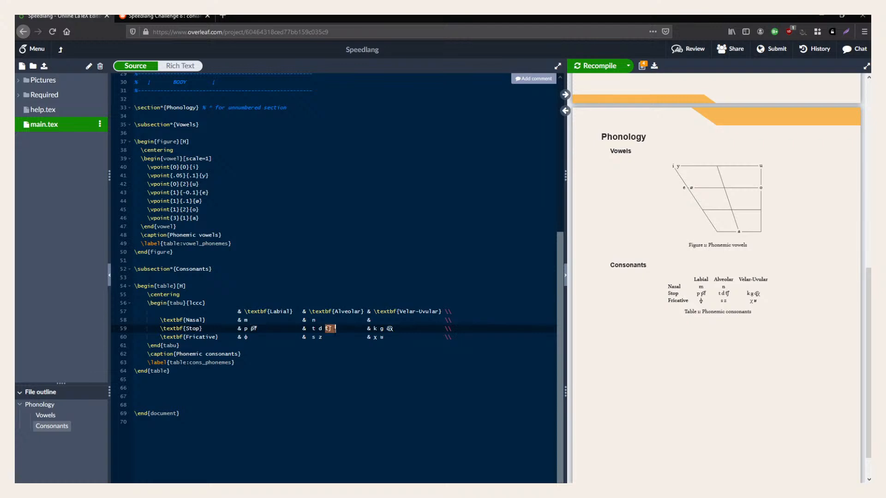
{"action": "double_click", "coordinate": [392, 329]}
{"action": "left_click", "coordinate": [335, 406]}
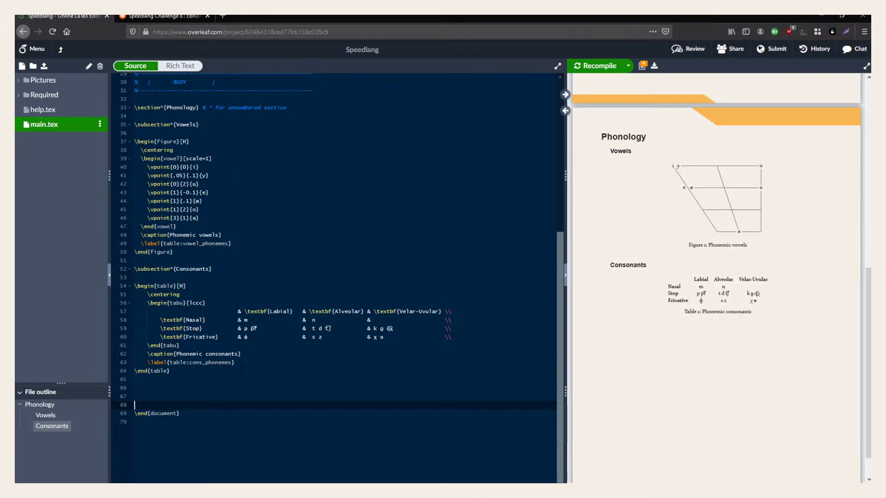
Add an unnumbered subsubsection titled "Quantity distinction" between the vowel figure and the Consonants subsection, and recompile the document.
{"action": "left_click", "coordinate": [197, 380]}
{"action": "left_click", "coordinate": [198, 390]}
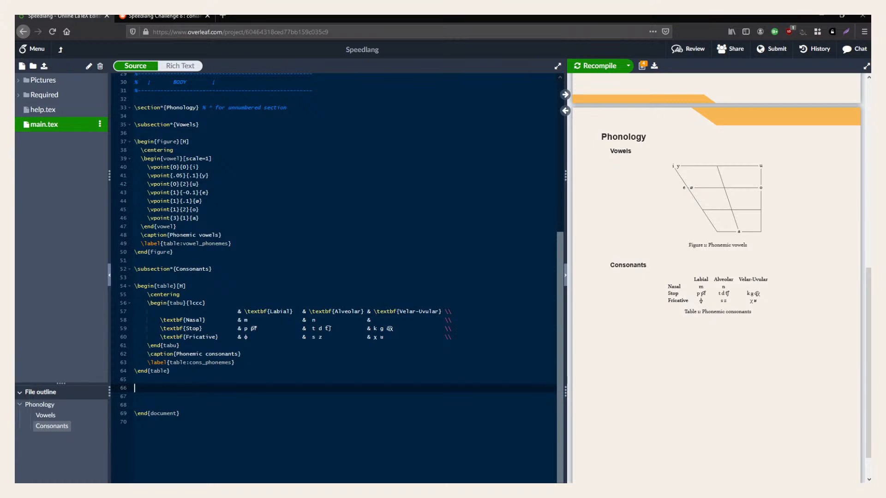
{"action": "left_click", "coordinate": [260, 252]}
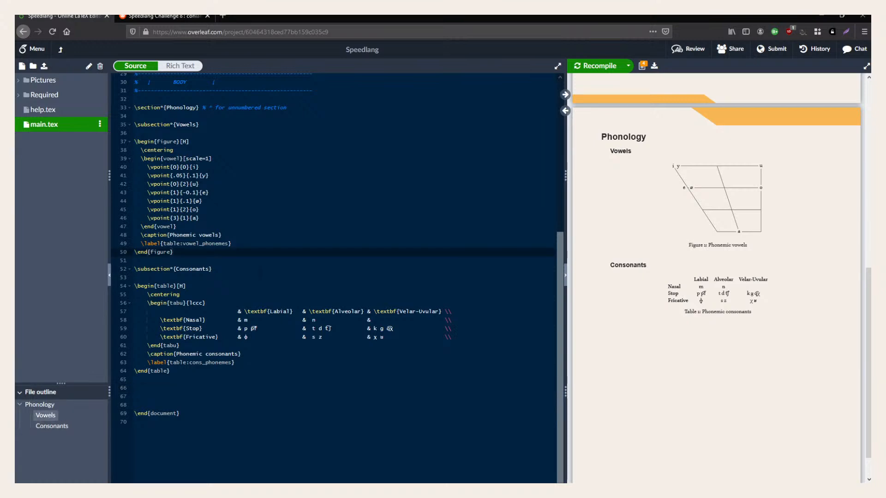
{"action": "key", "text": "Return"}
{"action": "key", "text": "Return"}
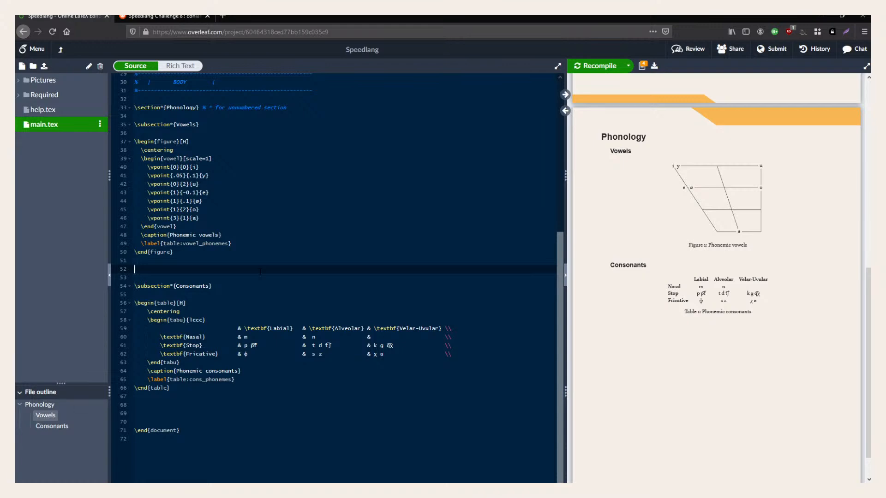
{"action": "type", "text": "\\"}
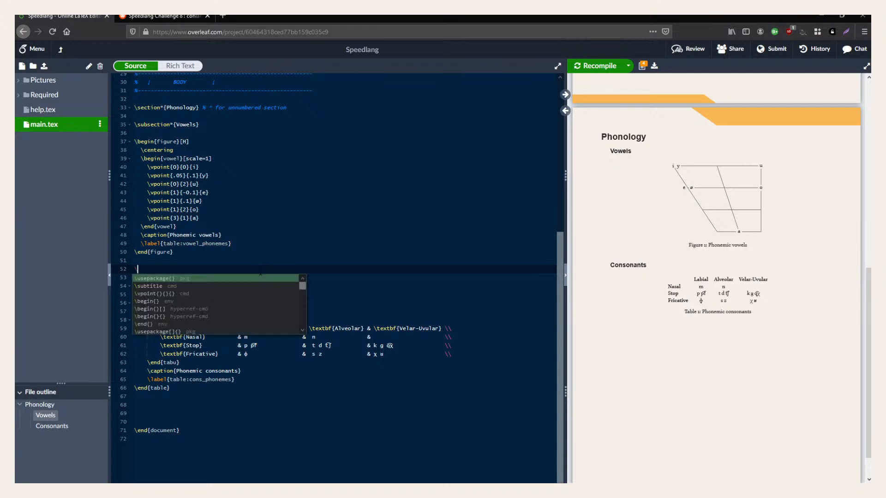
{"action": "type", "text": "subsubsection"}
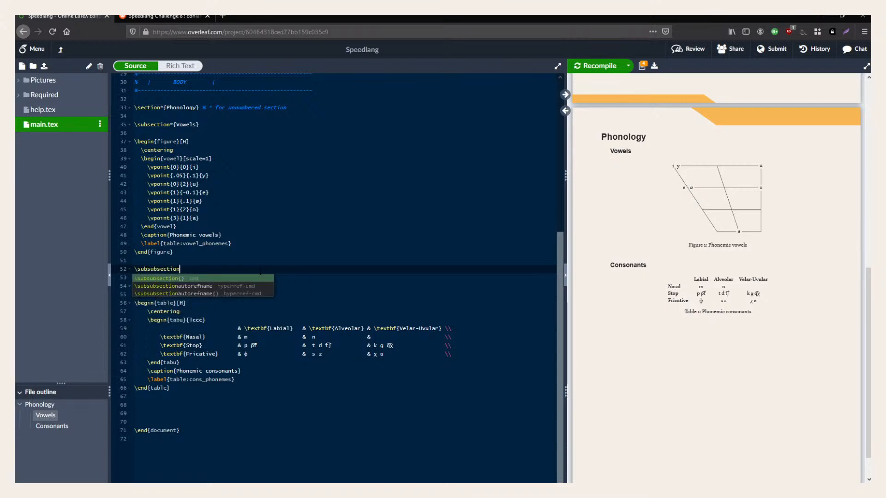
{"action": "key", "text": "Return"}
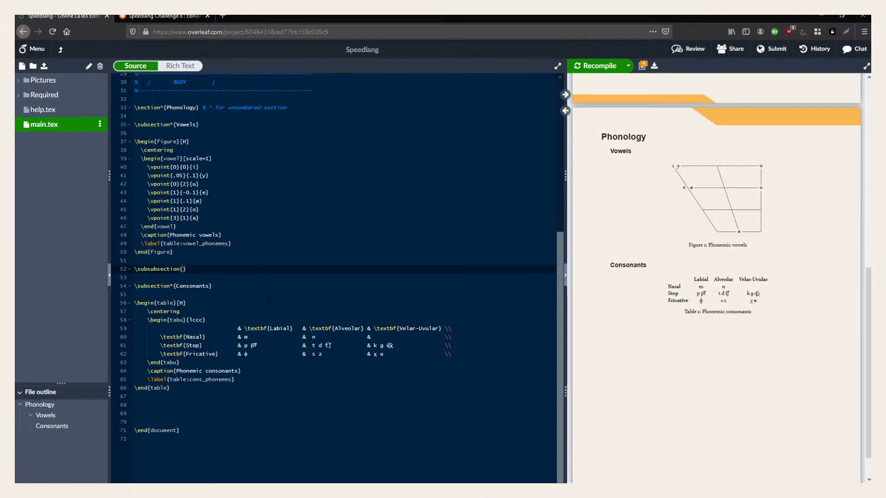
{"action": "key", "text": "Right"}
{"action": "type", "text": "*{"}
{"action": "type", "text": "Quantity distin"}
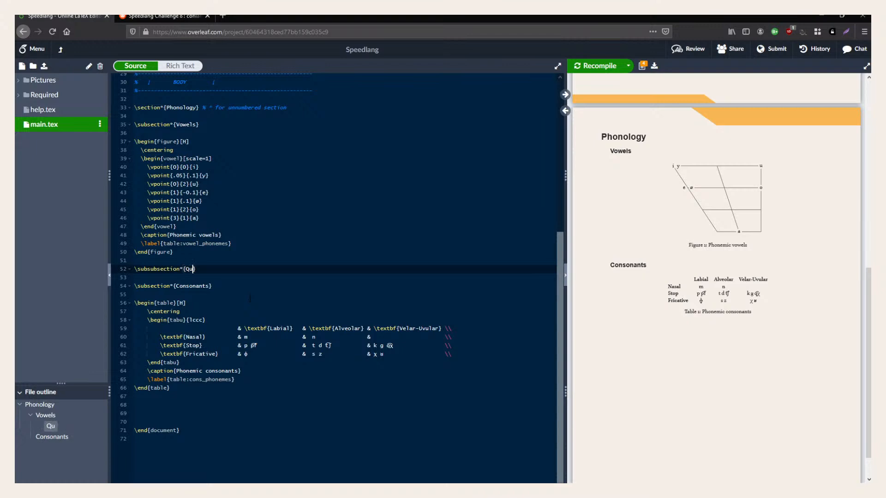
{"action": "type", "text": "ction"}
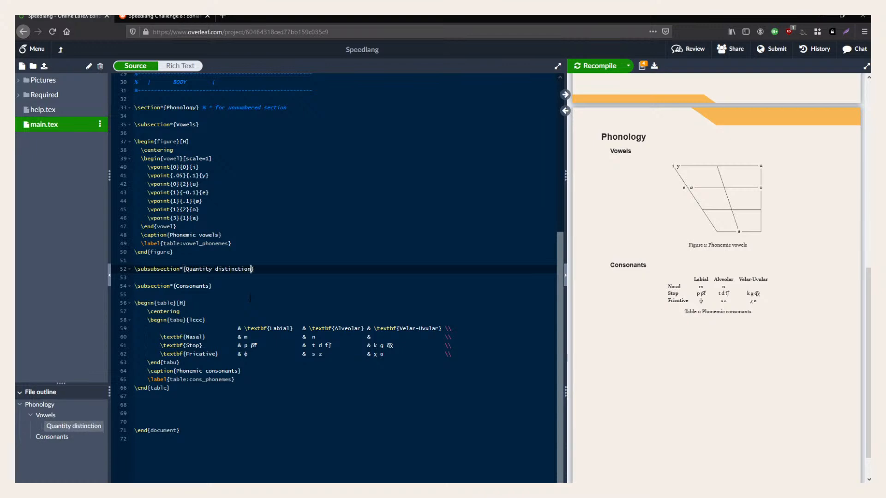
{"action": "key", "text": "ctrl+s"}
{"action": "key", "text": "Return"}
{"action": "key", "text": "Return"}
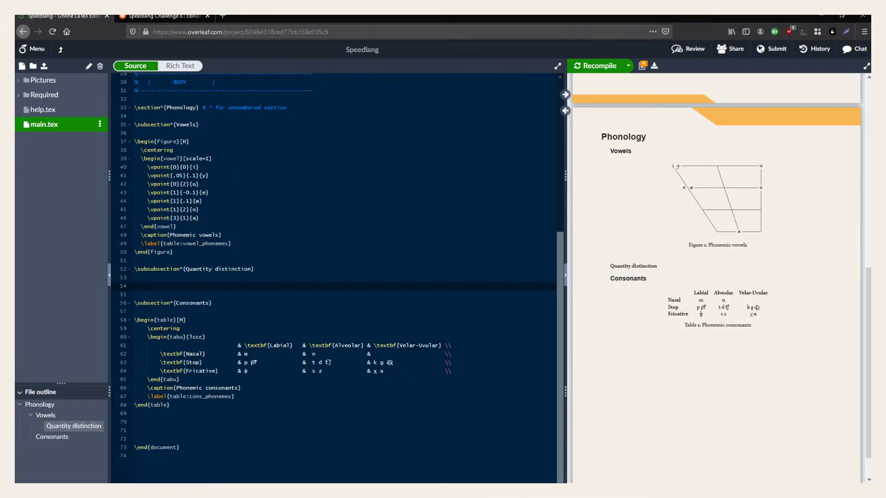
Start a new row with the bold label "Approximants" below the Fricative row of the consonant table.
{"action": "left_click", "coordinate": [451, 371]}
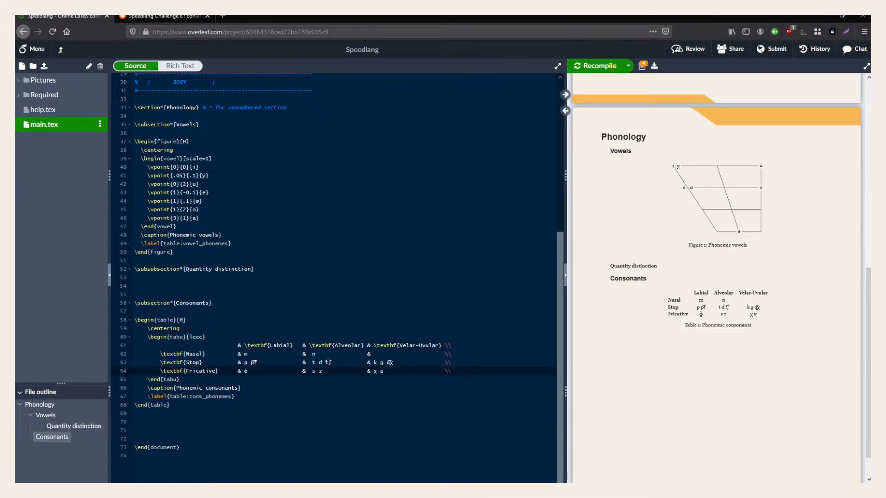
{"action": "triple_click", "coordinate": [477, 370]}
{"action": "left_click", "coordinate": [482, 372]}
{"action": "key", "text": "Return"}
{"action": "type", "text": "\\te"}
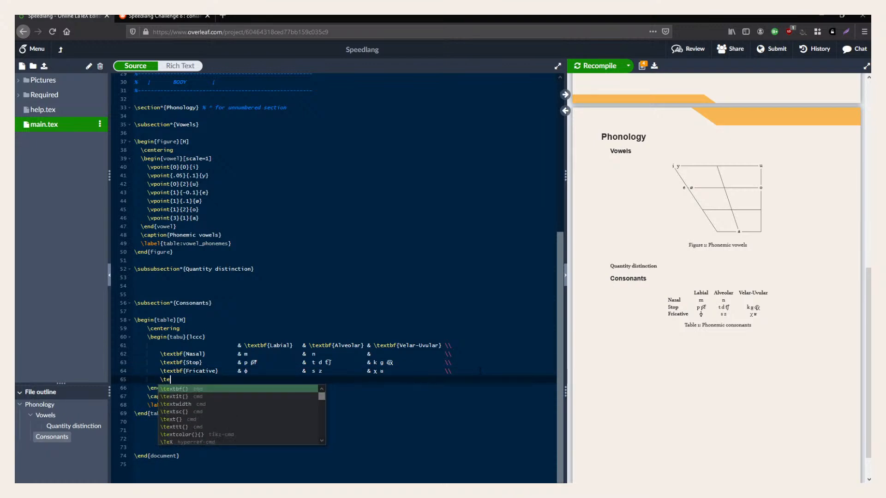
{"action": "type", "text": "xtbf{Approoximants"}
{"action": "key", "text": "Left"}
{"action": "key", "text": "Left"}
{"action": "key", "text": "Left"}
{"action": "key", "text": "Left"}
{"action": "key", "text": "Left"}
{"action": "key", "text": "Left"}
{"action": "key", "text": "Left"}
{"action": "key", "text": "BackSpace"}
{"action": "key", "text": "End"}
{"action": "key", "text": "Tab"}
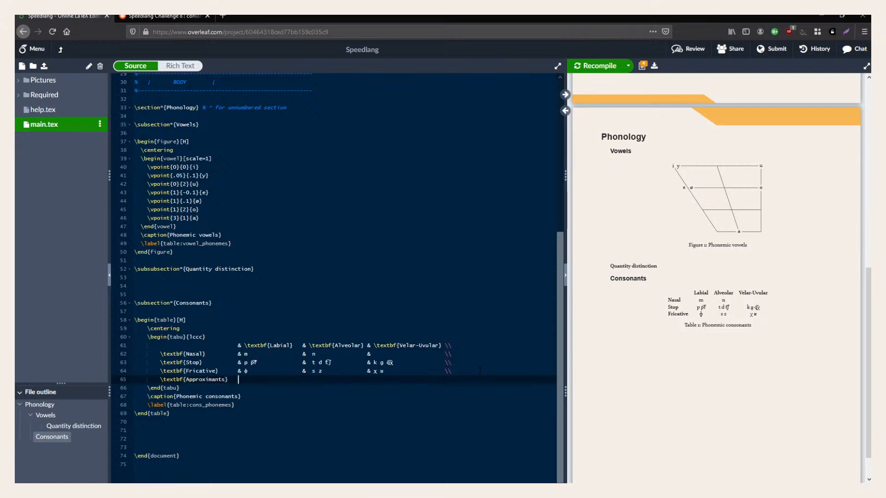
Leave the Labial cell of the Approximants row empty and enter l under Alveolar.
{"action": "type", "text": "&"}
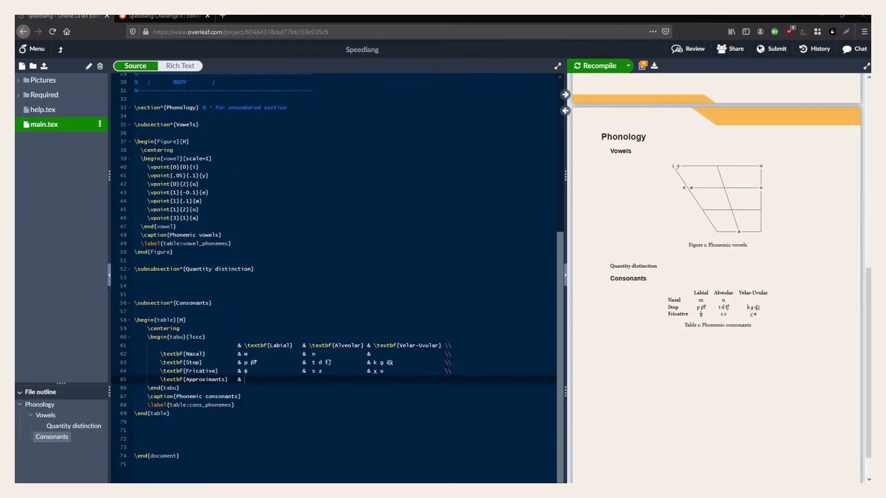
{"action": "key", "text": "Tab"}
{"action": "key", "text": "Tab"}
{"action": "key", "text": "Tab"}
{"action": "key", "text": "Tab"}
{"action": "key", "text": "Tab"}
{"action": "type", "text": "& l"}
{"action": "key", "text": "BackSpace"}
{"action": "type", "text": "l"}
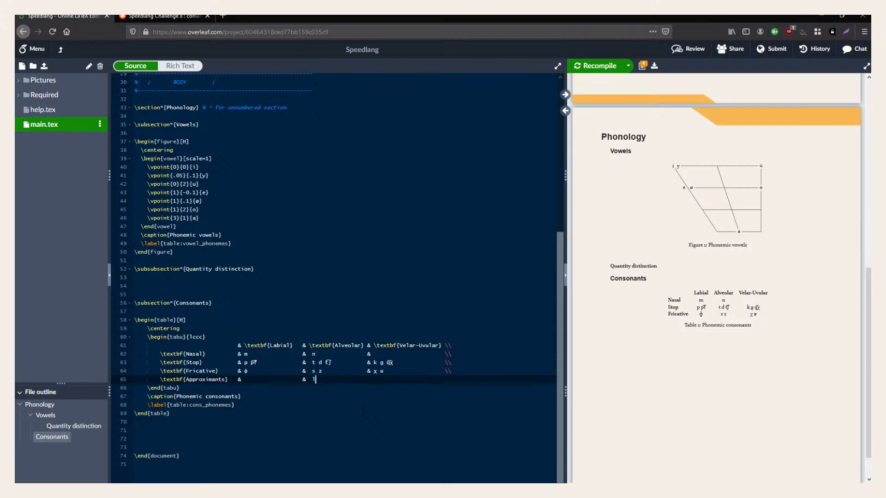
Remove the extra space before the Alveolar entries in all four consonant rows and realign the Stop row's next separator.
{"action": "key", "text": "Left"}
{"action": "key", "text": "ctrl+alt+Up"}
{"action": "key", "text": "ctrl+alt+Up"}
{"action": "key", "text": "ctrl+alt+Up"}
{"action": "key", "text": "BackSpace"}
{"action": "left_click", "coordinate": [355, 362]}
{"action": "key", "text": "Tab"}
Add ʟ under Velar-Uvular in the Approximants row, end the row with a line break, and recompile the document.
{"action": "left_click", "coordinate": [363, 388]}
{"action": "left_click", "coordinate": [362, 379]}
{"action": "key", "text": "Tab"}
{"action": "key", "text": "Tab"}
{"action": "key", "text": "Tab"}
{"action": "key", "text": "Tab"}
{"action": "key", "text": "Tab"}
{"action": "key", "text": "Up"}
{"action": "key", "text": "Up"}
{"action": "key", "text": "Down"}
{"action": "key", "text": "Down"}
{"action": "type", "text": "& "}
{"action": "type", "text": "="}
{"action": "key", "text": "BackSpace"}
{"action": "key", "text": "Tab"}
{"action": "key", "text": "Tab"}
{"action": "key", "text": "Tab"}
{"action": "key", "text": "Tab"}
{"action": "key", "text": "Tab"}
{"action": "key", "text": "BackSpace"}
{"action": "type", "text": "\\\\"}
{"action": "key", "text": "ctrl+s"}
{"action": "left_click", "coordinate": [360, 406]}
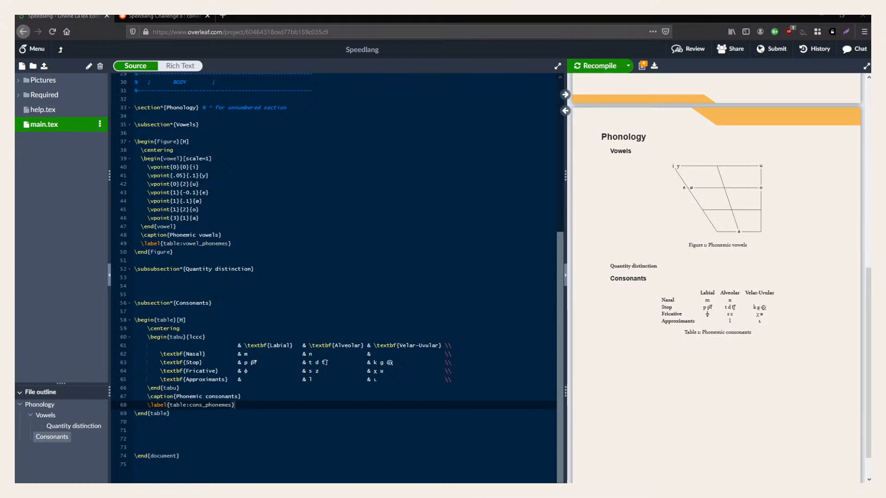
Review the Phonology requirements in the Speedlang Challenge 8 Reddit post, and return to the Overleaf project.
{"action": "scroll", "coordinate": [332, 276], "scroll_direction": "down", "scroll_amount": 2}
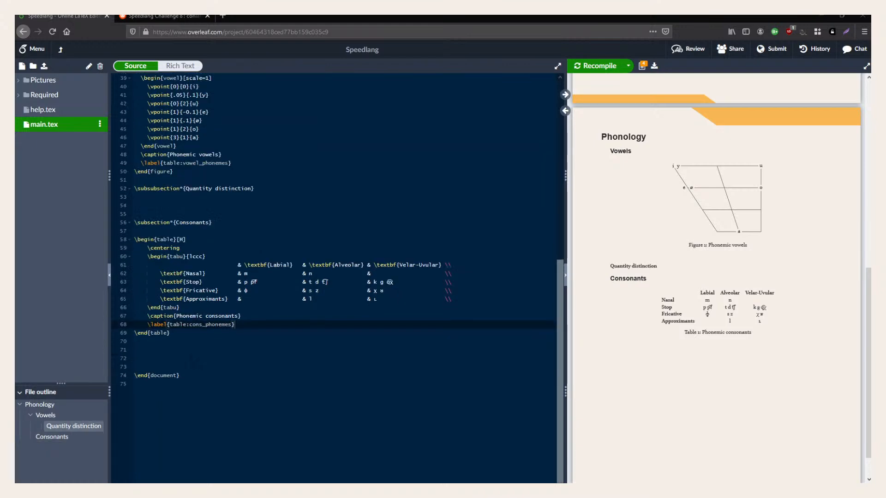
{"action": "left_click", "coordinate": [134, 359]}
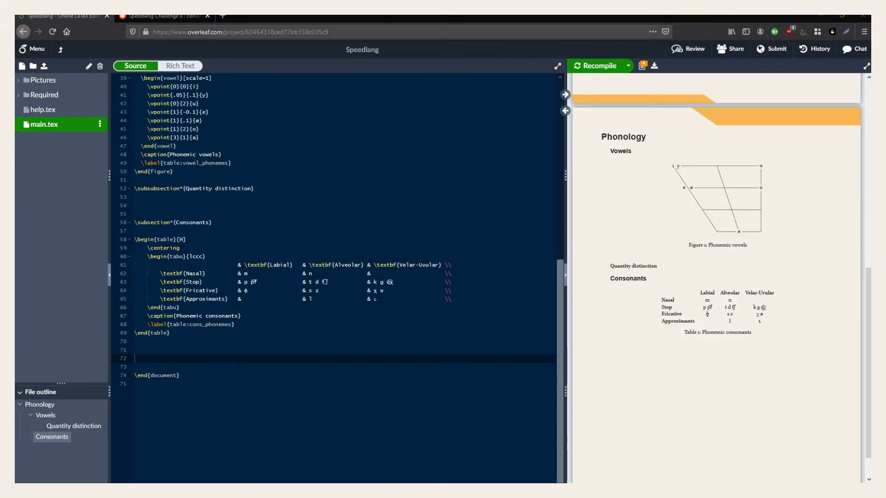
{"action": "left_click", "coordinate": [176, 348]}
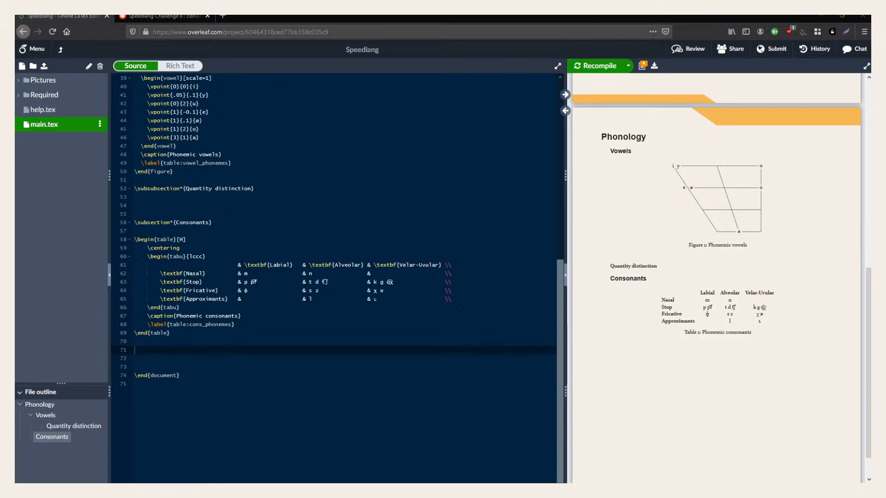
{"action": "key", "text": "ctrl+Tab"}
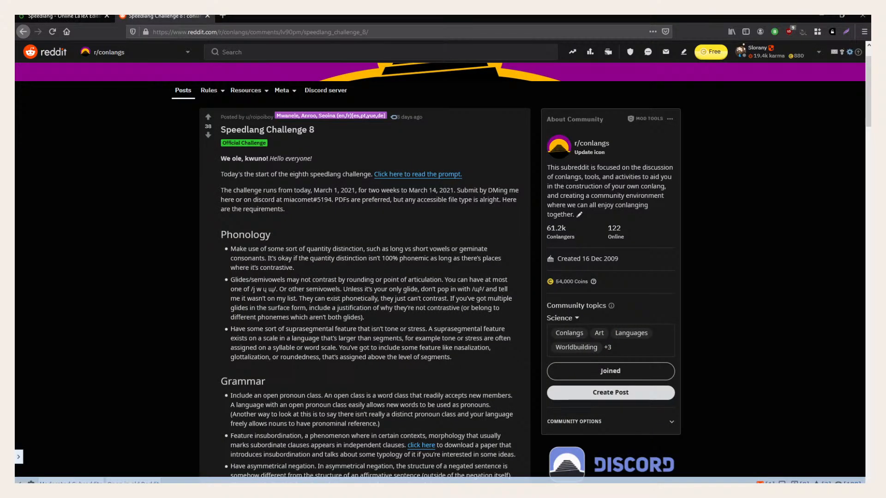
{"action": "left_click", "coordinate": [354, 32]}
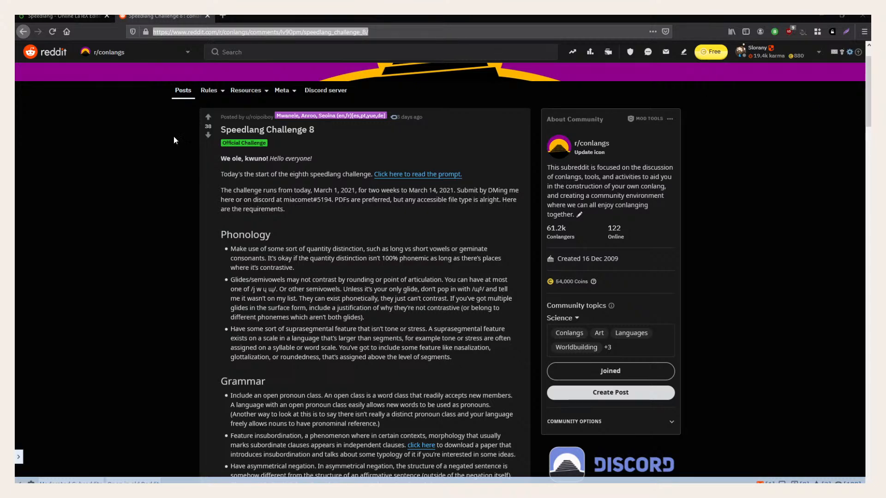
{"action": "key", "text": "ctrl+Page_Up"}
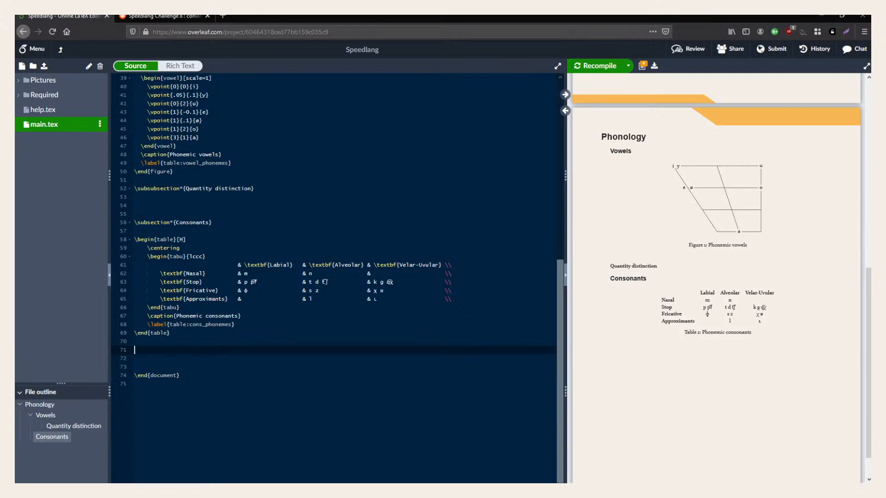
Begin the body text under the Quantity distinction heading with "All vowels".
{"action": "left_click", "coordinate": [198, 208]}
{"action": "scroll", "coordinate": [200, 210], "scroll_direction": "up", "scroll_amount": 1}
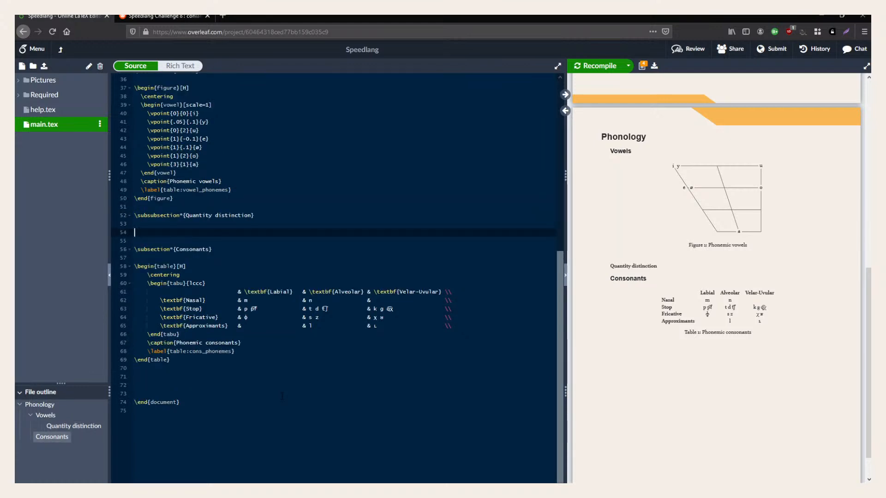
{"action": "type", "text": "All vowels"}
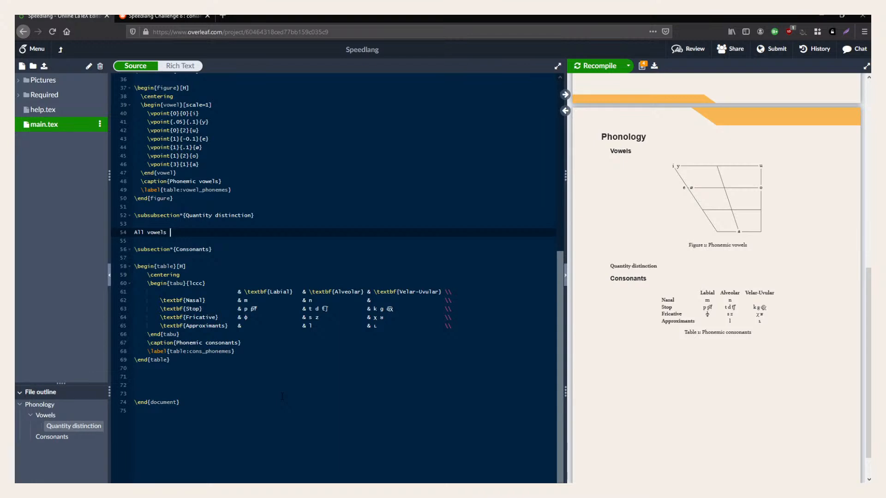
Delete the Quantity distinction subsubsection together with its started body text.
{"action": "key", "text": "shift+Up"}
{"action": "key", "text": "shift+Up"}
{"action": "key", "text": "shift+Up"}
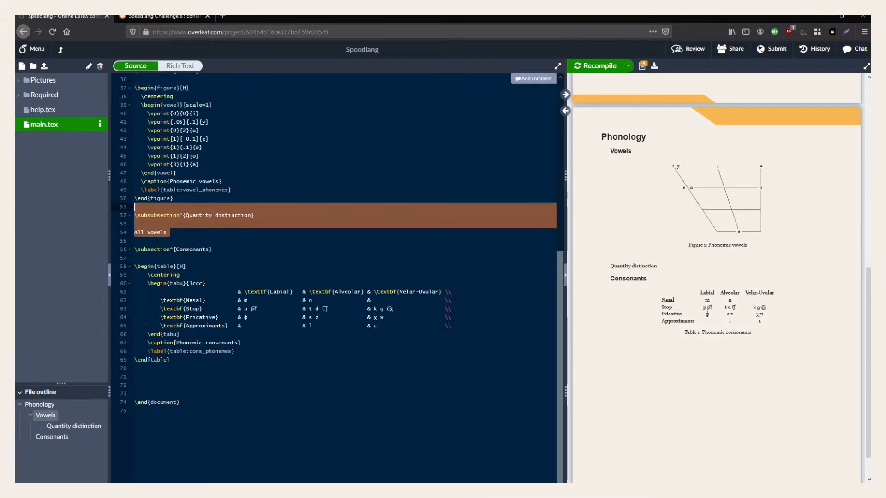
{"action": "scroll", "coordinate": [216, 312], "scroll_direction": "up", "scroll_amount": 3}
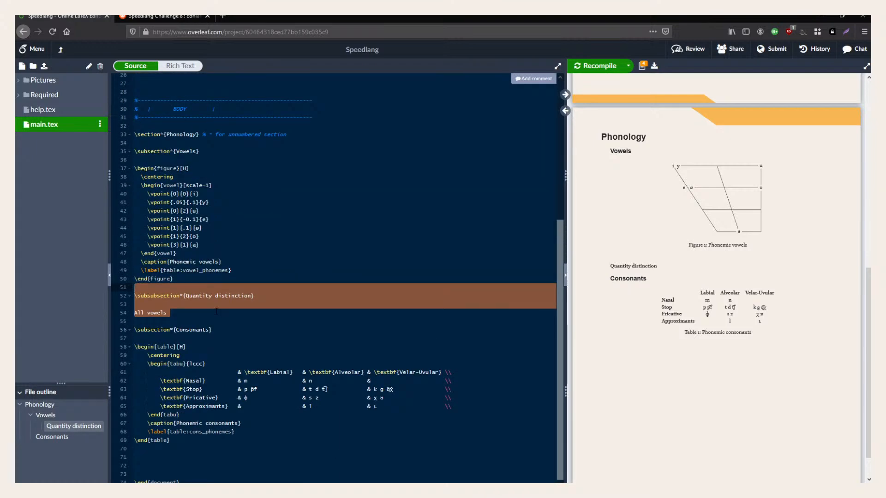
{"action": "key", "text": "BackSpace"}
Add an unnumbered subsection titled "Syllable structure" below the consonant table, with an empty line for its content.
{"action": "left_click", "coordinate": [225, 423]}
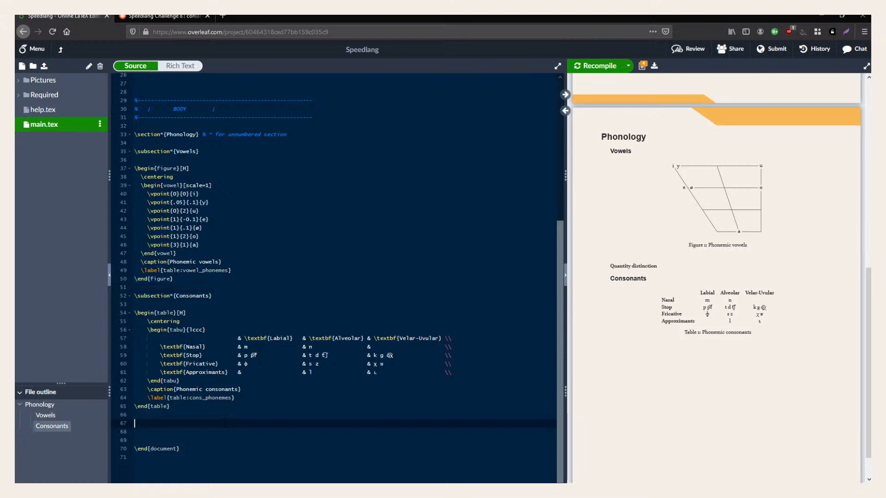
{"action": "type", "text": "\\subse"}
{"action": "type", "text": "ction*"}
{"action": "type", "text": "{"}
{"action": "type", "text": "Ph"}
{"action": "key", "text": "BackSpace"}
{"action": "key", "text": "BackSpace"}
{"action": "type", "text": "Syllable"}
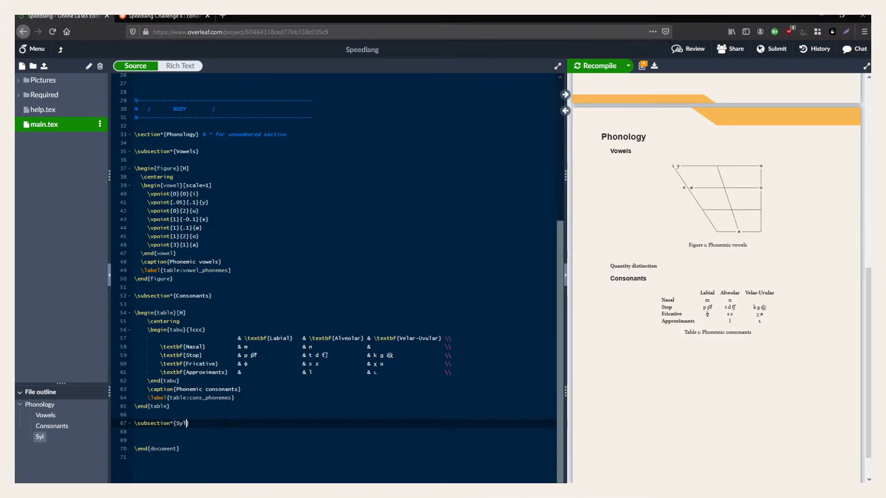
{"action": "type", "text": " structure"}
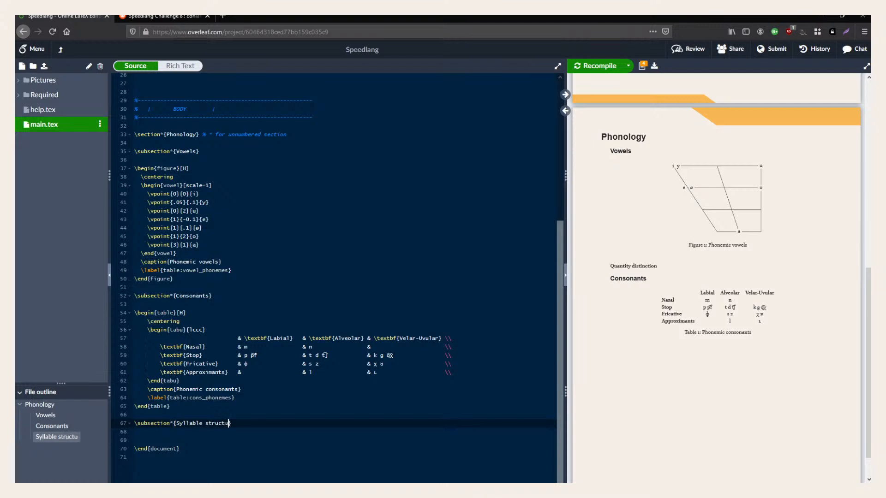
{"action": "key", "text": "Down"}
{"action": "key", "text": "Down"}
{"action": "key", "text": "Up"}
{"action": "key", "text": "Return"}
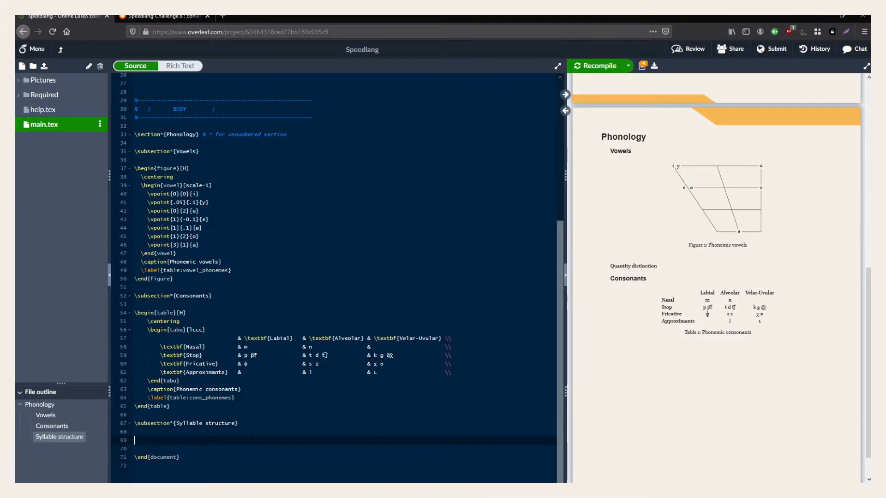
Insert an unnumbered subsubsection command with an empty title under Syllable structure and place the cursor inside its braces.
{"action": "type", "text": "\\subsubsection*{}"}
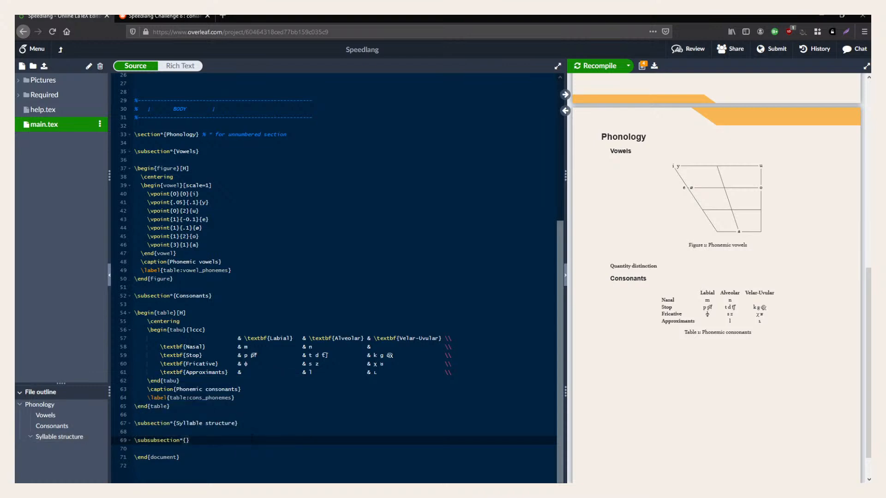
{"action": "key", "text": "shift+Left"}
{"action": "key", "text": "shift+Left"}
{"action": "key", "text": "shift+Left"}
{"action": "key", "text": "shift+Left"}
{"action": "key", "text": "shift+Left"}
{"action": "key", "text": "shift+Left"}
{"action": "key", "text": "shift+Left"}
{"action": "key", "text": "shift+Left"}
{"action": "key", "text": "shift+Left"}
{"action": "key", "text": "shift+Left"}
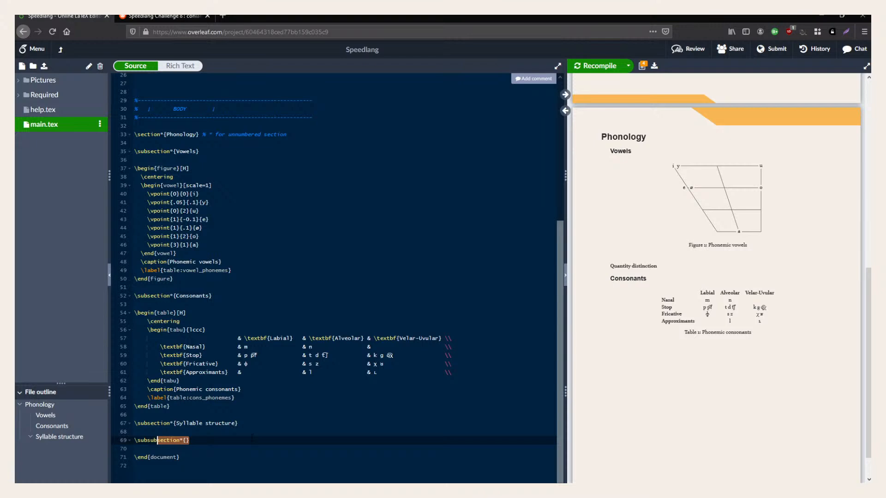
{"action": "key", "text": "Down"}
{"action": "key", "text": "Left"}
{"action": "key", "text": "Left"}
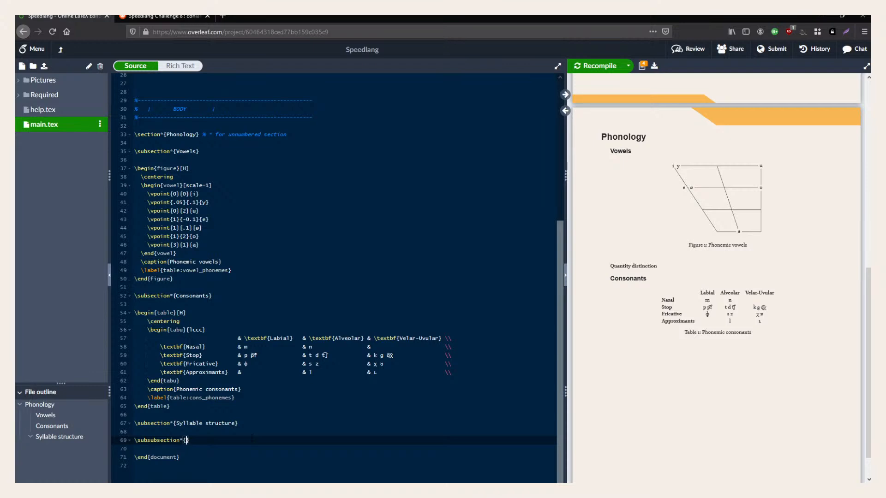
Widen the PDF preview and highlight the source from the Vowels subsection through the consonant table's label for review.
{"action": "left_click_drag", "start_coordinate": [189, 440], "coordinate": [134, 287]}
{"action": "left_click", "coordinate": [324, 355]}
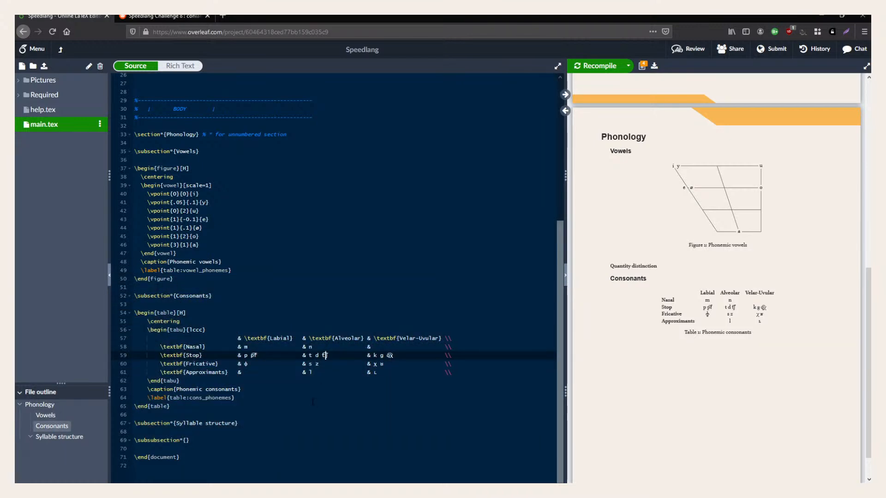
{"action": "left_click_drag", "start_coordinate": [565, 179], "coordinate": [498, 192]}
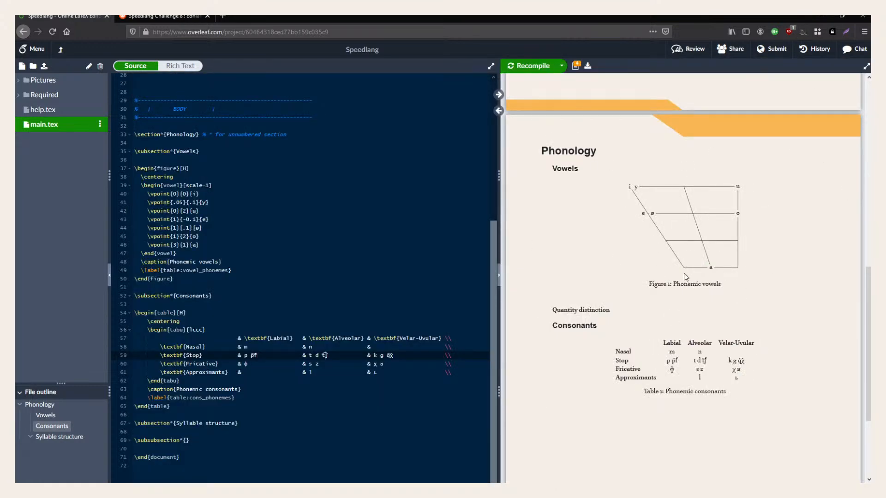
{"action": "left_click_drag", "start_coordinate": [277, 397], "coordinate": [150, 151]}
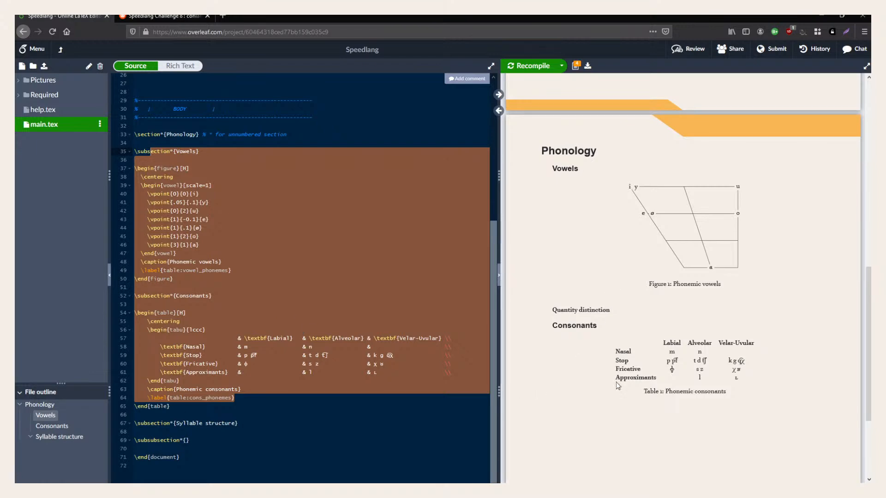
Insert an empty body line under the Syllable structure subsection, above the empty subsubsection command.
{"action": "left_click", "coordinate": [240, 423]}
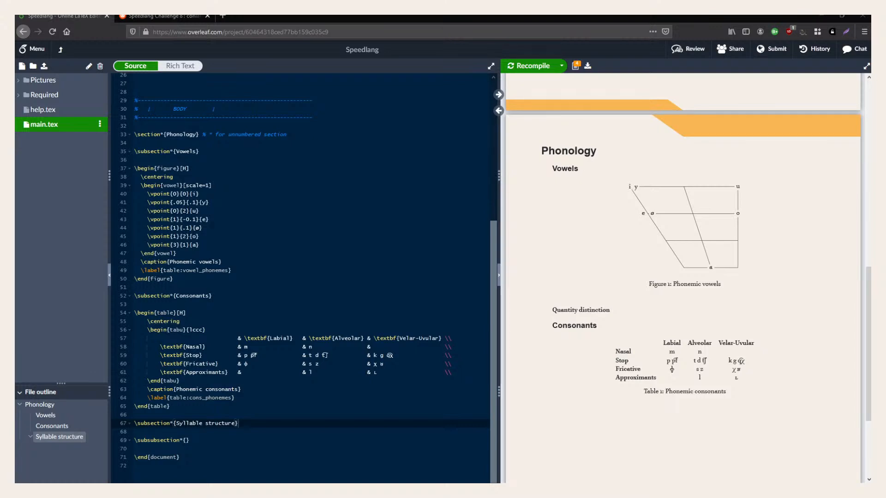
{"action": "left_click", "coordinate": [247, 449]}
{"action": "left_click", "coordinate": [226, 439]}
{"action": "key", "text": "Left"}
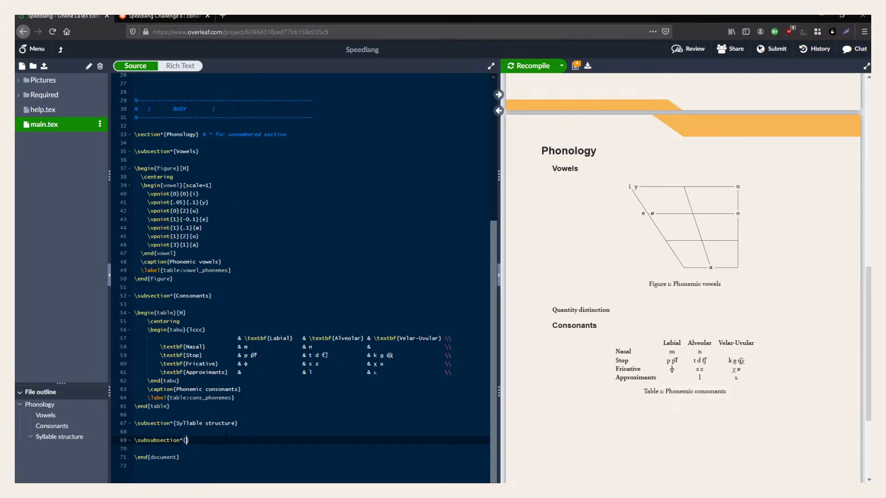
{"action": "key", "text": "Home"}
{"action": "key", "text": "Return"}
{"action": "key", "text": "Return"}
{"action": "key", "text": "Up"}
{"action": "key", "text": "Up"}
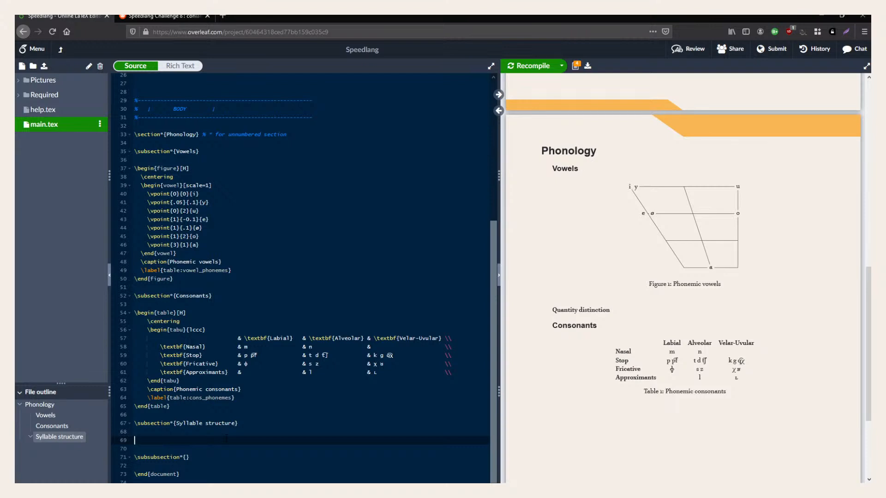
Search the web for "overleaf tutorial" in a new tab and look at Overleaf's Tutorials page.
{"action": "key", "text": "ctrl+t"}
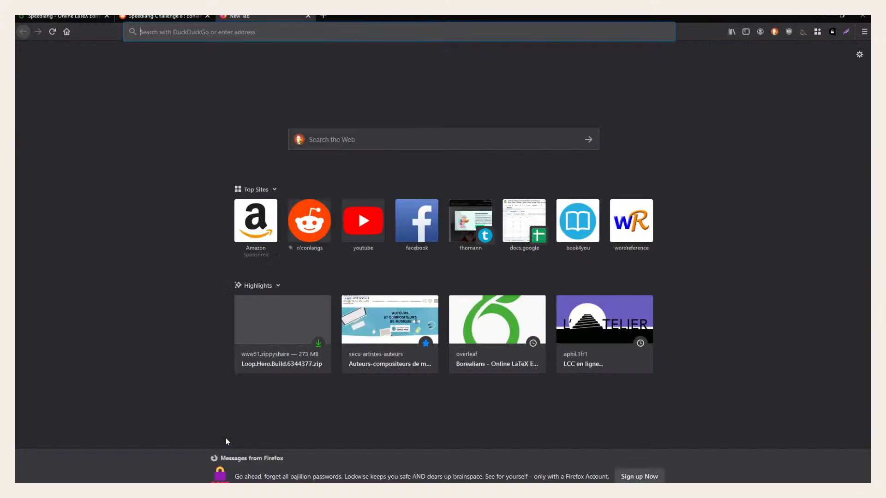
{"action": "type", "text": "overleaf t"}
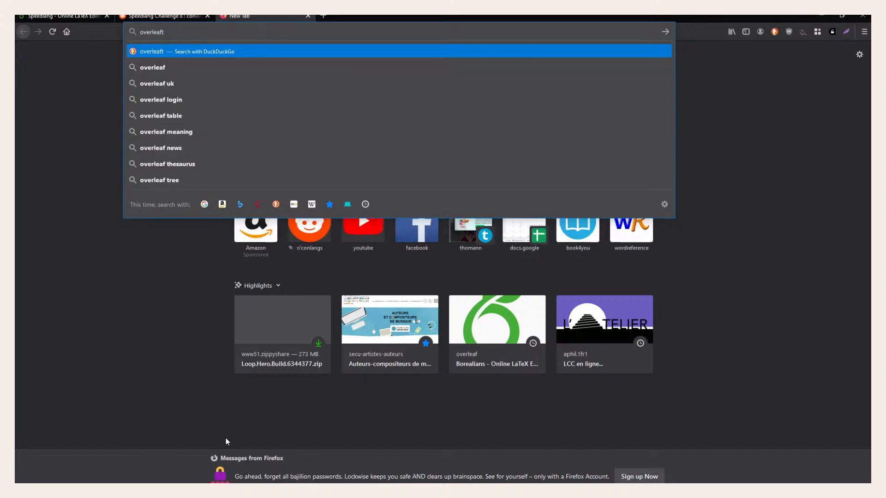
{"action": "type", "text": "utorial"}
{"action": "key", "text": "Return"}
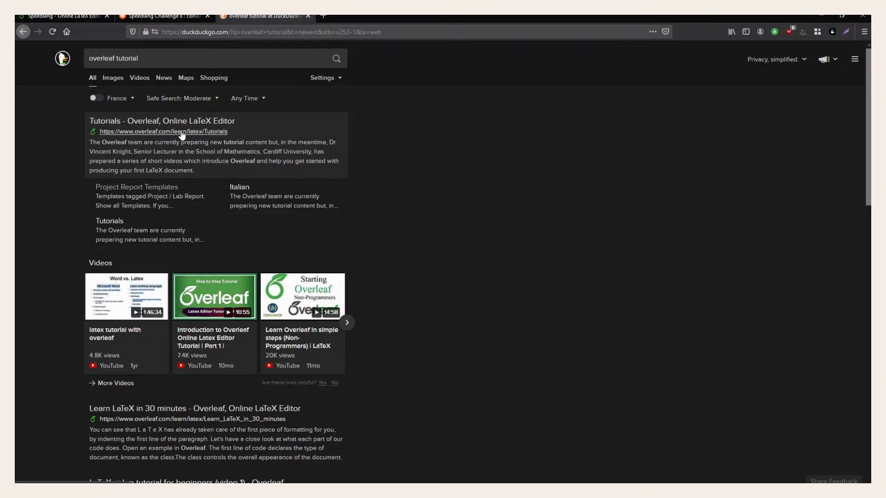
{"action": "left_click", "coordinate": [182, 134]}
{"action": "left_click", "coordinate": [209, 33]}
{"action": "key", "text": "ctrl+w"}
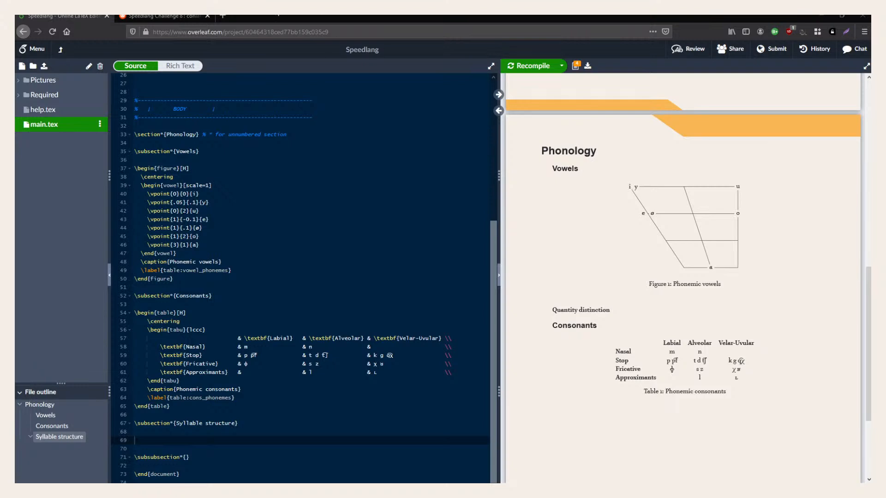
Review the Speedlang Challenge 8 requirements in the Reddit post and the prompt PDF, from Phonology through Tasks and Coda.
{"action": "left_click", "coordinate": [164, 17]}
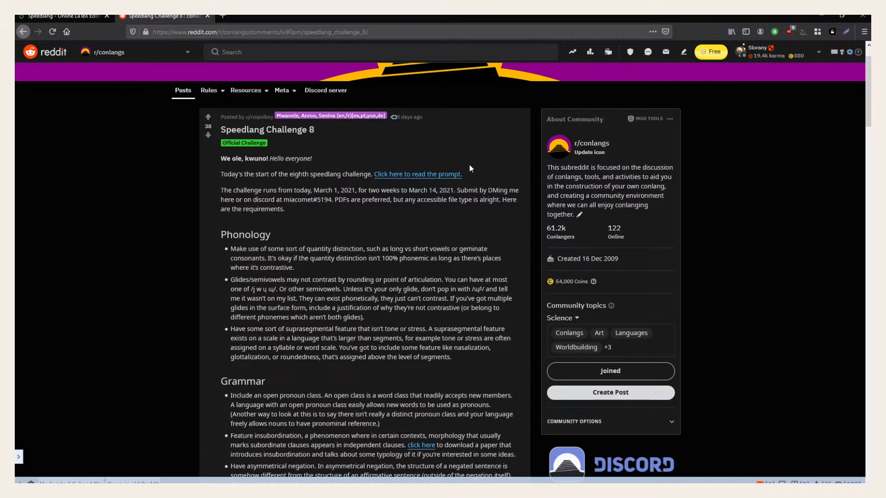
{"action": "left_click", "coordinate": [65, 17]}
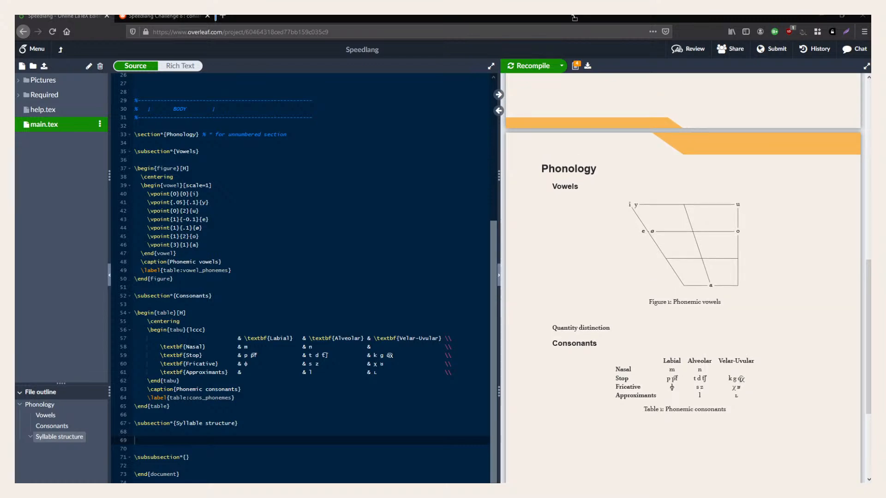
{"action": "left_click_drag", "start_coordinate": [572, 15], "coordinate": [568, 19]}
{"action": "left_click", "coordinate": [273, 16]}
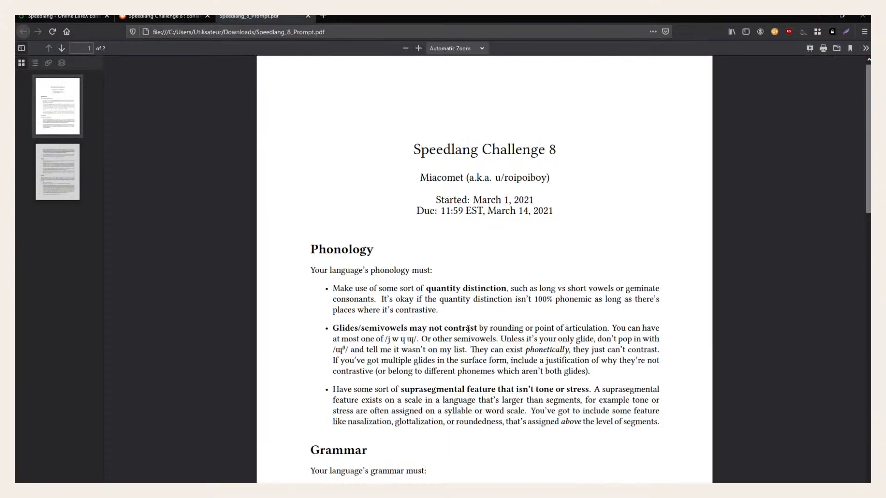
{"action": "scroll", "coordinate": [487, 252], "scroll_direction": "down", "scroll_amount": 1}
{"action": "scroll", "coordinate": [403, 104], "scroll_direction": "up", "scroll_amount": 2}
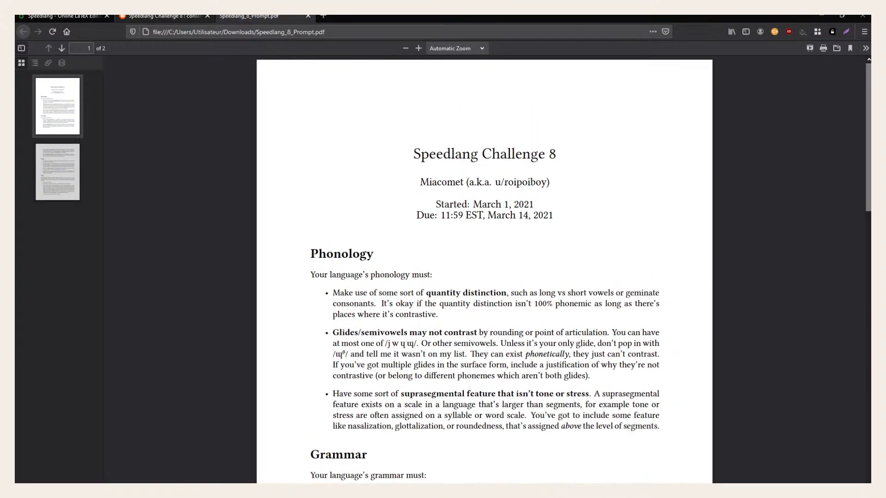
{"action": "left_click", "coordinate": [161, 16]}
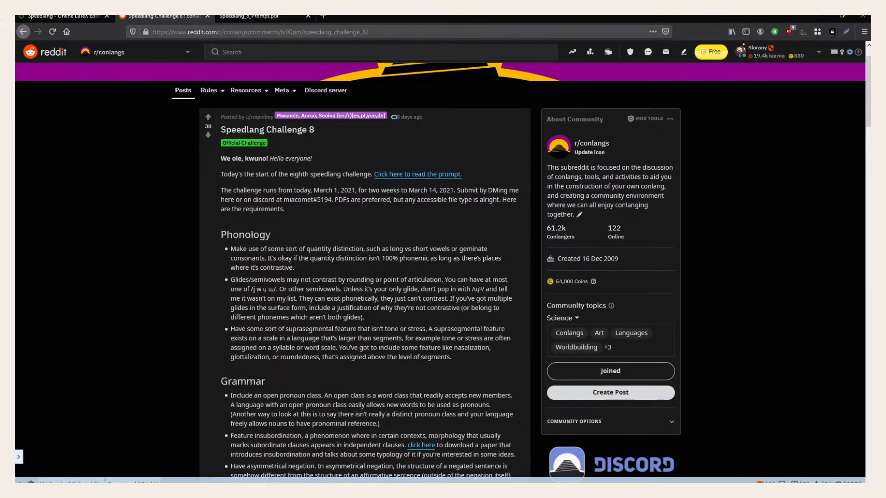
{"action": "left_click", "coordinate": [249, 15]}
{"action": "scroll", "coordinate": [448, 265], "scroll_direction": "down", "scroll_amount": 4}
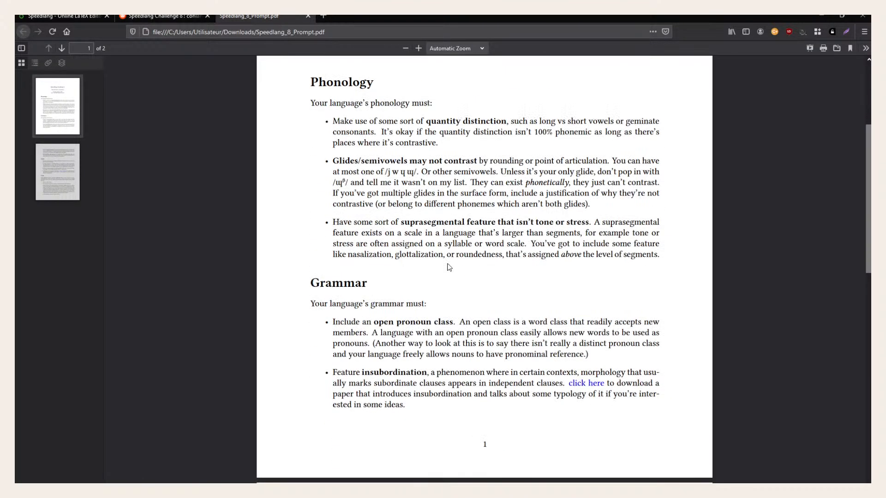
{"action": "scroll", "coordinate": [450, 277], "scroll_direction": "down", "scroll_amount": 3}
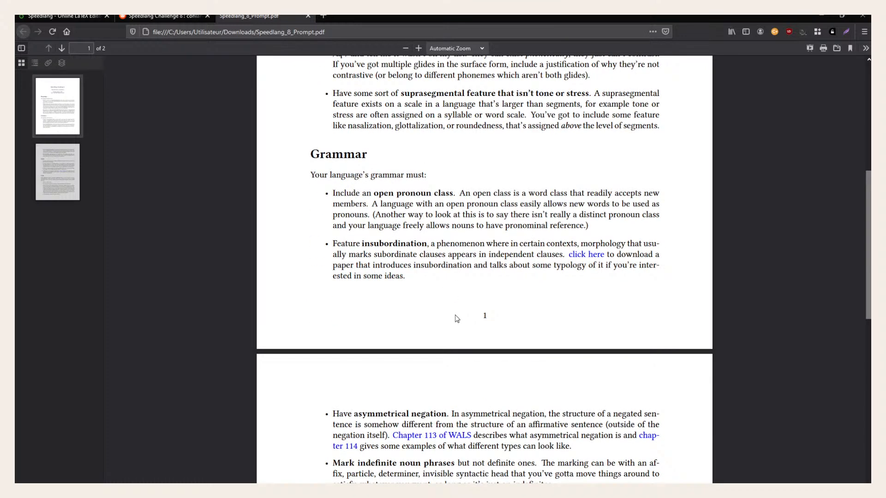
{"action": "scroll", "coordinate": [472, 244], "scroll_direction": "up", "scroll_amount": 6}
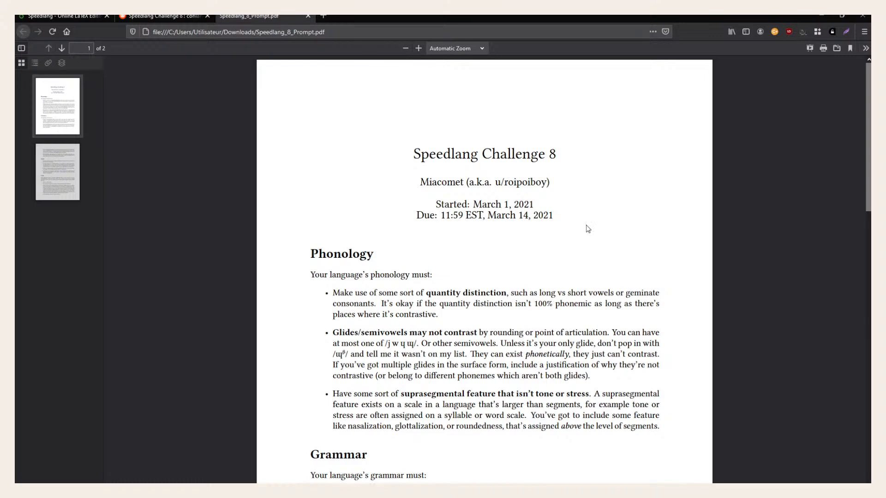
{"action": "scroll", "coordinate": [554, 225], "scroll_direction": "down", "scroll_amount": 12}
{"action": "scroll", "coordinate": [551, 221], "scroll_direction": "down", "scroll_amount": 3}
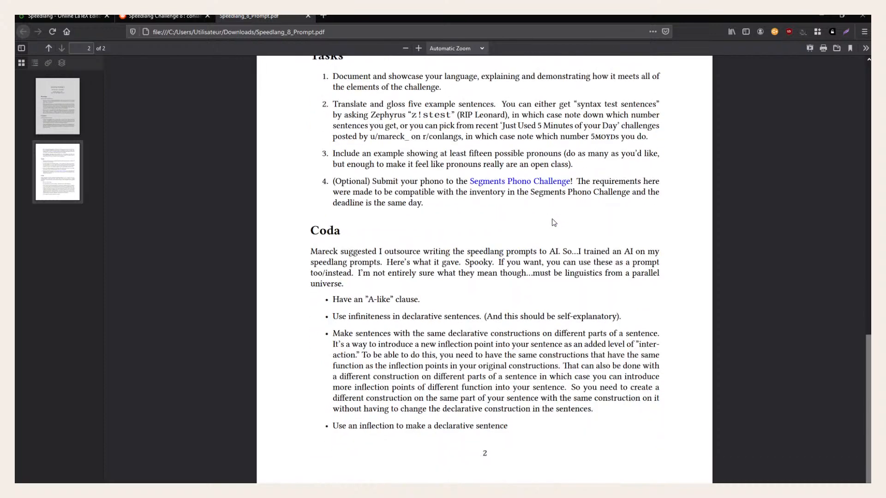
{"action": "scroll", "coordinate": [551, 221], "scroll_direction": "up", "scroll_amount": 4}
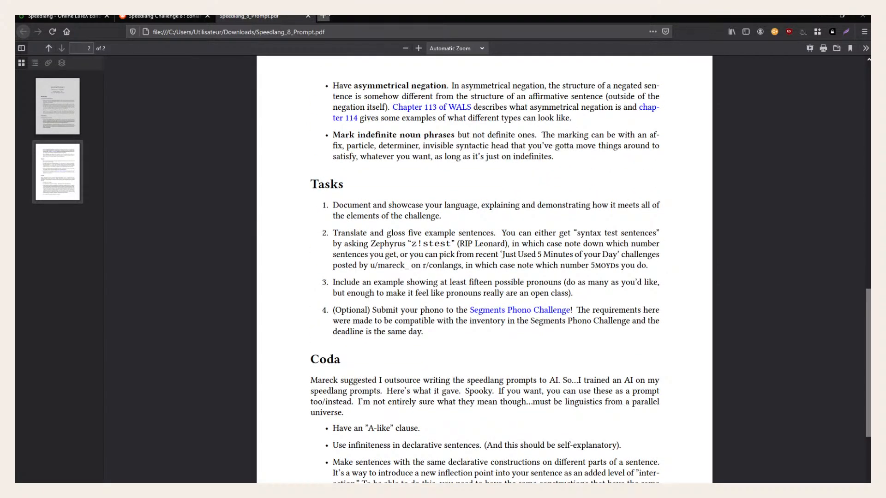
{"action": "left_click", "coordinate": [308, 16]}
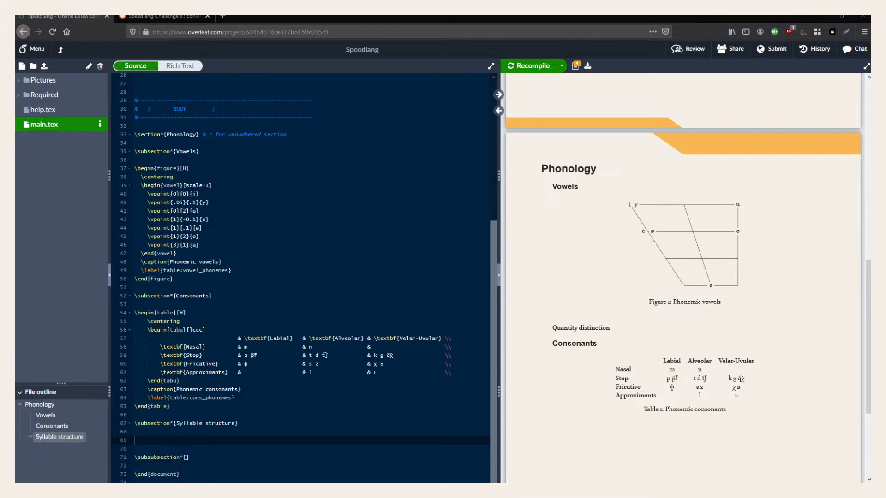
Start the Syllable structure body text with "The maximal syllable structure", correcting the spelling of the words.
{"action": "left_click", "coordinate": [203, 236]}
{"action": "scroll", "coordinate": [299, 236], "scroll_direction": "down", "scroll_amount": 4}
{"action": "left_click", "coordinate": [135, 333]}
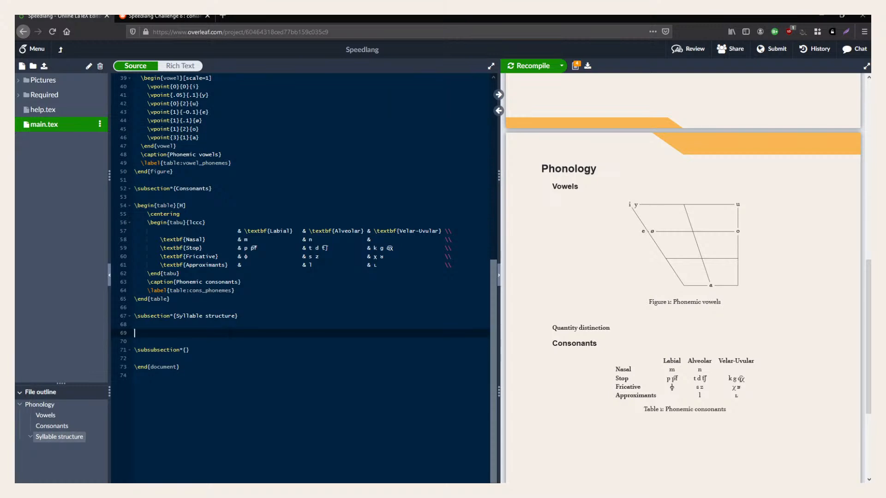
{"action": "type", "text": "The maximal s"}
{"action": "type", "text": "ylalble"}
{"action": "key", "text": "BackSpace"}
{"action": "key", "text": "BackSpace"}
{"action": "type", "text": "structure"}
{"action": "key", "text": "Left"}
{"action": "key", "text": "Left"}
{"action": "key", "text": "Left"}
{"action": "key", "text": "Left"}
{"action": "key", "text": "Left"}
{"action": "key", "text": "Left"}
{"action": "key", "text": "Left"}
{"action": "key", "text": "Left"}
{"action": "key", "text": "Left"}
{"action": "key", "text": "Left"}
{"action": "key", "text": "Left"}
{"action": "key", "text": "Left"}
{"action": "key", "text": "Left"}
{"action": "key", "text": "Left"}
{"action": "key", "text": "BackSpace"}
{"action": "key", "text": "Right"}
{"action": "type", "text": "a"}
{"action": "key", "text": "Down"}
{"action": "key", "text": "Left"}
Complete the sentence with "is \textsc{ccvvcc}." and recompile the document.
{"action": "type", "text": "is \\tex"}
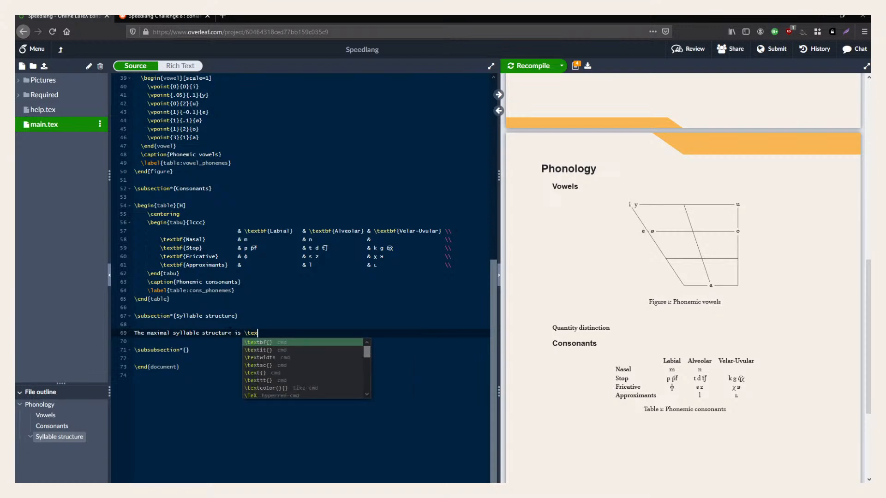
{"action": "type", "text": "tsc{ccv"}
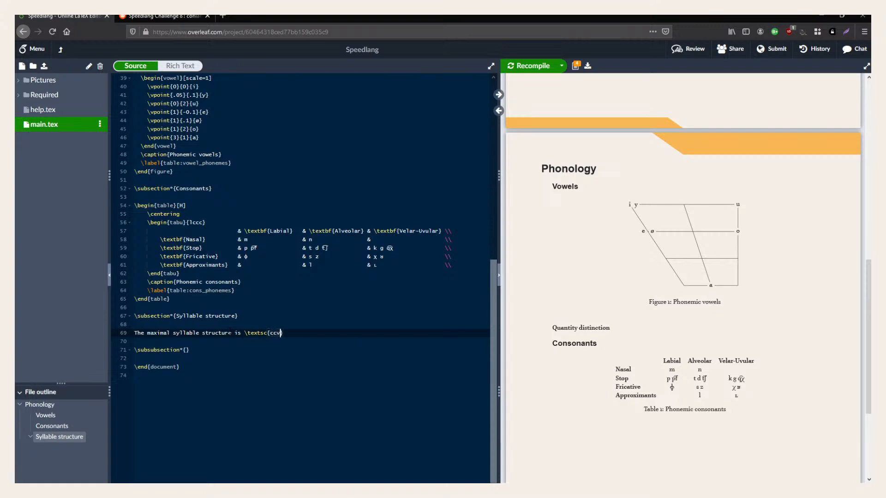
{"action": "type", "text": "vcc}."}
{"action": "key", "text": "ctrl+s"}
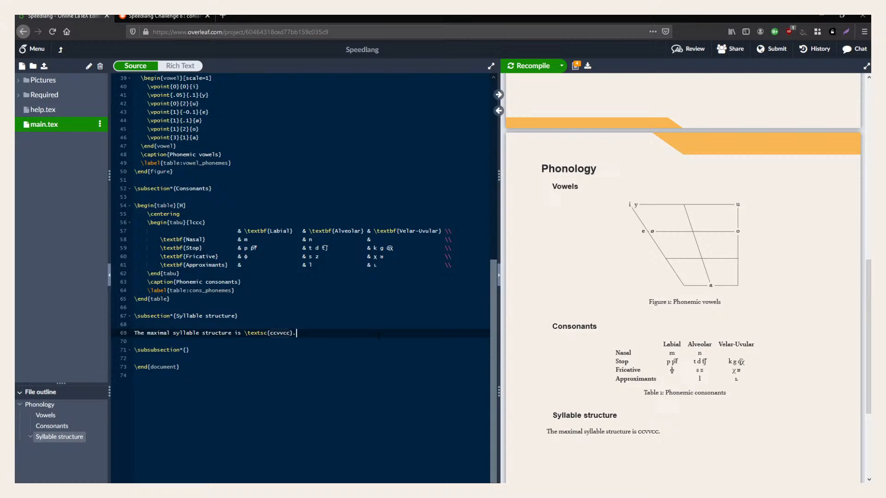
Start a new paragraph reading "All syllables have a mandatory \textsc{v} segment," below the maximal structure sentence.
{"action": "key", "text": "Return"}
{"action": "key", "text": "Return"}
{"action": "type", "text": "All sylalbles"}
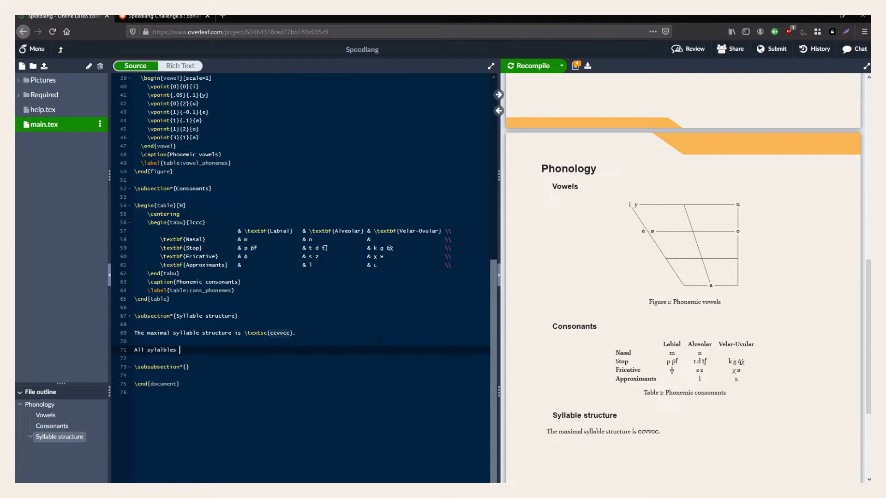
{"action": "key", "text": "BackSpace"}
{"action": "key", "text": "BackSpace"}
{"action": "key", "text": "BackSpace"}
{"action": "key", "text": "BackSpace"}
{"action": "key", "text": "BackSpace"}
{"action": "key", "text": "BackSpace"}
{"action": "key", "text": "BackSpace"}
{"action": "type", "text": "lables"}
{"action": "key", "text": "Return"}
{"action": "key", "text": "BackSpace"}
{"action": "type", "text": "have a mandatory \\t\te"}
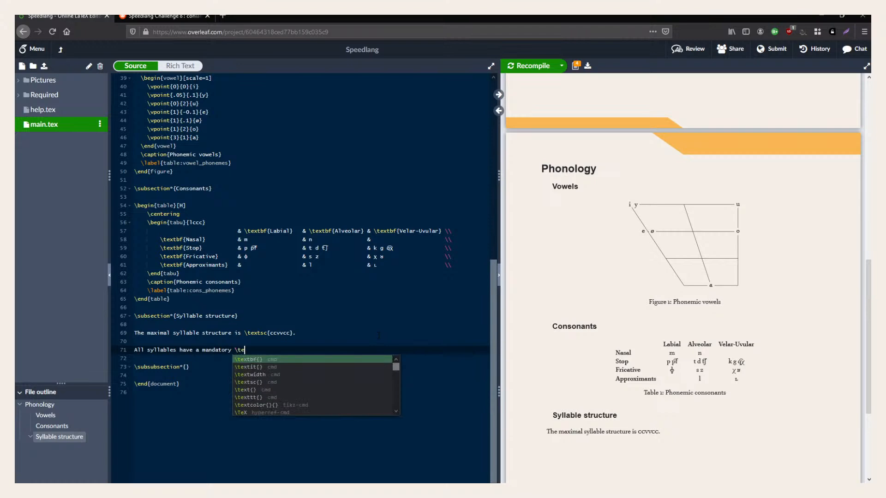
{"action": "type", "text": "xtsc{v} segment"}
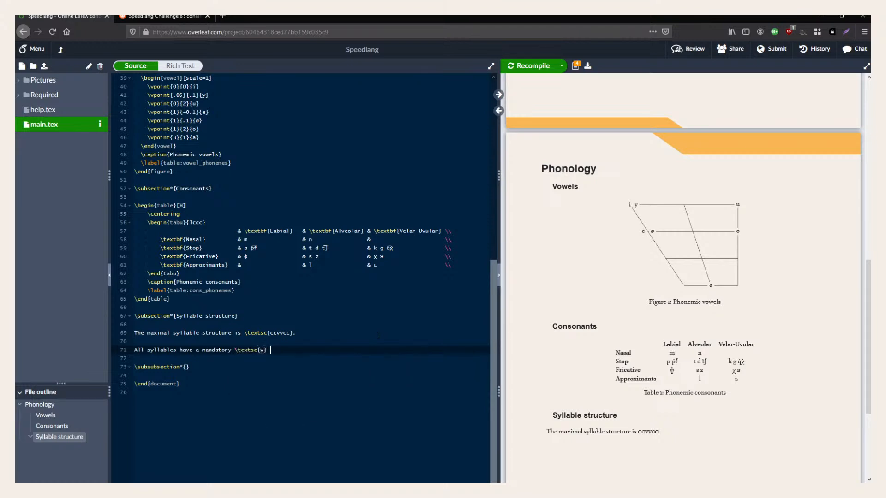
{"action": "key", "text": "BackSpace"}
{"action": "type", "text": ","}
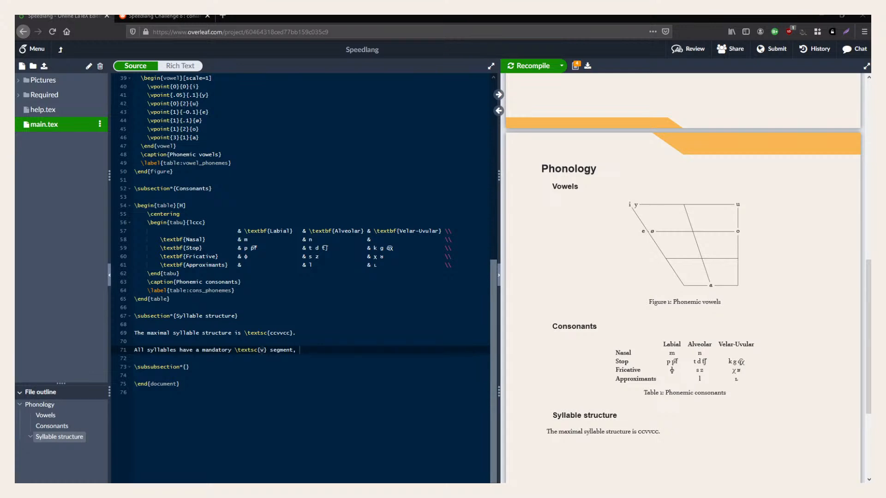
Finish the mandatory-segment sentence with "and cannot have more \textsc{c} in their coda than they do in their onset.".
{"action": "left_click", "coordinate": [134, 325]}
{"action": "left_click", "coordinate": [312, 359]}
{"action": "left_click", "coordinate": [312, 350]}
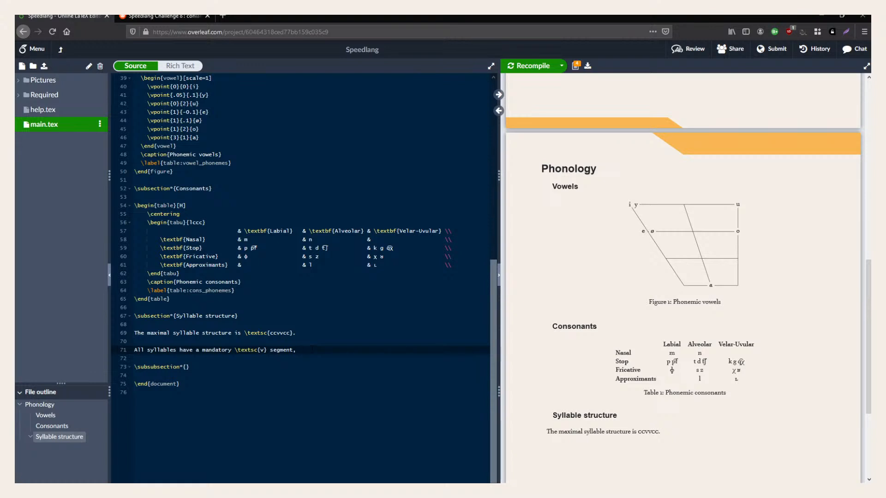
{"action": "key", "text": "BackSpace"}
{"action": "type", "text": ", and cannot have more \\"}
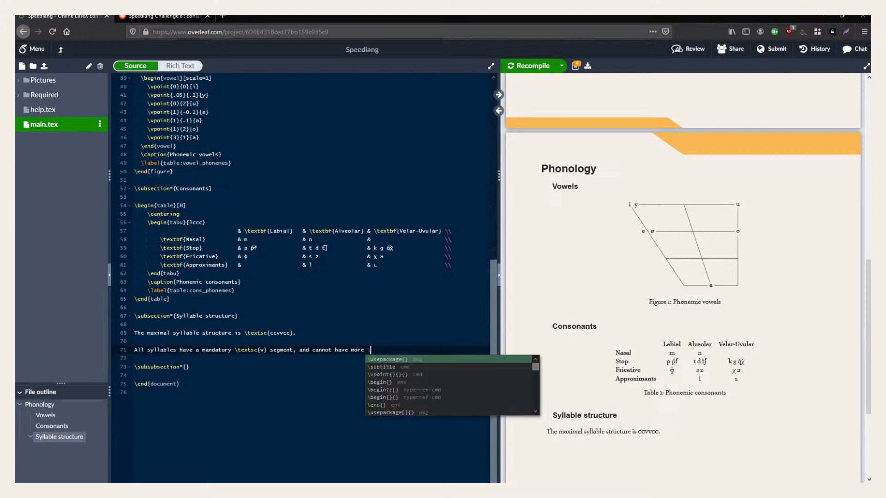
{"action": "type", "text": "test"}
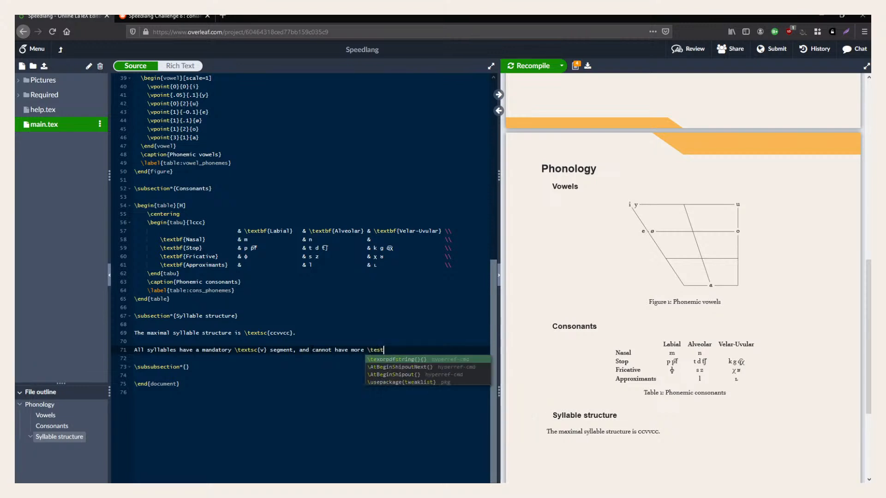
{"action": "type", "text": "sc"}
{"action": "key", "text": "BackSpace"}
{"action": "key", "text": "BackSpace"}
{"action": "key", "text": "BackSpace"}
{"action": "key", "text": "BackSpace"}
{"action": "key", "text": "BackSpace"}
{"action": "key", "text": "BackSpace"}
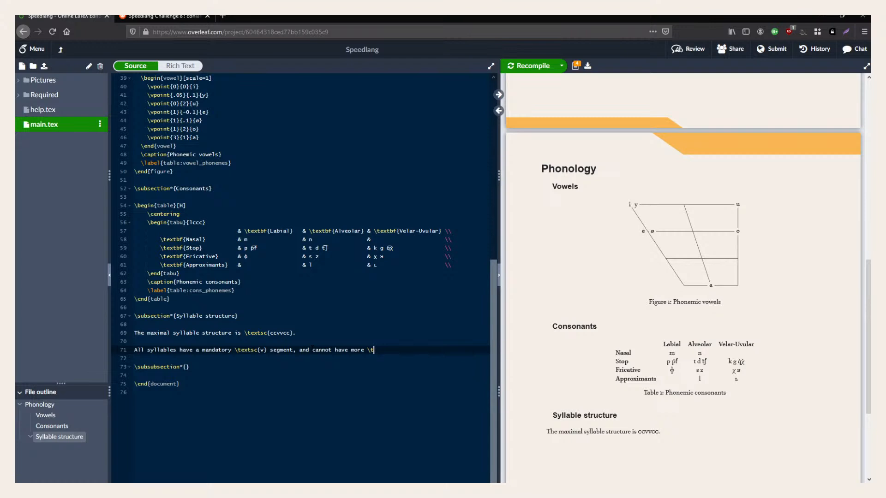
{"action": "type", "text": "textsc"}
{"action": "key", "text": "Return"}
{"action": "type", "text": "c} in the"}
{"action": "type", "text": " code"}
{"action": "key", "text": "Left"}
{"action": "type", "text": "ir"}
{"action": "key", "text": "End"}
{"action": "type", "text": "than they do in their onset."}
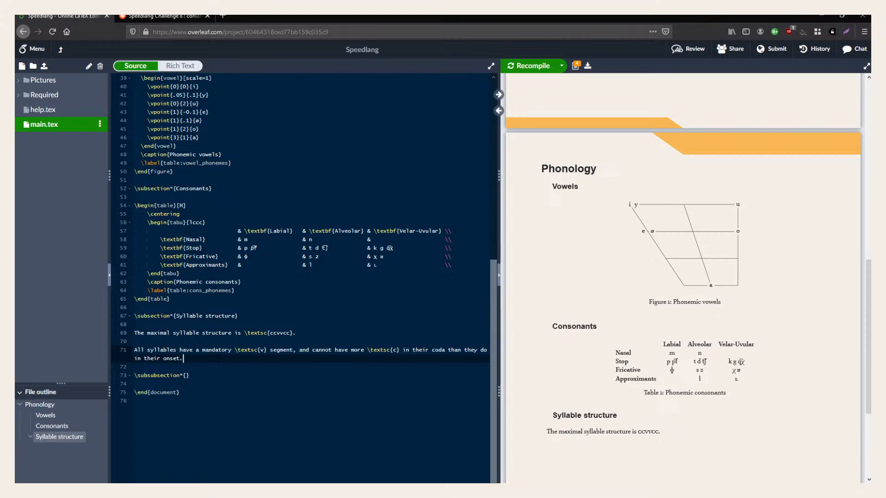
Add a line reading "Laterals cannot occur after another consonant" below the mandatory-segment sentence in the Syllable structure section.
{"action": "key", "text": "ctrl+Tab"}
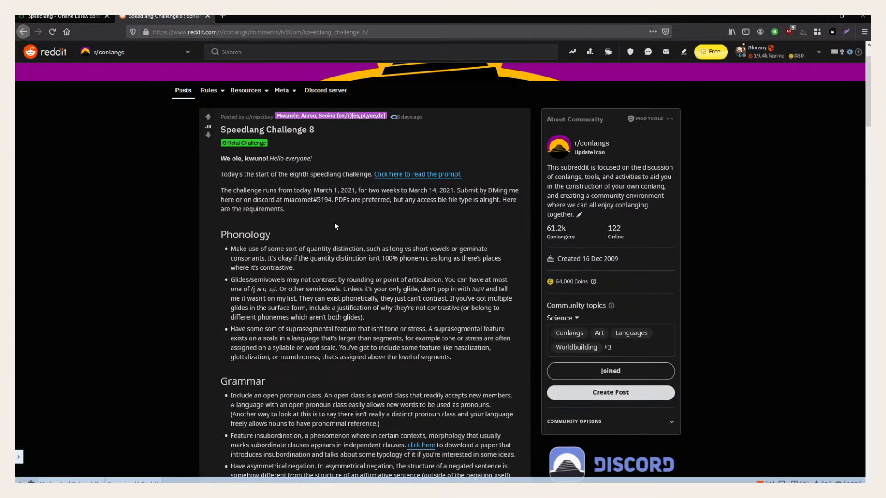
{"action": "key", "text": "ctrl+Tab"}
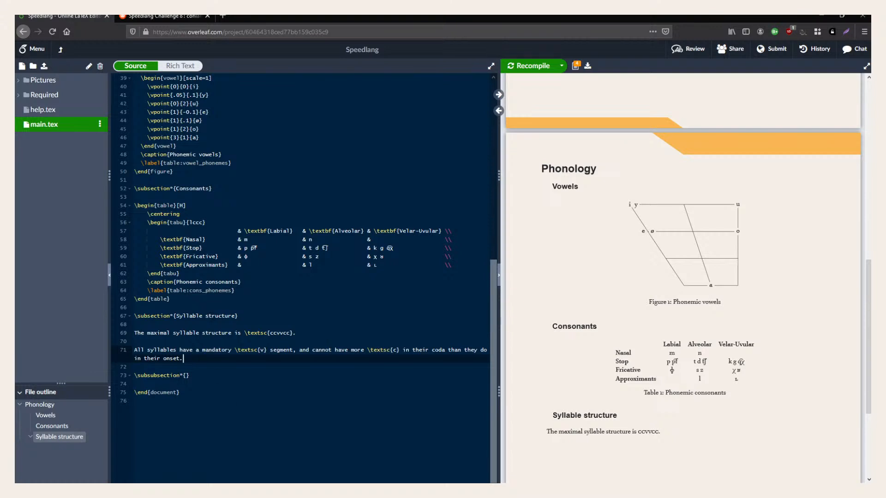
{"action": "key", "text": "Return"}
{"action": "type", "text": "Lateral"}
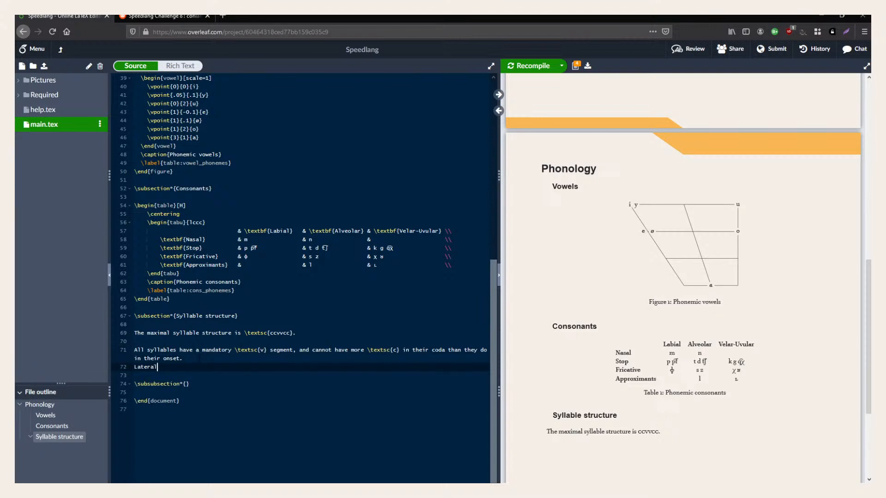
{"action": "type", "text": "s cannot occur after another consonant"}
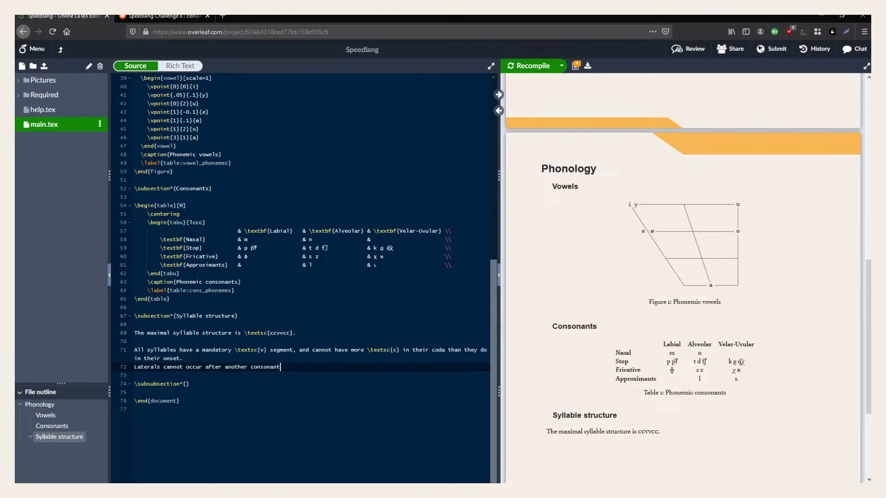
Continue the laterals rule with "As such, they can either be word-initial, or word-internal on the right".
{"action": "type", "text": ". They can"}
{"action": "key", "text": "BackSpace"}
{"action": "key", "text": "BackSpace"}
{"action": "key", "text": "BackSpace"}
{"action": "key", "text": "BackSpace"}
{"action": "key", "text": "BackSpace"}
{"action": "key", "text": "BackSpace"}
{"action": "key", "text": "BackSpace"}
{"action": "key", "text": "BackSpace"}
{"action": "key", "text": "BackSpace"}
{"action": "type", "text": "As such, they can either be word-initi"}
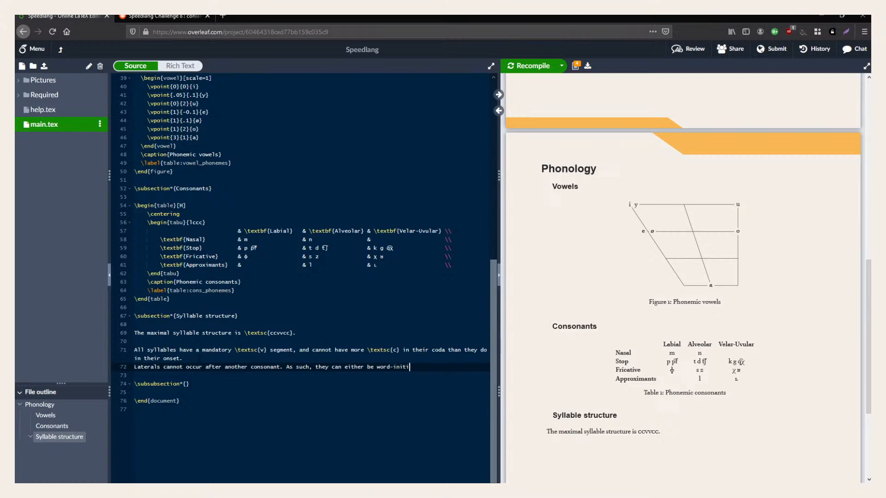
{"action": "type", "text": "al, or"}
{"action": "type", "text": "-internal on the right edge of"}
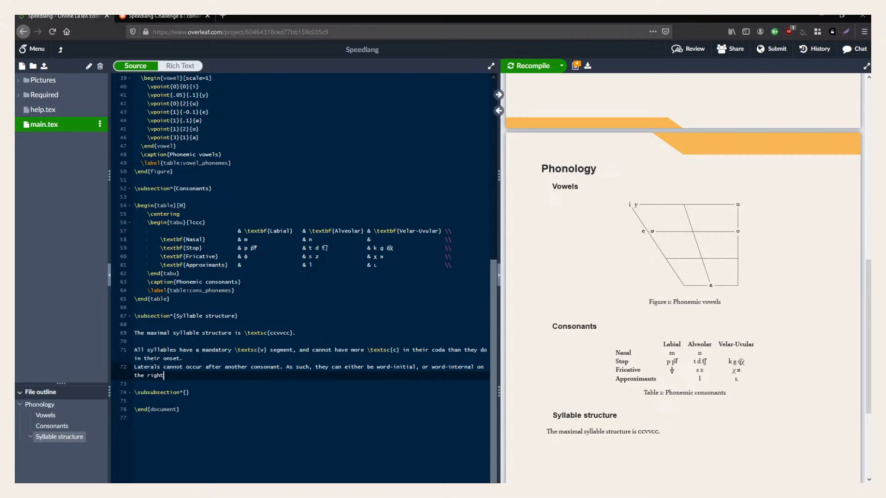
Replace the word-position wording after "they can either be" with "syllable initial, or syllable internal on the right edge.".
{"action": "key", "text": "BackSpace"}
{"action": "key", "text": "BackSpace"}
{"action": "key", "text": "BackSpace"}
{"action": "key", "text": "BackSpace"}
{"action": "key", "text": "BackSpace"}
{"action": "key", "text": "BackSpace"}
{"action": "key", "text": "BackSpace"}
{"action": "key", "text": "BackSpace"}
{"action": "key", "text": "BackSpace"}
{"action": "key", "text": "BackSpace"}
{"action": "key", "text": "BackSpace"}
{"action": "key", "text": "BackSpace"}
{"action": "key", "text": "BackSpace"}
{"action": "key", "text": "BackSpace"}
{"action": "key", "text": "BackSpace"}
{"action": "key", "text": "BackSpace"}
{"action": "key", "text": "BackSpace"}
{"action": "key", "text": "BackSpace"}
{"action": "key", "text": "BackSpace"}
{"action": "key", "text": "BackSpace"}
{"action": "key", "text": "BackSpace"}
{"action": "key", "text": "BackSpace"}
{"action": "key", "text": "BackSpace"}
{"action": "key", "text": "BackSpace"}
{"action": "key", "text": "BackSpace"}
{"action": "key", "text": "BackSpace"}
{"action": "key", "text": "BackSpace"}
{"action": "key", "text": "BackSpace"}
{"action": "key", "text": "BackSpace"}
{"action": "key", "text": "BackSpace"}
{"action": "key", "text": "BackSpace"}
{"action": "key", "text": "BackSpace"}
{"action": "key", "text": "BackSpace"}
{"action": "key", "text": "BackSpace"}
{"action": "key", "text": "BackSpace"}
{"action": "key", "text": "BackSpace"}
{"action": "key", "text": "BackSpace"}
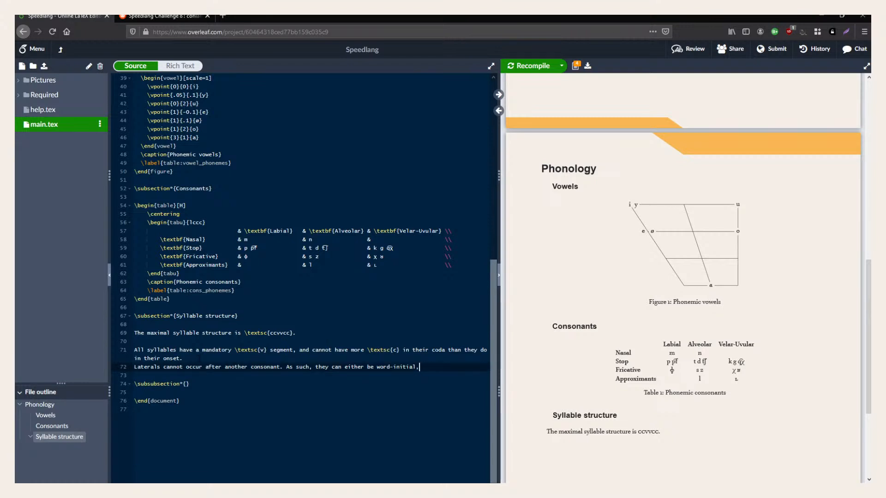
{"action": "type", "text": "syllable initial, or syllable internal"}
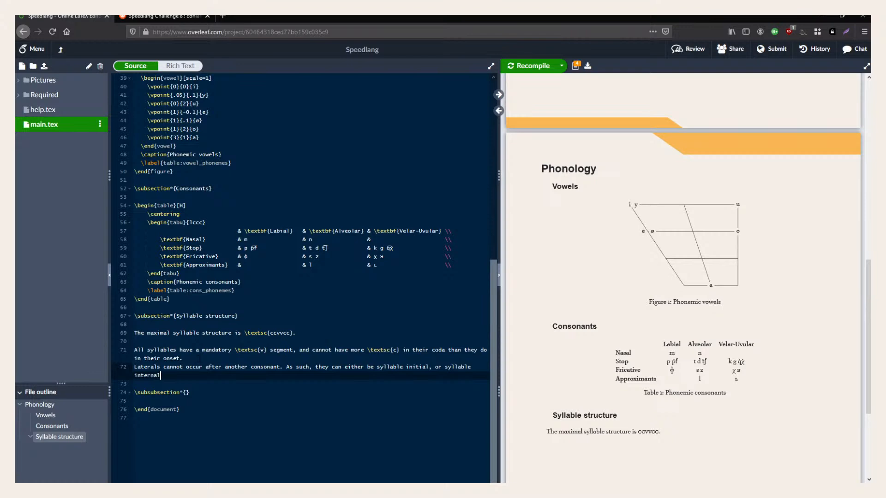
{"action": "type", "text": " on the right edge."}
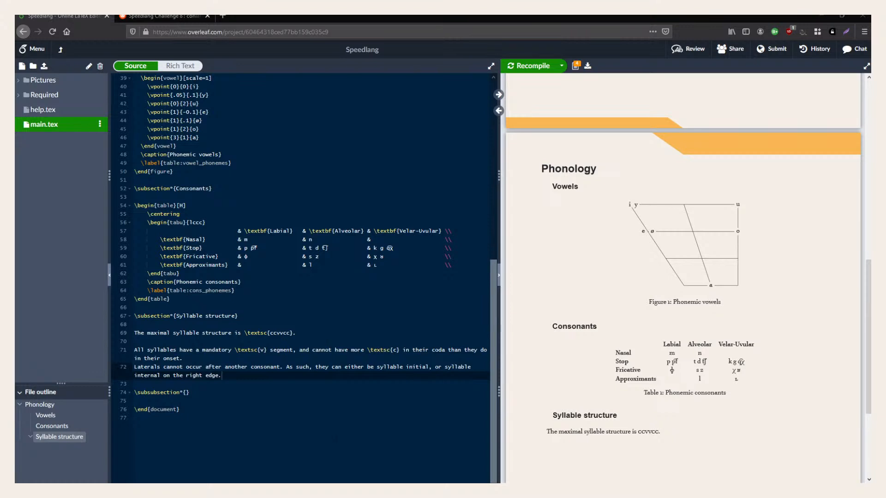
Replace the word "Laterals" with "Sonorants" at the start of the consonant rule.
{"action": "left_click_drag", "start_coordinate": [461, 265], "coordinate": [261, 265]}
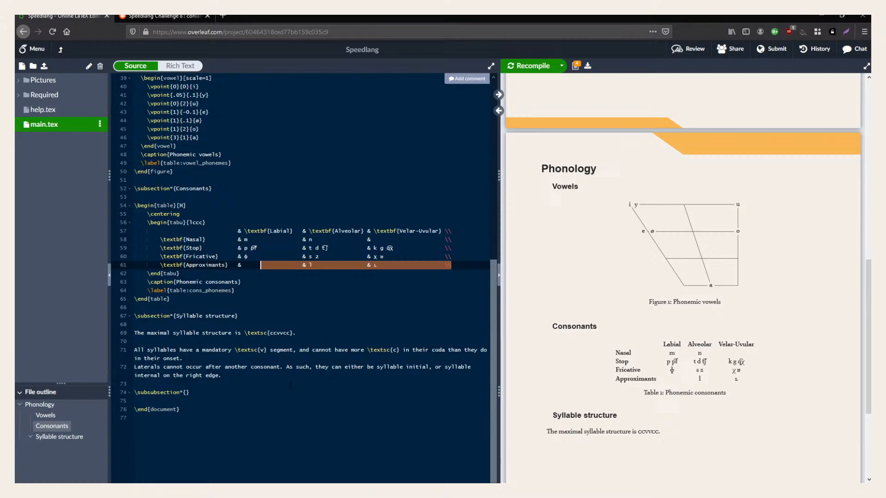
{"action": "double_click", "coordinate": [147, 367]}
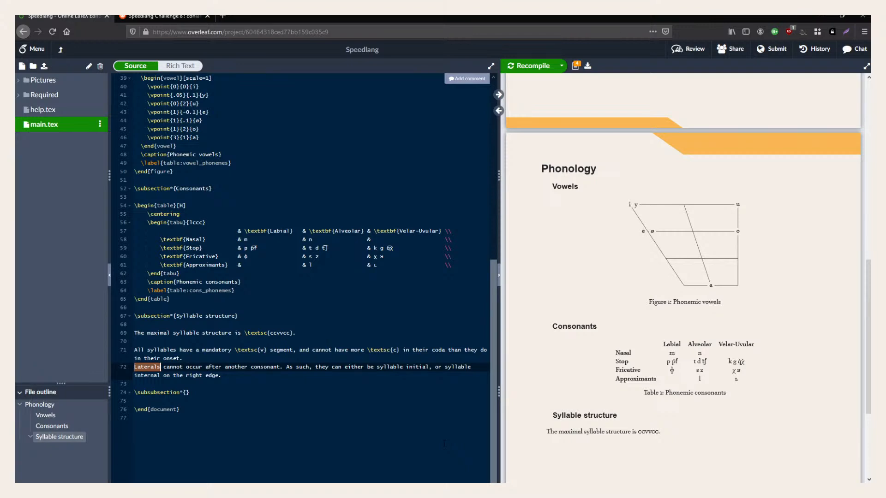
{"action": "type", "text": "Sonorants"}
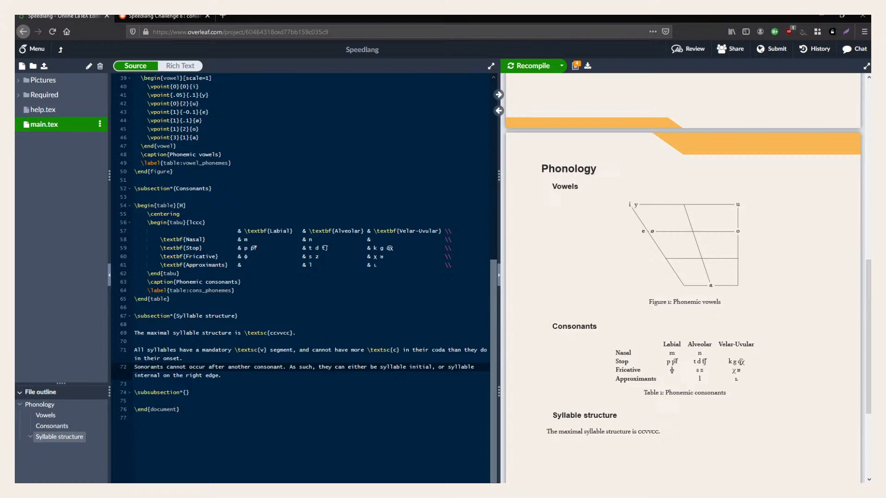
Extend the sonorant sentence with ", or" after "right edge" and remove the earlier "or" before "syllable internal".
{"action": "left_click", "coordinate": [411, 373]}
{"action": "key", "text": "BackSpace"}
{"action": "type", "text": ", or"}
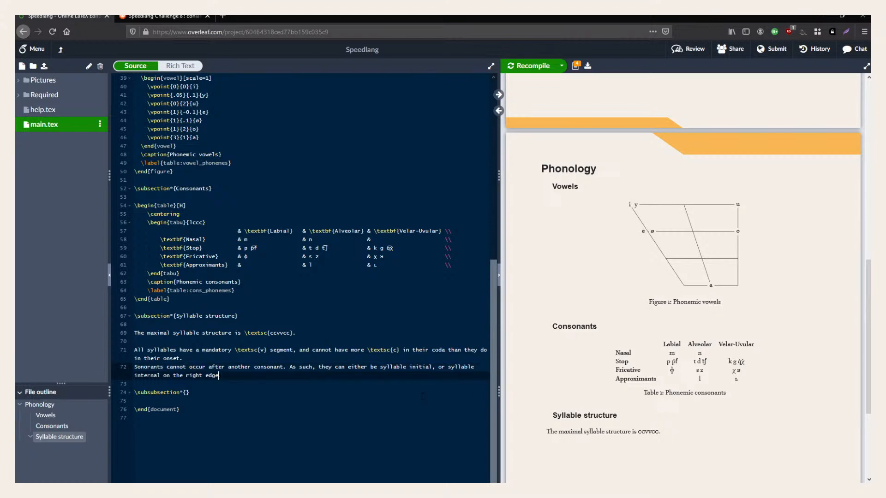
{"action": "double_click", "coordinate": [441, 368]}
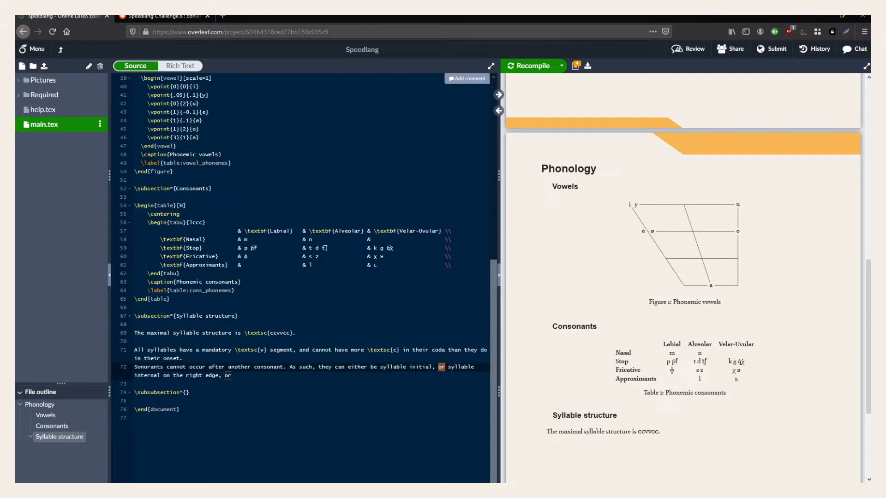
{"action": "key", "text": "BackSpace"}
Hyphenate "syllable-initial" and "syllable-internal" in the sonorant sentence and remove the surplus space.
{"action": "left_click", "coordinate": [409, 367]}
{"action": "key", "text": "BackSpace"}
{"action": "type", "text": "-"}
{"action": "left_click", "coordinate": [468, 368]}
{"action": "key", "text": "Delete"}
{"action": "type", "text": "-"}
{"action": "key", "text": "ctrl+Left"}
{"action": "key", "text": "ctrl+Left"}
{"action": "key", "text": "BackSpace"}
Finish the sonorant sentence with "on their own in the coda." and start a new paragraph below it.
{"action": "left_click", "coordinate": [178, 409]}
{"action": "left_click", "coordinate": [323, 368]}
{"action": "left_click", "coordinate": [263, 375]}
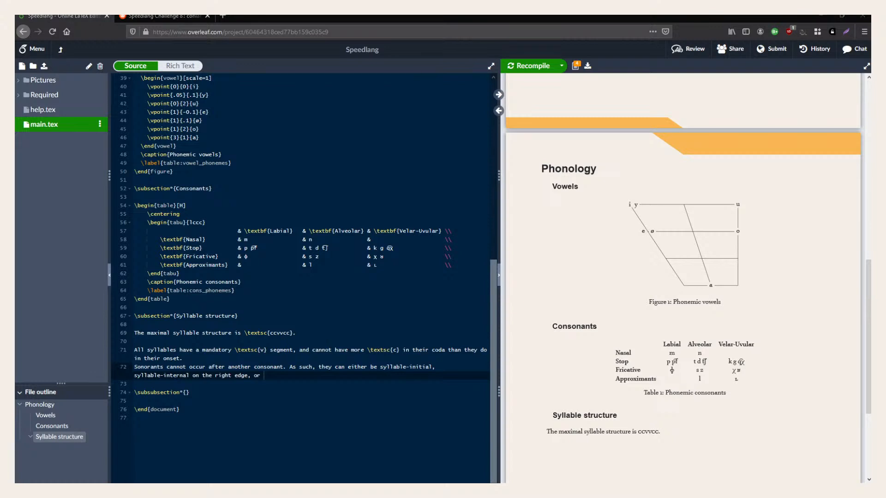
{"action": "left_click_drag", "start_coordinate": [160, 333], "coordinate": [280, 333]}
{"action": "left_click", "coordinate": [260, 333]}
{"action": "left_click", "coordinate": [361, 367]}
{"action": "left_click", "coordinate": [264, 376]}
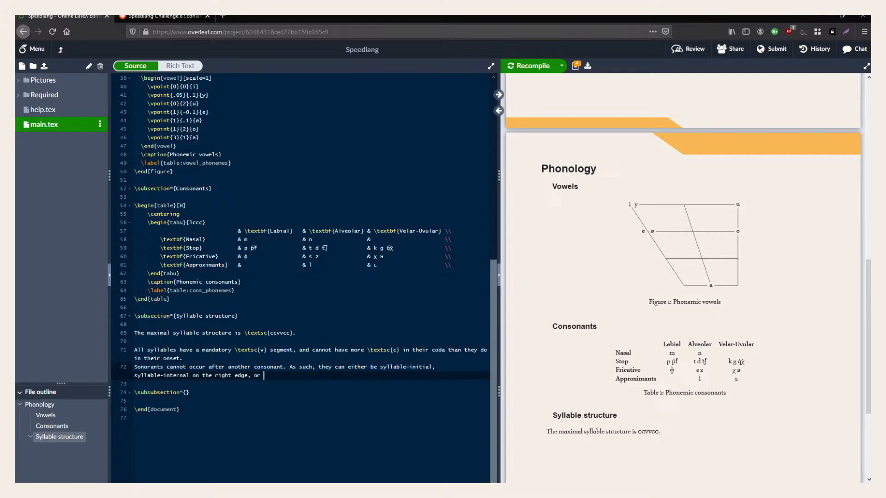
{"action": "type", "text": "on their own in the coda."}
{"action": "key", "text": "Return"}
{"action": "key", "text": "Return"}
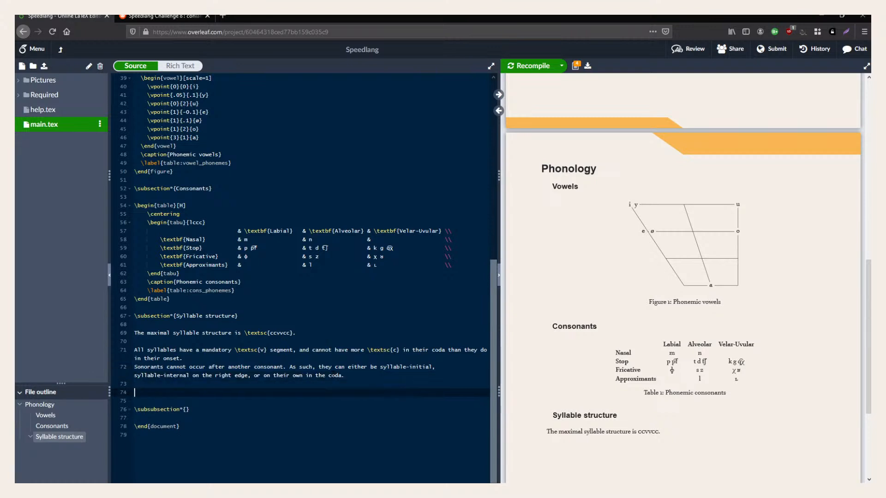
Insert an unnumbered subsubsection titled "Syllable boundaries" below the sonorant rule, with room for body text.
{"action": "type", "text": "\\"}
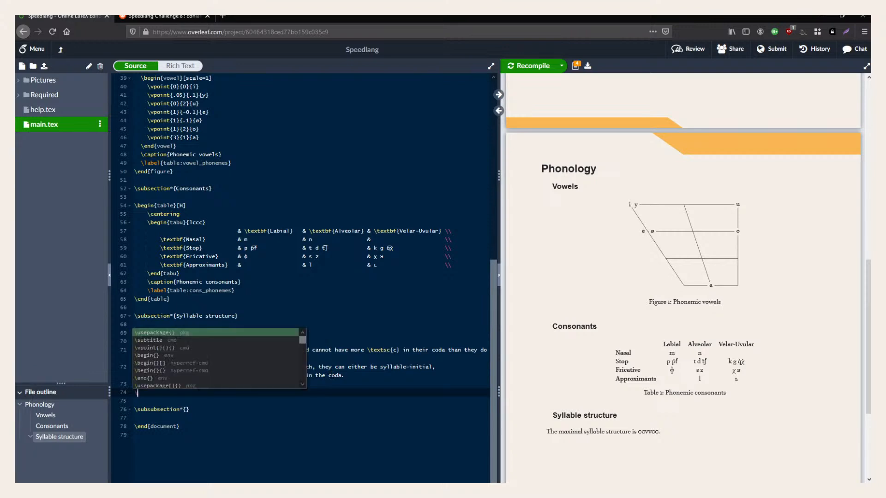
{"action": "type", "text": "subsub"}
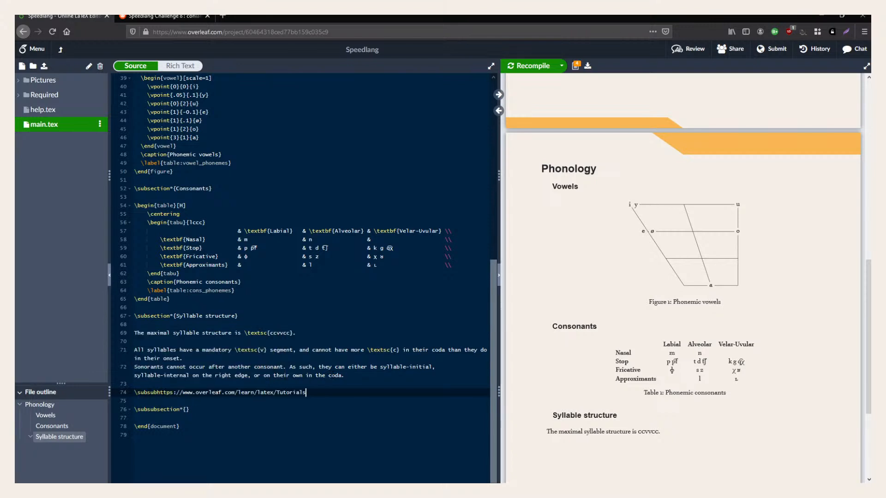
{"action": "type", "text": "section*{}"}
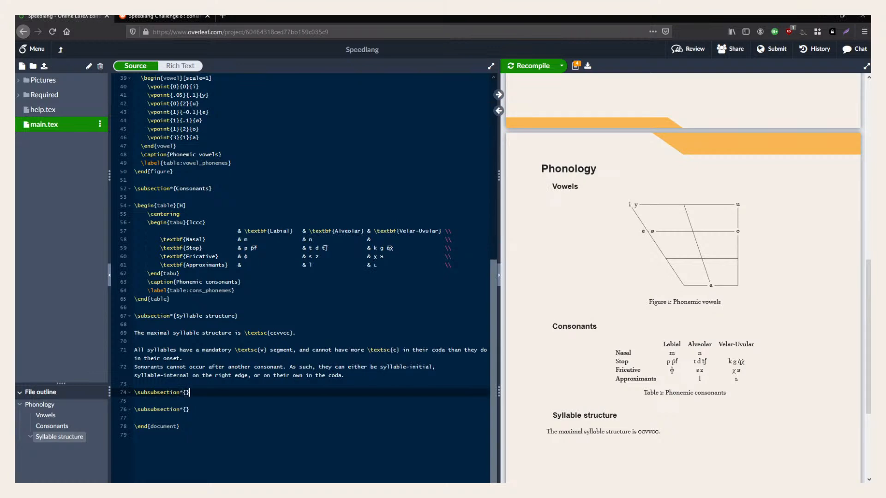
{"action": "left_click", "coordinate": [256, 414]}
{"action": "left_click", "coordinate": [207, 395]}
{"action": "key", "text": "Left"}
{"action": "type", "text": "Syllable "}
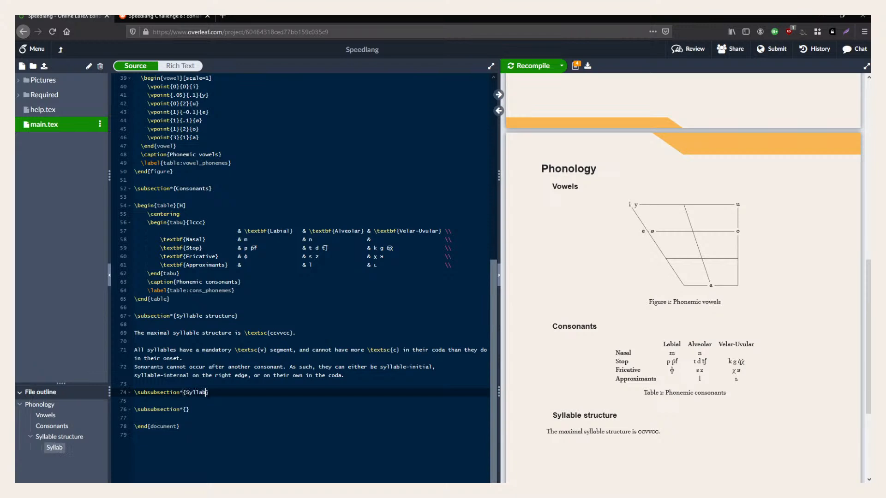
{"action": "type", "text": "boundaries"}
{"action": "key", "text": "Right"}
{"action": "key", "text": "Return"}
{"action": "key", "text": "Return"}
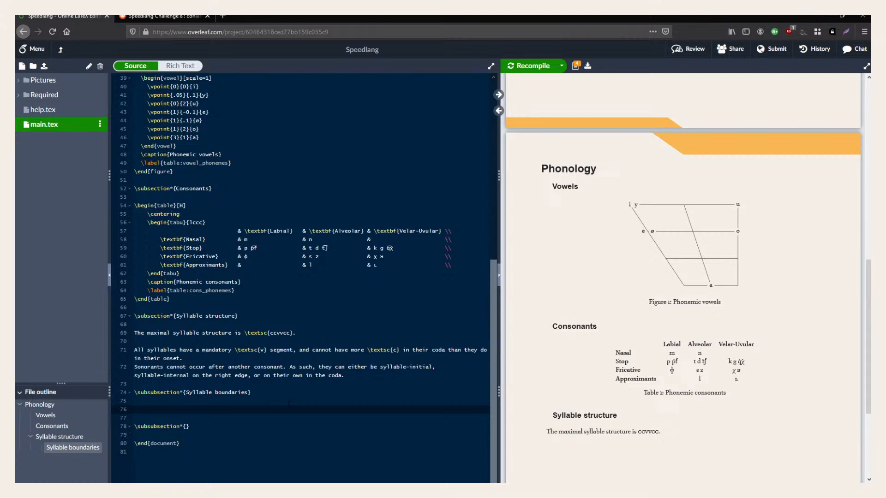
Write "Let us say we have two maximal syllables" as the start of the Syllable boundaries text.
{"action": "type", "text": "Let us say we have two max"}
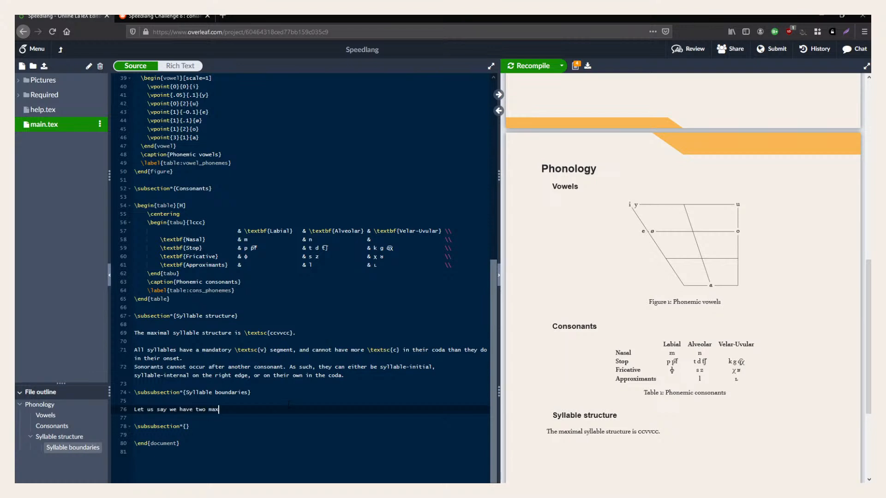
{"action": "type", "text": "imal syllables colliding"}
{"action": "key", "text": "ctrl+BackSpace"}
Move the Syllable boundaries heading and its text below the empty subsubsection.
{"action": "key", "text": "Up"}
{"action": "key", "text": "Up"}
{"action": "key", "text": "Up"}
{"action": "key", "text": "Return"}
{"action": "key", "text": "Return"}
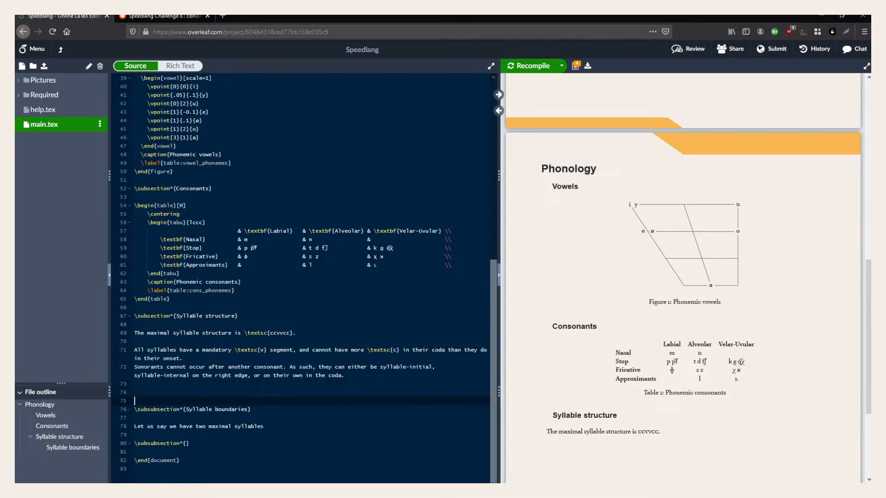
{"action": "key", "text": "Down"}
{"action": "key", "text": "shift+Down"}
{"action": "key", "text": "shift+Down"}
{"action": "key", "text": "shift+Down"}
{"action": "key", "text": "ctrl+c"}
{"action": "key", "text": "BackSpace"}
{"action": "key", "text": "Down"}
{"action": "key", "text": "Down"}
{"action": "key", "text": "ctrl+v"}
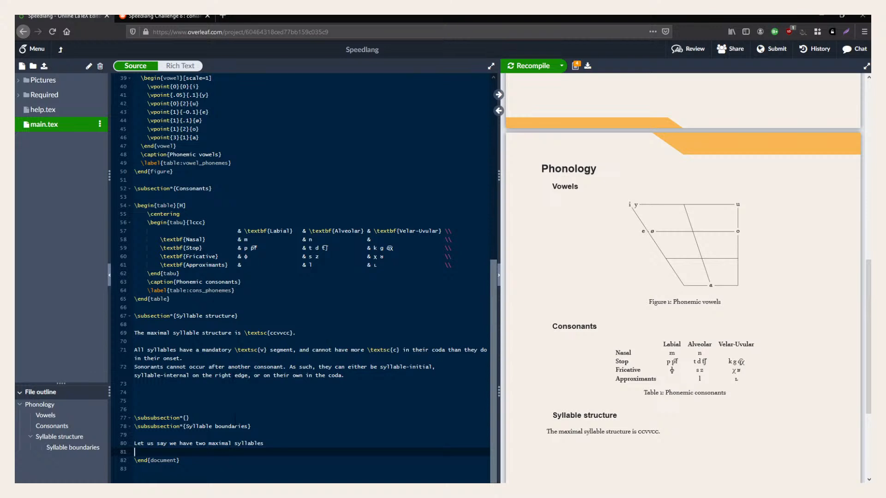
Separate the two subsubsection headings with blank lines and delete the surplus blank lines above the empty one.
{"action": "left_click", "coordinate": [235, 418]}
{"action": "key", "text": "Return"}
{"action": "key", "text": "Return"}
{"action": "left_click", "coordinate": [235, 392]}
{"action": "key", "text": "BackSpace"}
{"action": "key", "text": "BackSpace"}
{"action": "key", "text": "Delete"}
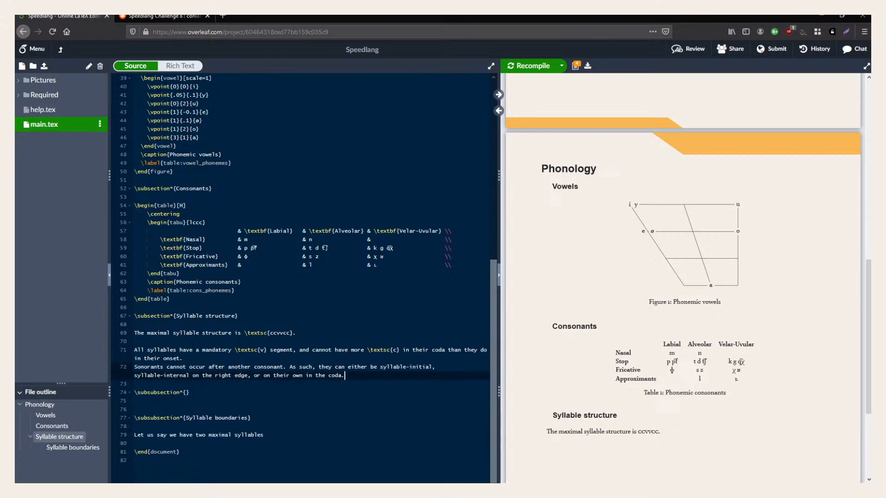
Title the empty subsubsection "Maximal onset principle" and add a body line beneath it.
{"action": "key", "text": "Down"}
{"action": "key", "text": "Down"}
{"action": "key", "text": "Left"}
{"action": "type", "text": "Maximal onse"}
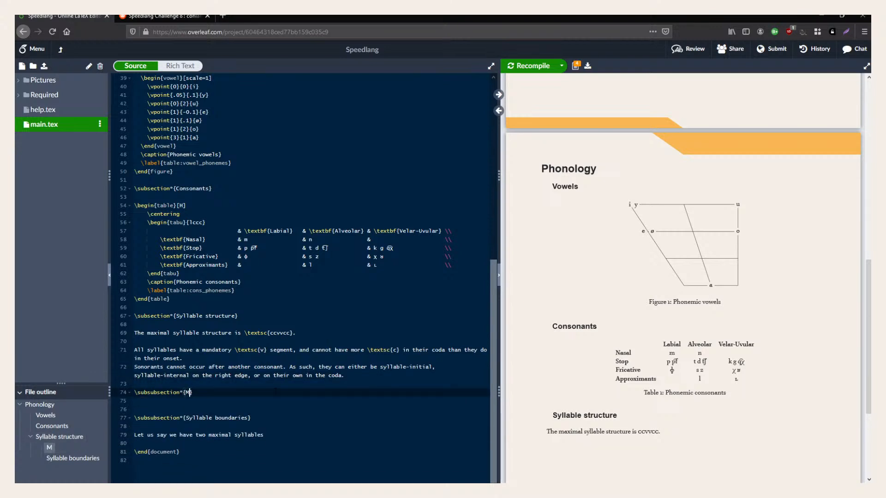
{"action": "type", "text": "t principle"}
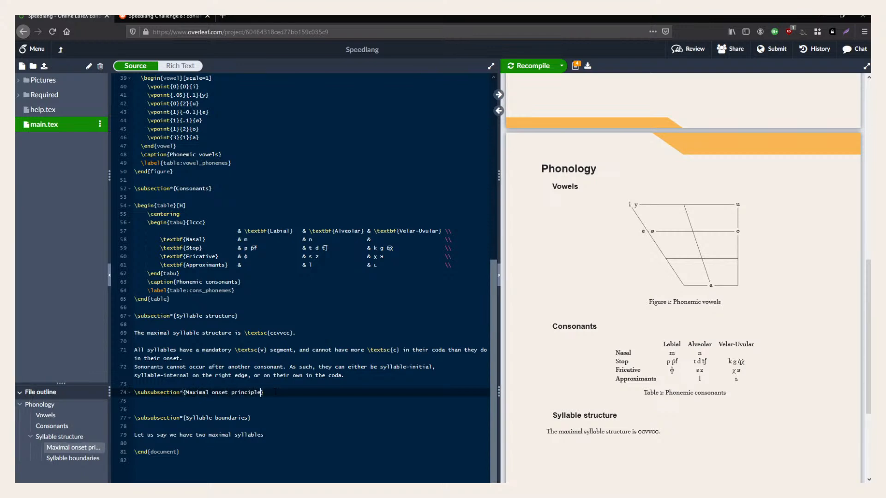
{"action": "key", "text": "Down"}
{"action": "key", "text": "Return"}
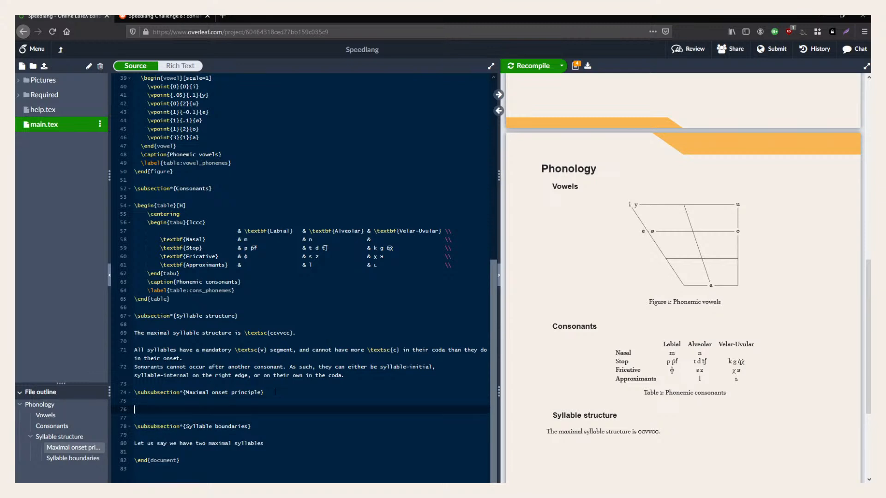
Begin the Maximal onset principle text with "If two syllables in a".
{"action": "type", "text": "If two syllables"}
{"action": "key", "text": "BackSpace"}
{"action": "type", "text": ", organ"}
{"action": "key", "text": "ctrl+BackSpace"}
{"action": "key", "text": "BackSpace"}
{"action": "type", "text": "in a "}
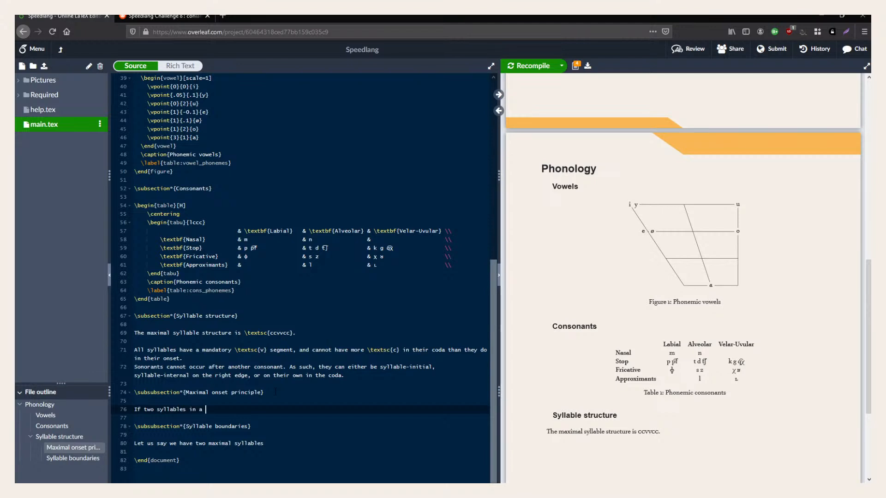
Continue the sentence with "word can be represented as σ.σ", correcting the misspelled "can".
{"action": "type", "text": "word cna be r"}
{"action": "type", "text": "epresented as"}
{"action": "type", "text": "o"}
{"action": "type", "text": ".σ"}
{"action": "key", "text": "Left"}
{"action": "key", "text": "ctrl+Left"}
{"action": "key", "text": "ctrl+Left"}
{"action": "key", "text": "ctrl+Left"}
{"action": "key", "text": "ctrl+Left"}
{"action": "key", "text": "Right"}
{"action": "key", "text": "Delete"}
{"action": "key", "text": "Right"}
{"action": "type", "text": "n"}
{"action": "key", "text": "ctrl+Right"}
{"action": "key", "text": "ctrl+Right"}
Expand the syllable notation in the Maximal onset principle sentence to (σcc)(ccσ).
{"action": "type", "text": "["}
{"action": "key", "text": "Right"}
{"action": "type", "text": "cc"}
{"action": "key", "text": "Left"}
{"action": "key", "text": "Left"}
{"action": "key", "text": "Left"}
{"action": "key", "text": "BackSpace"}
{"action": "key", "text": "Right"}
{"action": "key", "text": "Right"}
{"action": "key", "text": "Right"}
{"action": "type", "text": ")"}
{"action": "key", "text": "Right"}
{"action": "key", "text": "BackSpace"}
{"action": "type", "text": "(cc"}
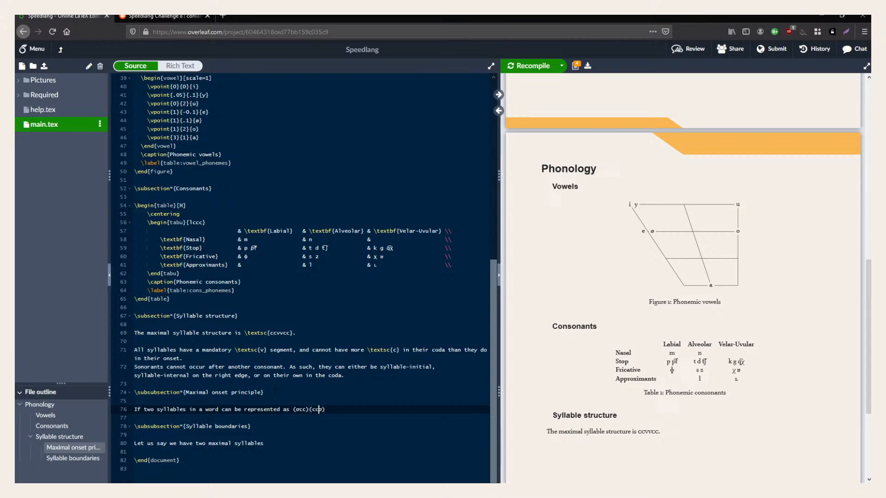
{"action": "type", "text": "\\subs"}
{"action": "key", "text": "BackSpace"}
{"action": "key", "text": "BackSpace"}
{"action": "key", "text": "BackSpace"}
{"action": "key", "text": "BackSpace"}
{"action": "key", "text": "BackSpace"}
Rewrite the two-syllable notation in the Maximal onset principle sentence as (-cc)(v).
{"action": "left_click", "coordinate": [326, 410]}
{"action": "double_click", "coordinate": [301, 410]}
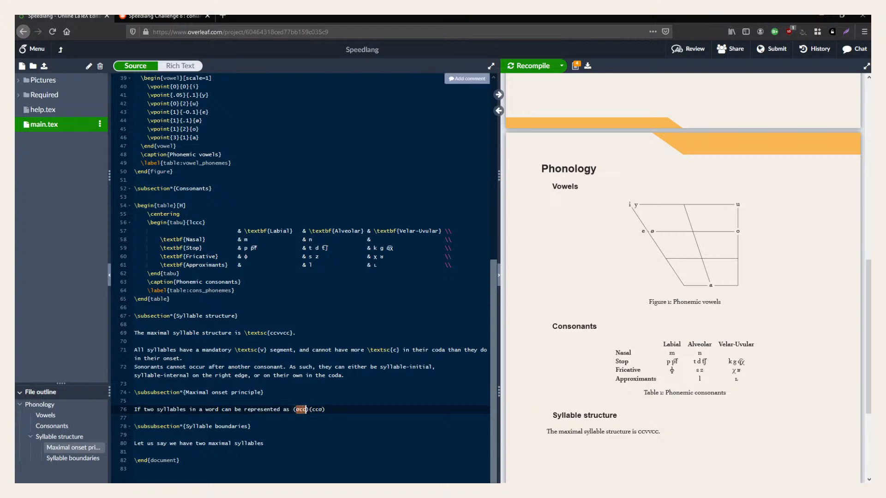
{"action": "double_click", "coordinate": [315, 410]}
{"action": "left_click", "coordinate": [355, 410]}
{"action": "key", "text": "Left"}
{"action": "key", "text": "Left"}
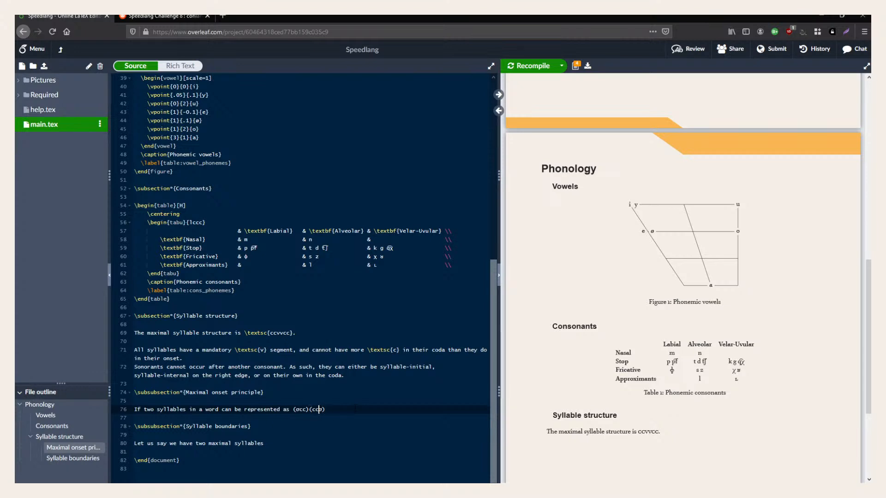
{"action": "key", "text": "BackSpace"}
{"action": "key", "text": "BackSpace"}
{"action": "type", "text": "V"}
{"action": "key", "text": "Left"}
{"action": "key", "text": "Left"}
{"action": "key", "text": "Left"}
{"action": "key", "text": "Left"}
{"action": "key", "text": "Left"}
{"action": "key", "text": "BackSpace"}
{"action": "type", "text": "-"}
{"action": "type", "text": "exts"}
{"action": "key", "text": "BackSpace"}
{"action": "key", "text": "BackSpace"}
{"action": "key", "text": "BackSpace"}
{"action": "key", "text": "BackSpace"}
{"action": "key", "text": "BackSpace"}
{"action": "type", "text": "ext"}
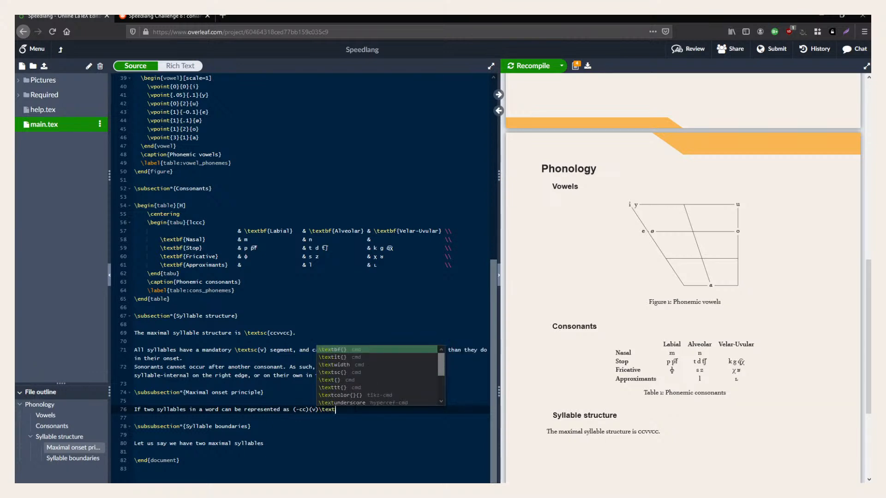
{"action": "type", "text": "s"}
{"action": "key", "text": "Down"}
{"action": "key", "text": "Down"}
{"action": "key", "text": "Down"}
{"action": "key", "text": "Down"}
{"action": "key", "text": "BackSpace"}
{"action": "key", "text": "BackSpace"}
{"action": "key", "text": "BackSpace"}
{"action": "key", "text": "BackSpace"}
{"action": "key", "text": "BackSpace"}
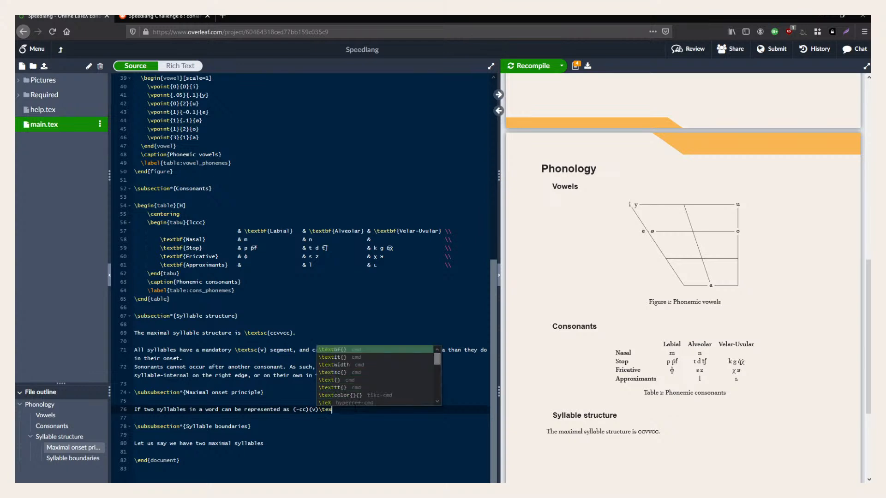
{"action": "key", "text": "BackSpace"}
Complete the sentence after (-cc)(v) with ", the coda of the first syllable is maximally attributed to the onset of the next one.".
{"action": "key", "text": "Left"}
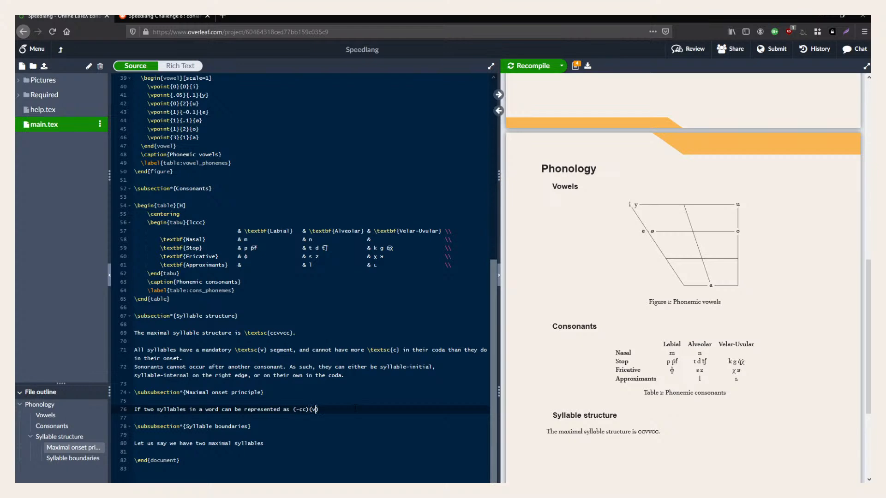
{"action": "key", "text": "Right"}
{"action": "type", "text": ", the coda of the first syllable is m"}
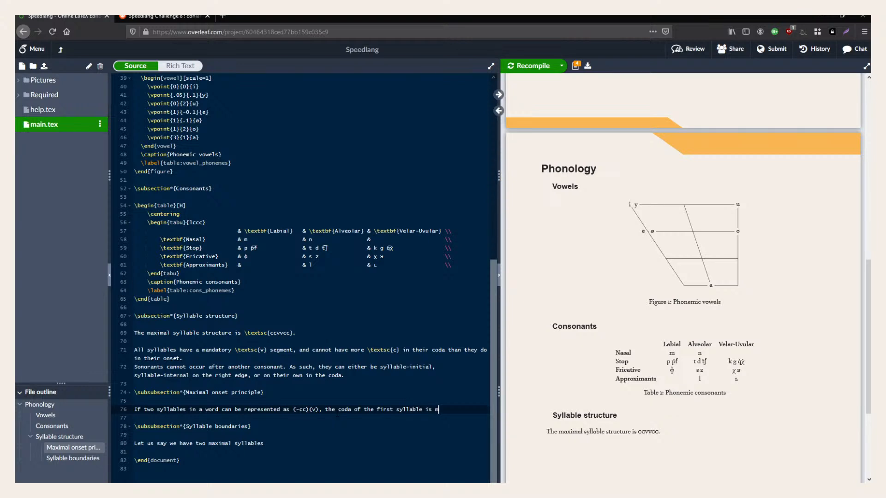
{"action": "type", "text": "aximally attributed to the o"}
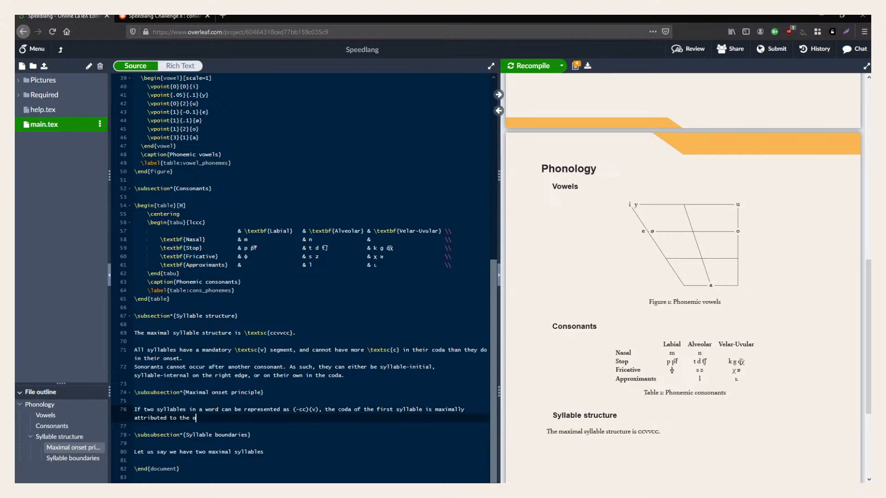
{"action": "type", "text": "nset of the next one,."}
Start a new line below that sentence with ""maximally" here means that".
{"action": "key", "text": "Return"}
{"action": "type", "text": "\"maximally\" here means"}
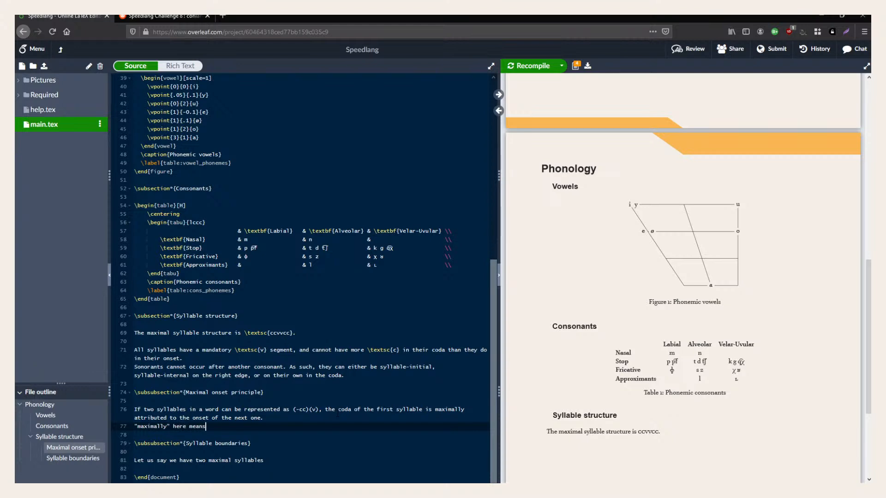
{"action": "type", "text": " that it cannot"}
{"action": "key", "text": "ctrl+BackSpace"}
{"action": "key", "text": "ctrl+BackSpace"}
{"action": "type", "text": "consonants that wo"}
{"action": "key", "text": "BackSpace"}
{"action": "key", "text": "BackSpace"}
{"action": "key", "text": "BackSpace"}
{"action": "key", "text": "BackSpace"}
{"action": "key", "text": "BackSpace"}
{"action": "key", "text": "BackSpace"}
{"action": "key", "text": "BackSpace"}
{"action": "key", "text": "BackSpace"}
{"action": "key", "text": "BackSpace"}
{"action": "key", "text": "BackSpace"}
{"action": "key", "text": "BackSpace"}
{"action": "key", "text": "BackSpace"}
{"action": "key", "text": "BackSpace"}
{"action": "key", "text": "BackSpace"}
{"action": "key", "text": "BackSpace"}
{"action": "key", "text": "BackSpace"}
{"action": "key", "text": "BackSpace"}
{"action": "key", "text": "BackSpace"}
{"action": "key", "text": "BackSpace"}
Finish the line with "it cannot be attributed if it breaks any other rule of syllable formation." and recompile the document.
{"action": "type", "text": "it cannot b"}
{"action": "type", "text": "e attributed if "}
{"action": "type", "text": "it breaks any o"}
{"action": "type", "text": "f"}
{"action": "key", "text": "BackSpace"}
{"action": "type", "text": "ther rule of s"}
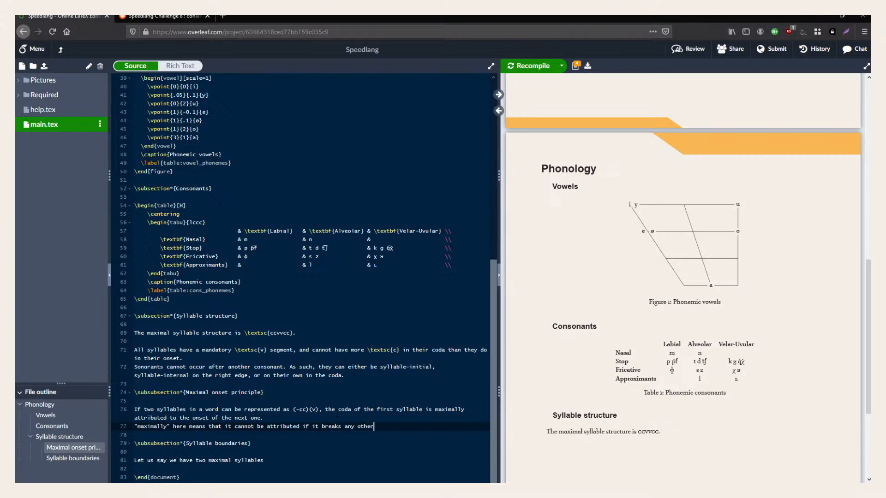
{"action": "type", "text": "yllable formation."}
{"action": "key", "text": "ctrl+s"}
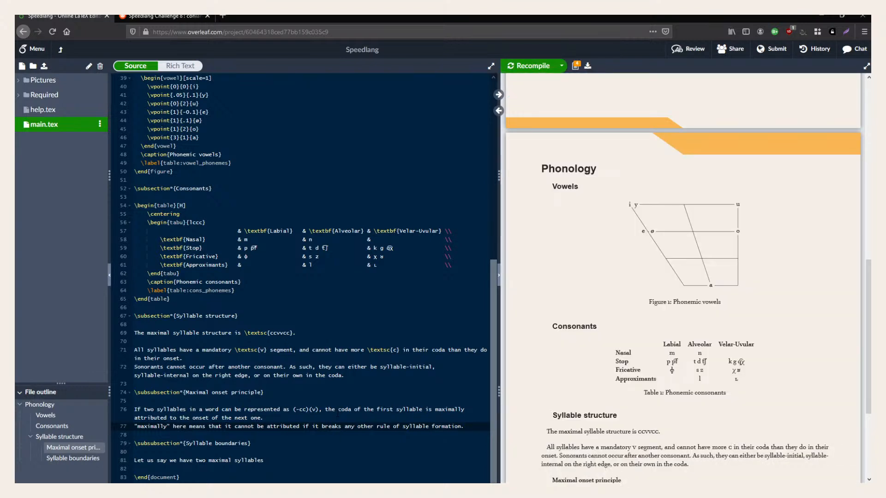
Add seven blank lines below the Syllable boundaries text and return to the end of "Let us say we have two maximal syllables".
{"action": "triple_click", "coordinate": [264, 460]}
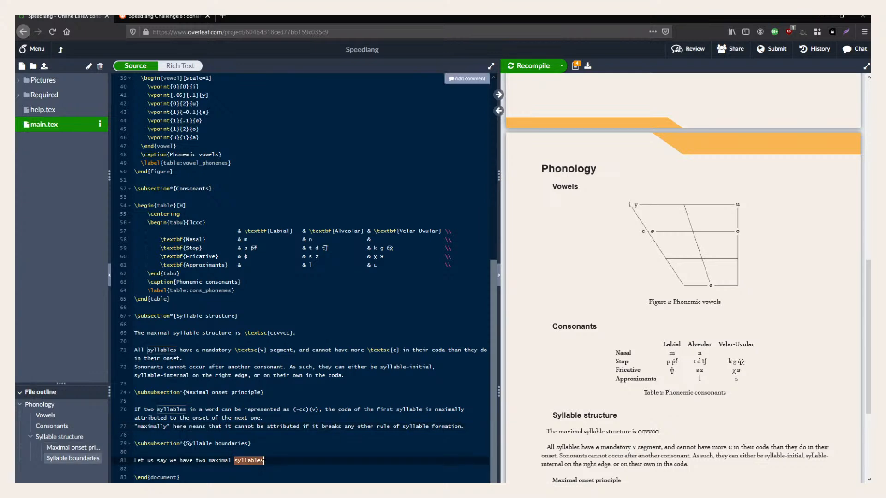
{"action": "scroll", "coordinate": [265, 415], "scroll_direction": "down", "scroll_amount": 2}
{"action": "left_click", "coordinate": [264, 407]}
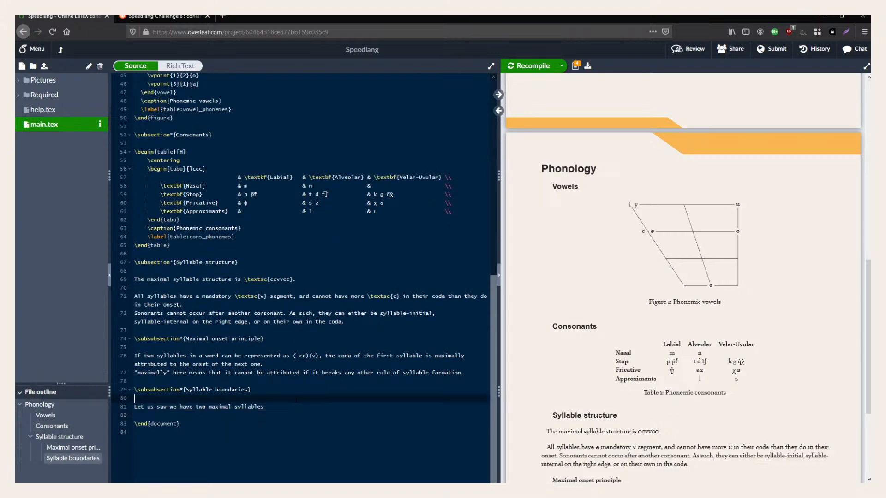
{"action": "key", "text": "Return"}
{"action": "key", "text": "Return"}
{"action": "key", "text": "Return"}
{"action": "key", "text": "Return"}
{"action": "key", "text": "Return"}
{"action": "key", "text": "Return"}
{"action": "key", "text": "Return"}
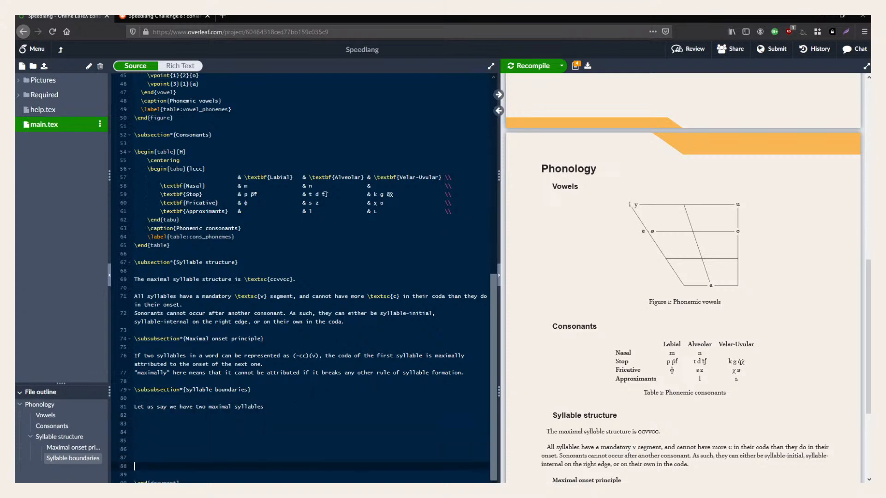
{"action": "left_click", "coordinate": [306, 406]}
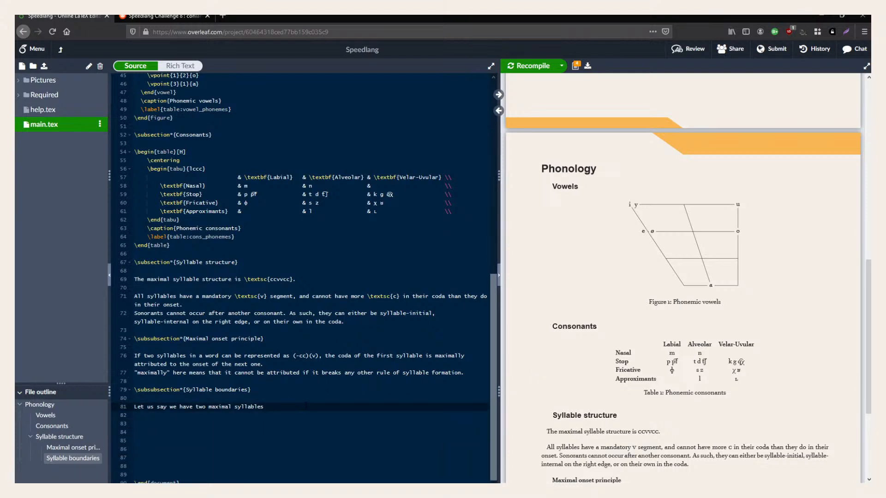
Switch to the Reddit post on Speedlang Challenge 8 to check its address and requirements, and return to the Overleaf project.
{"action": "left_click", "coordinate": [163, 16]}
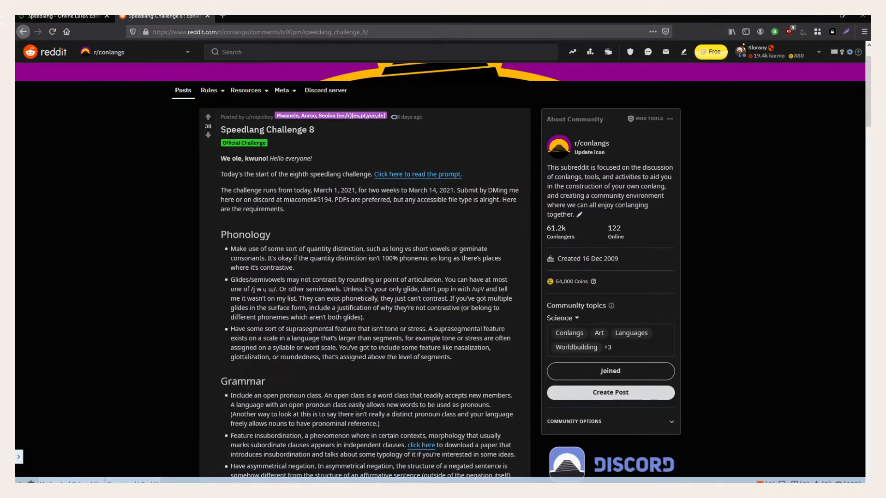
{"action": "left_click", "coordinate": [280, 32]}
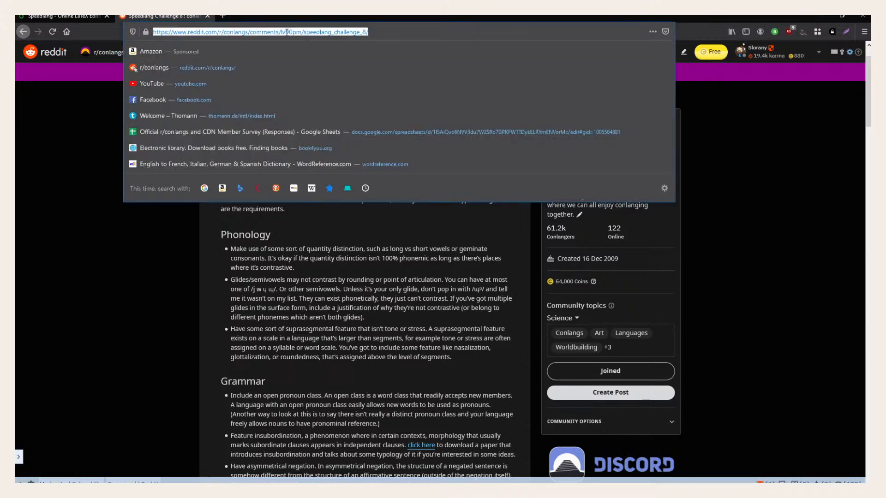
{"action": "left_click", "coordinate": [288, 277]}
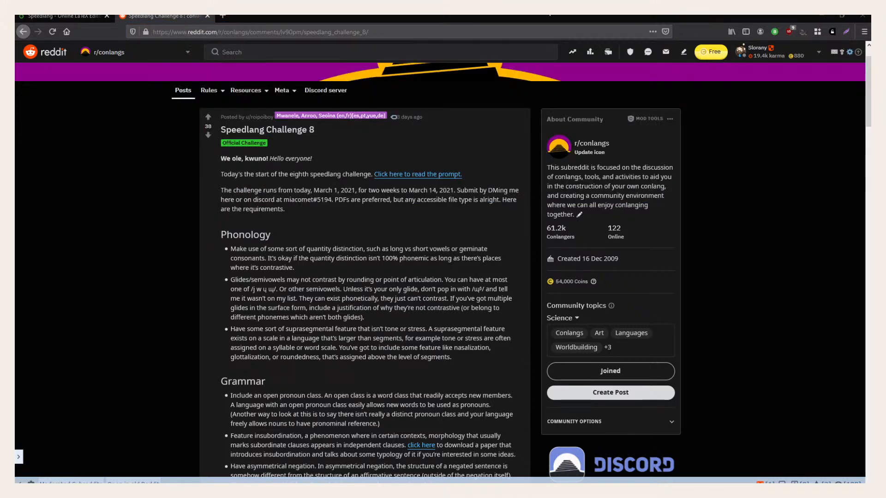
{"action": "left_click", "coordinate": [73, 16]}
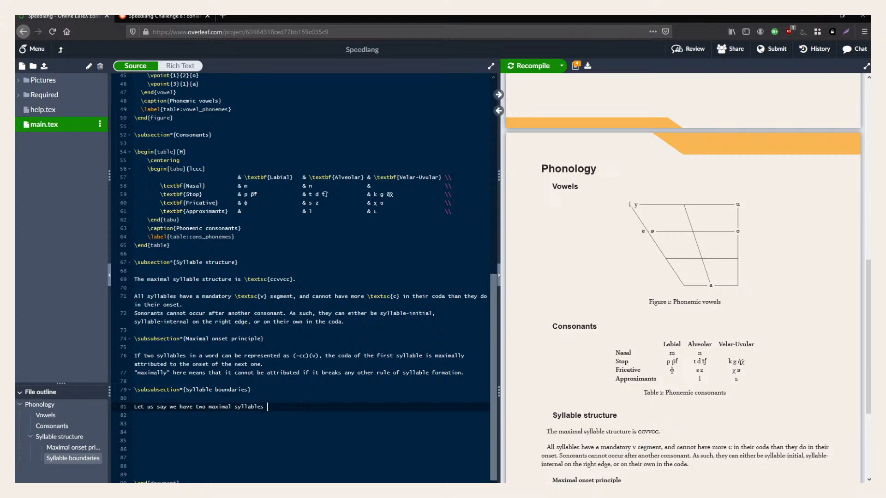
Complete the Syllable boundaries sentence with "adjacent to each other, such that (ccvvcc)(ccvvcc).".
{"action": "scroll", "coordinate": [307, 408], "scroll_direction": "down", "scroll_amount": 2}
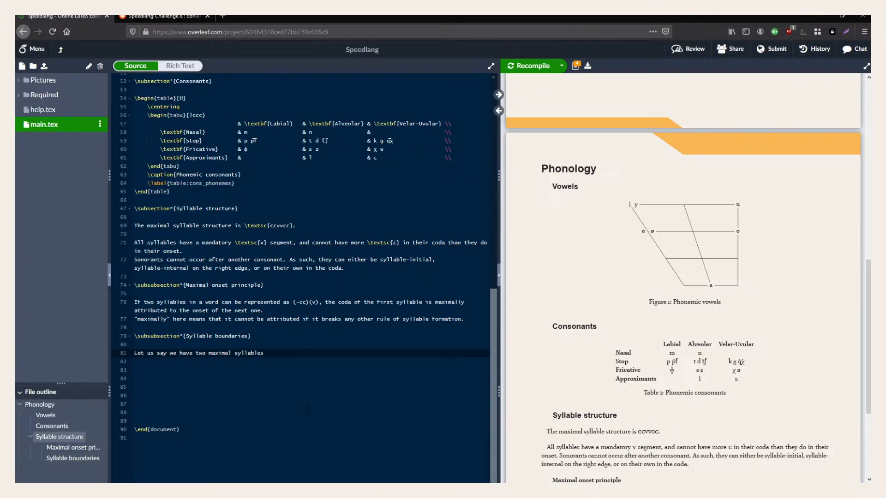
{"action": "type", "text": "adjacent to each other, such that (ccvvcc)(ccvvcc)."}
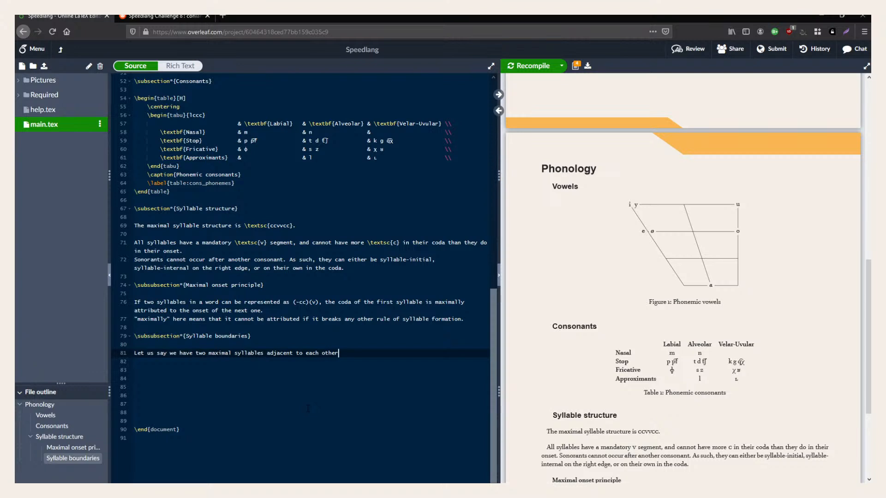
{"action": "type", "text": ", such that (ccvvcc)(ccvvcc)"}
Add a separate paragraph reading "Several things then occur:" with a blank line below it.
{"action": "key", "text": "Return"}
{"action": "key", "text": "Return"}
{"action": "type", "text": "Seve"}
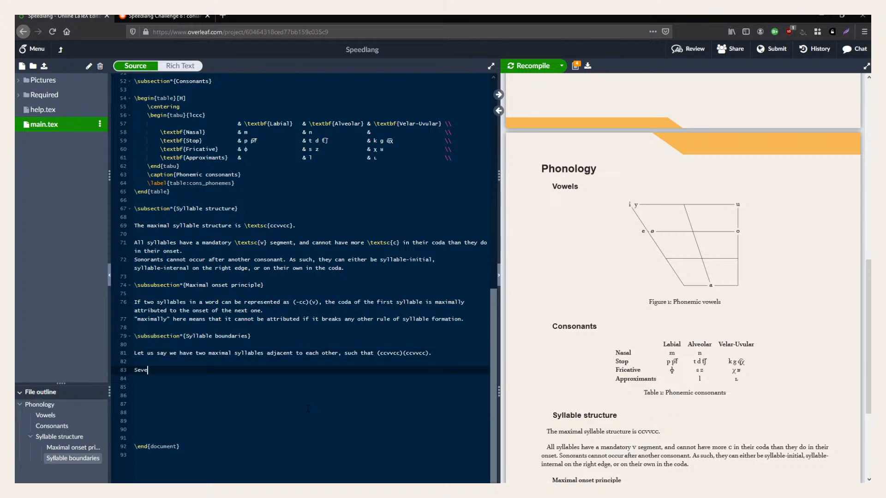
{"action": "type", "text": "ral things occur"}
{"action": "type", "text": "then"}
{"action": "key", "text": "End"}
{"action": "type", "text": ":"}
{"action": "key", "text": "Return"}
{"action": "key", "text": "Return"}
Insert an itemize environment below "Several things then occur:".
{"action": "type", "text": "\\item"}
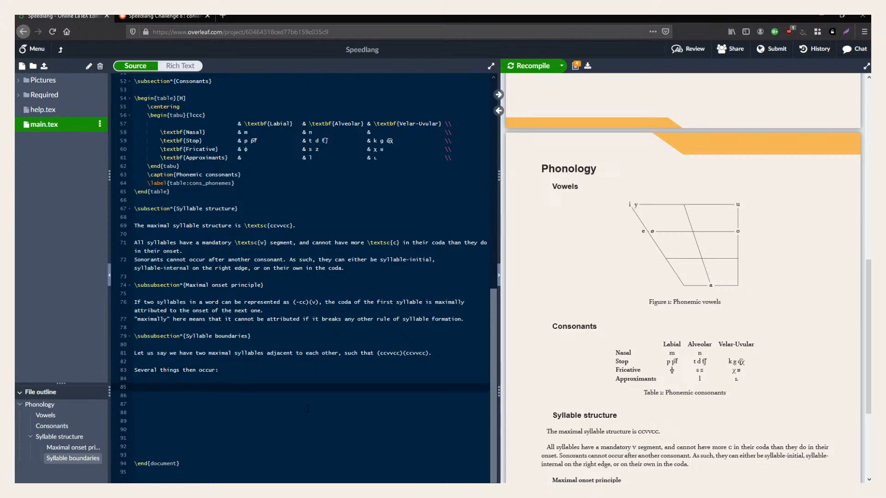
{"action": "type", "text": "i"}
{"action": "key", "text": "BackSpace"}
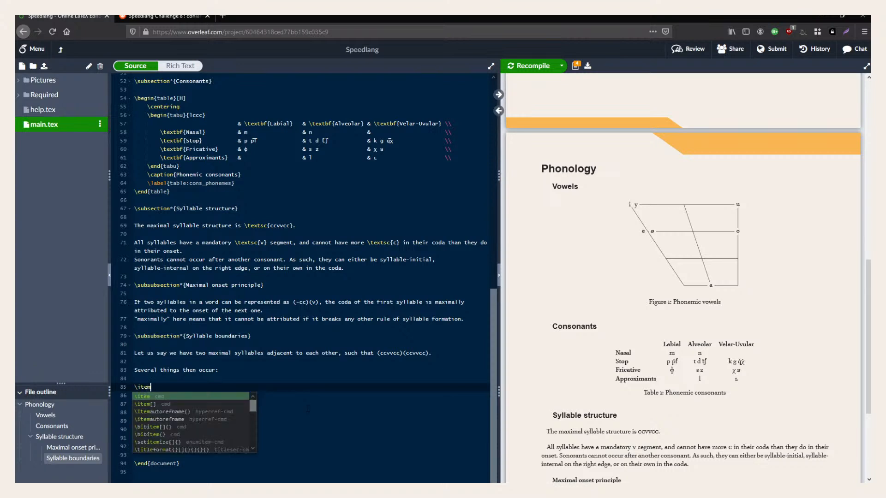
{"action": "type", "text": "iz"}
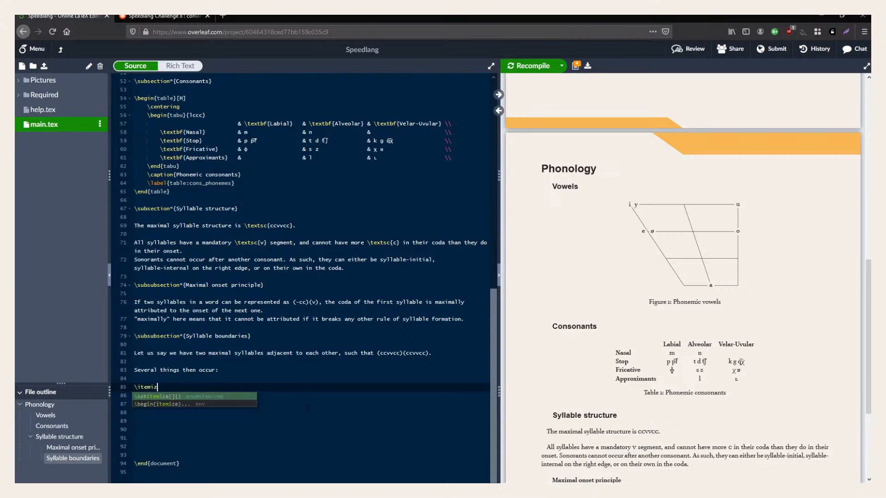
{"action": "key", "text": "Return"}
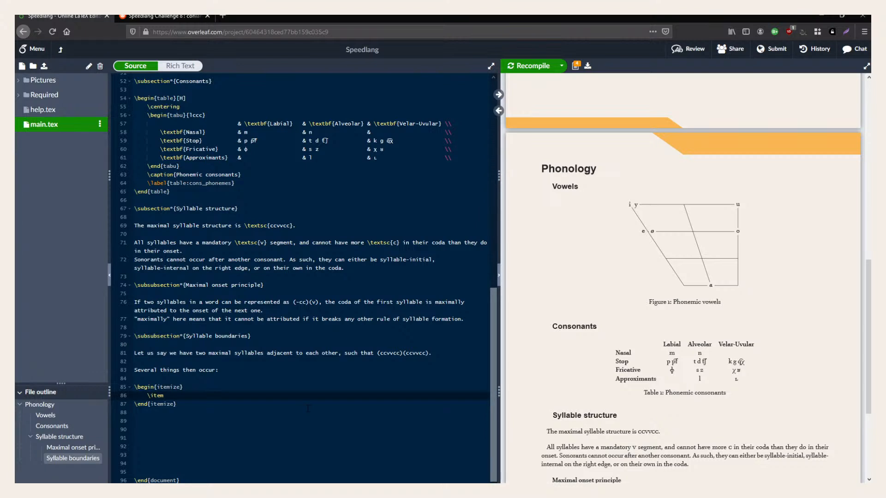
Replace the itemize environment with an enumerate environment and delete the leftover \item and \end{itemize} lines.
{"action": "key", "text": "Up"}
{"action": "key", "text": "Right"}
{"action": "key", "text": "Right"}
{"action": "key", "text": "Right"}
{"action": "key", "text": "Right"}
{"action": "key", "text": "ctrl+BackSpace"}
{"action": "type", "text": "enumerate"}
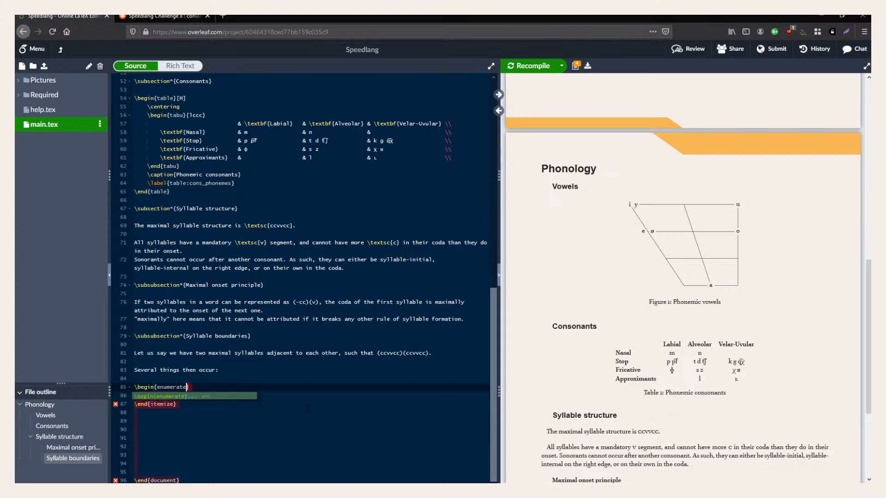
{"action": "key", "text": "Return"}
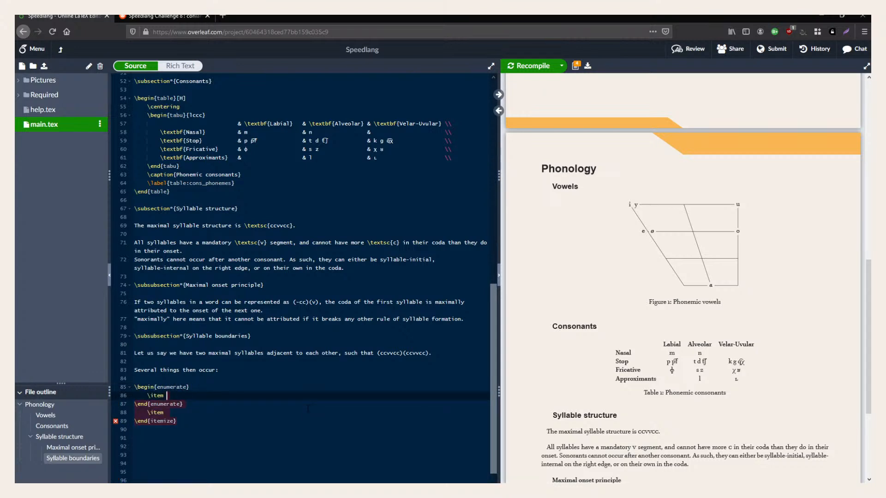
{"action": "left_click_drag", "start_coordinate": [237, 420], "coordinate": [134, 413]}
{"action": "key", "text": "BackSpace"}
{"action": "left_click", "coordinate": [167, 396]}
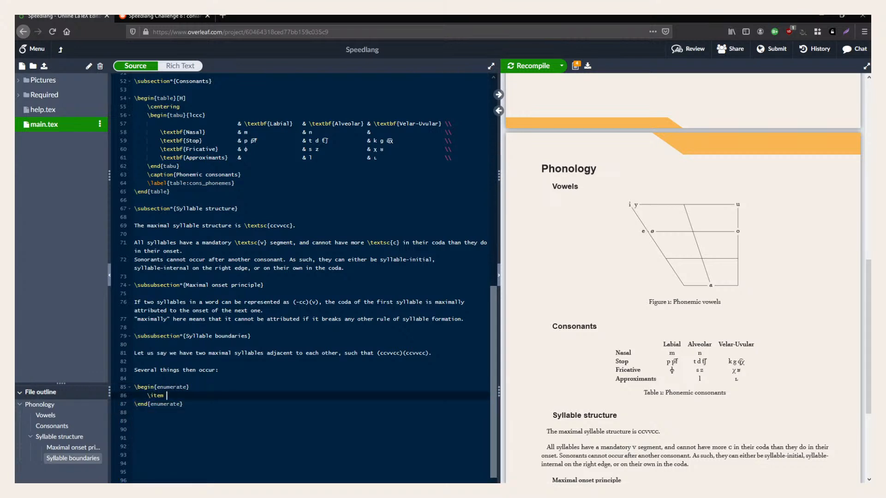
Add three more \item lines to the enumerate environment under "Several things then occur:".
{"action": "key", "text": "Return"}
{"action": "type", "text": "\\item"}
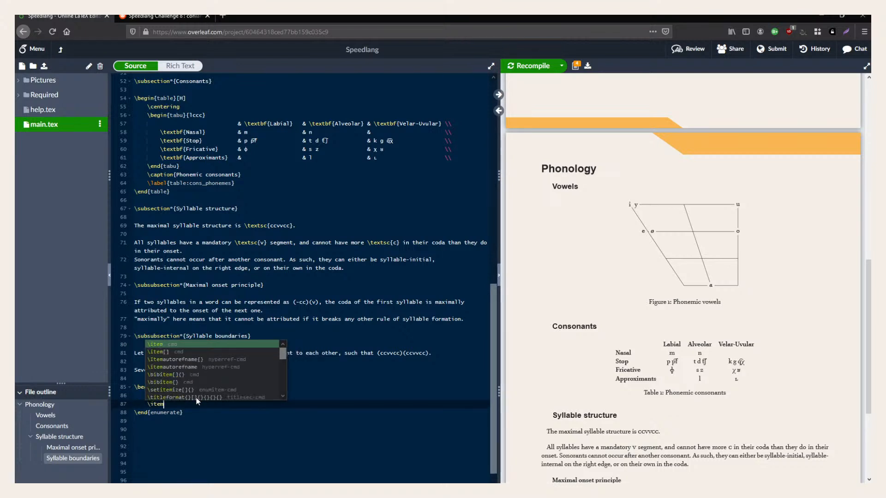
{"action": "key", "text": "Return"}
{"action": "type", "text": "\\item"}
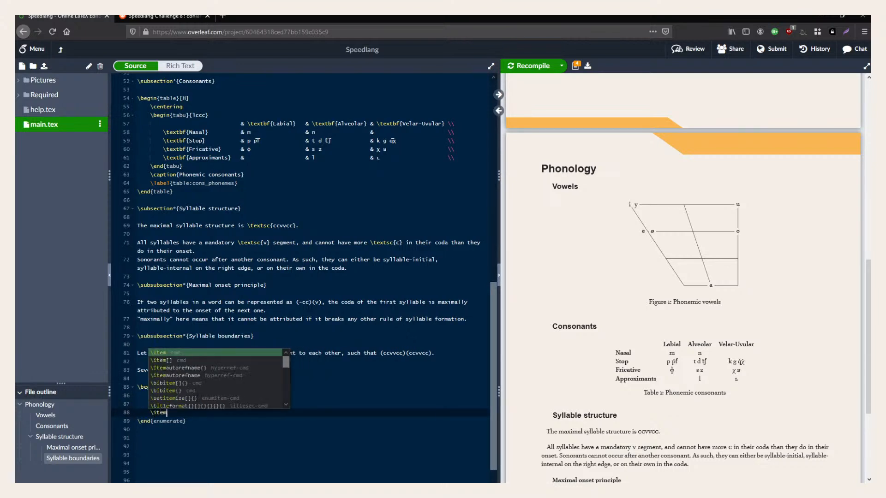
{"action": "key", "text": "Return"}
{"action": "type", "text": "\\item"}
{"action": "key", "text": "Return"}
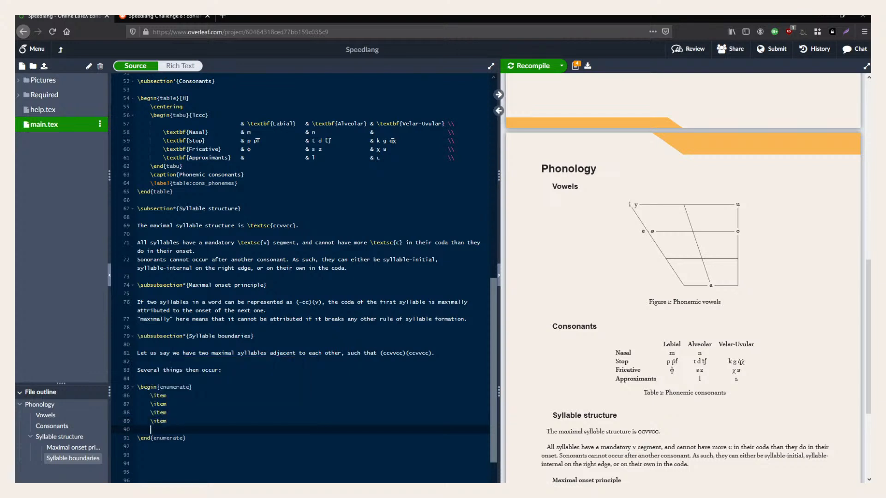
{"action": "key", "text": "BackSpace"}
{"action": "key", "text": "BackSpace"}
Insert tab spacing after the empty \item commands in the enumerate list.
{"action": "key", "text": "Up"}
{"action": "key", "text": "Up"}
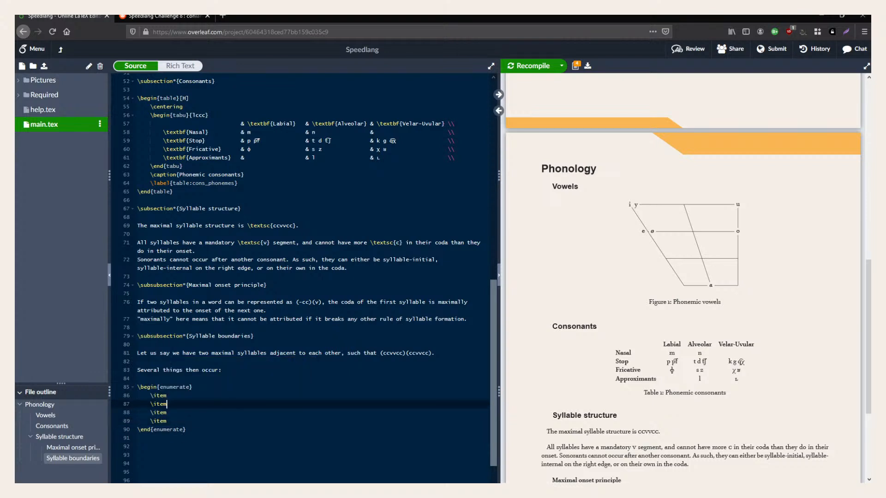
{"action": "key", "text": "Up"}
{"action": "key", "text": "Tab"}
{"action": "key", "text": "Down"}
{"action": "key", "text": "Tab"}
{"action": "key", "text": "Down"}
{"action": "key", "text": "Down"}
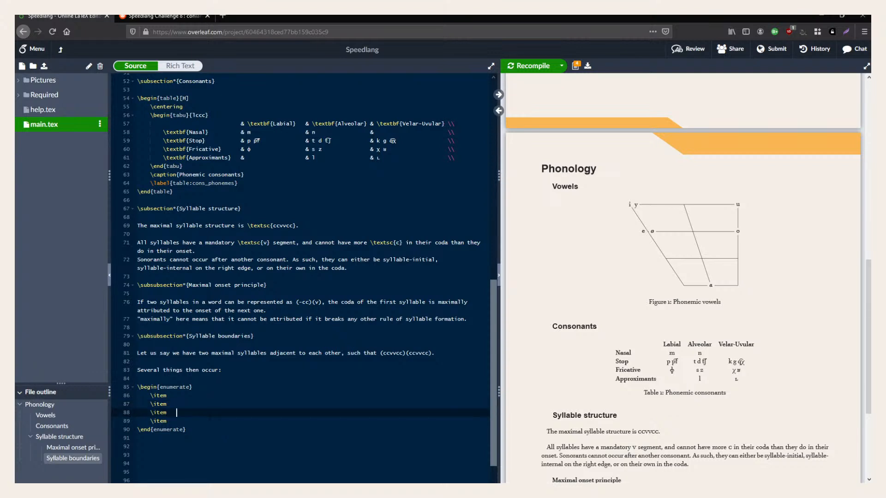
{"action": "key", "text": "Up"}
{"action": "key", "text": "Up"}
{"action": "key", "text": "Up"}
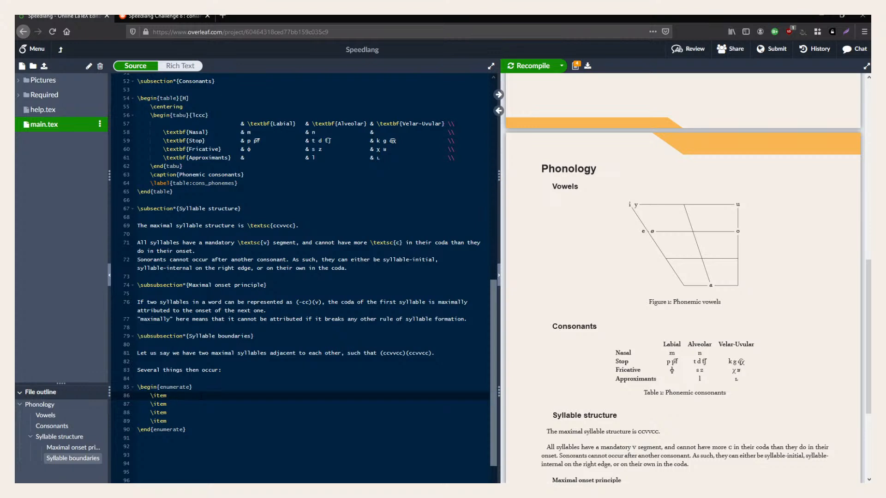
Write in the first item: "sounds at the edges of the syllables assimilate to the one of the two that is highest in the sonority hierarchy".
{"action": "type", "text": "All"}
{"action": "key", "text": "BackSpace"}
{"action": "key", "text": "BackSpace"}
{"action": "key", "text": "BackSpace"}
{"action": "key", "text": "BackSpace"}
{"action": "type", "text": "soudns at the edges of the syllables "}
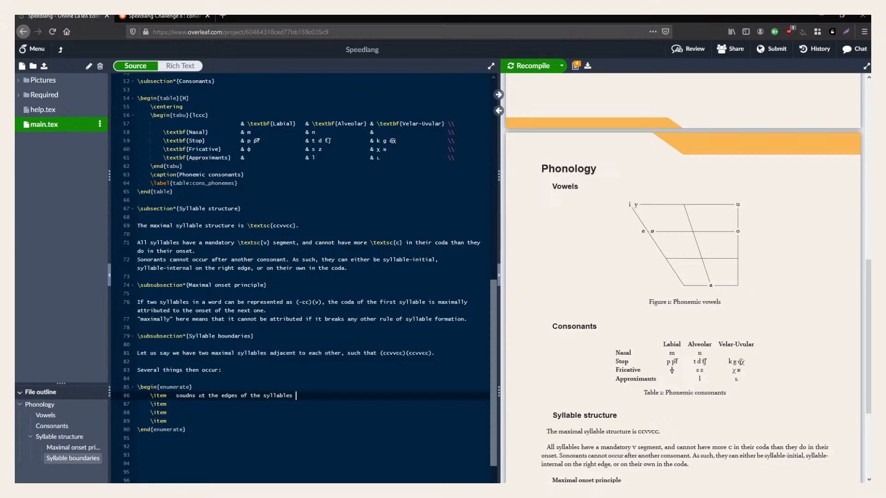
{"action": "type", "text": "assimilate to the one of the two that is highest in the sonority hiear"}
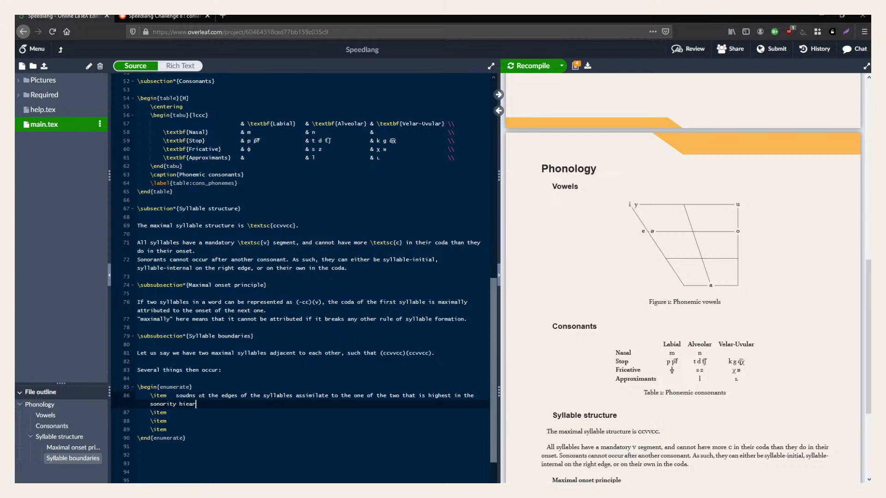
{"action": "key", "text": "BackSpace"}
{"action": "key", "text": "BackSpace"}
{"action": "type", "text": "rarchy"}
{"action": "left_click", "coordinate": [193, 396]}
{"action": "key", "text": "BackSpace"}
{"action": "key", "text": "Left"}
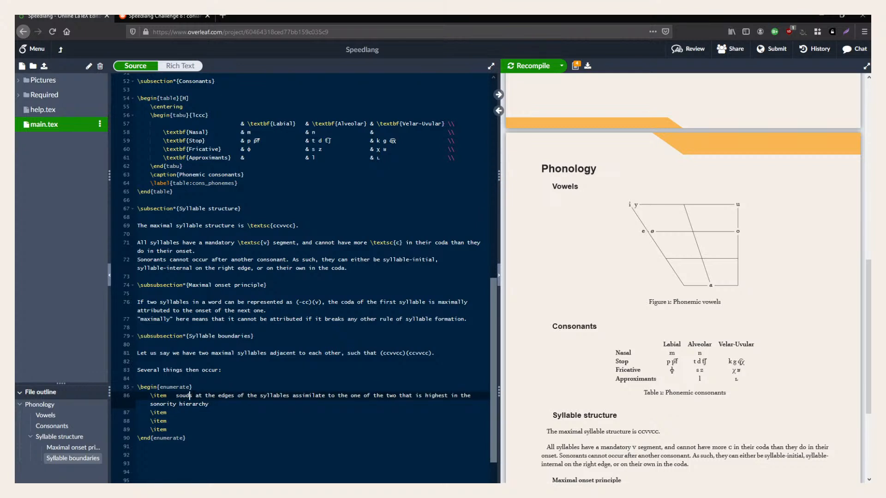
{"action": "type", "text": "n"}
{"action": "left_click", "coordinate": [177, 413]}
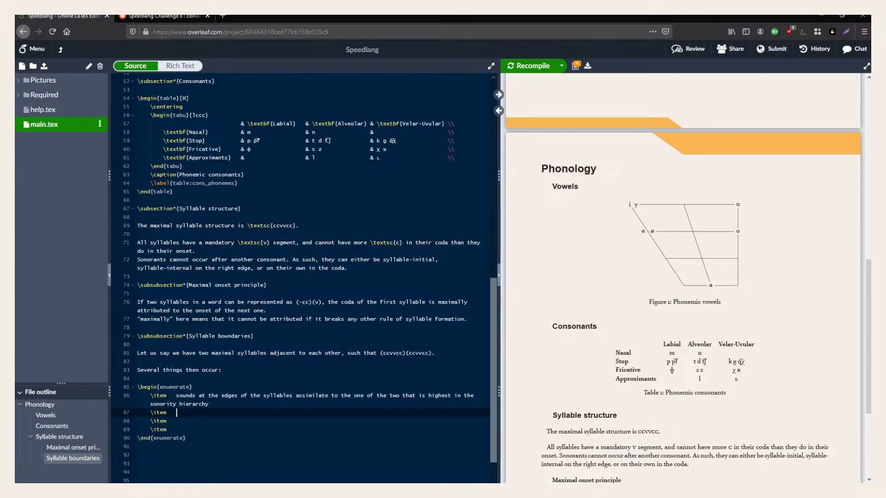
{"action": "left_click", "coordinate": [243, 435]}
{"action": "left_click", "coordinate": [216, 411]}
{"action": "left_click", "coordinate": [218, 379]}
{"action": "key", "text": "Up"}
{"action": "key", "text": "Down"}
{"action": "key", "text": "Return"}
{"action": "key", "text": "Return"}
{"action": "key", "text": "Up"}
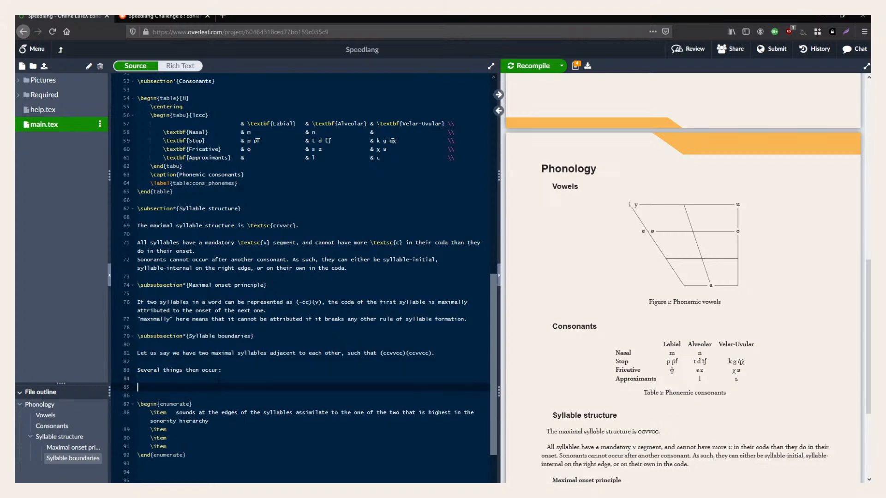
{"action": "type", "text": "\\subsub"}
{"action": "key", "text": "BackSpace"}
{"action": "key", "text": "BackSpace"}
{"action": "key", "text": "BackSpace"}
{"action": "key", "text": "BackSpace"}
{"action": "key", "text": "BackSpace"}
{"action": "key", "text": "BackSpace"}
{"action": "key", "text": "BackSpace"}
{"action": "type", "text": "\\subsub"}
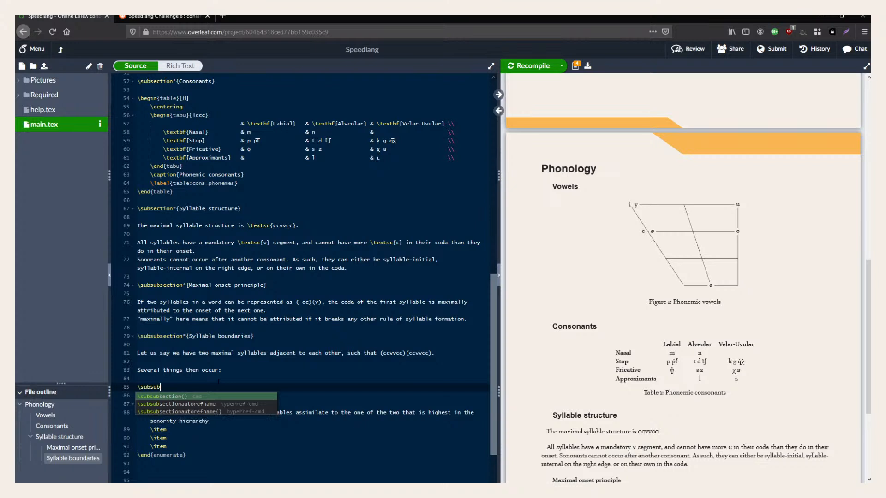
{"action": "key", "text": "BackSpace"}
{"action": "key", "text": "BackSpace"}
{"action": "key", "text": "BackSpace"}
{"action": "key", "text": "BackSpace"}
{"action": "key", "text": "BackSpace"}
{"action": "key", "text": "BackSpace"}
{"action": "key", "text": "BackSpace"}
{"action": "key", "text": "BackSpace"}
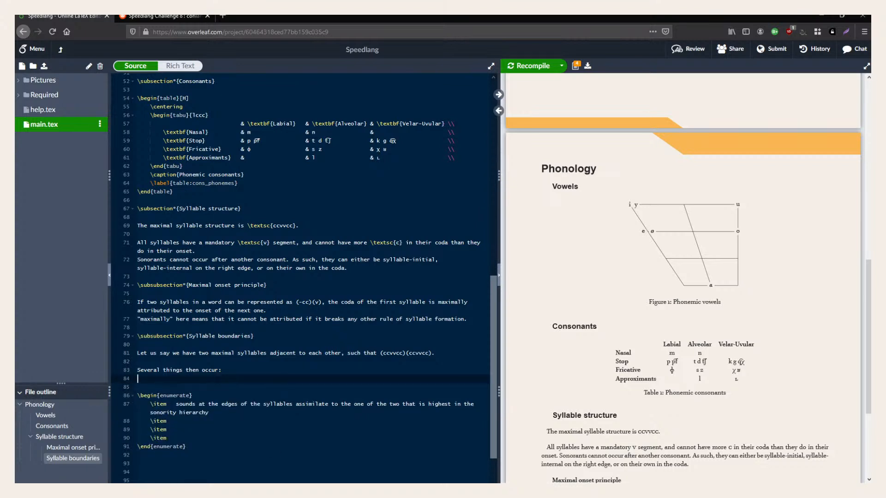
{"action": "key", "text": "BackSpace"}
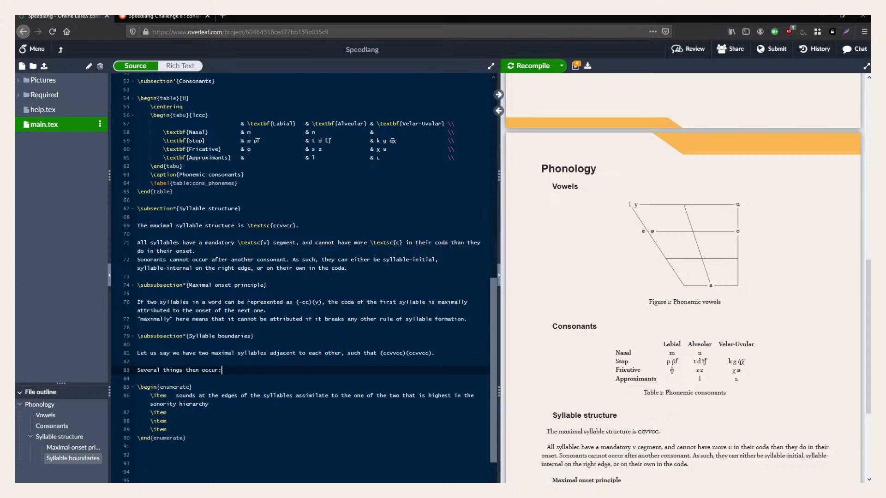
Replace \begin{enumerate} and the first \item with a \paragraph{ command directly before the sentence about sounds at syllable edges.
{"action": "left_click", "coordinate": [237, 414]}
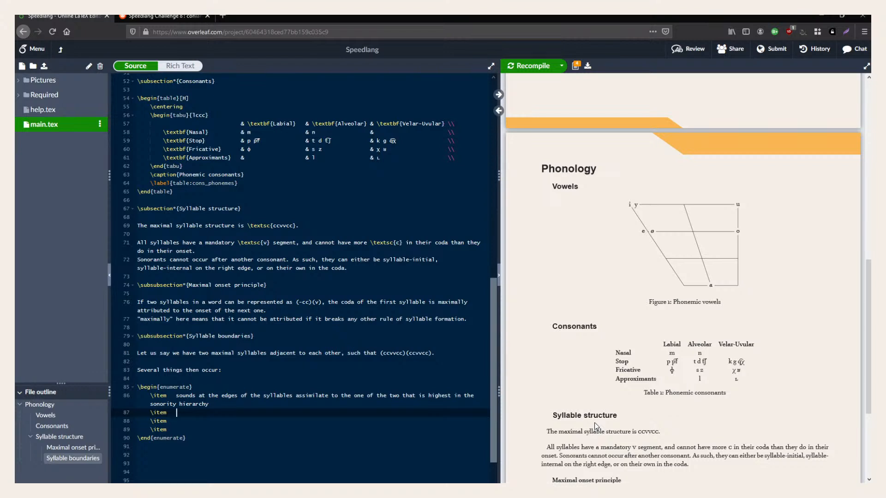
{"action": "left_click", "coordinate": [351, 353]}
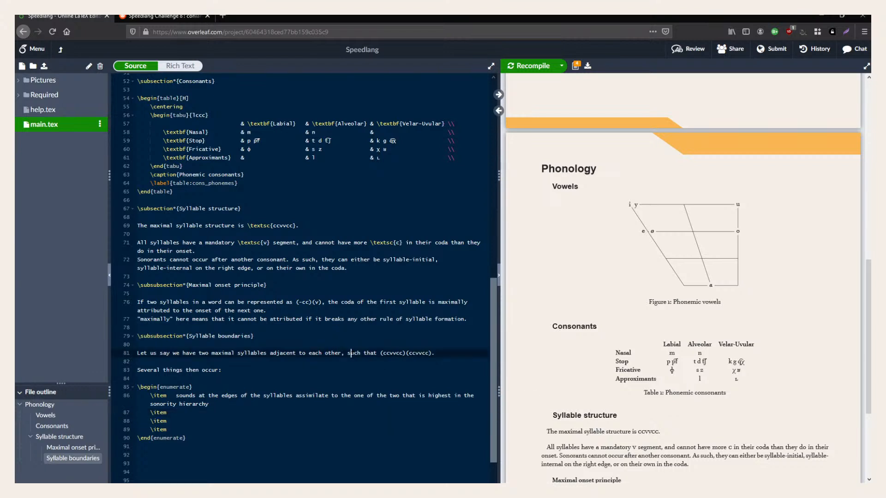
{"action": "scroll", "coordinate": [601, 319], "scroll_direction": "down", "scroll_amount": 3}
{"action": "left_click", "coordinate": [342, 369]}
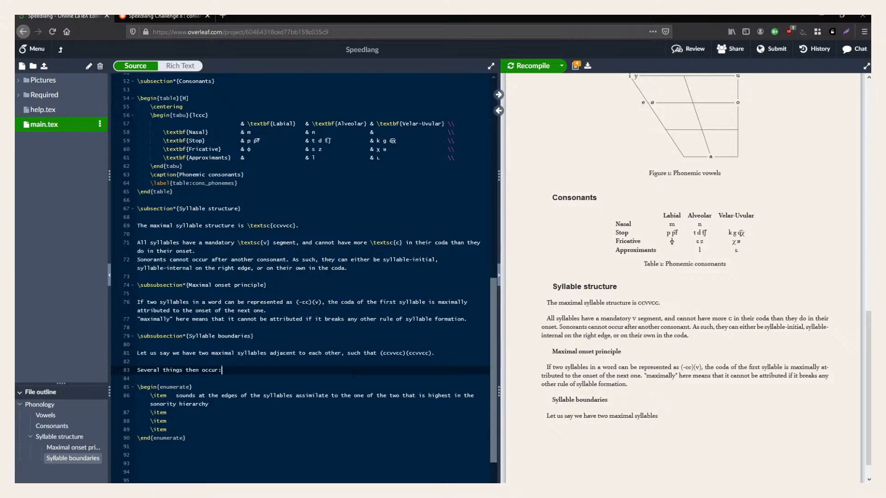
{"action": "left_click_drag", "start_coordinate": [174, 395], "coordinate": [137, 387]}
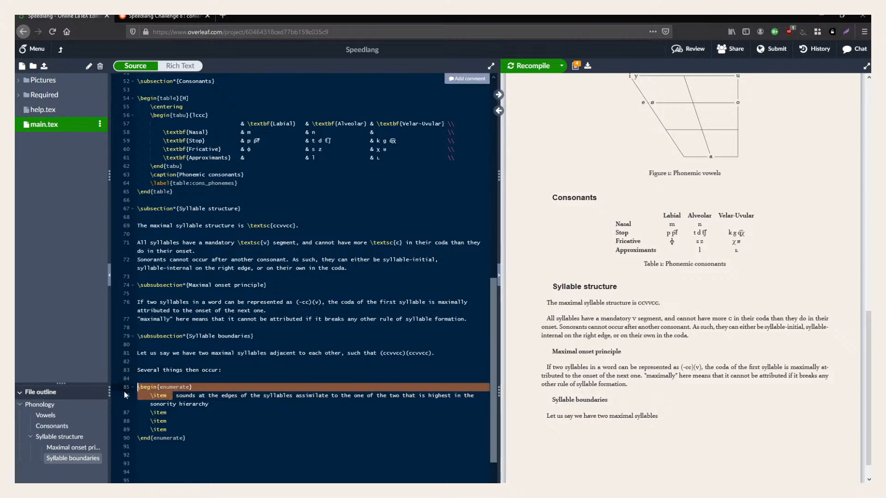
{"action": "key", "text": "BackSpace"}
{"action": "type", "text": "\\paragraph"}
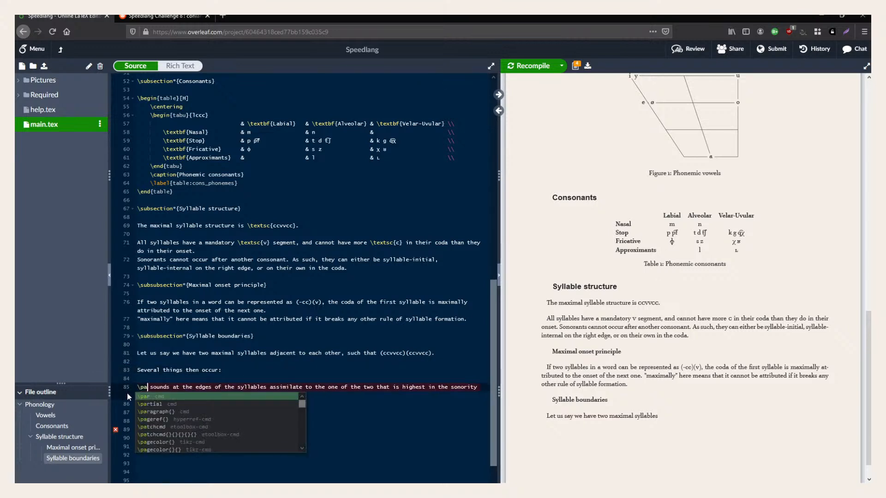
{"action": "key", "text": "Return"}
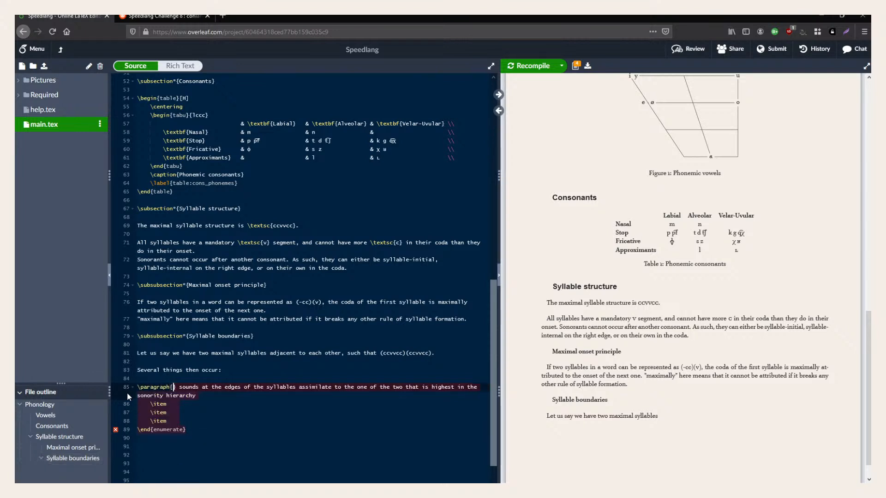
{"action": "key", "text": "Delete"}
{"action": "key", "text": "Delete"}
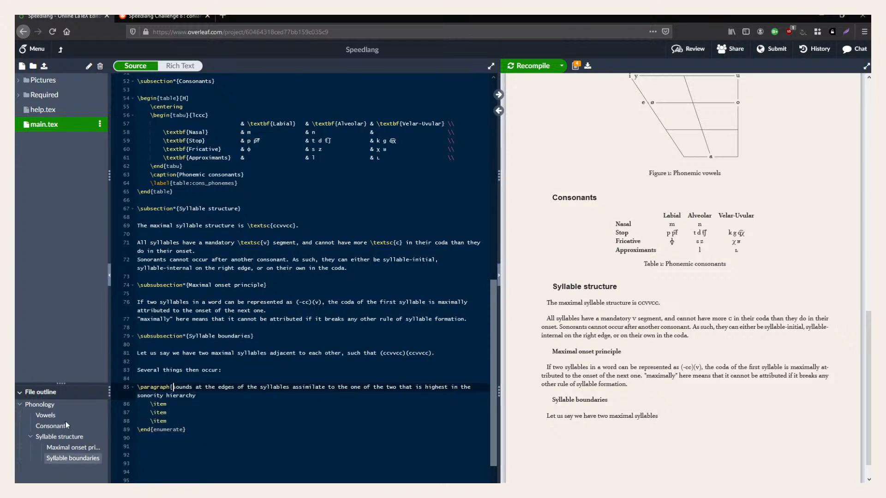
Delete the three empty \item lines and the \end{enumerate} line below the sentence.
{"action": "left_click_drag", "start_coordinate": [168, 421], "coordinate": [138, 404]}
{"action": "key", "text": "BackSpace"}
{"action": "key", "text": "BackSpace"}
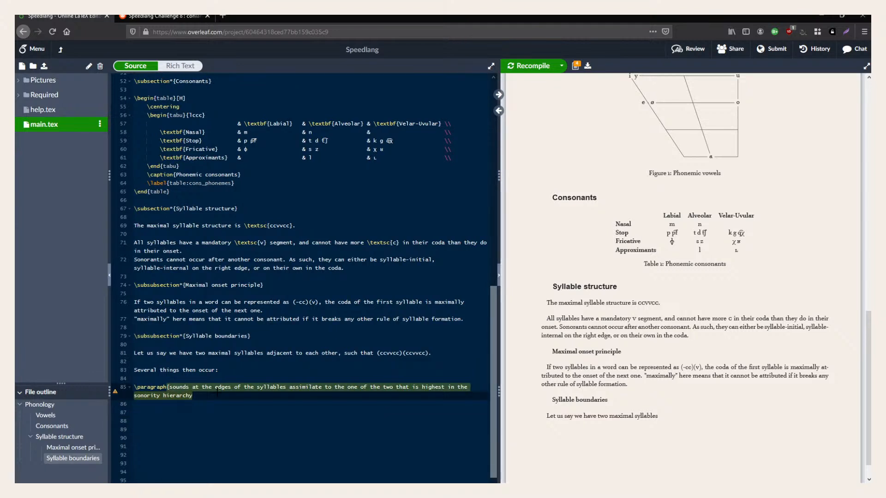
Close the \paragraph argument with a brace, then recompile and check the new paragraph in the PDF preview.
{"action": "type", "text": "}"}
{"action": "key", "text": "Return"}
{"action": "key", "text": "Return"}
{"action": "key", "text": "ctrl+s"}
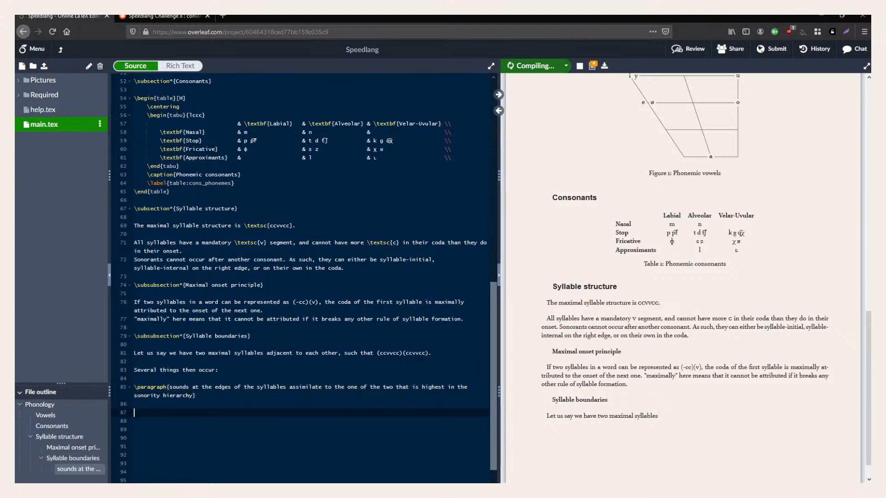
{"action": "scroll", "coordinate": [706, 368], "scroll_direction": "down", "scroll_amount": 1}
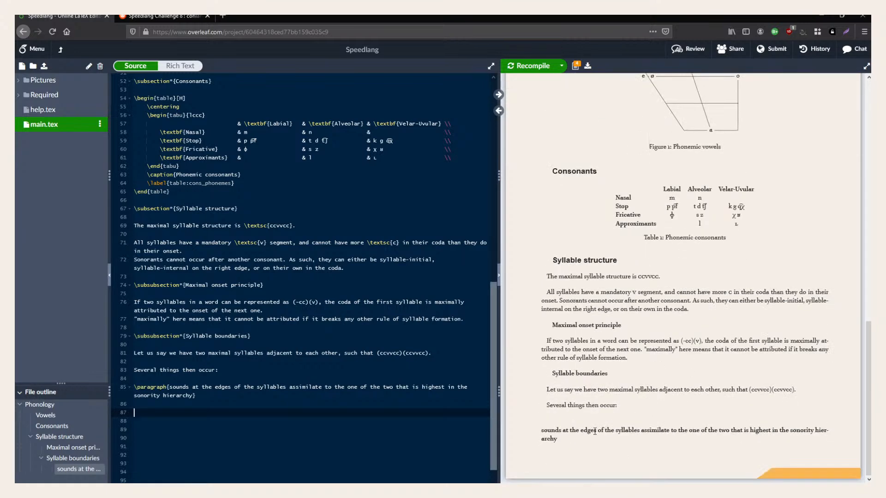
{"action": "left_click_drag", "start_coordinate": [547, 430], "coordinate": [580, 447]}
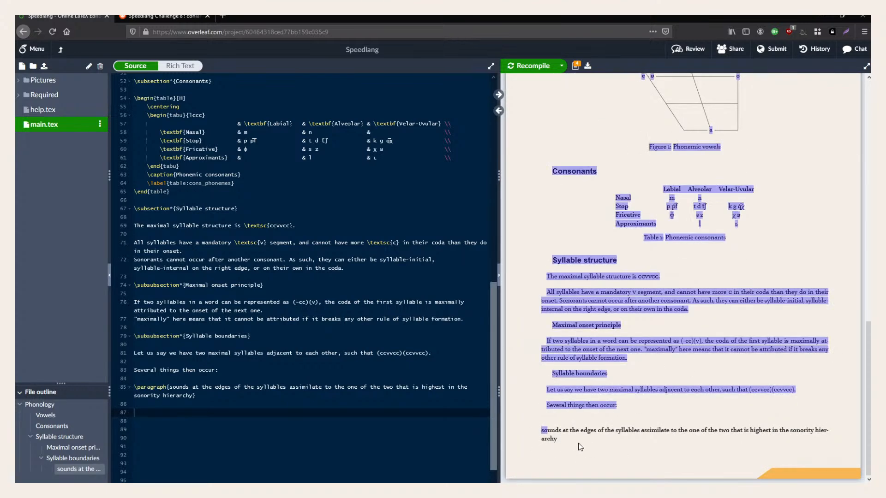
{"action": "left_click", "coordinate": [580, 447]}
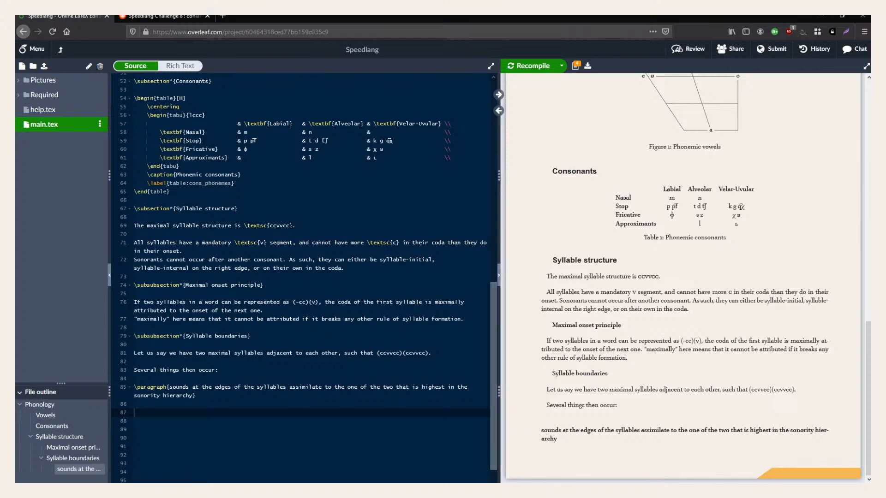
Turn the \paragraph heading into a plain sentence starting with "Sounds", ending it with a period and a \\ line break.
{"action": "left_click_drag", "start_coordinate": [172, 387], "coordinate": [121, 382]}
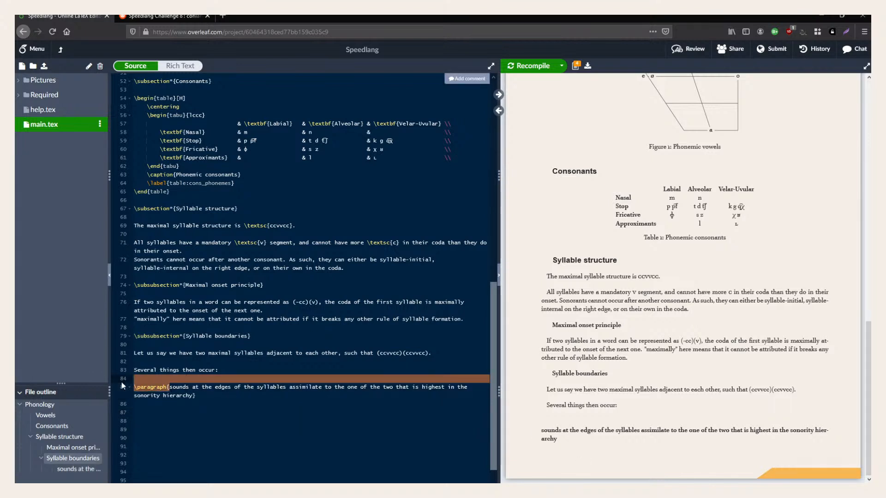
{"action": "key", "text": "BackSpace"}
{"action": "key", "text": "Return"}
{"action": "type", "text": "S"}
{"action": "key", "text": "End"}
{"action": "key", "text": "BackSpace"}
{"action": "type", "text": "."}
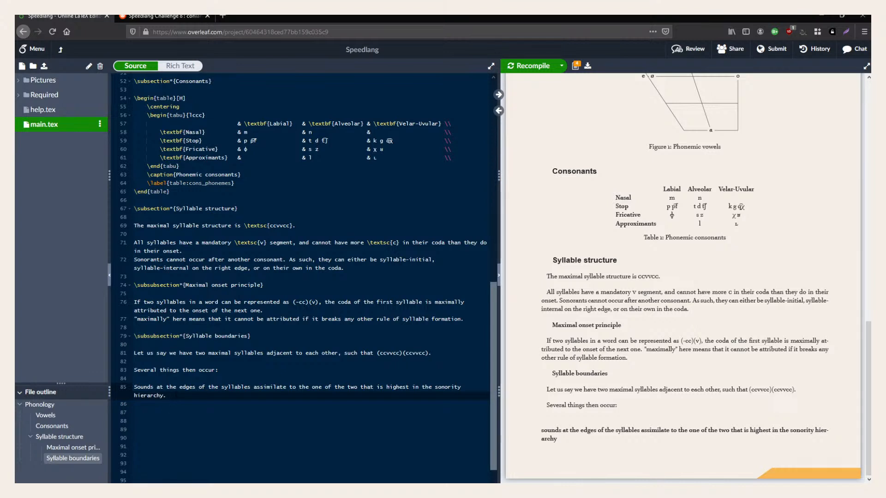
{"action": "type", "text": "\\\\"}
{"action": "key", "text": "Return"}
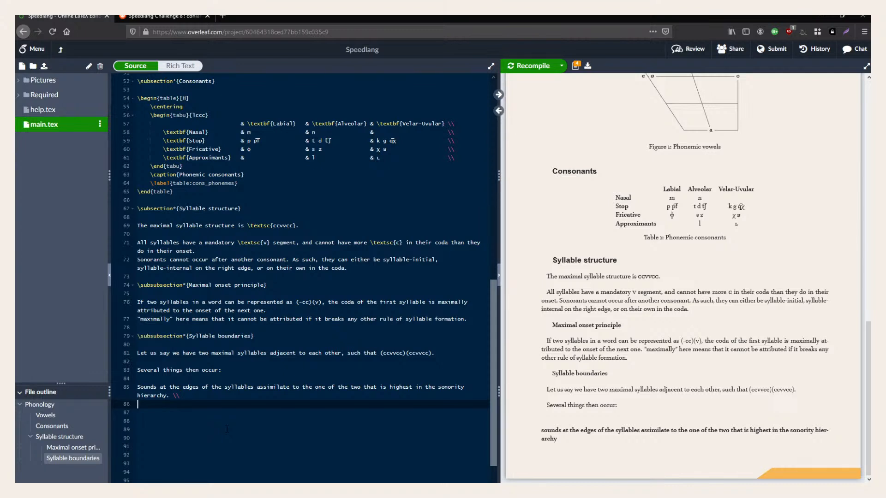
Start a second line with "If the two are of" and extend the sentence above with ", if theya re of a similar palce of articulation".
{"action": "type", "text": "If they can't"}
{"action": "key", "text": "BackSpace"}
{"action": "key", "text": "BackSpace"}
{"action": "key", "text": "BackSpace"}
{"action": "key", "text": "BackSpace"}
{"action": "key", "text": "BackSpace"}
{"action": "key", "text": "BackSpace"}
{"action": "key", "text": "BackSpace"}
{"action": "key", "text": "BackSpace"}
{"action": "key", "text": "BackSpace"}
{"action": "key", "text": "BackSpace"}
{"action": "type", "text": "the two are of"}
{"action": "left_click", "coordinate": [166, 396]}
{"action": "type", "text": ", if theya re of a similar palce of articulation"}
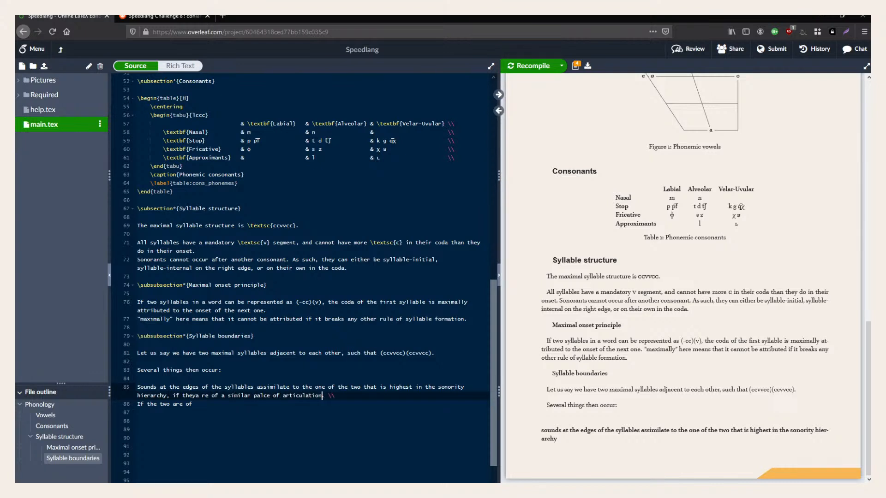
Continue the second line with "different places of articulation" and correct "palce" to "place" in the sentence above.
{"action": "left_click", "coordinate": [214, 404]}
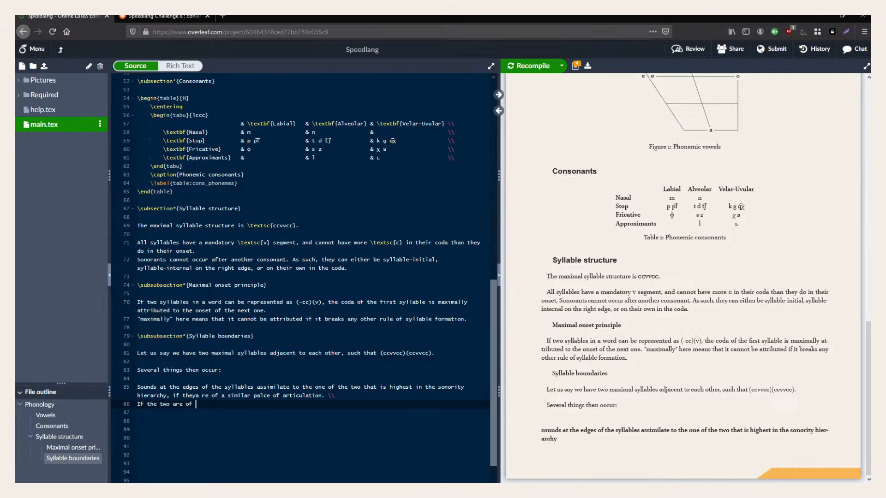
{"action": "type", "text": "different"}
{"action": "left_click", "coordinate": [227, 396]}
{"action": "key", "text": "ctrl+Right"}
{"action": "key", "text": "Right"}
{"action": "key", "text": "Right"}
{"action": "key", "text": "Delete"}
{"action": "key", "text": "Right"}
{"action": "type", "text": "a"}
{"action": "key", "text": "Down"}
{"action": "type", "text": "places of articulation"}
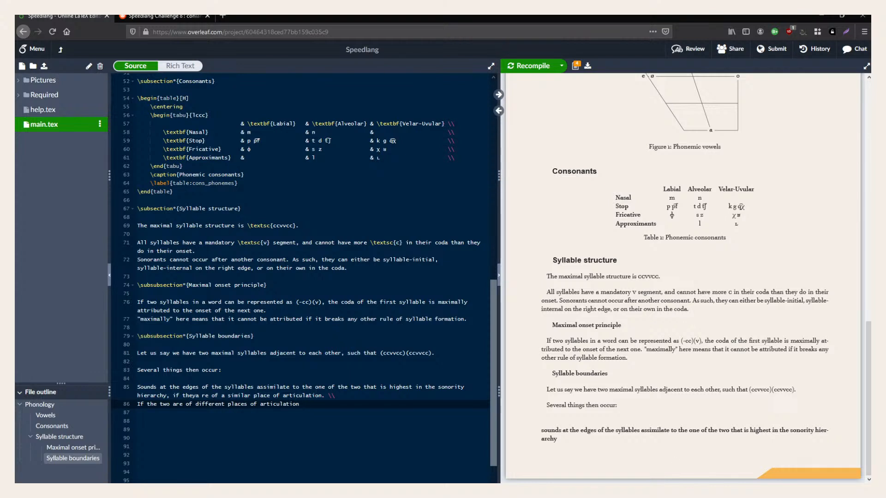
Enlarge the PDF preview and give it more width beside the source to review the syllable structure text.
{"action": "left_click_drag", "start_coordinate": [618, 358], "coordinate": [522, 326]}
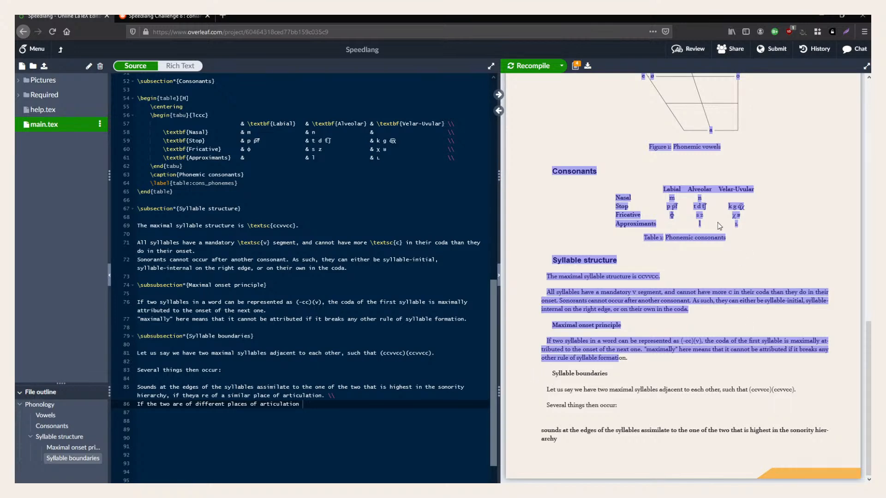
{"action": "left_click", "coordinate": [569, 89]}
{"action": "scroll", "coordinate": [650, 263], "scroll_direction": "down", "scroll_amount": 5}
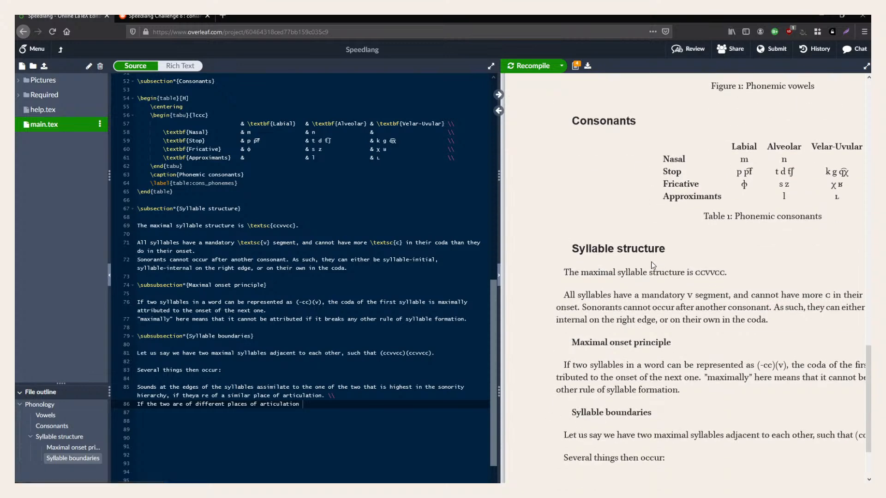
{"action": "scroll", "coordinate": [649, 266], "scroll_direction": "right", "scroll_amount": 2}
{"action": "left_click_drag", "start_coordinate": [499, 180], "coordinate": [476, 184]}
{"action": "left_click", "coordinate": [406, 379]}
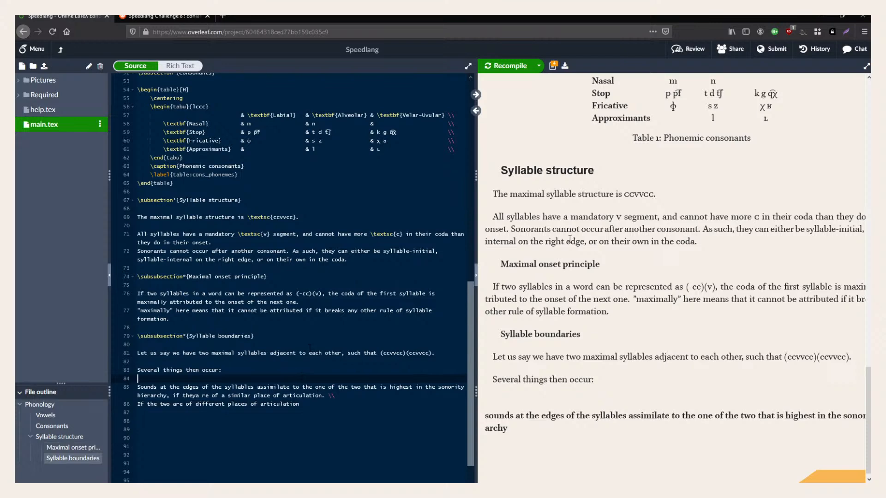
Look up the Brill typeface on brill.com, review its description page, and return to the Overleaf project.
{"action": "left_click", "coordinate": [572, 89]}
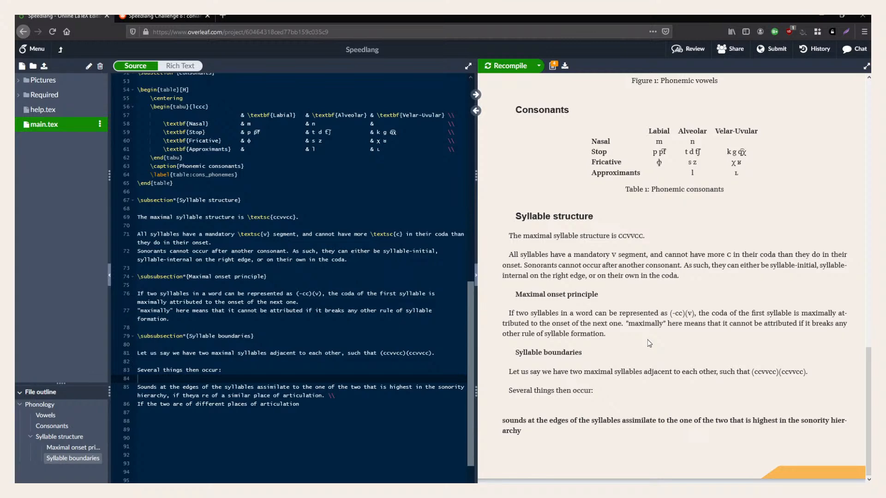
{"action": "key", "text": "ctrl+t"}
{"action": "type", "text": "brill"}
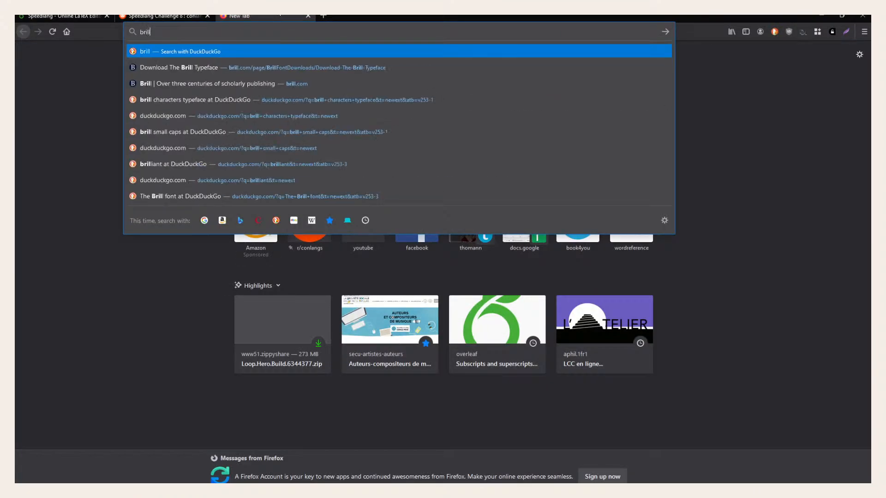
{"action": "type", "text": " typeface"}
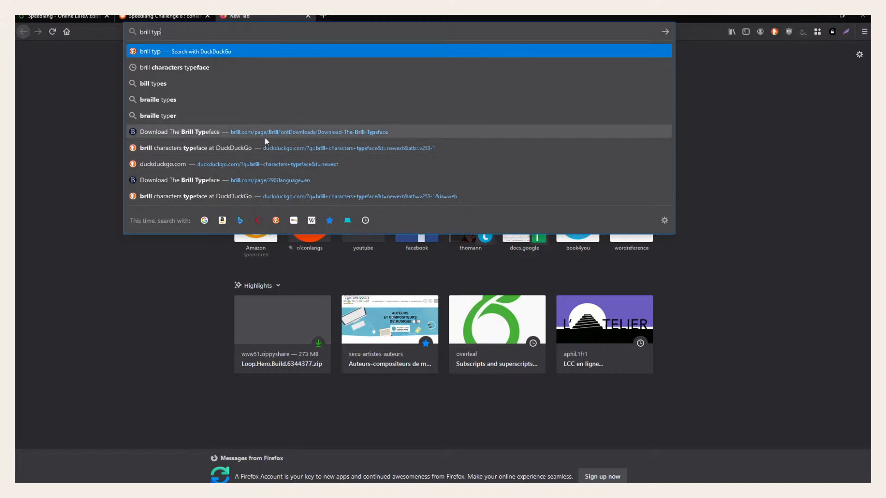
{"action": "left_click", "coordinate": [263, 134]}
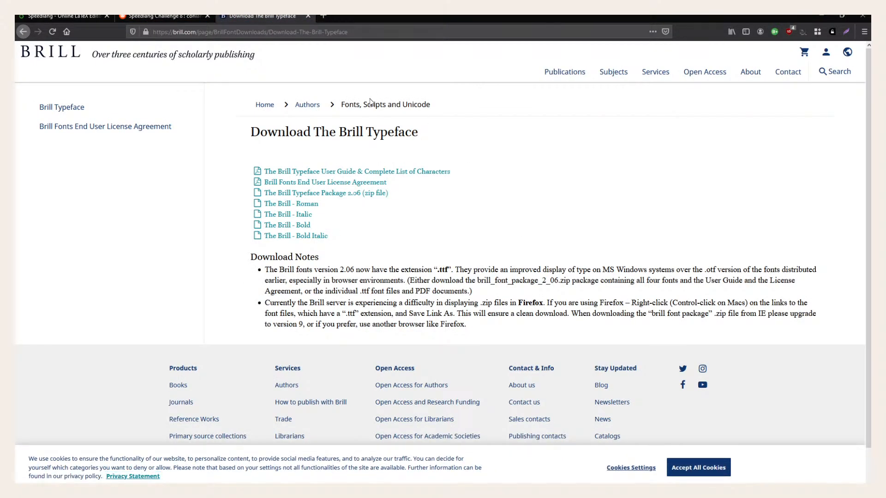
{"action": "left_click", "coordinate": [80, 113]}
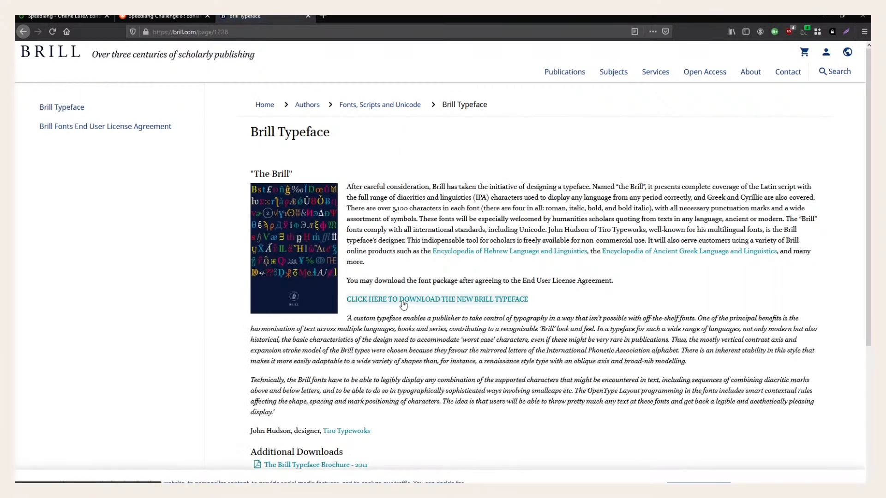
{"action": "scroll", "coordinate": [455, 229], "scroll_direction": "down", "scroll_amount": 5}
{"action": "scroll", "coordinate": [265, 221], "scroll_direction": "up", "scroll_amount": 4}
{"action": "scroll", "coordinate": [265, 221], "scroll_direction": "down", "scroll_amount": 1}
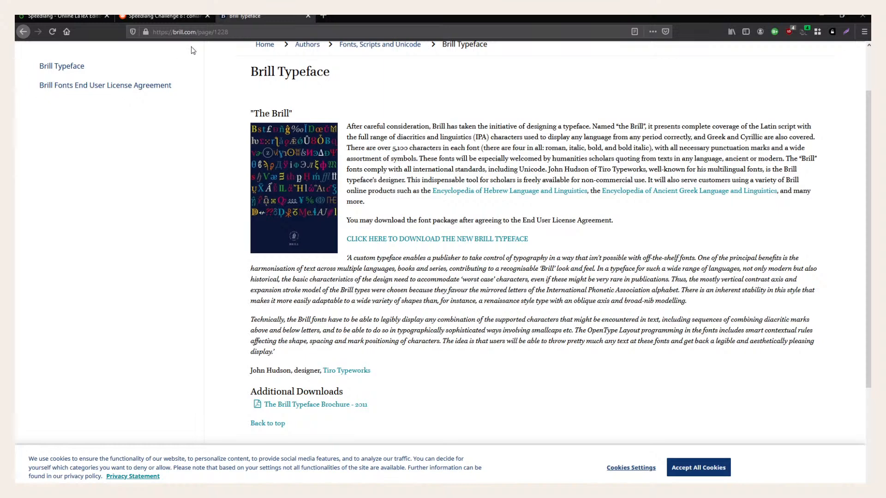
{"action": "left_click", "coordinate": [198, 32]}
{"action": "key", "text": "ctrl+w"}
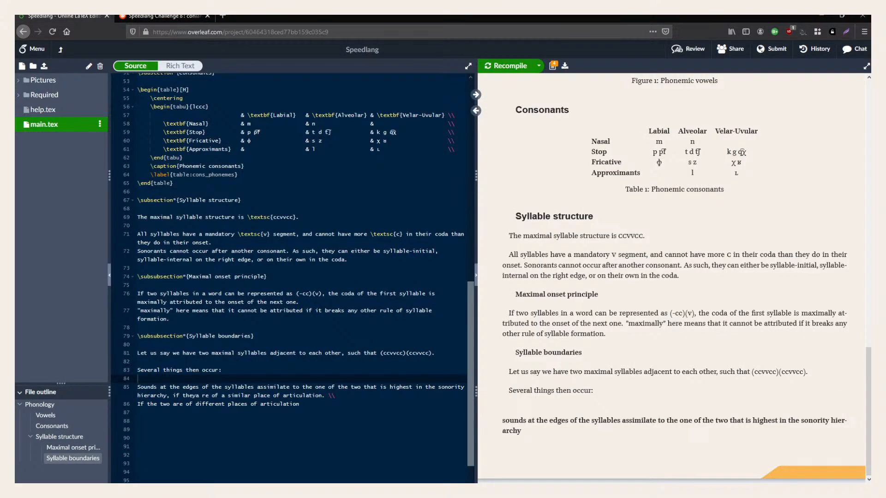
Add a comma after "If the two are of different places of articulation" in the Syllable boundaries section.
{"action": "left_click", "coordinate": [276, 333]}
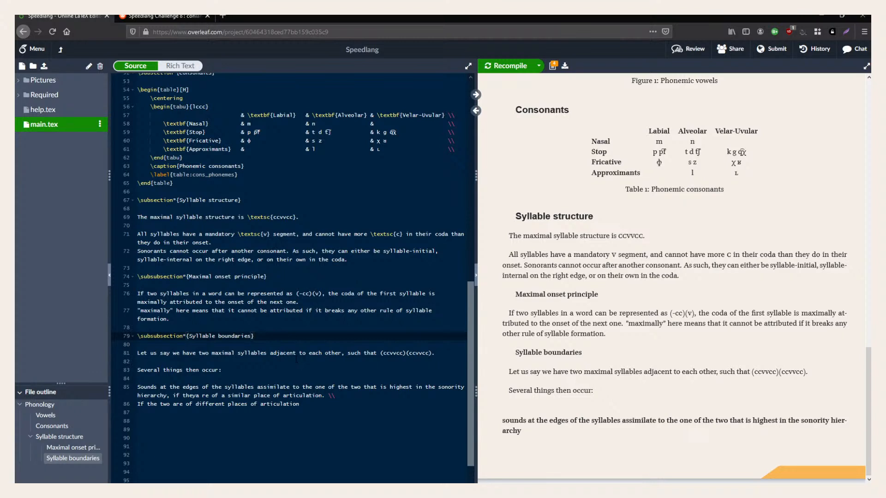
{"action": "left_click", "coordinate": [335, 414]}
{"action": "left_click", "coordinate": [335, 407]}
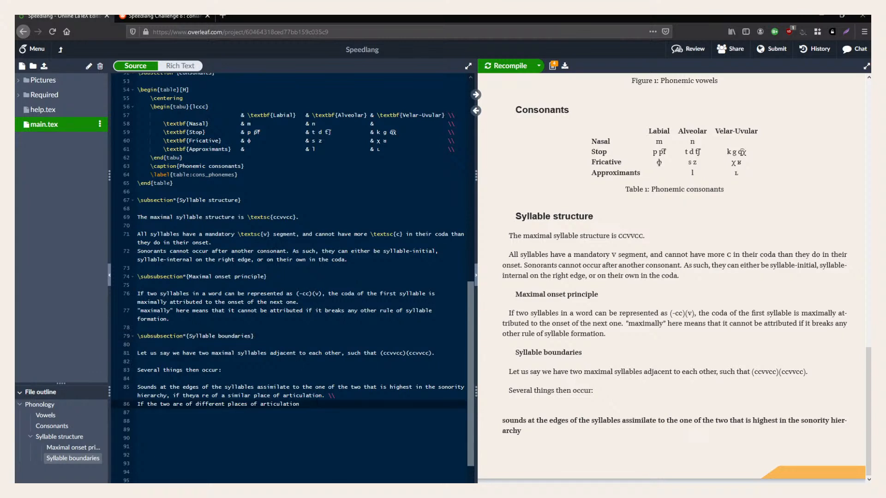
{"action": "key", "text": "BackSpace"}
{"action": "type", "text": ", they"}
{"action": "key", "text": "BackSpace"}
{"action": "key", "text": "BackSpace"}
{"action": "key", "text": "BackSpace"}
{"action": "key", "text": "BackSpace"}
{"action": "key", "text": "BackSpace"}
{"action": "key", "text": "BackSpace"}
Insert a line above the different-places rule reading "If the two sounds of the same rank in the sonority hierarchy,".
{"action": "key", "text": "Home"}
{"action": "key", "text": "Return"}
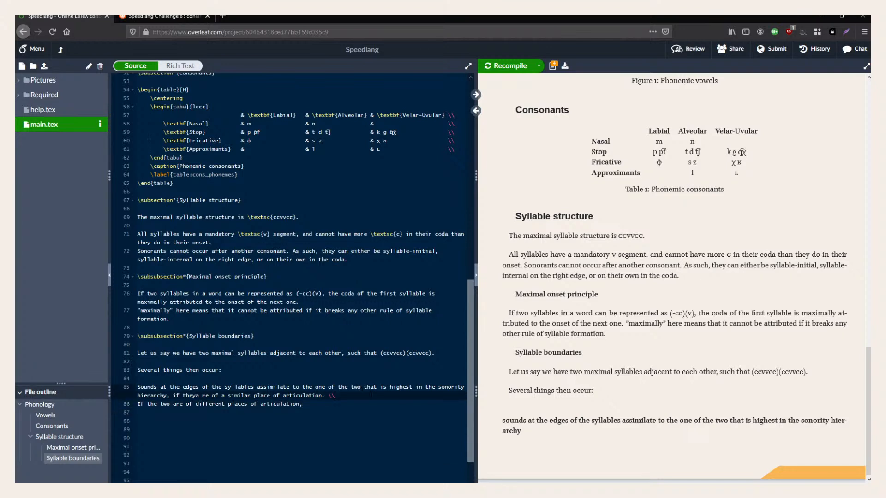
{"action": "type", "text": "If the t"}
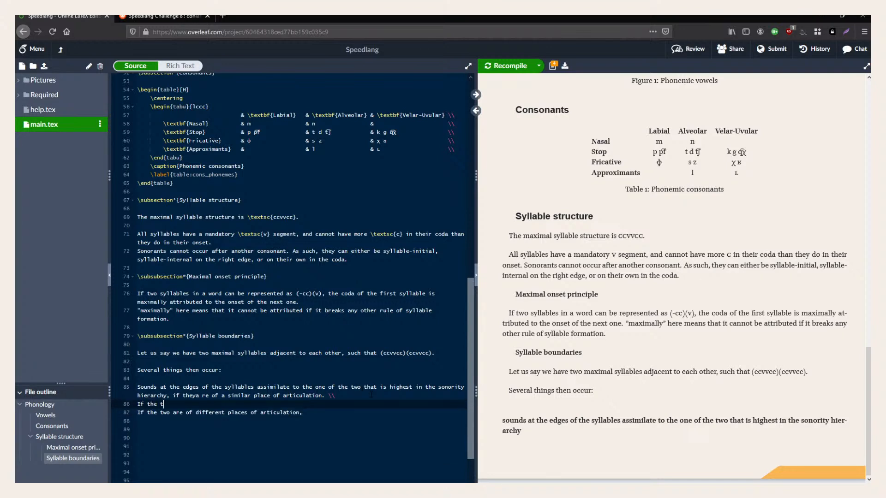
{"action": "type", "text": "wo sounds are"}
{"action": "key", "text": "ctrl+BackSpace"}
{"action": "key", "text": "ctrl+BackSpace"}
{"action": "key", "text": "ctrl+BackSpace"}
{"action": "key", "text": "ctrl+BackSpace"}
{"action": "type", "text": "pho"}
{"action": "key", "text": "ctrl+BackSpace"}
{"action": "type", "text": "sounds"}
{"action": "type", "text": "of the same rank in the sono"}
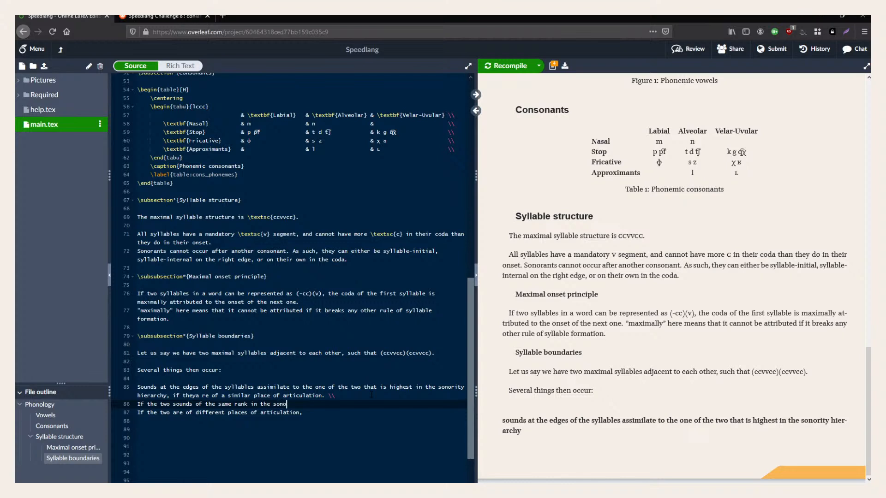
{"action": "type", "text": "rity hierarchy, "}
Continue the same-rank rule with "and of similar voicing, one of them is deleted.".
{"action": "type", "text": "then"}
{"action": "key", "text": "BackSpace"}
{"action": "key", "text": "BackSpace"}
{"action": "key", "text": "BackSpace"}
{"action": "key", "text": "BackSpace"}
{"action": "key", "text": "BackSpace"}
{"action": "key", "text": "BackSpace"}
{"action": "type", "text": ", but"}
{"action": "key", "text": "BackSpace"}
{"action": "key", "text": "BackSpace"}
{"action": "key", "text": "BackSpace"}
{"action": "type", "text": "and of similar voicing, the s"}
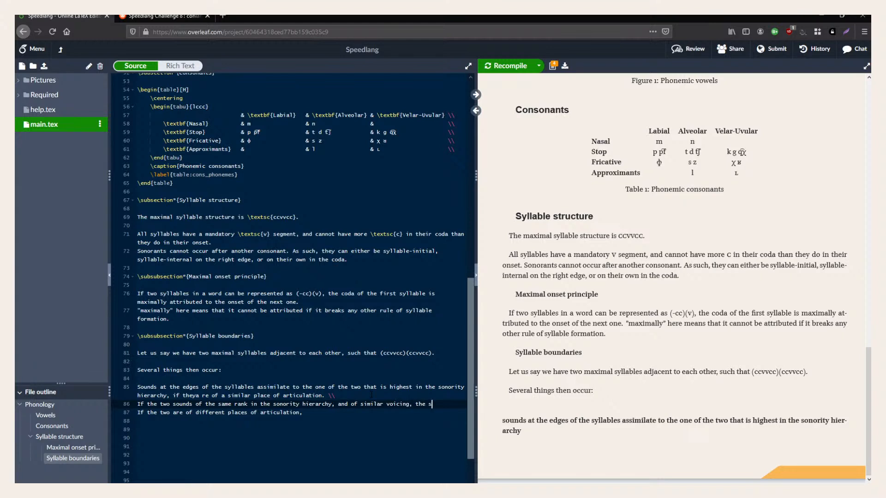
{"action": "key", "text": "BackSpace"}
{"action": "key", "text": "BackSpace"}
{"action": "key", "text": "BackSpace"}
{"action": "key", "text": "BackSpace"}
{"action": "key", "text": "BackSpace"}
{"action": "type", "text": "one of them is deleted."}
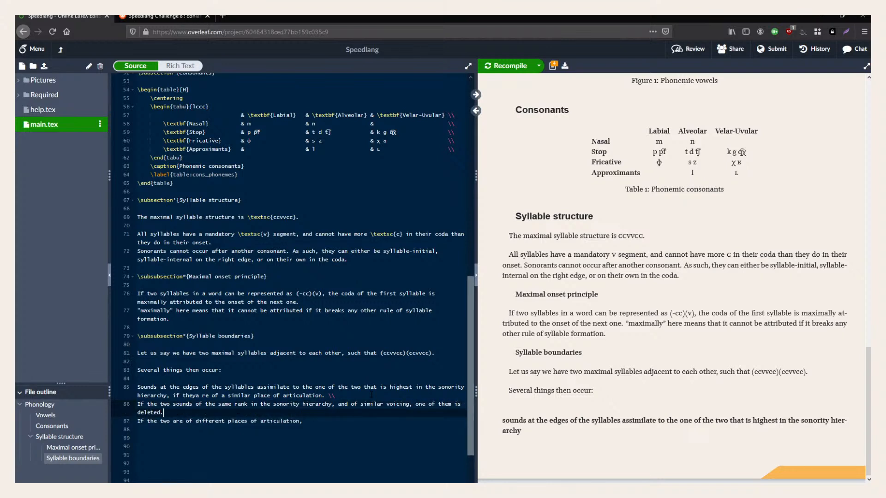
Replace the period after "deleted" in the same-rank rule with a comma.
{"action": "type", "text": " If they a"}
{"action": "key", "text": "BackSpace"}
{"action": "key", "text": "BackSpace"}
{"action": "key", "text": "BackSpace"}
{"action": "key", "text": "BackSpace"}
{"action": "key", "text": "BackSpace"}
{"action": "key", "text": "BackSpace"}
{"action": "key", "text": "BackSpace"}
{"action": "key", "text": "BackSpace"}
{"action": "key", "text": "BackSpace"}
{"action": "key", "text": "BackSpace"}
{"action": "key", "text": "BackSpace"}
{"action": "type", "text": ", "}
Extend the rule with "but if one of them is voiced and the other isn't, then only the unvoiced one remains.".
{"action": "type", "text": "but if theya r"}
{"action": "type", "text": "e of different"}
{"action": "key", "text": "ctrl+BackSpace"}
{"action": "key", "text": "ctrl+BackSpace"}
{"action": "key", "text": "ctrl+BackSpace"}
{"action": "key", "text": "ctrl+BackSpace"}
{"action": "type", "text": "one of them is"}
{"action": "type", "text": " voiced and the "}
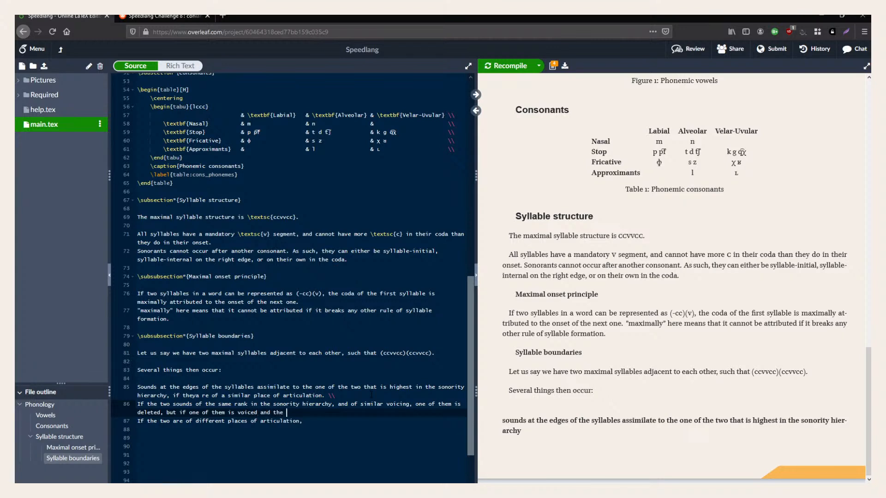
{"action": "type", "text": "other isn't,"}
{"action": "type", "text": "then only the unvoiced o"}
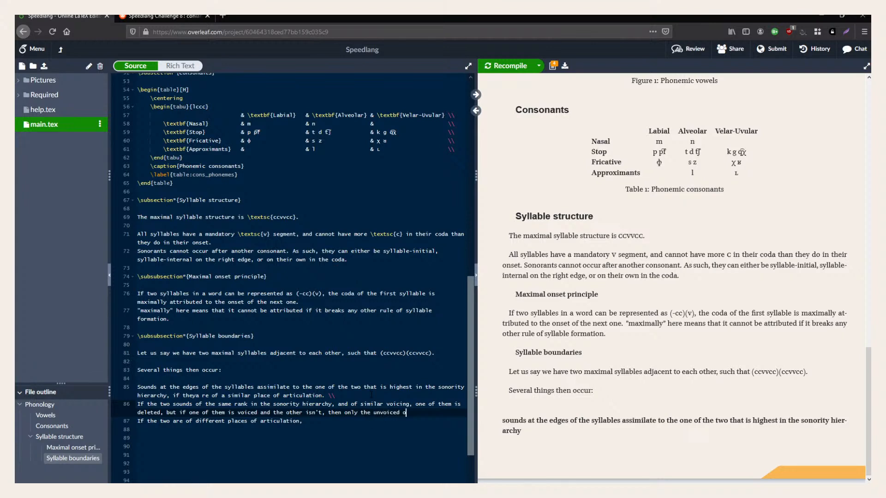
{"action": "type", "text": "ne remains."}
Look up the Wiktionary entry for "honestly" to check its pronunciation, and return to the Overleaf project.
{"action": "double_click", "coordinate": [517, 15]}
{"action": "type", "text": "wiki"}
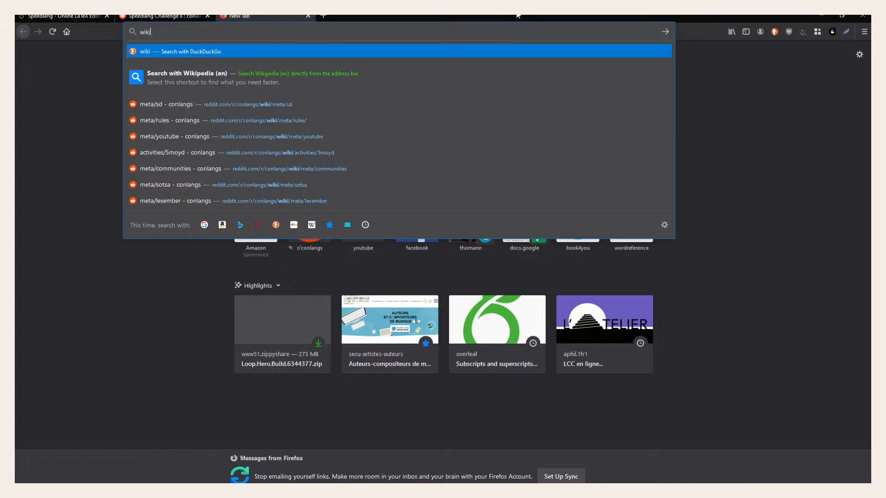
{"action": "key", "text": "BackSpace"}
{"action": "type", "text": "tionary "}
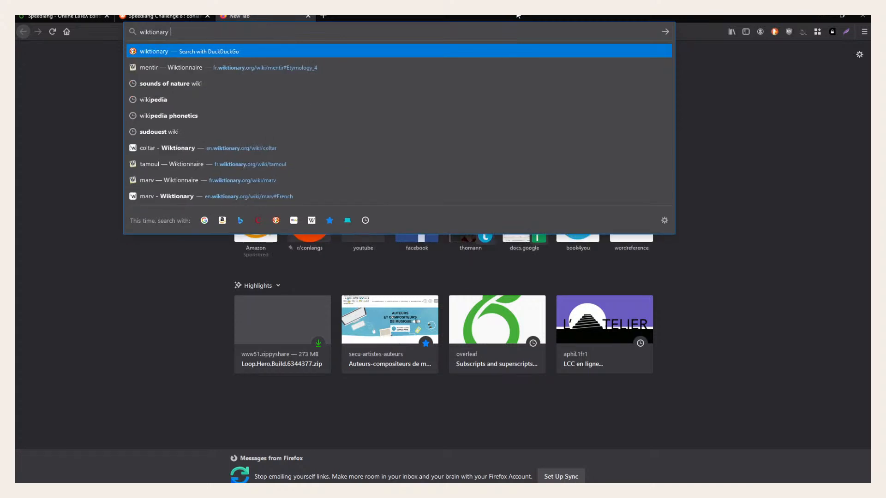
{"action": "type", "text": "hoenstly"}
{"action": "key", "text": "Return"}
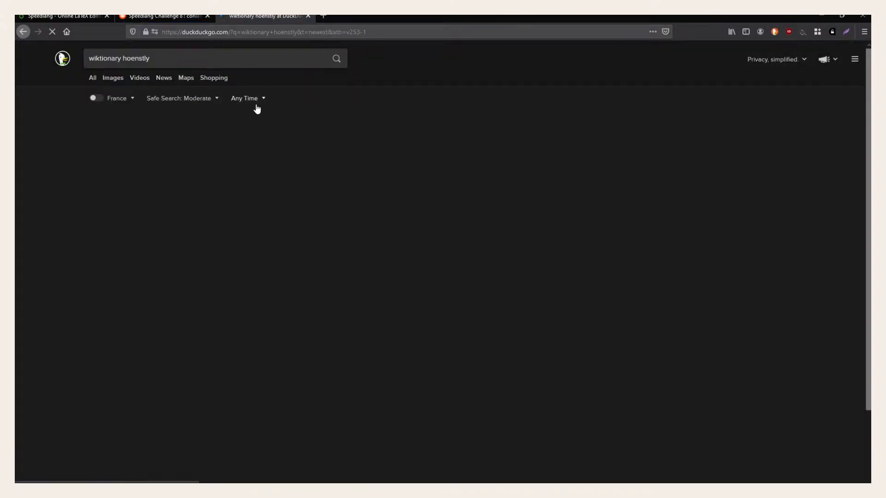
{"action": "left_click", "coordinate": [148, 160]}
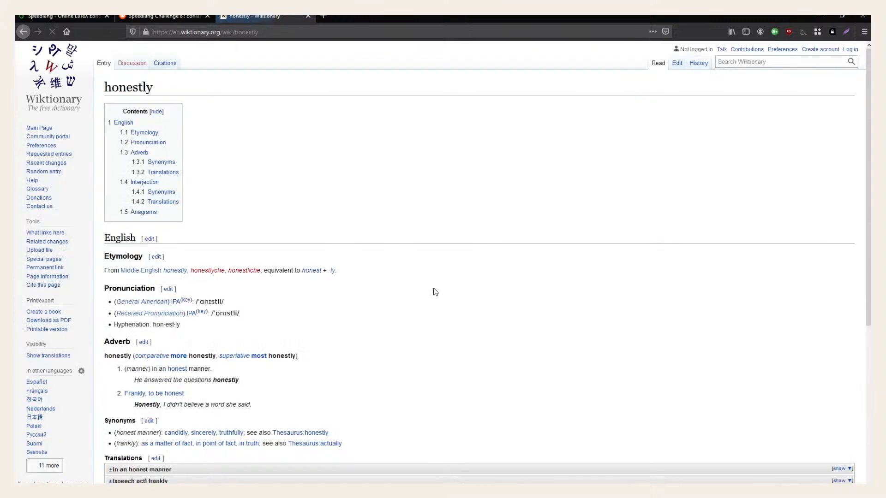
{"action": "triple_click", "coordinate": [372, 313]}
{"action": "key", "text": "ctrl+w"}
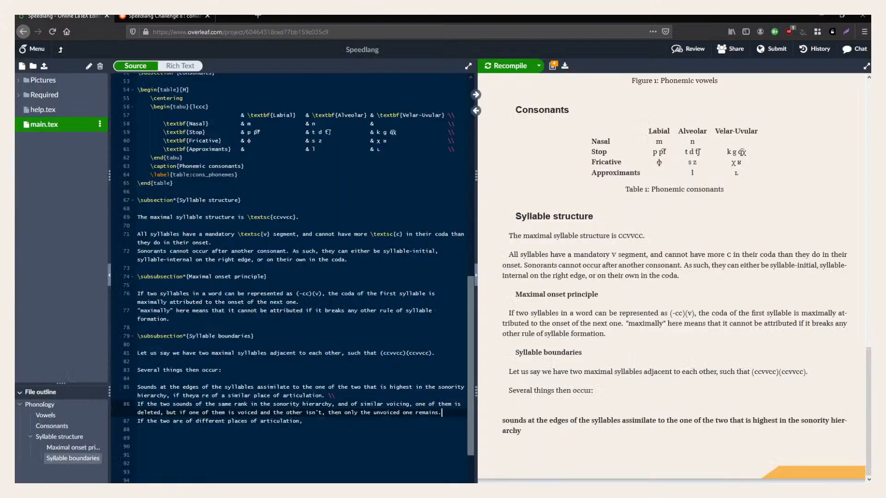
End the voicing rule after "only the unvoiced one remains." with a \\ line break.
{"action": "key", "text": "Down"}
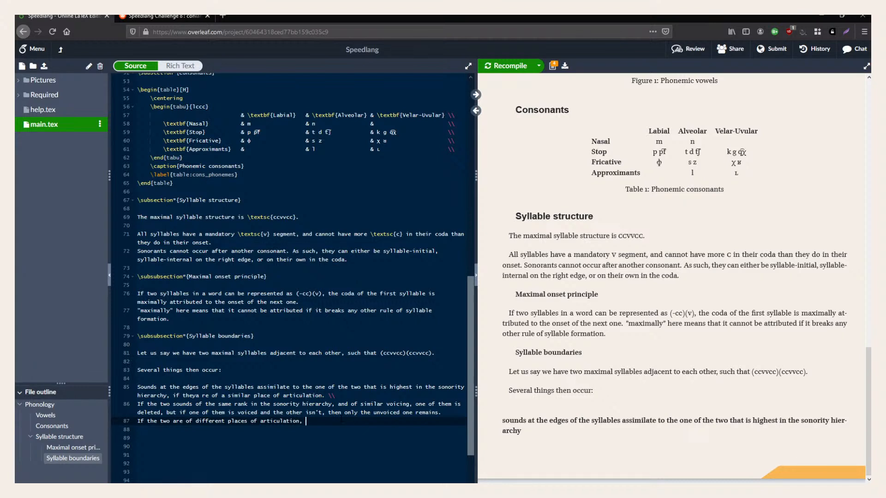
{"action": "left_click", "coordinate": [456, 414]}
{"action": "type", "text": "\\\\"}
Complete the different-places-of-articulation rule with "the most posterior one is deleted.".
{"action": "left_click", "coordinate": [306, 421]}
{"action": "type", "text": "the least f"}
{"action": "key", "text": "BackSpace"}
{"action": "key", "text": "BackSpace"}
{"action": "key", "text": "BackSpace"}
{"action": "key", "text": "BackSpace"}
{"action": "key", "text": "BackSpace"}
{"action": "key", "text": "BackSpace"}
{"action": "key", "text": "BackSpace"}
{"action": "type", "text": "most"}
{"action": "key", "text": "BackSpace"}
{"action": "type", "text": "sonori"}
{"action": "key", "text": "ctrl+BackSpace"}
{"action": "key", "text": "BackSpace"}
{"action": "type", "text": "posterior one is deleted."}
Copy the Syllable boundaries \subsubsection* heading below the rules and retitle the copy "Syllable weight".
{"action": "key", "text": "Return"}
{"action": "key", "text": "Return"}
{"action": "double_click", "coordinate": [256, 336]}
{"action": "triple_click", "coordinate": [270, 344]}
{"action": "triple_click", "coordinate": [256, 337]}
{"action": "key", "text": "ctrl+c"}
{"action": "left_click", "coordinate": [256, 455]}
{"action": "left_click", "coordinate": [257, 438]}
{"action": "key", "text": "ctrl+v"}
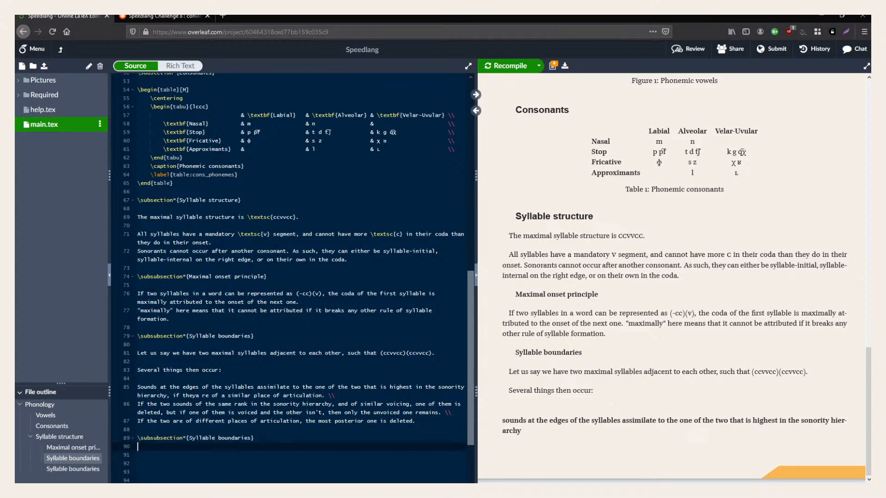
{"action": "double_click", "coordinate": [232, 437]}
{"action": "type", "text": "weight"}
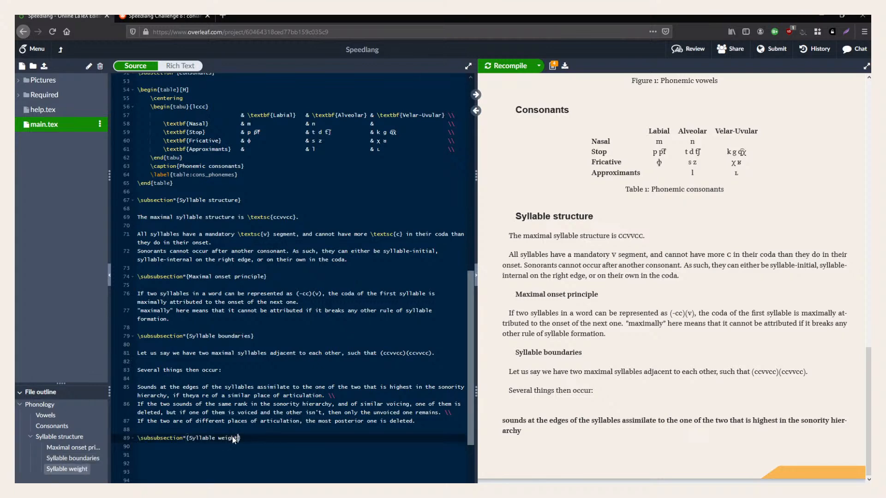
Copy the Syllable structure \subsection* heading below Syllable weight and retitle it "Word structure and suprasegmental phenomena".
{"action": "left_click", "coordinate": [288, 455]}
{"action": "scroll", "coordinate": [288, 456], "scroll_direction": "down", "scroll_amount": 2}
{"action": "scroll", "coordinate": [288, 455], "scroll_direction": "up", "scroll_amount": 1}
{"action": "scroll", "coordinate": [288, 455], "scroll_direction": "up", "scroll_amount": 2}
{"action": "scroll", "coordinate": [288, 455], "scroll_direction": "down", "scroll_amount": 5}
{"action": "scroll", "coordinate": [288, 455], "scroll_direction": "up", "scroll_amount": 9}
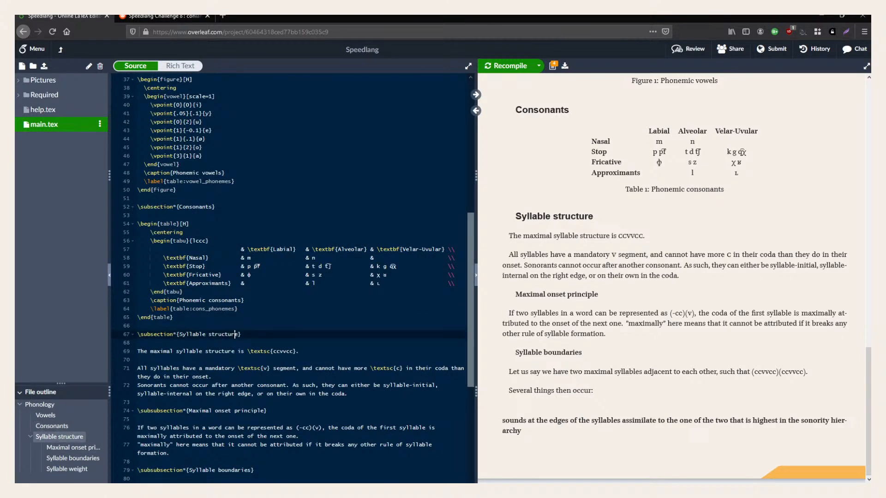
{"action": "scroll", "coordinate": [262, 312], "scroll_direction": "down", "scroll_amount": 10}
{"action": "left_click", "coordinate": [261, 311]}
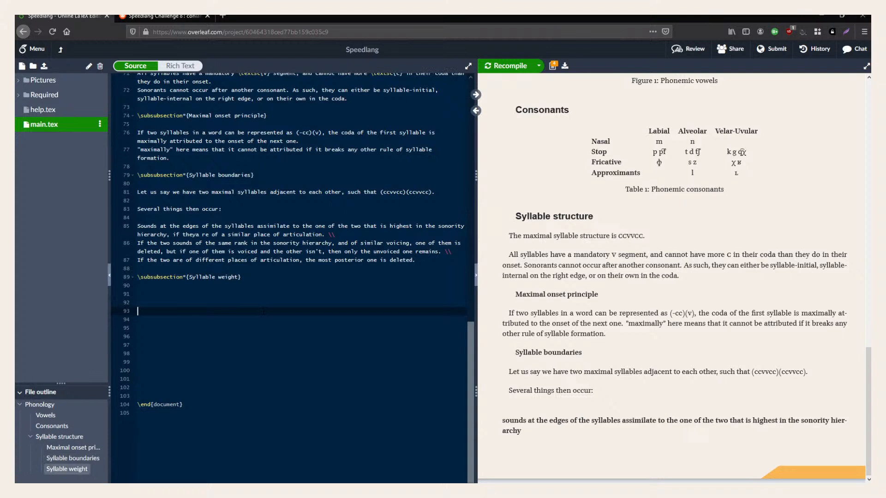
{"action": "key", "text": "ctrl+v"}
{"action": "double_click", "coordinate": [186, 312]}
{"action": "type", "text": "Wor"}
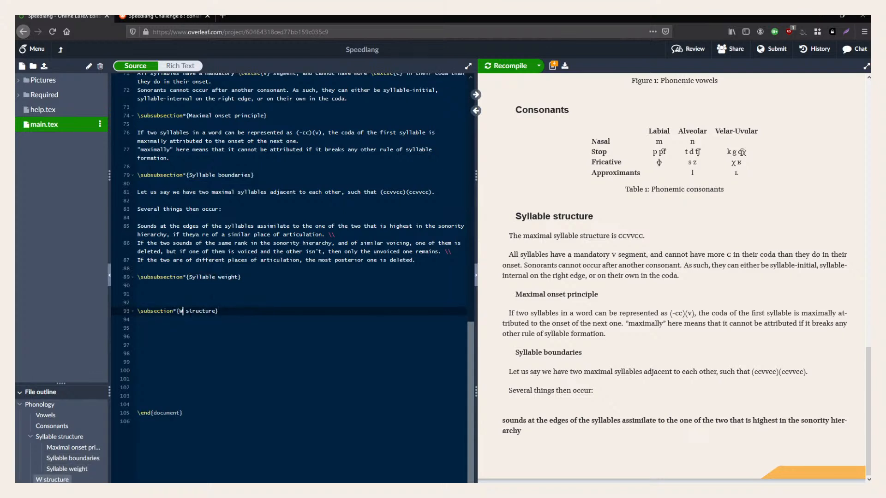
{"action": "type", "text": "d"}
{"action": "key", "text": "ctrl+Right"}
{"action": "type", "text": "and s"}
{"action": "type", "text": "uprasegment"}
{"action": "type", "text": "al "}
{"action": "type", "text": "phenomena"}
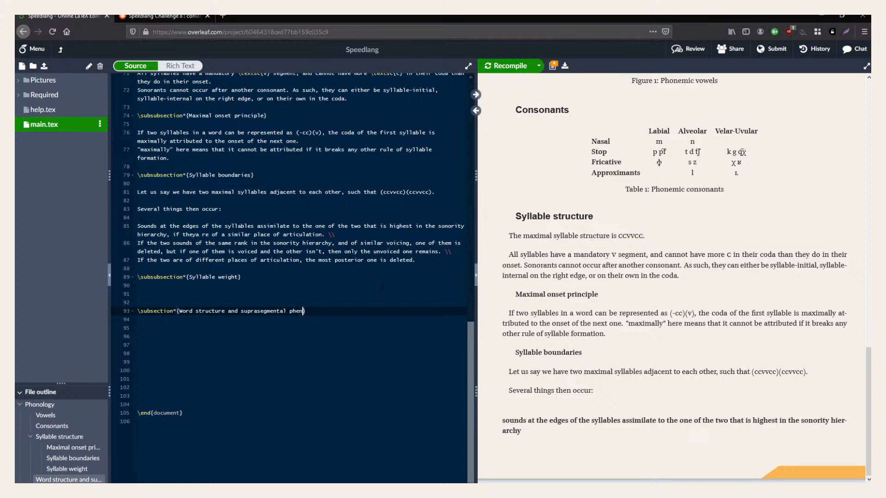
Start a paragraph below the "Syllable weight" heading with the words "Sylalble weight is".
{"action": "key", "text": "Down"}
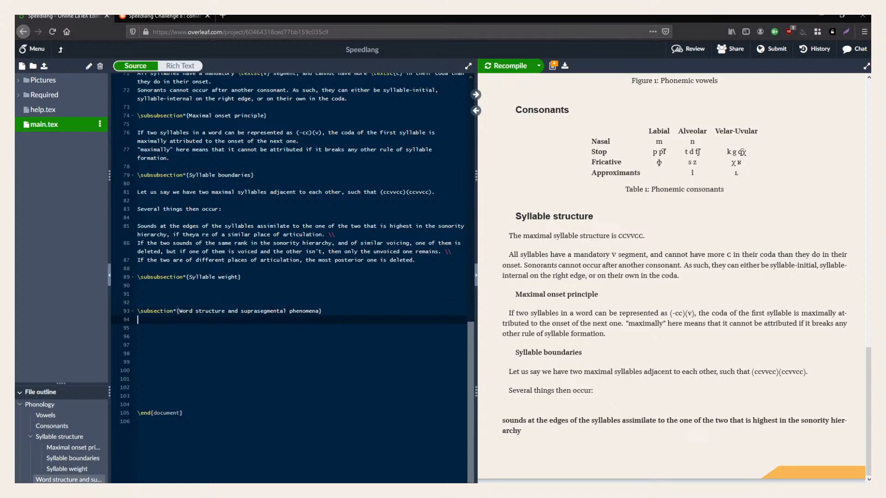
{"action": "left_click", "coordinate": [295, 283]}
{"action": "key", "text": "Return"}
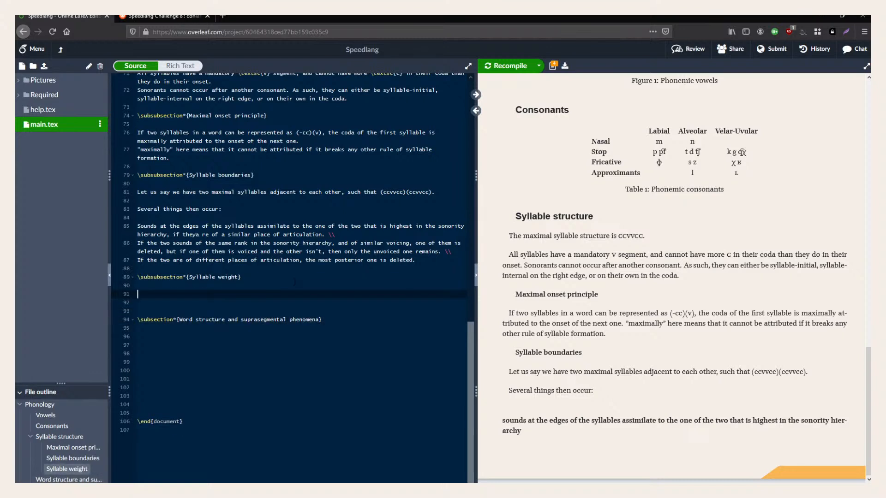
{"action": "type", "text": "Sylalble weight is"}
Correct the misspelled first word of the new Syllable weight paragraph to "Syllable".
{"action": "left_click", "coordinate": [151, 294]}
{"action": "double_click", "coordinate": [145, 295]}
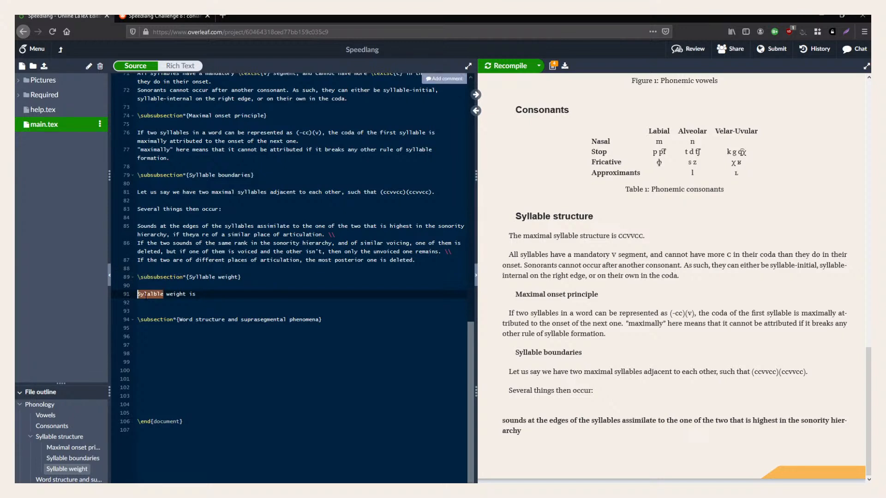
{"action": "key", "text": "ctrl+f"}
{"action": "type", "text": "lal"}
{"action": "key", "text": "Escape"}
{"action": "left_click", "coordinate": [140, 303]}
{"action": "key", "text": "Up"}
{"action": "key", "text": "Right"}
{"action": "key", "text": "Right"}
{"action": "key", "text": "Right"}
{"action": "key", "text": "Delete"}
{"action": "key", "text": "Right"}
{"action": "type", "text": "a"}
{"action": "key", "text": "End"}
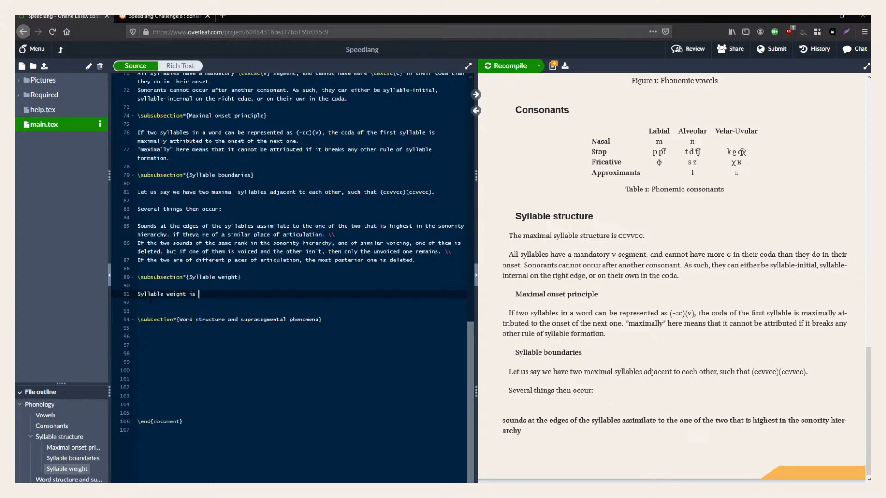
Complete the opening sentence with "dependent on how many sounds are in a syllable, and what these sounds are.".
{"action": "type", "text": "calculated only"}
{"action": "key", "text": "BackSpace"}
{"action": "key", "text": "BackSpace"}
{"action": "key", "text": "BackSpace"}
{"action": "key", "text": "BackSpace"}
{"action": "key", "text": "BackSpace"}
{"action": "key", "text": "ctrl+BackSpace"}
{"action": "type", "text": "dependent on how many sounds are in"}
{"action": "type", "text": "a syllable"}
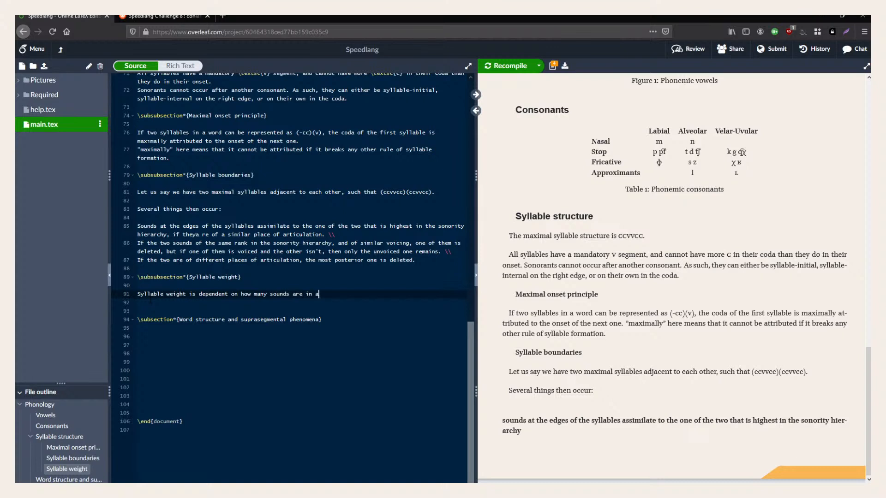
{"action": "type", "text": ", and what these sounds are."}
{"action": "key", "text": "Return"}
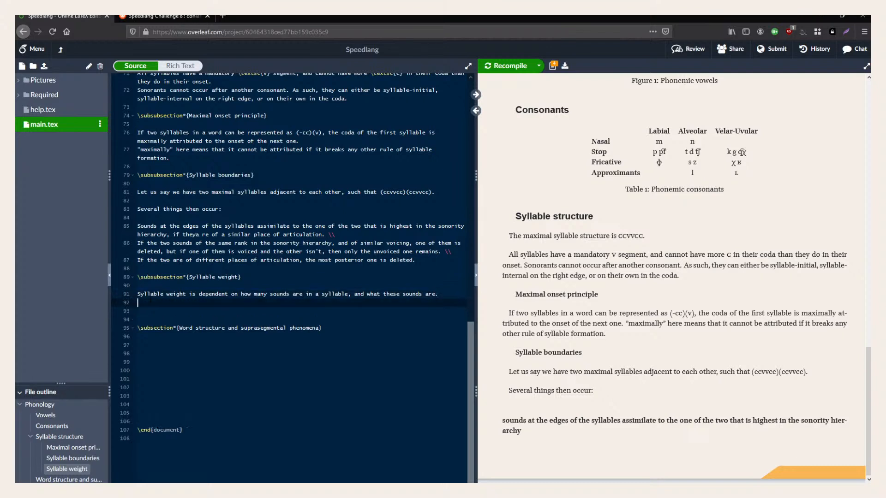
Begin a separate example paragraph below the opening sentence with "For instance,", spelled correctly.
{"action": "key", "text": "Return"}
{"action": "type", "text": "For isntance,"}
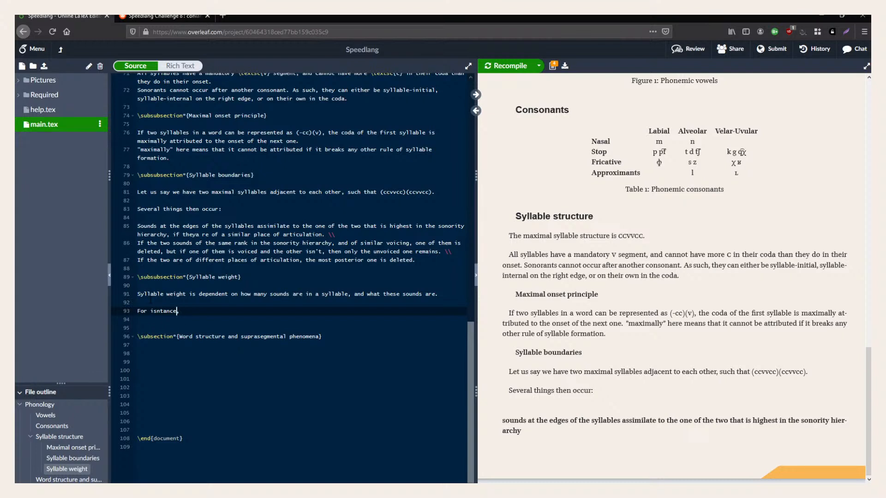
{"action": "key", "text": "Left"}
{"action": "key", "text": "Left"}
{"action": "key", "text": "Left"}
{"action": "key", "text": "BackSpace"}
{"action": "key", "text": "BackSpace"}
{"action": "type", "text": "ns"}
{"action": "key", "text": "Down"}
{"action": "key", "text": "Left"}
Continue the example sentence with "the syllable /sa/ is lighter than the syllable".
{"action": "type", "text": "the syllable /"}
{"action": "type", "text": "sa"}
{"action": "type", "text": "/ "}
{"action": "type", "text": "is heavier than"}
{"action": "key", "text": "BackSpace"}
{"action": "key", "text": "BackSpace"}
{"action": "key", "text": "BackSpace"}
{"action": "key", "text": "BackSpace"}
{"action": "key", "text": "BackSpace"}
{"action": "key", "text": "BackSpace"}
{"action": "key", "text": "BackSpace"}
{"action": "key", "text": "BackSpace"}
{"action": "key", "text": "BackSpace"}
{"action": "key", "text": "BackSpace"}
{"action": "key", "text": "BackSpace"}
{"action": "key", "text": "BackSpace"}
{"action": "type", "text": "lighter than the syllable "}
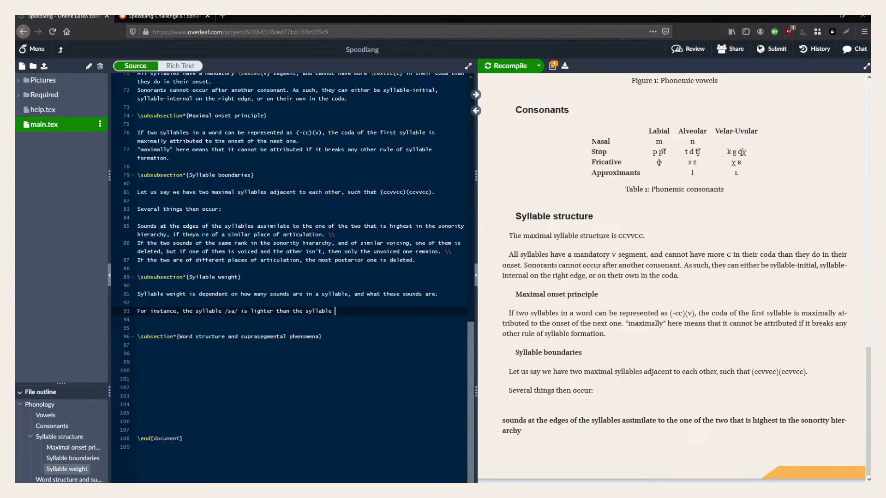
Finish the example sentence with "/pan/, as it contains fewer sounds." and add a line break.
{"action": "type", "text": "/pan/"}
{"action": "type", "text": ", as it contains more"}
{"action": "key", "text": "ctrl+BackSpace"}
{"action": "type", "text": "fewer sounds."}
{"action": "key", "text": "Return"}
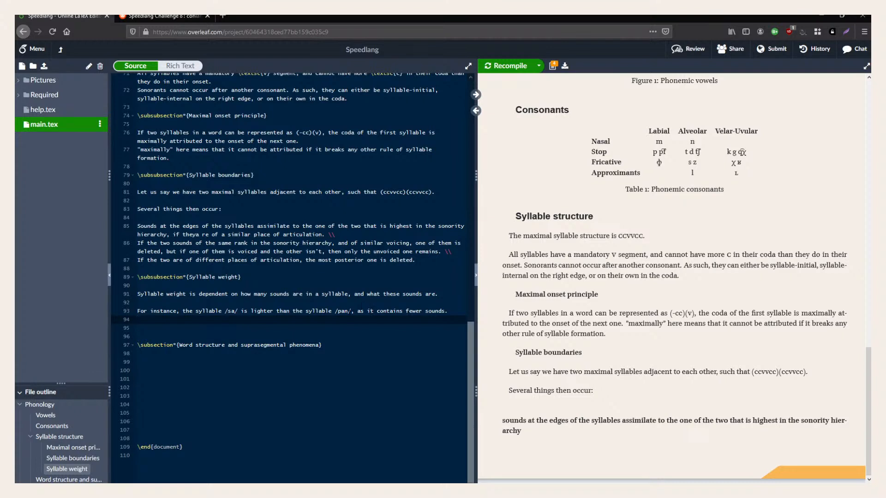
Make the syllables /sa/ and /pan/ bold in the example sentence.
{"action": "left_click_drag", "start_coordinate": [225, 311], "coordinate": [238, 311]}
{"action": "key", "text": "ctrl+b"}
{"action": "left_click_drag", "start_coordinate": [364, 311], "coordinate": [381, 310]}
{"action": "key", "text": "ctrl+b"}
{"action": "left_click", "coordinate": [370, 321]}
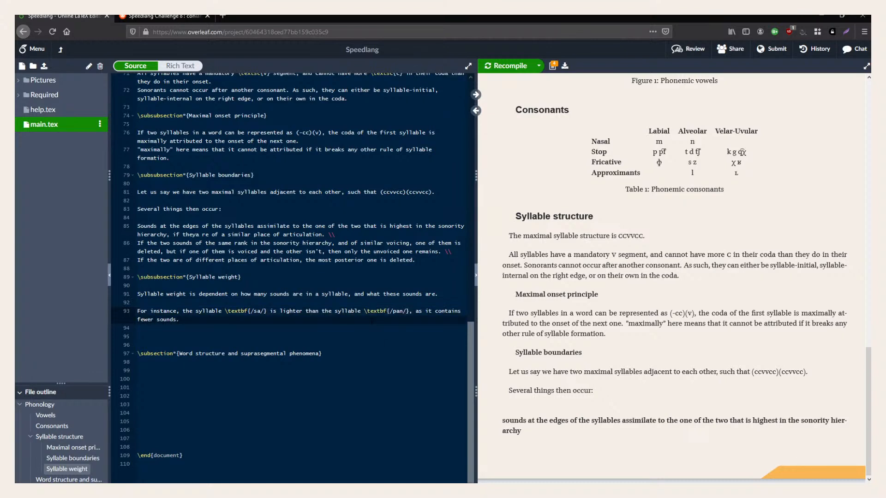
Begin a second example sentence with "\textbf{/pal/}, however," and change /pan/ to /pal/ in the first one.
{"action": "type", "text": "However"}
{"action": "key", "text": "ctrl+BackSpace"}
{"action": "type", "text": "extbf{/pan/}, howev"}
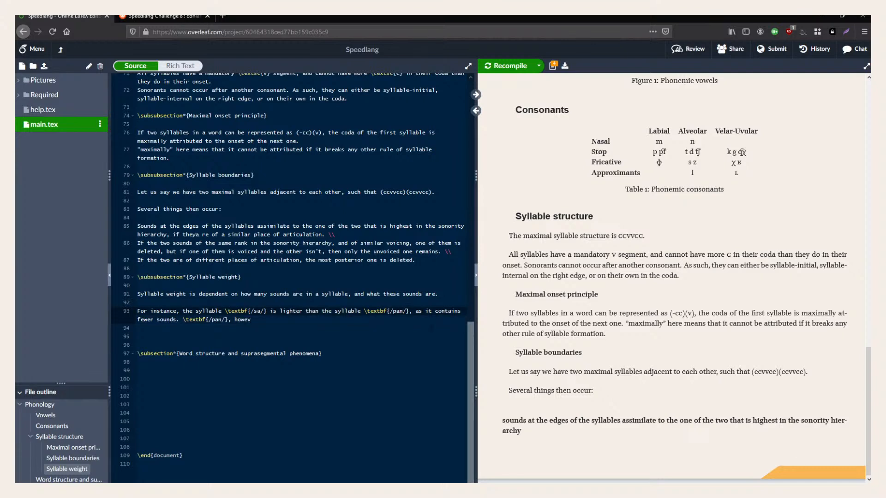
{"action": "left_click", "coordinate": [222, 319]}
{"action": "key", "text": "BackSpace"}
{"action": "type", "text": "l/}, however, "}
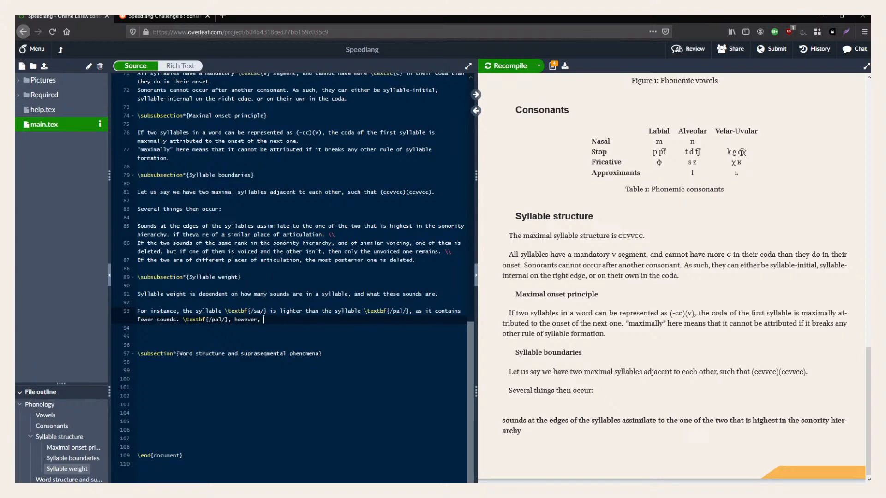
Continue the second sentence with "is lighter than \textbf{/pan/}" and change both /pal/ syllables to /zal/.
{"action": "type", "text": "is lighter than"}
{"action": "left_click", "coordinate": [395, 311]}
{"action": "key", "text": "BackSpace"}
{"action": "type", "text": "z"}
{"action": "left_click", "coordinate": [316, 320]}
{"action": "type", "text": "extbf{/pan/"}
{"action": "key", "text": "Down"}
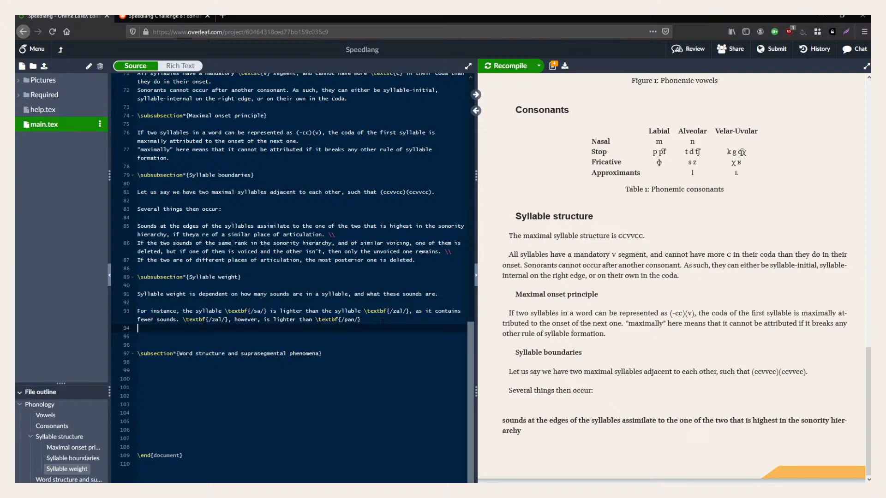
{"action": "key", "text": "Left"}
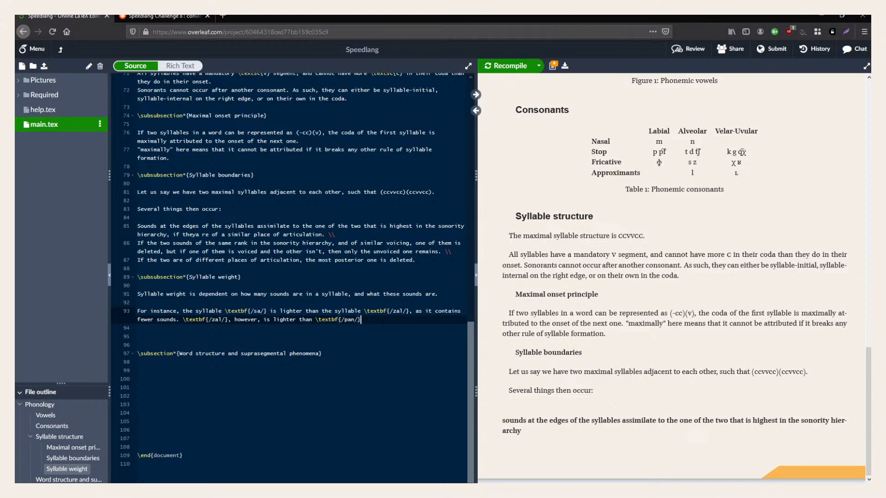
Add ", despite contianing the same number of sounds: the sounds it contains are "heavier"" and italicize "heavier" with its quotation marks.
{"action": "type", "text": ","}
{"action": "key", "text": "BackSpace"}
{"action": "key", "text": "BackSpace"}
{"action": "type", "text": ", despite contianing the same numb"}
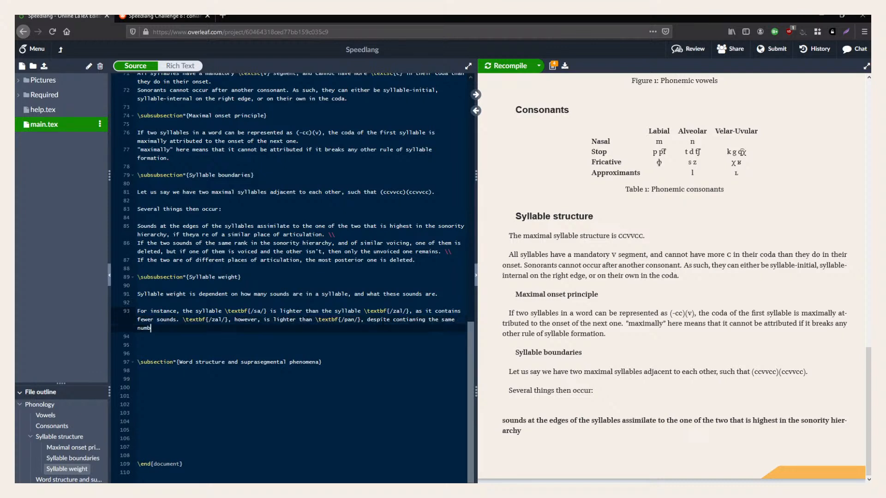
{"action": "type", "text": "er of sounds: the sounds it contains are \"heavier\""}
{"action": "key", "text": "ctrl+shift+Left"}
{"action": "key", "text": "shift+Left"}
{"action": "key", "text": "ctrl+i"}
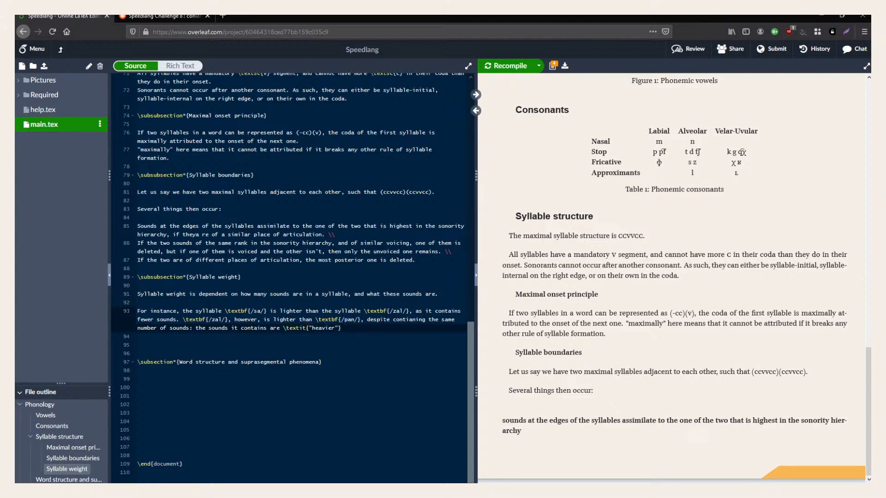
Correct the misspelled "contianing" to "containing" in the second example sentence.
{"action": "left_click", "coordinate": [409, 320]}
{"action": "key", "text": "BackSpace"}
{"action": "key", "text": "Right"}
{"action": "type", "text": "i"}
Replace "it contains" with "contained in \textbf{/pan/}" in the second example sentence and end it with a period.
{"action": "double_click", "coordinate": [237, 328]}
{"action": "key", "text": "Delete"}
{"action": "key", "text": "Delete"}
{"action": "key", "text": "Delete"}
{"action": "key", "text": "Delete"}
{"action": "key", "text": "Delete"}
{"action": "key", "text": "Delete"}
{"action": "key", "text": "Delete"}
{"action": "key", "text": "Delete"}
{"action": "key", "text": "Delete"}
{"action": "key", "text": "Delete"}
{"action": "type", "text": "contained"}
{"action": "key", "text": "ctrl+n"}
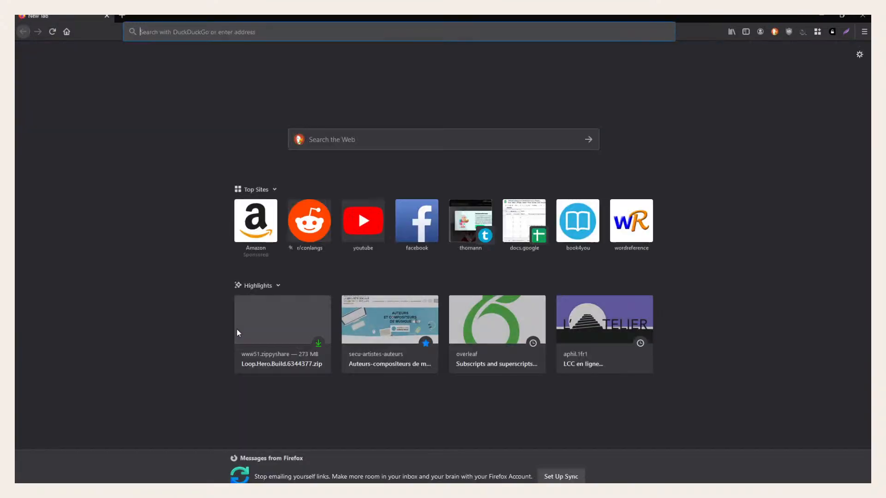
{"action": "key", "text": "ctrl+w"}
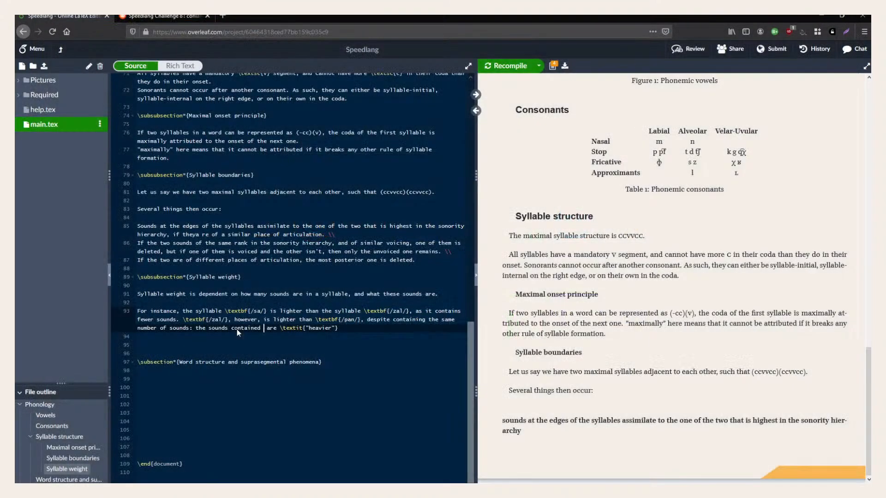
{"action": "type", "text": "in \textbf{//"}
{"action": "key", "text": "Left"}
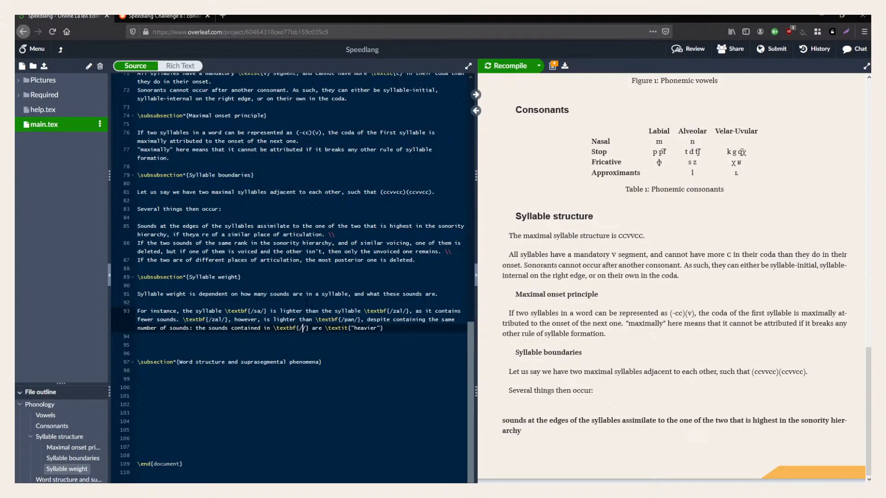
{"action": "type", "text": "pan"}
{"action": "key", "text": "End"}
{"action": "type", "text": "."}
Add a new paragraph reading "The weight value of an individual phoneme is governed by its rank in the sonority hierarchy".
{"action": "key", "text": "Return"}
{"action": "key", "text": "Return"}
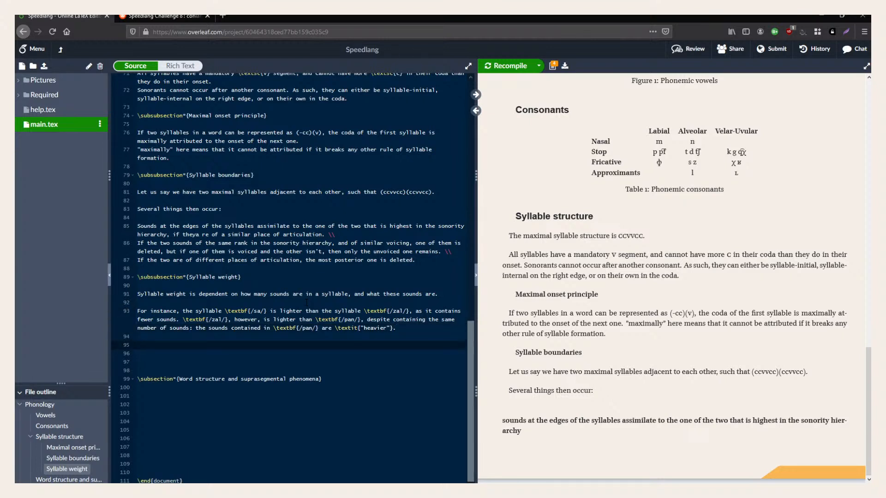
{"action": "type", "text": "The weigth value of an individual phoneme"}
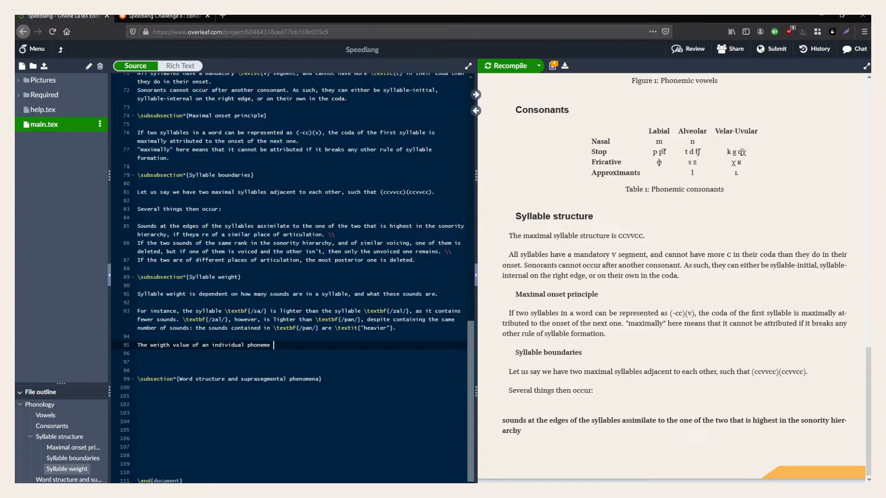
{"action": "key", "text": "BackSpace"}
{"action": "key", "text": "BackSpace"}
{"action": "type", "text": "ht"}
{"action": "key", "text": "End"}
{"action": "type", "text": "is governed by its rank in the sonority hierarchy"}
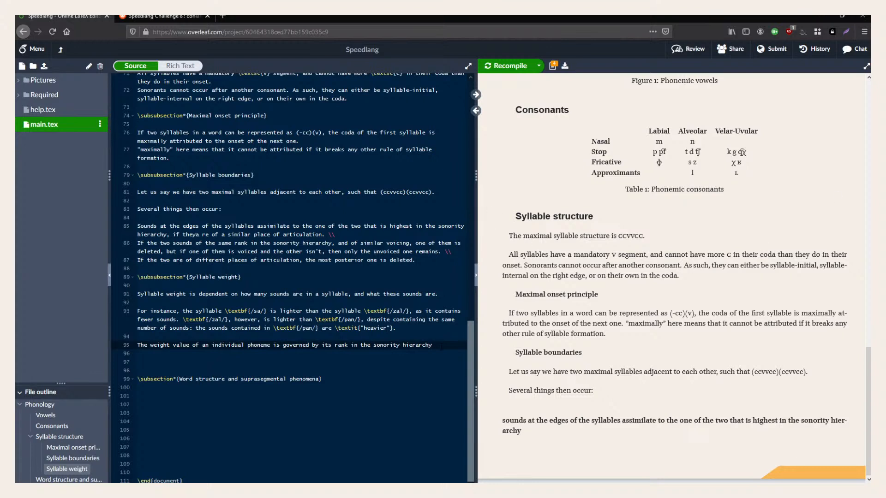
End that sentence with a period and add "The least sonorous a sound, the more weight value it adds.".
{"action": "type", "text": ". The least sonor"}
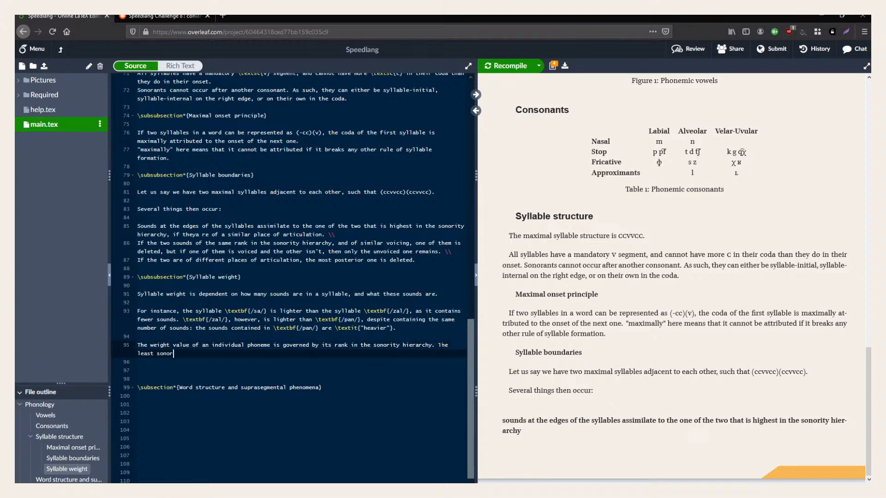
{"action": "type", "text": "ous a sound, the more weight vlue it adds."}
{"action": "key", "text": "ctrl+Left"}
{"action": "key", "text": "ctrl+Left"}
{"action": "key", "text": "ctrl+Left"}
{"action": "key", "text": "ctrl+Left"}
{"action": "key", "text": "ctrl+Left"}
{"action": "key", "text": "ctrl+Left"}
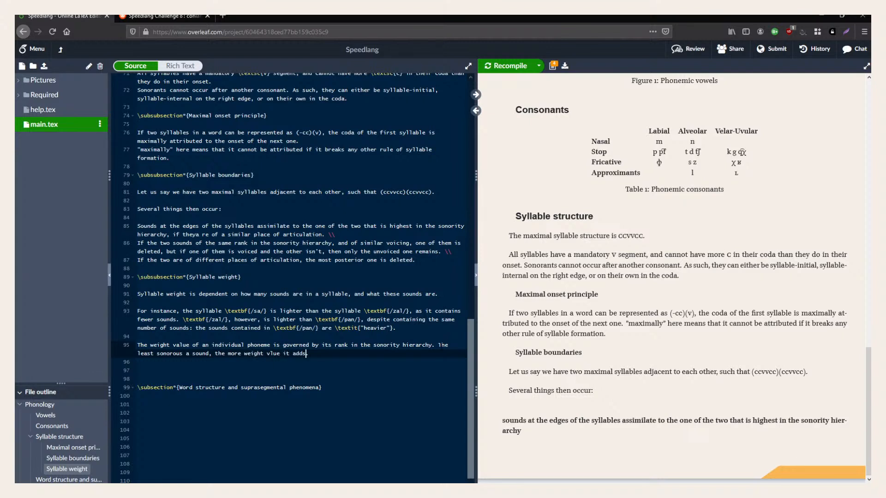
{"action": "key", "text": "Right"}
{"action": "type", "text": "a"}
{"action": "key", "text": "Down"}
{"action": "key", "text": "Left"}
Find the "hier" mentions and replace "highest" with "lowest (least sonorous)" in the first syllable boundary rule.
{"action": "left_click", "coordinate": [316, 277]}
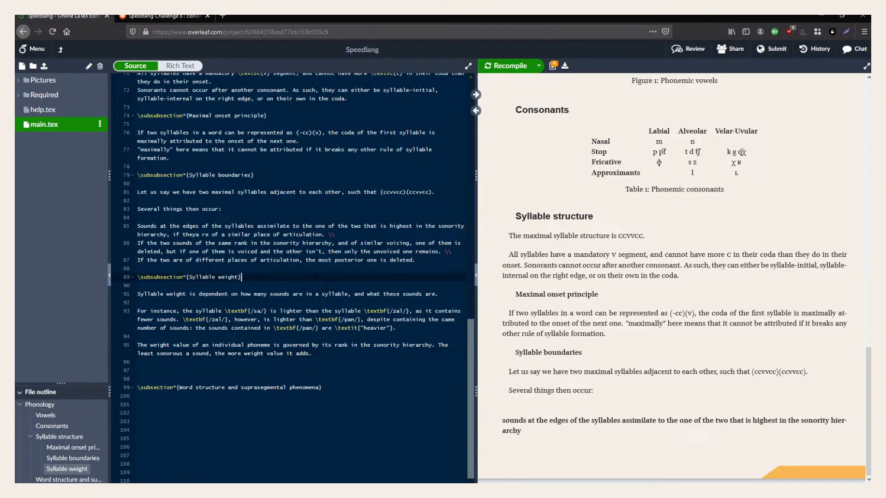
{"action": "key", "text": "ctrl+f"}
{"action": "type", "text": "hier"}
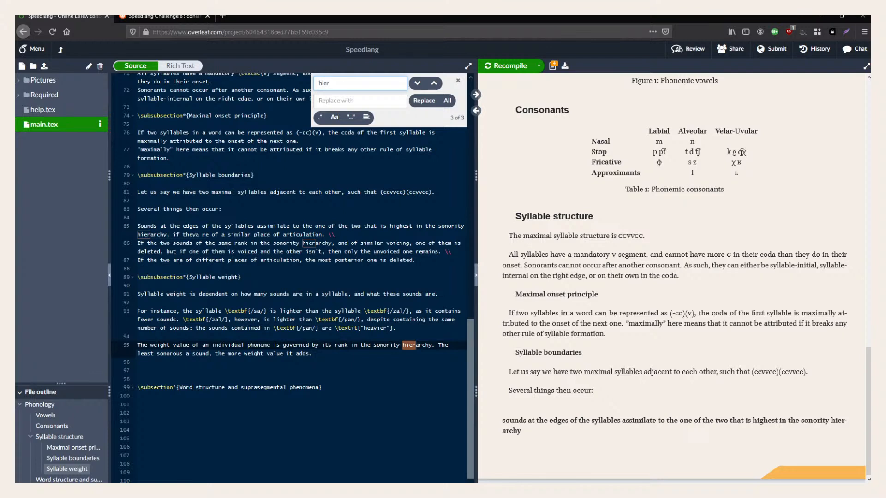
{"action": "double_click", "coordinate": [400, 226]}
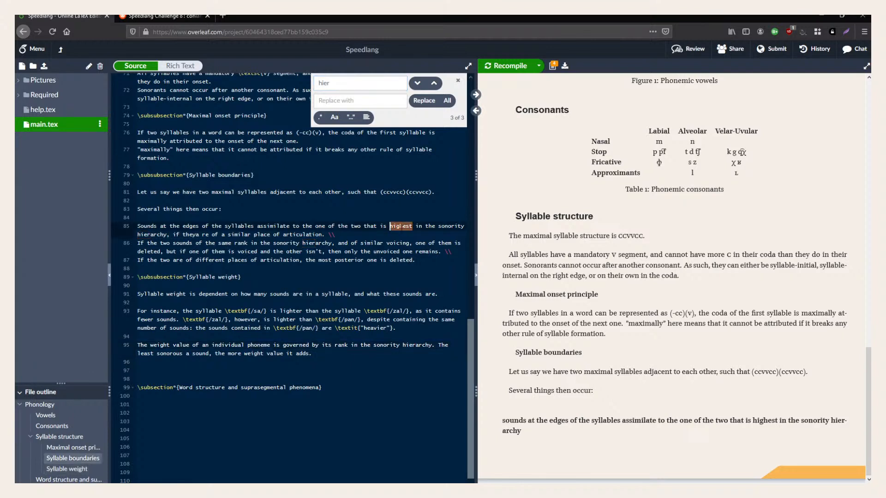
{"action": "key", "text": "Escape"}
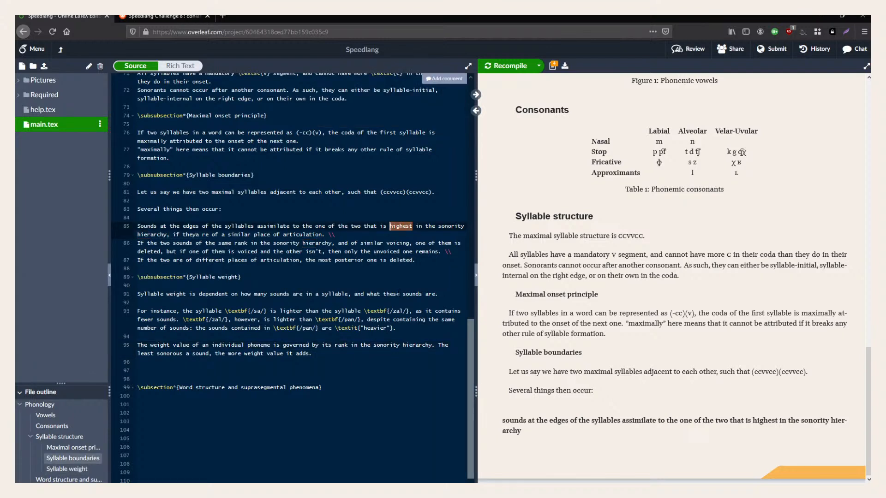
{"action": "type", "text": "lowest (leas"}
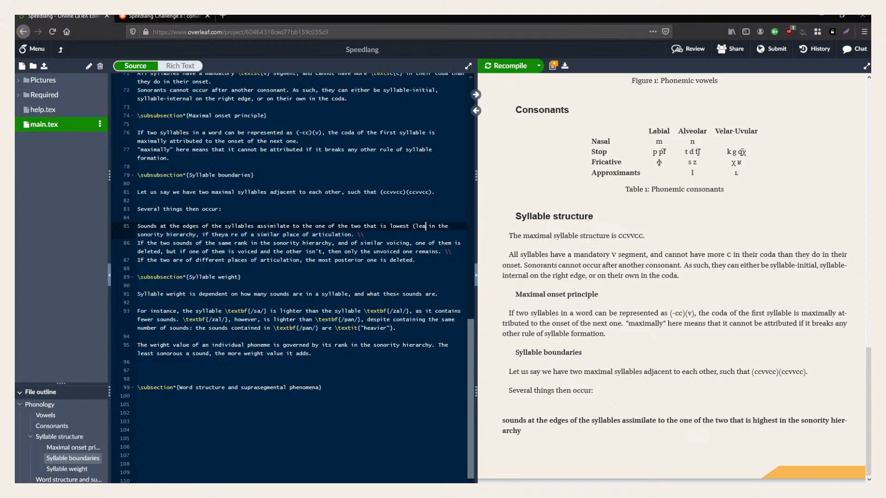
{"action": "type", "text": "t sonorous)"}
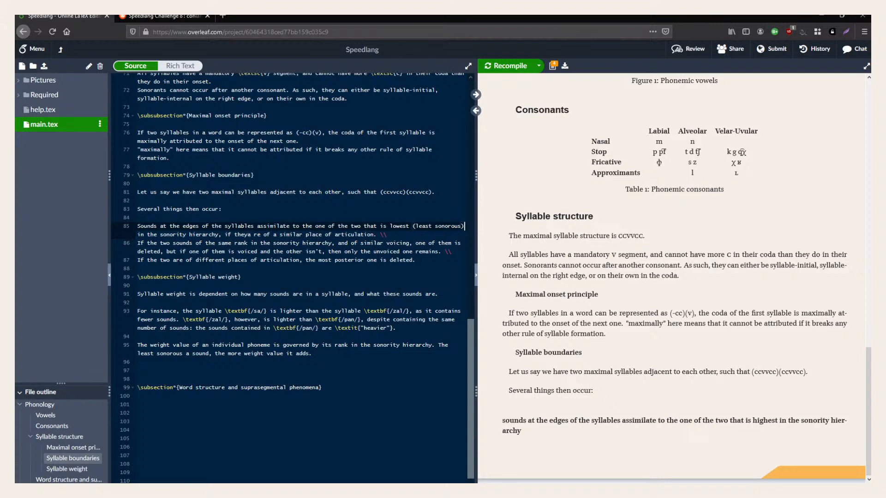
Correct "theya re" to "they are" in the first syllable boundary rule and return to the end of the phoneme weight paragraph.
{"action": "left_click", "coordinate": [253, 234]}
{"action": "key", "text": "BackSpace"}
{"action": "key", "text": "Left"}
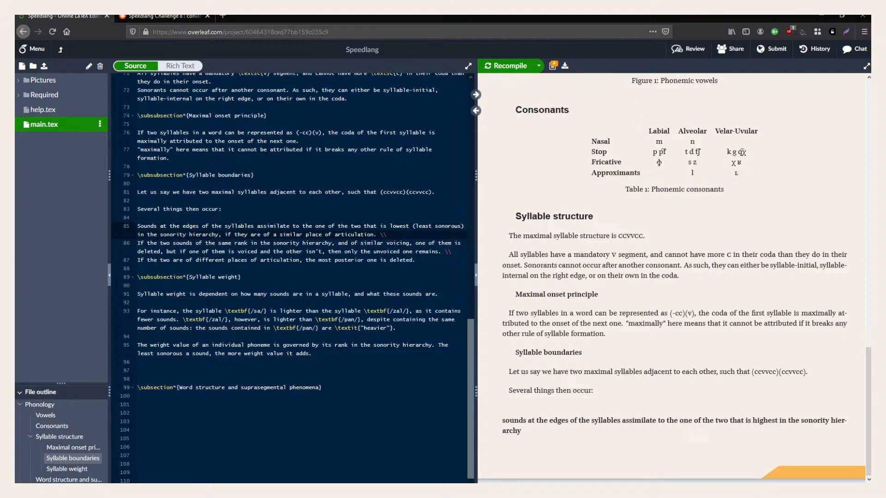
{"action": "left_click", "coordinate": [367, 361]}
{"action": "key", "text": "Left"}
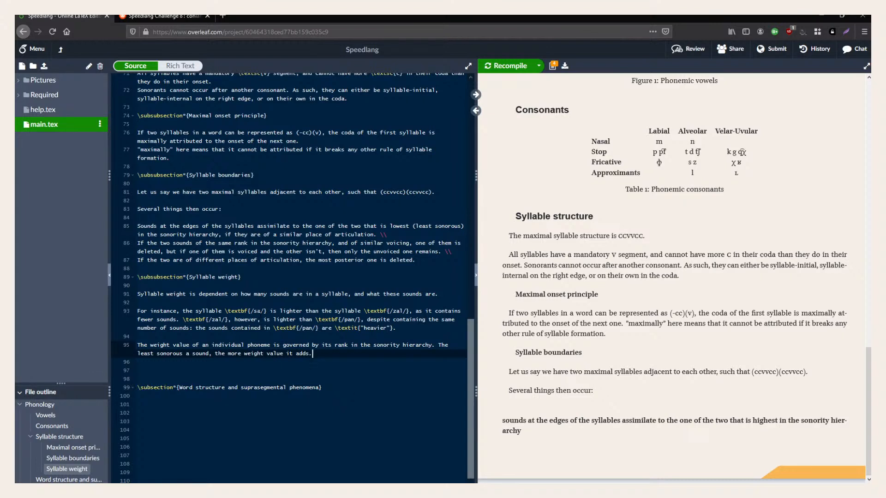
{"action": "type", "text": "As such,"}
{"action": "key", "text": "BackSpace"}
{"action": "key", "text": "BackSpace"}
{"action": "key", "text": "BackSpace"}
{"action": "key", "text": "BackSpace"}
{"action": "key", "text": "BackSpace"}
{"action": "type", "text": "such, "}
{"action": "type", "text": "plosives"}
{"action": "key", "text": "BackSpace"}
{"action": "key", "text": "ctrl+BackSpace"}
{"action": "key", "text": "BackSpace"}
{"action": "key", "text": "BackSpace"}
{"action": "key", "text": "BackSpace"}
{"action": "key", "text": "BackSpace"}
{"action": "key", "text": "BackSpace"}
{"action": "key", "text": "BackSpace"}
{"action": "key", "text": "BackSpace"}
{"action": "key", "text": "BackSpace"}
{"action": "key", "text": "BackSpace"}
{"action": "key", "text": "BackSpace"}
{"action": "key", "text": "Return"}
{"action": "key", "text": "Return"}
{"action": "key", "text": "BackSpace"}
{"action": "key", "text": "BackSpace"}
Add "It can be represented as such:" at the end of the phoneme weight paragraph.
{"action": "type", "text": "it cna be represented as such"}
{"action": "key", "text": "ctrl+Left"}
{"action": "key", "text": "ctrl+Left"}
{"action": "key", "text": "ctrl+Left"}
{"action": "key", "text": "Left"}
{"action": "key", "text": "Left"}
{"action": "key", "text": "Left"}
{"action": "key", "text": "Left"}
{"action": "key", "text": "Left"}
{"action": "key", "text": "Delete"}
{"action": "key", "text": "Right"}
{"action": "type", "text": "n"}
{"action": "key", "text": "Down"}
{"action": "key", "text": "Left"}
{"action": "type", "text": ":"}
{"action": "left_click", "coordinate": [318, 353]}
{"action": "key", "text": "BackSpace"}
{"action": "type", "text": "I"}
{"action": "key", "text": "End"}
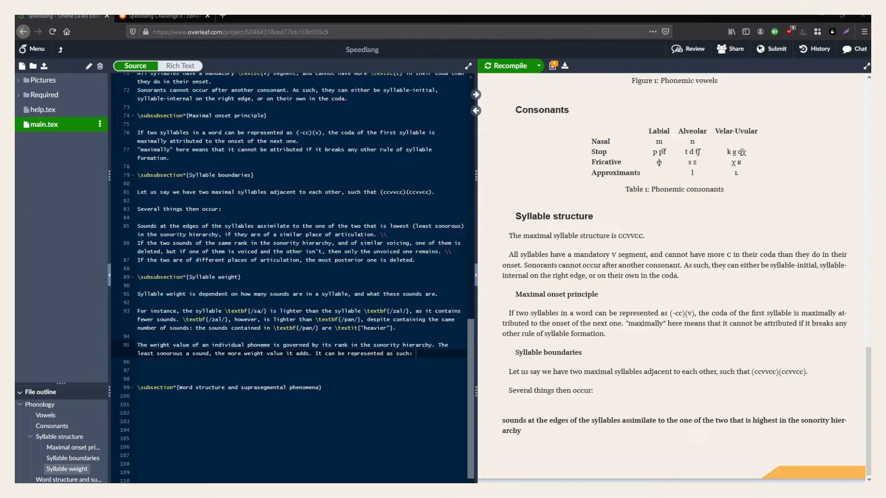
Change "least" to "less" in the sentence about sonorous sounds and return to the end of the paragraph.
{"action": "left_click", "coordinate": [151, 354]}
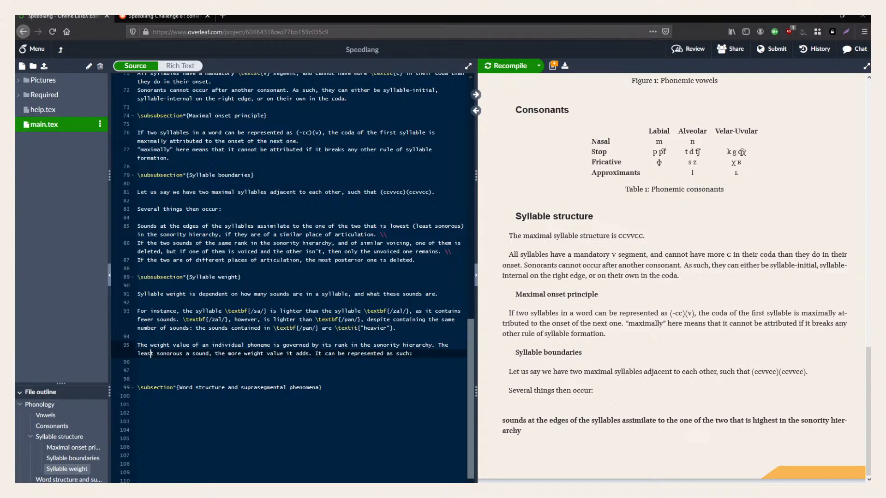
{"action": "key", "text": "BackSpace"}
{"action": "key", "text": "BackSpace"}
{"action": "type", "text": "ss"}
{"action": "left_click", "coordinate": [404, 354]}
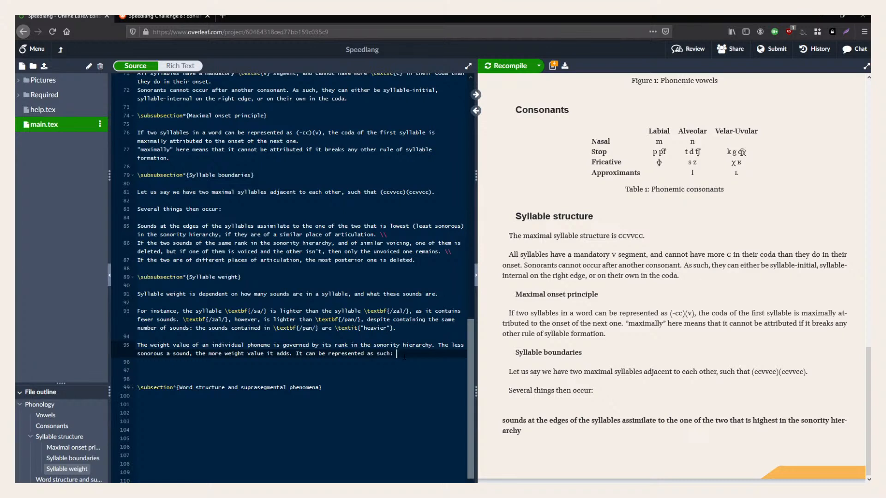
Complete the sentence with the chain "stops → fricatives → nasals → approximants → vowels.".
{"action": "type", "text": "stops → fricatives →"}
{"action": "type", "text": "nasals "}
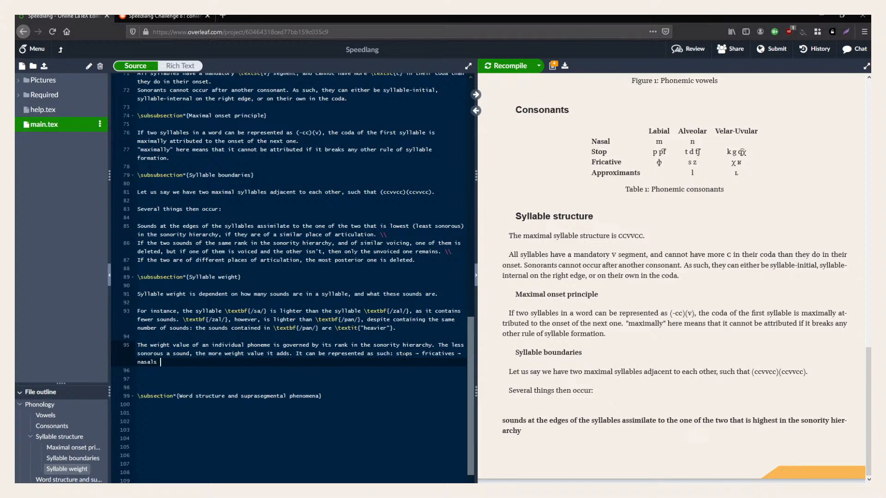
{"action": "type", "text": "→ vowels"}
{"action": "key", "text": "Left"}
{"action": "key", "text": "Left"}
{"action": "key", "text": "Left"}
{"action": "key", "text": "Left"}
{"action": "key", "text": "Left"}
{"action": "key", "text": "Left"}
{"action": "type", "text": "→"}
{"action": "key", "text": "Left"}
{"action": "key", "text": "Left"}
{"action": "type", "text": "approximants"}
{"action": "key", "text": "End"}
{"action": "type", "text": "."}
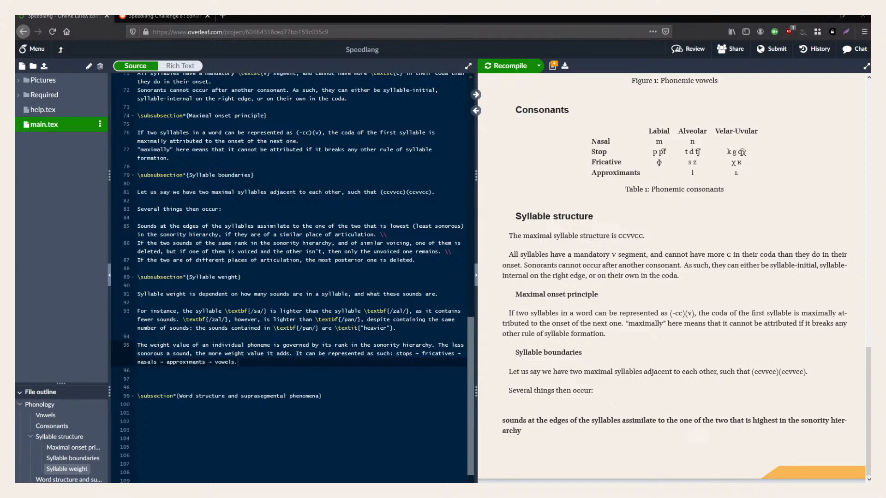
Add "While no exact value is needed, this system can be though of as 1 weight value "point" for each rank." and recompile.
{"action": "type", "text": " While "}
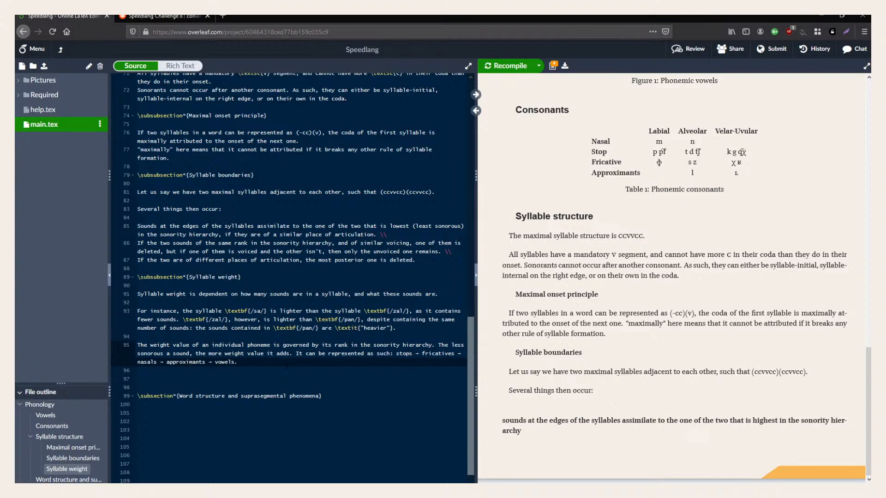
{"action": "type", "text": "no exa"}
{"action": "type", "text": "ct v"}
{"action": "type", "text": "alue is neede"}
{"action": "type", "text": "d, i"}
{"action": "type", "text": "his system c"}
{"action": "type", "text": "an be tho"}
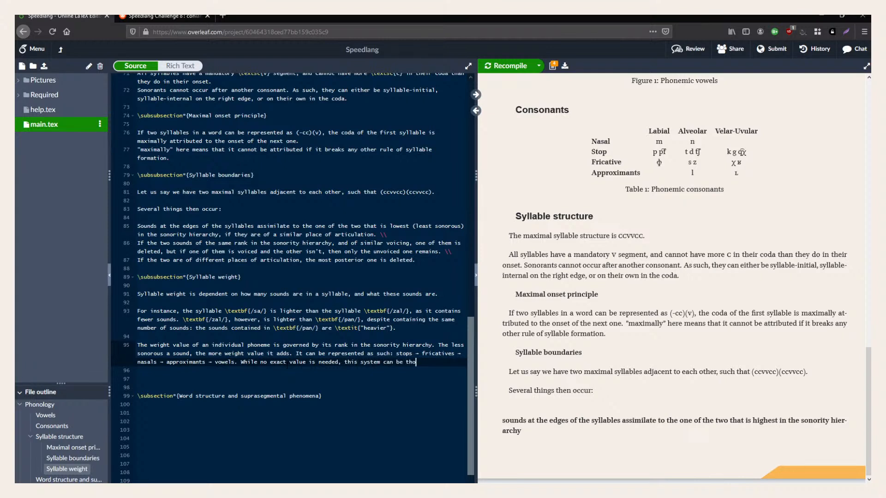
{"action": "type", "text": "ugh of as 1value"}
{"action": "key", "text": "ctrl+BackSpace"}
{"action": "type", "text": "weight value \""}
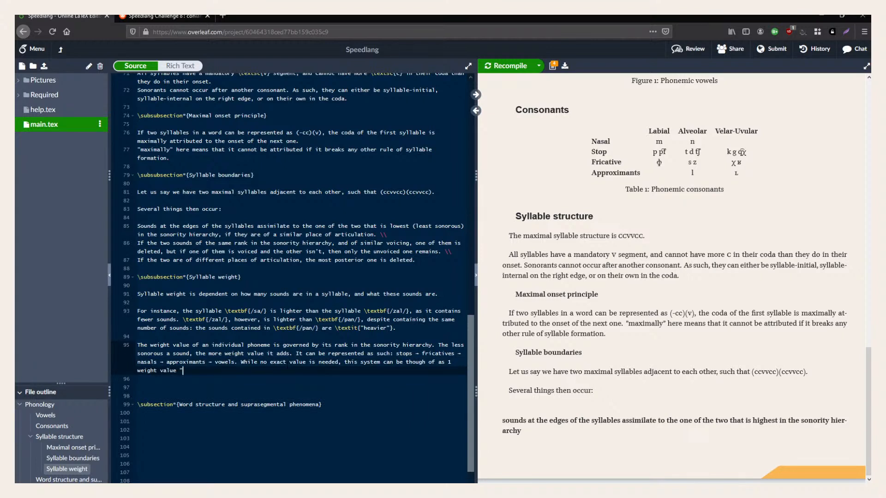
{"action": "type", "text": "point\" for each rank"}
{"action": "key", "text": "BackSpace"}
{"action": "type", "text": "."}
{"action": "key", "text": "ctrl+s"}
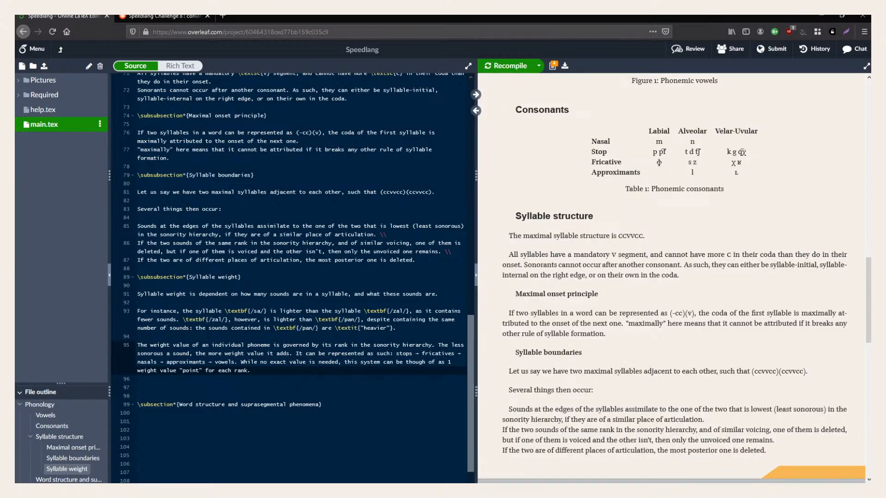
{"action": "double_click", "coordinate": [227, 362]}
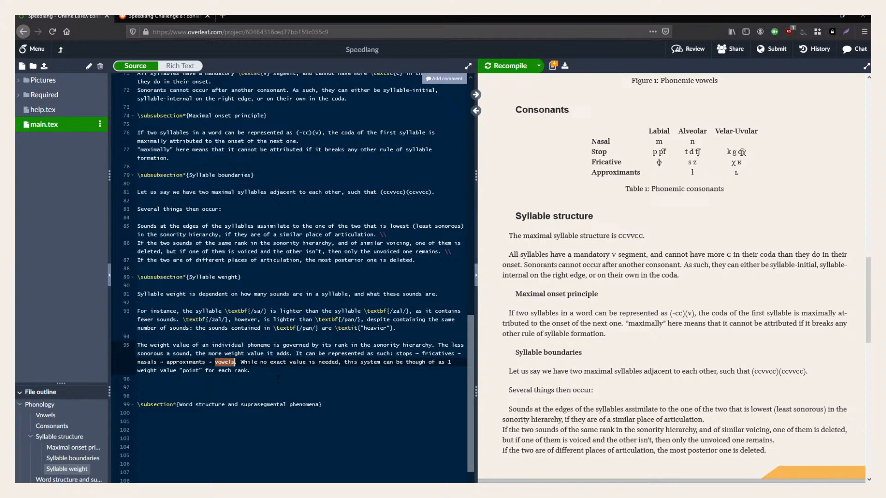
{"action": "double_click", "coordinate": [186, 362]}
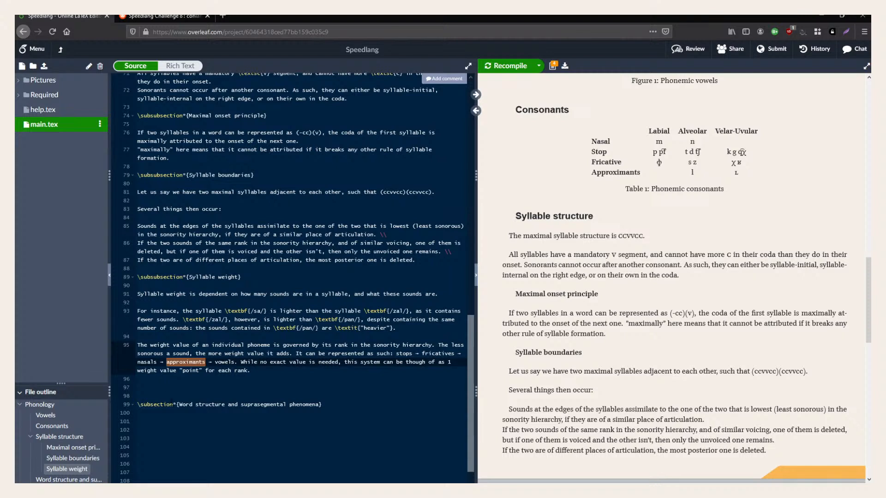
{"action": "double_click", "coordinate": [144, 362]}
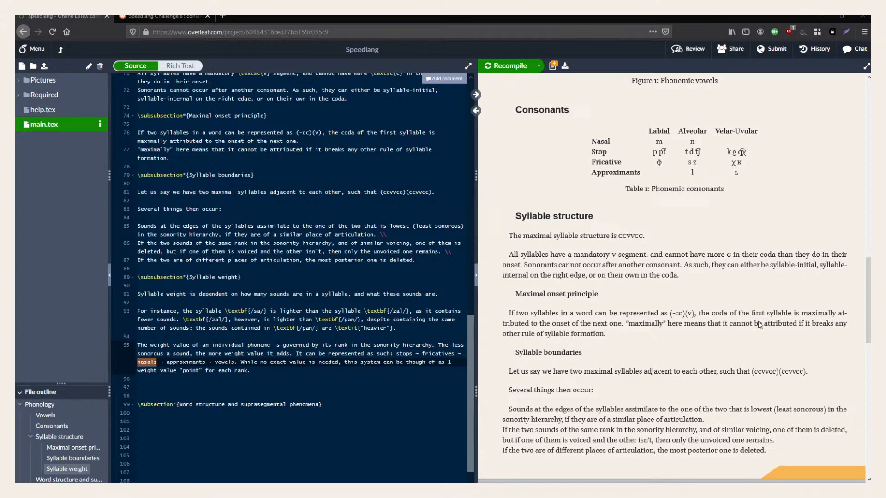
Delete the two extra blank lines above the "Word structure and suprasegmental phenomena" subsection and place the cursor below its heading.
{"action": "left_click", "coordinate": [293, 390]}
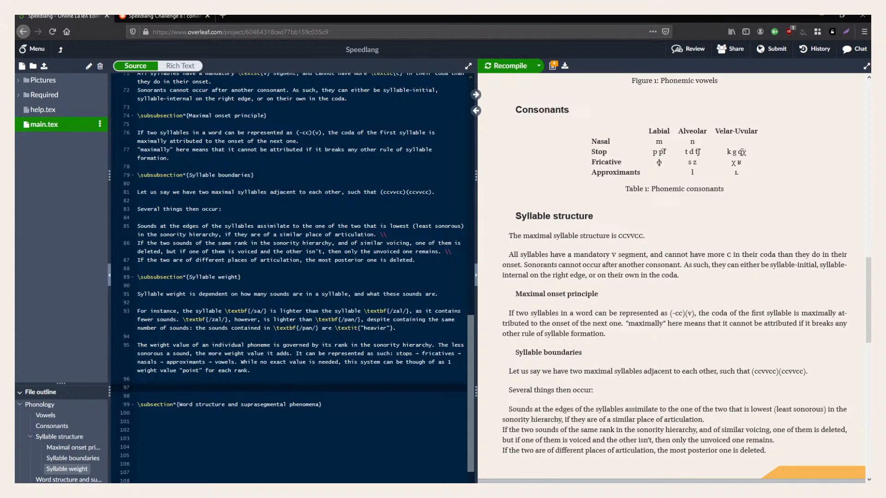
{"action": "key", "text": "Delete"}
{"action": "key", "text": "Delete"}
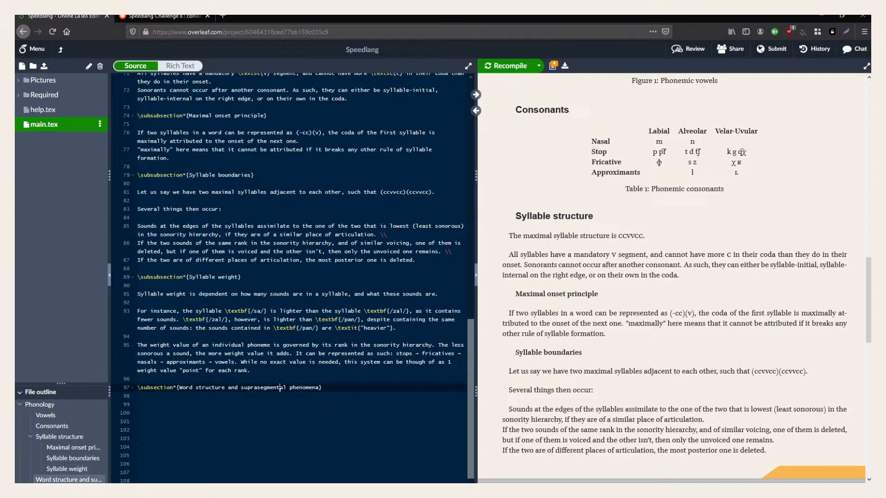
{"action": "double_click", "coordinate": [263, 387]}
{"action": "key", "text": "Down"}
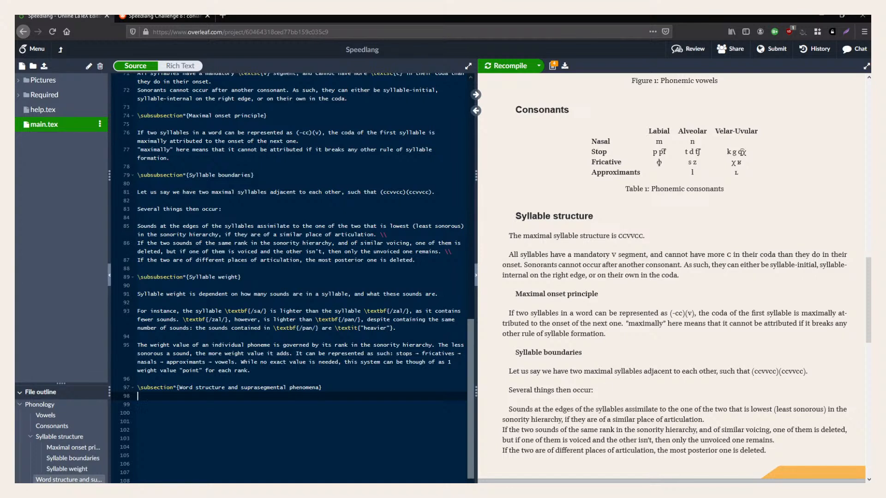
{"action": "left_click", "coordinate": [137, 412]}
{"action": "key", "text": "Up"}
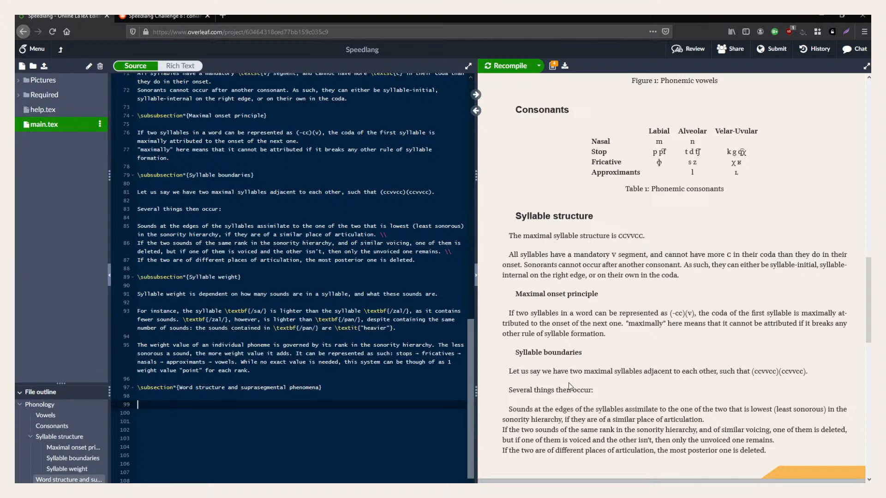
Make the chain from "stops" to "vowels" bold in the phoneme weight paragraph.
{"action": "scroll", "coordinate": [750, 400], "scroll_direction": "down", "scroll_amount": 5}
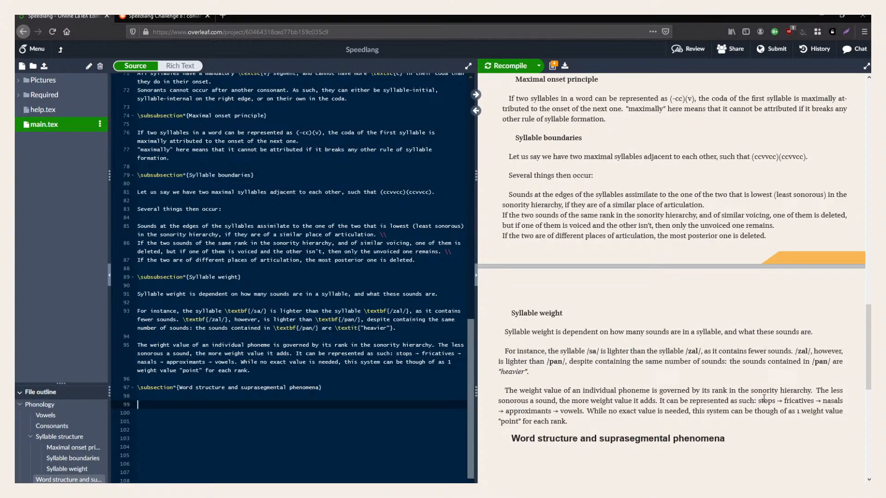
{"action": "left_click_drag", "start_coordinate": [395, 353], "coordinate": [235, 362]}
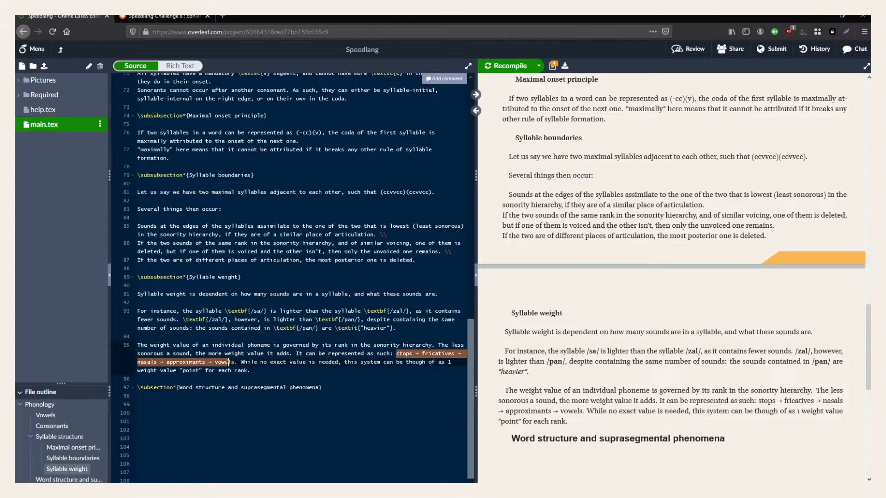
{"action": "key", "text": "ctrl+b"}
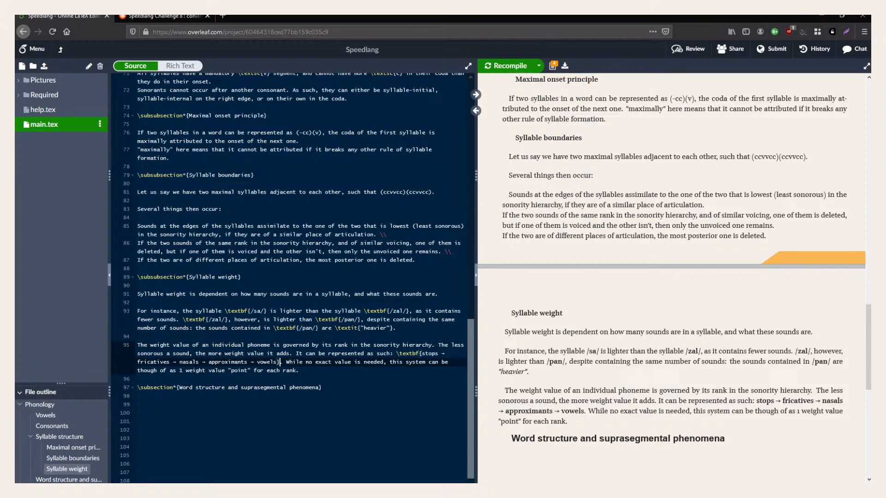
Insert two empty \subsubsection*{} headings under the "Word structure and suprasegmental phenomena" subsection.
{"action": "scroll", "coordinate": [312, 395], "scroll_direction": "down", "scroll_amount": 1}
{"action": "left_click", "coordinate": [322, 362]}
{"action": "left_click", "coordinate": [315, 378]}
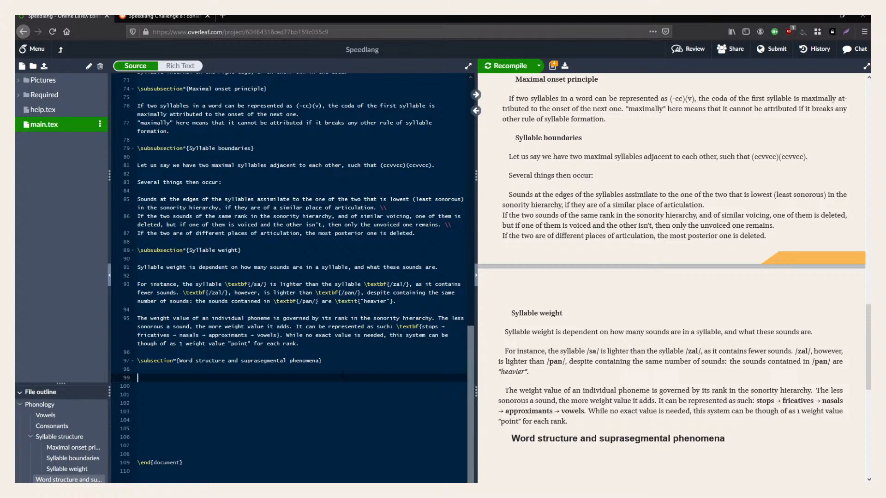
{"action": "type", "text": "\\subsubs"}
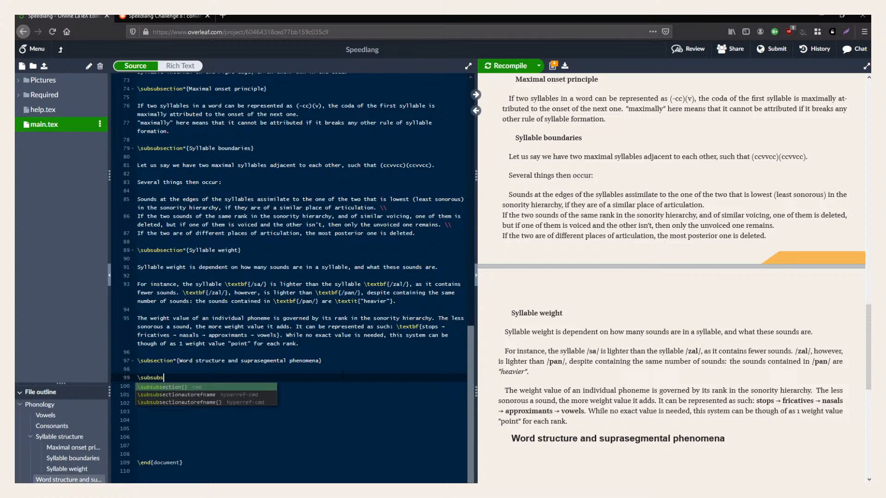
{"action": "type", "text": "ection*"}
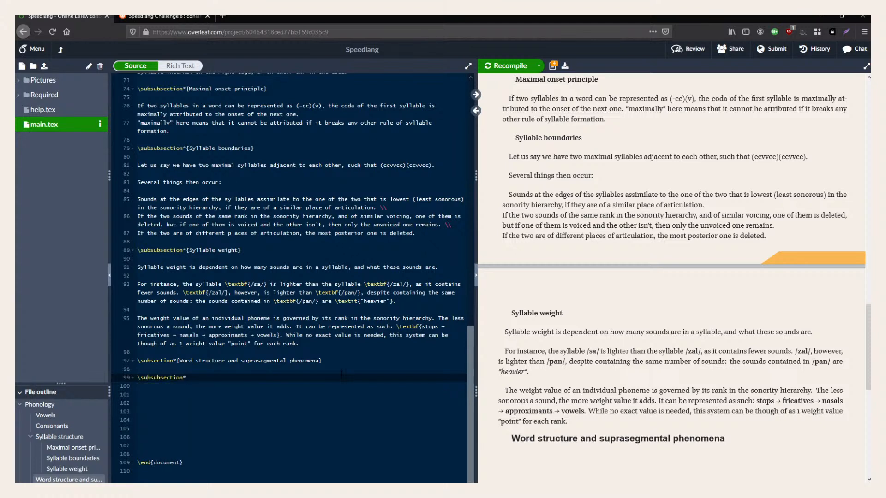
{"action": "type", "text": "{"}
{"action": "key", "text": "Down"}
{"action": "key", "text": "Down"}
{"action": "key", "text": "Return"}
{"action": "type", "text": "\\subsubsection*{}"}
{"action": "key", "text": "Up"}
{"action": "key", "text": "Up"}
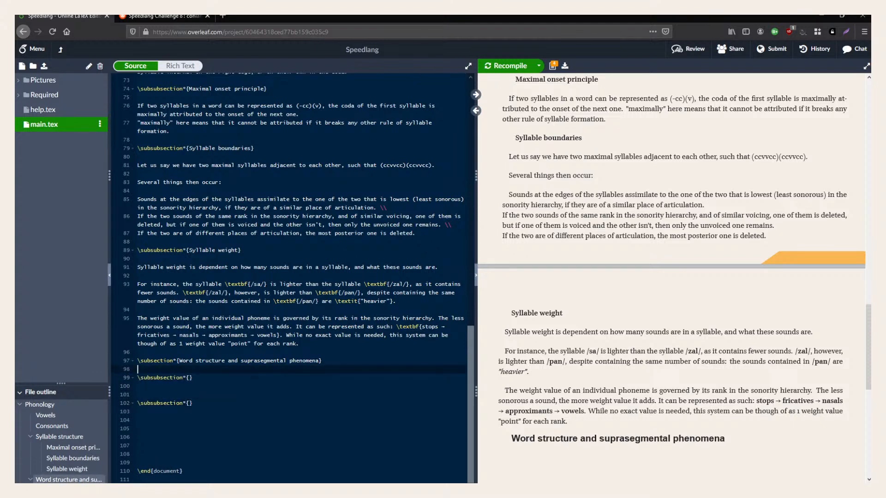
Title the first empty subsubsection "Rythmic lengthening".
{"action": "left_click", "coordinate": [215, 378]}
{"action": "key", "text": "Left"}
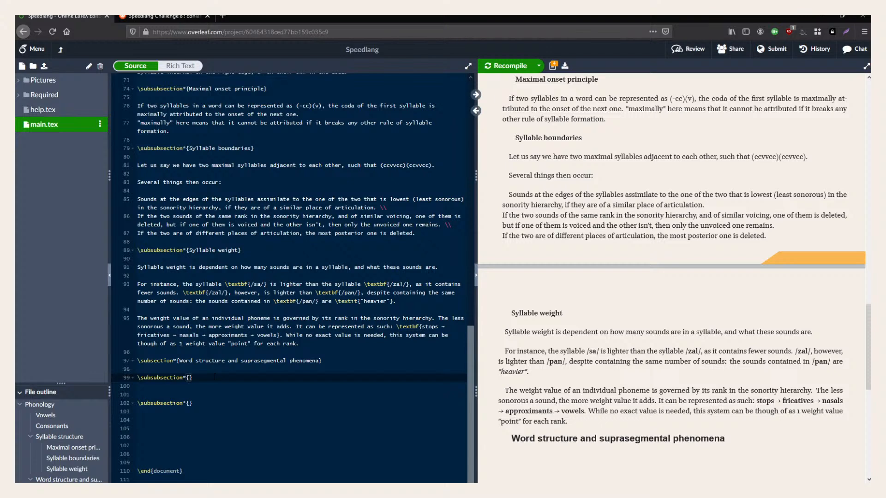
{"action": "type", "text": "Ryt"}
{"action": "type", "text": "hmic length"}
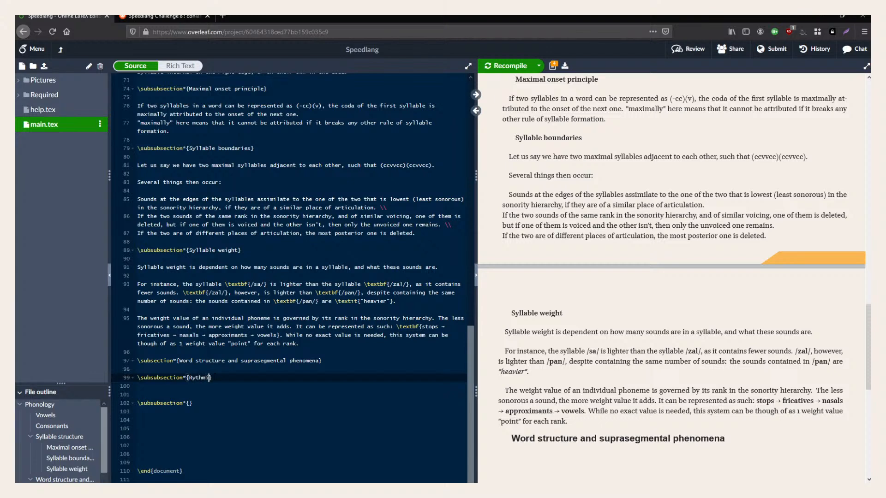
{"action": "type", "text": "ening"}
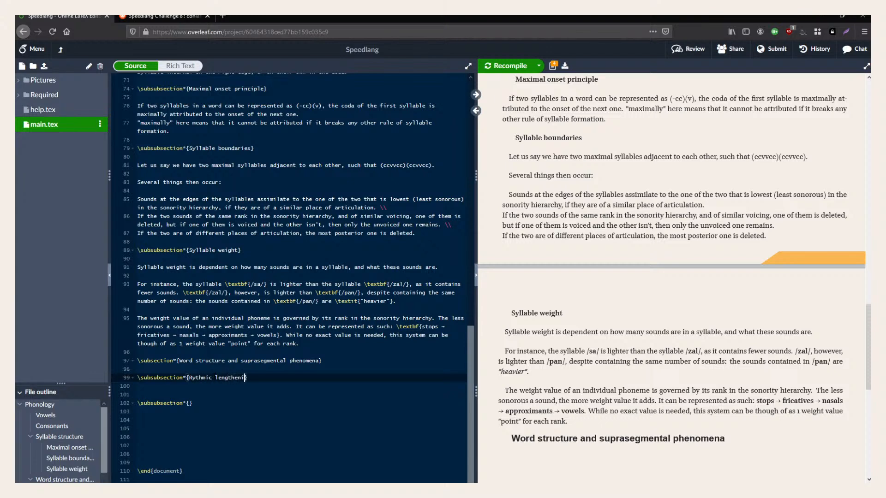
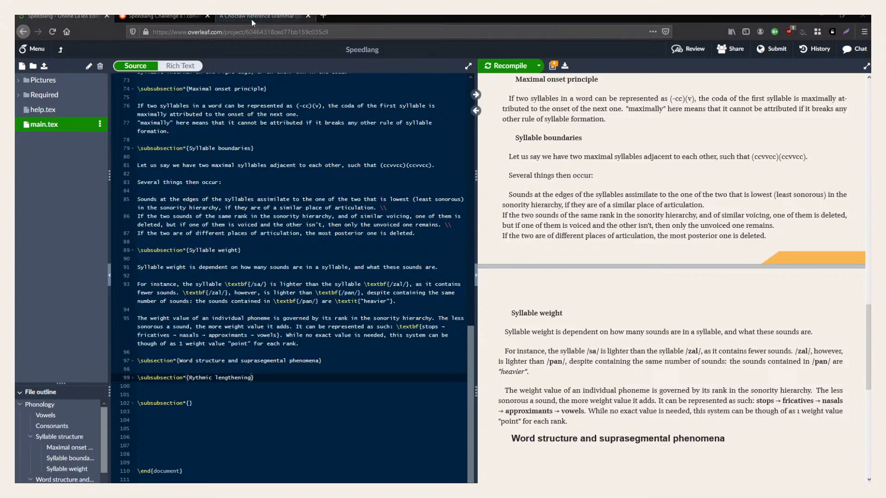
Switch to the Choctaw Reference Grammar PDF and search it for "superheav" to view the superheavy syllables.
{"action": "left_click", "coordinate": [250, 19]}
{"action": "key", "text": "ctrl+f"}
{"action": "type", "text": "superheav"}
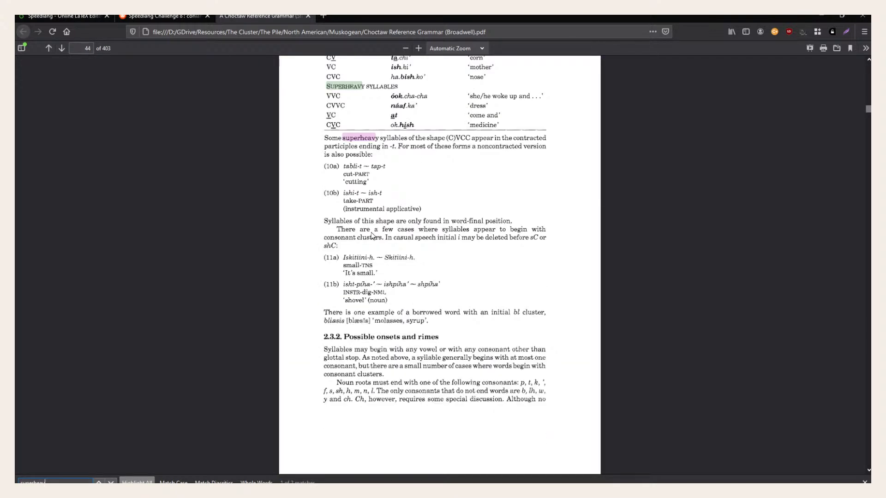
{"action": "key", "text": "Escape"}
{"action": "scroll", "coordinate": [372, 236], "scroll_direction": "up", "scroll_amount": 5}
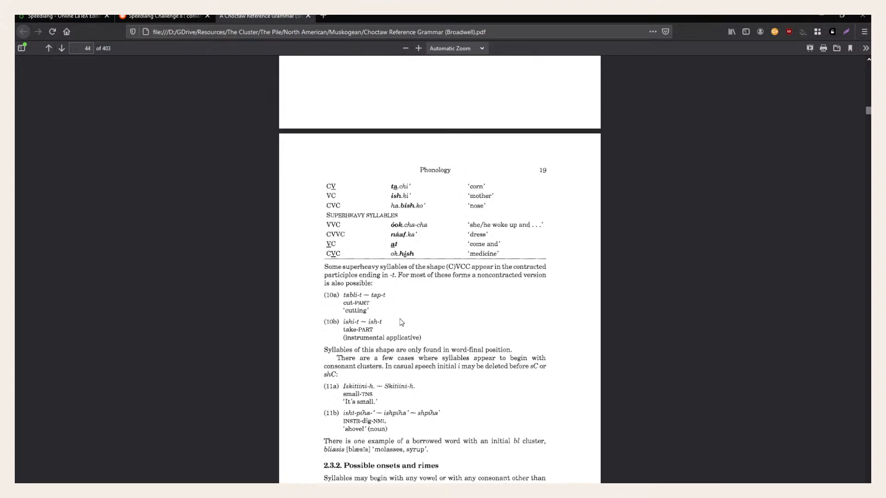
Read section 2.4.1 on rhythmic lengthening in the Choctaw grammar, including its general description and examples.
{"action": "scroll", "coordinate": [416, 316], "scroll_direction": "down", "scroll_amount": 10}
{"action": "scroll", "coordinate": [417, 316], "scroll_direction": "down", "scroll_amount": 9}
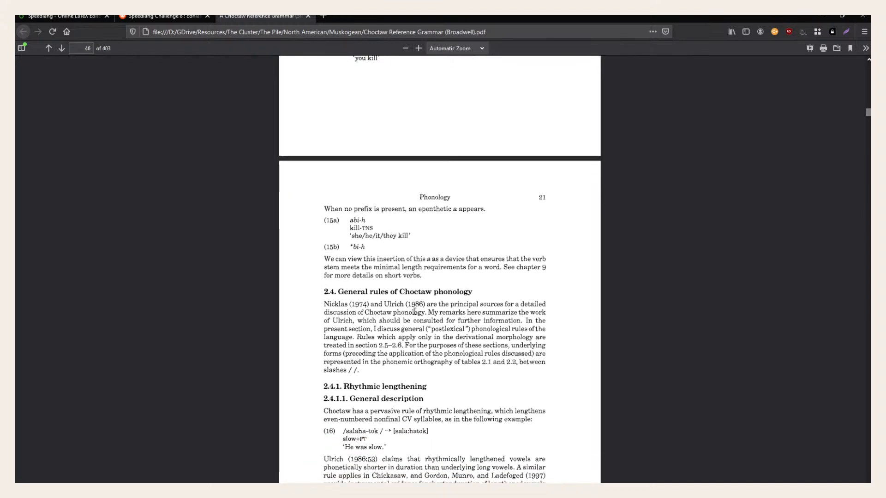
{"action": "scroll", "coordinate": [413, 311], "scroll_direction": "down", "scroll_amount": 2}
{"action": "left_click_drag", "start_coordinate": [410, 303], "coordinate": [329, 304]}
{"action": "left_click", "coordinate": [449, 306]}
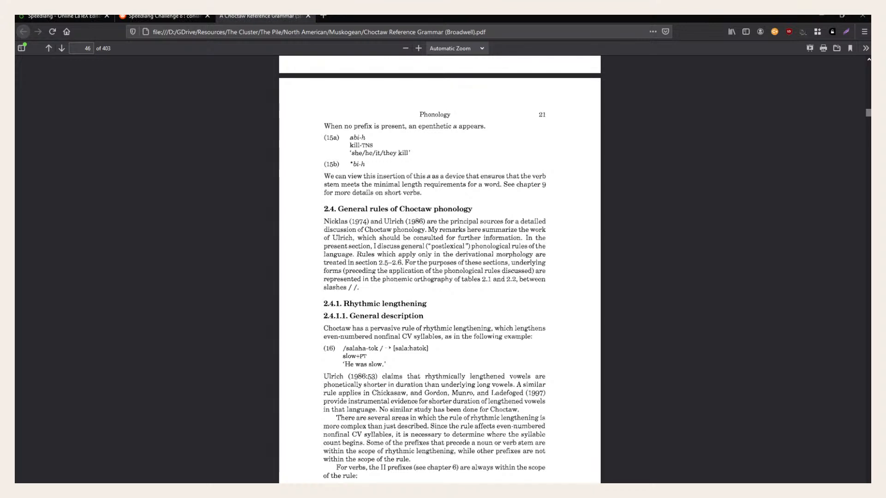
{"action": "scroll", "coordinate": [520, 249], "scroll_direction": "down", "scroll_amount": 2}
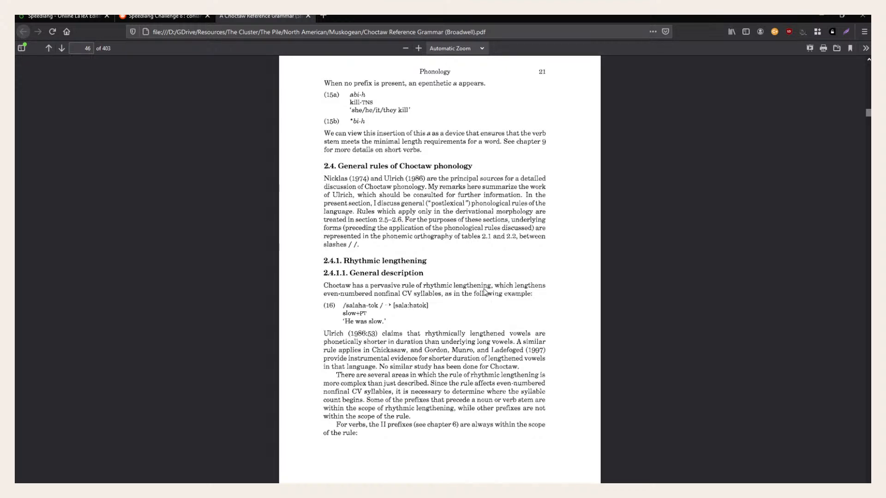
{"action": "scroll", "coordinate": [482, 292], "scroll_direction": "down", "scroll_amount": 6}
{"action": "scroll", "coordinate": [472, 286], "scroll_direction": "up", "scroll_amount": 3}
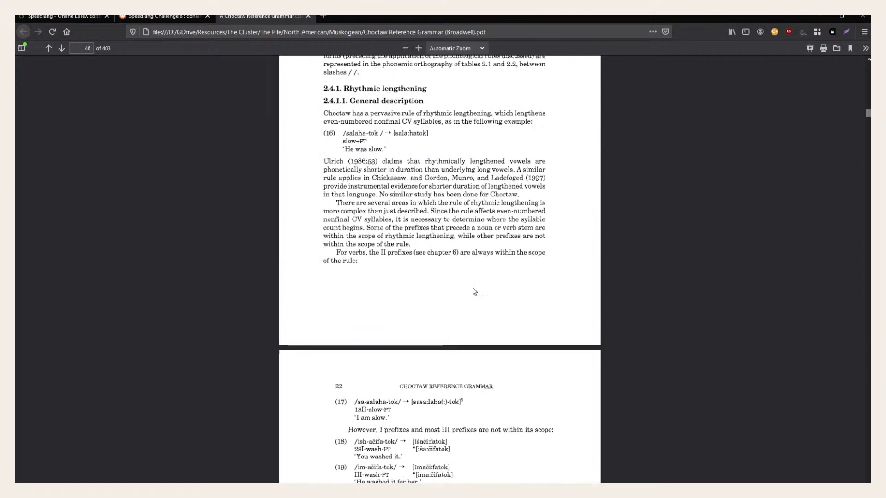
{"action": "scroll", "coordinate": [466, 287], "scroll_direction": "up", "scroll_amount": 1}
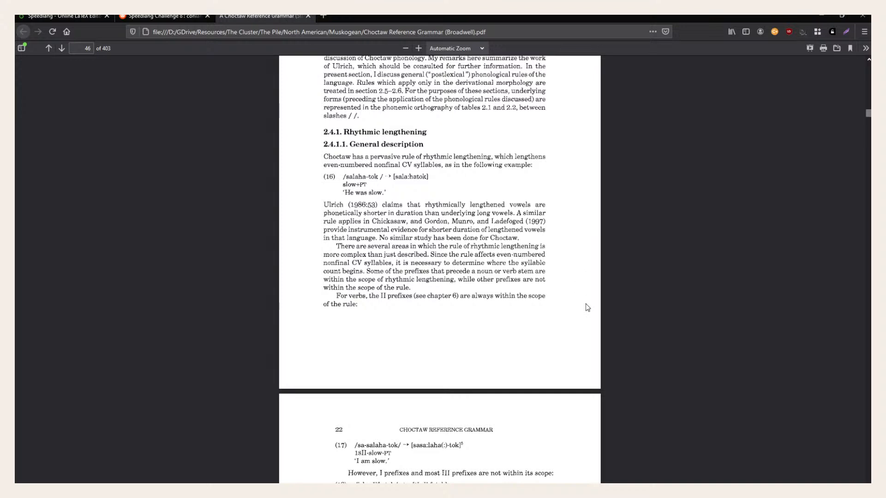
{"action": "scroll", "coordinate": [544, 355], "scroll_direction": "down", "scroll_amount": 2}
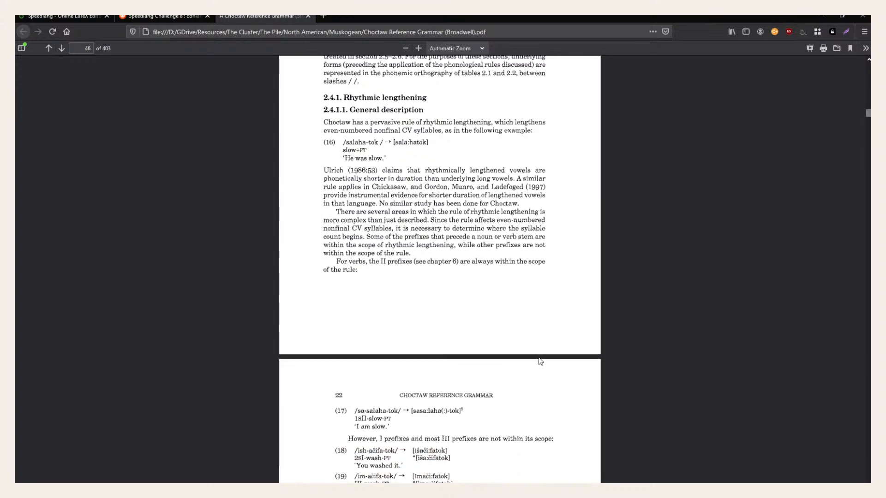
Read which prefixes and suffixes fall within the scope of rhythmic lengthening, examining examples 17 to 28 in the Choctaw grammar.
{"action": "left_click_drag", "start_coordinate": [513, 127], "coordinate": [325, 117]}
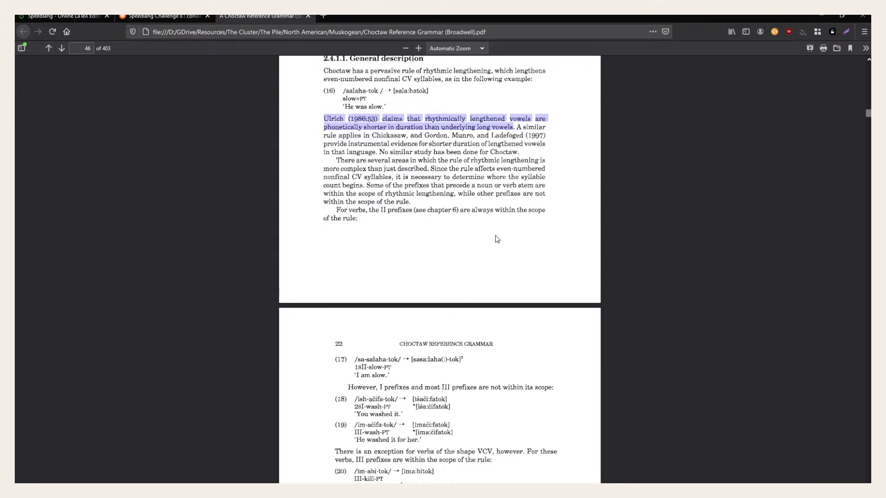
{"action": "scroll", "coordinate": [491, 240], "scroll_direction": "down", "scroll_amount": 6}
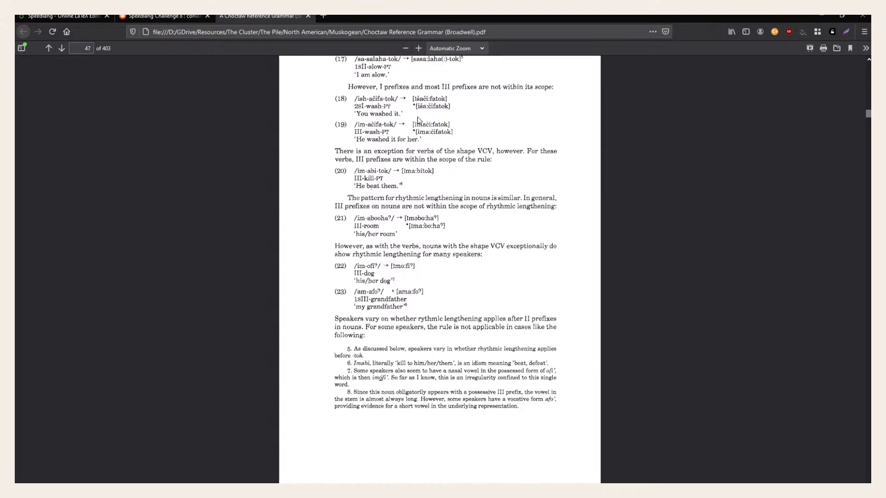
{"action": "scroll", "coordinate": [476, 126], "scroll_direction": "up", "scroll_amount": 1}
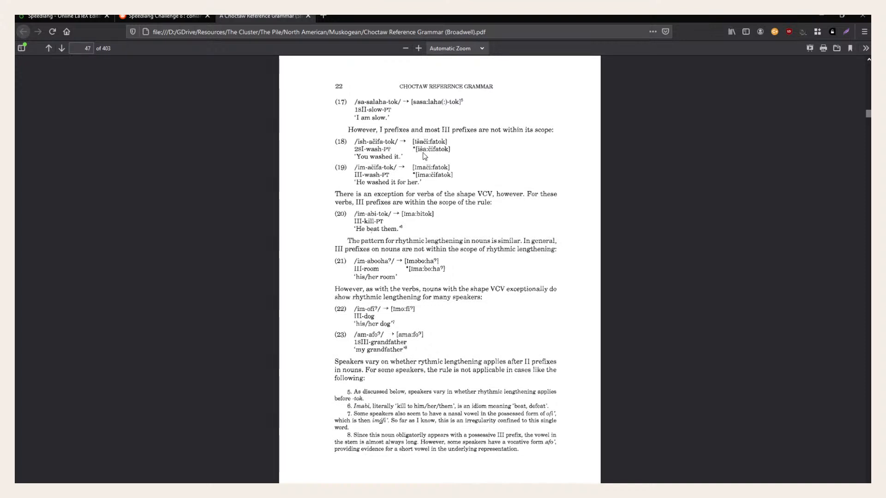
{"action": "left_click_drag", "start_coordinate": [417, 150], "coordinate": [447, 151]}
{"action": "left_click", "coordinate": [467, 156]}
{"action": "scroll", "coordinate": [508, 192], "scroll_direction": "down", "scroll_amount": 3}
{"action": "scroll", "coordinate": [508, 192], "scroll_direction": "down", "scroll_amount": 5}
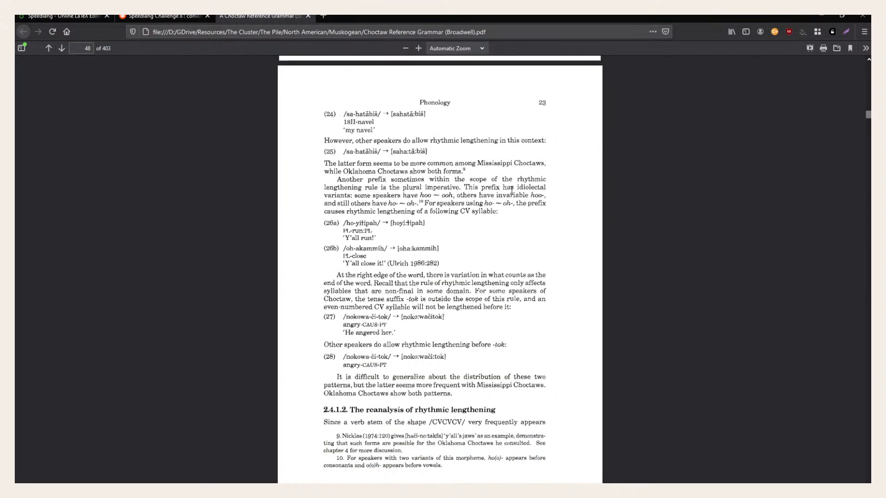
{"action": "scroll", "coordinate": [511, 190], "scroll_direction": "up", "scroll_amount": 3}
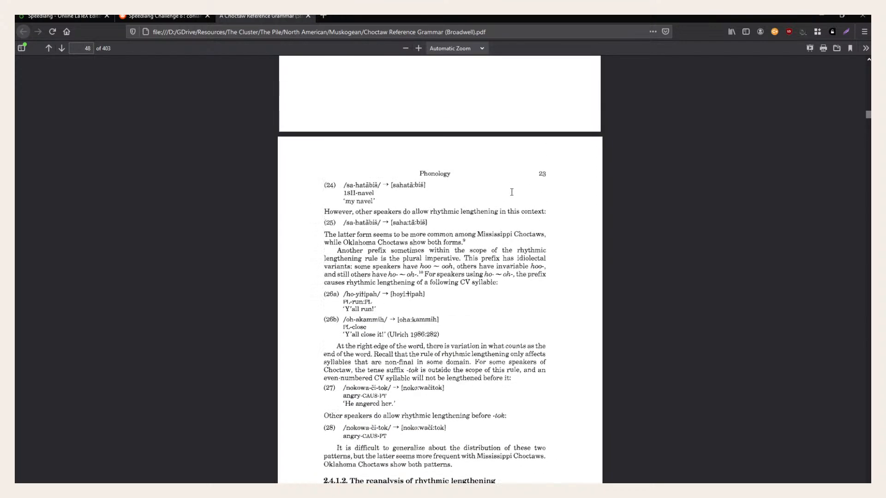
Close the Choctaw Reference Grammar PDF and return to the Speedlang document in Overleaf.
{"action": "left_click", "coordinate": [166, 17]}
{"action": "left_click", "coordinate": [68, 15]}
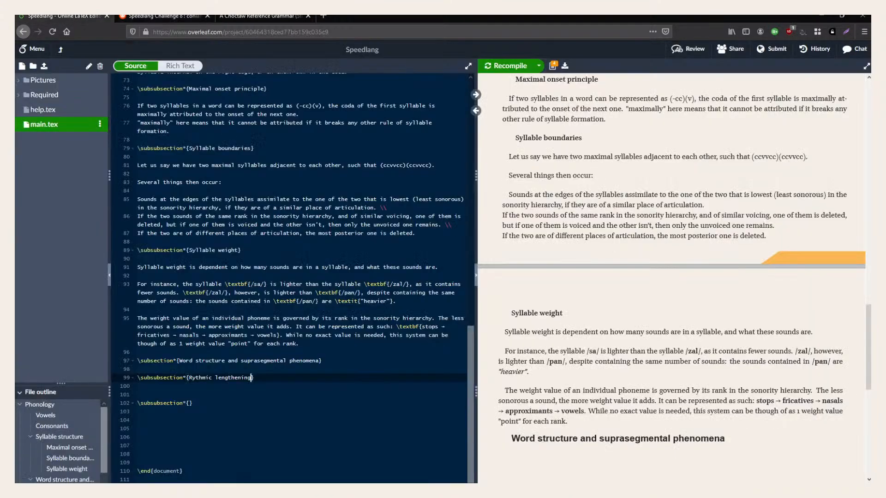
{"action": "key", "text": "Down"}
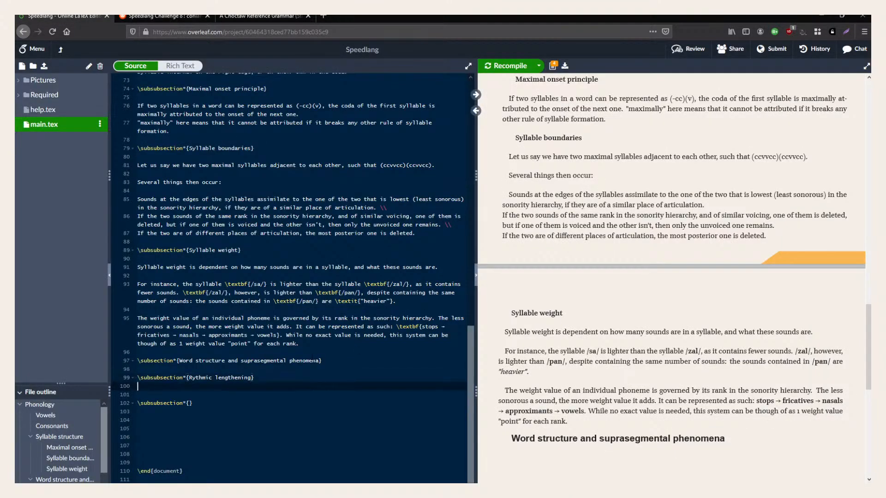
{"action": "left_click", "coordinate": [252, 17]}
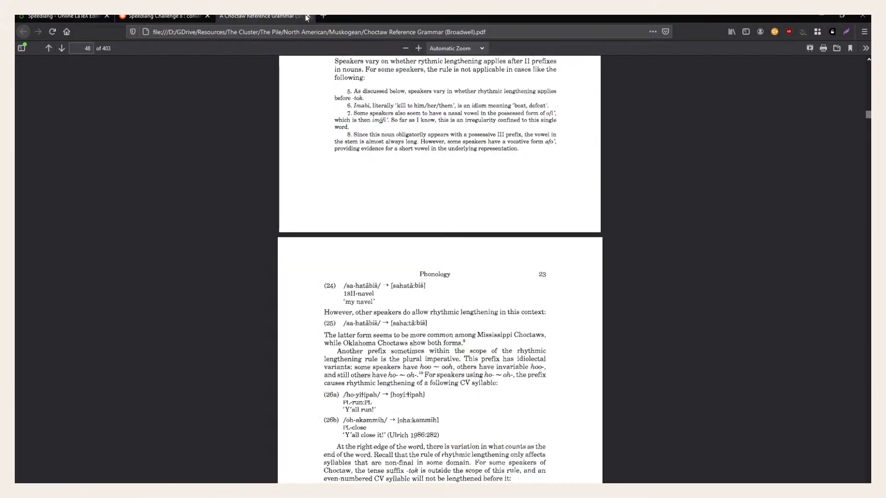
{"action": "left_click", "coordinate": [305, 15]}
{"action": "key", "text": "ctrl+Page_Up"}
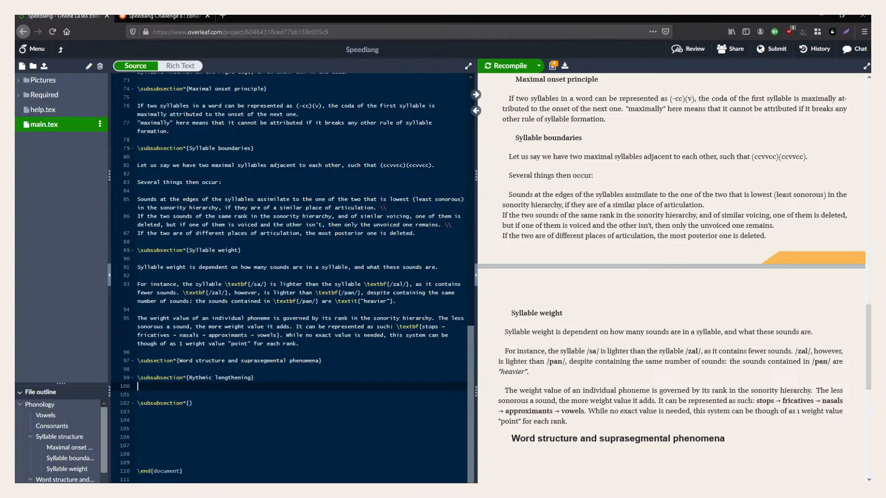
Adjust the blank lines beneath the first subsubsection heading and correct its title to "Rhythmic lengthening".
{"action": "left_click", "coordinate": [208, 391]}
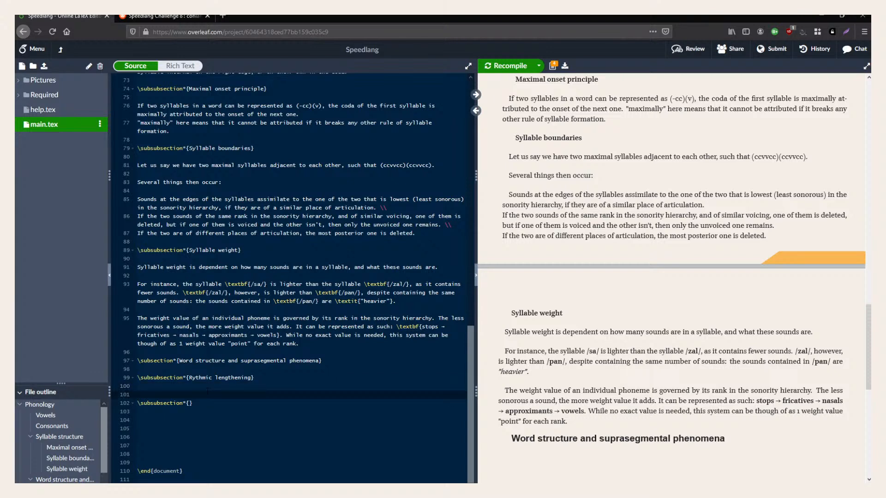
{"action": "key", "text": "BackSpace"}
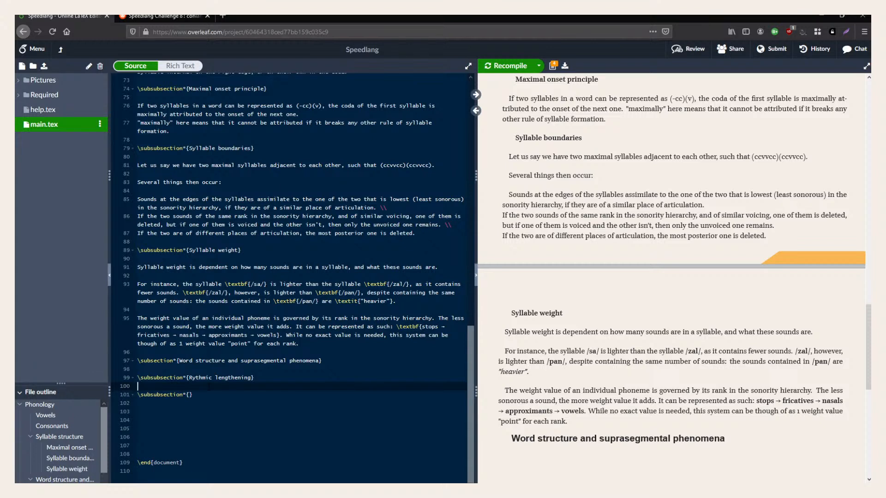
{"action": "key", "text": "Down"}
{"action": "key", "text": "Down"}
{"action": "key", "text": "Up"}
{"action": "key", "text": "Up"}
{"action": "key", "text": "Return"}
{"action": "key", "text": "Up"}
{"action": "key", "text": "Return"}
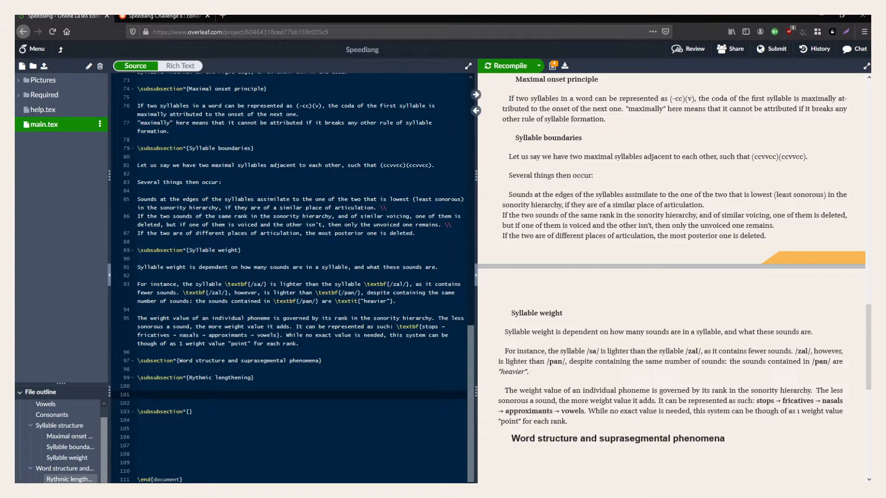
{"action": "left_click", "coordinate": [192, 378]}
{"action": "type", "text": "h"}
{"action": "left_click", "coordinate": [188, 396]}
{"action": "type", "text": "Starting fr"}
{"action": "key", "text": "BackSpace"}
{"action": "key", "text": "BackSpace"}
{"action": "key", "text": "BackSpace"}
{"action": "key", "text": "BackSpace"}
{"action": "key", "text": "BackSpace"}
{"action": "key", "text": "BackSpace"}
{"action": "key", "text": "BackSpace"}
{"action": "key", "text": "BackSpace"}
{"action": "key", "text": "BackSpace"}
{"action": "key", "text": "BackSpace"}
{"action": "key", "text": "BackSpace"}
{"action": "key", "text": "BackSpace"}
{"action": "key", "text": "BackSpace"}
{"action": "key", "text": "Return"}
{"action": "key", "text": "Return"}
Begin the section's paragraph with "In polysyllabic word with at least three syllables, a rhythmic lengthening spreads from the".
{"action": "type", "text": "Ina  word"}
{"action": "key", "text": "BackSpace"}
{"action": "key", "text": "BackSpace"}
{"action": "key", "text": "BackSpace"}
{"action": "key", "text": "BackSpace"}
{"action": "key", "text": "BackSpace"}
{"action": "key", "text": "BackSpace"}
{"action": "key", "text": "BackSpace"}
{"action": "type", "text": "polysyllbic"}
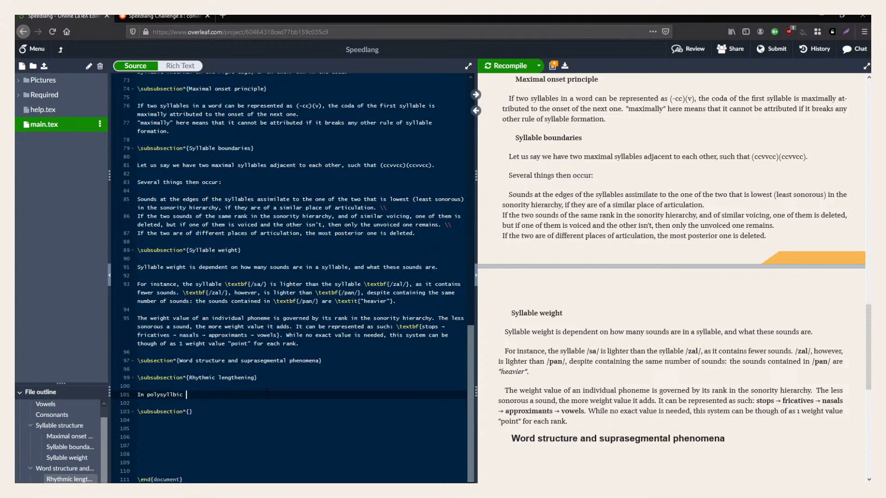
{"action": "key", "text": "BackSpace"}
{"action": "key", "text": "BackSpace"}
{"action": "key", "text": "BackSpace"}
{"action": "type", "text": "abic word with at least three syk"}
{"action": "key", "text": "BackSpace"}
{"action": "type", "text": "llables, a lengthening"}
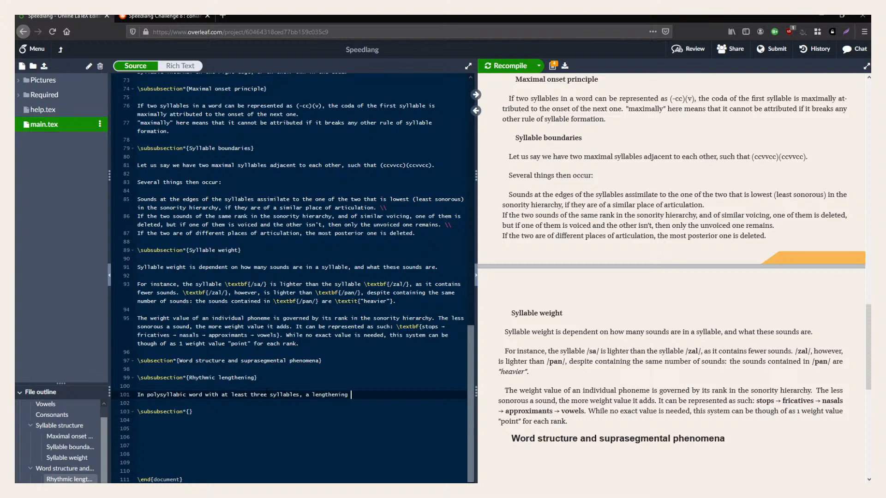
{"action": "key", "text": "ctrl+BackSpace"}
{"action": "type", "text": "rhythmic lengthening spreads from the "}
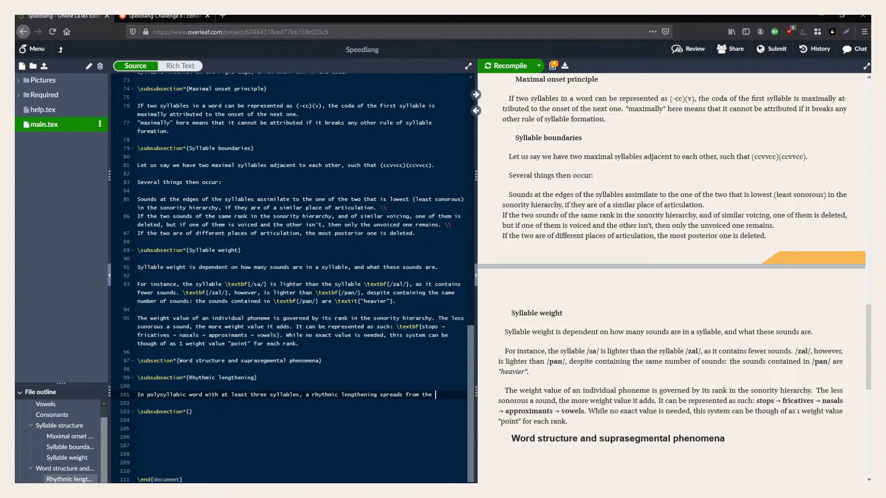
Complete the sentence with "heaviest syllable, lengthenic the vowels of every other syllable." and start a new paragraph.
{"action": "type", "text": "hevaiest sy"}
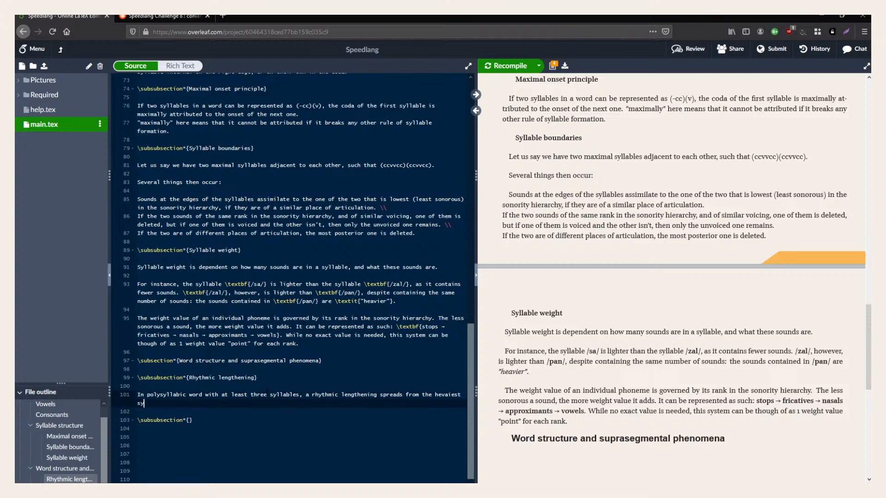
{"action": "type", "text": "llable"}
{"action": "type", "text": "heaviest"}
{"action": "key", "text": "BackSpace"}
{"action": "key", "text": "BackSpace"}
{"action": "key", "text": "BackSpace"}
{"action": "key", "text": "BackSpace"}
{"action": "key", "text": "BackSpace"}
{"action": "key", "text": "BackSpace"}
{"action": "key", "text": "BackSpace"}
{"action": "key", "text": "BackSpace"}
{"action": "key", "text": "BackSpace"}
{"action": "key", "text": "BackSpace"}
{"action": "key", "text": "BackSpace"}
{"action": "key", "text": "BackSpace"}
{"action": "key", "text": "BackSpace"}
{"action": "key", "text": "BackSpace"}
{"action": "key", "text": "BackSpace"}
{"action": "key", "text": "BackSpace"}
{"action": "key", "text": "BackSpace"}
{"action": "type", "text": "heaviest"}
{"action": "key", "text": "BackSpace"}
{"action": "type", "text": ", lengthenic the vowels of every"}
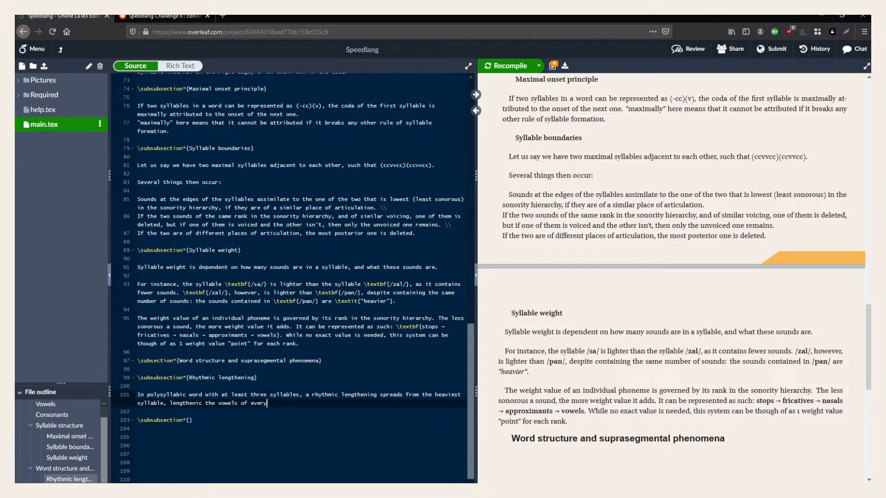
{"action": "type", "text": " other syllable."}
{"action": "key", "text": "Return"}
{"action": "key", "text": "Return"}
{"action": "type", "text": "in its spread,"}
{"action": "key", "text": "Home"}
{"action": "key", "text": "Delete"}
{"action": "type", "text": "I"}
{"action": "key", "text": "End"}
{"action": "key", "text": "BackSpace"}
{"action": "key", "text": "BackSpace"}
{"action": "key", "text": "BackSpace"}
{"action": "key", "text": "BackSpace"}
{"action": "key", "text": "BackSpace"}
{"action": "key", "text": "BackSpace"}
{"action": "key", "text": "BackSpace"}
{"action": "key", "text": "BackSpace"}
{"action": "key", "text": "BackSpace"}
{"action": "key", "text": "BackSpace"}
{"action": "key", "text": "BackSpace"}
{"action": "key", "text": "BackSpace"}
{"action": "key", "text": "BackSpace"}
{"action": "key", "text": "BackSpace"}
Write "This phenomenon is stopped if, in its spread, it encounters a syllable of equal weight to the one it spread from,".
{"action": "type", "text": "This phenomenon is"}
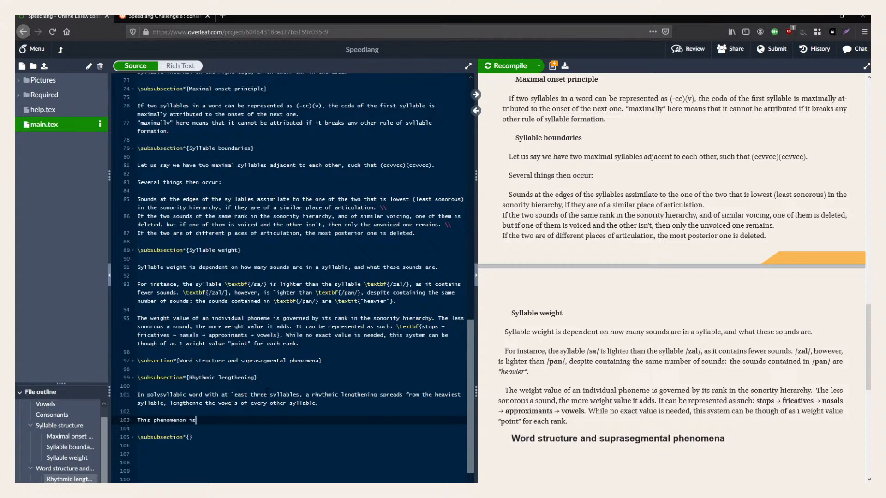
{"action": "type", "text": " stopped if, in its spread, it encoutne"}
{"action": "type", "text": "rs"}
{"action": "key", "text": "Left"}
{"action": "key", "text": "Left"}
{"action": "key", "text": "Left"}
{"action": "key", "text": "BackSpace"}
{"action": "key", "text": "BackSpace"}
{"action": "type", "text": "nt"}
{"action": "key", "text": "End"}
{"action": "type", "text": "a syllable of equal weight to the one it spread from"}
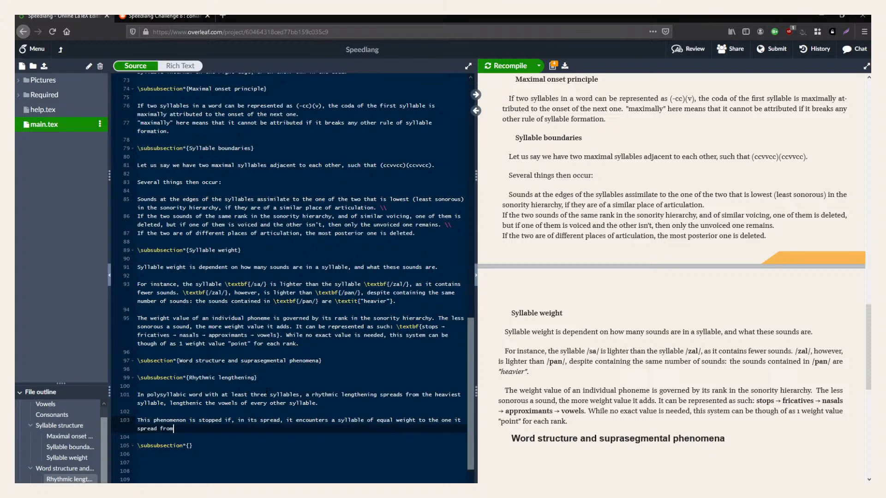
{"action": "type", "text": ","}
{"action": "left_click", "coordinate": [328, 421]}
{"action": "type", "text": "or crosses"}
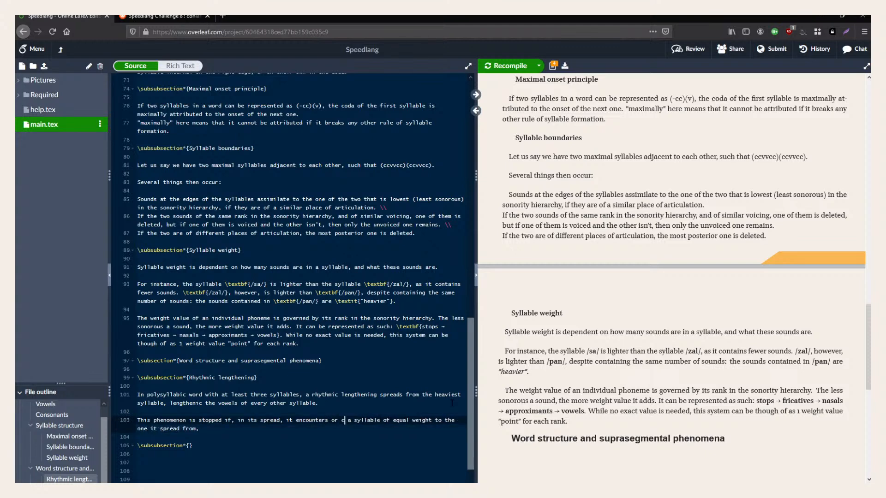
{"action": "key", "text": "BackSpace"}
{"action": "key", "text": "BackSpace"}
{"action": "key", "text": "BackSpace"}
{"action": "key", "text": "BackSpace"}
{"action": "key", "text": "BackSpace"}
{"action": "key", "text": "BackSpace"}
{"action": "key", "text": "BackSpace"}
{"action": "key", "text": "BackSpace"}
{"action": "key", "text": "BackSpace"}
{"action": "key", "text": "BackSpace"}
{"action": "key", "text": "BackSpace"}
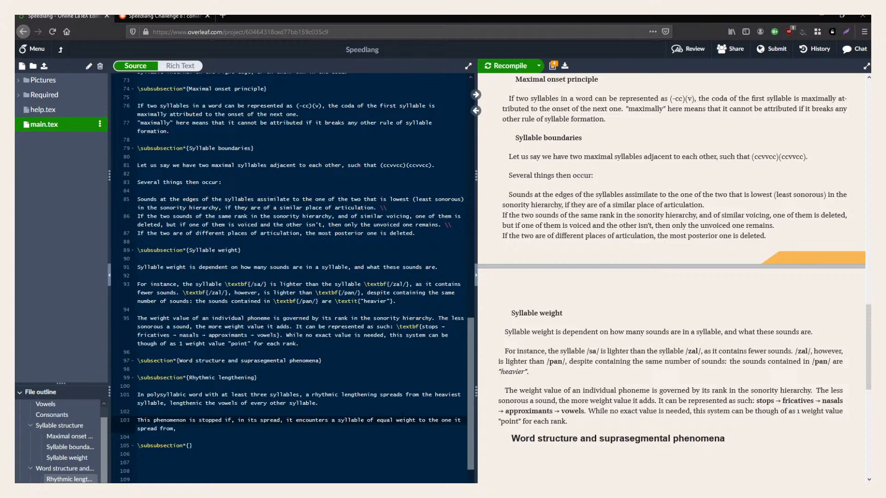
Continue the sentence with "or if it falls" and italicize the words "encounters" and "falls".
{"action": "left_click", "coordinate": [180, 429]}
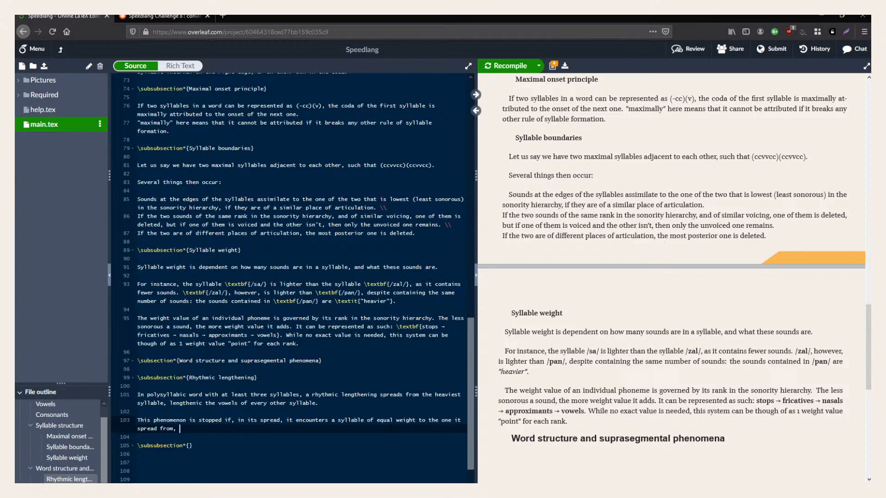
{"action": "type", "text": "or if it falls"}
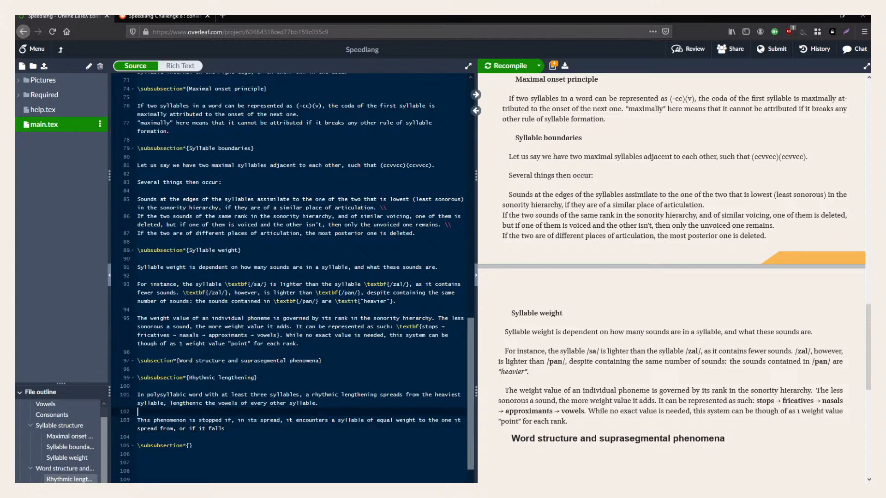
{"action": "double_click", "coordinate": [328, 420]}
{"action": "left_click", "coordinate": [219, 437]}
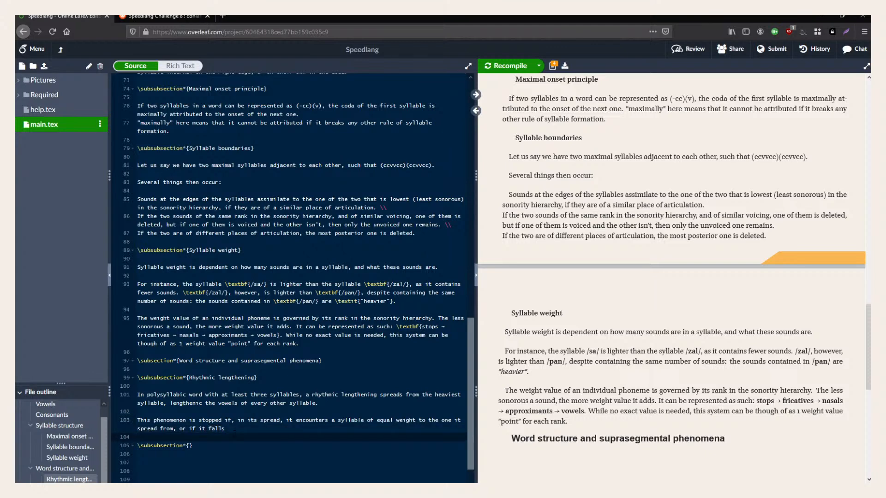
{"action": "double_click", "coordinate": [303, 420]}
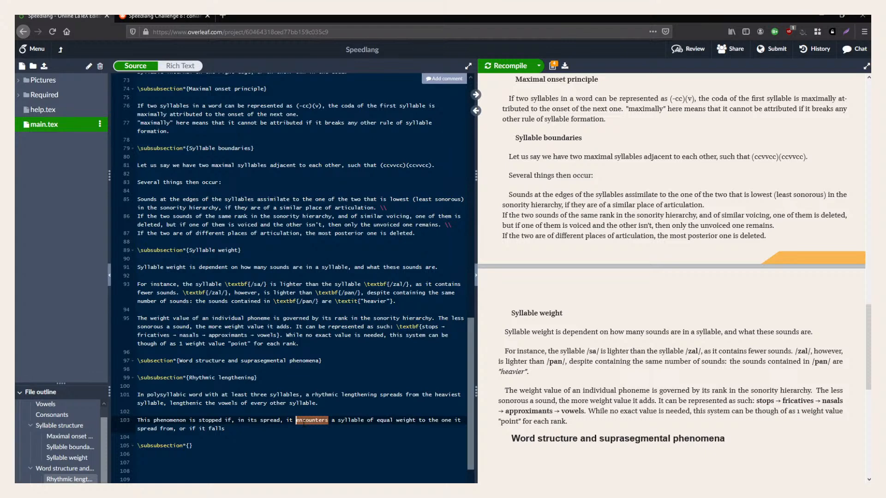
{"action": "key", "text": "ctrl+i"}
{"action": "double_click", "coordinate": [253, 429]}
{"action": "key", "text": "ctrl+i"}
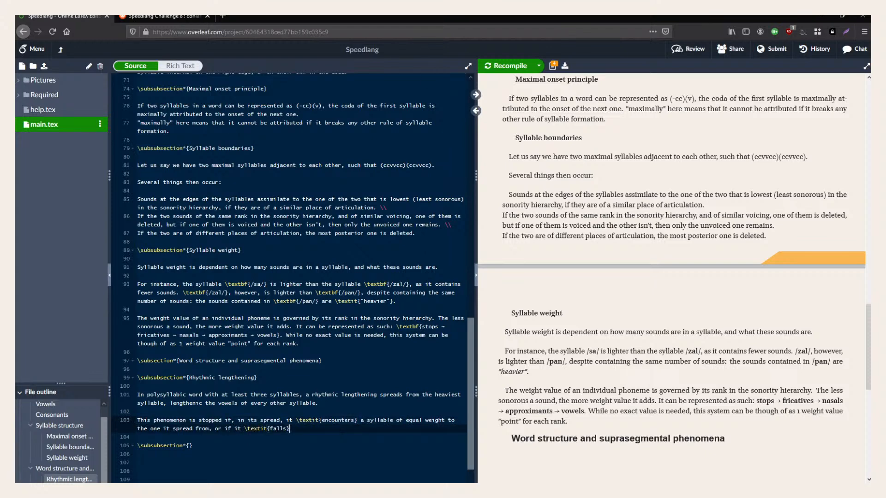
{"action": "type", "text": "\\texth"}
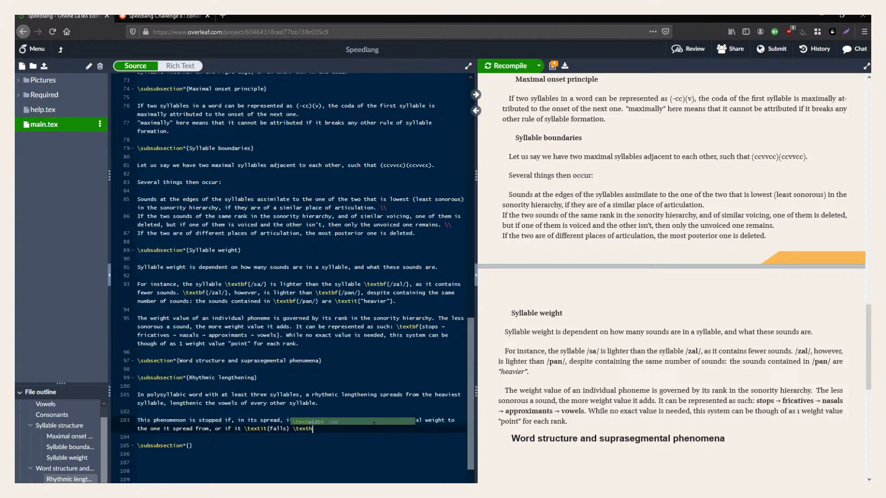
{"action": "key", "text": "BackSpace"}
{"action": "key", "text": "BackSpace"}
{"action": "key", "text": "BackSpace"}
{"action": "key", "text": "BackSpace"}
{"action": "key", "text": "BackSpace"}
{"action": "key", "text": "BackSpace"}
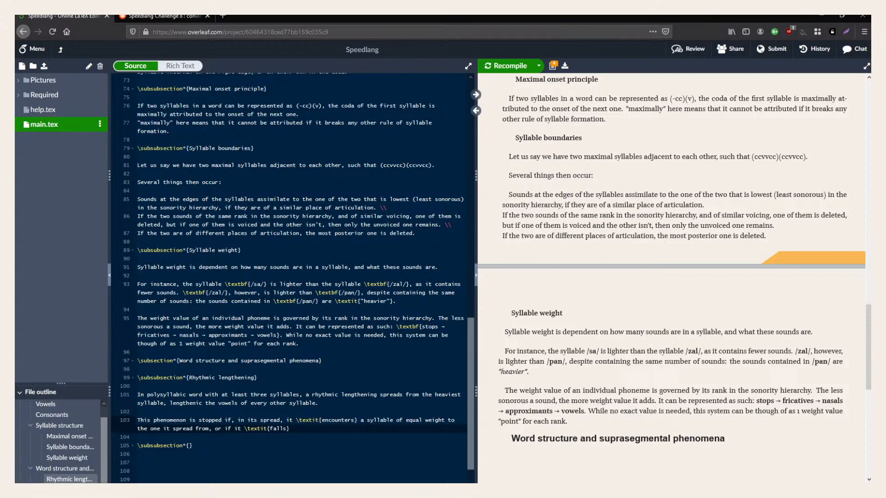
Open specifications.tex and search it for the text-highlighting command using "texthl", "highl" and "purp".
{"action": "left_click", "coordinate": [19, 95]}
{"action": "left_click", "coordinate": [62, 198]}
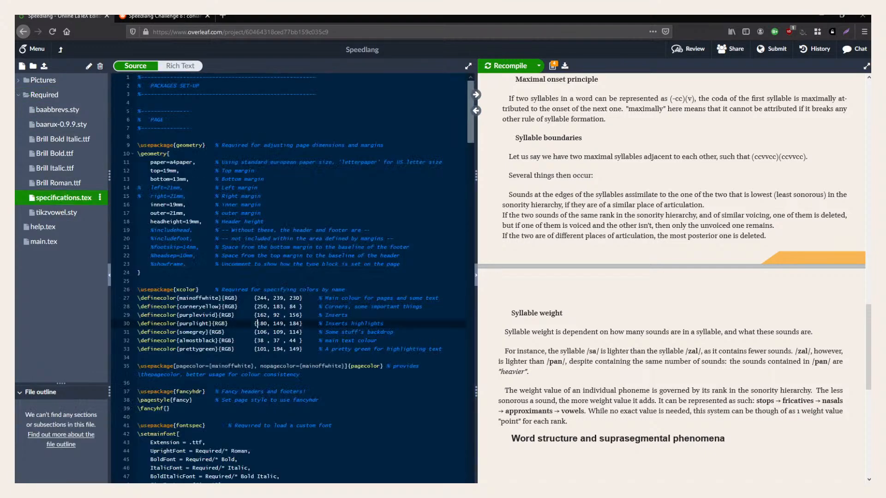
{"action": "key", "text": "ctrl+f"}
{"action": "type", "text": "texthl"}
{"action": "key", "text": "ctrl+a"}
{"action": "type", "text": "highl"}
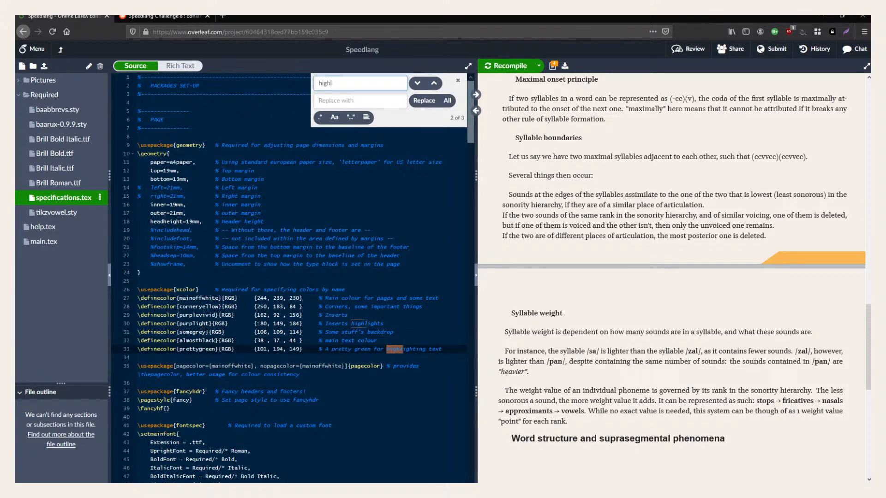
{"action": "key", "text": "ctrl+a"}
{"action": "type", "text": "purp"}
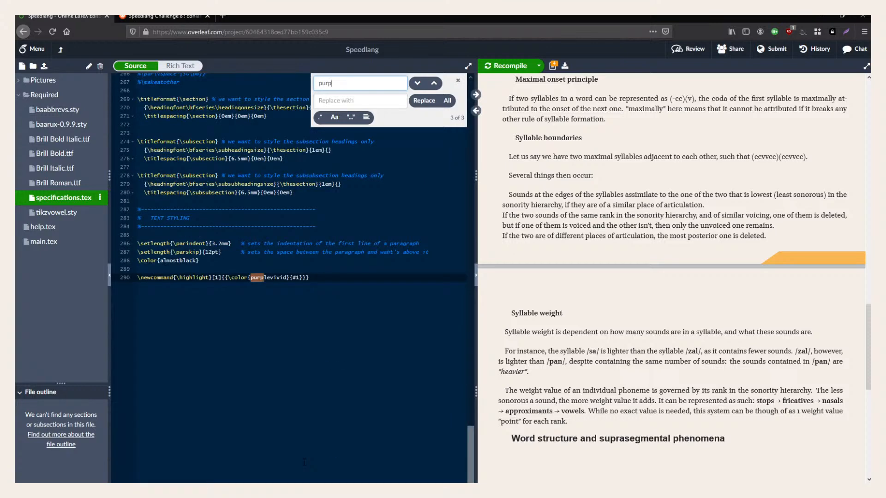
Copy the command name "highlight" from its \newcommand definition and reopen main.tex.
{"action": "double_click", "coordinate": [187, 278]}
{"action": "key", "text": "ctrl+c"}
{"action": "left_click", "coordinate": [186, 303]}
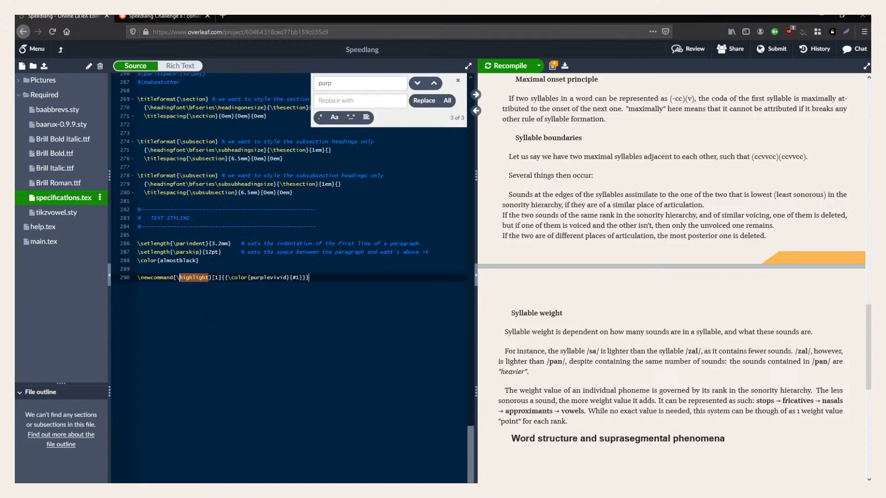
{"action": "left_click", "coordinate": [43, 242]}
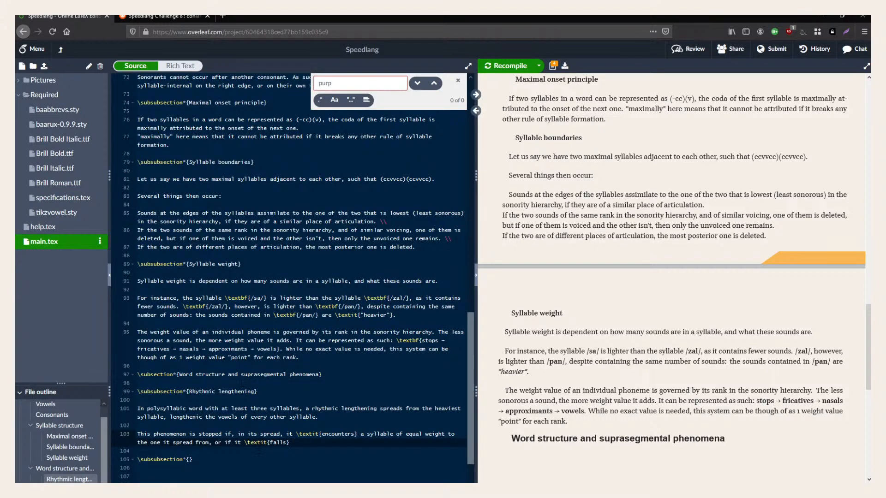
Replace the italic command around "encounters" and "falls" with \highlight and recompile the document.
{"action": "key", "text": "ctrl+Delete"}
{"action": "key", "text": "ctrl+BackSpace"}
{"action": "key", "text": "ctrl+v"}
{"action": "left_click", "coordinate": [309, 434]}
{"action": "double_click", "coordinate": [309, 434]}
{"action": "key", "text": "ctrl+v"}
{"action": "key", "text": "ctrl+s"}
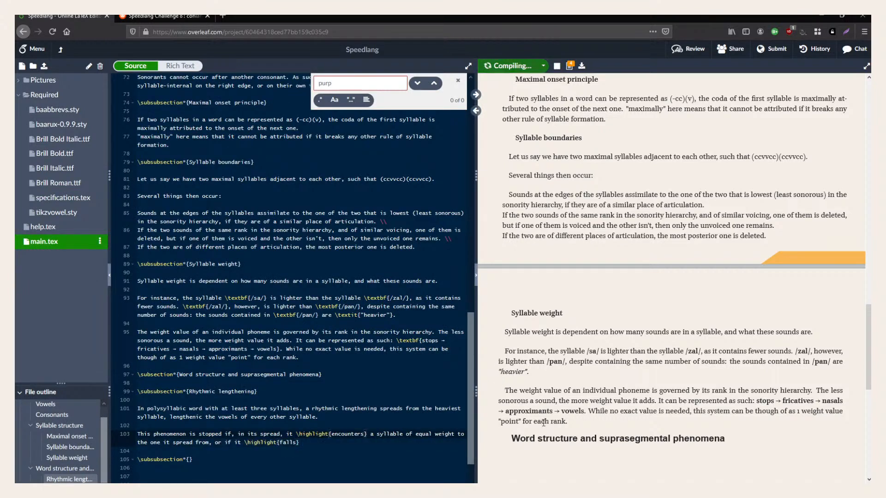
{"action": "scroll", "coordinate": [539, 432], "scroll_direction": "down", "scroll_amount": 1}
{"action": "scroll", "coordinate": [396, 415], "scroll_direction": "down", "scroll_amount": 1}
{"action": "left_click", "coordinate": [364, 433]}
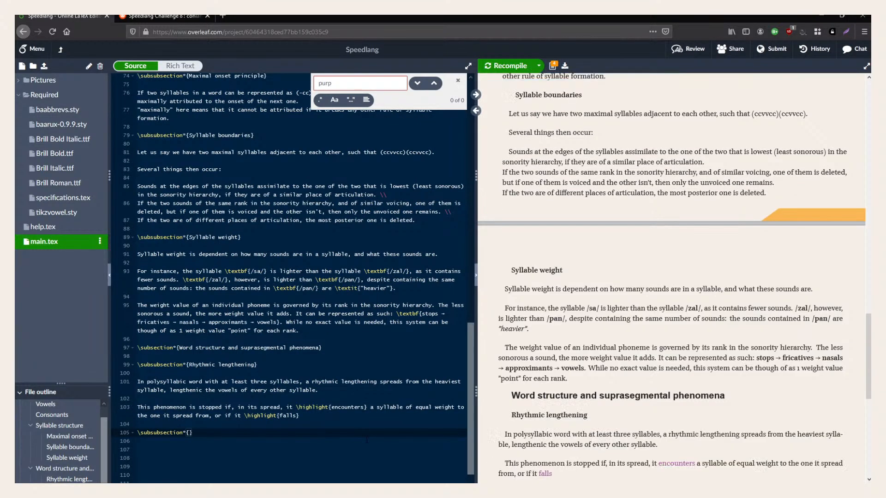
{"action": "scroll", "coordinate": [699, 368], "scroll_direction": "down", "scroll_amount": 2}
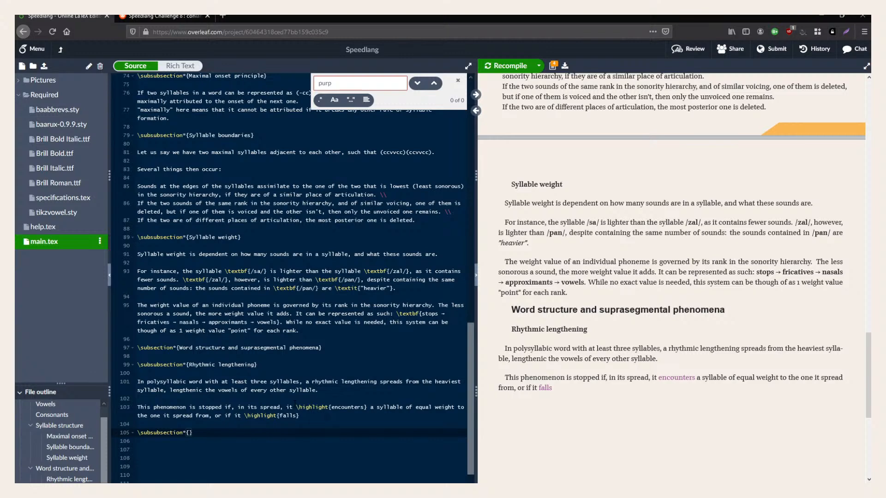
Italicize "encounters" and "falls" inside their \highlight commands and recompile the document.
{"action": "left_click", "coordinate": [311, 416]}
{"action": "double_click", "coordinate": [341, 407]}
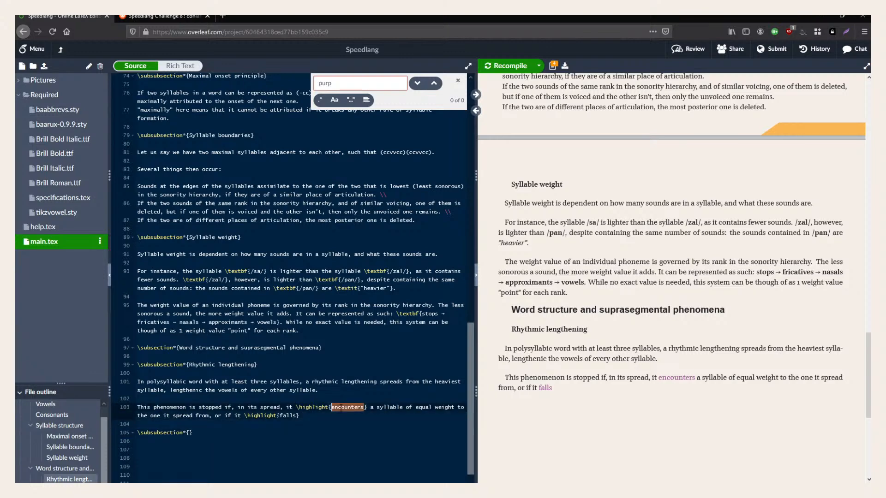
{"action": "key", "text": "ctrl+i"}
{"action": "double_click", "coordinate": [327, 415]}
{"action": "key", "text": "ctrl+i"}
{"action": "key", "text": "ctrl+s"}
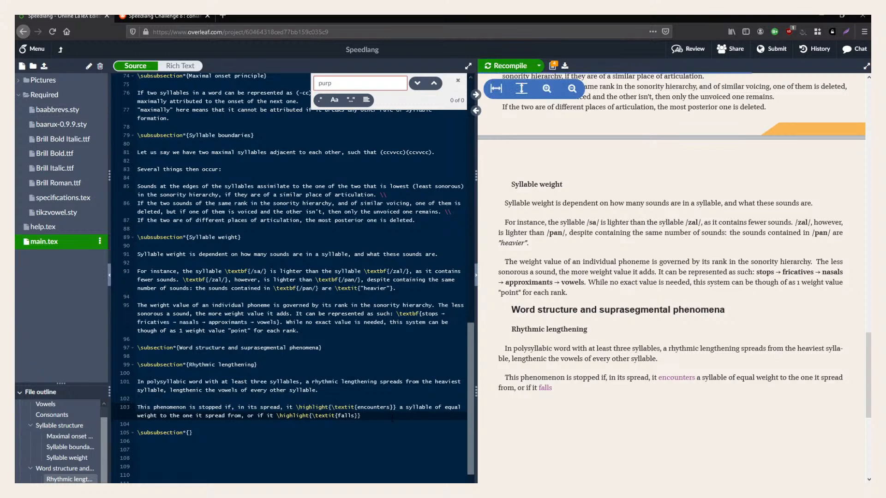
Finish the sentence after "falls" with "on a syllable with an already long vowel." and start a new paragraph.
{"action": "type", "text": "on"}
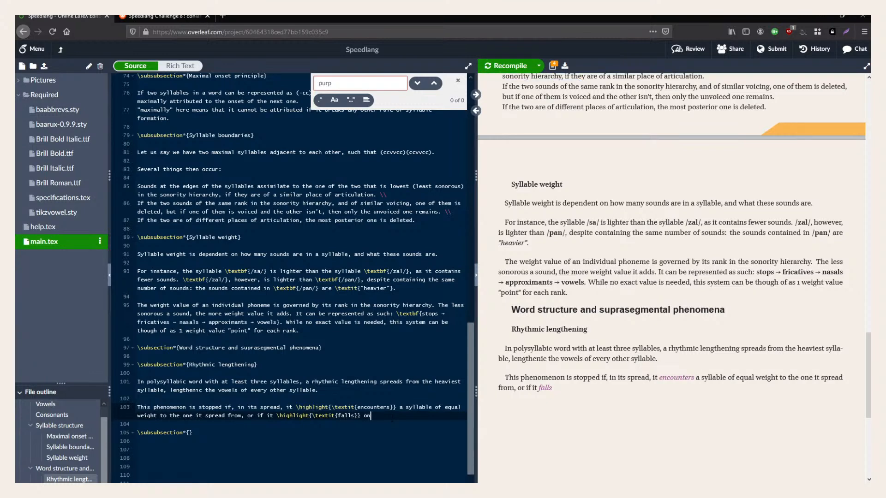
{"action": "type", "text": " a syllable with an already long vowel."}
{"action": "key", "text": "Return"}
{"action": "key", "text": "Return"}
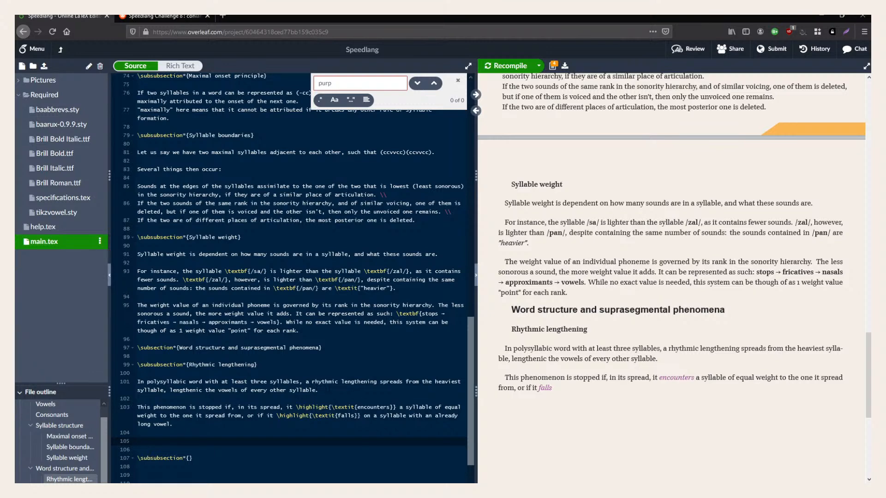
Insert "that is closest from the end of the word" after "heaviest syllable", correct "lengthenic" to "lengthening" and recompile.
{"action": "left_click", "coordinate": [164, 391]}
{"action": "type", "text": "that is closest "}
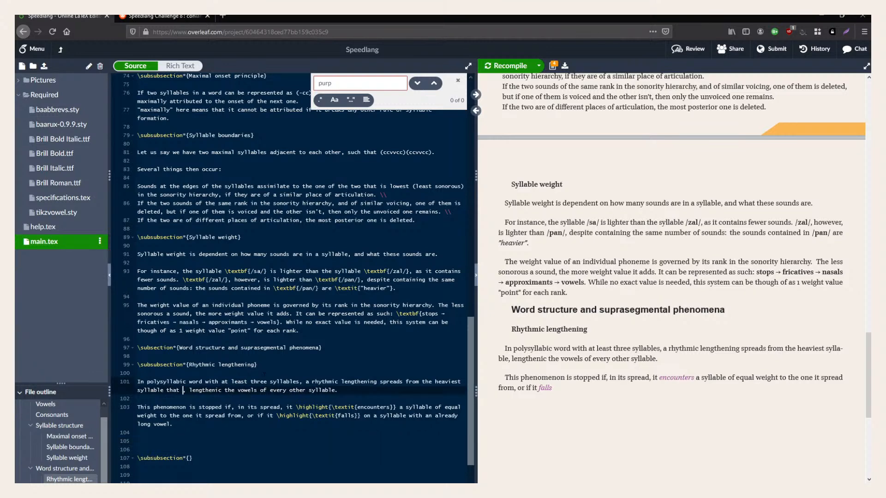
{"action": "type", "text": "from the "}
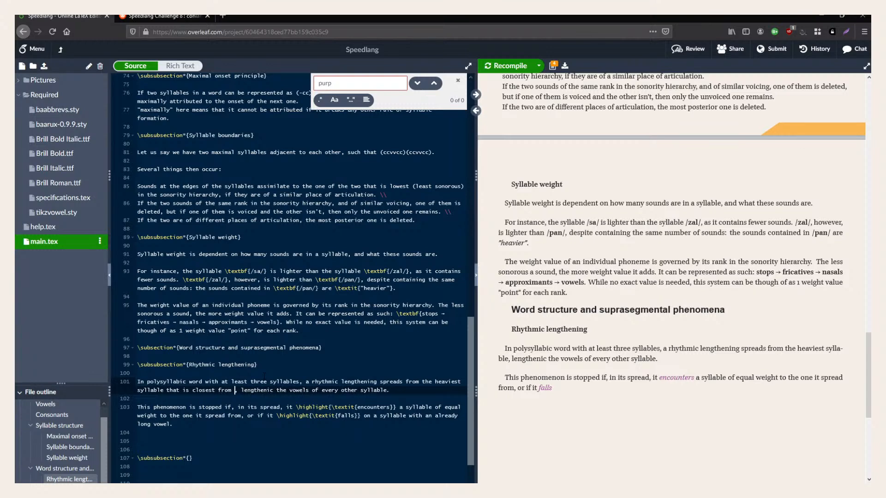
{"action": "type", "text": "end of the word"}
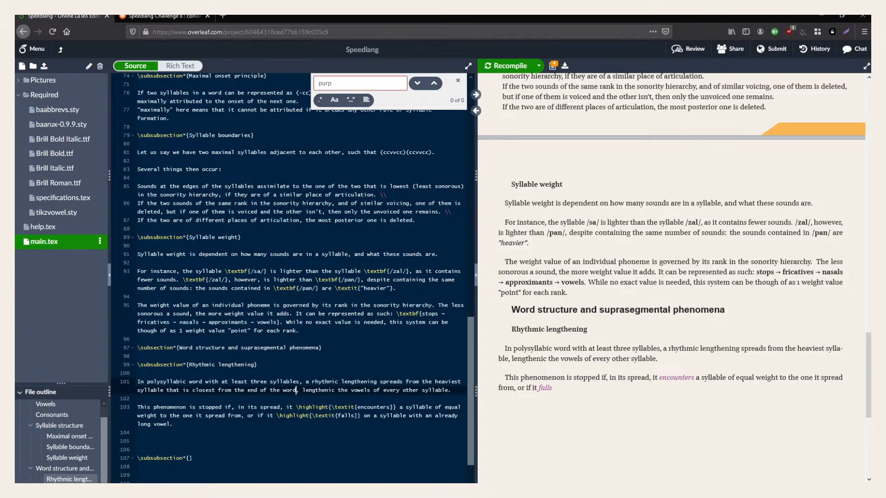
{"action": "key", "text": "ctrl+Right"}
{"action": "key", "text": "BackSpace"}
{"action": "type", "text": "ng"}
{"action": "key", "text": "ctrl+s"}
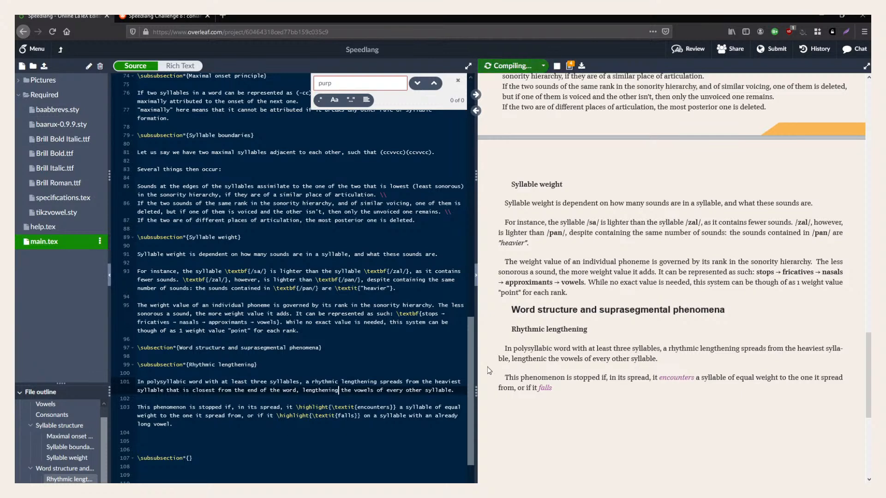
Write a new paragraph beginning "Let us consider a few hypothetical word structures, where sylalbles will be written as their weight values".
{"action": "left_click", "coordinate": [291, 427]}
{"action": "left_click", "coordinate": [292, 432]}
{"action": "left_click", "coordinate": [318, 441]}
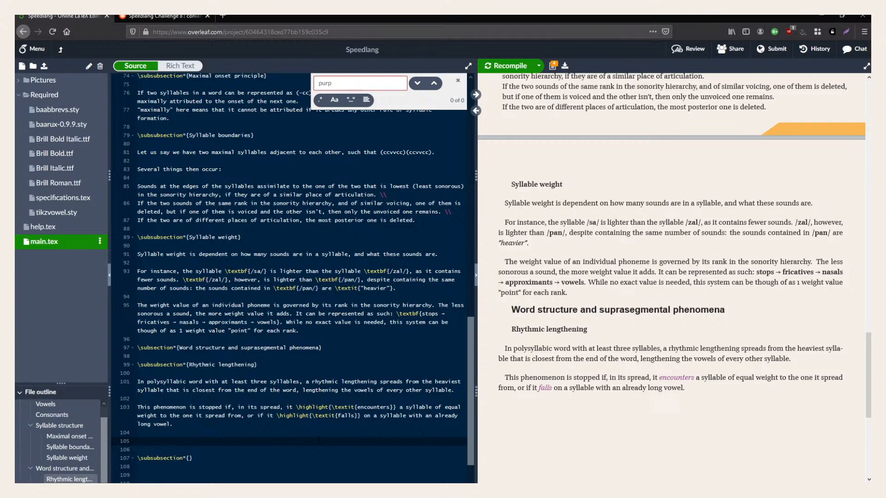
{"action": "type", "text": "Let us consider a few hypothetical word structures"}
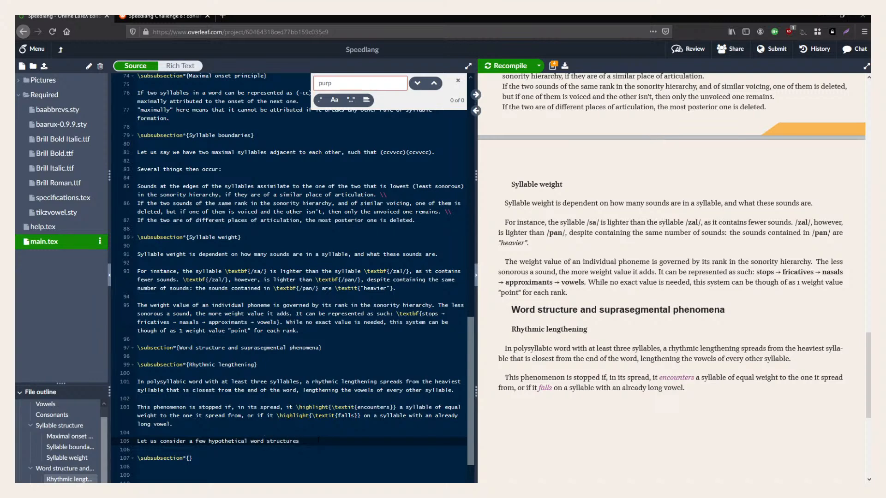
{"action": "type", "text": ":"}
{"action": "key", "text": "Return"}
{"action": "key", "text": "BackSpace"}
{"action": "key", "text": "BackSpace"}
{"action": "type", "text": ", where sylalbles will be written as their weight "}
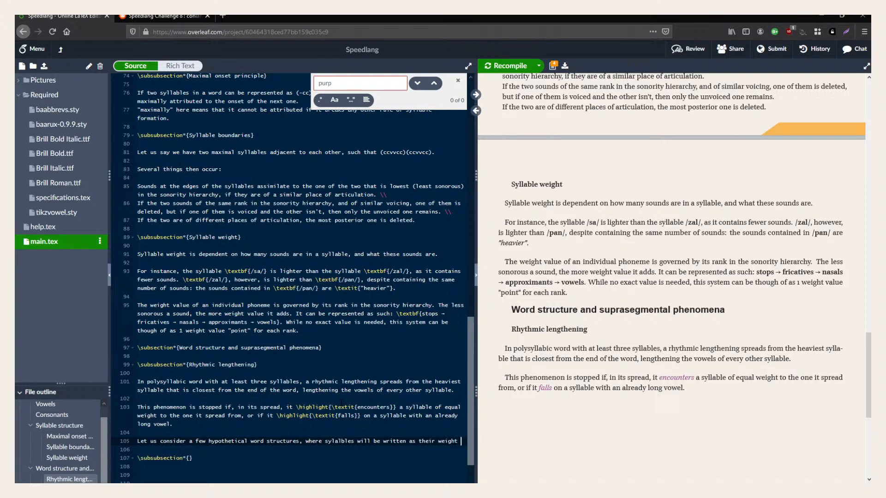
{"action": "type", "text": "values "}
Continue the paragraph with ", with an addtional marker for the quantity of their vocalic nucleus. For instance:".
{"action": "type", "text": ", with an addtional marker of"}
{"action": "key", "text": "BackSpace"}
{"action": "key", "text": "BackSpace"}
{"action": "type", "text": "for the length"}
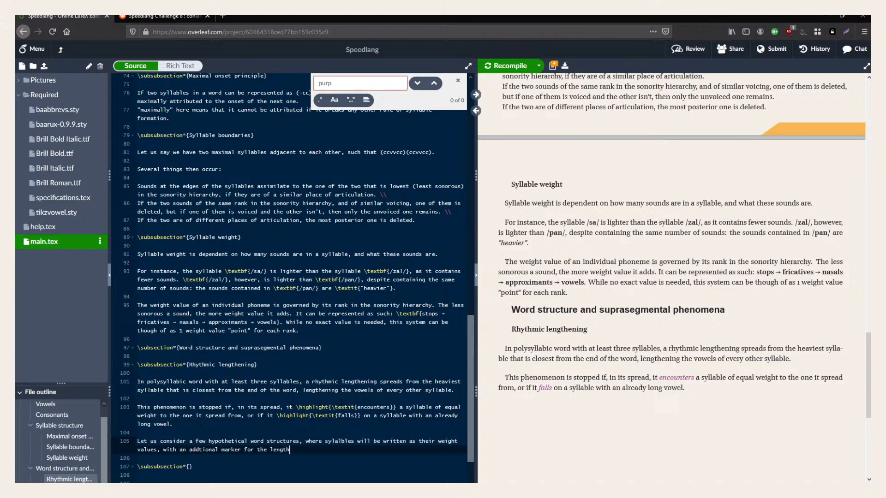
{"action": "type", "text": " or"}
{"action": "key", "text": "BackSpace"}
{"action": "key", "text": "BackSpace"}
{"action": "key", "text": "BackSpace"}
{"action": "key", "text": "BackSpace"}
{"action": "key", "text": "BackSpace"}
{"action": "key", "text": "BackSpace"}
{"action": "key", "text": "BackSpace"}
{"action": "key", "text": "BackSpace"}
{"action": "key", "text": "BackSpace"}
{"action": "type", "text": "quantity of their vocalic nucleus. For isntance,"}
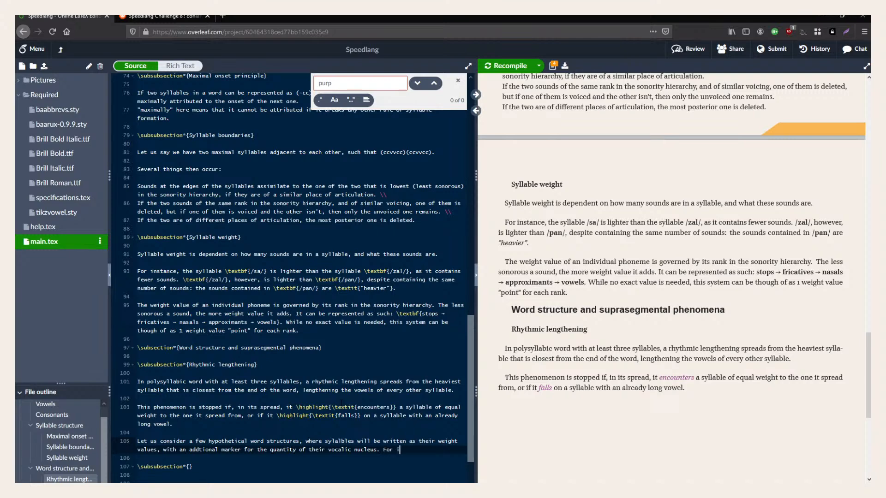
{"action": "key", "text": "BackSpace"}
{"action": "key", "text": "BackSpace"}
{"action": "key", "text": "BackSpace"}
{"action": "key", "text": "BackSpace"}
{"action": "key", "text": "BackSpace"}
{"action": "key", "text": "BackSpace"}
{"action": "key", "text": "BackSpace"}
{"action": "key", "text": "BackSpace"}
{"action": "key", "text": "BackSpace"}
{"action": "key", "text": "BackSpace"}
{"action": "type", "text": "instance:"}
Add an itemize list with three empty items below the "For instance:" paragraph.
{"action": "key", "text": "Return"}
{"action": "key", "text": "Return"}
{"action": "type", "text": "\begin{it"}
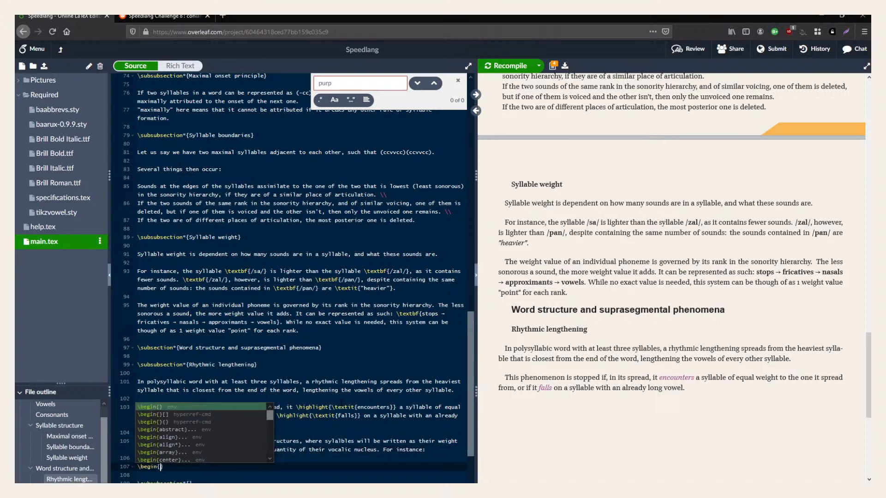
{"action": "type", "text": "em"}
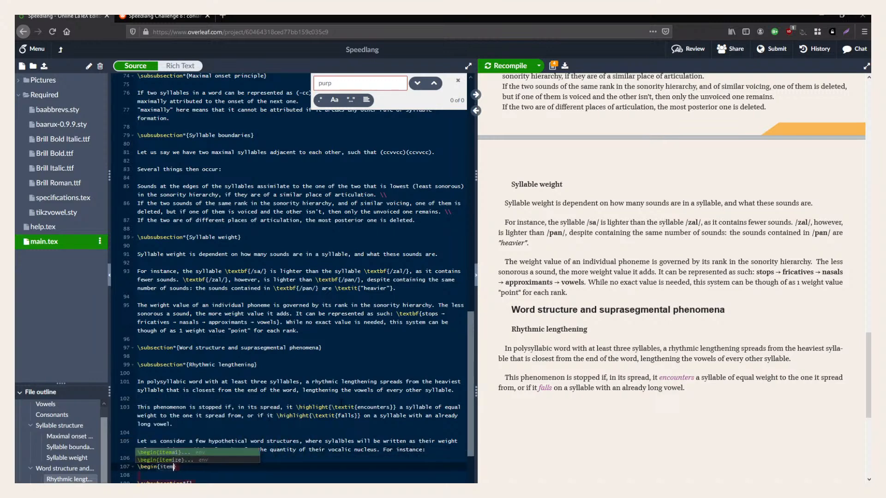
{"action": "type", "text": "ize"}
{"action": "key", "text": "Return"}
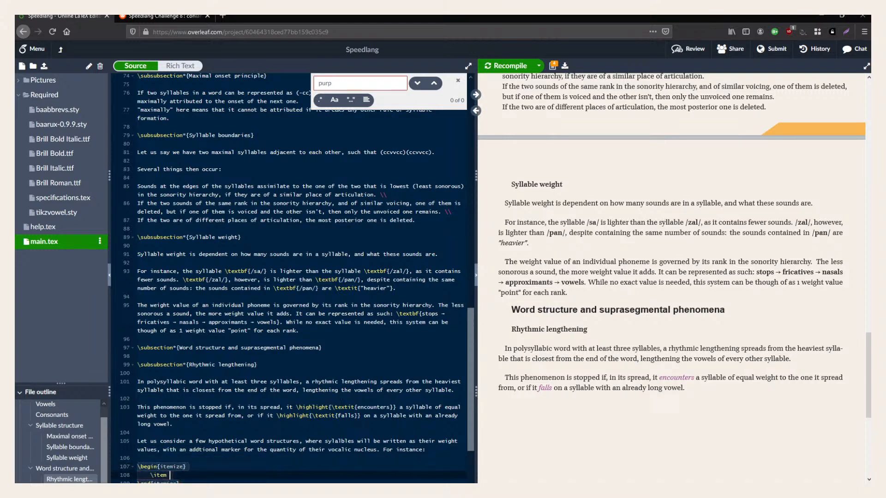
{"action": "scroll", "coordinate": [341, 402], "scroll_direction": "down", "scroll_amount": 3}
{"action": "left_click", "coordinate": [342, 403]}
{"action": "left_click", "coordinate": [170, 395]}
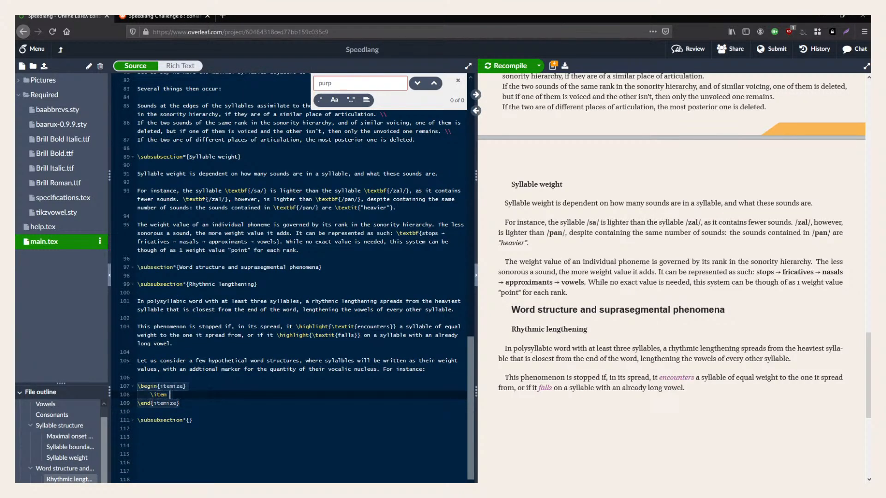
{"action": "key", "text": "Return"}
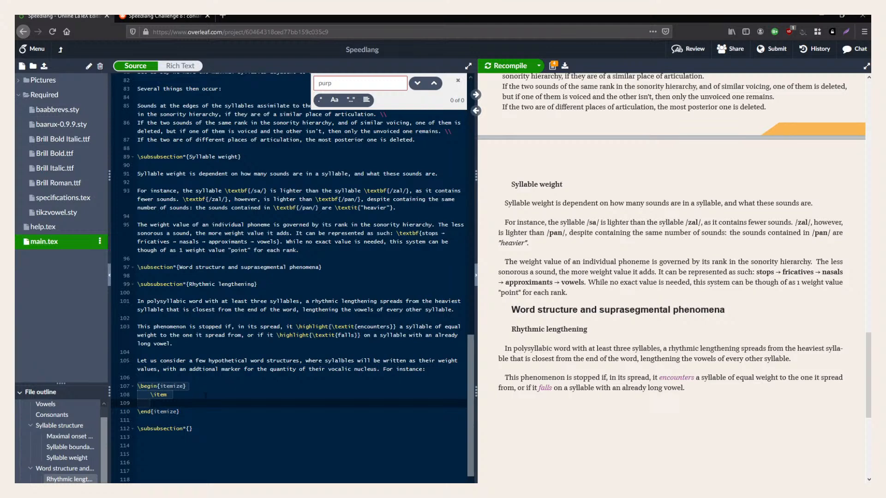
{"action": "type", "text": "\\item"}
{"action": "key", "text": "Return"}
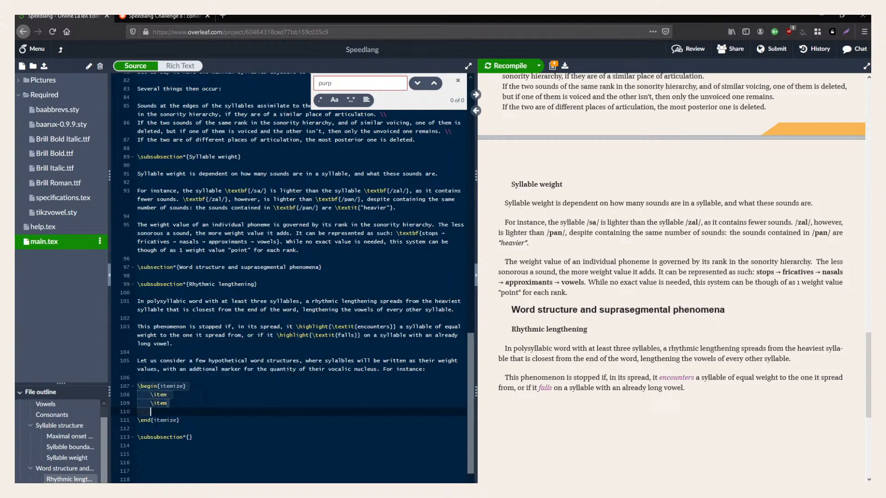
{"action": "type", "text": "\\item"}
Fill the first item with "4v is to be read as a a syllable witha weight vlaue of four (4) and a single, short vowel".
{"action": "left_click", "coordinate": [206, 395]}
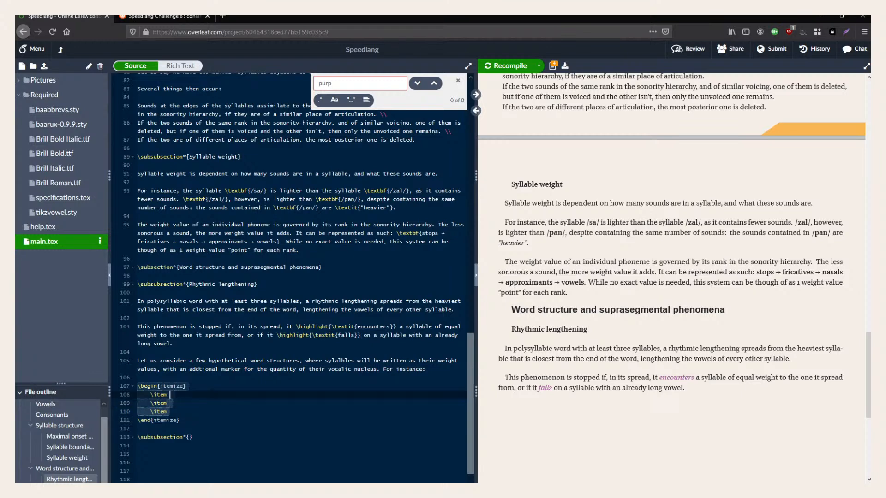
{"action": "key", "text": "Down"}
{"action": "key", "text": "Down"}
{"action": "key", "text": "Down"}
{"action": "key", "text": "Up"}
{"action": "key", "text": "Up"}
{"action": "key", "text": "Down"}
{"action": "key", "text": "Up"}
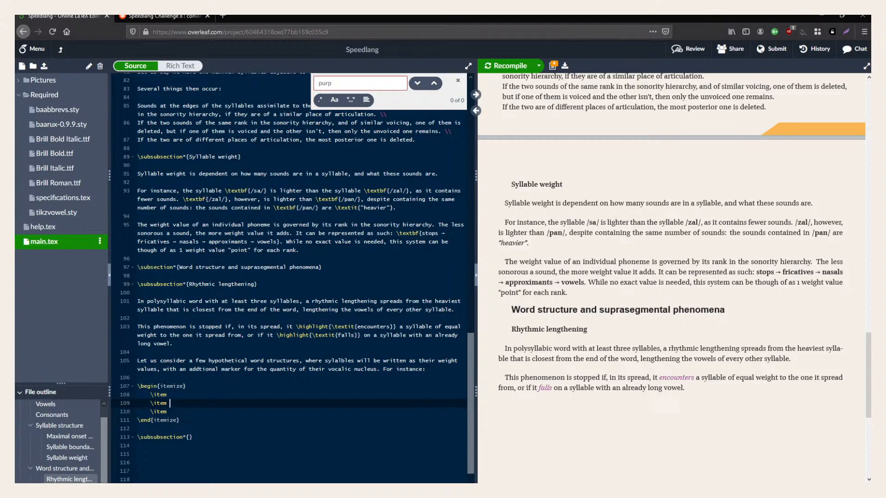
{"action": "key", "text": "Up"}
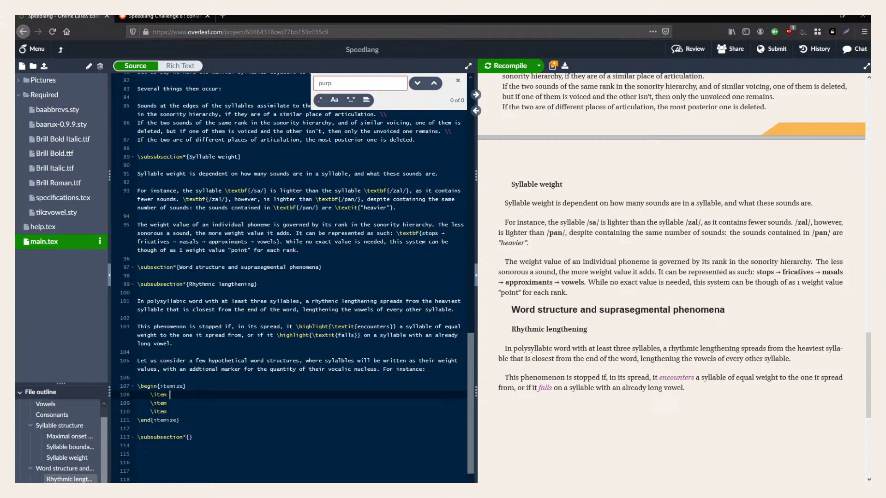
{"action": "type", "text": "4(v)"}
{"action": "type", "text": " is to be read "}
{"action": "type", "text": "as a"}
{"action": "key", "text": "Left"}
{"action": "key", "text": "Left"}
{"action": "key", "text": "Left"}
{"action": "key", "text": "Left"}
{"action": "key", "text": "Left"}
{"action": "key", "text": "Left"}
{"action": "key", "text": "Left"}
{"action": "key", "text": "Left"}
{"action": "key", "text": "Left"}
{"action": "key", "text": "Delete"}
{"action": "key", "text": "Left"}
{"action": "key", "text": "BackSpace"}
{"action": "type", "text": "syllable witha  weig"}
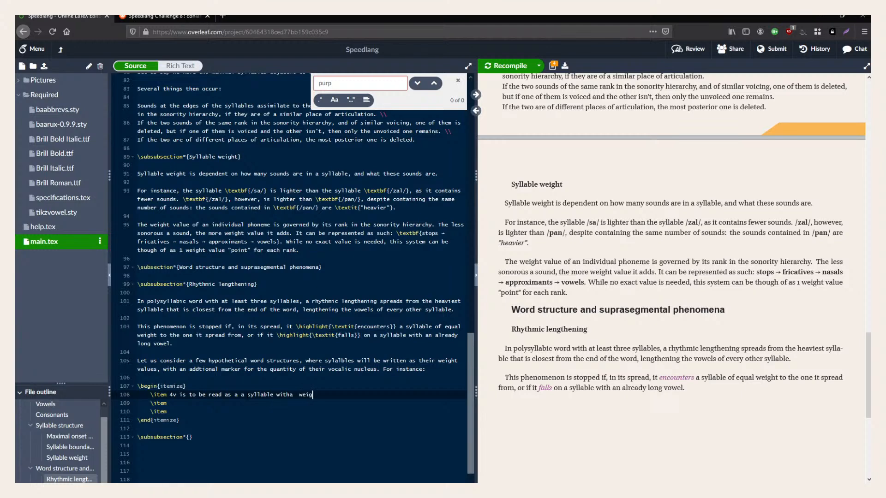
{"action": "type", "text": "ht vlaue of four (4) and a single vowel"}
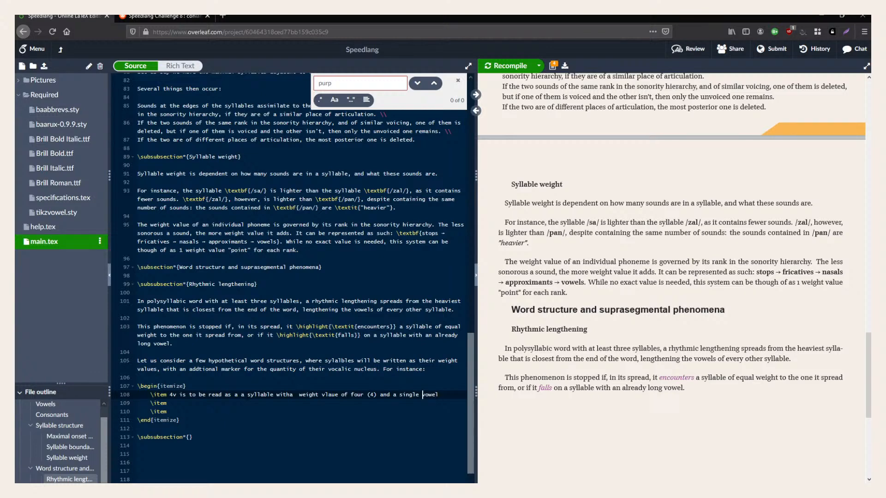
{"action": "key", "text": "Left"}
{"action": "type", "text": ", short"}
{"action": "key", "text": "Down"}
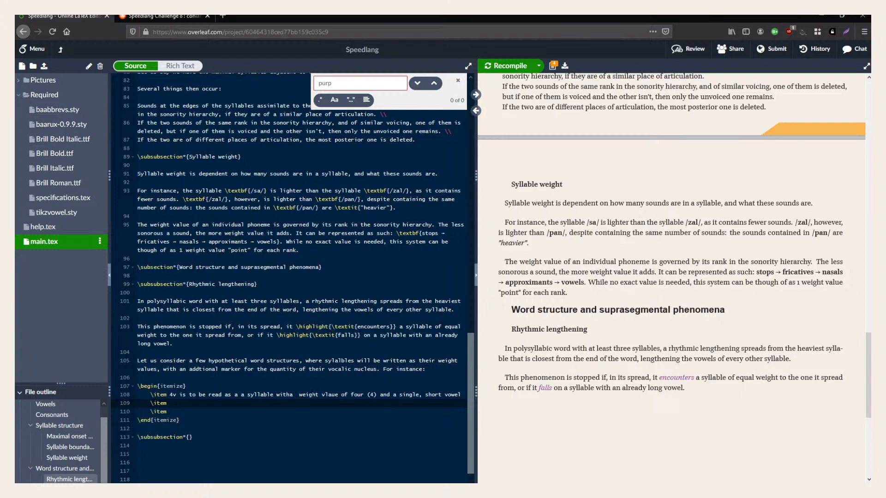
Start the second list item with "5vv is to be read as a syllable".
{"action": "type", "text": "3"}
{"action": "key", "text": "BackSpace"}
{"action": "type", "text": "5v:"}
{"action": "key", "text": "BackSpace"}
{"action": "type", "text": "v"}
{"action": "type", "text": " is to be read "}
{"action": "type", "text": "as a syllabl"}
{"action": "type", "text": "e"}
Remove the duplicated "a" from the first item and correct "witha weight" to "with a weight".
{"action": "key", "text": "Up"}
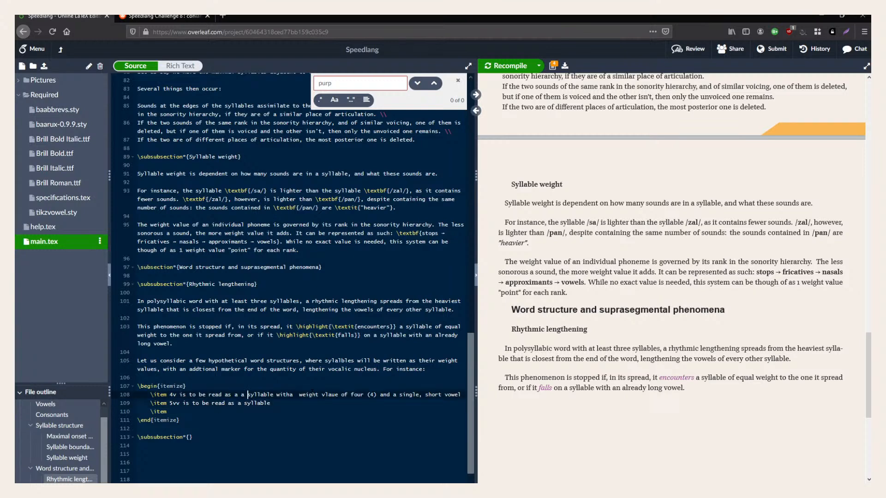
{"action": "key", "text": "BackSpace"}
{"action": "key", "text": "BackSpace"}
{"action": "key", "text": "Down"}
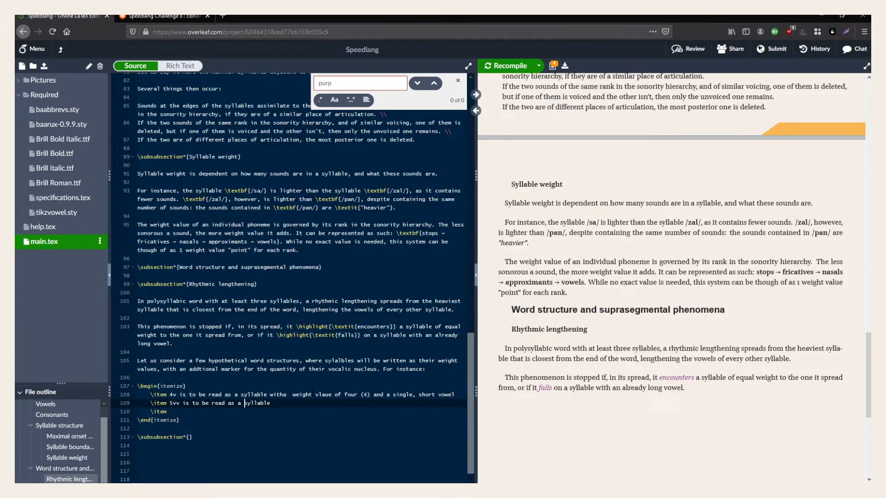
{"action": "key", "text": "ctrl+Right"}
{"action": "key", "text": "ctrl+Left"}
{"action": "key", "text": "ctrl+Left"}
{"action": "key", "text": "Up"}
{"action": "key", "text": "ctrl+Right"}
{"action": "key", "text": "Delete"}
{"action": "key", "text": "Delete"}
{"action": "key", "text": "Left"}
{"action": "key", "text": "Left"}
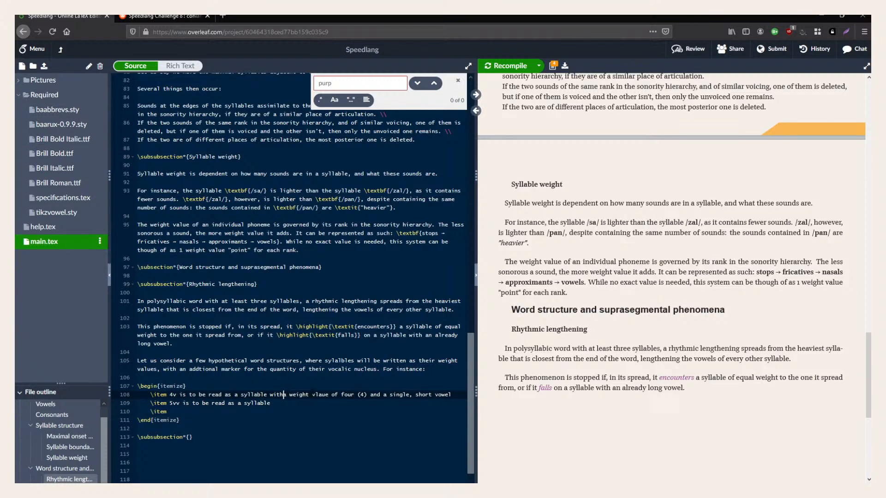
Complete the second item with "with a weightvalue of five (5) and two diferent short vowels;" and end the first item with a semicolon.
{"action": "key", "text": "Down"}
{"action": "type", "text": "with a weight"}
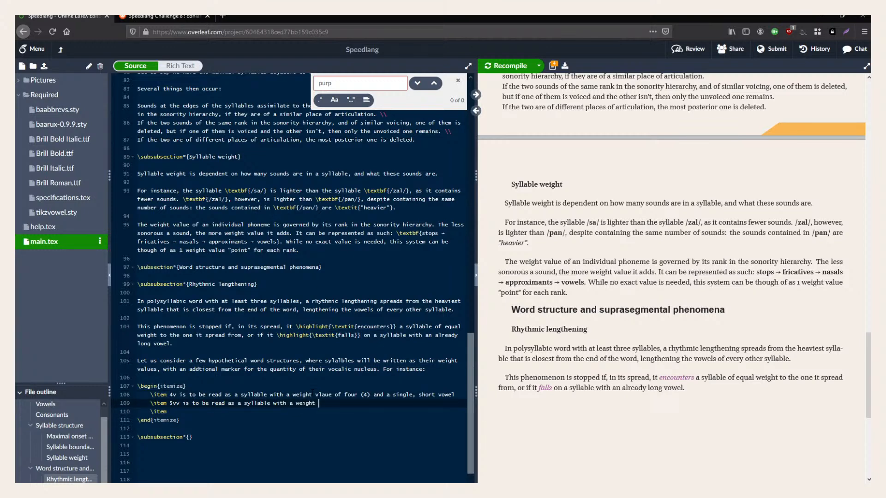
{"action": "key", "text": "BackSpace"}
{"action": "type", "text": "value of five (5) and two diferent short vowels"}
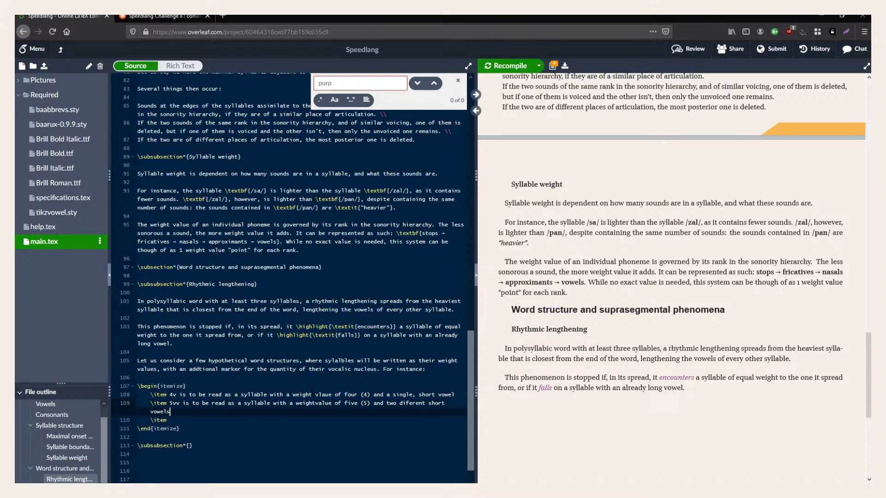
{"action": "type", "text": ";"}
{"action": "key", "text": "Up"}
{"action": "key", "text": "Up"}
{"action": "key", "text": "End"}
{"action": "type", "text": ";"}
Start the third list item with "3v: is to be".
{"action": "key", "text": "Down"}
{"action": "key", "text": "Down"}
{"action": "key", "text": "Down"}
{"action": "type", "text": "3v:"}
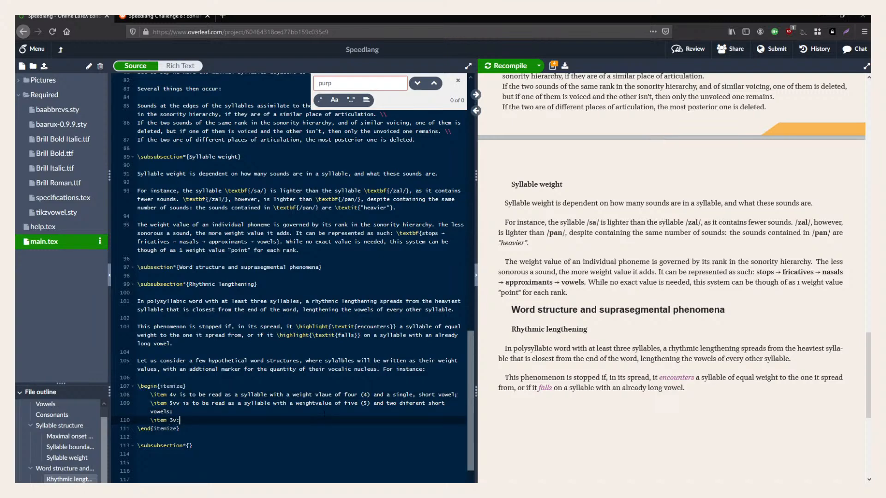
{"action": "type", "text": " is to be"}
Make the syllable notations "3v:", "5vv" and "4v" bold in the three list items.
{"action": "key", "text": "ctrl+Left"}
{"action": "key", "text": "ctrl+Left"}
{"action": "key", "text": "ctrl+Left"}
{"action": "key", "text": "Left"}
{"action": "key", "text": "ctrl+shift+Left"}
{"action": "key", "text": "ctrl+b"}
{"action": "mouse_move", "coordinate": [169, 403]}
{"action": "left_mouse_down"}
{"action": "mouse_move", "coordinate": [178, 403]}
{"action": "mouse_move", "coordinate": [177, 395]}
{"action": "left_mouse_up"}
{"action": "key", "text": "ctrl+b"}
{"action": "key", "text": "ctrl+b"}
Complete the third list item with "read as a syllable with a weight value of 3 and a long vowel.".
{"action": "left_click", "coordinate": [277, 428]}
{"action": "type", "text": "read as a"}
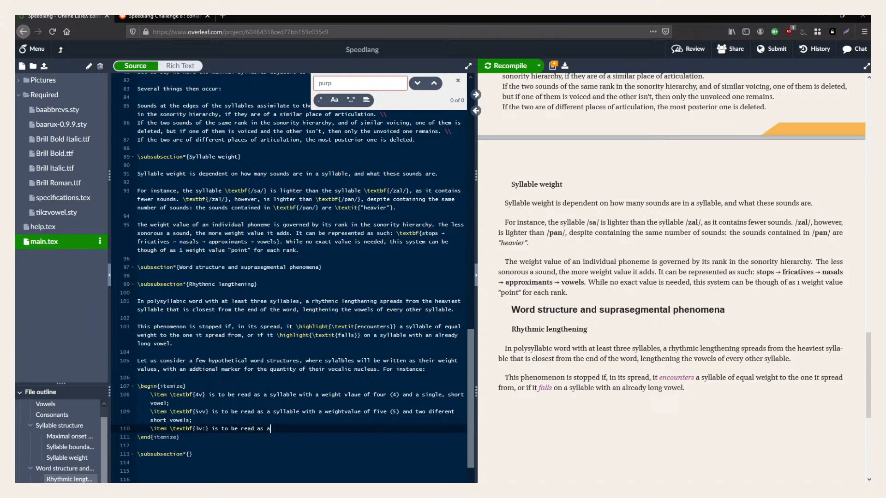
{"action": "type", "text": " syllable with a weight value of 3 and a long vowel."}
{"action": "key", "text": "Up"}
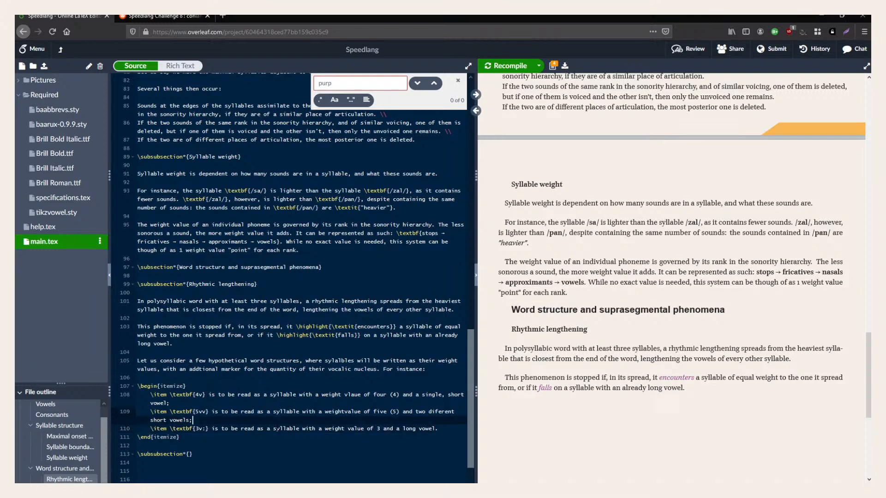
Insert the missing space between "weight" and "value" in the second list item and recompile the document.
{"action": "left_click", "coordinate": [345, 411]}
{"action": "key", "text": "ctrl+s"}
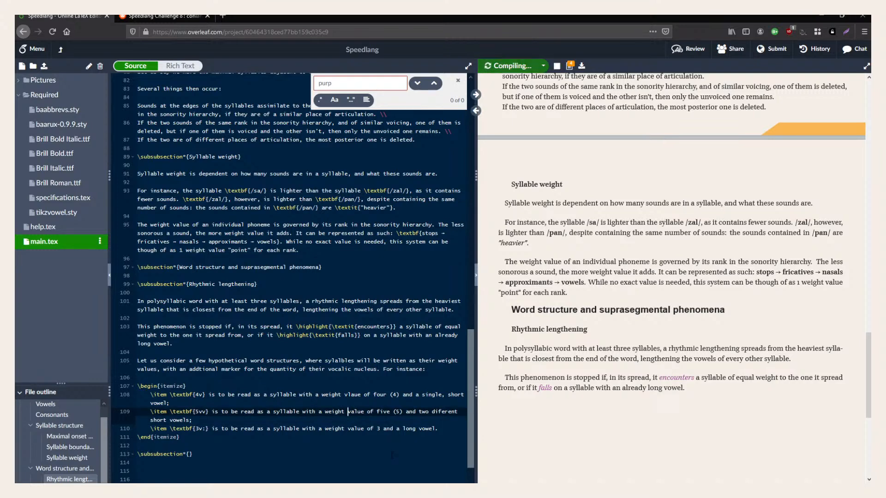
{"action": "scroll", "coordinate": [550, 392], "scroll_direction": "down", "scroll_amount": 2}
{"action": "scroll", "coordinate": [550, 392], "scroll_direction": "down", "scroll_amount": 1}
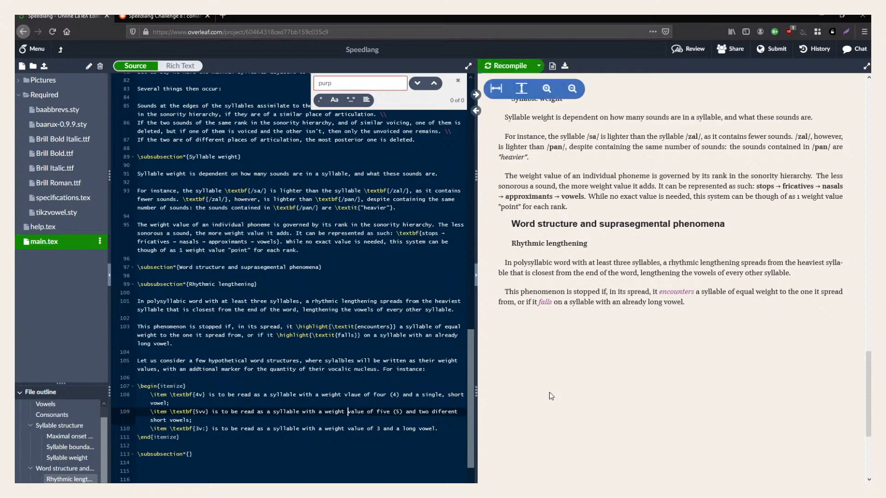
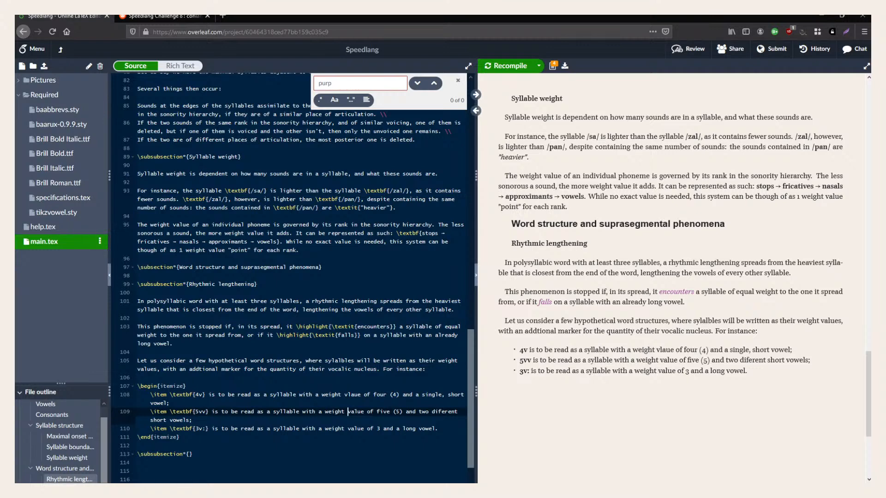
Add the line "here are our hypothetical words:" as a new paragraph below the itemized list.
{"action": "scroll", "coordinate": [300, 323], "scroll_direction": "down", "scroll_amount": 4}
{"action": "left_click", "coordinate": [231, 330]}
{"action": "key", "text": "Return"}
{"action": "key", "text": "Return"}
{"action": "type", "text": "here "}
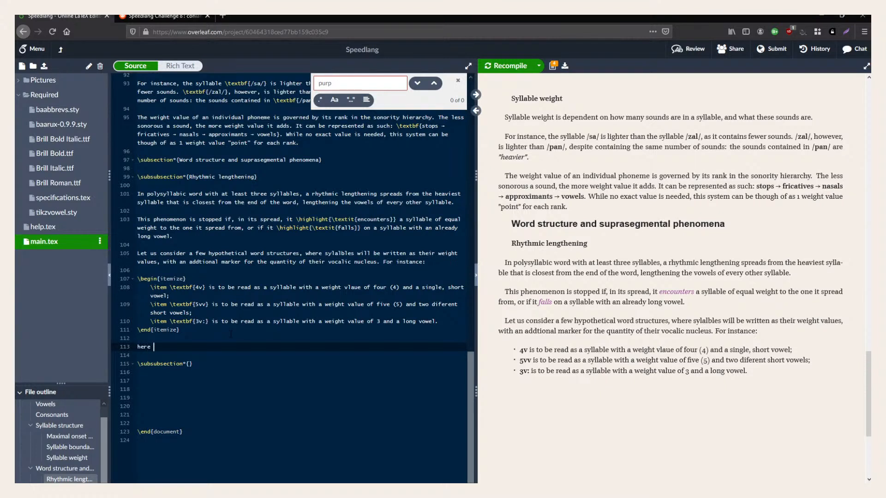
{"action": "type", "text": "are our ords:"}
{"action": "key", "text": "Left"}
{"action": "key", "text": "Left"}
{"action": "key", "text": "Left"}
{"action": "key", "text": "Left"}
{"action": "key", "text": "Left"}
{"action": "type", "text": "hypothetical w"}
Capitalise "Here" in the line introducing the hypothetical words and open a new paragraph below it.
{"action": "key", "text": "Home"}
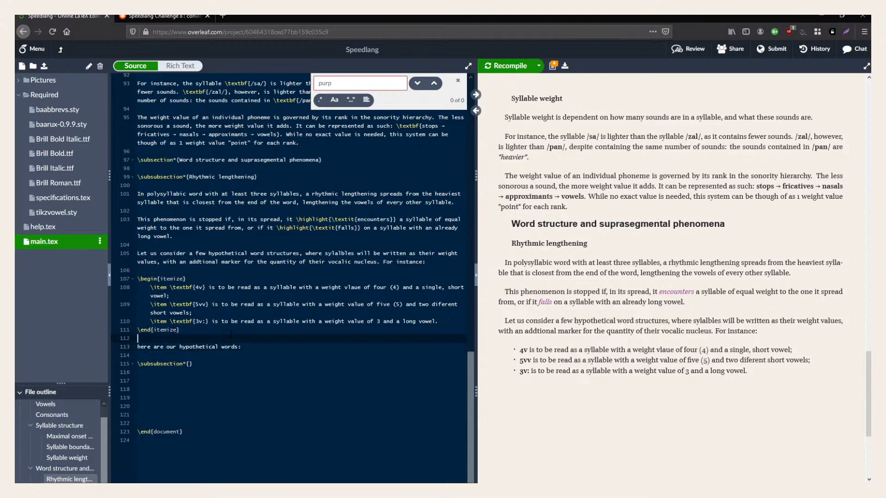
{"action": "key", "text": "Delete"}
{"action": "type", "text": "H"}
{"action": "key", "text": "Down"}
{"action": "key", "text": "Down"}
{"action": "key", "text": "Up"}
{"action": "key", "text": "Left"}
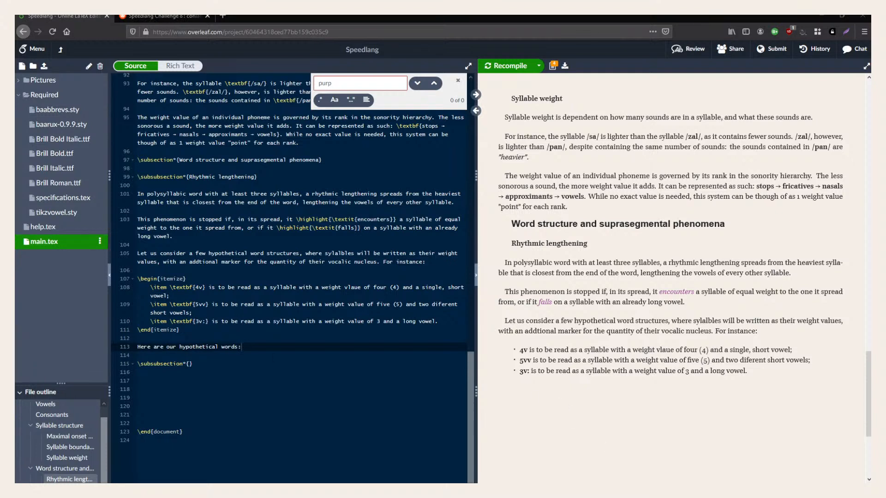
{"action": "key", "text": "Return"}
{"action": "key", "text": "Return"}
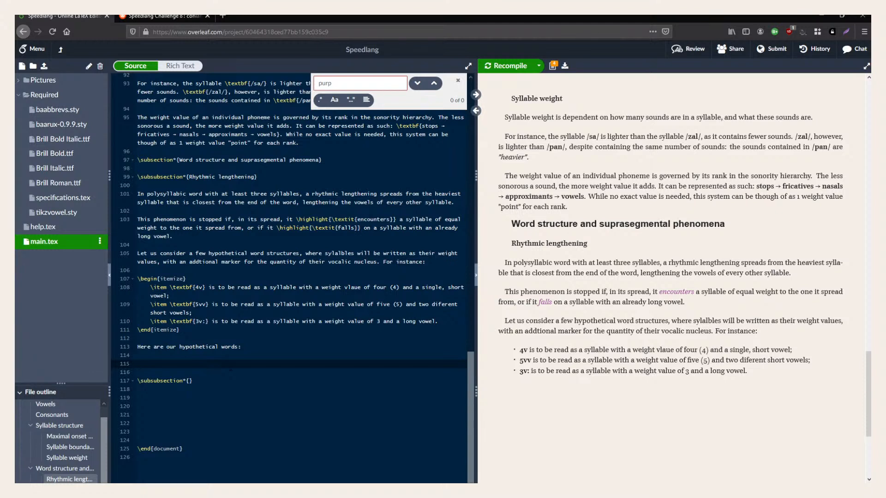
{"action": "type", "text": "()"}
{"action": "key", "text": "Left"}
{"action": "type", "text": "5vv)"}
{"action": "type", "text": "("}
{"action": "type", "text": "4v"}
{"action": "key", "text": "BackSpace"}
{"action": "key", "text": "BackSpace"}
{"action": "key", "text": "BackSpace"}
{"action": "key", "text": "BackSpace"}
{"action": "key", "text": "BackSpace"}
{"action": "key", "text": "BackSpace"}
{"action": "key", "text": "BackSpace"}
{"action": "key", "text": "BackSpace"}
{"action": "key", "text": "BackSpace"}
Write the first hypothetical word as "5vv.4v.4v:" in the new paragraph.
{"action": "type", "text": "5vv.4v.4v:"}
Append "long vowels have a value of 1.5 points." to the paragraph on phoneme weight values and recompile the document.
{"action": "scroll", "coordinate": [305, 251], "scroll_direction": "up", "scroll_amount": 8}
{"action": "left_click", "coordinate": [304, 250]}
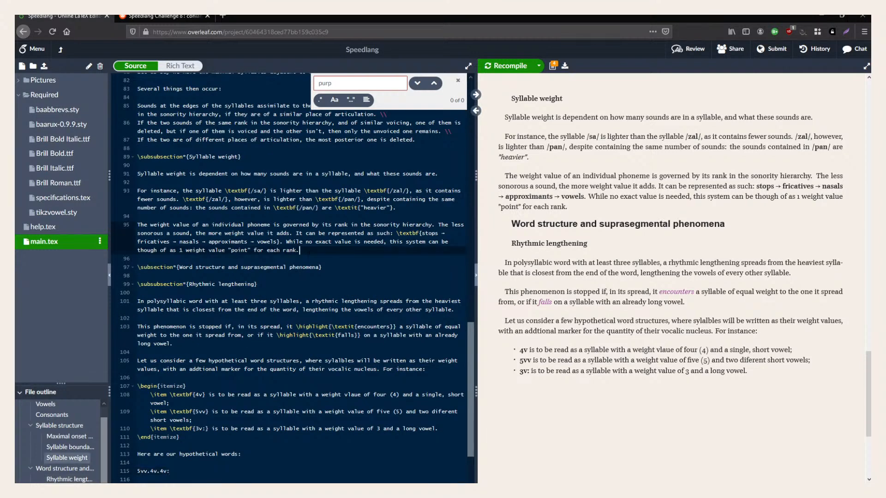
{"action": "key", "text": "BackSpace"}
{"action": "type", "text": ", and"}
{"action": "key", "text": "BackSpace"}
{"action": "key", "text": "BackSpace"}
{"action": "key", "text": "BackSpace"}
{"action": "key", "text": "BackSpace"}
{"action": "key", "text": "BackSpace"}
{"action": "type", "text": ". long vowels have a value of 1.5 points."}
{"action": "key", "text": "ctrl+s"}
{"action": "scroll", "coordinate": [295, 276], "scroll_direction": "down", "scroll_amount": 3}
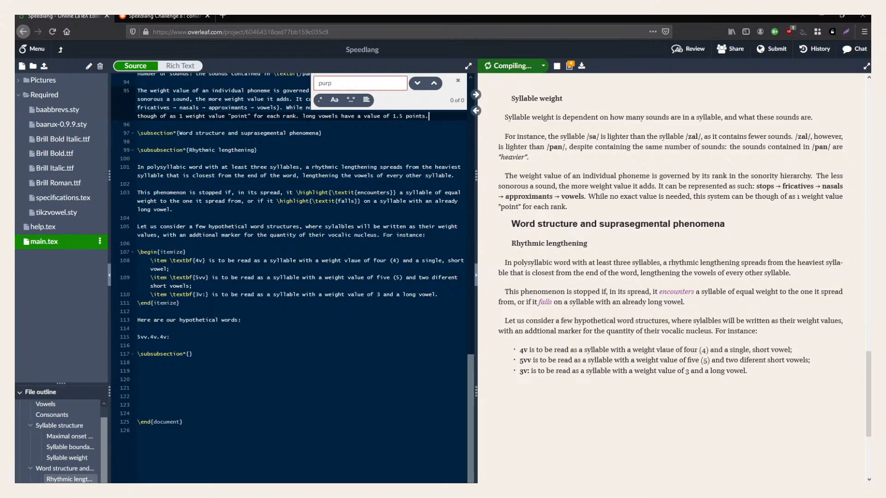
Capitalise "Long" in the new sentence about long vowels and close the search.
{"action": "left_click", "coordinate": [305, 117]}
{"action": "key", "text": "BackSpace"}
{"action": "key", "text": "ctrl+f"}
{"action": "key", "text": "Escape"}
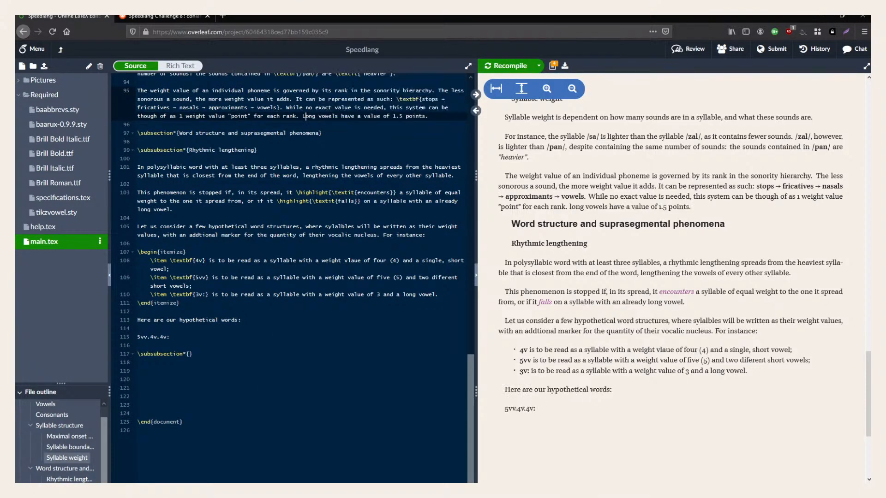
{"action": "type", "text": "L"}
Extend the first hypothetical word with ".3v.2v".
{"action": "left_click", "coordinate": [307, 336]}
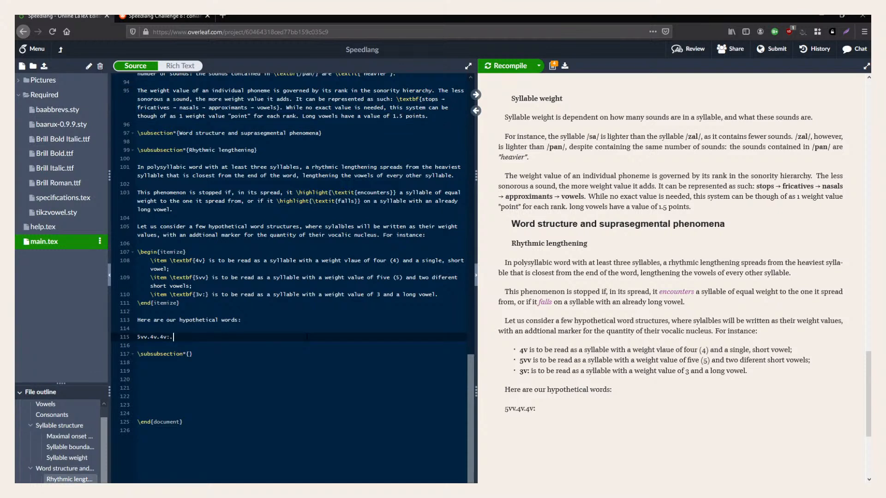
{"action": "type", "text": ".3v.2x"}
{"action": "key", "text": "BackSpace"}
{"action": "type", "text": "v"}
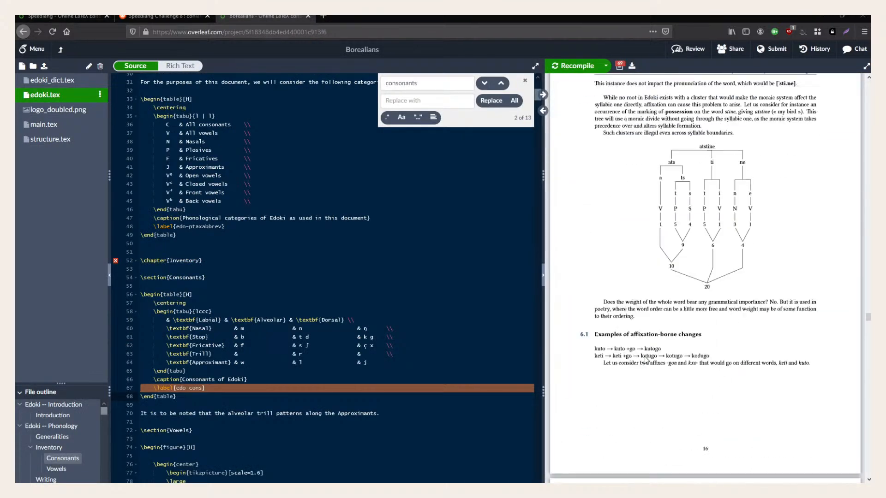
Examine the example words and weights chapter in the Borealians project's PDF, close that project and return to the Speedlang project.
{"action": "scroll", "coordinate": [768, 418], "scroll_direction": "up", "scroll_amount": 1}
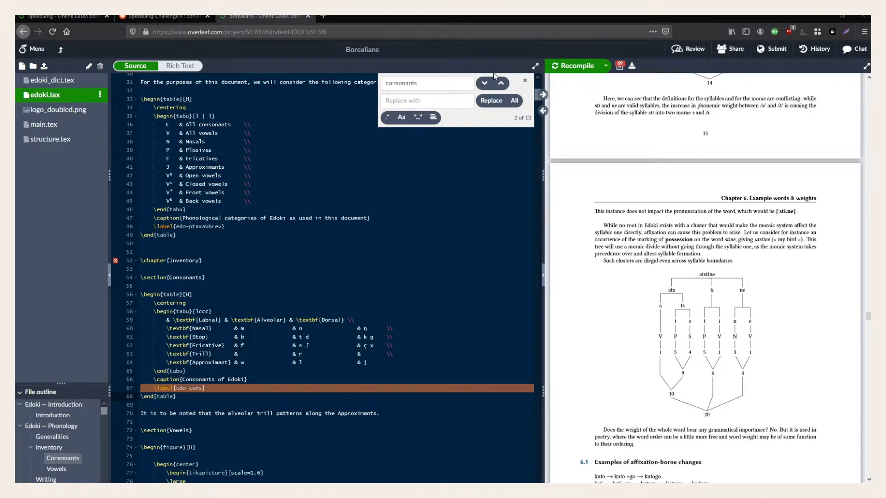
{"action": "key", "text": "Escape"}
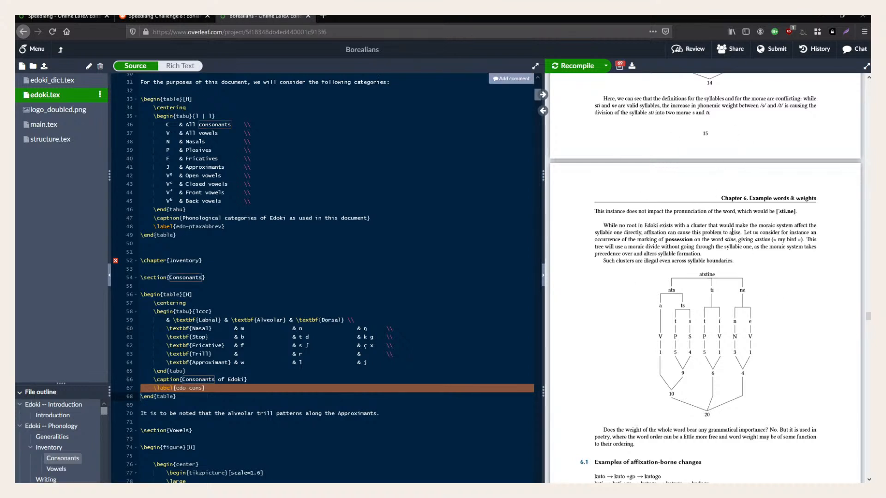
{"action": "scroll", "coordinate": [759, 305], "scroll_direction": "up", "scroll_amount": 8}
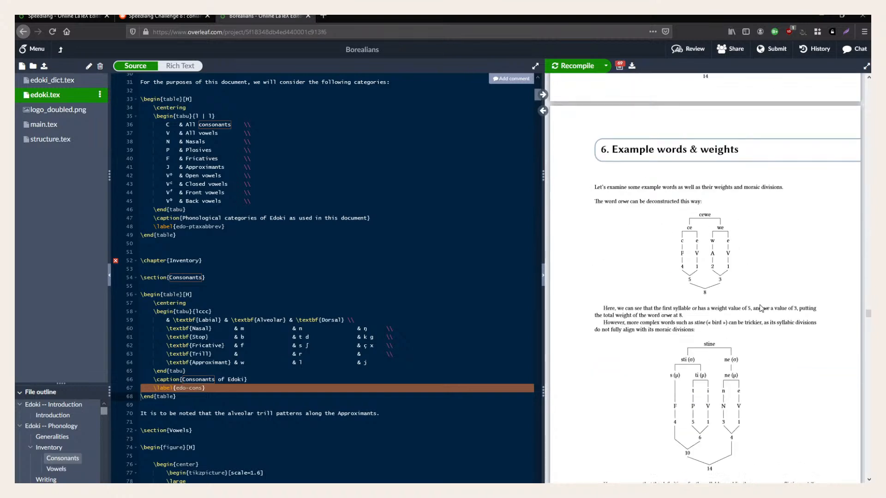
{"action": "scroll", "coordinate": [761, 308], "scroll_direction": "down", "scroll_amount": 1}
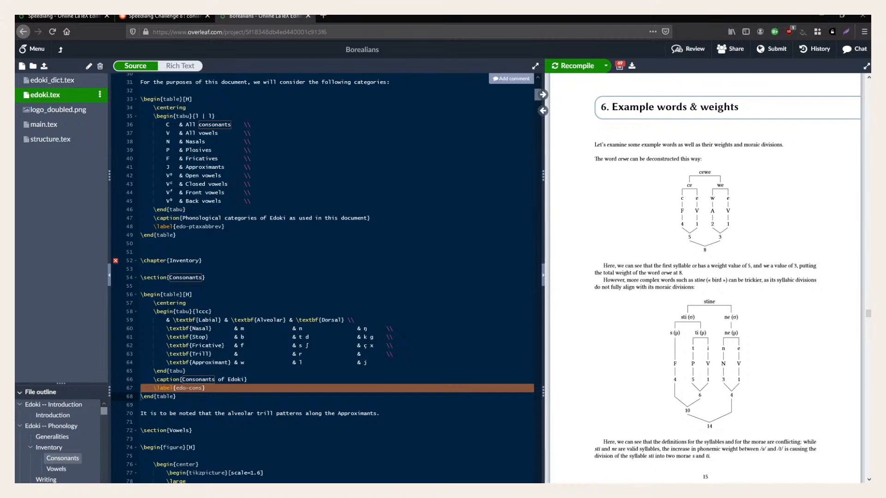
{"action": "left_click", "coordinate": [308, 15]}
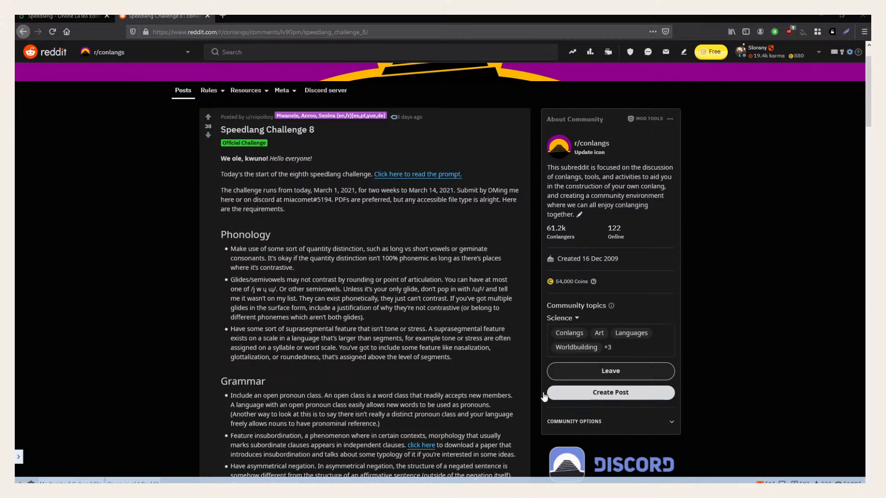
{"action": "left_click", "coordinate": [70, 16]}
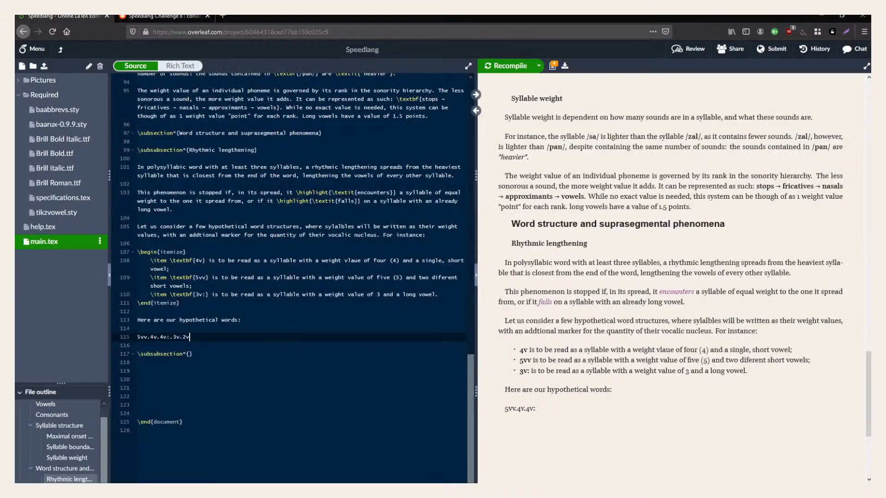
Begin an enumerate environment above the hypothetical word and cut that word from its line.
{"action": "key", "text": "Return"}
{"action": "key", "text": "Return"}
{"action": "key", "text": "Up"}
{"action": "key", "text": "Up"}
{"action": "key", "text": "Up"}
{"action": "key", "text": "Return"}
{"action": "key", "text": "Return"}
{"action": "key", "text": "Up"}
{"action": "type", "text": "\\"}
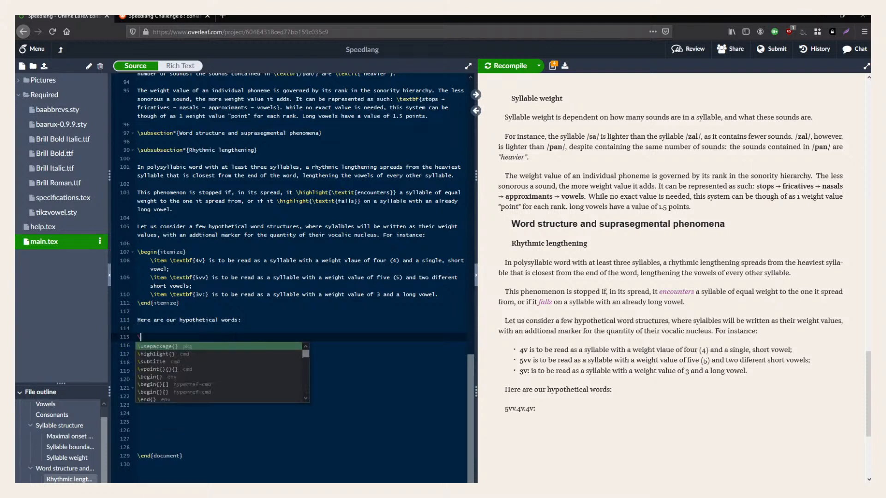
{"action": "type", "text": "begin"}
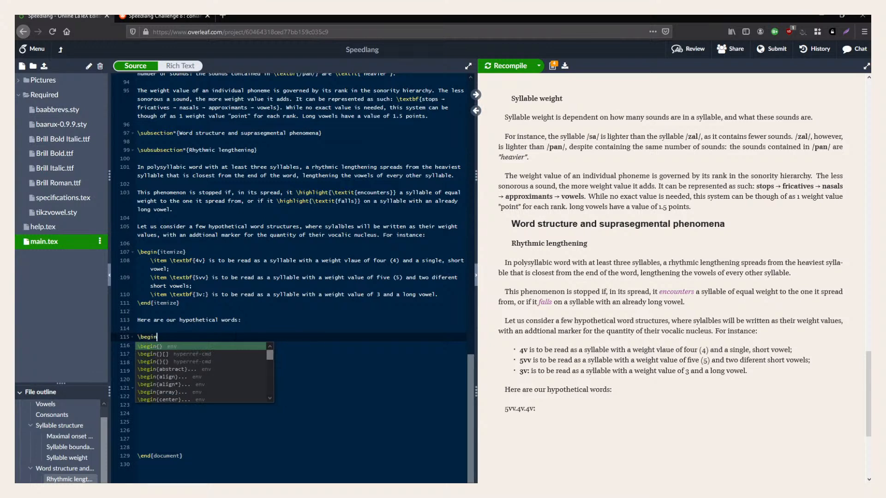
{"action": "type", "text": "{enume}"}
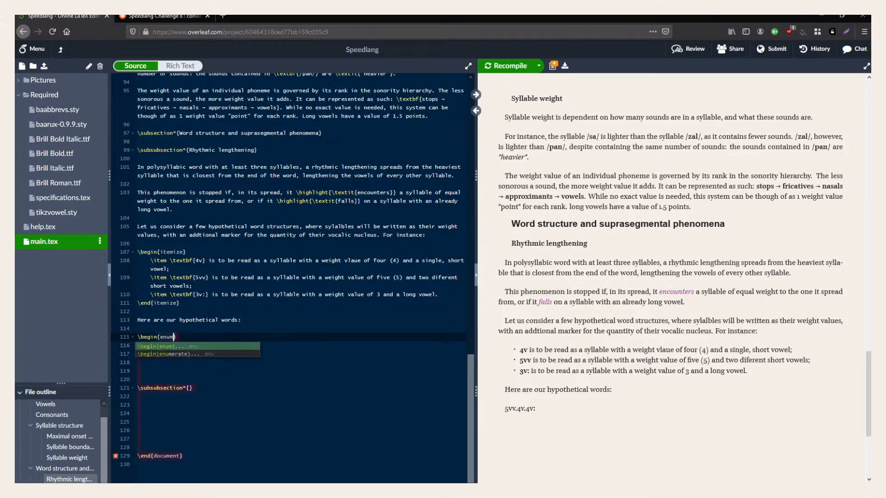
{"action": "triple_click", "coordinate": [229, 372]}
{"action": "key", "text": "ctrl+x"}
Complete the environment name as "enumerate" and delete the leftover "\end{enume}" line.
{"action": "left_click", "coordinate": [220, 346]}
{"action": "key", "text": "Left"}
{"action": "key", "text": "Left"}
{"action": "type", "text": "rate"}
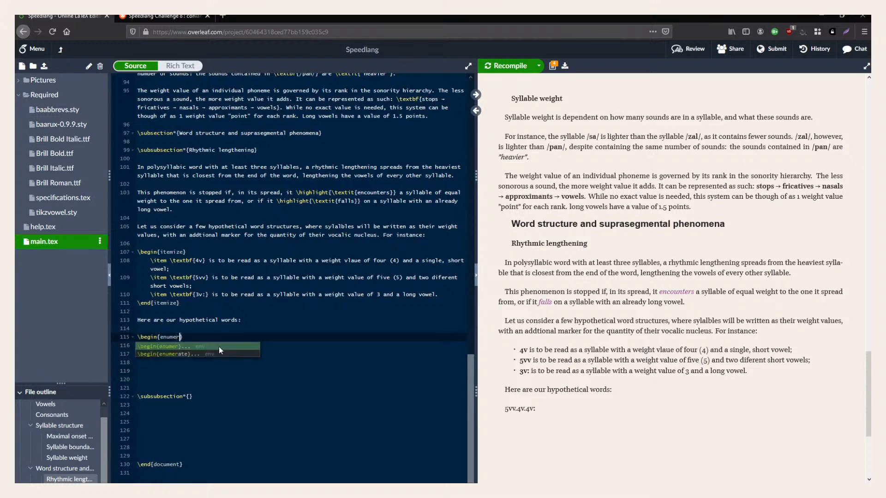
{"action": "key", "text": "Return"}
{"action": "key", "text": "Down"}
{"action": "key", "text": "Down"}
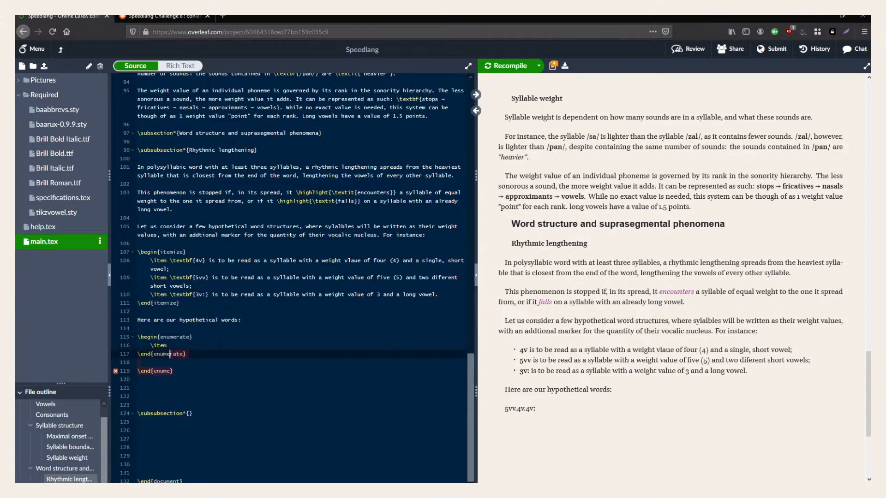
{"action": "key", "text": "shift+Down"}
{"action": "key", "text": "shift+Down"}
{"action": "key", "text": "BackSpace"}
Paste "5vv.4v.4v:.3v.2v" into the first enumerated item and add four empty items below it.
{"action": "left_click", "coordinate": [219, 347]}
{"action": "key", "text": "ctrl+v"}
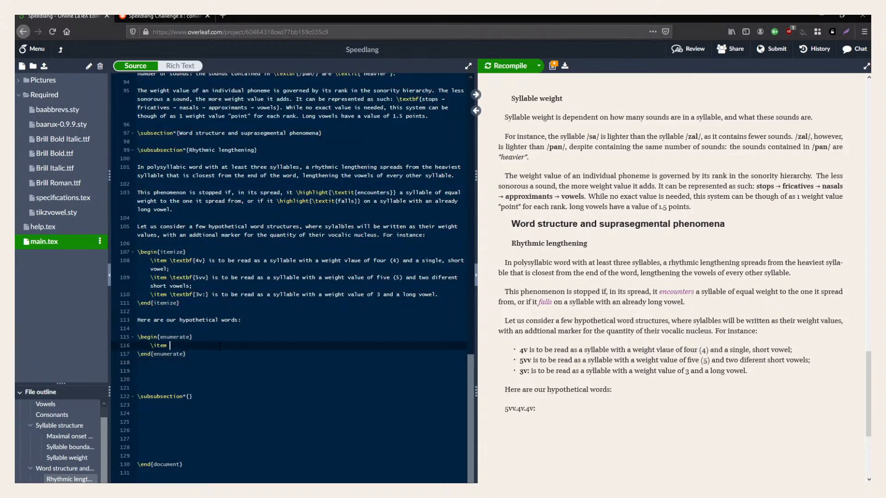
{"action": "key", "text": "Return"}
{"action": "type", "text": "\\"}
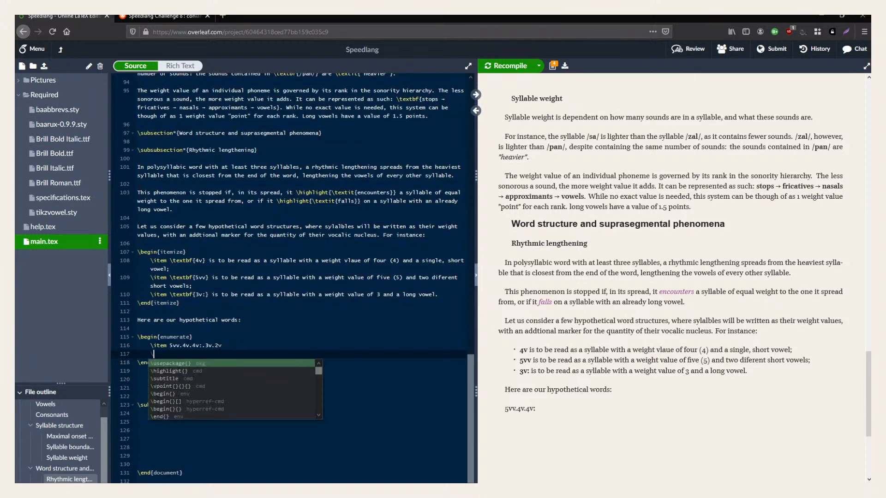
{"action": "type", "text": "item"}
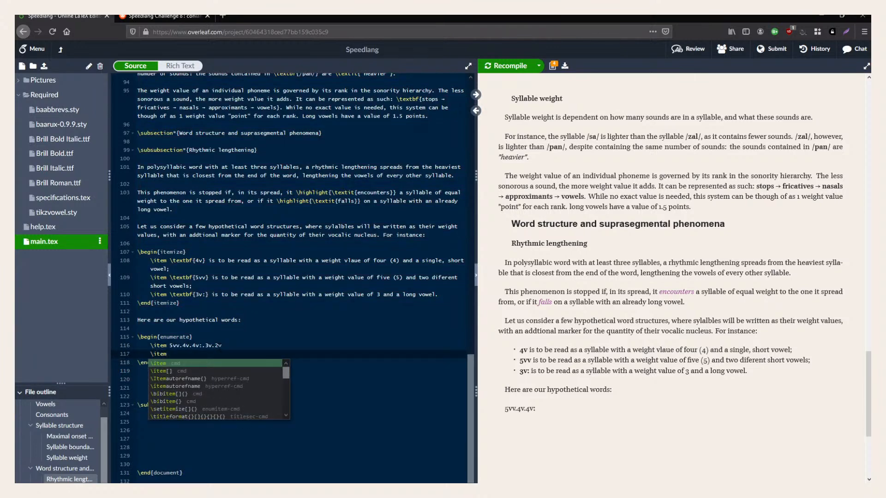
{"action": "key", "text": "Escape"}
{"action": "key", "text": "Return"}
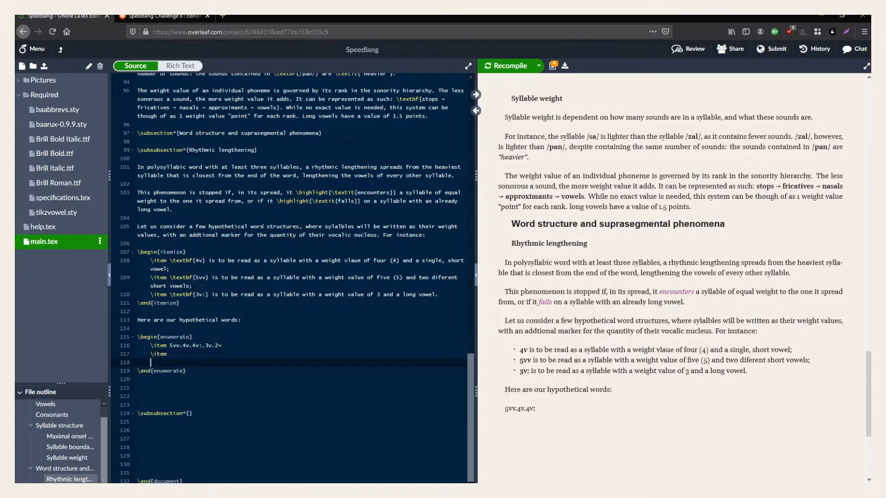
{"action": "type", "text": "\\item"}
{"action": "key", "text": "Escape"}
{"action": "key", "text": "Return"}
{"action": "type", "text": "\\item"}
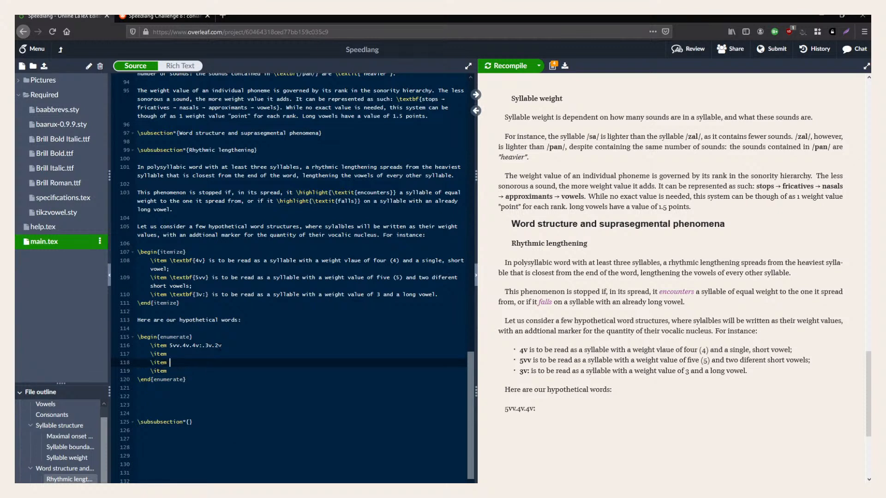
{"action": "key", "text": "Return"}
{"action": "type", "text": "\\item"}
Enter "2v.2vv." as the start of the hypothetical word in the second enumerated item.
{"action": "key", "text": "Up"}
{"action": "key", "text": "Up"}
{"action": "key", "text": "Up"}
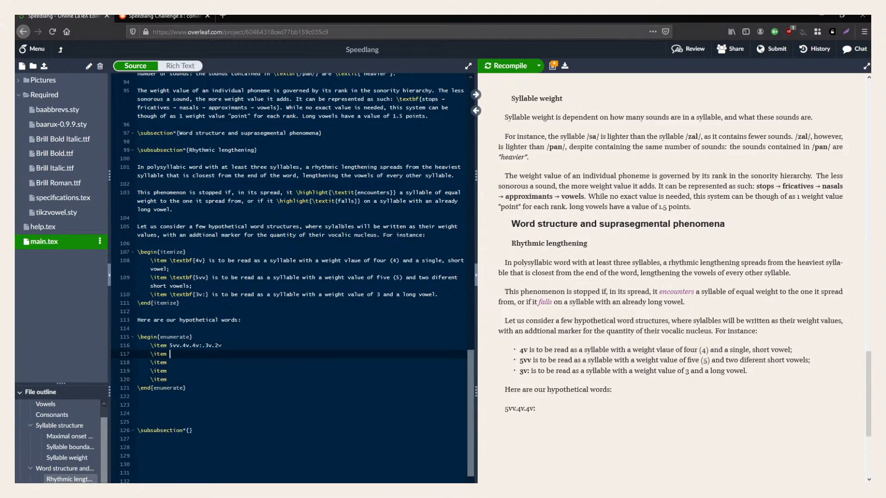
{"action": "type", "text": "2v."}
{"action": "type", "text": "1v"}
{"action": "type", "text": "."}
{"action": "key", "text": "Left"}
{"action": "key", "text": "Left"}
{"action": "key", "text": "BackSpace"}
{"action": "type", "text": "2"}
{"action": "key", "text": "Down"}
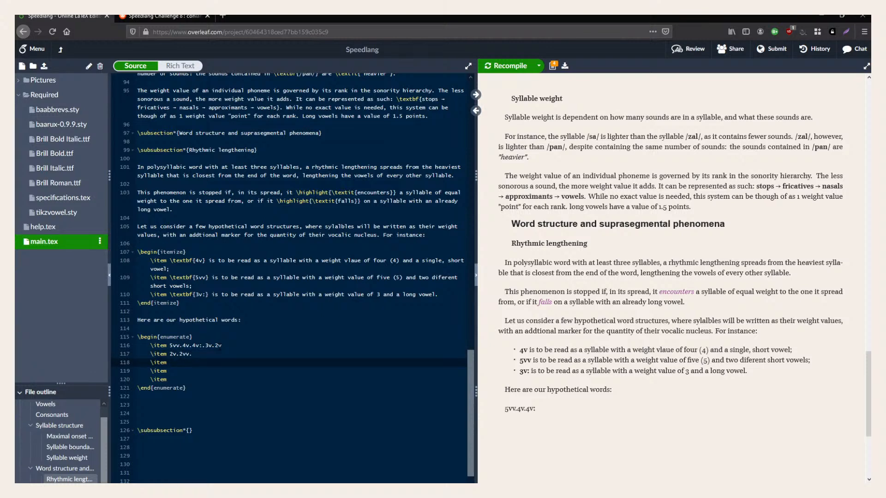
{"action": "key", "text": "Up"}
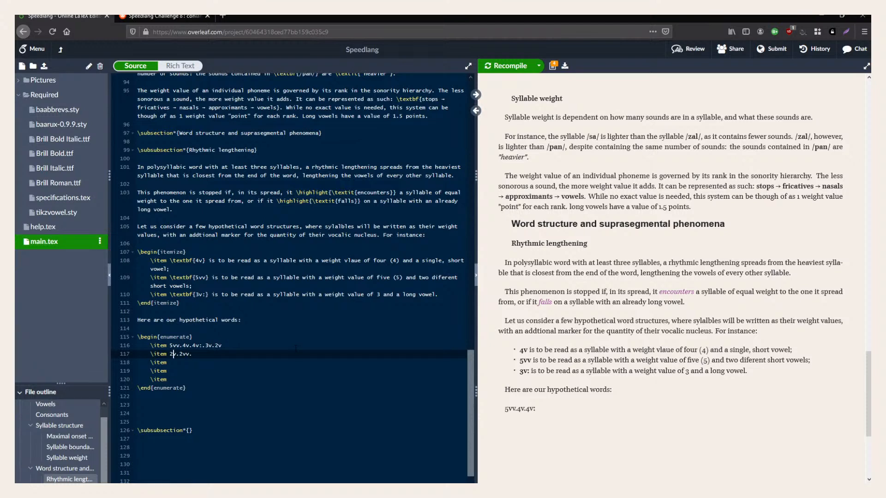
{"action": "scroll", "coordinate": [295, 348], "scroll_direction": "up", "scroll_amount": 2}
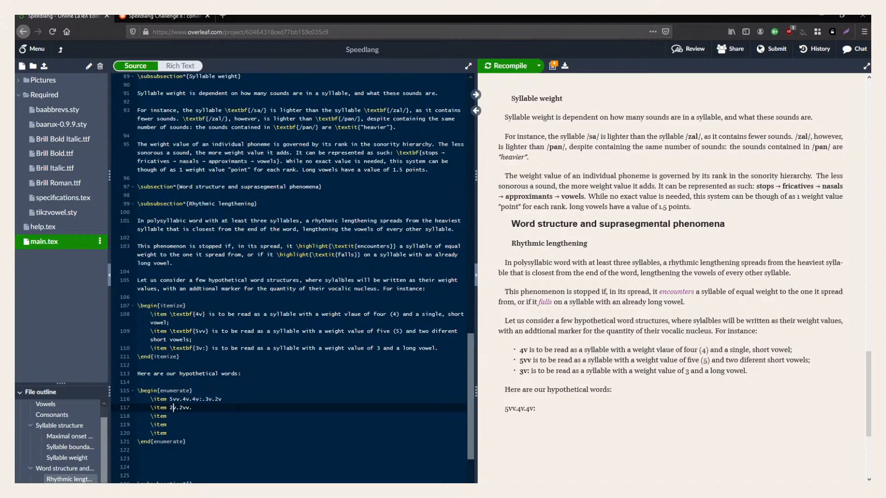
{"action": "key", "text": "shift+Left"}
{"action": "scroll", "coordinate": [295, 277], "scroll_direction": "up", "scroll_amount": 3}
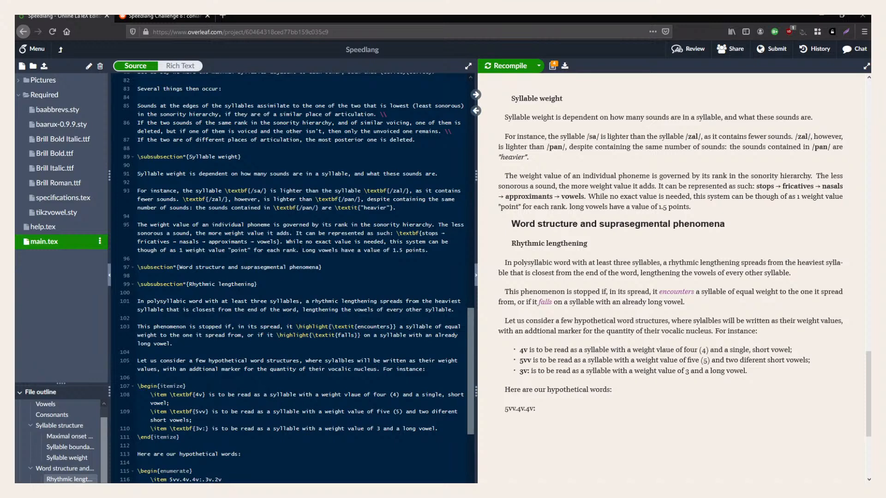
Change the second hypothetical word's first syllable to 3v and the first word's last syllable to 3v.
{"action": "scroll", "coordinate": [274, 283], "scroll_direction": "down", "scroll_amount": 5}
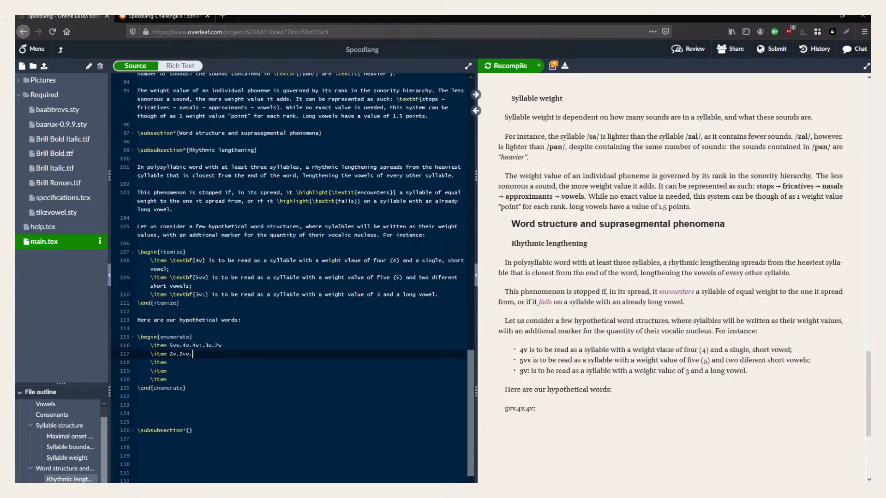
{"action": "left_click", "coordinate": [174, 354]}
{"action": "key", "text": "BackSpace"}
{"action": "type", "text": "3"}
{"action": "left_click", "coordinate": [218, 345]}
{"action": "key", "text": "BackSpace"}
{"action": "type", "text": "3"}
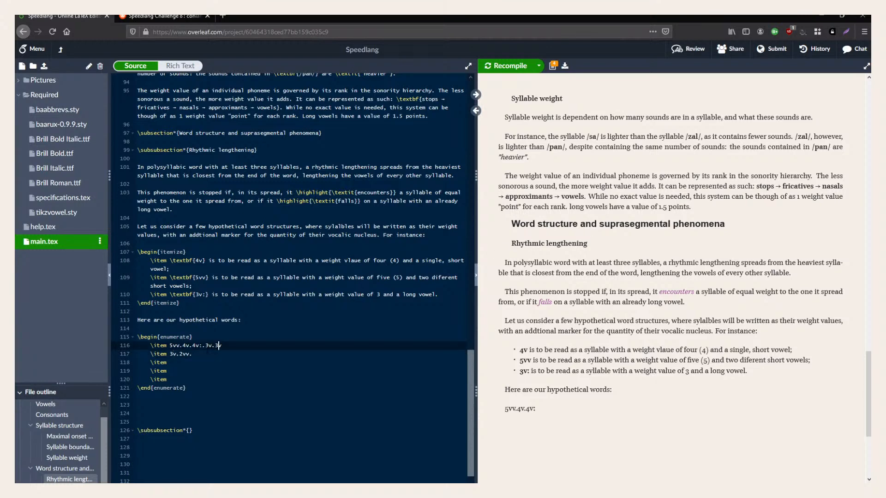
Append "4v." to the second hypothetical word and correct the misspelled "value" in the explanation of 4v.
{"action": "left_click", "coordinate": [179, 354]}
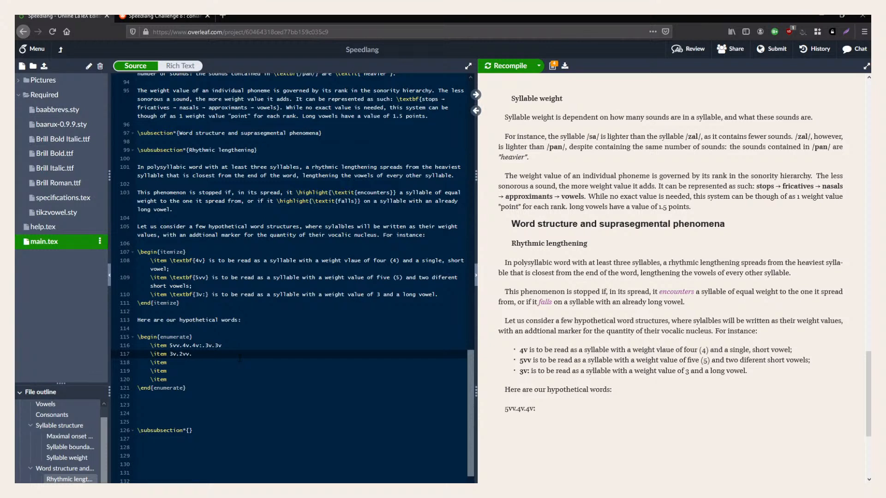
{"action": "type", "text": "4v."}
{"action": "scroll", "coordinate": [239, 357], "scroll_direction": "up", "scroll_amount": 1}
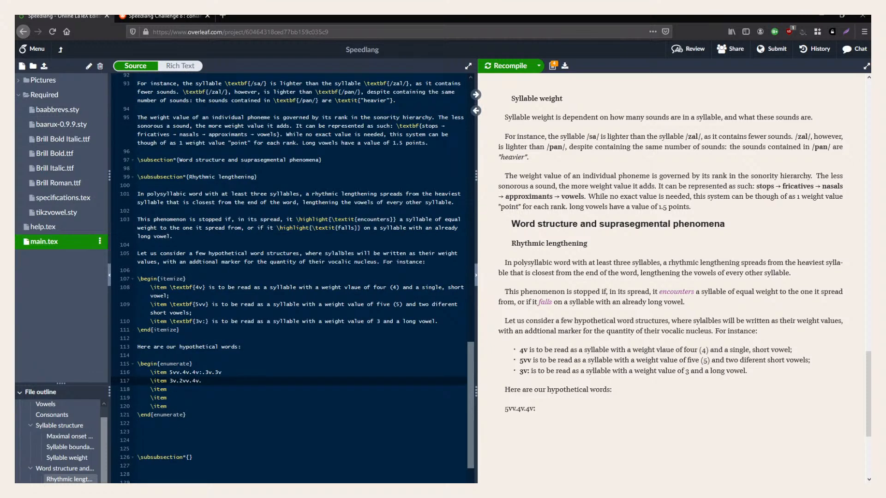
{"action": "left_click", "coordinate": [355, 288]}
{"action": "key", "text": "BackSpace"}
{"action": "key", "text": "Left"}
{"action": "type", "text": "a"}
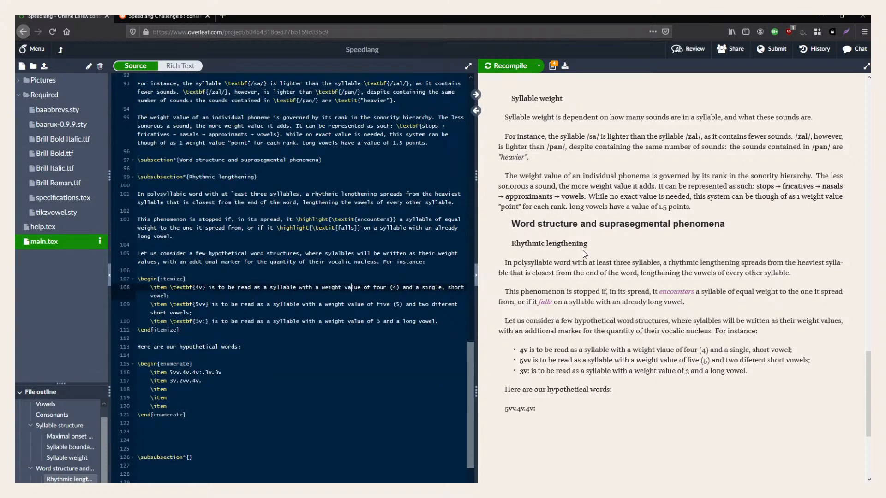
Review the syllable structure rules and the weight ranking from stops to vowels in the Syllable weight section.
{"action": "scroll", "coordinate": [715, 322], "scroll_direction": "up", "scroll_amount": 10}
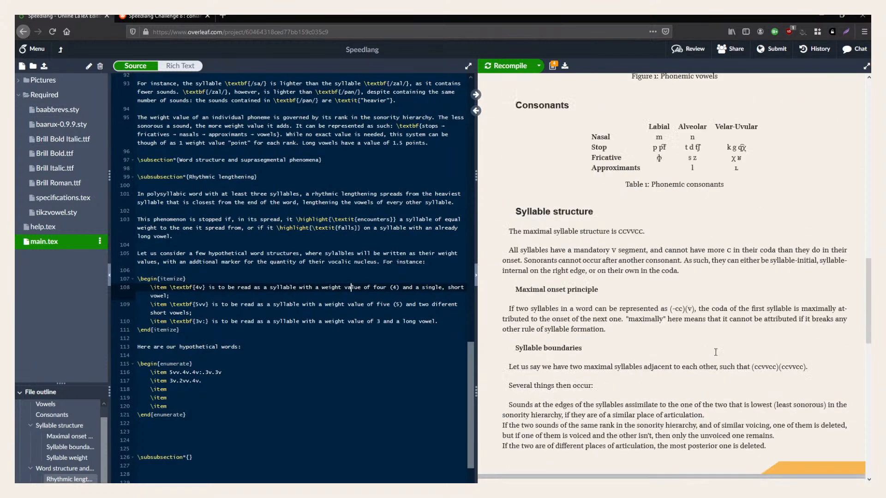
{"action": "scroll", "coordinate": [712, 362], "scroll_direction": "down", "scroll_amount": 8}
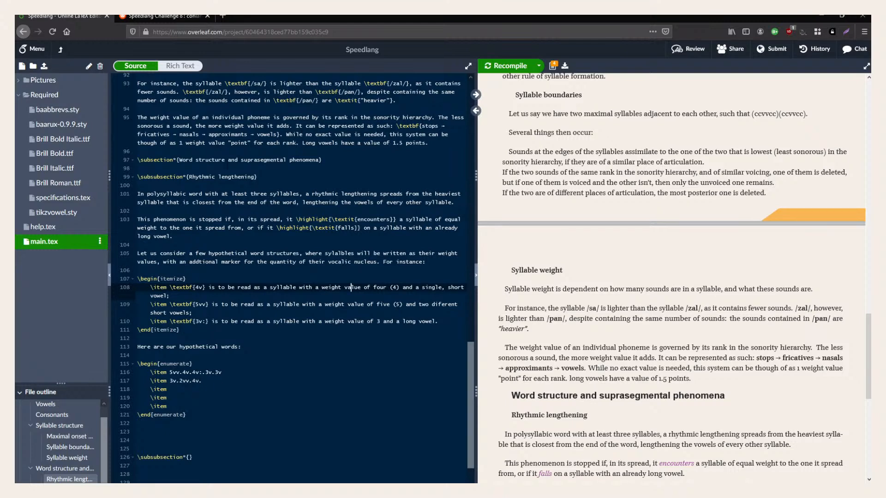
{"action": "left_click_drag", "start_coordinate": [396, 126], "coordinate": [280, 135]}
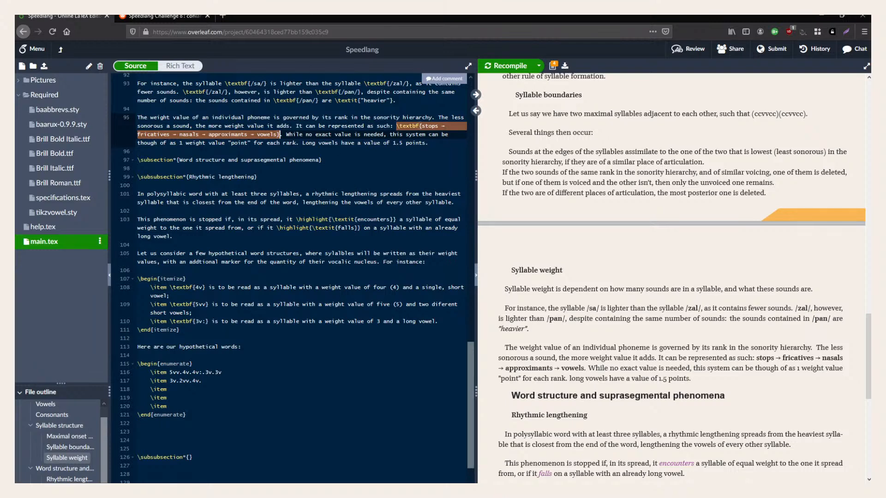
{"action": "left_click", "coordinate": [296, 143]}
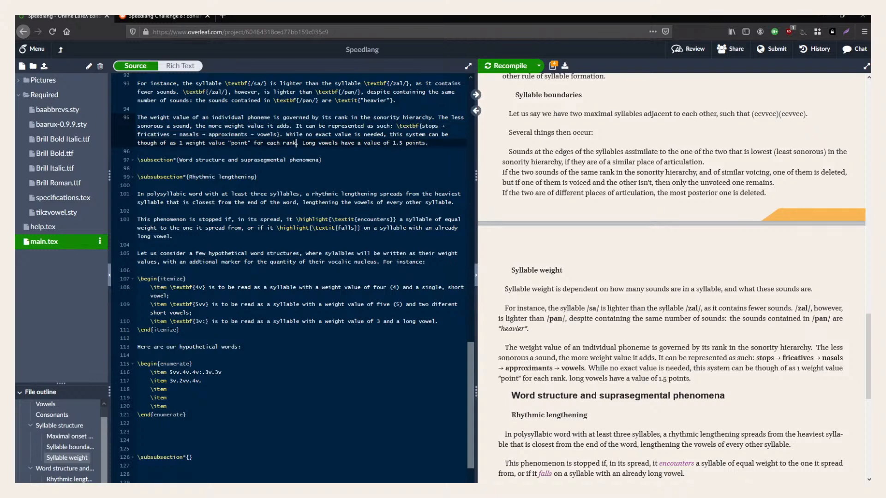
{"action": "left_click_drag", "start_coordinate": [278, 134], "coordinate": [371, 126]}
{"action": "double_click", "coordinate": [430, 126]}
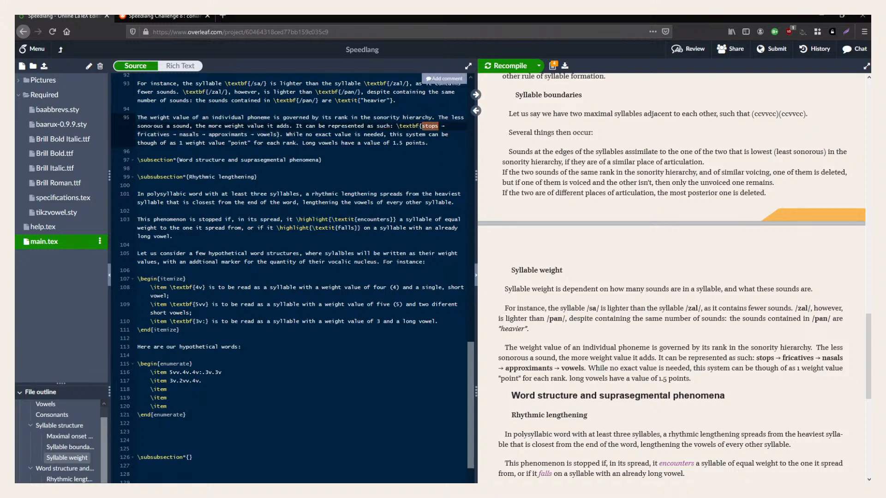
{"action": "double_click", "coordinate": [169, 134]}
{"action": "double_click", "coordinate": [197, 134]}
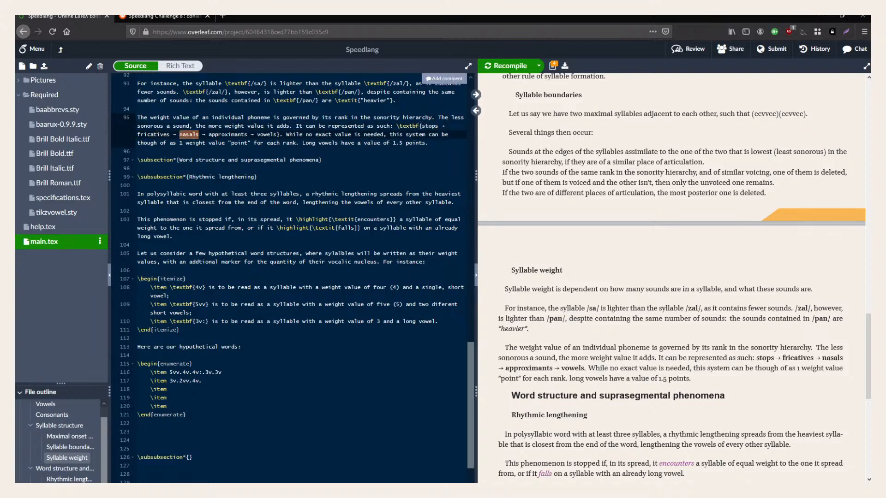
{"action": "double_click", "coordinate": [228, 134]}
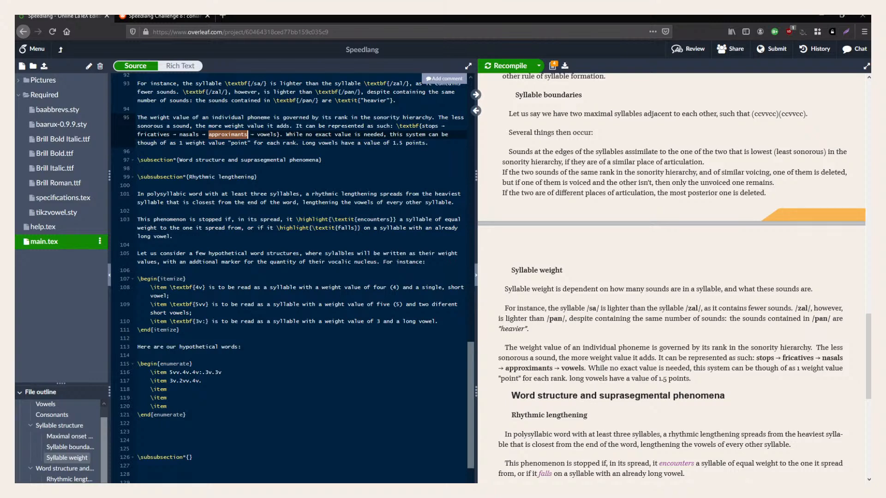
{"action": "left_click", "coordinate": [181, 330]}
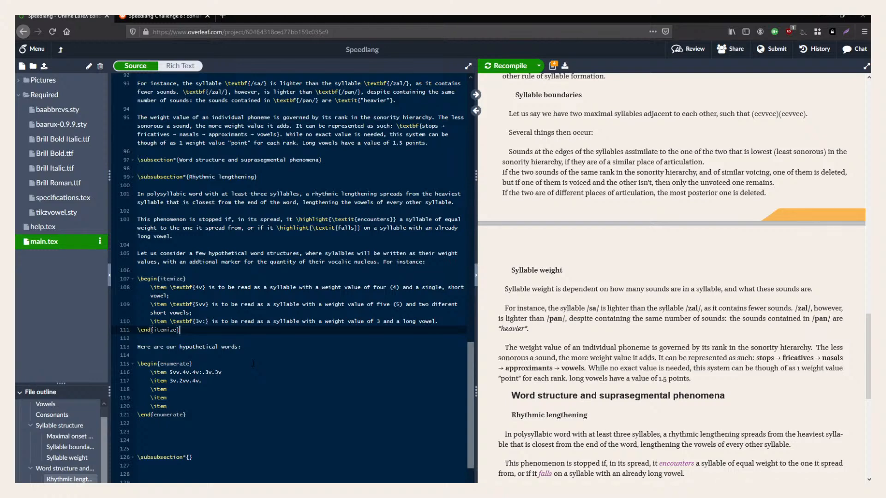
Check the syllables of the first hypothetical word and complete the second word with the syllable "7vv".
{"action": "left_click", "coordinate": [215, 382]}
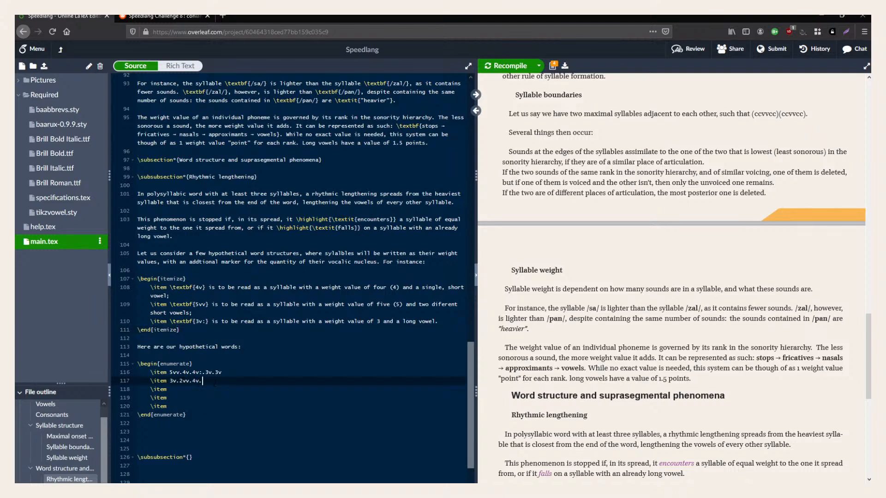
{"action": "left_click_drag", "start_coordinate": [169, 372], "coordinate": [179, 373]}
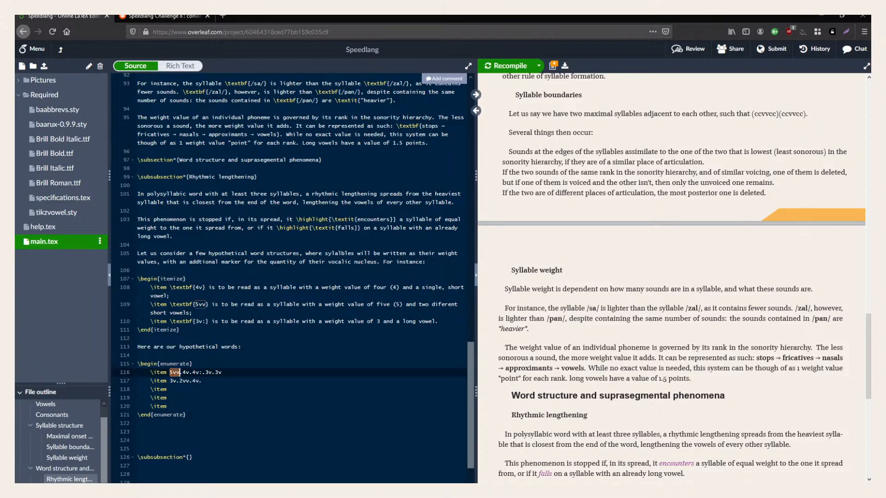
{"action": "left_click", "coordinate": [237, 374]}
{"action": "left_click", "coordinate": [257, 415]}
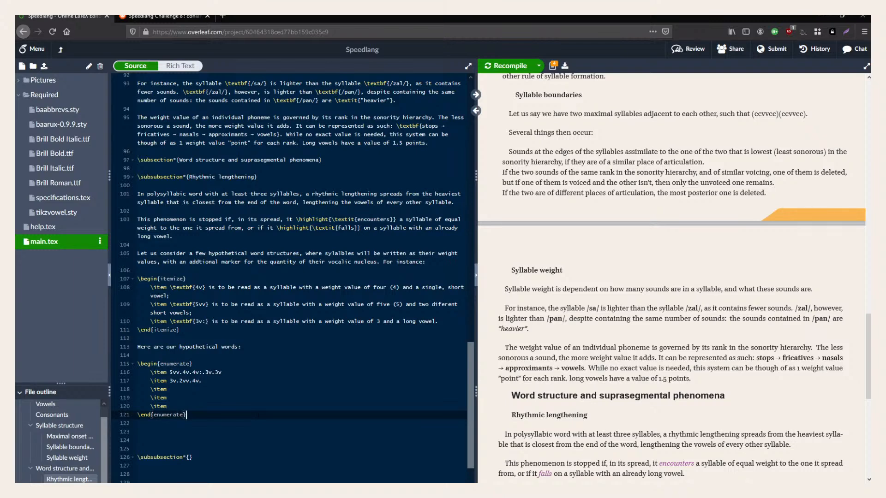
{"action": "left_click", "coordinate": [211, 372]}
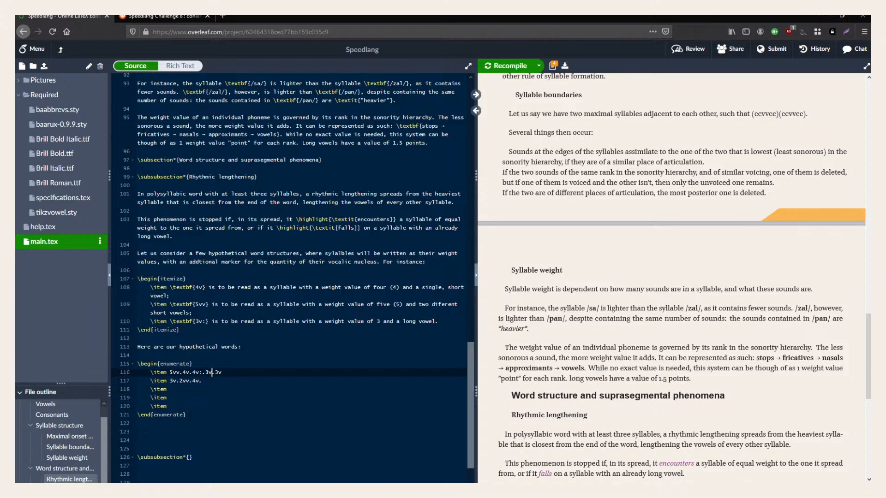
{"action": "left_click", "coordinate": [202, 381]}
{"action": "type", "text": "7vv"}
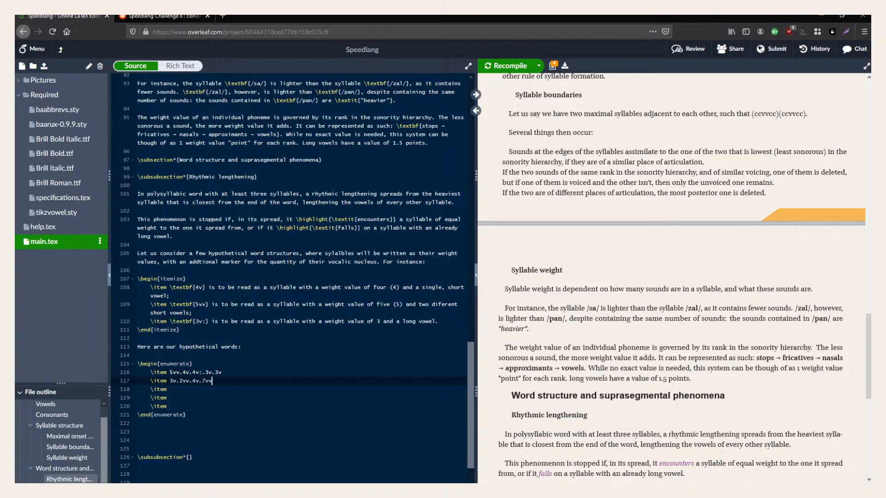
Enter "13v.11vv.14v:.9v.14v:" as the hypothetical word in the third enumerated item.
{"action": "left_click", "coordinate": [170, 389]}
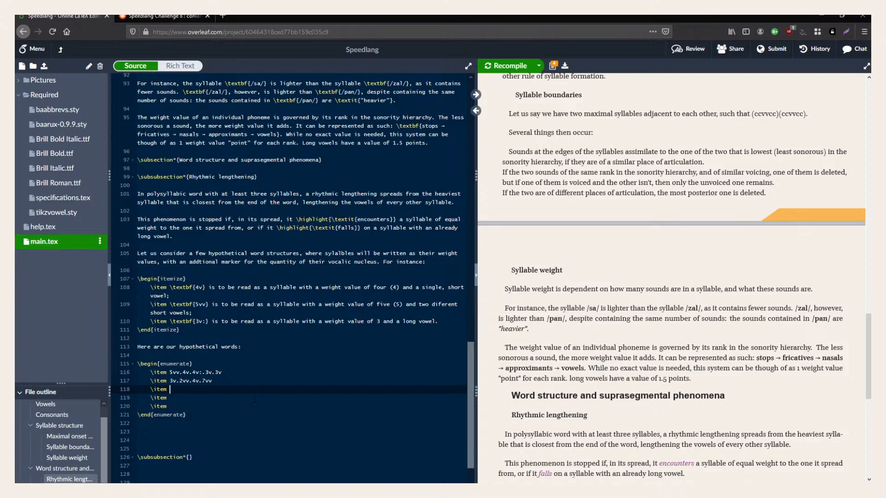
{"action": "type", "text": "13v."}
{"action": "type", "text": "11vv."}
{"action": "type", "text": "14v:."}
{"action": "type", "text": "9v.14v:"}
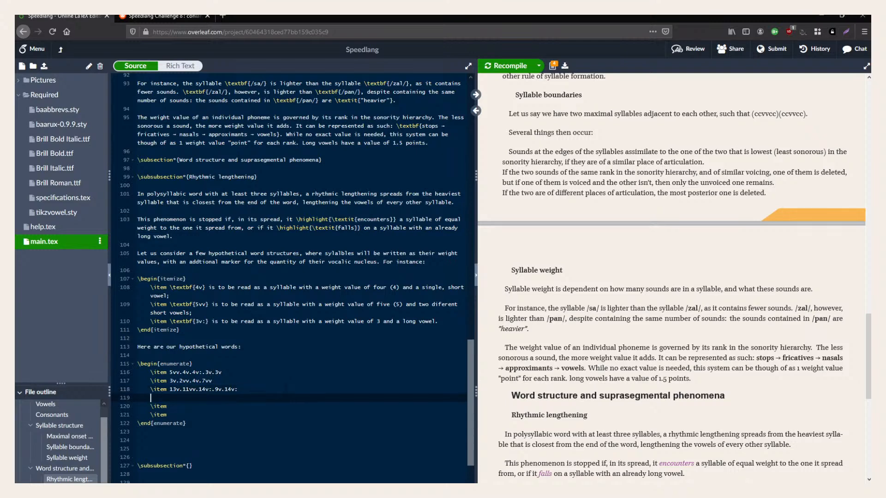
{"action": "key", "text": "BackSpace"}
{"action": "type", "text": ":"}
{"action": "key", "text": "Down"}
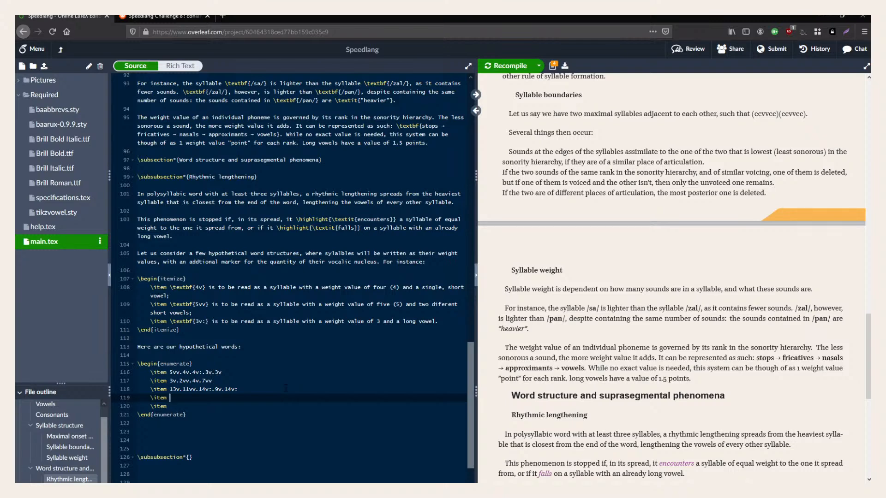
Change the weights of the third hypothetical word's first two syllables so that it begins "7v.5vv".
{"action": "left_click", "coordinate": [187, 390]}
{"action": "key", "text": "BackSpace"}
{"action": "key", "text": "BackSpace"}
{"action": "type", "text": "5"}
{"action": "key", "text": "Left"}
{"action": "key", "text": "Left"}
{"action": "key", "text": "Left"}
{"action": "key", "text": "BackSpace"}
{"action": "key", "text": "BackSpace"}
{"action": "type", "text": "7"}
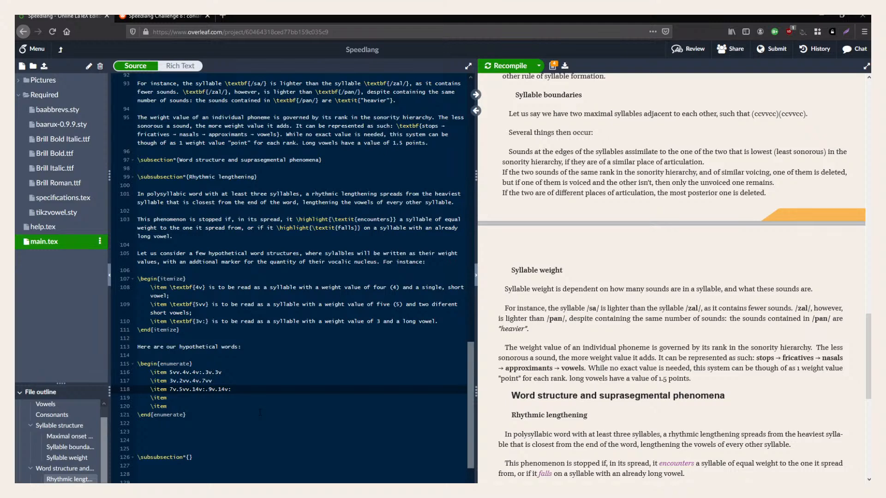
Insert "and towards the start of it" after "the end of the word" in the first Rhythmic lengthening paragraph.
{"action": "left_click", "coordinate": [203, 398]}
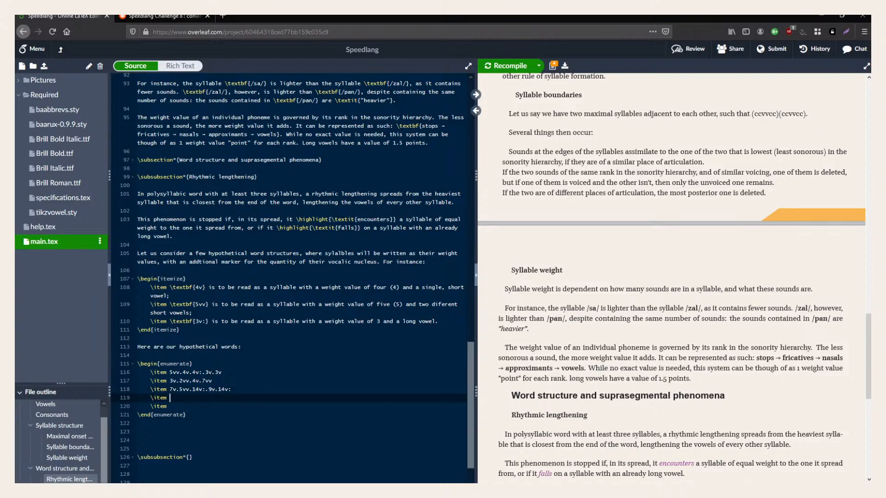
{"action": "left_click_drag", "start_coordinate": [238, 203], "coordinate": [306, 203]}
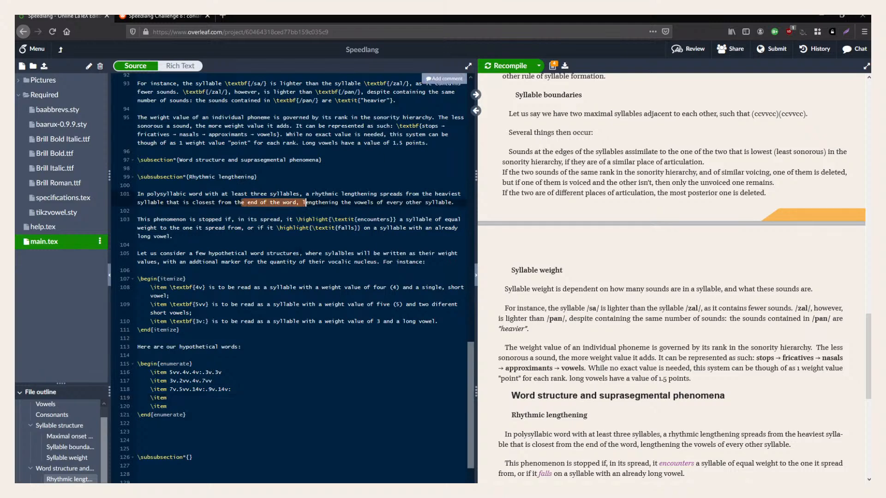
{"action": "left_click", "coordinate": [212, 397]}
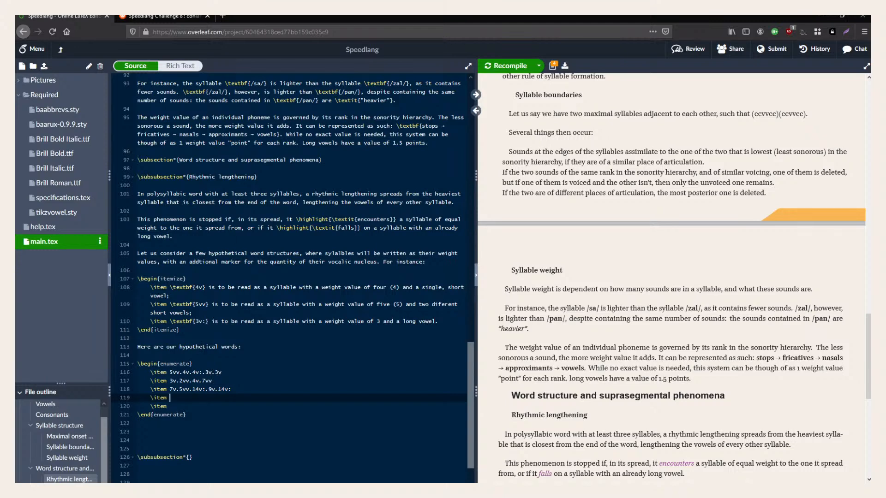
{"action": "left_click", "coordinate": [296, 202]}
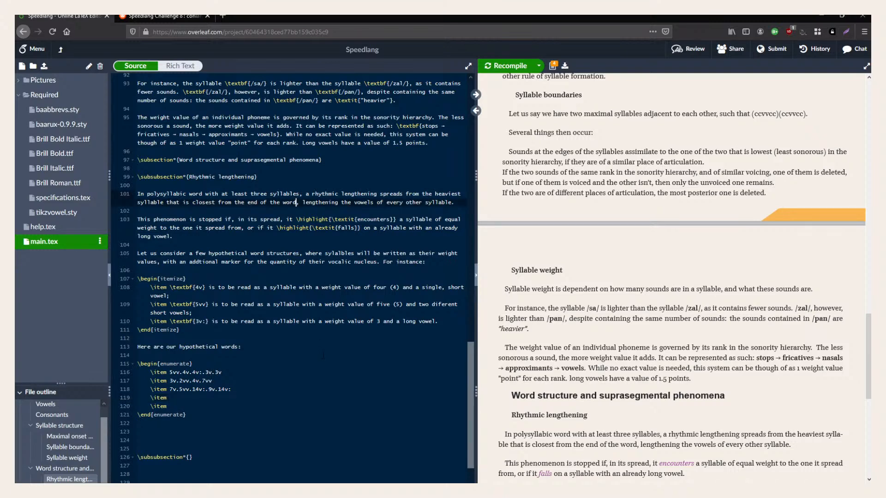
{"action": "type", "text": "and towards the"}
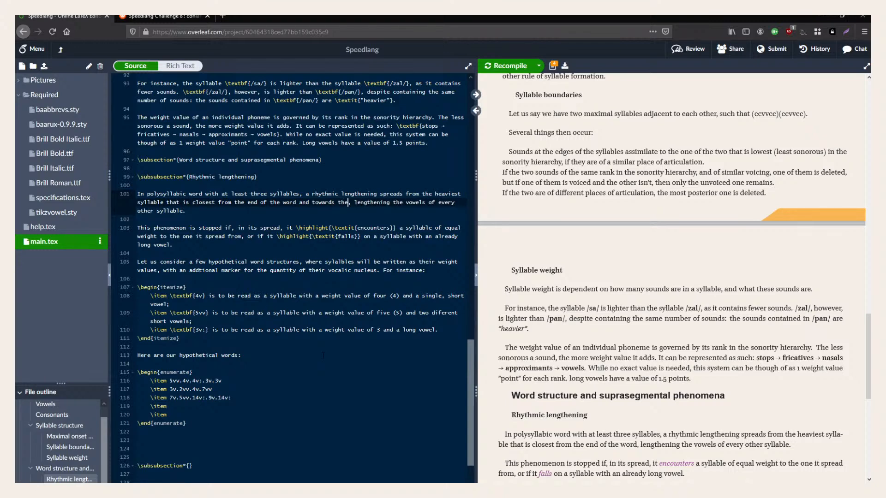
{"action": "type", "text": " start of it"}
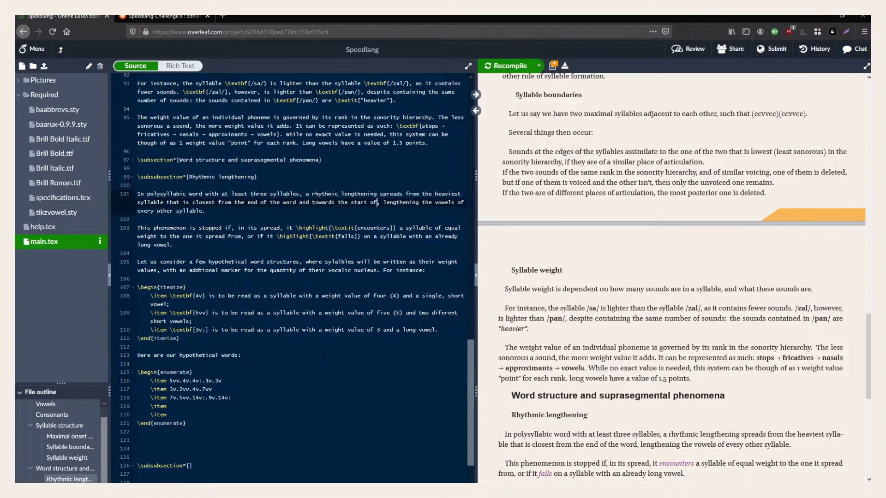
Start the hypothetical word in the fourth enumerated item with the syllable "9v.".
{"action": "left_click", "coordinate": [258, 406]}
{"action": "type", "text": "9v."}
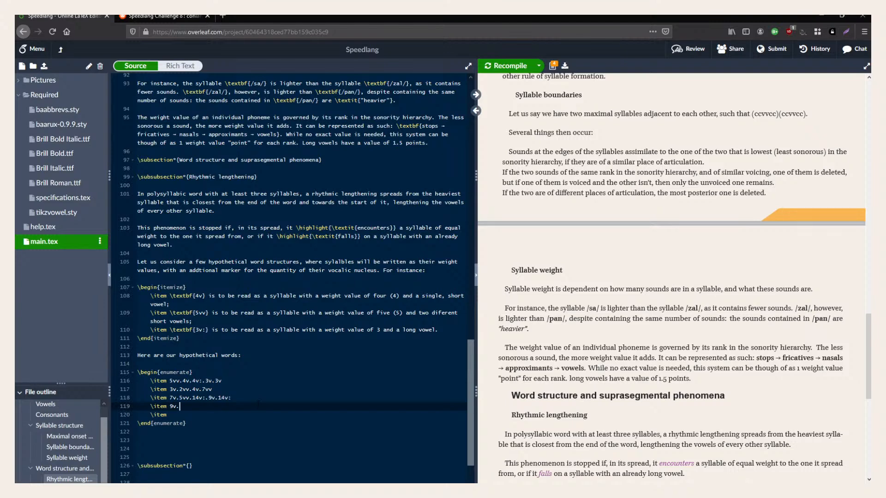
Compare the long-vowel point value in the Syllable weight section with the syllable weights in the hypothetical words.
{"action": "left_click", "coordinate": [206, 398]}
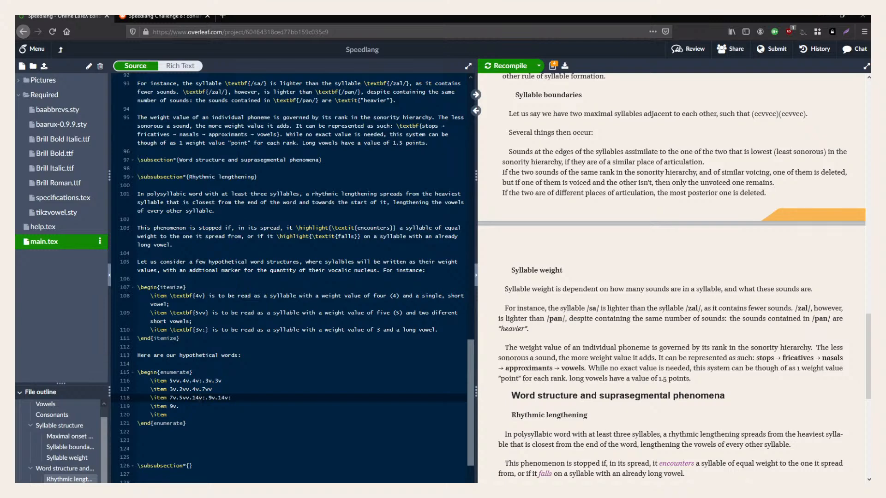
{"action": "scroll", "coordinate": [322, 344], "scroll_direction": "up", "scroll_amount": 1}
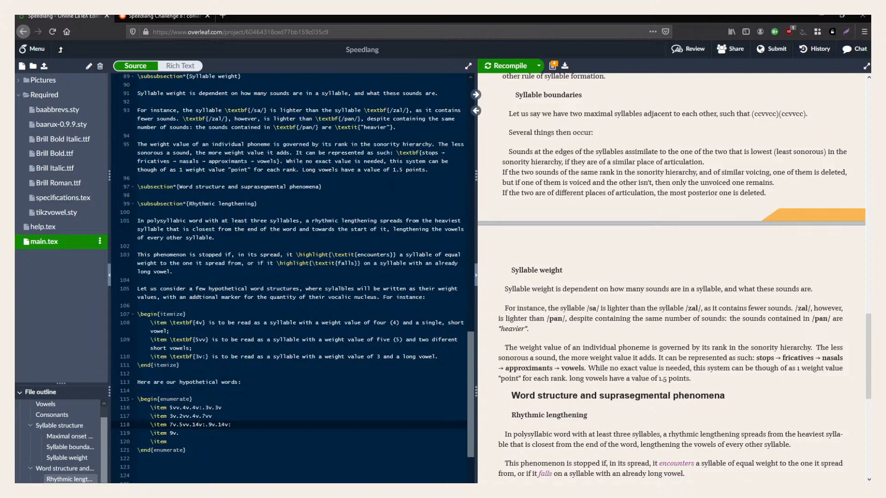
{"action": "left_click_drag", "start_coordinate": [309, 169], "coordinate": [409, 170]}
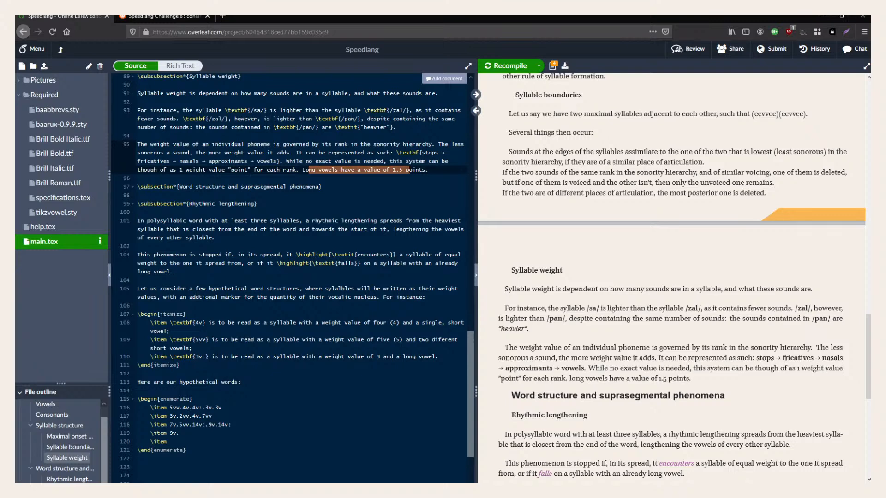
{"action": "left_click", "coordinate": [196, 408]}
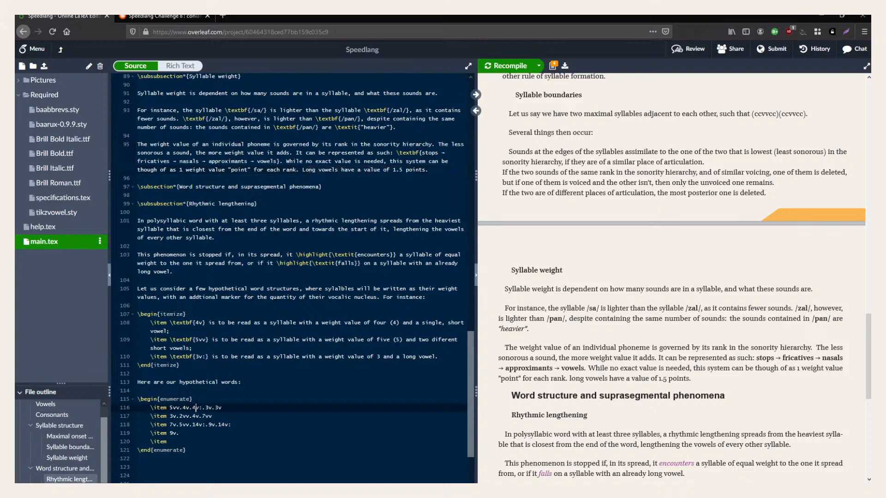
{"action": "left_click_drag", "start_coordinate": [195, 408], "coordinate": [192, 408]}
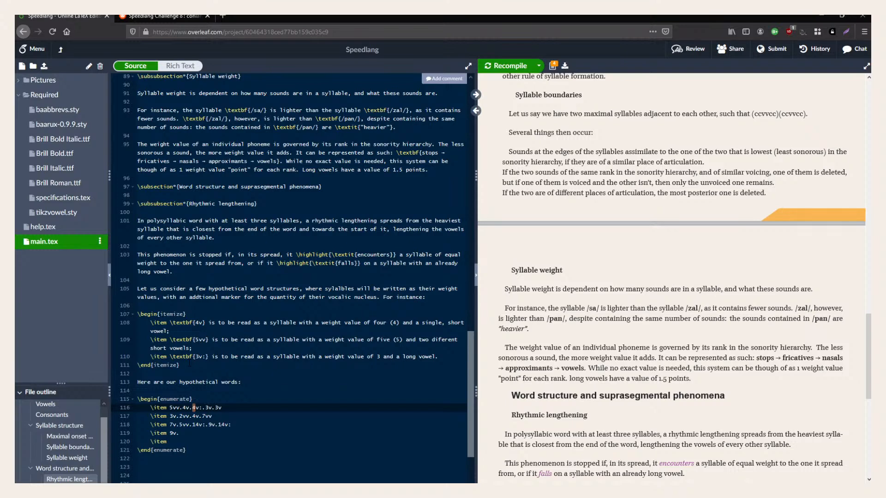
{"action": "left_click_drag", "start_coordinate": [428, 170], "coordinate": [303, 170]}
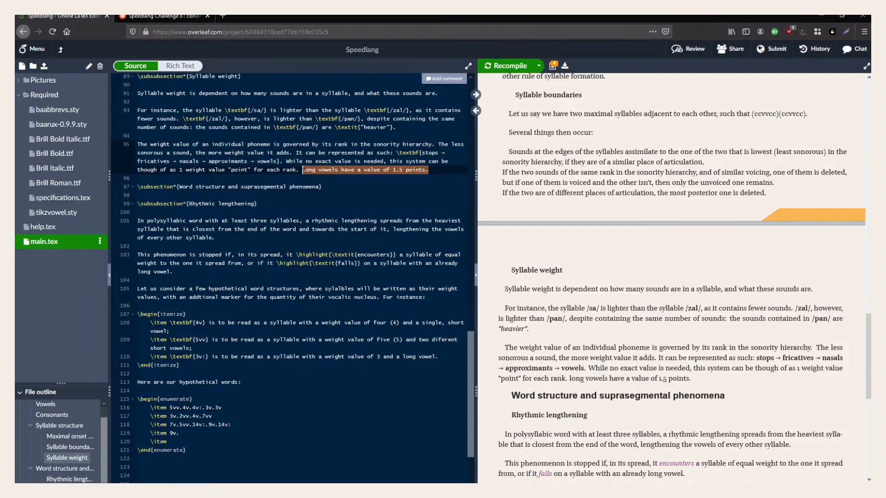
Delete the sentence that gives long vowels a value of 1.5 points from the Syllable weight section.
{"action": "key", "text": "BackSpace"}
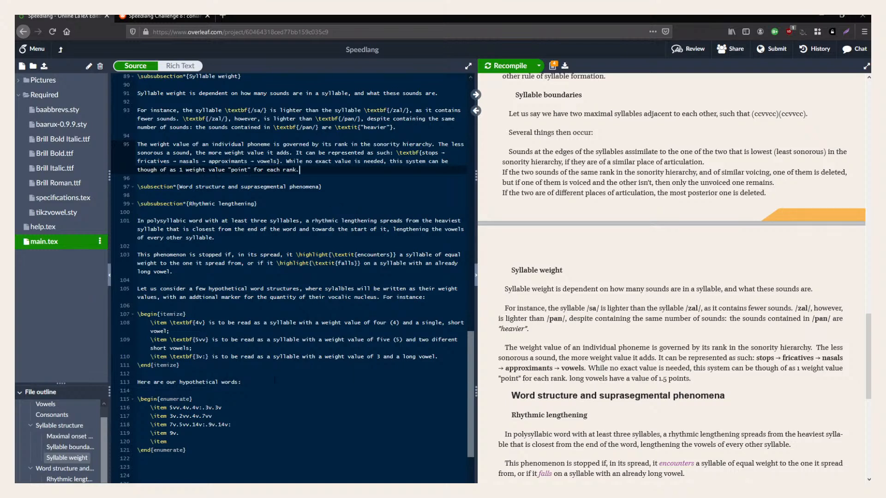
{"action": "left_click", "coordinate": [243, 432]}
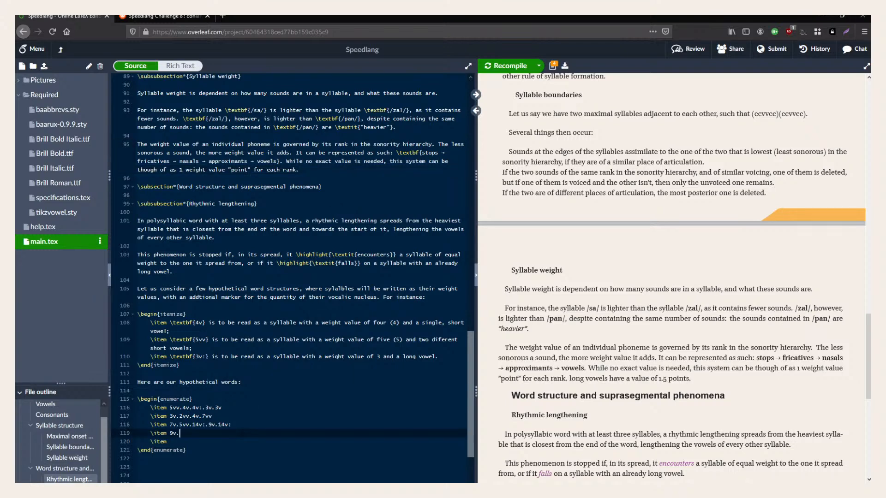
Add the sentence "Long vowels have a value of 3." to the end of the last Syllable weight paragraph.
{"action": "scroll", "coordinate": [292, 276], "scroll_direction": "up", "scroll_amount": 3}
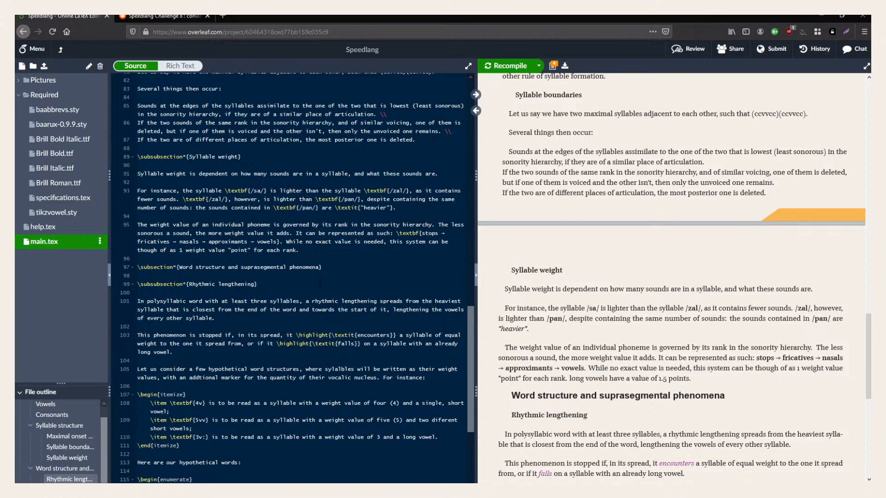
{"action": "left_click", "coordinate": [318, 249]}
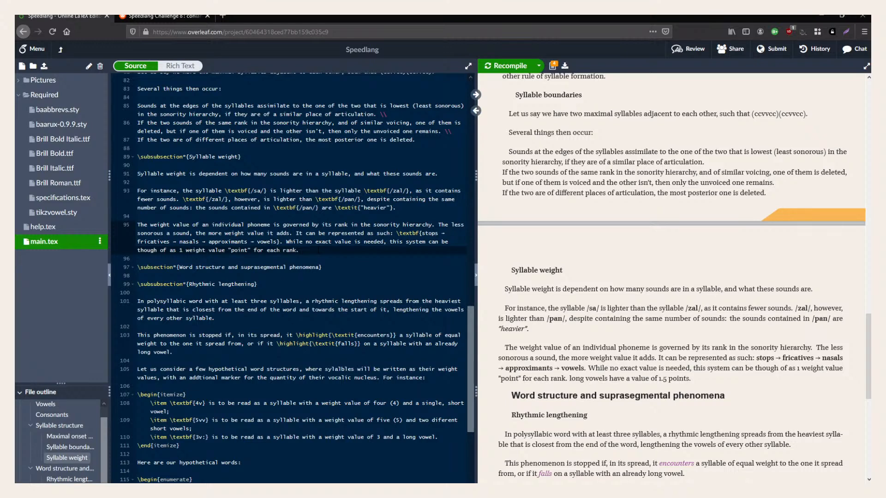
{"action": "type", "text": "Long vowels have a value of 3."}
{"action": "scroll", "coordinate": [291, 277], "scroll_direction": "down", "scroll_amount": 4}
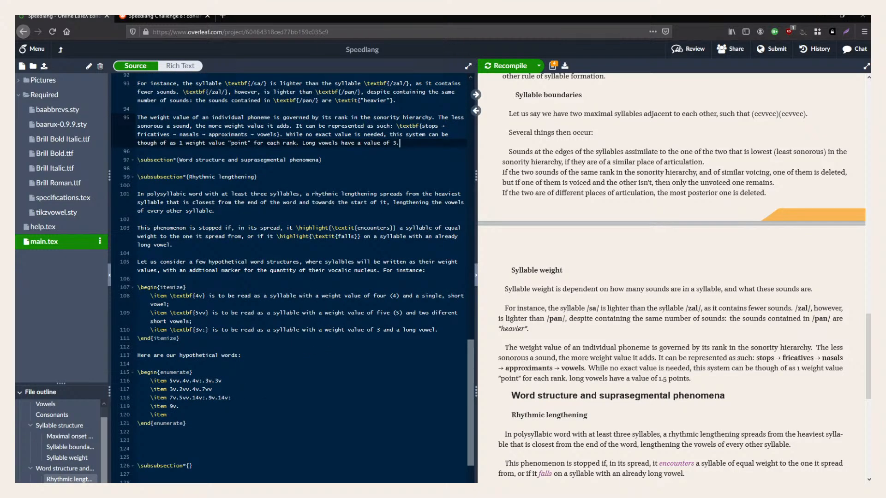
Change the third syllable of the first hypothetical word to "5v:".
{"action": "left_click", "coordinate": [195, 381]}
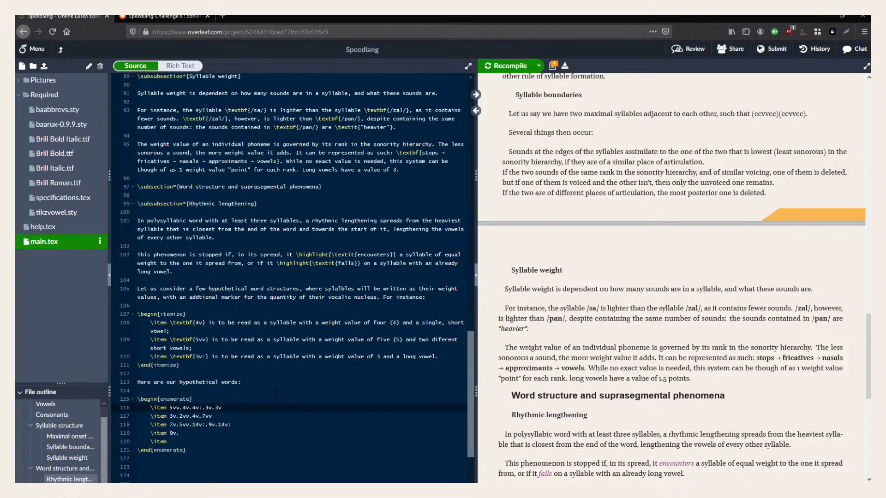
{"action": "key", "text": "BackSpace"}
{"action": "type", "text": "5"}
Remove the long-vowel value sentence from the end of the last Syllable weight paragraph.
{"action": "left_click", "coordinate": [397, 170]}
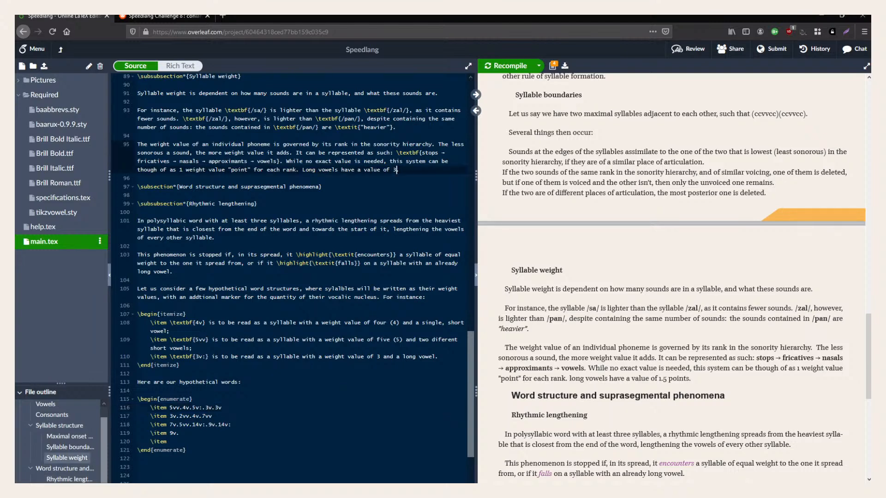
{"action": "left_click_drag", "start_coordinate": [398, 169], "coordinate": [302, 170]}
{"action": "key", "text": "BackSpace"}
Change the last syllable of the first hypothetical word to "4v".
{"action": "left_click", "coordinate": [196, 407]}
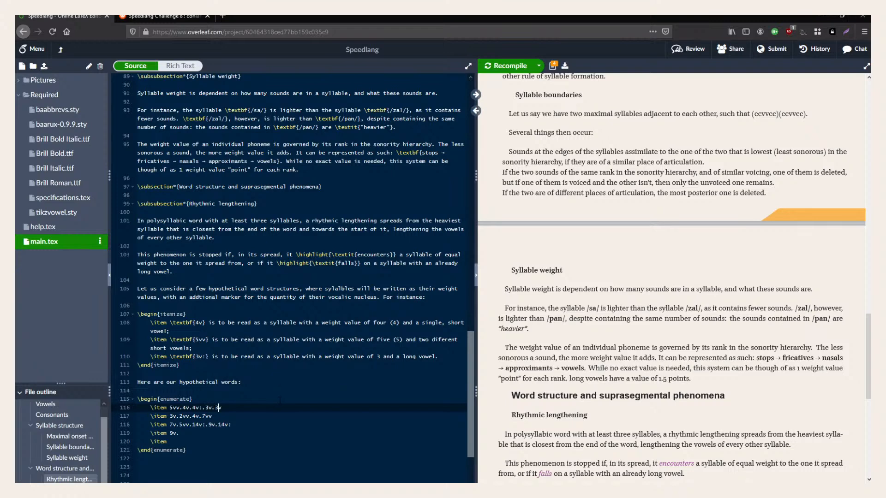
{"action": "type", "text": "v"}
{"action": "scroll", "coordinate": [289, 395], "scroll_direction": "down", "scroll_amount": 2}
Complete the fourth hypothetical word by adding "7vv.9v.5v.10v:" after its first syllable.
{"action": "key", "text": "Down"}
{"action": "key", "text": "Down"}
{"action": "key", "text": "Down"}
{"action": "key", "text": "Down"}
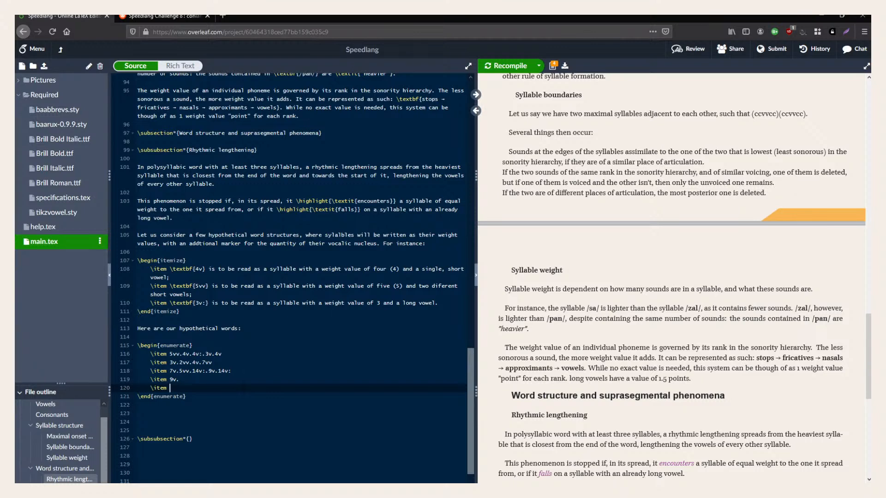
{"action": "key", "text": "Up"}
{"action": "key", "text": "End"}
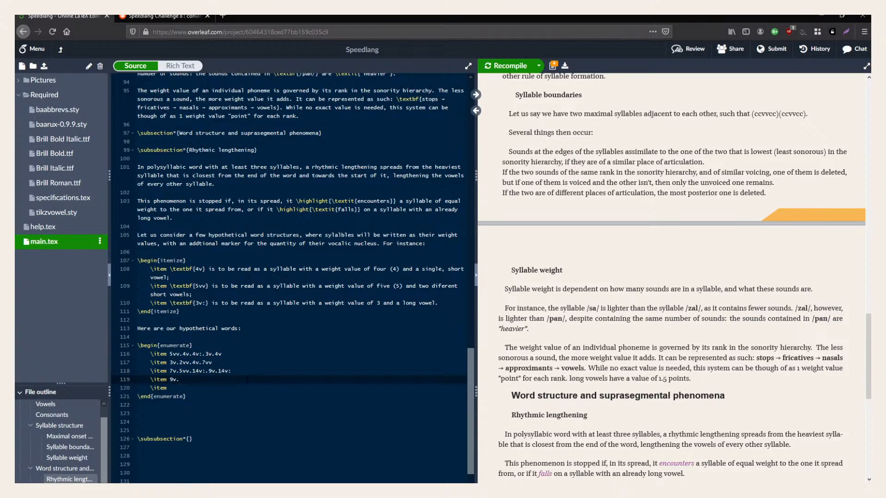
{"action": "type", "text": "7vv.9v"}
{"action": "type", "text": ".5v.10v:"}
{"action": "left_click", "coordinate": [261, 388]}
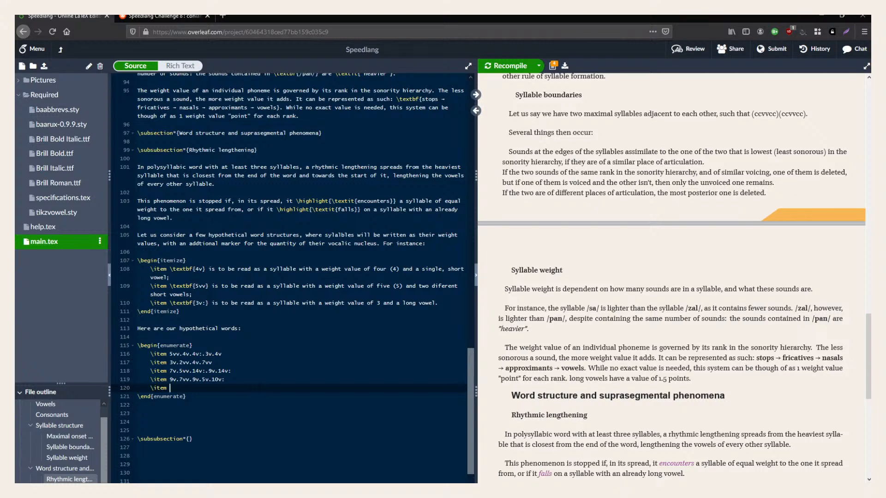
{"action": "left_click_drag", "start_coordinate": [225, 380], "coordinate": [193, 364]}
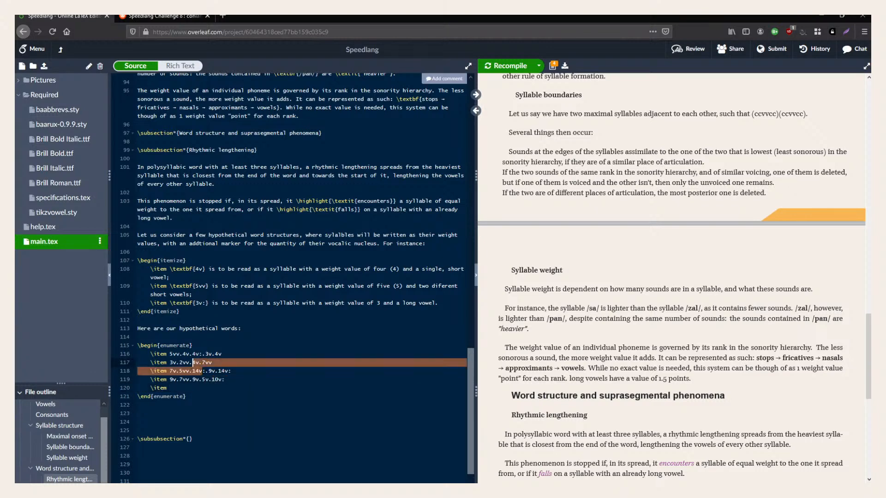
{"action": "left_click", "coordinate": [232, 380]}
{"action": "left_click", "coordinate": [170, 388]}
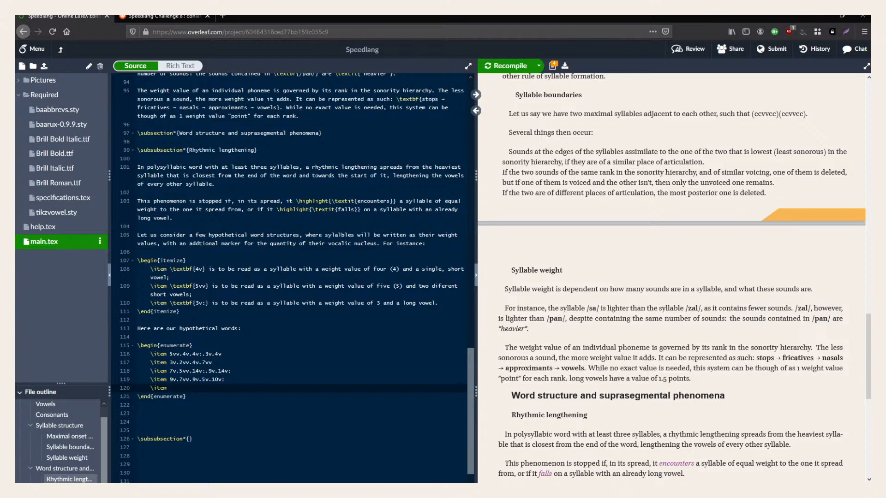
{"action": "left_click_drag", "start_coordinate": [185, 312], "coordinate": [153, 278]}
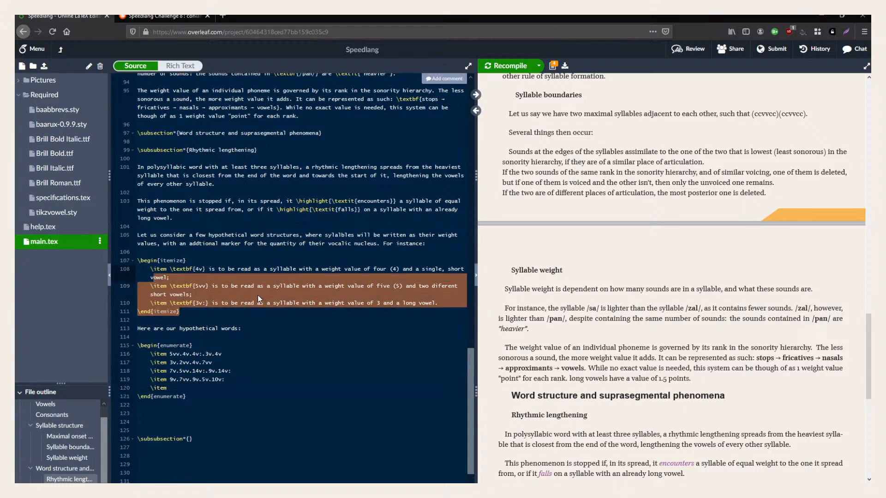
{"action": "left_click", "coordinate": [231, 278]}
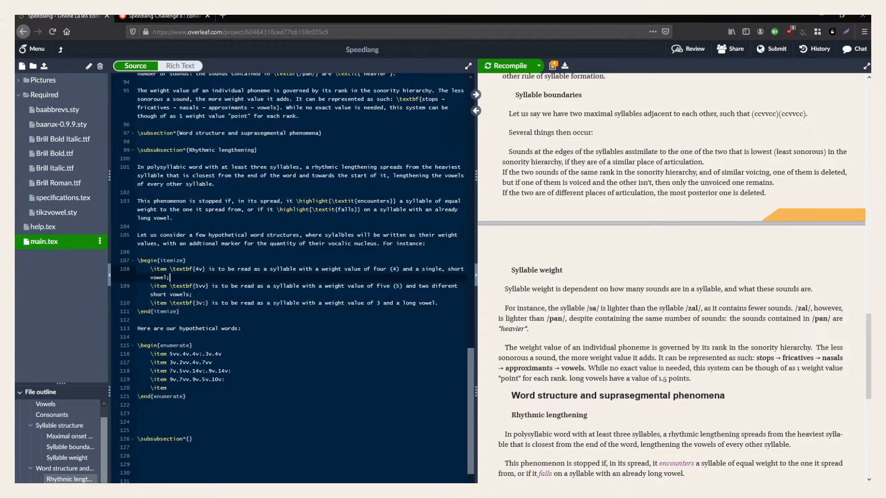
Delete the empty fifth item from the enumerated list of hypothetical words.
{"action": "left_click", "coordinate": [203, 389]}
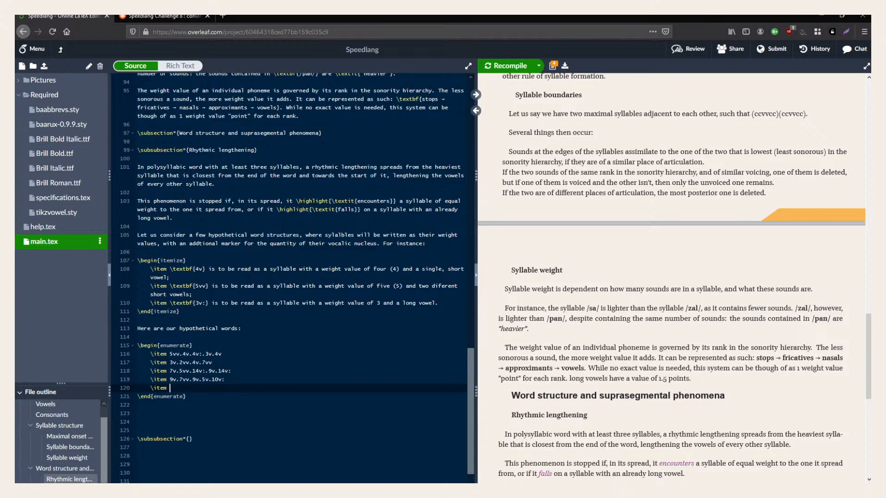
{"action": "key", "text": "ctrl+shift+Left"}
{"action": "key", "text": "ctrl+shift+Left"}
{"action": "key", "text": "BackSpace"}
{"action": "key", "text": "BackSpace"}
{"action": "key", "text": "BackSpace"}
{"action": "key", "text": "BackSpace"}
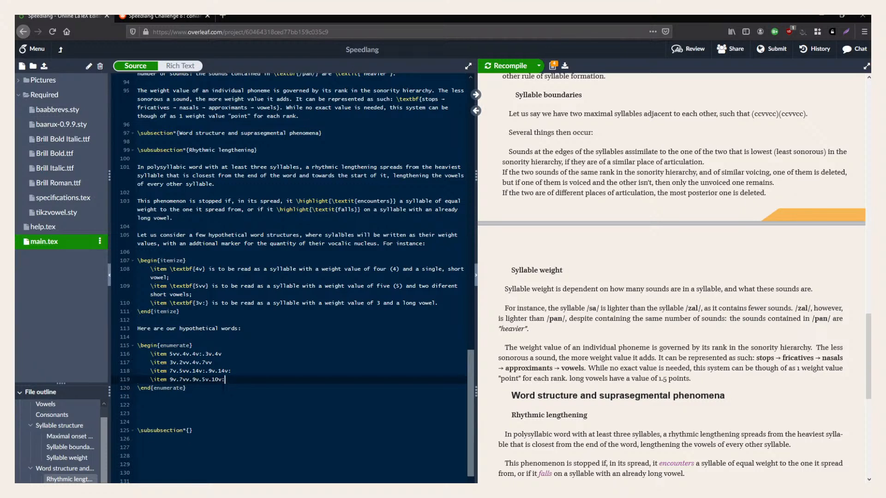
Start a new paragraph below the enumerated list with "In (1)".
{"action": "key", "text": "Down"}
{"action": "key", "text": "Down"}
{"action": "key", "text": "Return"}
{"action": "type", "text": "in (1)"}
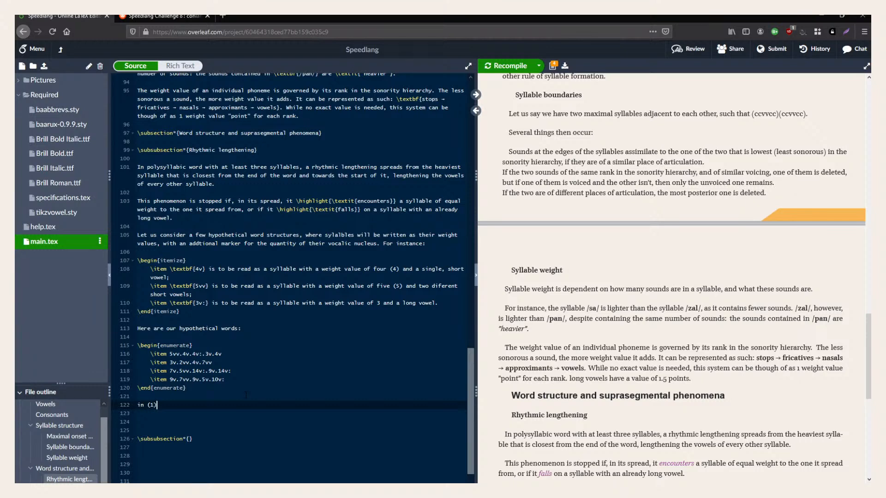
{"action": "key", "text": "Delete"}
{"action": "type", "text": "I"}
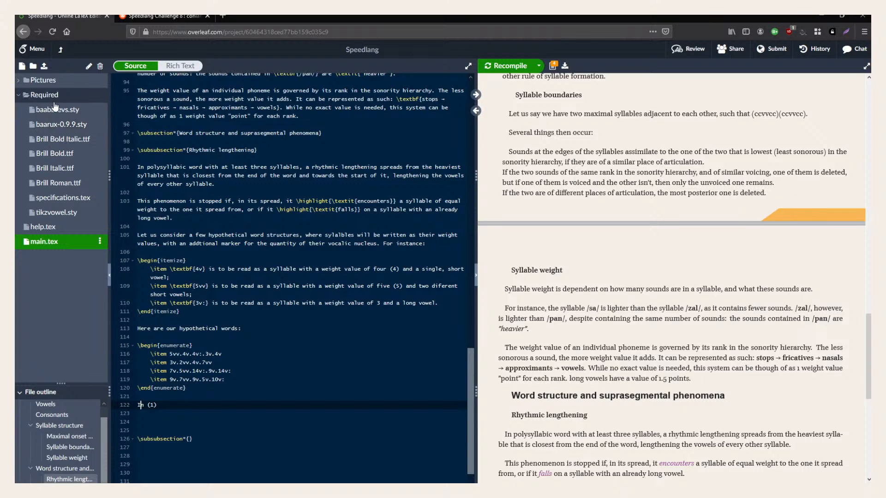
Recompile the document and check the numbered hypothetical words in the preview.
{"action": "key", "text": "Up"}
{"action": "key", "text": "ctrl+s"}
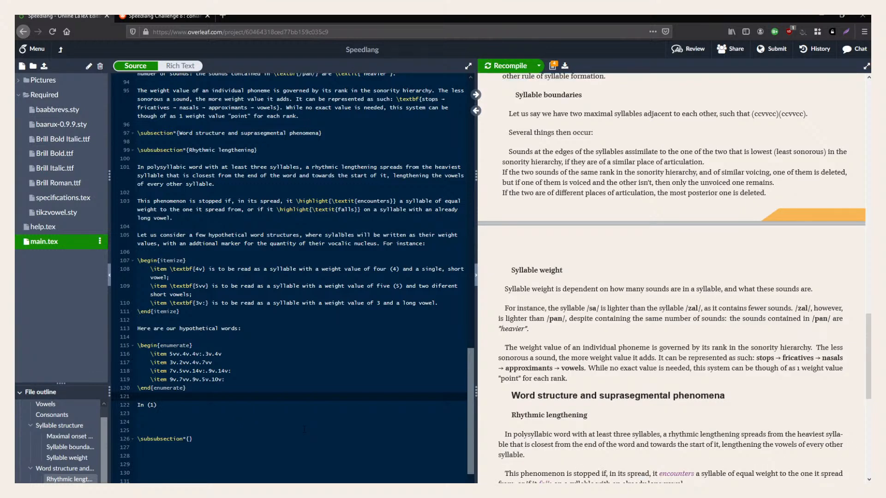
{"action": "scroll", "coordinate": [572, 378], "scroll_direction": "down", "scroll_amount": 2}
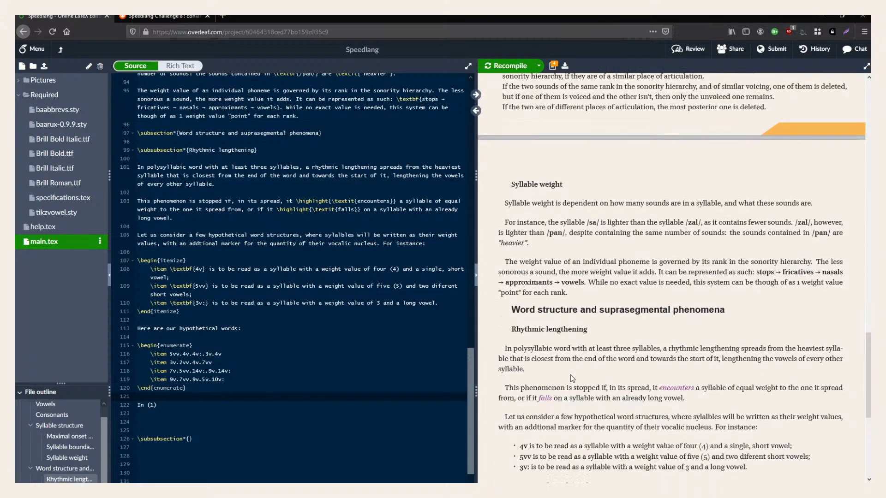
{"action": "scroll", "coordinate": [569, 378], "scroll_direction": "down", "scroll_amount": 4}
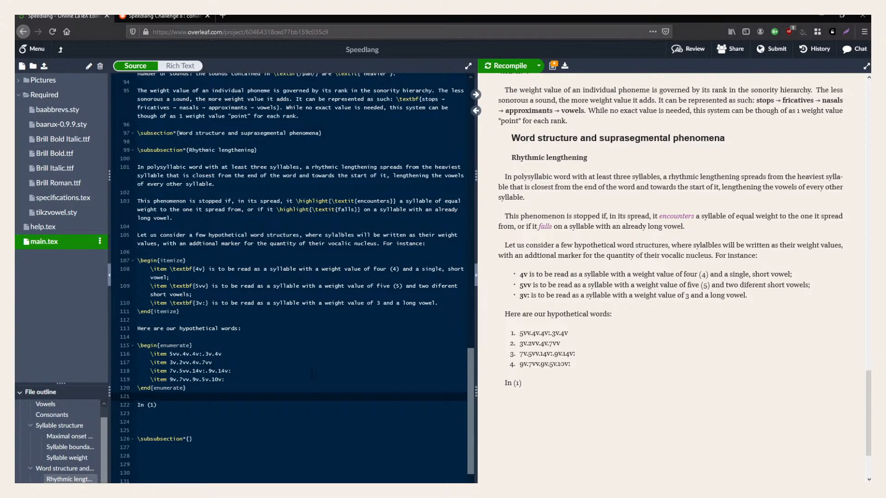
Continue "In (1)" with ", the heaviest syllable is at the start of the word: the rhythmic lengthening cannot spread further to the left edge of the word".
{"action": "key", "text": "Down"}
{"action": "key", "text": "Down"}
{"action": "left_click", "coordinate": [271, 401]}
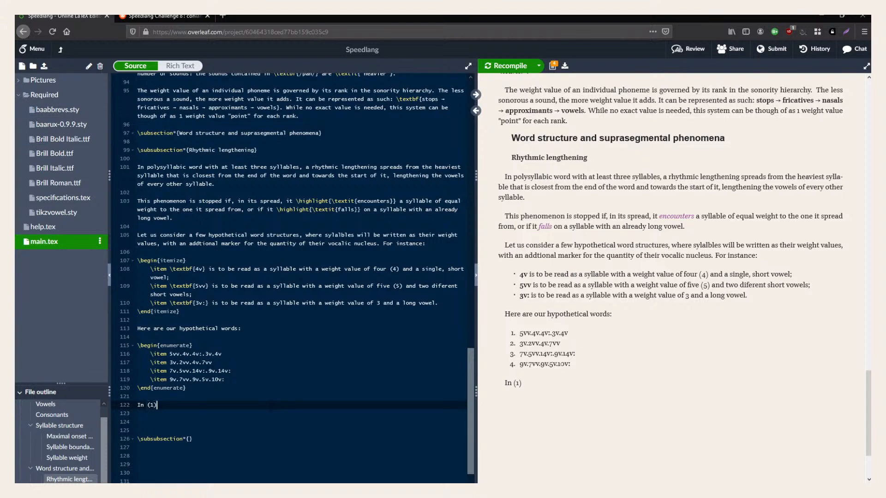
{"action": "type", "text": ", the heaviest syllable is at the start of the word: the rhythm"}
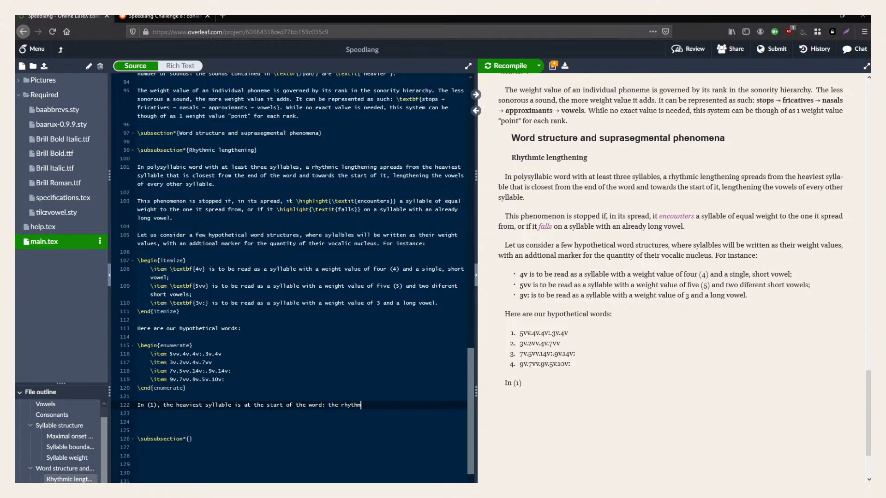
{"action": "type", "text": "ic lengthning cannot"}
{"action": "left_click", "coordinate": [391, 405]}
{"action": "type", "text": "e"}
{"action": "key", "text": "End"}
{"action": "type", "text": "spread further to t"}
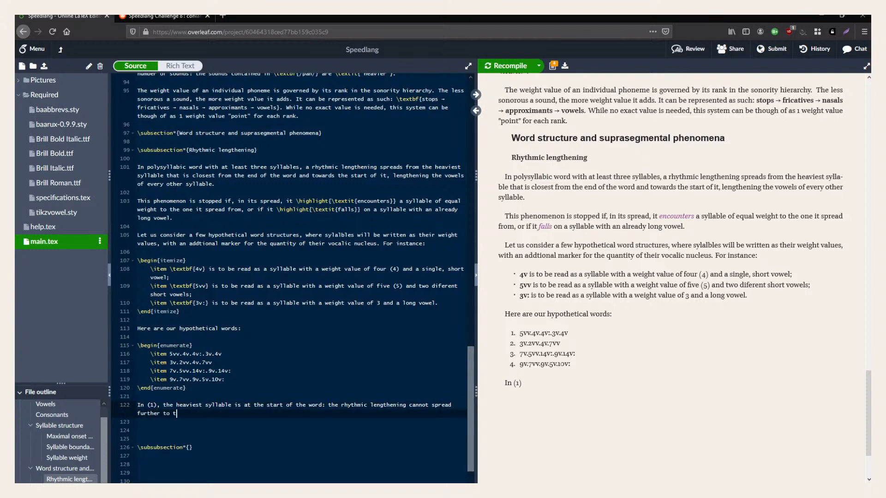
{"action": "type", "text": "he left edge of the word a"}
{"action": "type", "text": "nd is thus"}
{"action": "key", "text": "BackSpace"}
{"action": "key", "text": "BackSpace"}
{"action": "key", "text": "BackSpace"}
{"action": "key", "text": "BackSpace"}
{"action": "key", "text": "BackSpace"}
{"action": "key", "text": "BackSpace"}
{"action": "key", "text": "BackSpace"}
{"action": "key", "text": "BackSpace"}
{"action": "key", "text": "BackSpace"}
{"action": "key", "text": "BackSpace"}
{"action": "key", "text": "BackSpace"}
{"action": "key", "text": "BackSpace"}
Close the first sentence of the "In (1)" paragraph and add "No lengthening occurs.".
{"action": "type", "text": ". No leg"}
{"action": "type", "text": "thening"}
{"action": "key", "text": "ctrl+Left"}
{"action": "key", "text": "Right"}
{"action": "key", "text": "Right"}
{"action": "type", "text": "n"}
{"action": "key", "text": "End"}
{"action": "type", "text": "occurs"}
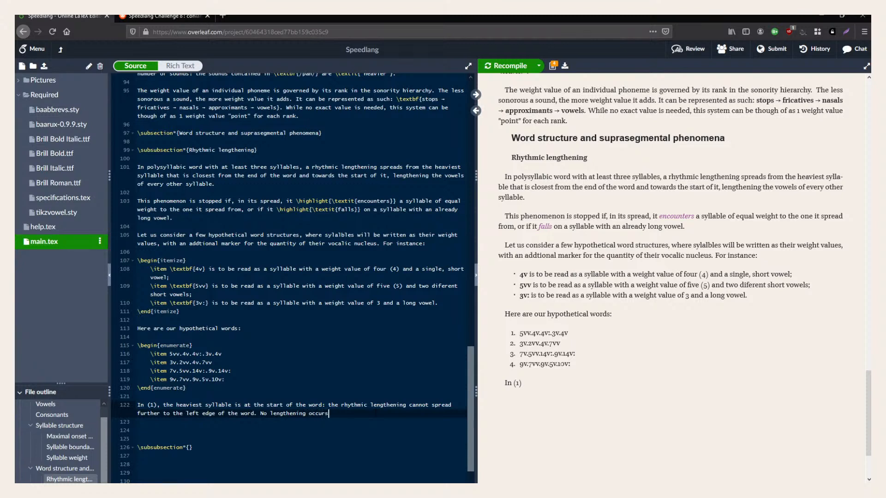
{"action": "type", "text": "."}
Start a new paragraph below the "In (1)" paragraph with "In (2),".
{"action": "key", "text": "Return"}
{"action": "key", "text": "Return"}
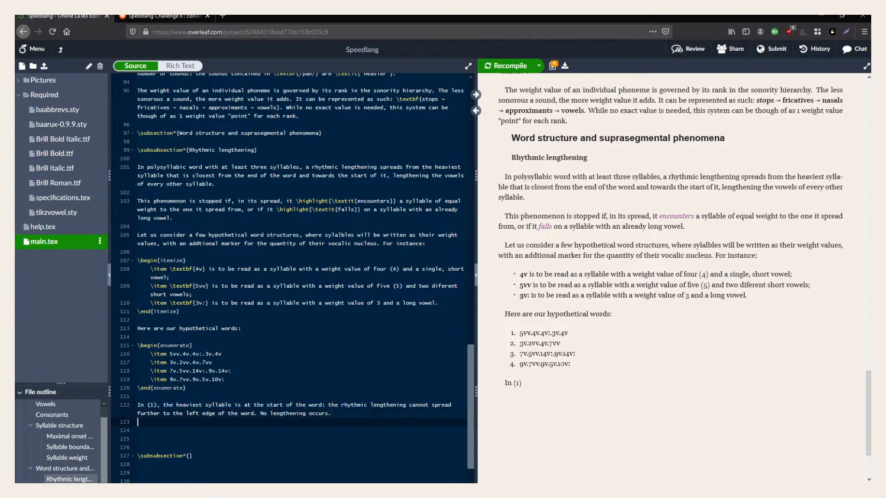
{"action": "type", "text": "In (2)"}
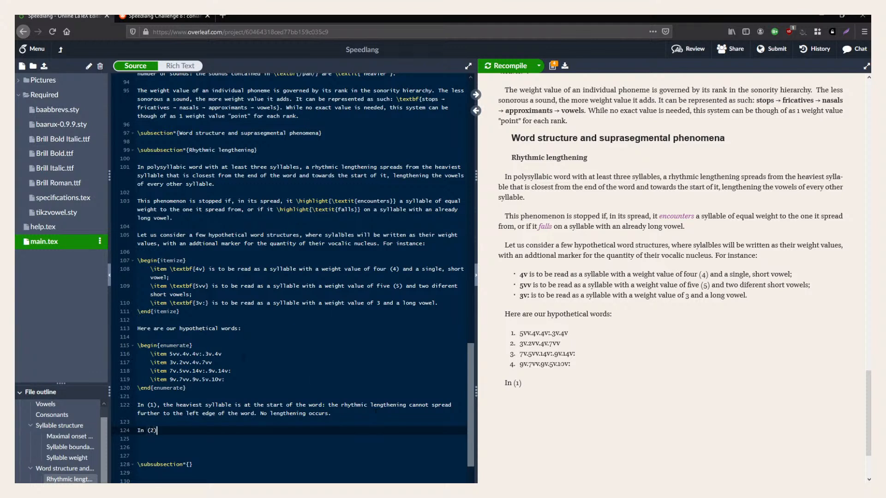
{"action": "type", "text": ","}
{"action": "type", "text": " sylalble"}
{"action": "key", "text": "BackSpace"}
{"action": "key", "text": "BackSpace"}
{"action": "key", "text": "BackSpace"}
{"action": "key", "text": "BackSpace"}
{"action": "key", "text": "BackSpace"}
{"action": "key", "text": "BackSpace"}
{"action": "key", "text": "BackSpace"}
{"action": "key", "text": "BackSpace"}
{"action": "key", "text": "BackSpace"}
Continue "In (2)," with "the 7vv syllable is the heaviest, and at the right edge of the word.", setting 7vv in bold.
{"action": "type", "text": "the 7vv syllable"}
{"action": "key", "text": "ctrl+Left"}
{"action": "key", "text": "Left"}
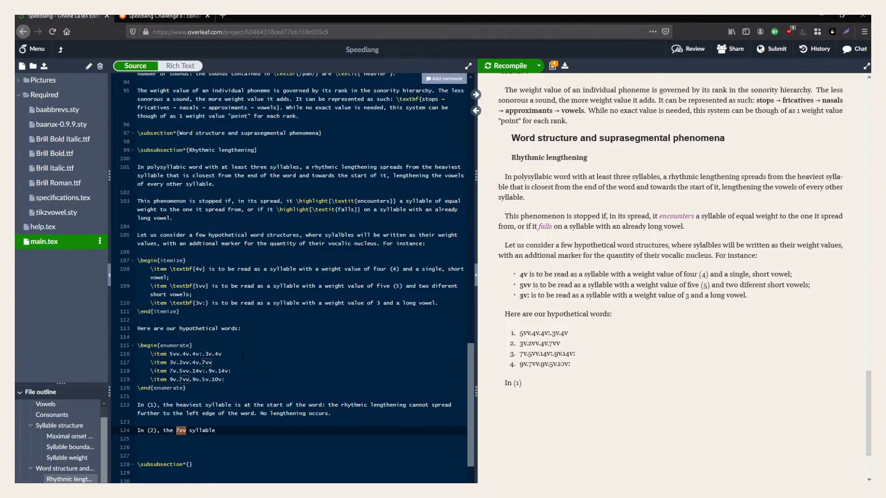
{"action": "key", "text": "ctrl+b"}
{"action": "type", "text": "is the "}
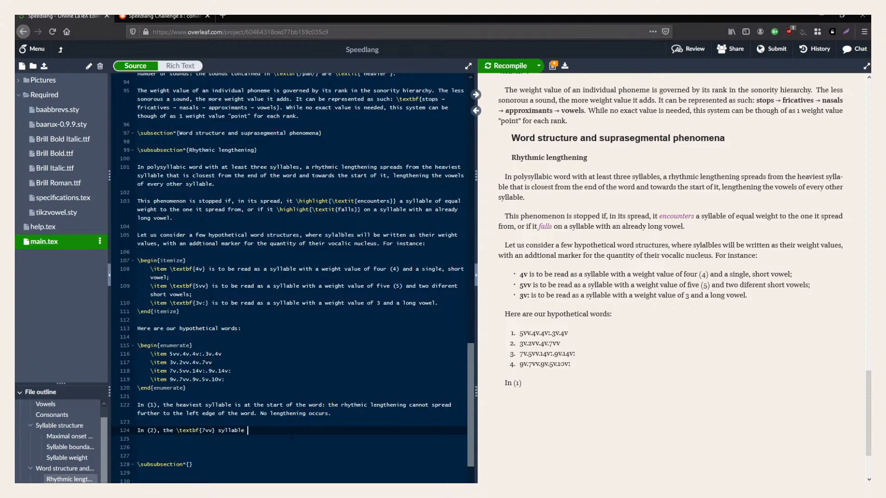
{"action": "type", "text": "heaviest, and at the right edge of the word."}
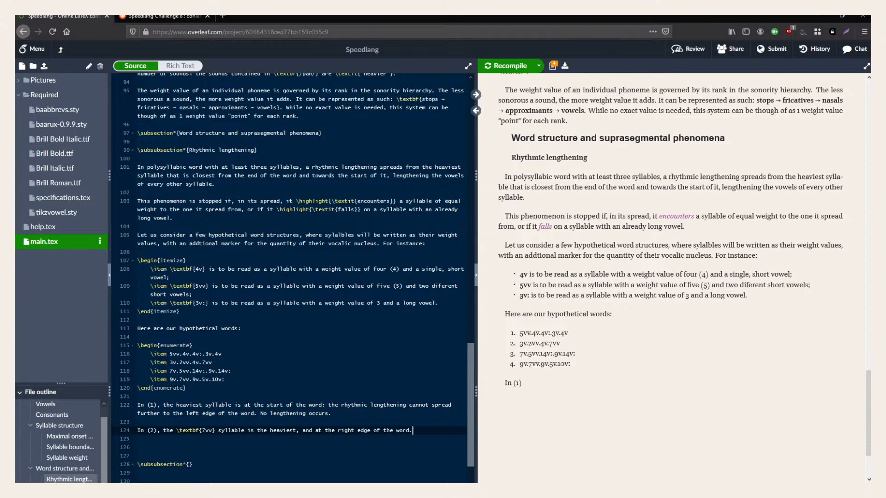
Add "It triggers lengthening in the syllable two" to the end of the "In (2)" paragraph.
{"action": "type", "text": " Its"}
{"action": "key", "text": "BackSpace"}
{"action": "type", "text": "triggers lengthen"}
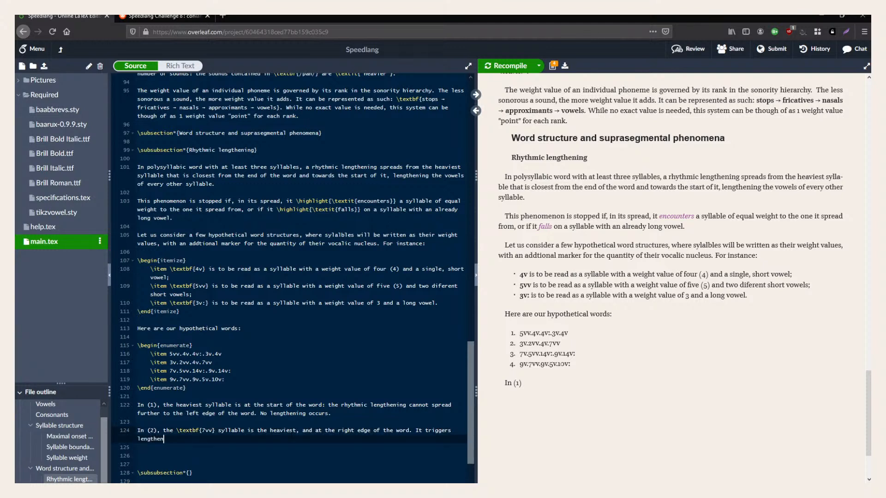
{"action": "type", "text": "ing in the sylalble two"}
{"action": "key", "text": "Left"}
{"action": "key", "text": "Left"}
{"action": "key", "text": "Left"}
{"action": "key", "text": "Left"}
{"action": "key", "text": "Left"}
{"action": "key", "text": "Left"}
{"action": "key", "text": "Left"}
{"action": "key", "text": "Left"}
{"action": "key", "text": "Left"}
{"action": "key", "text": "Left"}
{"action": "key", "text": "Delete"}
{"action": "key", "text": "Delete"}
{"action": "type", "text": "la"}
Reword the end of the "It triggers lengthening" sentence to "in the 2vv syllable", with 2vv in bold.
{"action": "key", "text": "Down"}
{"action": "key", "text": "Left"}
{"action": "key", "text": "BackSpace"}
{"action": "key", "text": "BackSpace"}
{"action": "key", "text": "BackSpace"}
{"action": "key", "text": "BackSpace"}
{"action": "key", "text": "ctrl+Left"}
{"action": "key", "text": "ctrl+b"}
{"action": "key", "text": "BackSpace"}
{"action": "key", "text": "Right"}
{"action": "key", "text": "Left"}
{"action": "key", "text": "Left"}
{"action": "type", "text": "2vv} syllable"}
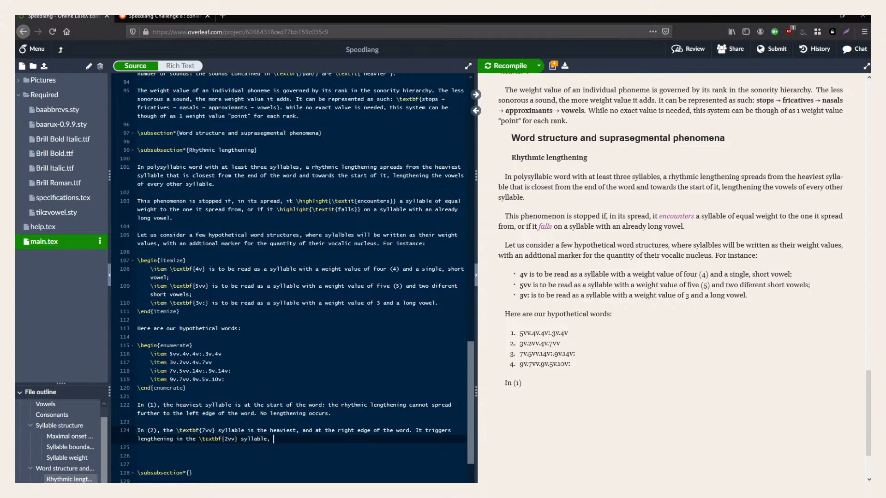
Extend the "It triggers lengthening" sentence with ", as it is two steps further to the left".
{"action": "type", "text": ", as it is two sylalbles further to the left"}
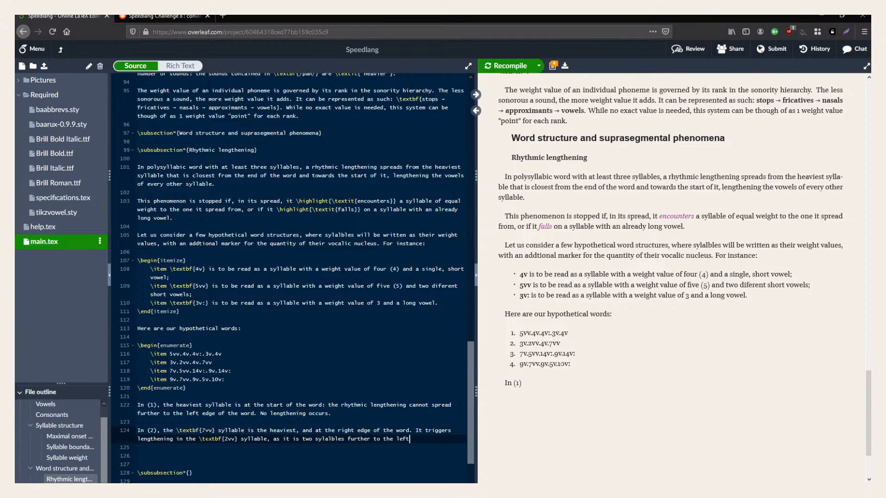
{"action": "left_click", "coordinate": [331, 439]}
{"action": "key", "text": "BackSpace"}
{"action": "key", "text": "BackSpace"}
{"action": "type", "text": "la"}
{"action": "key", "text": "ctrl+BackSpace"}
{"action": "type", "text": "steps"}
Finish the "In (2)" paragraph with ", but it cannot spread further as it reaches the end of the word.".
{"action": "key", "text": "End"}
{"action": "type", "text": ", but it cannot spread furth"}
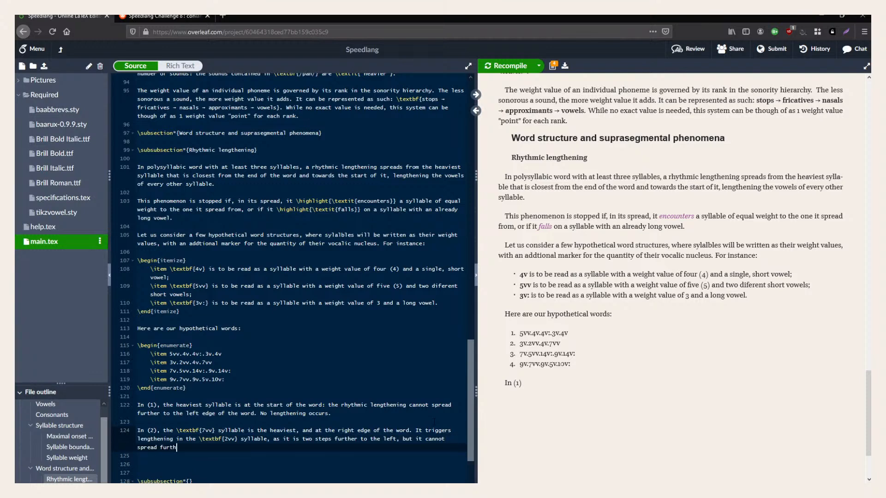
{"action": "type", "text": "er as it reaches the end of the word."}
Start a new paragraph below with "In (3), there are two identically heavy sylalbles".
{"action": "key", "text": "Return"}
{"action": "key", "text": "Return"}
{"action": "type", "text": "In (3)"}
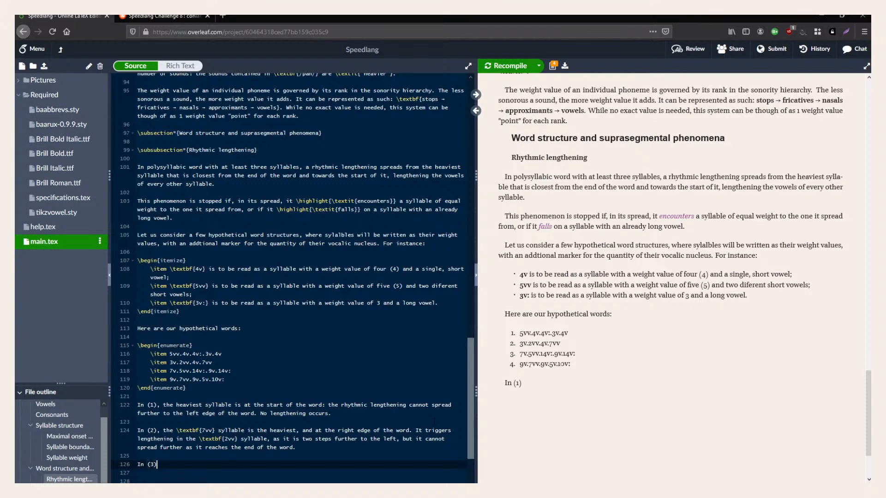
{"action": "type", "text": ", there are two identically heavy sylalbles"}
Insert a new third item in the enumerated word list containing a copy of 7v.5vv.14v:.9v.14v:.
{"action": "left_click", "coordinate": [263, 362]}
{"action": "key", "text": "Return"}
{"action": "type", "text": "\\item"}
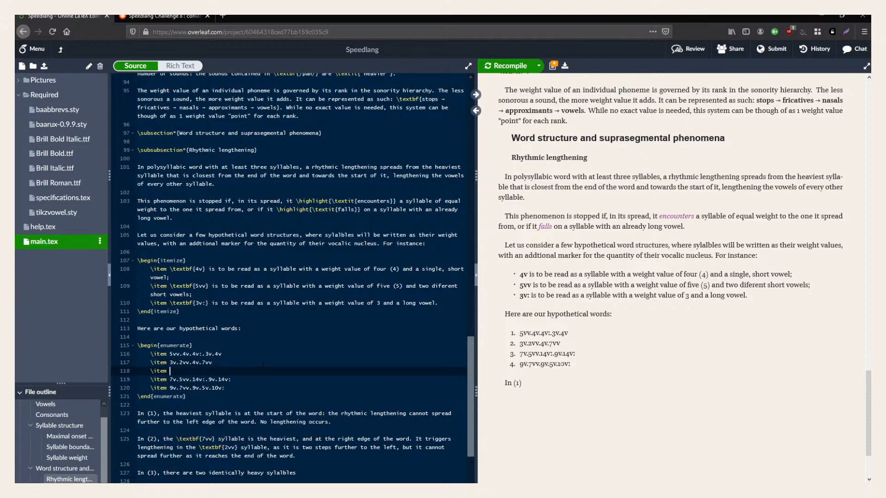
{"action": "key", "text": "shift+Down"}
{"action": "key", "text": "Right"}
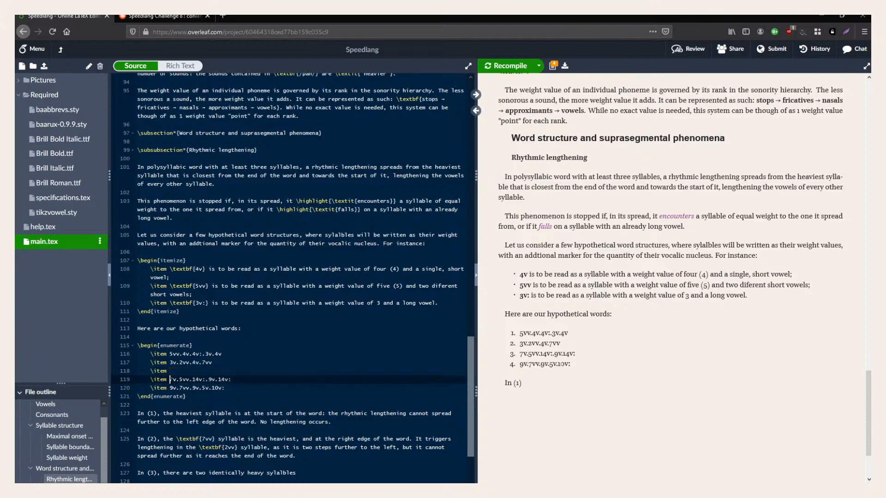
{"action": "key", "text": "shift+End"}
{"action": "key", "text": "ctrl+c"}
{"action": "key", "text": "Up"}
{"action": "key", "text": "ctrl+v"}
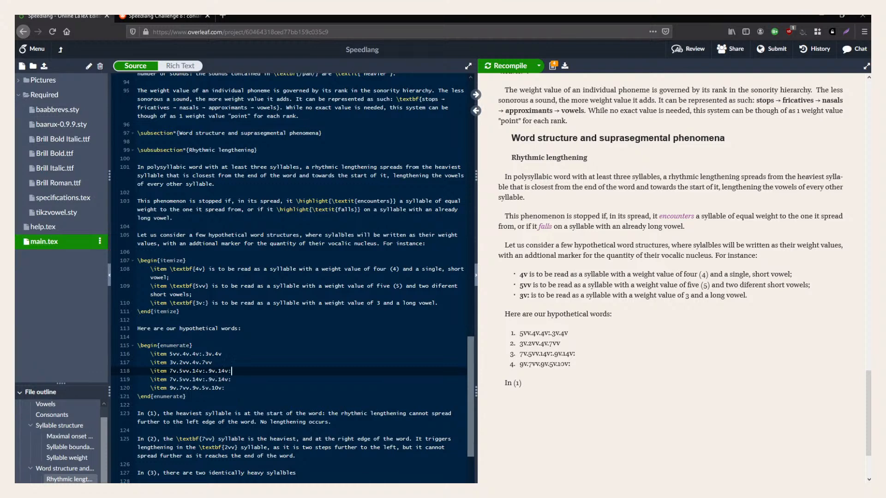
Change the last syllable of the new third item to 12v:.
{"action": "scroll", "coordinate": [197, 370], "scroll_direction": "down", "scroll_amount": 1}
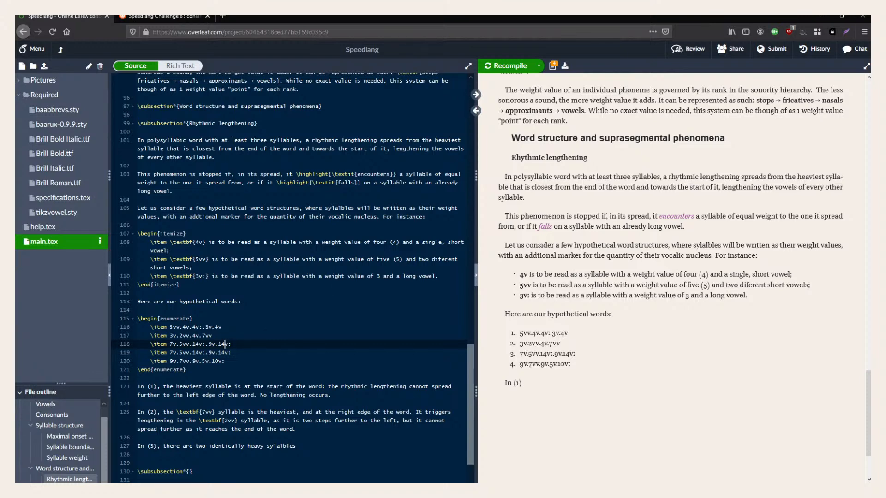
{"action": "key", "text": "BackSpace"}
{"action": "type", "text": "2"}
{"action": "left_click", "coordinate": [234, 362]}
Correct the misspelled last word of the "In (3)" paragraph to "syllables".
{"action": "left_click", "coordinate": [300, 447]}
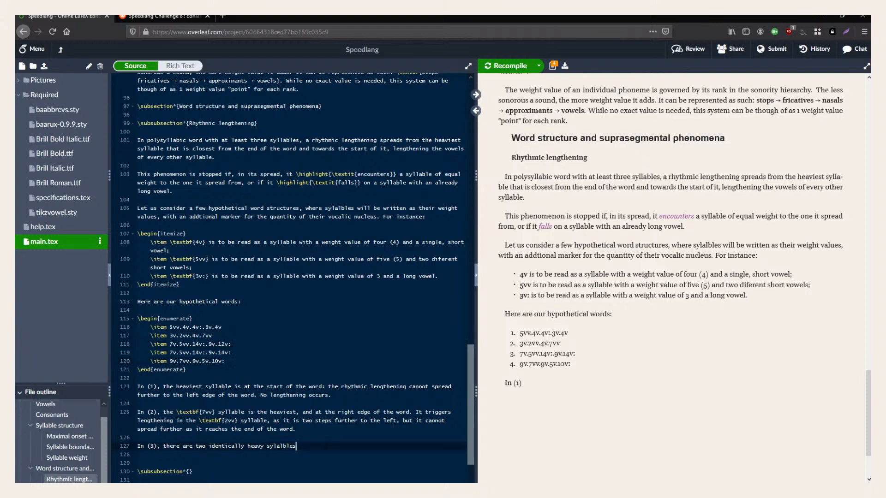
{"action": "key", "text": "Left"}
{"action": "key", "text": "Left"}
{"action": "key", "text": "Left"}
{"action": "key", "text": "Left"}
{"action": "key", "text": "Left"}
{"action": "key", "text": "BackSpace"}
{"action": "key", "text": "Right"}
{"action": "type", "text": "a"}
Renumber the paragraph about two identically heavy syllables as (4).
{"action": "left_click", "coordinate": [308, 449]}
{"action": "left_click_drag", "start_coordinate": [307, 450], "coordinate": [154, 446]}
{"action": "left_click", "coordinate": [153, 446]}
Insert a paragraph above "In (4)" that begins "In (3), the heaviest syllable is".
{"action": "key", "text": "Home"}
{"action": "key", "text": "Return"}
{"action": "key", "text": "Return"}
{"action": "key", "text": "Up"}
{"action": "key", "text": "Up"}
{"action": "type", "text": "In ("}
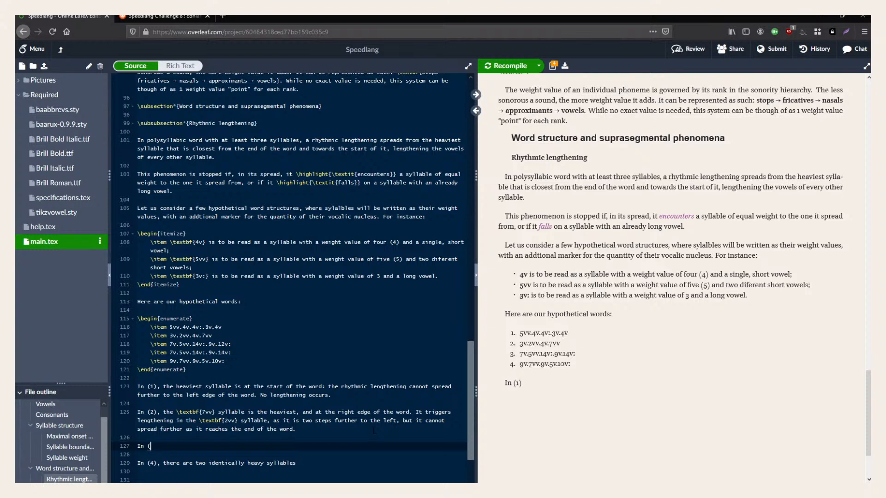
{"action": "type", "text": "3), the heaviest syllable is"}
{"action": "key", "text": "ctrl+v"}
{"action": "type", "text": "14v:"}
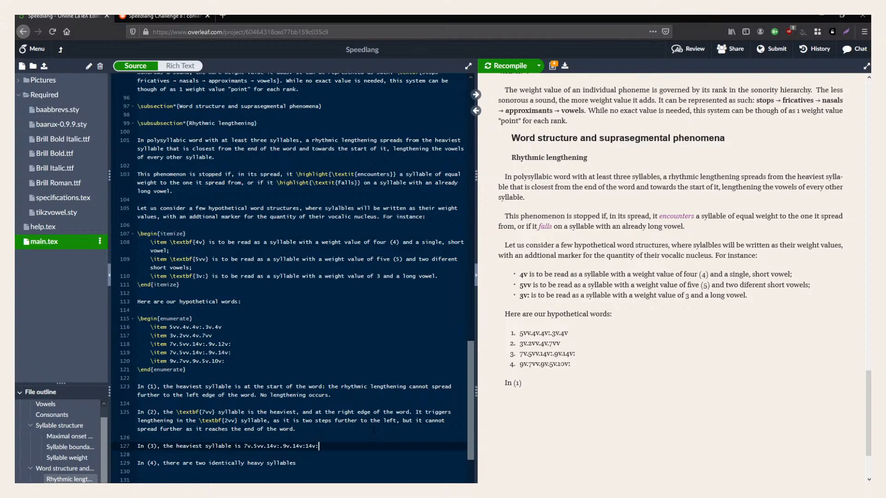
{"action": "key", "text": "BackSpace"}
{"action": "key", "text": "BackSpace"}
{"action": "key", "text": "BackSpace"}
{"action": "key", "text": "BackSpace"}
{"action": "key", "text": "BackSpace"}
{"action": "key", "text": "BackSpace"}
{"action": "key", "text": "BackSpace"}
{"action": "key", "text": "BackSpace"}
{"action": "key", "text": "BackSpace"}
{"action": "key", "text": "BackSpace"}
{"action": "key", "text": "BackSpace"}
{"action": "key", "text": "BackSpace"}
{"action": "key", "text": "BackSpace"}
{"action": "key", "text": "BackSpace"}
{"action": "key", "text": "BackSpace"}
{"action": "key", "text": "BackSpace"}
{"action": "key", "text": "BackSpace"}
{"action": "key", "text": "BackSpace"}
{"action": "key", "text": "BackSpace"}
{"action": "key", "text": "BackSpace"}
Add 14v: in bold after "the heaviest syllable is" in the "In (3)" paragraph.
{"action": "type", "text": "extbf{"}
{"action": "type", "text": "14"}
{"action": "type", "text": "v:}"}
{"action": "type", "text": "."}
{"action": "key", "text": "BackSpace"}
Continue the "In (3)" sentence with ", and it affects syllable 7v to its left two steps over.", setting 7v in bold.
{"action": "type", "text": ", and its"}
{"action": "key", "text": "BackSpace"}
{"action": "key", "text": "BackSpace"}
{"action": "key", "text": "BackSpace"}
{"action": "key", "text": "BackSpace"}
{"action": "type", "text": "it affects sylalble \\textbf{"}
{"action": "key", "text": "Left"}
{"action": "key", "text": "Left"}
{"action": "key", "text": "Left"}
{"action": "key", "text": "BackSpace"}
{"action": "key", "text": "BackSpace"}
{"action": "type", "text": "la"}
{"action": "key", "text": "End"}
{"action": "key", "text": "Left"}
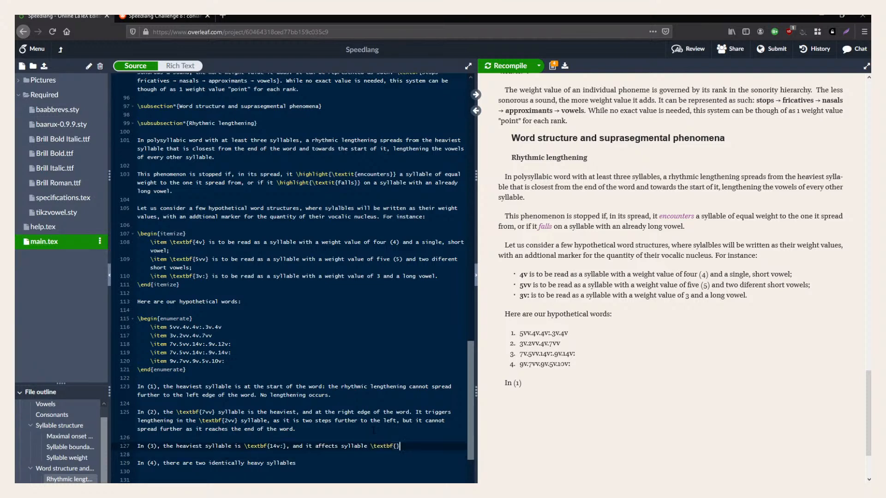
{"action": "type", "text": "7v} to its left two steps over."}
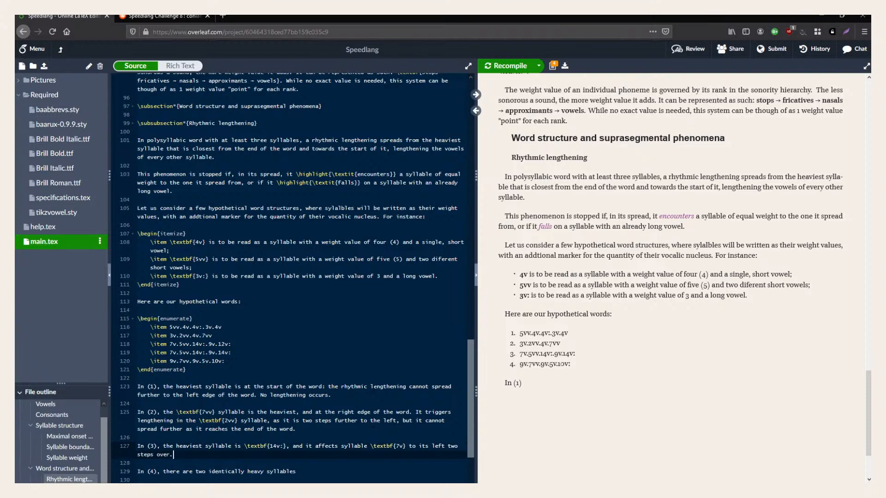
Reword the end of the "In (3)" sentence from "over" to "to the left".
{"action": "scroll", "coordinate": [375, 387], "scroll_direction": "down", "scroll_amount": 1}
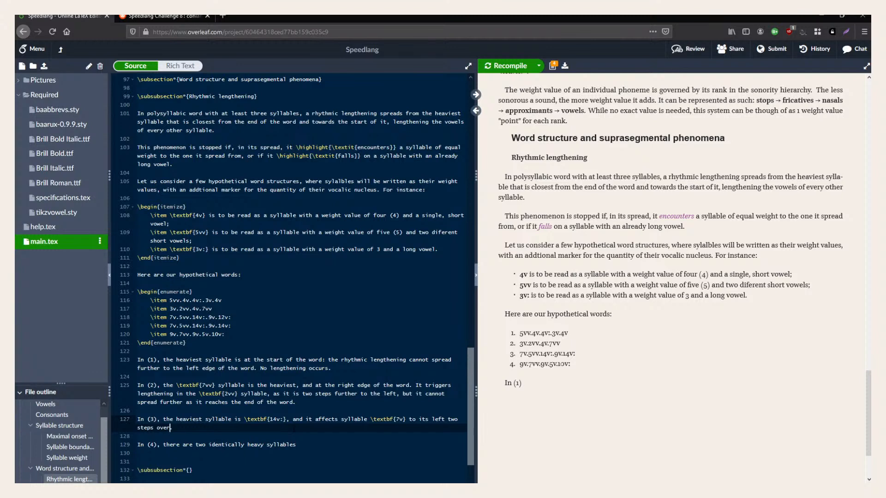
{"action": "key", "text": "BackSpace"}
{"action": "key", "text": "BackSpace"}
{"action": "key", "text": "BackSpace"}
{"action": "key", "text": "BackSpace"}
{"action": "key", "text": "BackSpace"}
{"action": "type", "text": "to the left"}
Replace the word "steps" with "syllables" in the "In (3)" paragraph.
{"action": "left_click", "coordinate": [341, 448]}
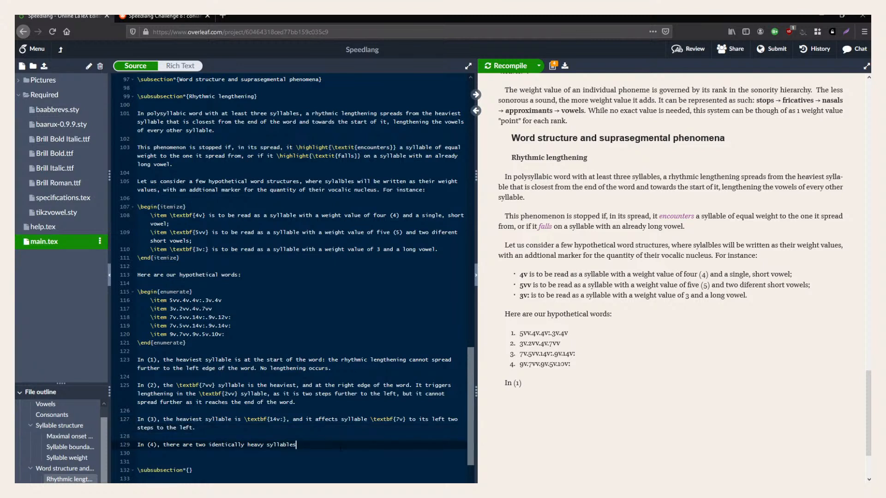
{"action": "double_click", "coordinate": [145, 427]}
{"action": "type", "text": "syllables"}
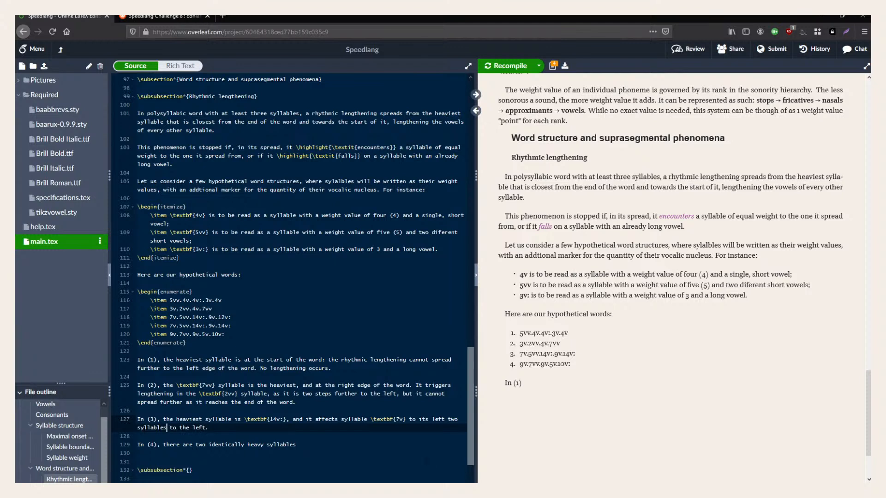
Complete the first "In (4)" sentence with 14v: in bold and a full stop.
{"action": "left_click", "coordinate": [334, 444]}
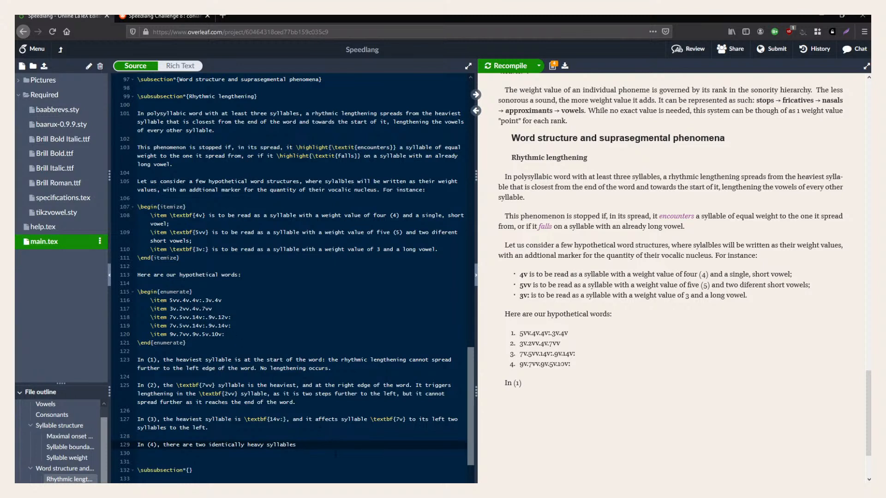
{"action": "type", "text": "extbf{14v:}."}
Insert a copy of the item 7v.5vv.14v:.9v.14v: as fourth list entry, aligned with the other items and without a blank line.
{"action": "key", "text": "Up"}
{"action": "key", "text": "Up"}
{"action": "key", "text": "Up"}
{"action": "key", "text": "Up"}
{"action": "key", "text": "Up"}
{"action": "key", "text": "Up"}
{"action": "key", "text": "Up"}
{"action": "key", "text": "Up"}
{"action": "key", "text": "Up"}
{"action": "key", "text": "Up"}
{"action": "key", "text": "Up"}
{"action": "key", "text": "Up"}
{"action": "key", "text": "Up"}
{"action": "key", "text": "Up"}
{"action": "key", "text": "Up"}
{"action": "key", "text": "Return"}
{"action": "key", "text": "ctrl+v"}
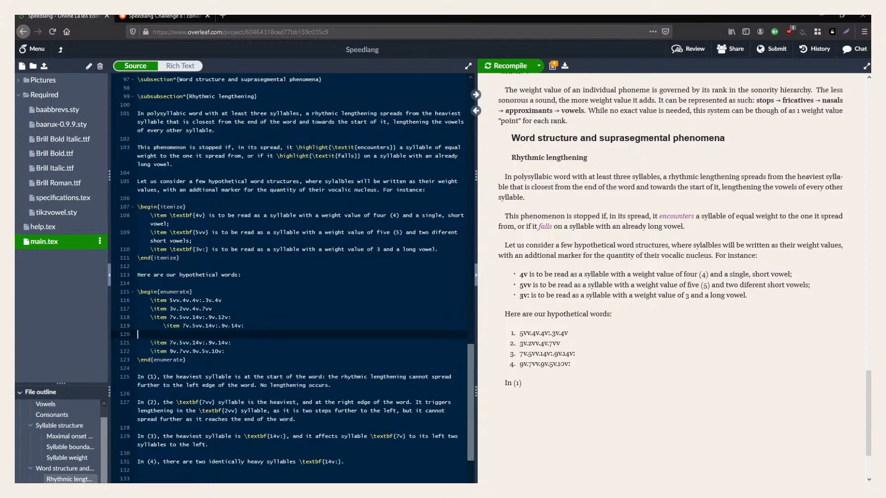
{"action": "key", "text": "BackSpace"}
{"action": "key", "text": "Home"}
{"action": "key", "text": "BackSpace"}
Reorder the syllables of the new fourth item to 7v.5vv.9v.14v:.14v: and recompile the document.
{"action": "left_click", "coordinate": [202, 326]}
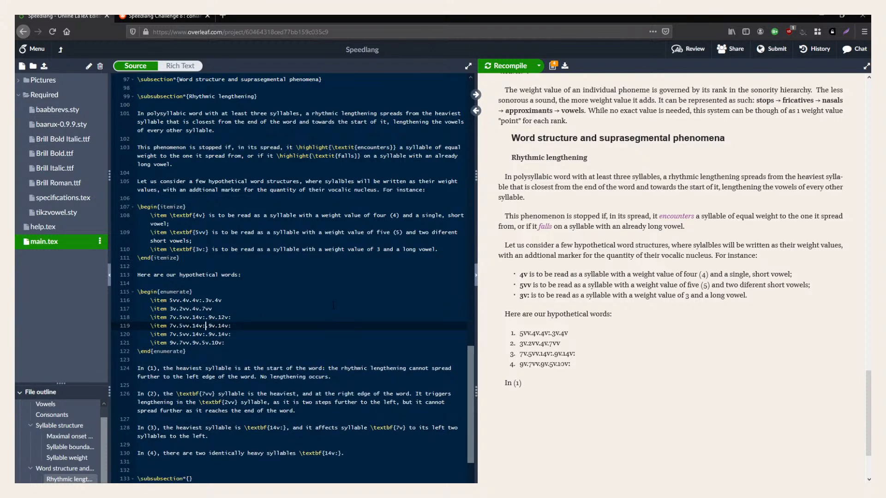
{"action": "key", "text": "shift+Left"}
{"action": "key", "text": "shift+Left"}
{"action": "key", "text": "shift+Left"}
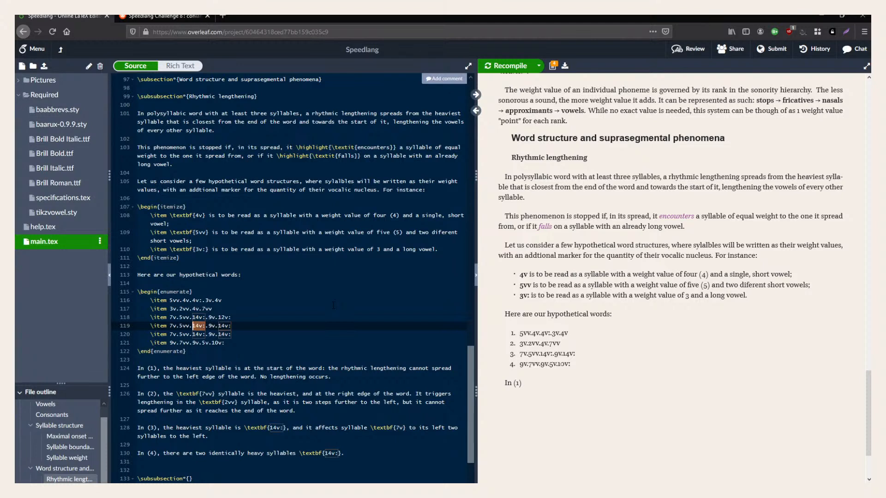
{"action": "key", "text": "BackSpace"}
{"action": "key", "text": "Delete"}
{"action": "key", "text": "Right"}
{"action": "key", "text": "Right"}
{"action": "type", "text": "."}
{"action": "key", "text": "ctrl+v"}
{"action": "left_click", "coordinate": [333, 359]}
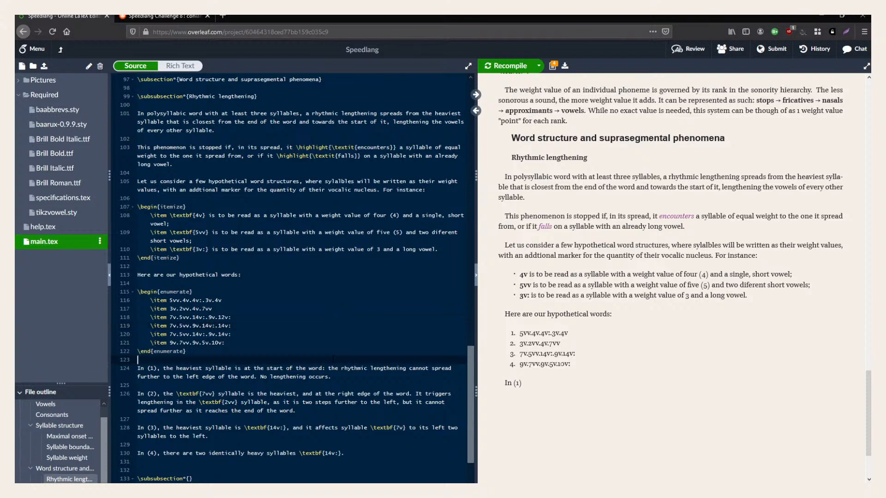
{"action": "key", "text": "ctrl+s"}
Add "However, they are one step apart and" to the end of the "In (4)" paragraph.
{"action": "left_click", "coordinate": [348, 453]}
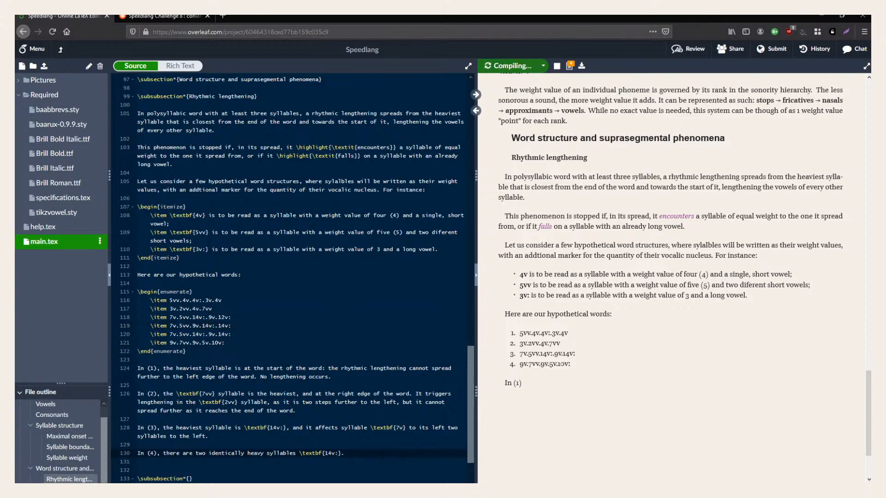
{"action": "type", "text": "However, they"}
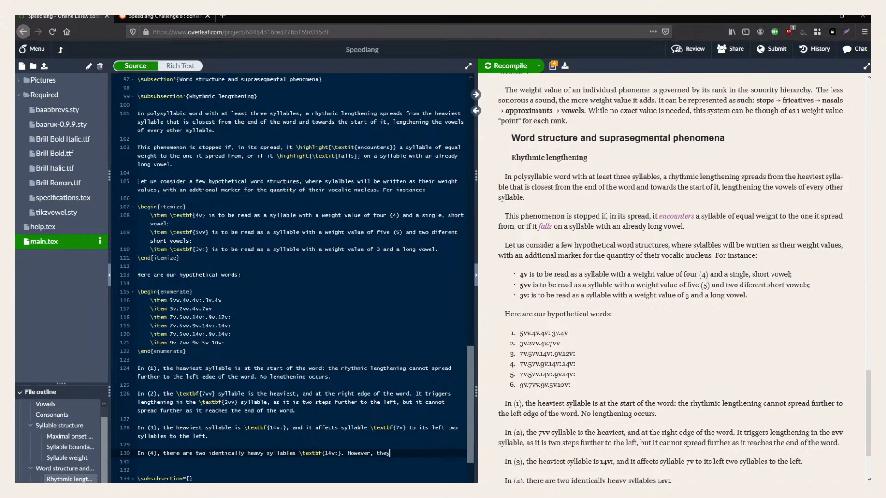
{"action": "type", "text": " are one step apart and"}
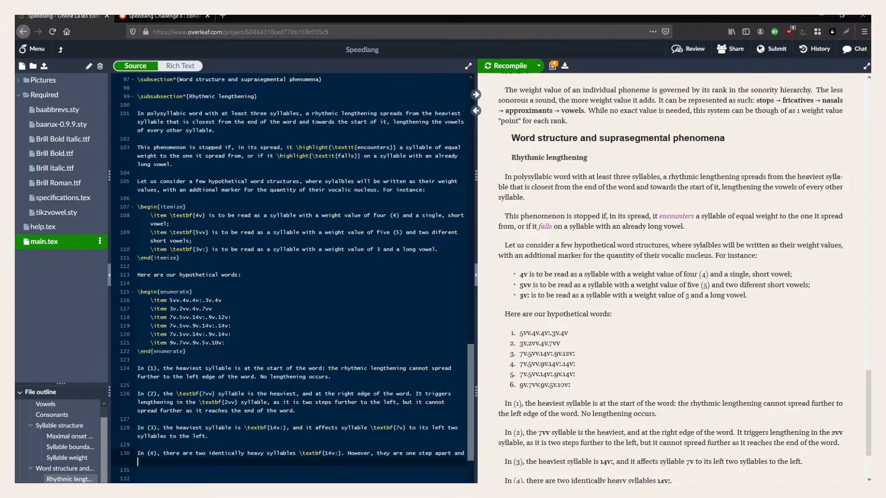
Continue the "However" sentence with "the spread from the rightmost of the two will ignore the other one".
{"action": "type", "text": " the spread fro"}
{"action": "type", "text": "m the rigtmost sy"}
{"action": "type", "text": "llable"}
{"action": "key", "text": "ctrl+BackSpace"}
{"action": "key", "text": "BackSpace"}
{"action": "key", "text": "BackSpace"}
{"action": "key", "text": "BackSpace"}
{"action": "key", "text": "BackSpace"}
{"action": "key", "text": "BackSpace"}
{"action": "key", "text": "BackSpace"}
{"action": "type", "text": "htmost o"}
{"action": "type", "text": "f the two "}
{"action": "type", "text": "will "}
{"action": "type", "text": "immediately"}
{"action": "key", "text": "ctrl+BackSpace"}
{"action": "type", "text": "ignore the other"}
{"action": "type", "text": " one"}
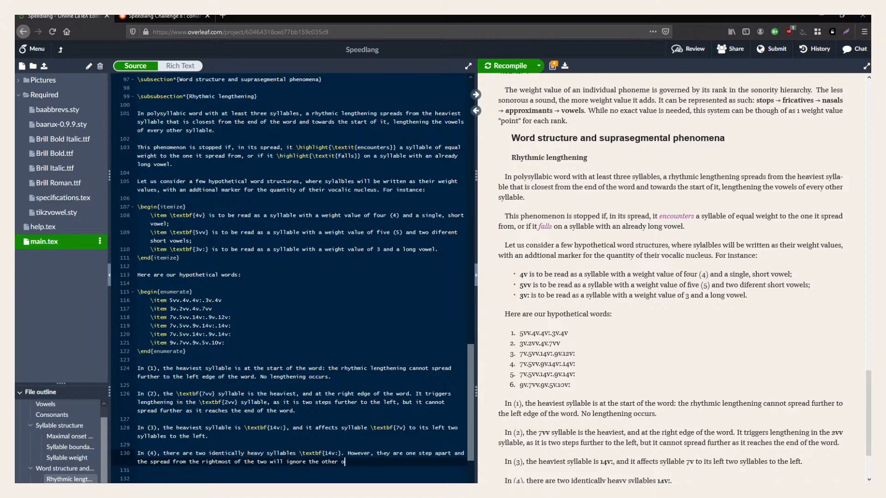
Finish the "In (4)" paragraph with ", thus spreading to the 9v and 7v syllables.", setting both syllable labels in bold.
{"action": "type", "text": ", thus spreading to the \\textbf{9v"}
{"action": "scroll", "coordinate": [356, 348], "scroll_direction": "down", "scroll_amount": 1}
{"action": "type", "text": "and "}
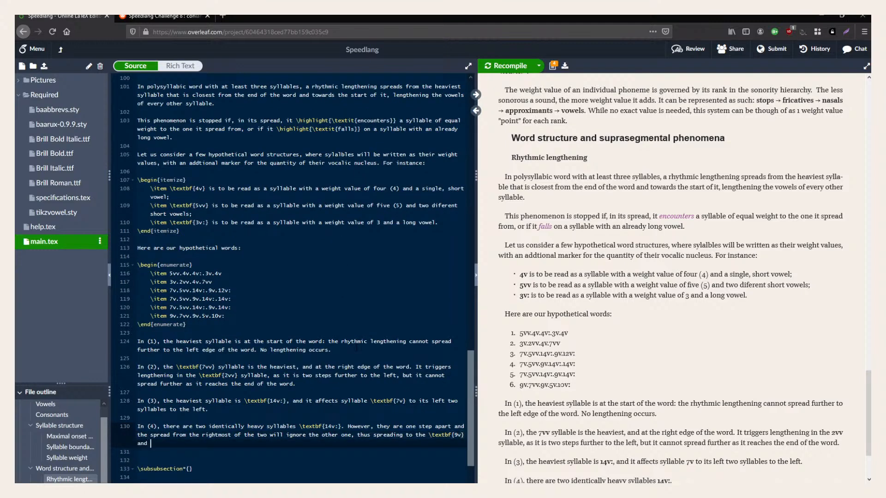
{"action": "type", "text": "\\textbf{7v} syllables."}
Start a new paragraph reading "In (5) we find again two identially heavy syllables 14v:", with the syllable label in bold.
{"action": "key", "text": "Return"}
{"action": "key", "text": "Return"}
{"action": "type", "text": "In -5"}
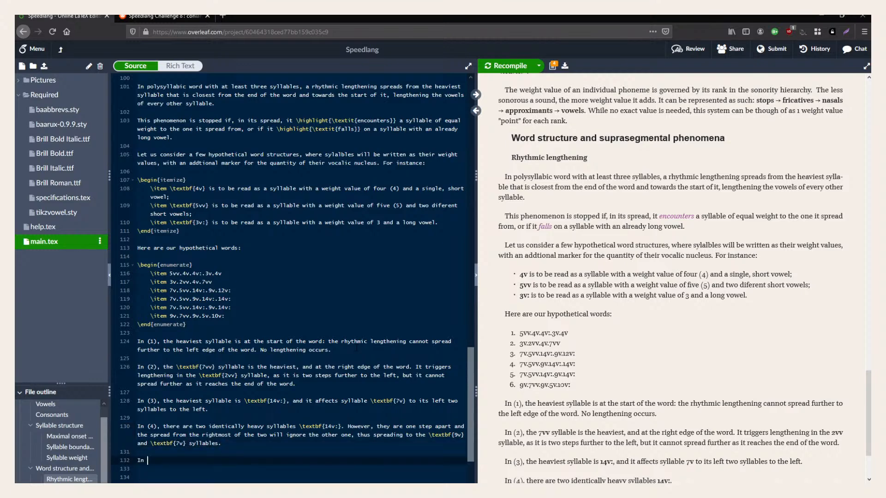
{"action": "key", "text": "BackSpace"}
{"action": "key", "text": "BackSpace"}
{"action": "type", "text": "5()"}
{"action": "key", "text": "BackSpace"}
{"action": "key", "text": "BackSpace"}
{"action": "type", "text": "(5) we find again two identially heavy syllables \textbf{14v:"}
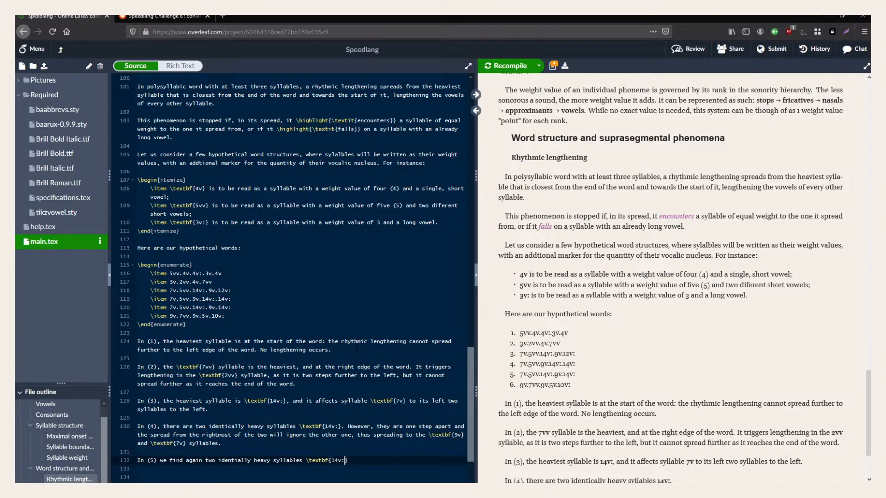
Finish the "In (5)" paragraph with ", but this time they are two steps apart, which prevents the spread of the lengthening." and recompile.
{"action": "type", "text": "}, but this time they are two steps apart, w"}
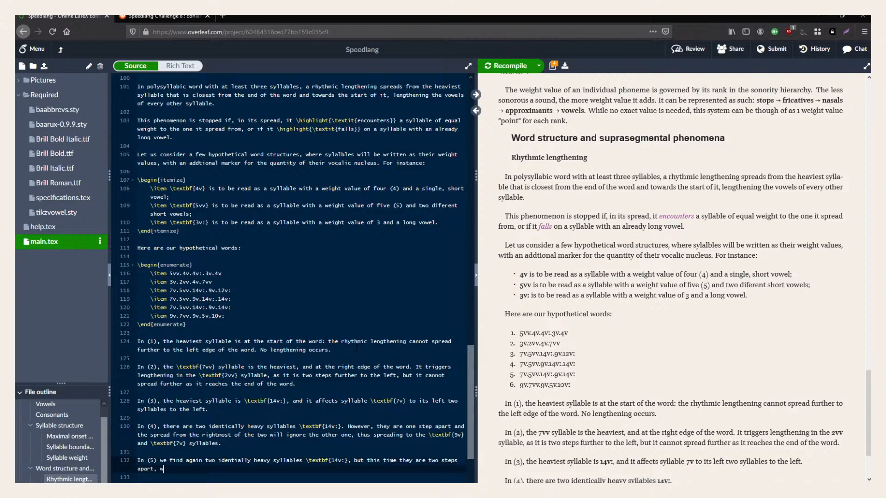
{"action": "type", "text": "hich prevents the spread of the lg"}
{"action": "type", "text": "ngthening."}
{"action": "key", "text": "ctrl+s"}
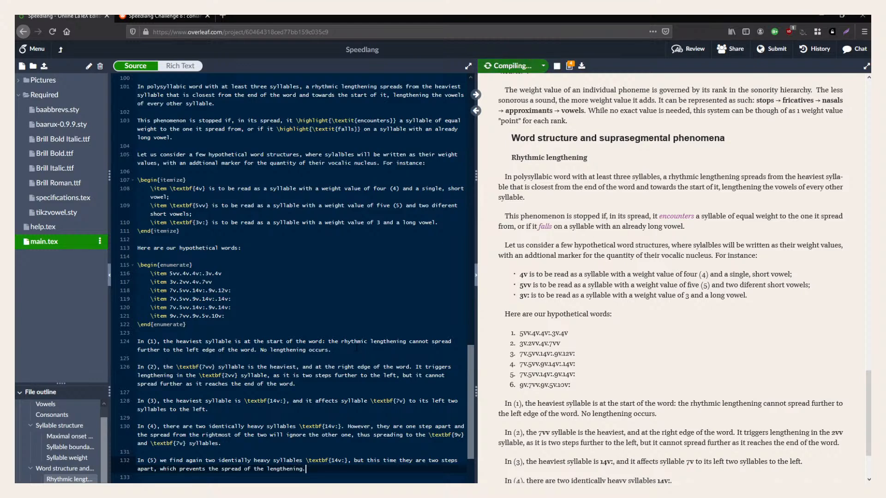
Start another paragraph below the "In (5)" one with "In (6)".
{"action": "scroll", "coordinate": [356, 348], "scroll_direction": "down", "scroll_amount": 3}
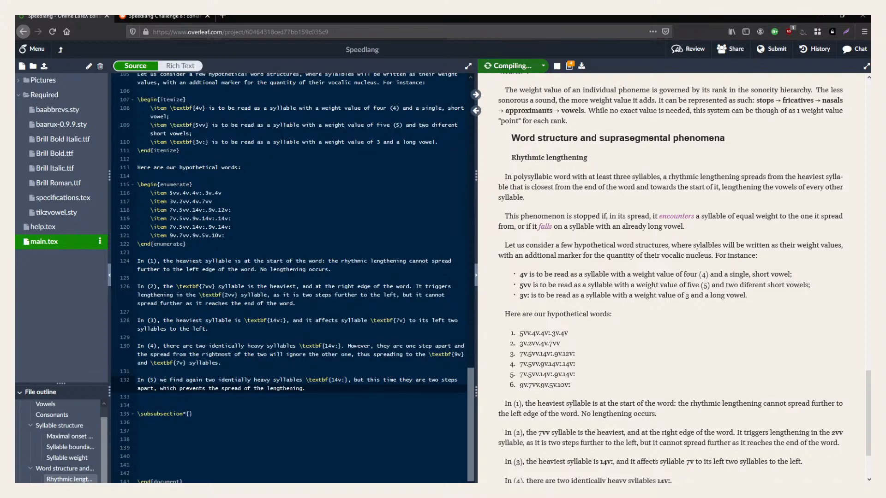
{"action": "key", "text": "Return"}
{"action": "key", "text": "Return"}
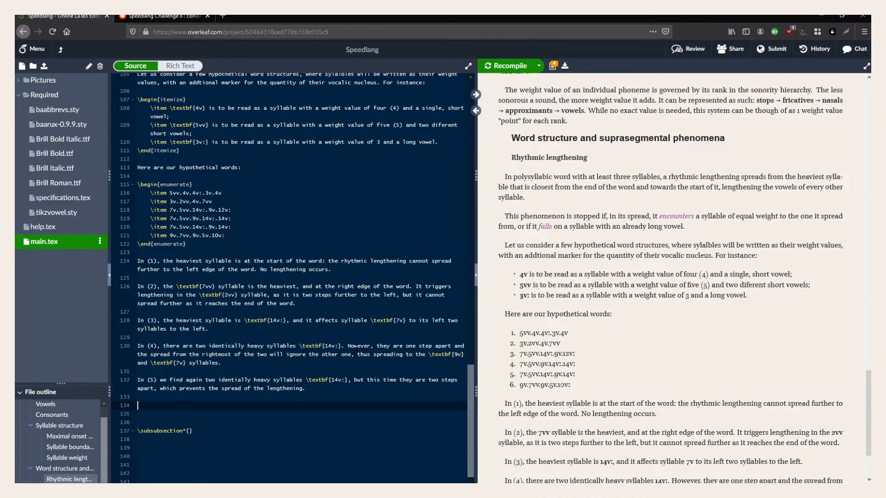
{"action": "type", "text": "In (6)"}
Check the rule on what stops the lengthening against the fourth word and its "In (4)" explanation.
{"action": "scroll", "coordinate": [295, 277], "scroll_direction": "up", "scroll_amount": 5}
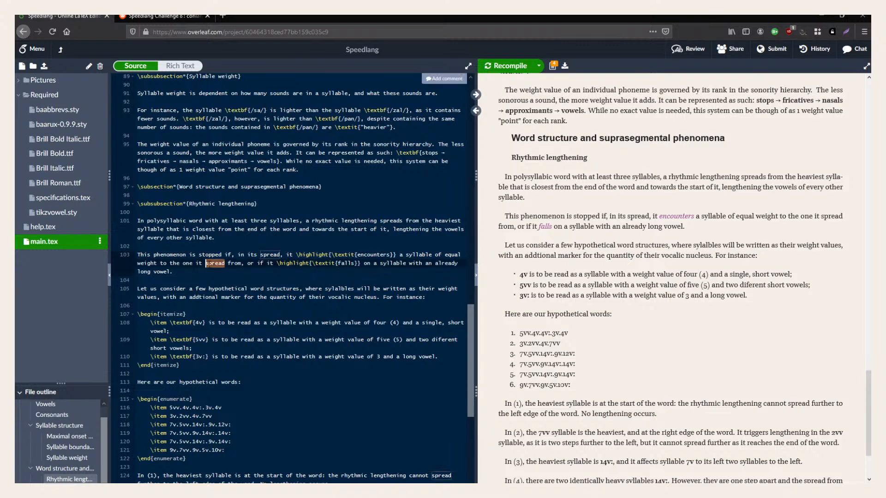
{"action": "triple_click", "coordinate": [209, 264]}
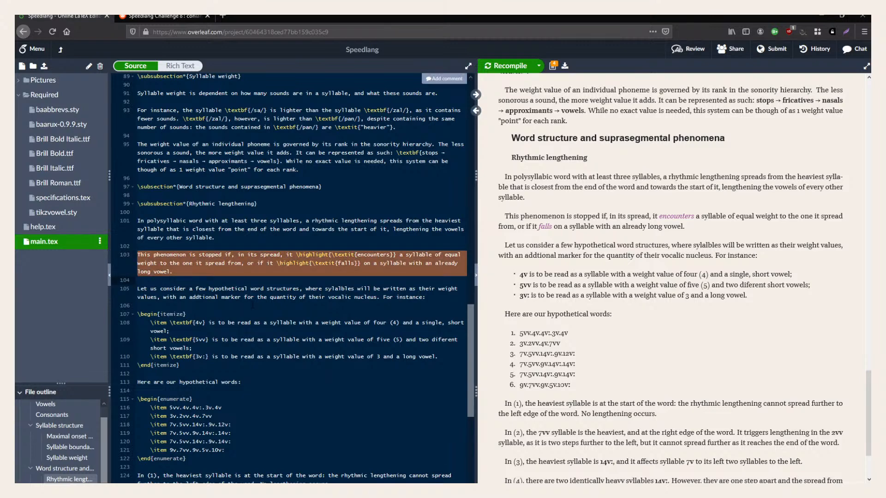
{"action": "scroll", "coordinate": [251, 328], "scroll_direction": "down", "scroll_amount": 3}
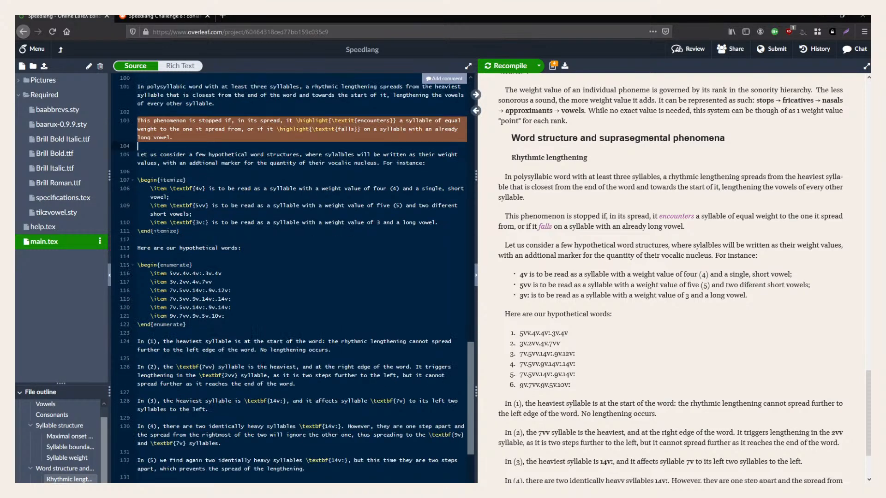
{"action": "scroll", "coordinate": [295, 277], "scroll_direction": "down", "scroll_amount": 2}
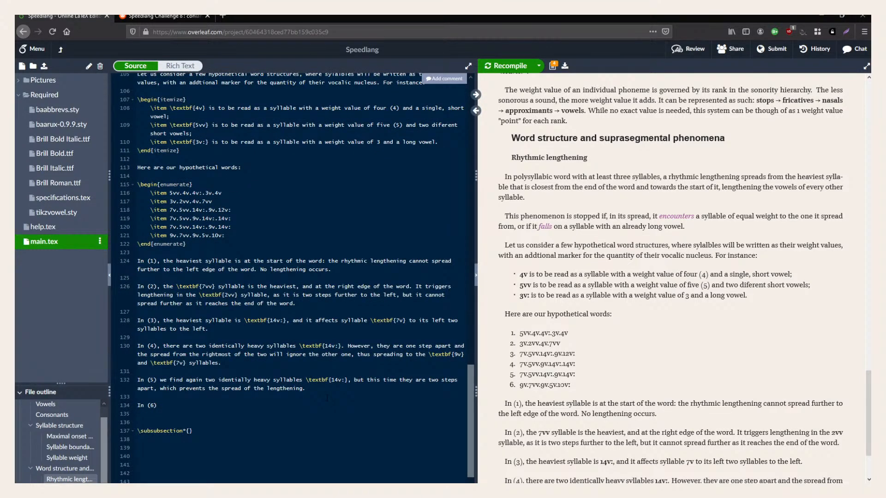
{"action": "left_click", "coordinate": [299, 355]}
{"action": "left_click_drag", "start_coordinate": [232, 219], "coordinate": [144, 218]}
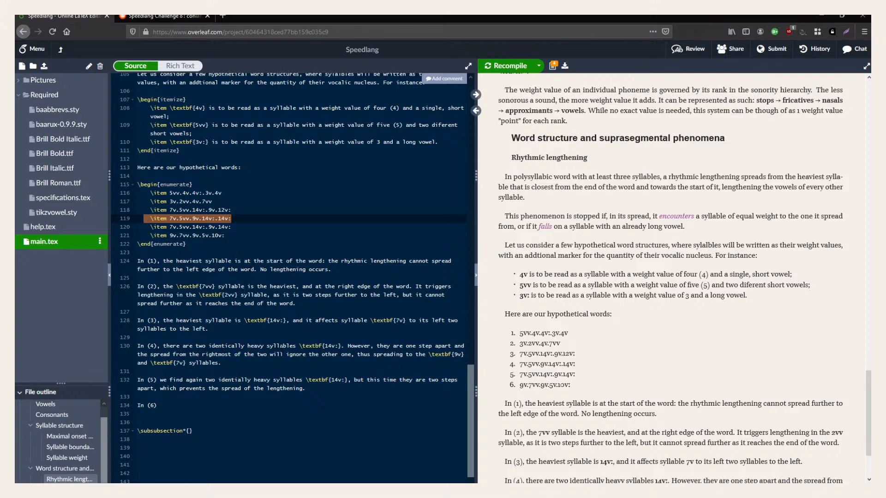
{"action": "triple_click", "coordinate": [281, 349]}
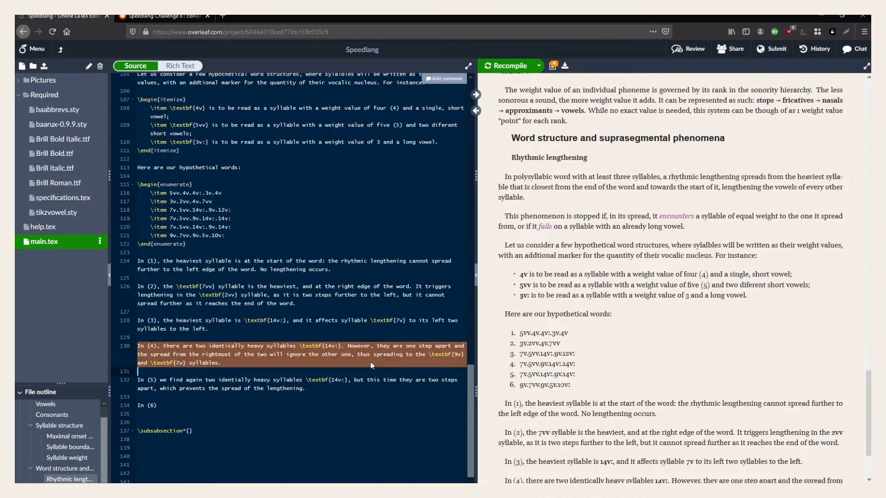
Replace the "However" sentence in the "In (4)" paragraph with "As the spread would need to go through", setting "through" in italics.
{"action": "left_click", "coordinate": [257, 363]}
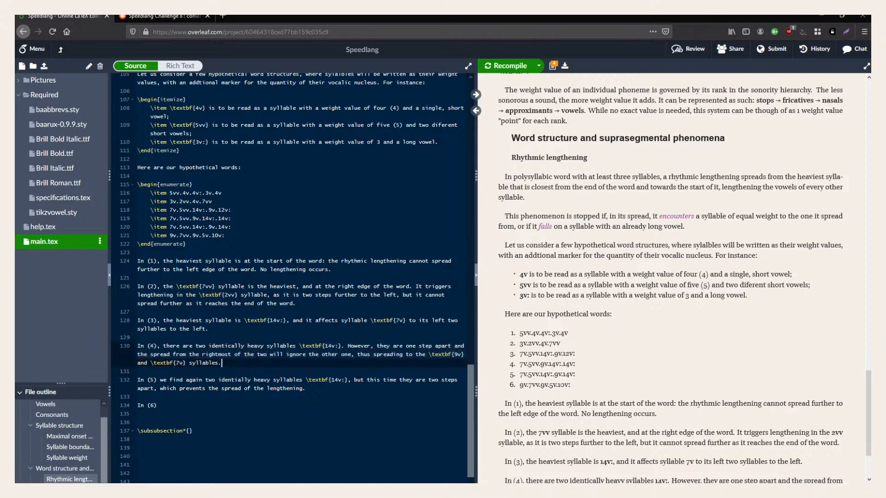
{"action": "left_click_drag", "start_coordinate": [256, 362], "coordinate": [347, 346]}
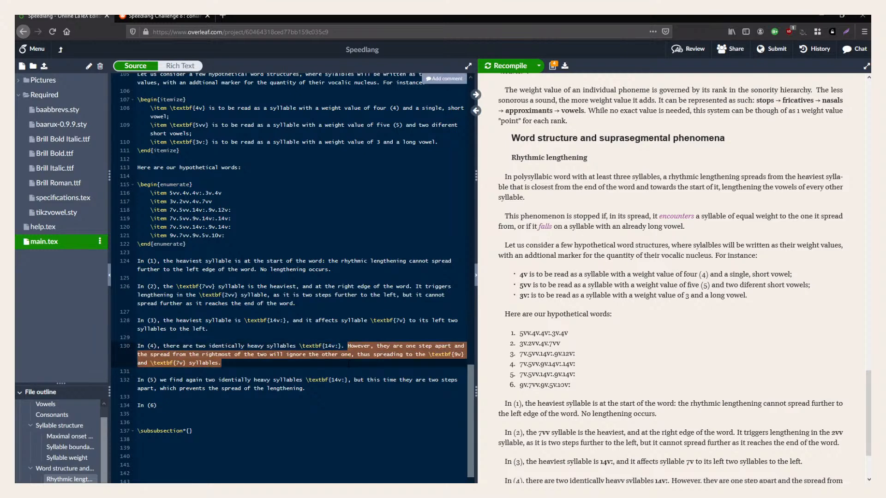
{"action": "type", "text": "As the"}
{"action": "type", "text": "ead w"}
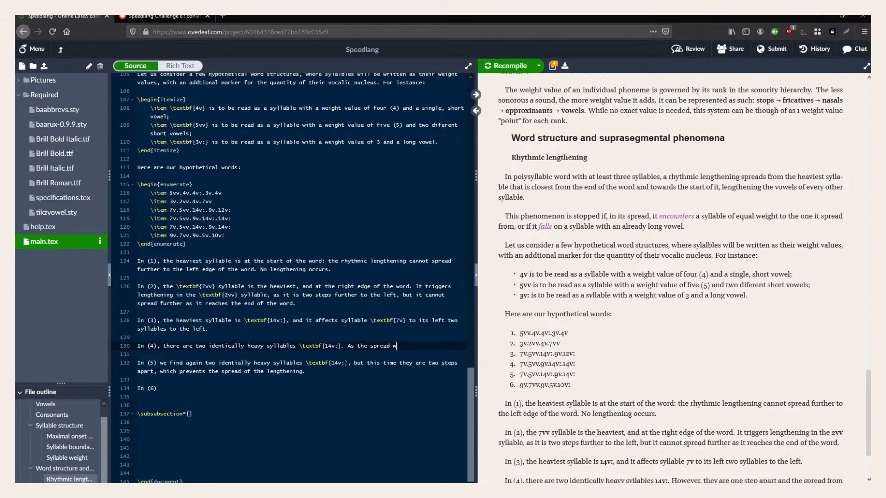
{"action": "type", "text": "ould need to go"}
{"action": "type", "text": " \textit{through"}
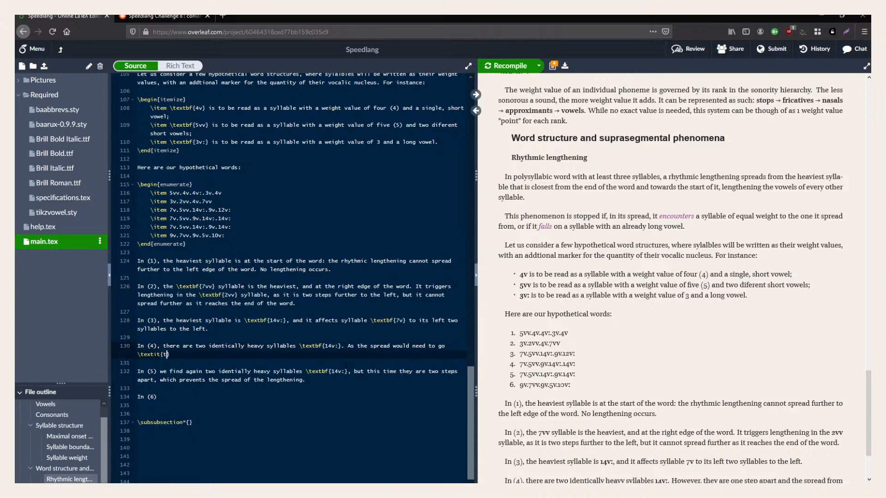
Insert "from the rightmost one and" before the italic "through" in the "In (4)" paragraph and add "the other one," after it.
{"action": "type", "text": " the"}
{"action": "key", "text": "BackSpace"}
{"action": "key", "text": "BackSpace"}
{"action": "key", "text": "BackSpace"}
{"action": "left_click", "coordinate": [447, 347]}
{"action": "type", "text": "from the rightmost one"}
{"action": "key", "text": "End"}
{"action": "key", "text": "ctrl+z"}
{"action": "type", "text": "e and"}
{"action": "key", "text": "End"}
{"action": "type", "text": "the other one,"}
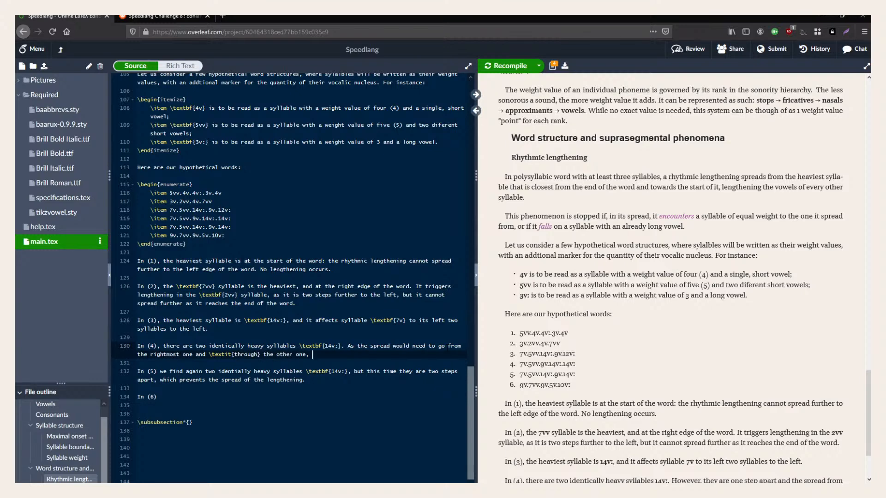
Finish the "In (4)" paragraph with "thus encountering it, it cannot spread at all.", applying the \highlight command to "encountering".
{"action": "key", "text": "BackSpace"}
{"action": "key", "text": "BackSpace"}
{"action": "type", "text": "thus"}
{"action": "key", "text": "BackSpace"}
{"action": "key", "text": "BackSpace"}
{"action": "key", "text": "BackSpace"}
{"action": "key", "text": "BackSpace"}
{"action": "key", "text": "BackSpace"}
{"action": "type", "text": ", thus \\highlight{encoutneir"}
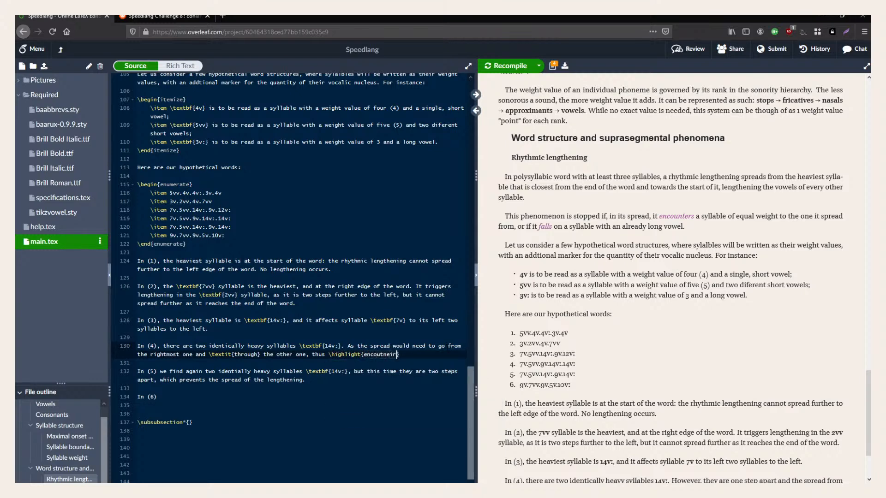
{"action": "key", "text": "ctrl+BackSpace"}
{"action": "type", "text": "encountering} it, it cannot spread."}
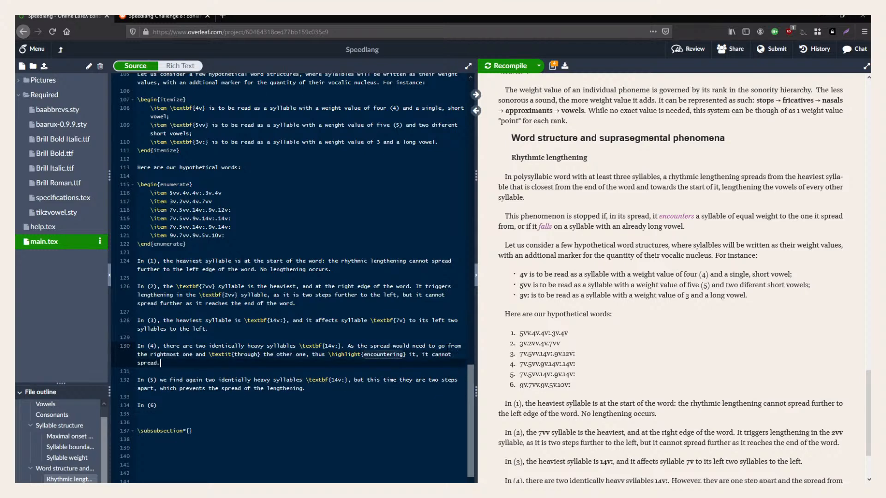
{"action": "key", "text": "Left"}
{"action": "type", "text": "at all"}
{"action": "left_click", "coordinate": [157, 405]}
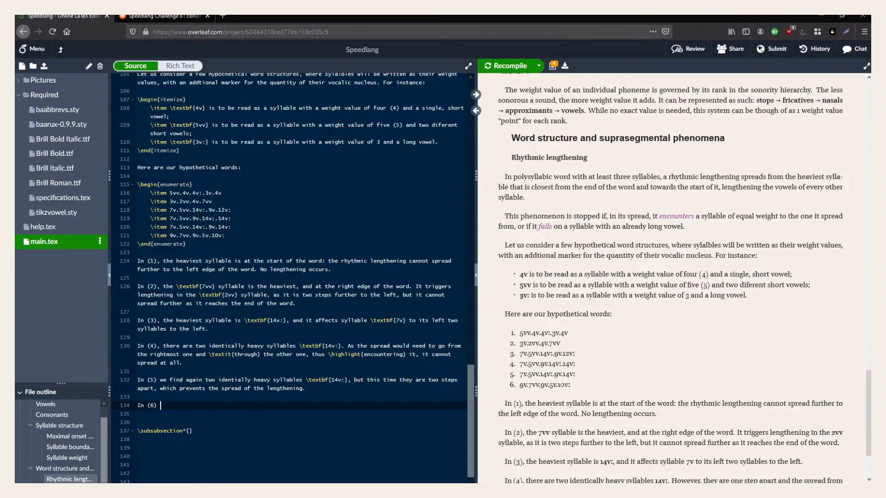
{"action": "left_click_drag", "start_coordinate": [295, 303], "coordinate": [171, 296]}
{"action": "left_click", "coordinate": [171, 295]}
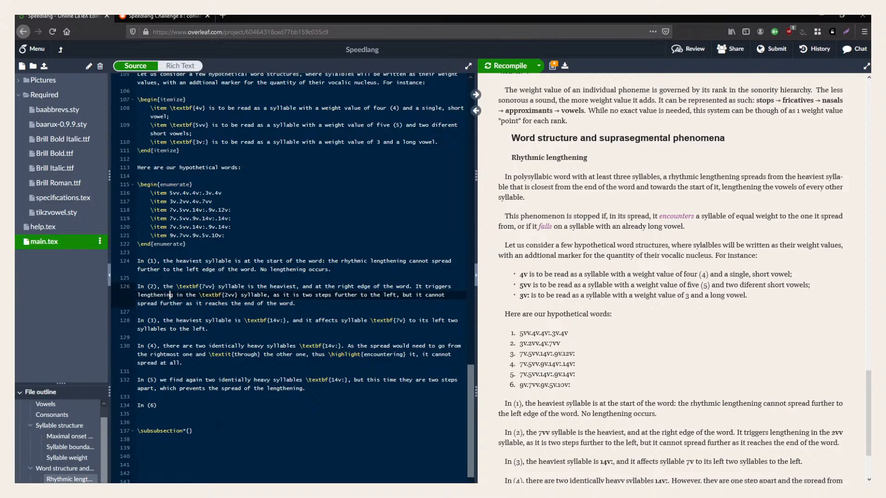
{"action": "left_click", "coordinate": [311, 389]}
{"action": "key", "text": "Down"}
{"action": "key", "text": "Down"}
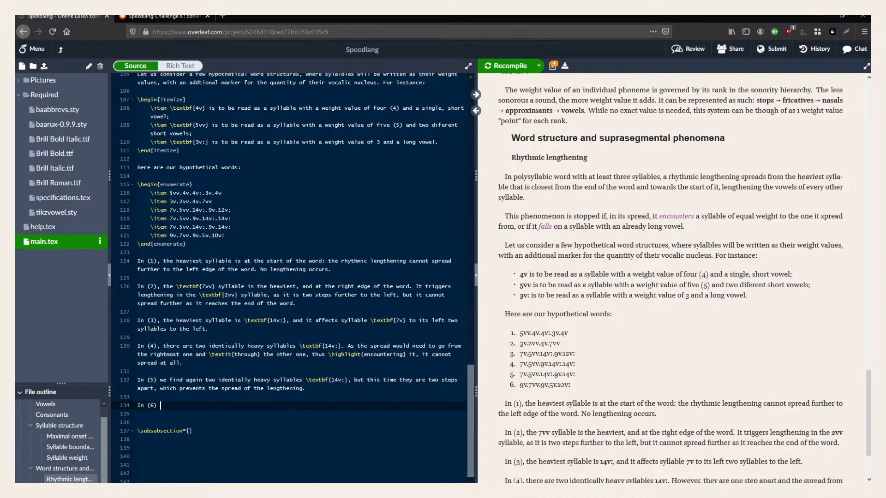
{"action": "left_click_drag", "start_coordinate": [233, 228], "coordinate": [82, 218]}
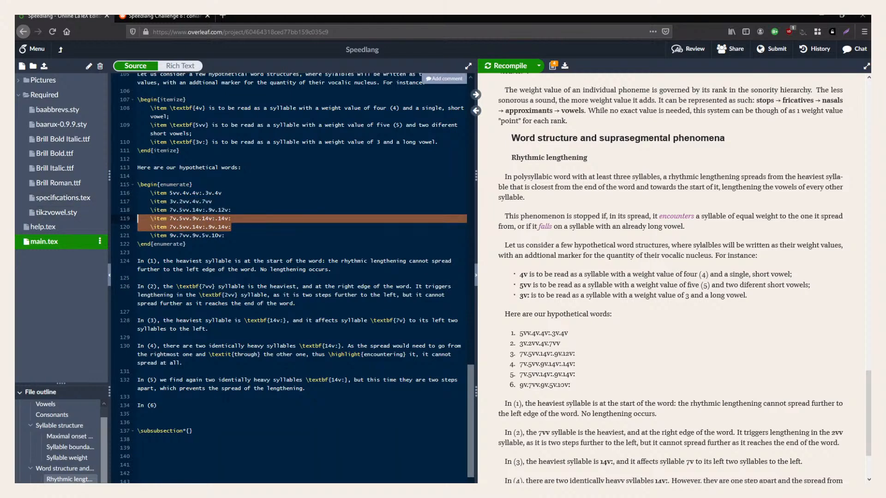
Continue the "In (6)" paragraph with "the heaviest" and the syllable label 10v: in bold.
{"action": "left_click", "coordinate": [138, 397]}
{"action": "left_click", "coordinate": [160, 406]}
{"action": "type", "text": "the heaviest"}
{"action": "key", "text": "ctrl+b"}
{"action": "type", "text": "10v:"}
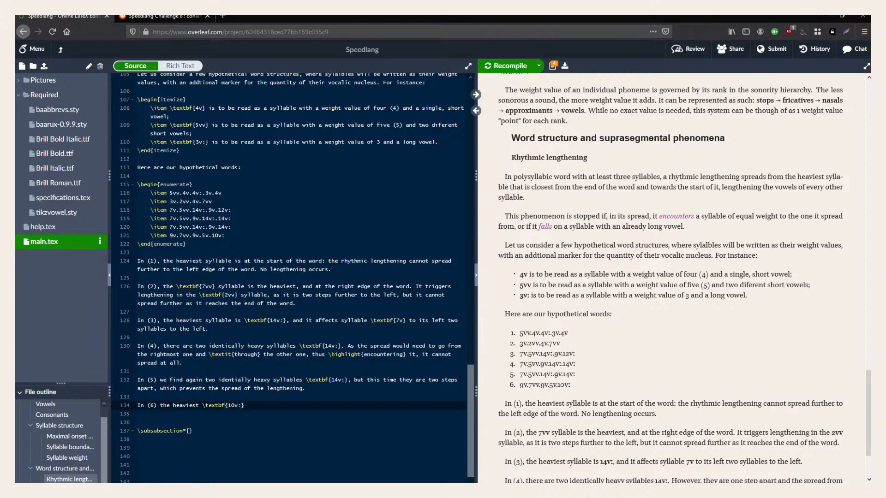
Remove the length markers from the fourth and fifth words, making them 7v.5vv.9v.14v.14v and 7v.5vv.14v.9v.14v.
{"action": "left_click", "coordinate": [254, 227]}
{"action": "key", "text": "BackSpace"}
{"action": "left_click", "coordinate": [232, 219]}
{"action": "key", "text": "BackSpace"}
{"action": "left_click", "coordinate": [215, 218]}
{"action": "key", "text": "BackSpace"}
{"action": "type", "text": "."}
{"action": "left_click", "coordinate": [206, 227]}
{"action": "key", "text": "BackSpace"}
{"action": "type", "text": "."}
Change the bold syllable label to 14v, without the length marker, in the "In (5)" and "In (4)" paragraphs.
{"action": "left_click", "coordinate": [345, 380]}
{"action": "key", "text": "BackSpace"}
{"action": "left_click", "coordinate": [339, 345]}
{"action": "key", "text": "BackSpace"}
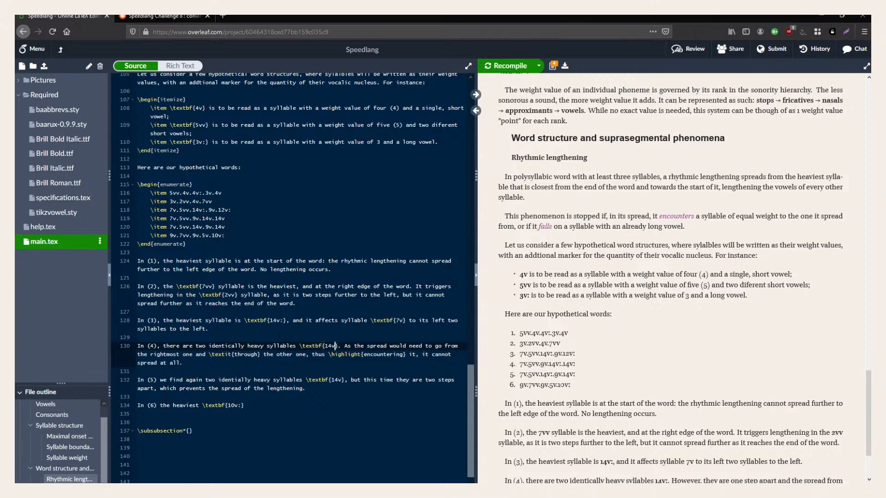
{"action": "left_click", "coordinate": [276, 405]}
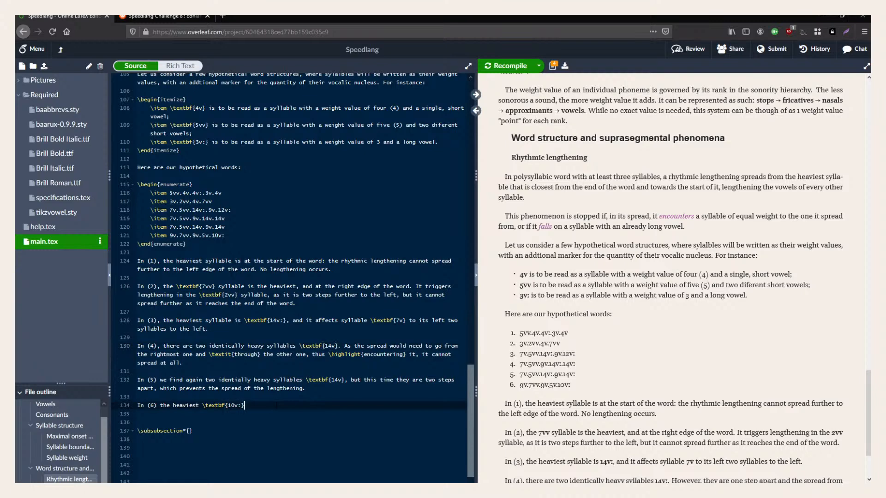
Add a seventh item to the hypothetical word list as a copy of the sixth word.
{"action": "left_click", "coordinate": [239, 232]}
{"action": "key", "text": "Return"}
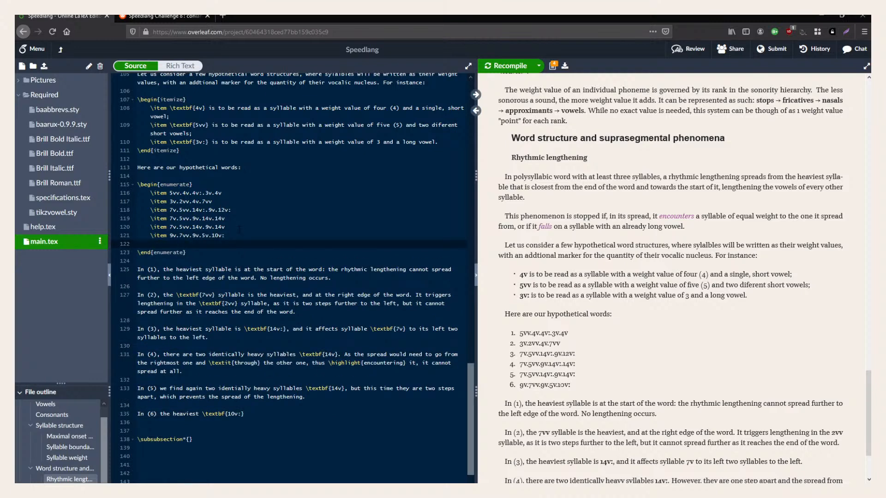
{"action": "type", "text": "\\item"}
{"action": "left_click_drag", "start_coordinate": [227, 235], "coordinate": [138, 235]}
{"action": "key", "text": "ctrl+c"}
{"action": "left_click", "coordinate": [192, 245]}
{"action": "key", "text": "ctrl+v"}
{"action": "left_click_drag", "start_coordinate": [183, 244], "coordinate": [150, 244]}
{"action": "key", "text": "BackSpace"}
Change the third syllable of the seventh word to 1v:, giving 9v.7vv.1v:.5v.10v:.
{"action": "left_click", "coordinate": [199, 244]}
{"action": "type", "text": ":"}
{"action": "key", "text": "BackSpace"}
{"action": "type", "text": "6"}
{"action": "key", "text": "BackSpace"}
{"action": "type", "text": "2"}
{"action": "scroll", "coordinate": [290, 276], "scroll_direction": "down", "scroll_amount": 2}
{"action": "key", "text": "BackSpace"}
{"action": "type", "text": "1"}
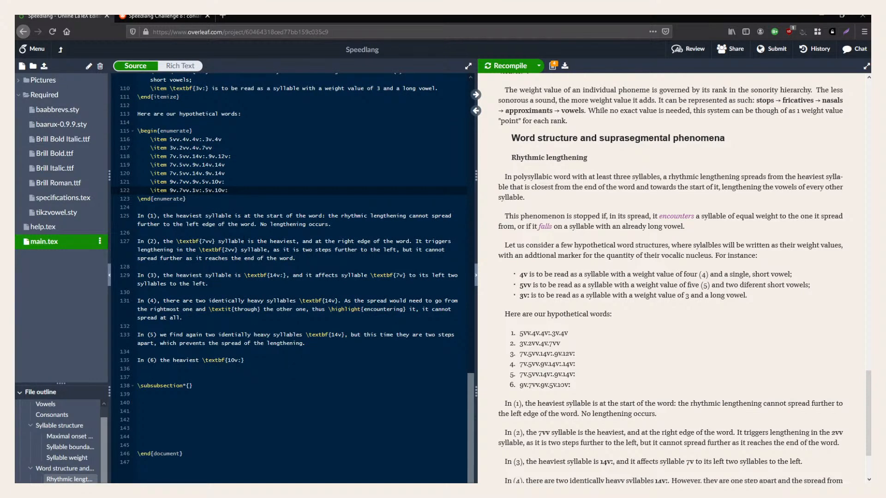
Add "would trigger" to the end of the "In (6)" paragraph and insert ", rightmost" after "heaviest".
{"action": "scroll", "coordinate": [295, 276], "scroll_direction": "up", "scroll_amount": 2}
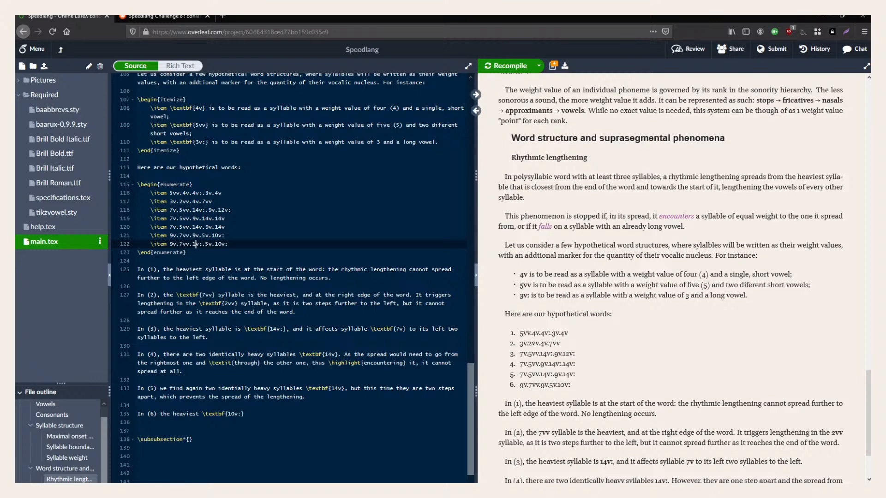
{"action": "double_click", "coordinate": [184, 244]}
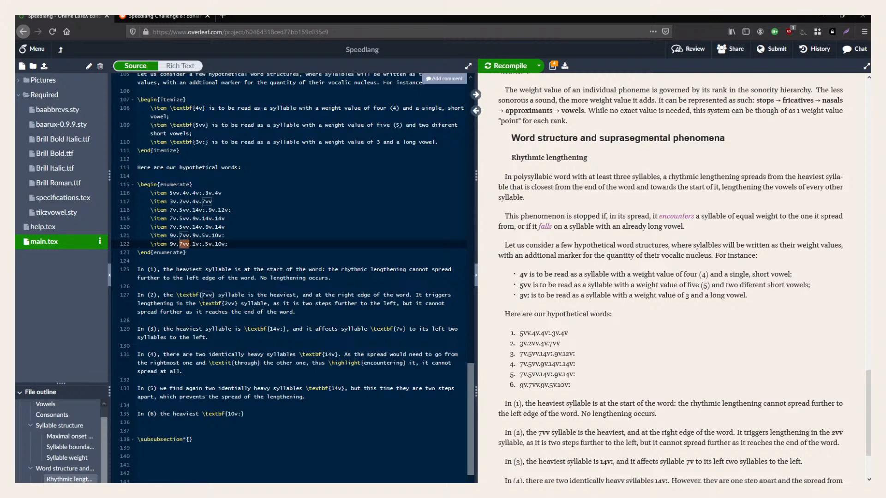
{"action": "left_click", "coordinate": [221, 244]}
{"action": "scroll", "coordinate": [221, 244], "scroll_direction": "down", "scroll_amount": 3}
{"action": "left_click", "coordinate": [278, 332]}
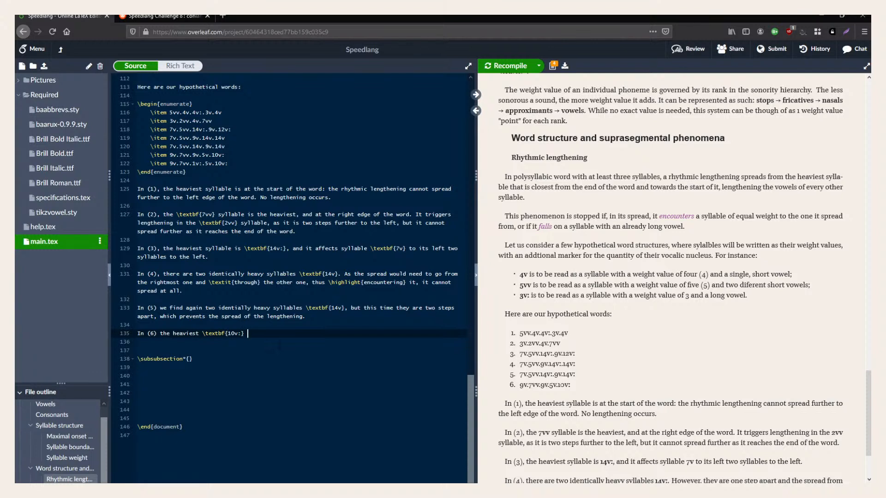
{"action": "type", "text": "would trigger"}
{"action": "key", "text": "Home"}
{"action": "key", "text": "Right"}
{"action": "key", "text": "Right"}
{"action": "key", "text": "Right"}
{"action": "key", "text": "Right"}
{"action": "key", "text": "Right"}
{"action": "key", "text": "Right"}
{"action": "key", "text": "Right"}
{"action": "key", "text": "Right"}
{"action": "key", "text": "ctrl+Right"}
{"action": "type", "text": ", rightmost"}
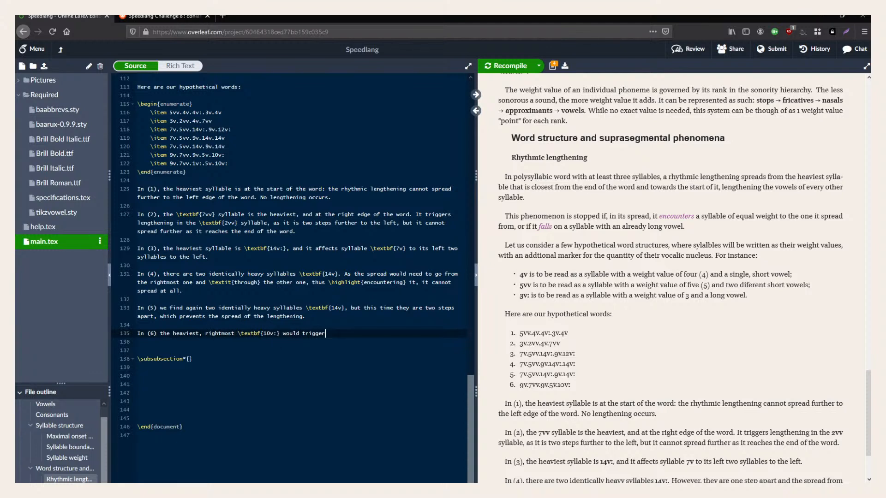
Continue the "In (6)" sentence with "the spread of rhythmic lengthening towards its left, however the first sylalble to which it would normally spread".
{"action": "type", "text": "the spread of rhythmic lengthening towards t"}
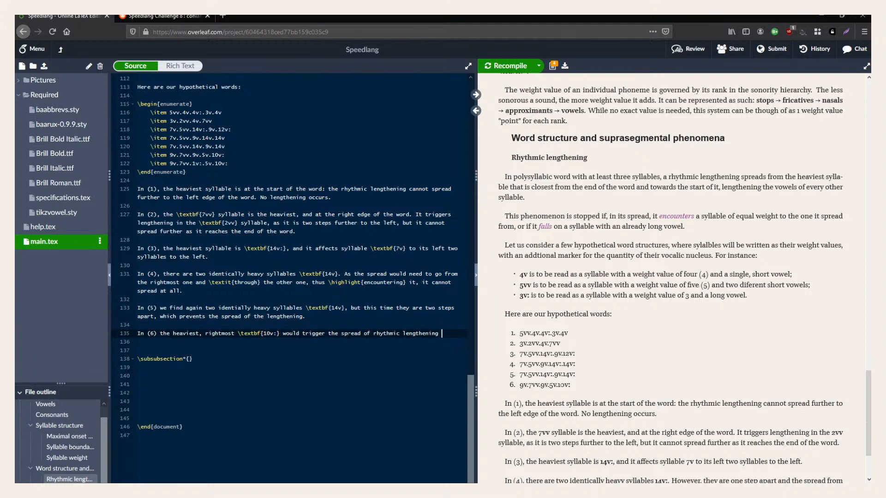
{"action": "type", "text": "ts le"}
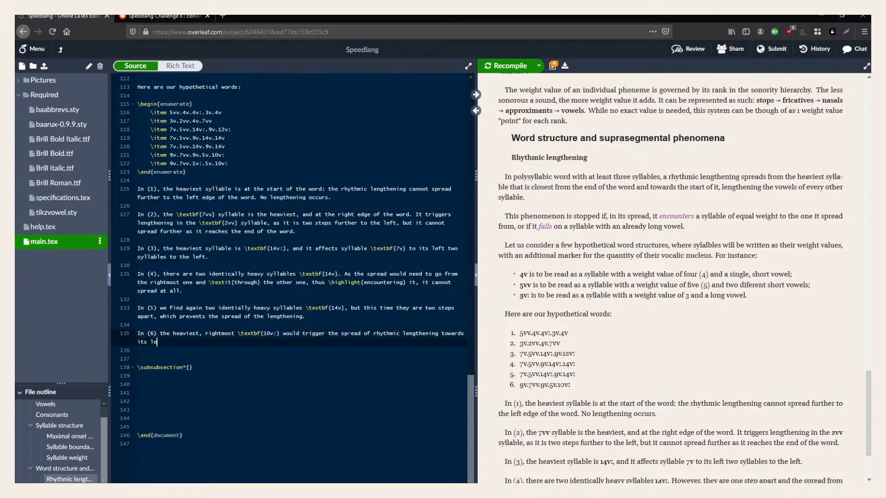
{"action": "type", "text": "ft, however the first sylalble"}
{"action": "key", "text": "ctrl+BackSpace"}
{"action": "type", "text": "sylalble to which it would n"}
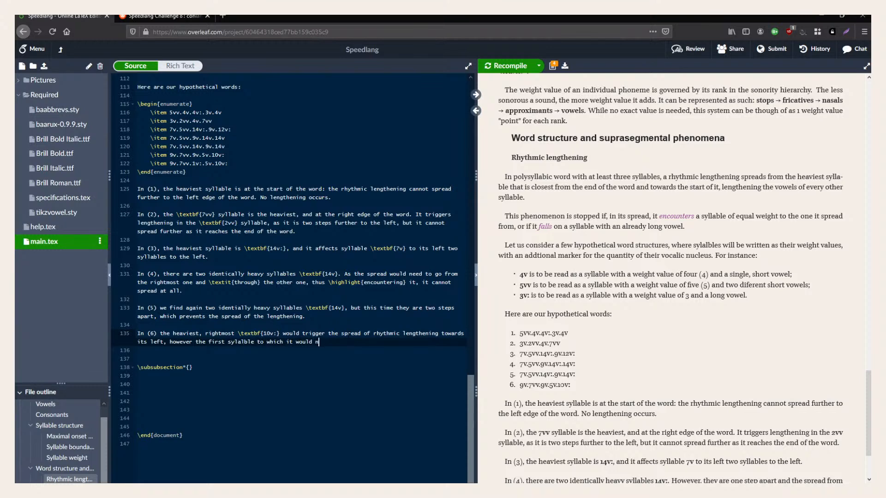
{"action": "type", "text": "ormally spread would be"}
{"action": "key", "text": "ctrl+BackSpace"}
{"action": "key", "text": "ctrl+BackSpace"}
Extend the "In (6)" paragraph with "is here \textbf{1v:}, with an already long vowel. The spread stops here,".
{"action": "type", "text": "is here \\textbf{1v:"}
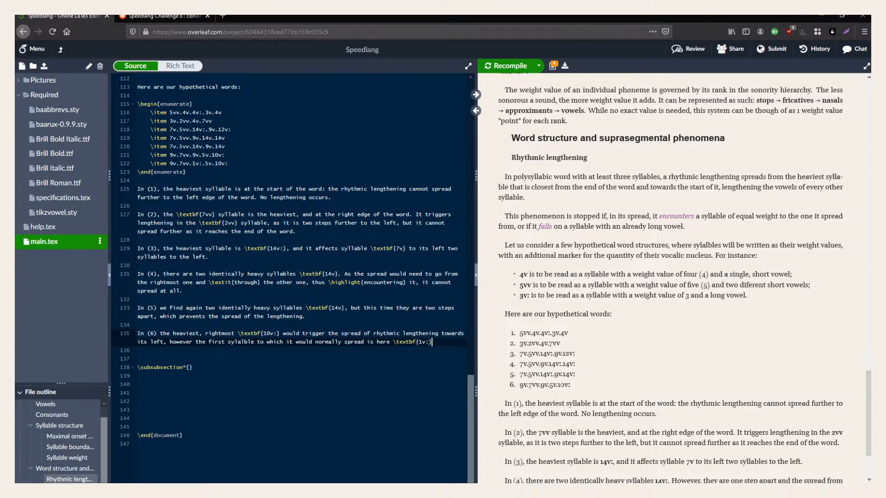
{"action": "type", "text": "}, with an already "}
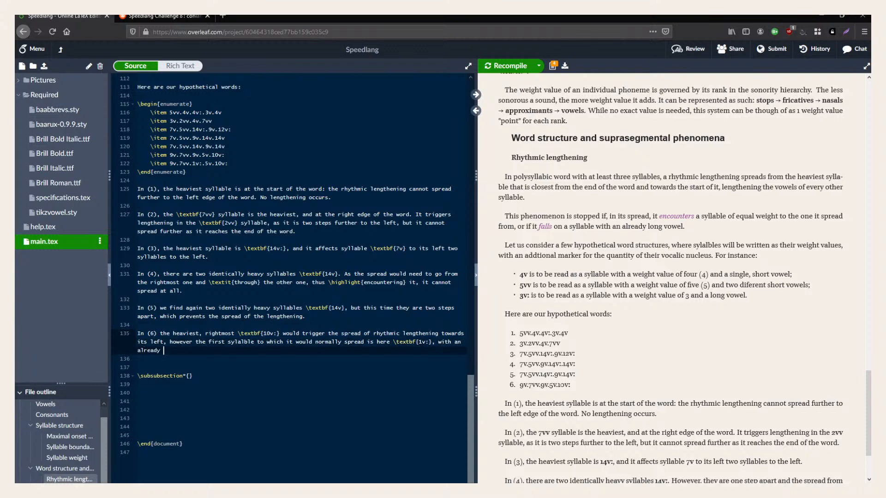
{"action": "type", "text": "long vowel. The spread stops here, adn"}
Finish the "In (6)" paragraph with "and \textbf{9v} is unaffected as well." and recompile the document.
{"action": "key", "text": "ctrl+b"}
{"action": "type", "text": "9b"}
{"action": "key", "text": "Left"}
{"action": "key", "text": "Left"}
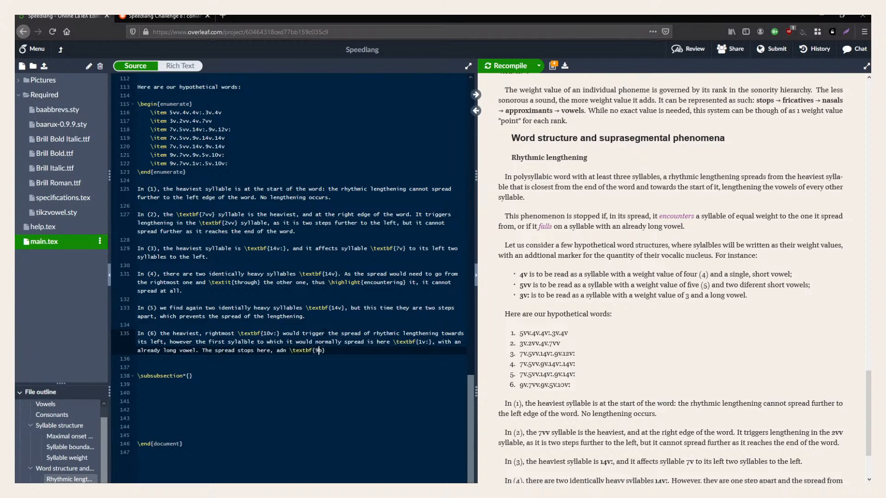
{"action": "key", "text": "Right"}
{"action": "key", "text": "Right"}
{"action": "left_click", "coordinate": [283, 350]}
{"action": "key", "text": "BackSpace"}
{"action": "key", "text": "Right"}
{"action": "type", "text": "d"}
{"action": "key", "text": "Down"}
{"action": "key", "text": "Left"}
{"action": "type", "text": "is unaffected."}
{"action": "key", "text": "BackSpace"}
{"action": "type", "text": "as well."}
{"action": "key", "text": "ctrl+s"}
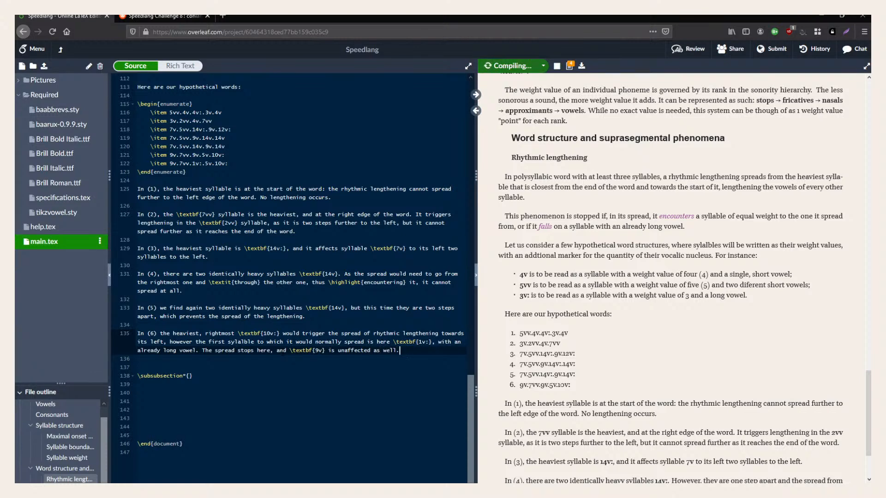
{"action": "scroll", "coordinate": [519, 337], "scroll_direction": "down", "scroll_amount": 2}
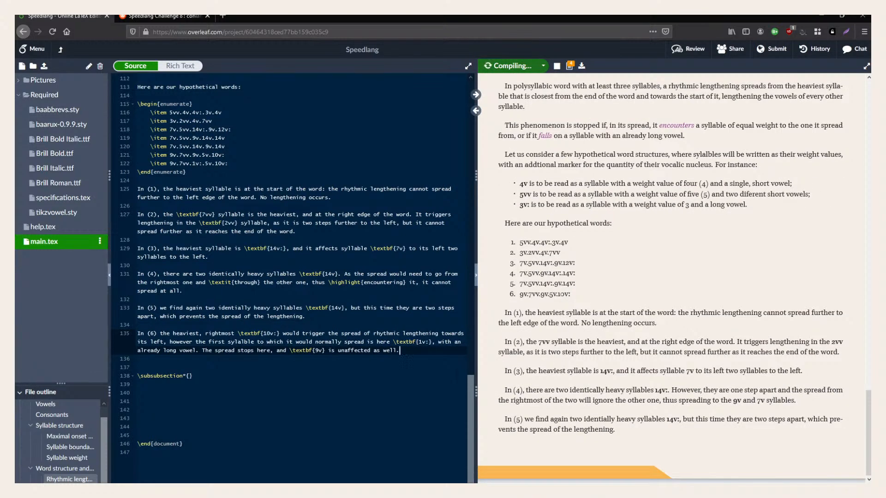
{"action": "scroll", "coordinate": [632, 390], "scroll_direction": "up", "scroll_amount": 15}
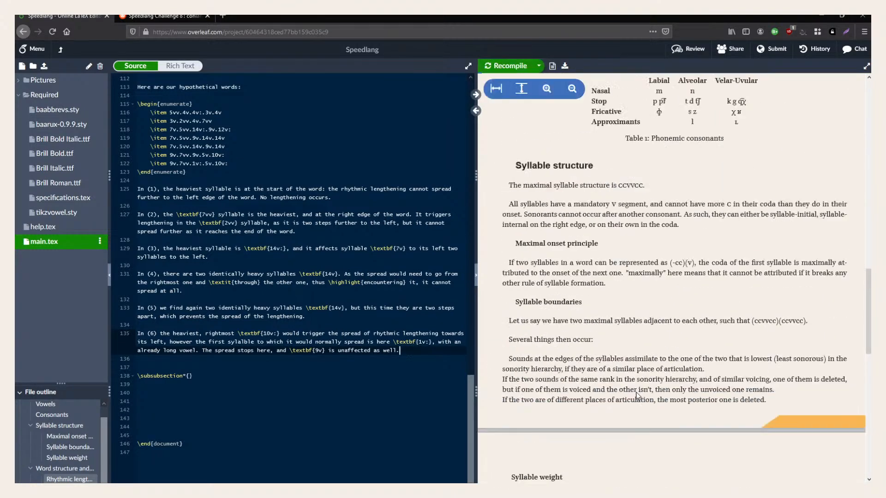
{"action": "scroll", "coordinate": [636, 392], "scroll_direction": "down", "scroll_amount": 6}
Switch to the Speedlang Challenge 8 post on Reddit and reread its phonology, grammar and task requirements.
{"action": "left_click", "coordinate": [162, 15]}
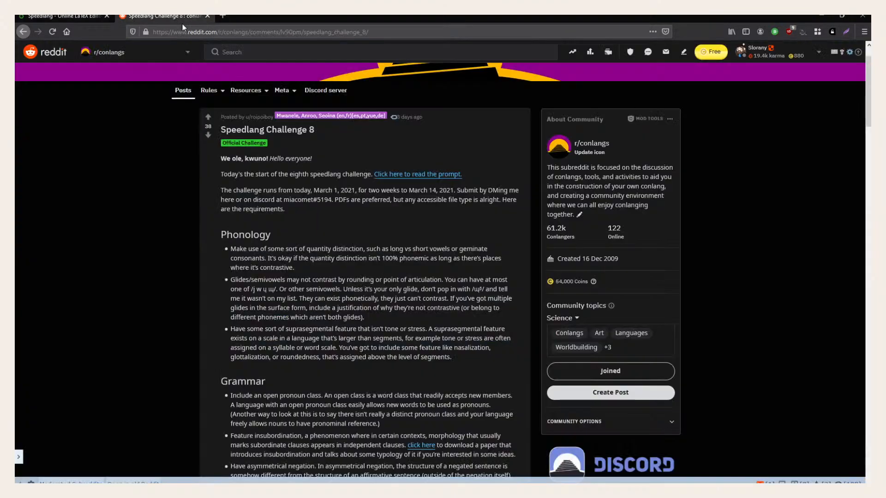
{"action": "scroll", "coordinate": [332, 321], "scroll_direction": "down", "scroll_amount": 9}
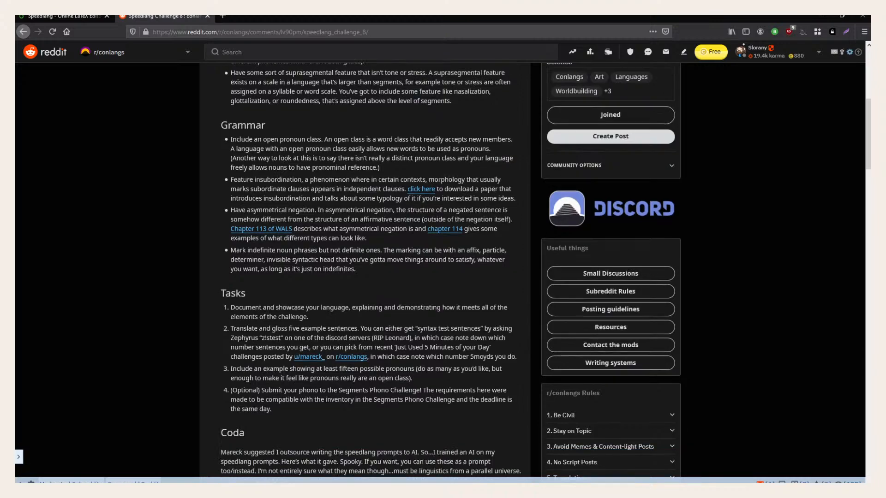
{"action": "scroll", "coordinate": [317, 338], "scroll_direction": "up", "scroll_amount": 8}
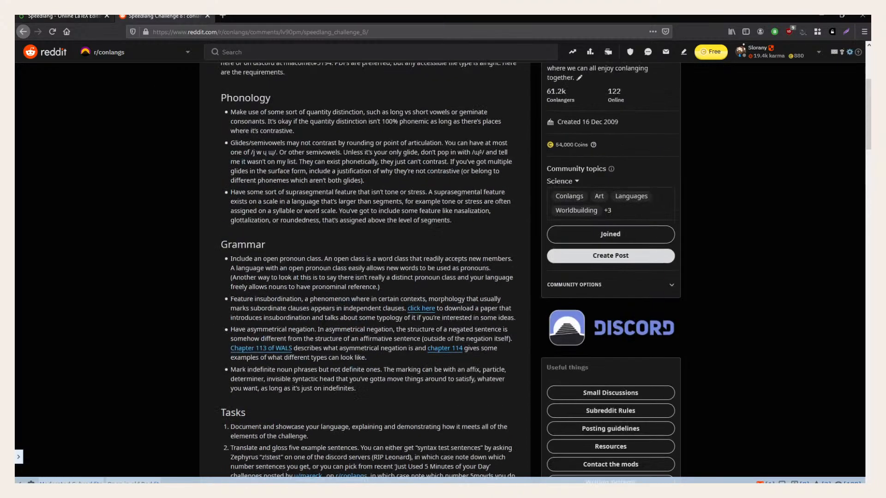
{"action": "left_click", "coordinate": [64, 15]}
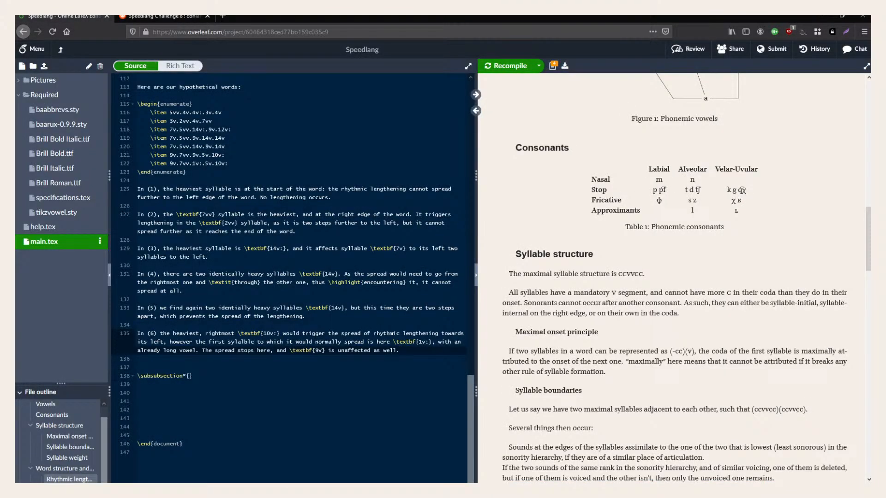
{"action": "left_click", "coordinate": [163, 16]}
{"action": "scroll", "coordinate": [364, 272], "scroll_direction": "up", "scroll_amount": 3}
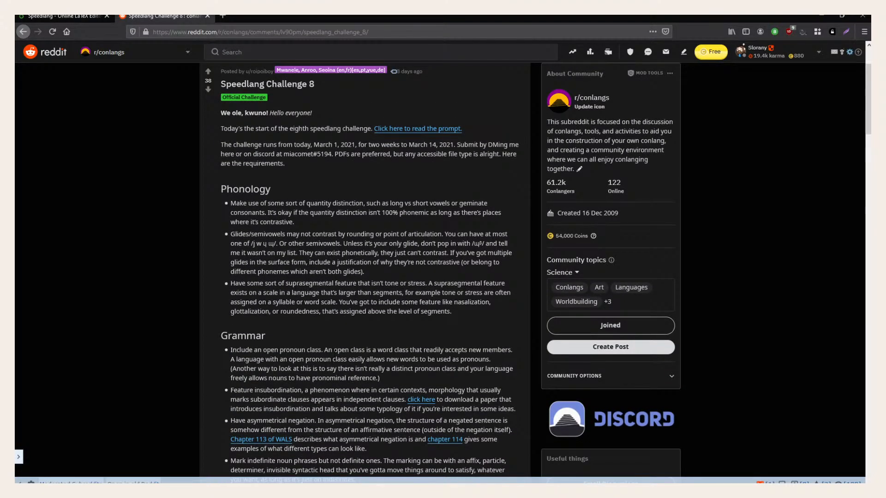
{"action": "scroll", "coordinate": [333, 353], "scroll_direction": "down", "scroll_amount": 6}
{"action": "scroll", "coordinate": [334, 356], "scroll_direction": "down", "scroll_amount": 2}
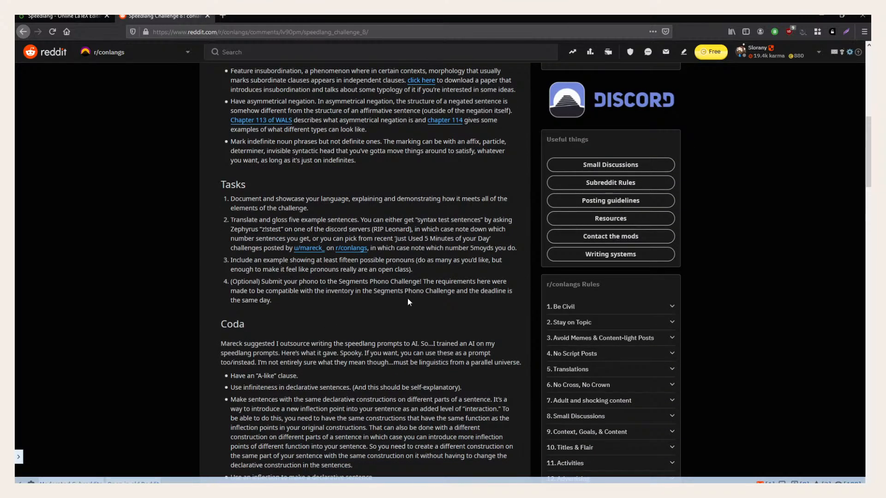
Reread the optional fourth task about submitting the phonology to the Segments Phono Challenge.
{"action": "left_click_drag", "start_coordinate": [294, 298], "coordinate": [235, 273]}
{"action": "triple_click", "coordinate": [260, 291]}
{"action": "left_click", "coordinate": [278, 300]}
{"action": "triple_click", "coordinate": [304, 291]}
{"action": "left_click", "coordinate": [273, 300]}
{"action": "triple_click", "coordinate": [271, 300]}
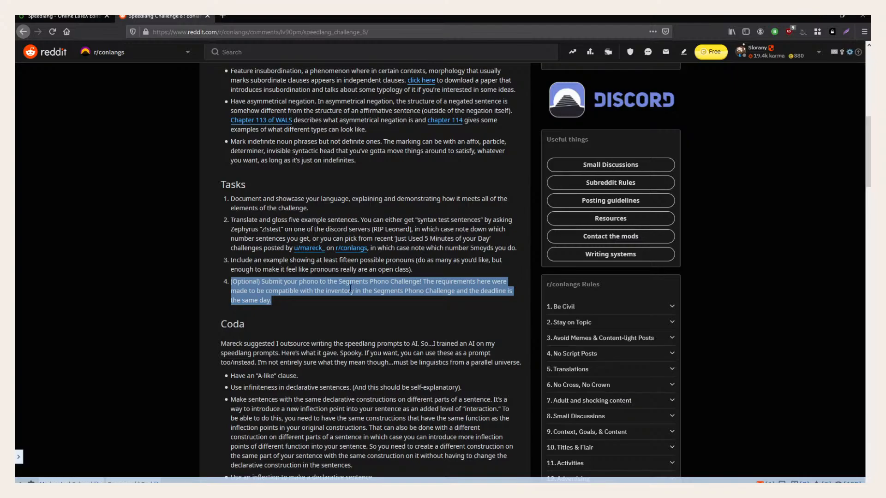
{"action": "left_click", "coordinate": [169, 127]}
Return to the Overleaf document and proofread the rhythmic lengthening section in the compiled PDF against its source.
{"action": "key", "text": "ctrl+Page_Up"}
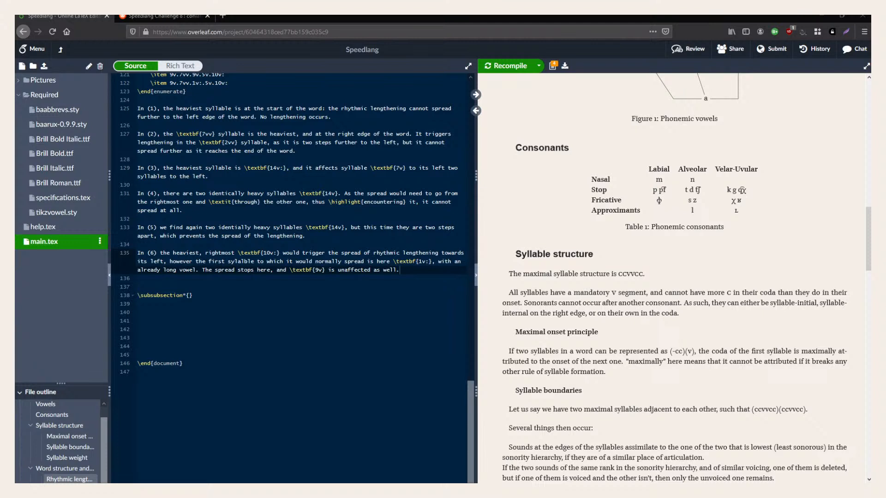
{"action": "left_click", "coordinate": [159, 313]}
{"action": "left_click", "coordinate": [274, 278]}
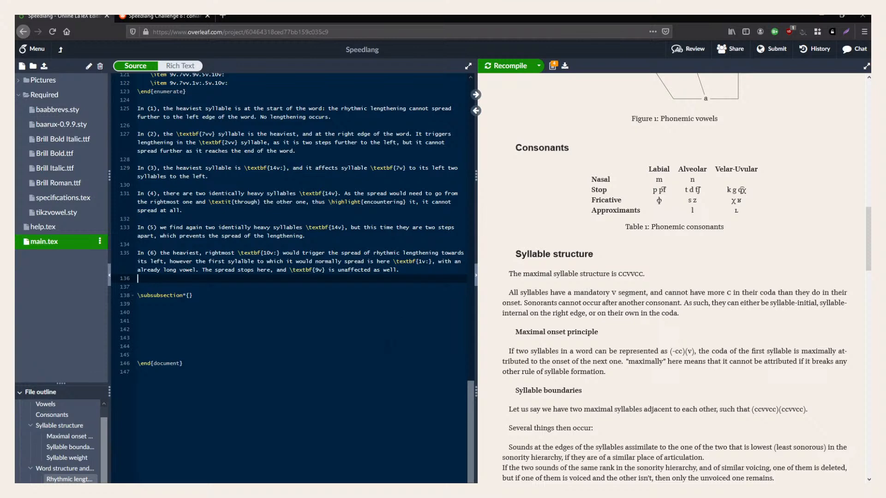
{"action": "scroll", "coordinate": [296, 276], "scroll_direction": "up", "scroll_amount": 2}
{"action": "scroll", "coordinate": [671, 341], "scroll_direction": "down", "scroll_amount": 10}
{"action": "scroll", "coordinate": [671, 341], "scroll_direction": "down", "scroll_amount": 4}
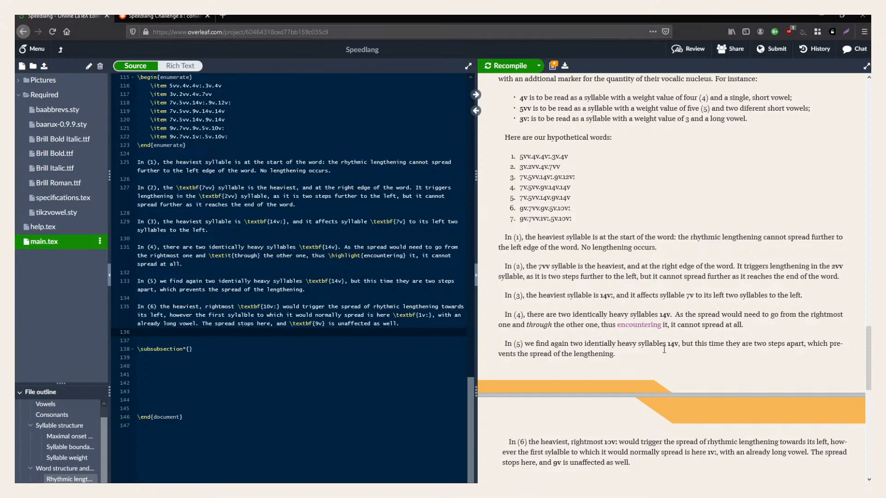
{"action": "scroll", "coordinate": [666, 350], "scroll_direction": "up", "scroll_amount": 3}
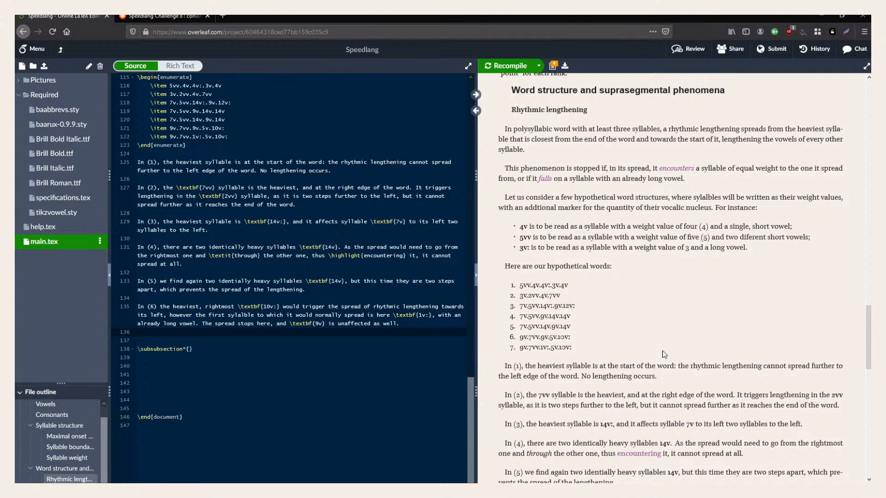
{"action": "left_click", "coordinate": [290, 340]}
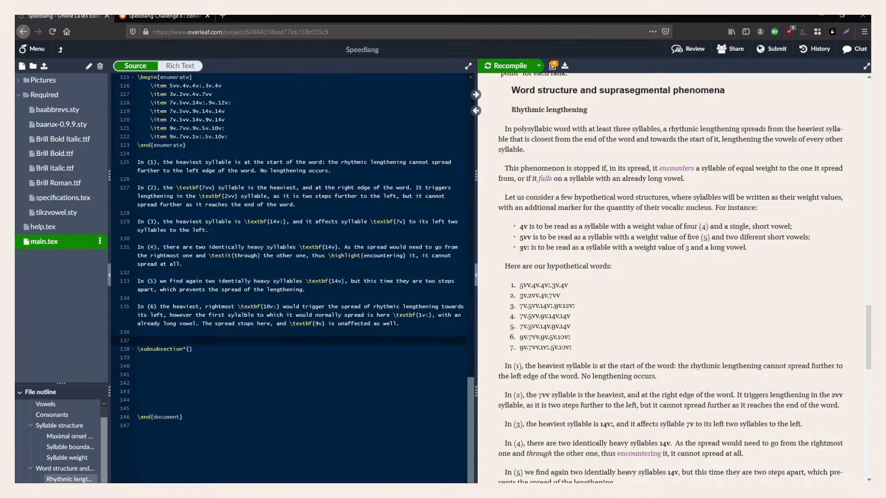
{"action": "left_click", "coordinate": [302, 351]}
{"action": "key", "text": "Down"}
{"action": "key", "text": "Down"}
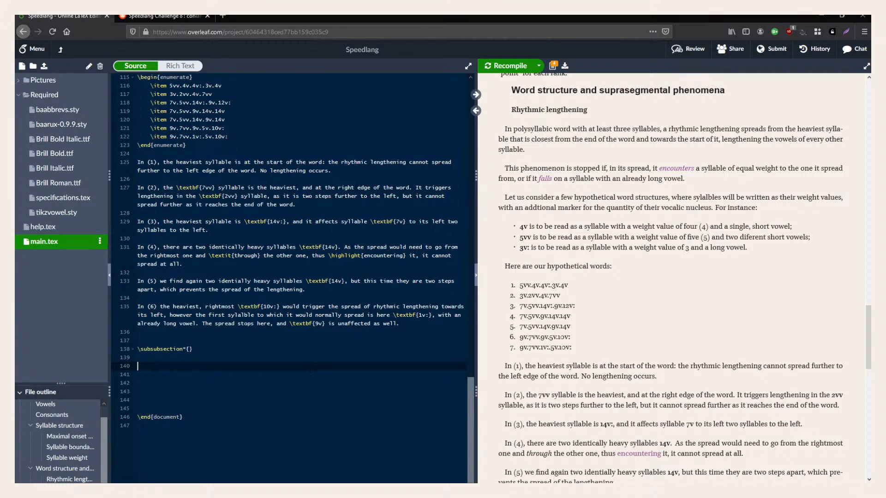
{"action": "scroll", "coordinate": [558, 385], "scroll_direction": "down", "scroll_amount": 3}
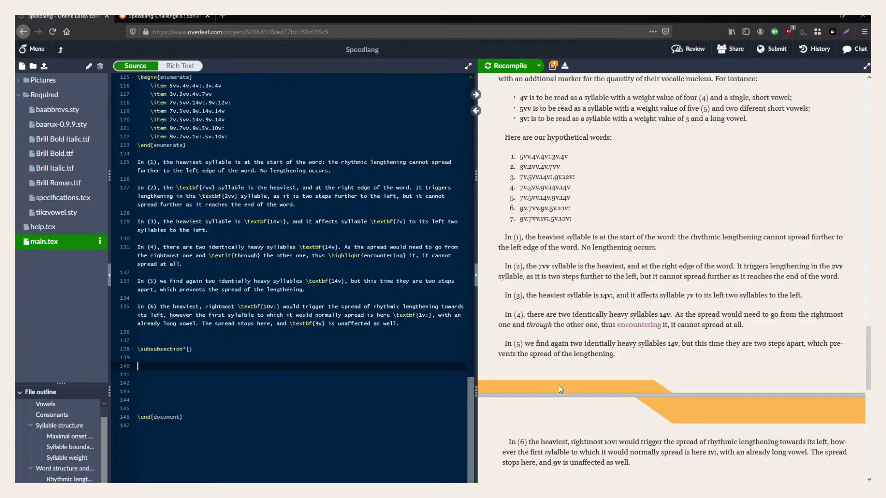
{"action": "scroll", "coordinate": [559, 386], "scroll_direction": "up", "scroll_amount": 3}
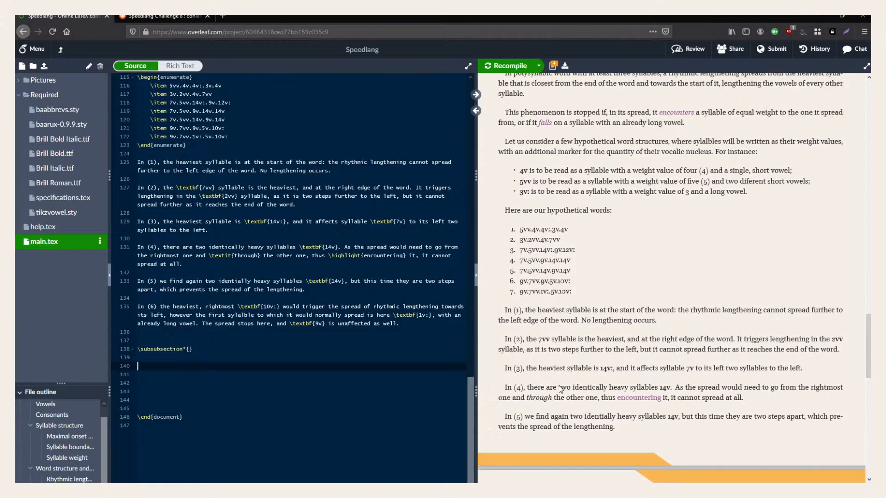
{"action": "scroll", "coordinate": [682, 354], "scroll_direction": "down", "scroll_amount": 2}
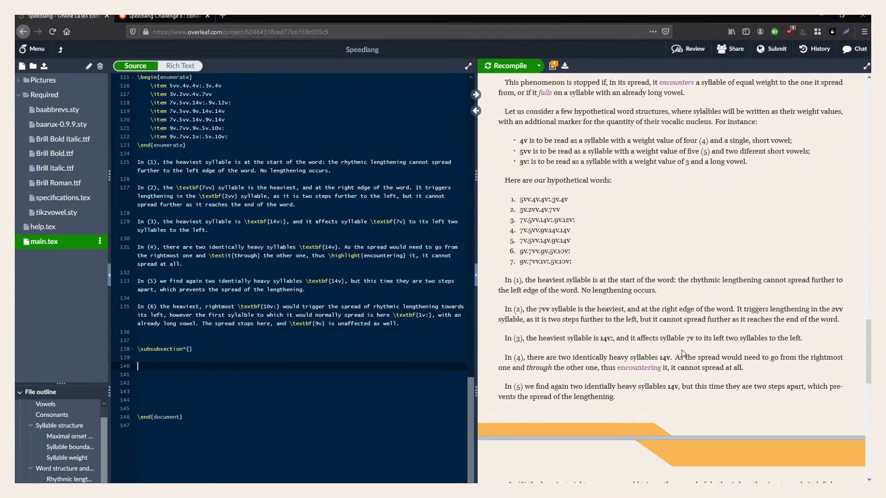
Correct "sylalbles" to "syllables" in the paragraph that introduces the hypothetical word structures.
{"action": "double_click", "coordinate": [707, 112]}
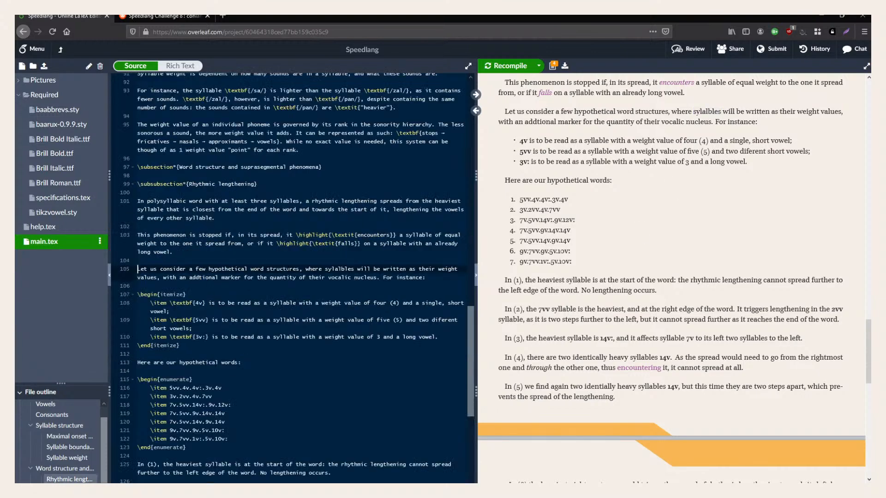
{"action": "left_click", "coordinate": [341, 269]}
{"action": "key", "text": "BackSpace"}
{"action": "key", "text": "BackSpace"}
{"action": "type", "text": "la"}
{"action": "scroll", "coordinate": [296, 278], "scroll_direction": "down", "scroll_amount": 10}
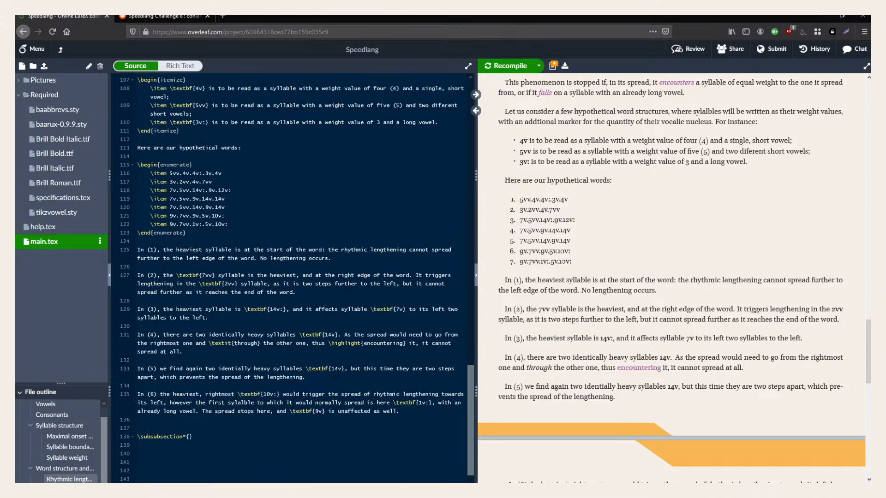
{"action": "left_click", "coordinate": [192, 382]}
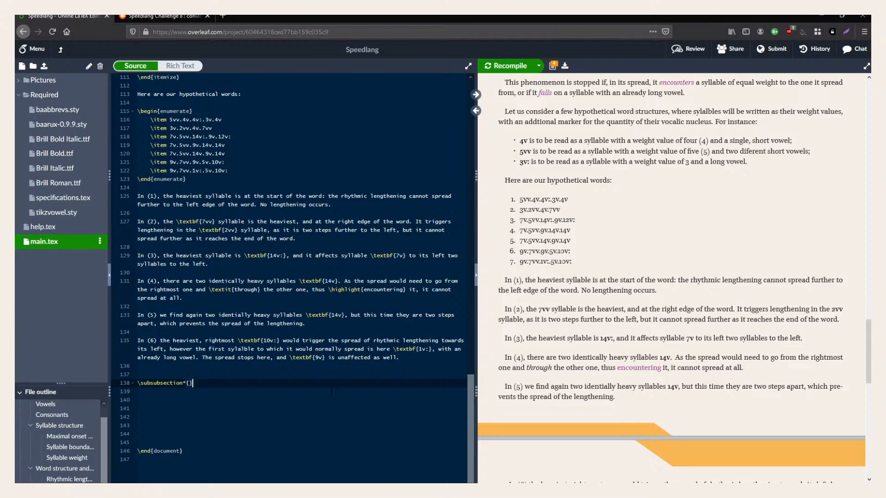
{"action": "scroll", "coordinate": [331, 391], "scroll_direction": "down", "scroll_amount": 2}
{"action": "scroll", "coordinate": [616, 317], "scroll_direction": "down", "scroll_amount": 5}
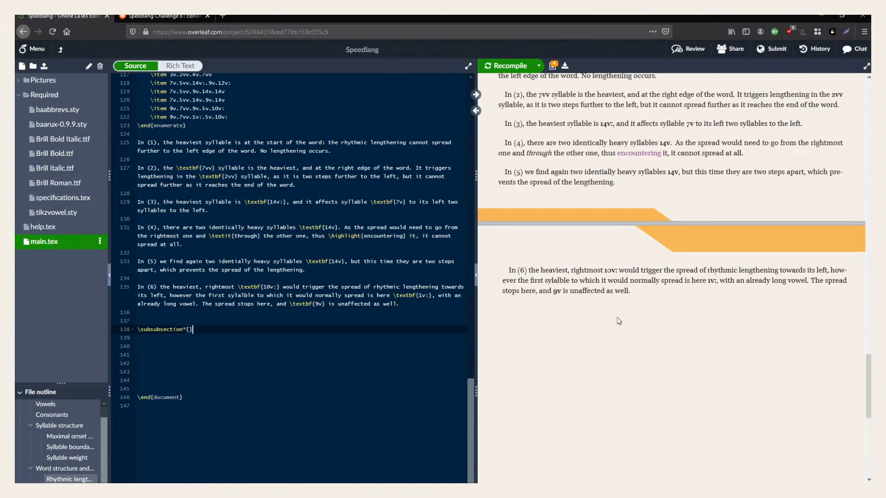
{"action": "left_click", "coordinate": [344, 319]}
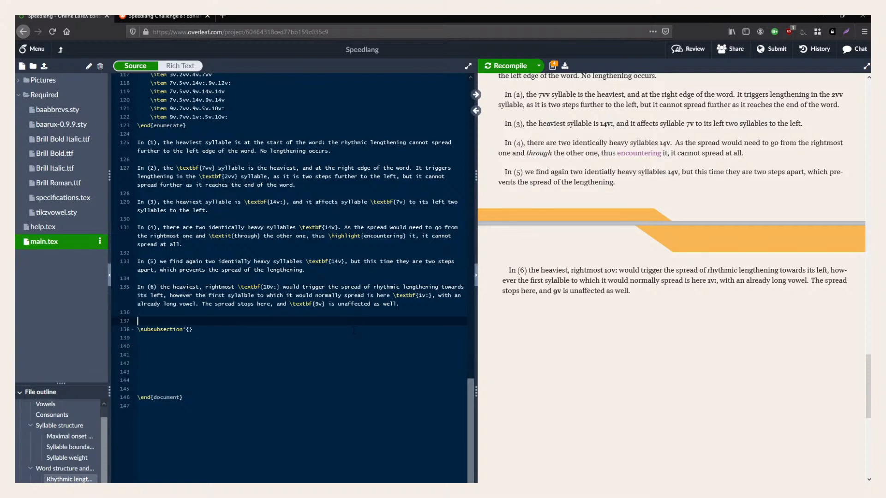
{"action": "left_click", "coordinate": [354, 330]}
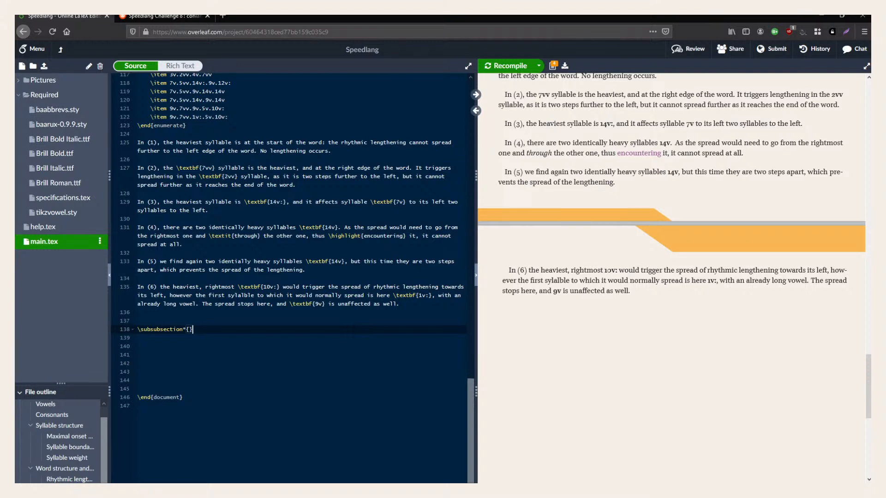
{"action": "key", "text": "Down"}
{"action": "key", "text": "Up"}
{"action": "left_click", "coordinate": [222, 368]}
{"action": "left_click", "coordinate": [240, 327]}
Delete the extra blank line between the "In (6)" paragraph and the empty subsubsection heading.
{"action": "left_click", "coordinate": [215, 315]}
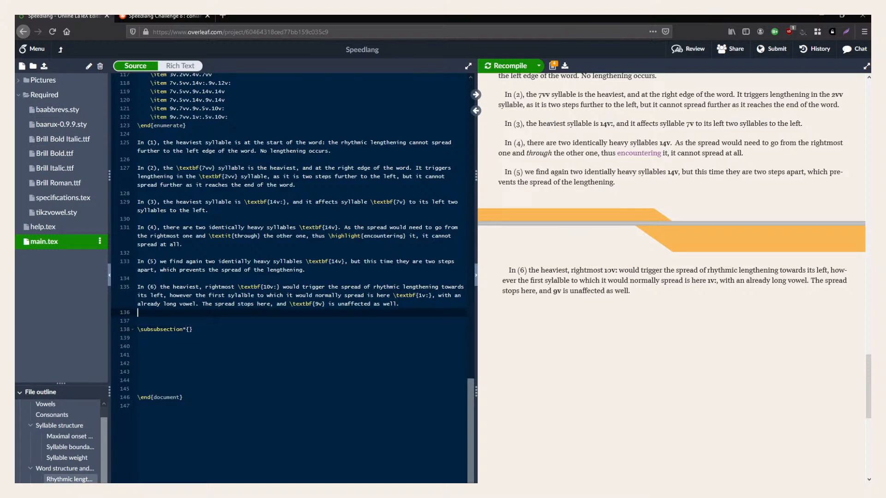
{"action": "key", "text": "BackSpace"}
{"action": "left_click", "coordinate": [226, 322]}
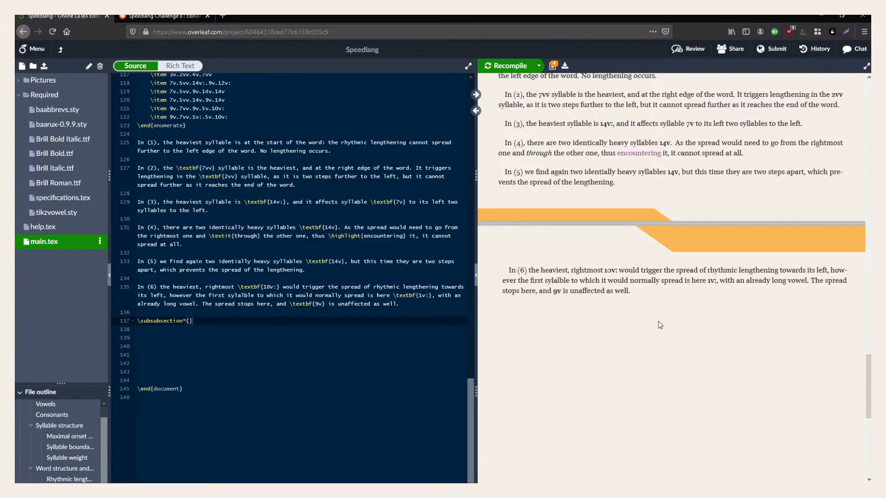
{"action": "scroll", "coordinate": [657, 321], "scroll_direction": "up", "scroll_amount": 2}
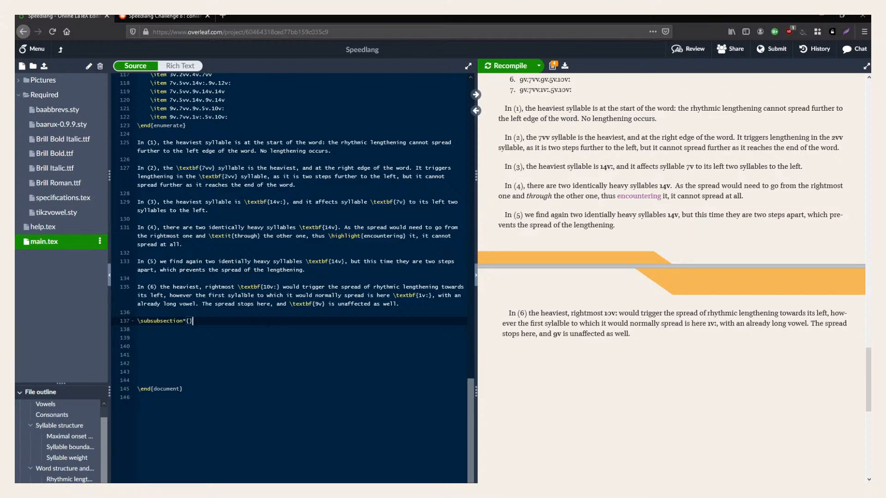
{"action": "scroll", "coordinate": [189, 321], "scroll_direction": "up", "scroll_amount": 3}
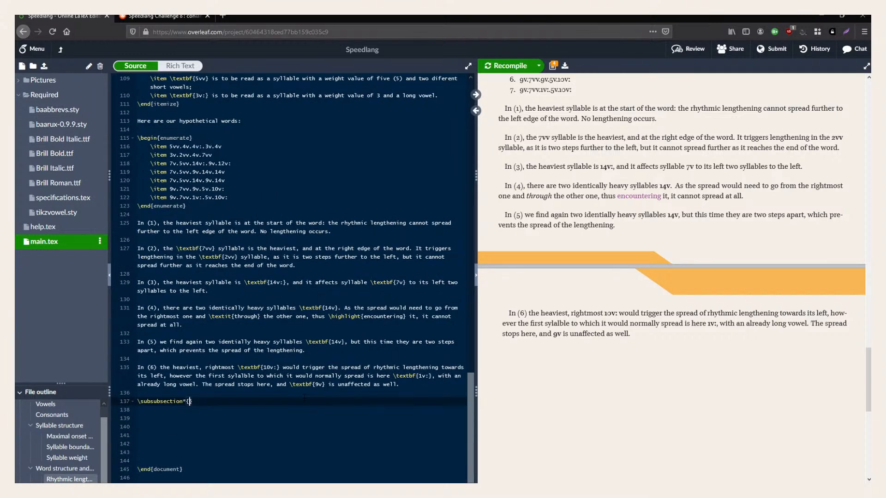
Open specifications.tex to check the main font settings of the fontspec package, and return to main.tex.
{"action": "key", "text": "Right"}
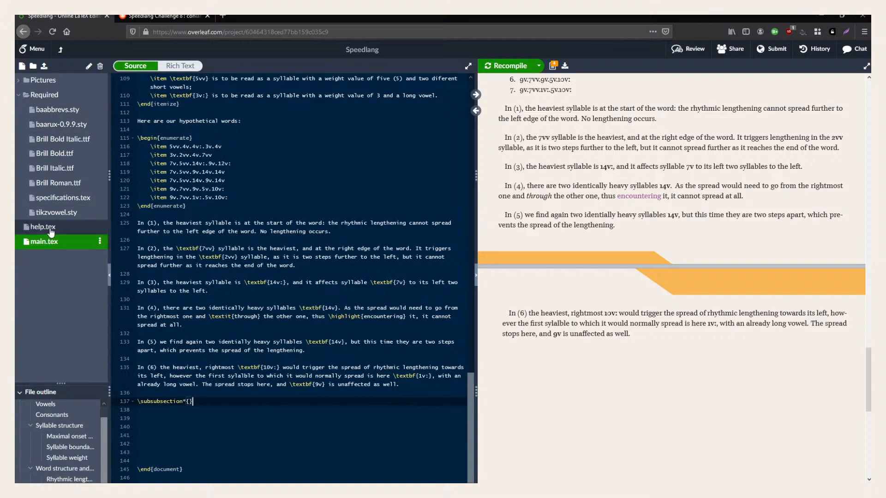
{"action": "left_click", "coordinate": [62, 197]}
{"action": "scroll", "coordinate": [292, 276], "scroll_direction": "up", "scroll_amount": 20}
{"action": "scroll", "coordinate": [293, 277], "scroll_direction": "down", "scroll_amount": 5}
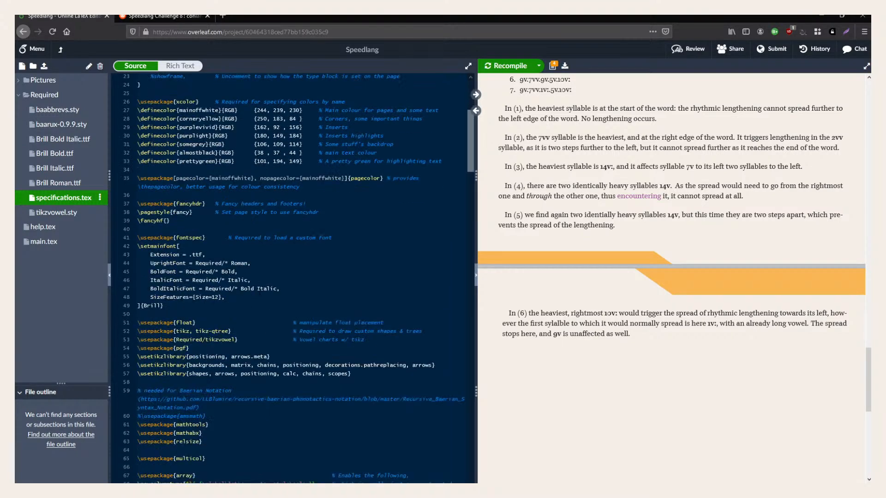
{"action": "left_click_drag", "start_coordinate": [238, 217], "coordinate": [138, 174]}
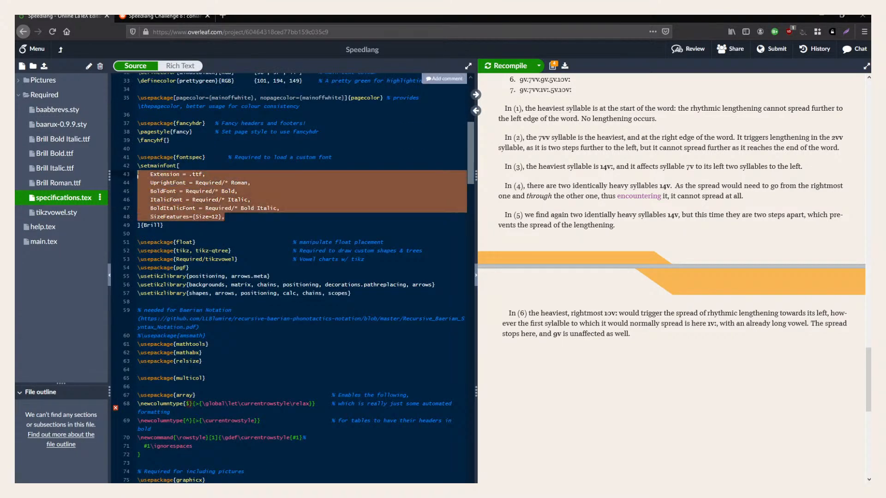
{"action": "left_click", "coordinate": [209, 216]}
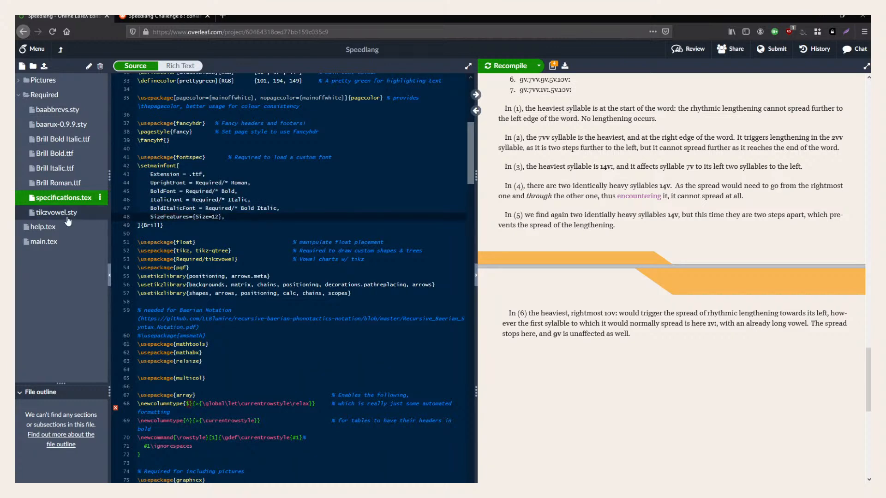
{"action": "left_click", "coordinate": [59, 232]}
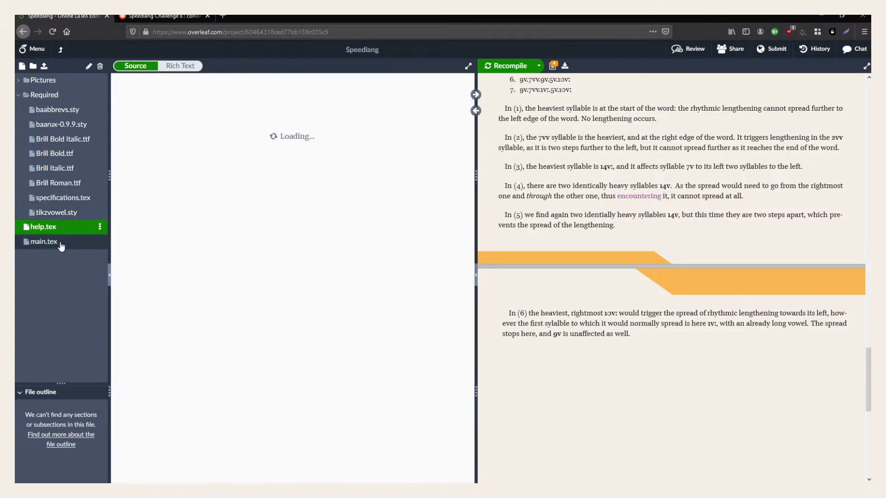
{"action": "left_click", "coordinate": [60, 240]}
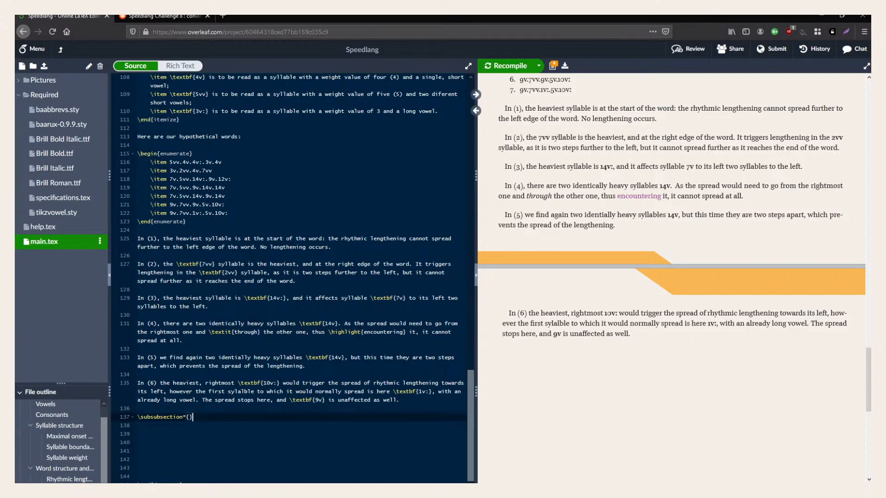
Title the empty subsubsection heading "Vowel harmony" and add two blank lines below it.
{"action": "scroll", "coordinate": [346, 389], "scroll_direction": "down", "scroll_amount": 3}
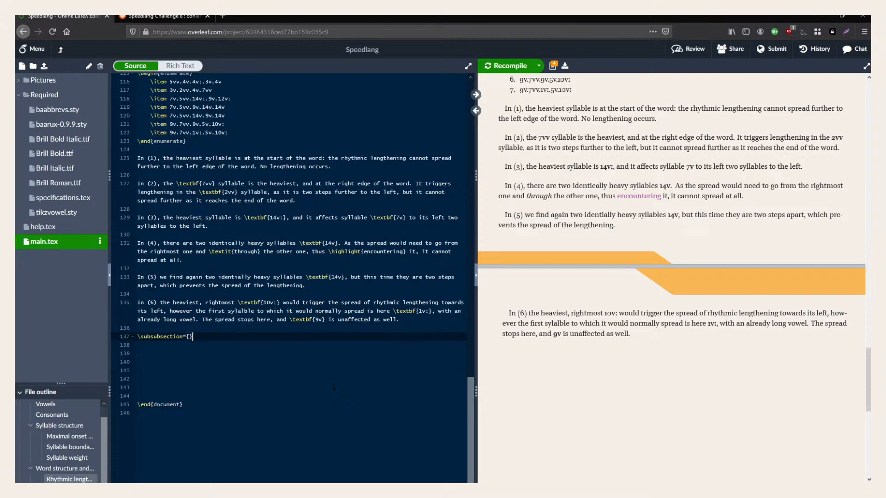
{"action": "scroll", "coordinate": [334, 387], "scroll_direction": "up", "scroll_amount": 3}
{"action": "scroll", "coordinate": [334, 386], "scroll_direction": "up", "scroll_amount": 5}
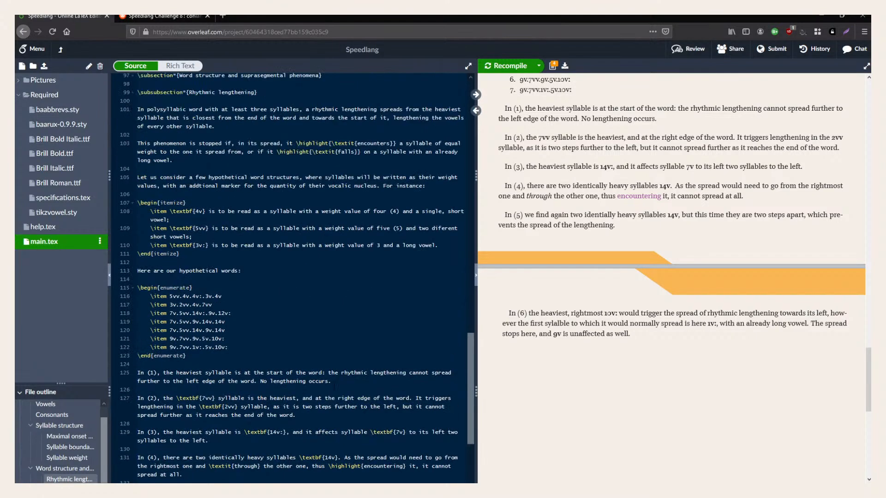
{"action": "scroll", "coordinate": [334, 386], "scroll_direction": "up", "scroll_amount": 3}
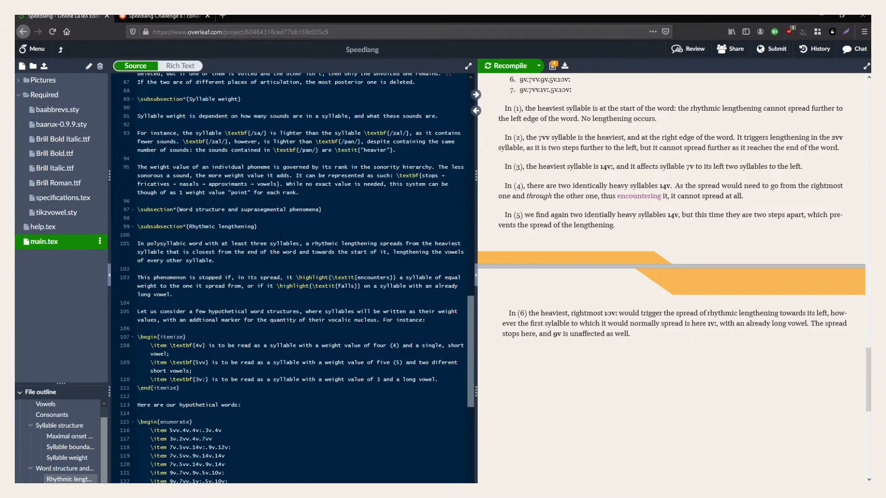
{"action": "scroll", "coordinate": [280, 235], "scroll_direction": "down", "scroll_amount": 9}
{"action": "scroll", "coordinate": [297, 276], "scroll_direction": "up", "scroll_amount": 8}
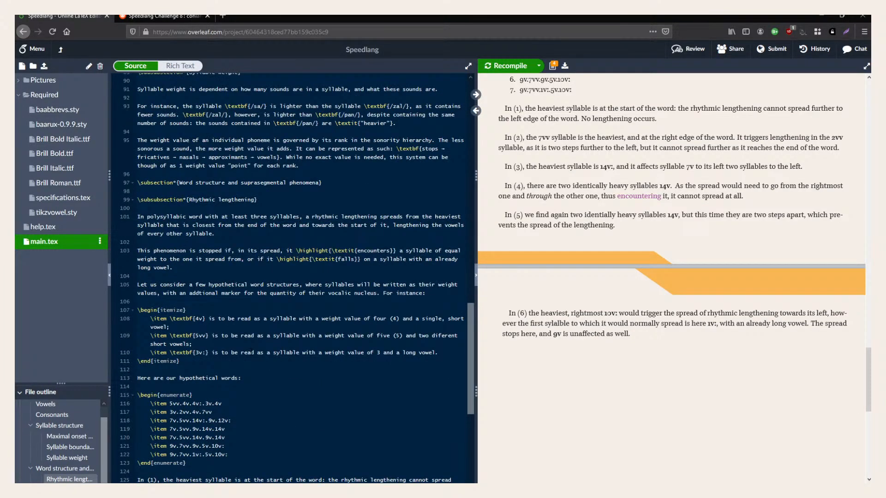
{"action": "scroll", "coordinate": [230, 351], "scroll_direction": "down", "scroll_amount": 8}
{"action": "type", "text": "Vowel harmony"}
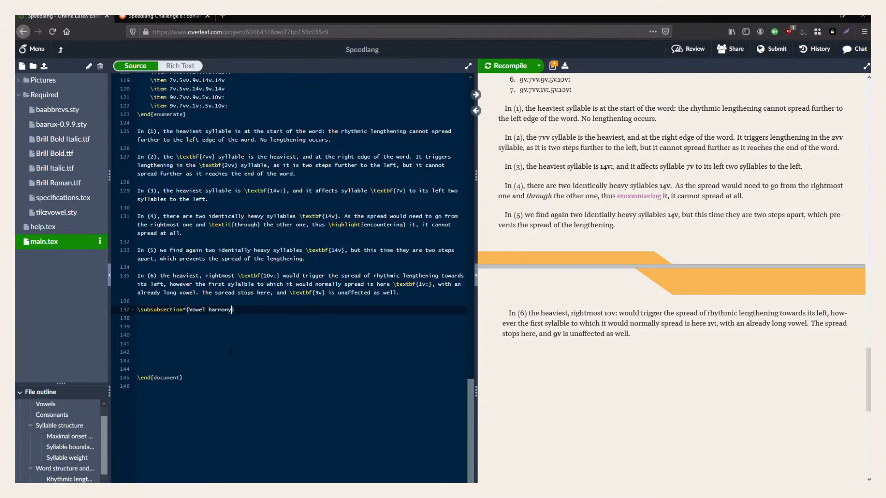
{"action": "key", "text": "Return"}
{"action": "key", "text": "Return"}
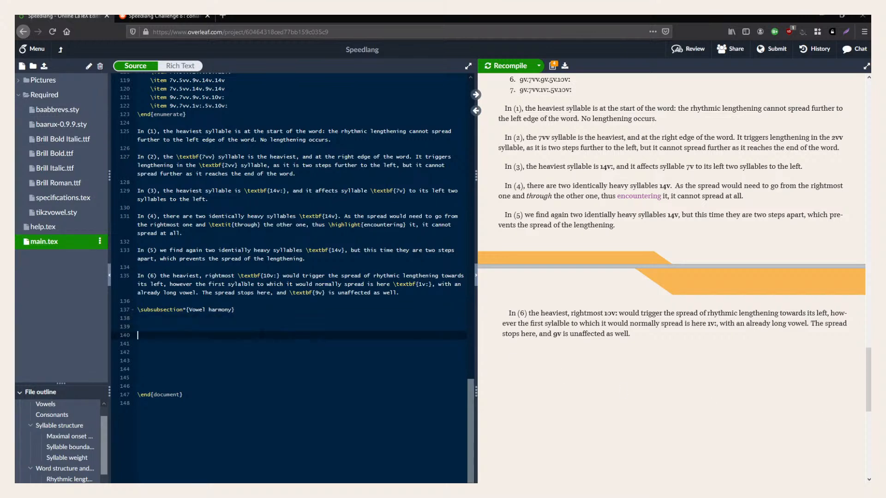
Correct "sylalble" to "syllable" in the "In (6)" paragraph and return the cursor to the empty line under the Vowel harmony heading.
{"action": "scroll", "coordinate": [296, 277], "scroll_direction": "up", "scroll_amount": 4}
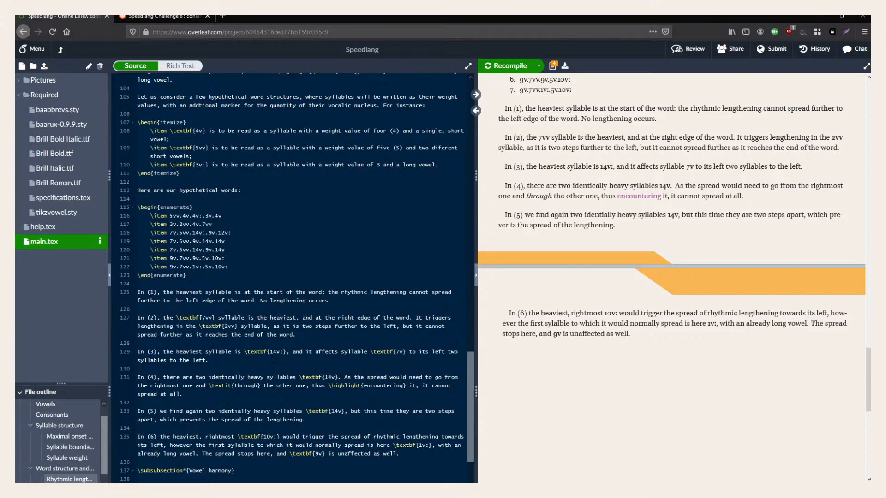
{"action": "scroll", "coordinate": [273, 360], "scroll_direction": "down", "scroll_amount": 3}
{"action": "left_click", "coordinate": [195, 379]}
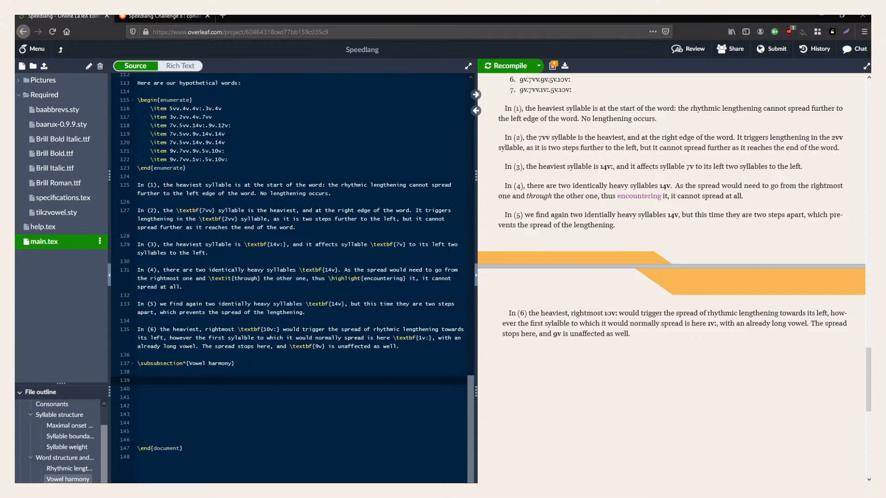
{"action": "left_click", "coordinate": [240, 339]}
{"action": "key", "text": "BackSpace"}
{"action": "key", "text": "Right"}
{"action": "type", "text": "a"}
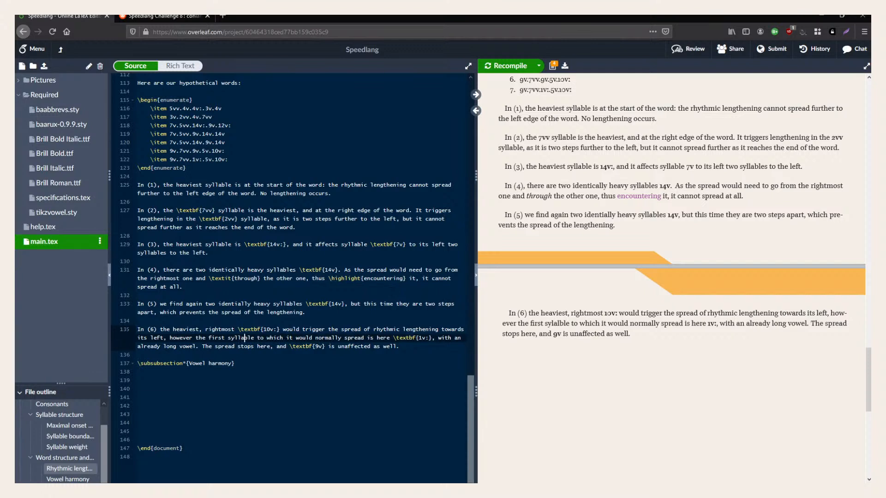
{"action": "left_click", "coordinate": [138, 397]}
{"action": "left_click", "coordinate": [139, 380]}
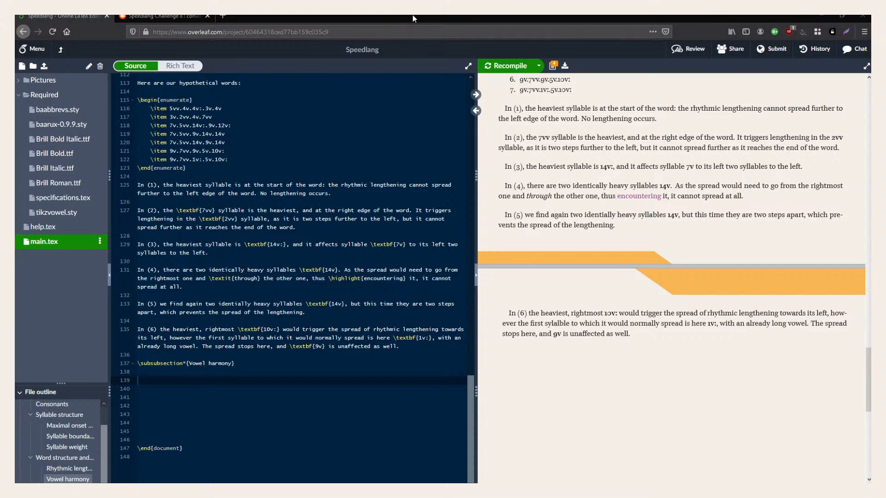
Open the Ineseño Chumash grammar PDF in a new browser tab and go to its table of contents.
{"action": "left_click_drag", "start_coordinate": [869, 203], "coordinate": [352, 20]}
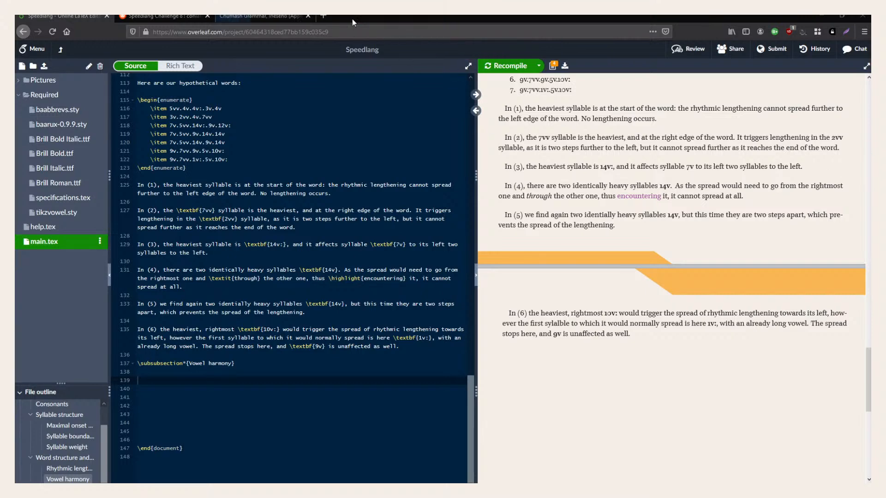
{"action": "left_click", "coordinate": [262, 17]}
{"action": "scroll", "coordinate": [461, 299], "scroll_direction": "down", "scroll_amount": 3}
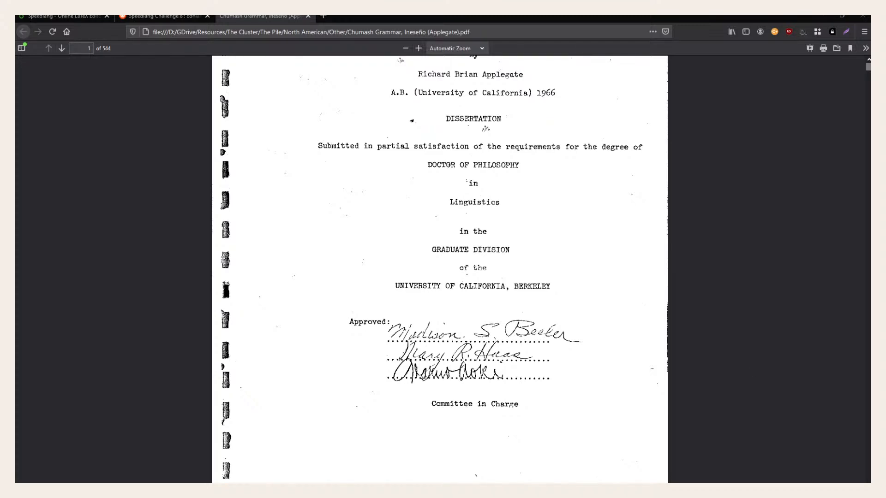
{"action": "scroll", "coordinate": [556, 328], "scroll_direction": "up", "scroll_amount": 1}
{"action": "scroll", "coordinate": [528, 358], "scroll_direction": "down", "scroll_amount": 3}
{"action": "scroll", "coordinate": [526, 351], "scroll_direction": "down", "scroll_amount": 15}
{"action": "scroll", "coordinate": [529, 296], "scroll_direction": "up", "scroll_amount": 3}
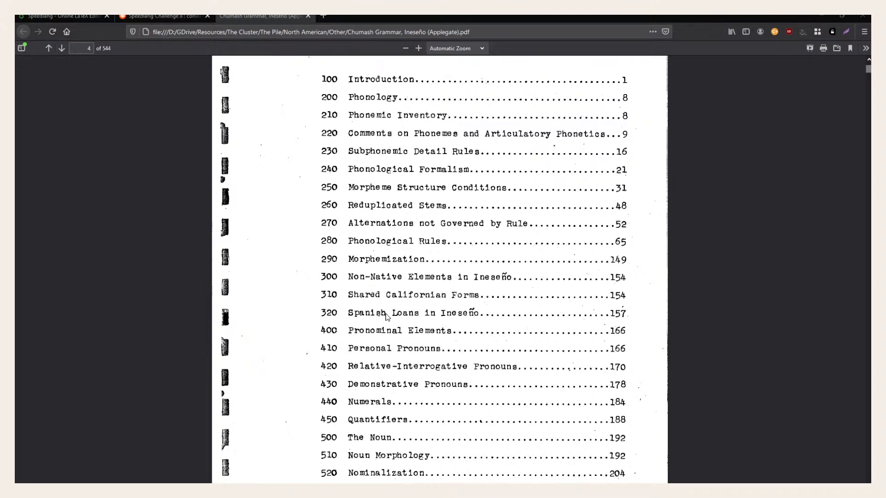
Examine the grammar's table of contents for its phonology sections, from the phonemic inventory to the phonological rules.
{"action": "scroll", "coordinate": [387, 316], "scroll_direction": "up", "scroll_amount": 2}
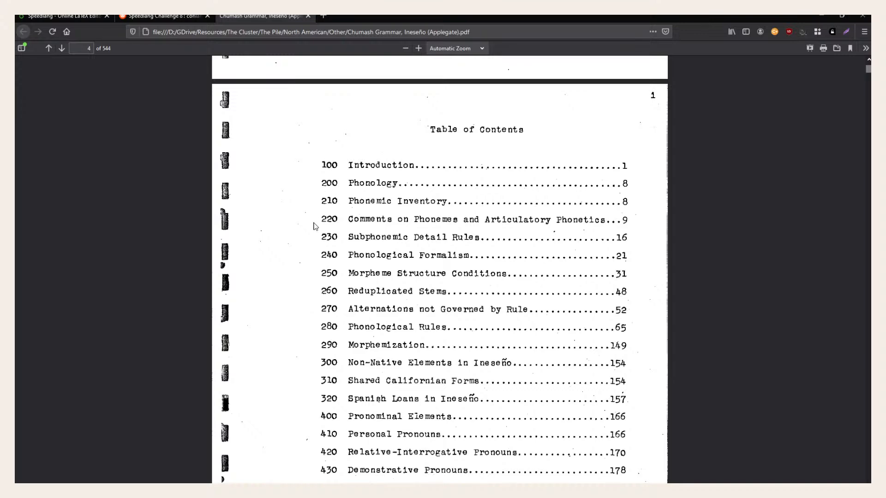
{"action": "scroll", "coordinate": [503, 237], "scroll_direction": "up", "scroll_amount": 1}
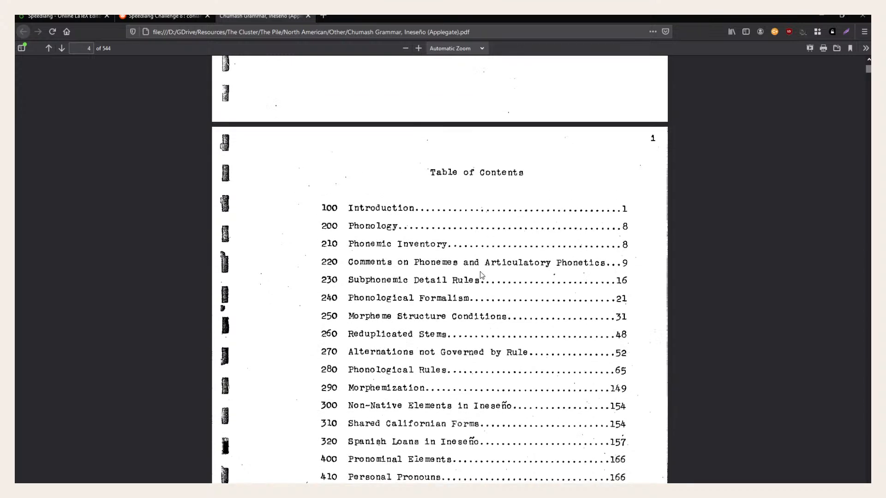
{"action": "scroll", "coordinate": [518, 295], "scroll_direction": "down", "scroll_amount": 5}
{"action": "scroll", "coordinate": [516, 302], "scroll_direction": "up", "scroll_amount": 4}
{"action": "scroll", "coordinate": [512, 319], "scroll_direction": "down", "scroll_amount": 5}
{"action": "scroll", "coordinate": [511, 325], "scroll_direction": "down", "scroll_amount": 10}
{"action": "scroll", "coordinate": [507, 320], "scroll_direction": "up", "scroll_amount": 20}
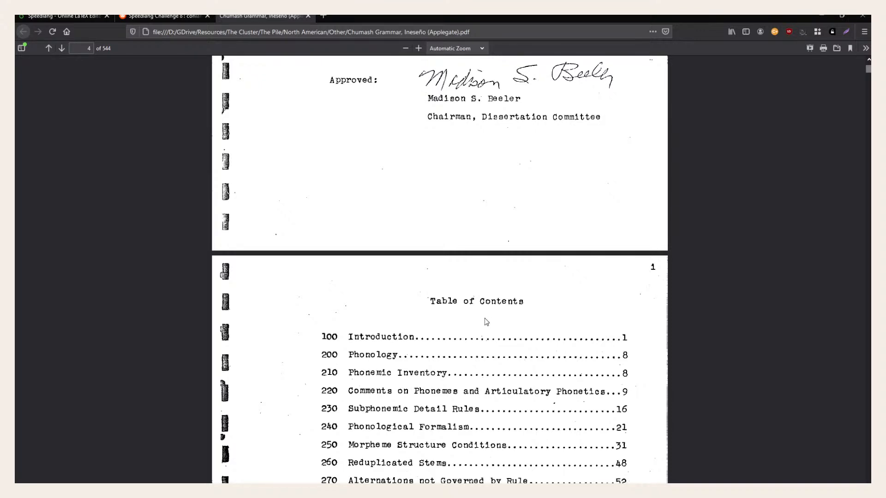
{"action": "scroll", "coordinate": [486, 321], "scroll_direction": "up", "scroll_amount": 3}
{"action": "scroll", "coordinate": [486, 321], "scroll_direction": "down", "scroll_amount": 6}
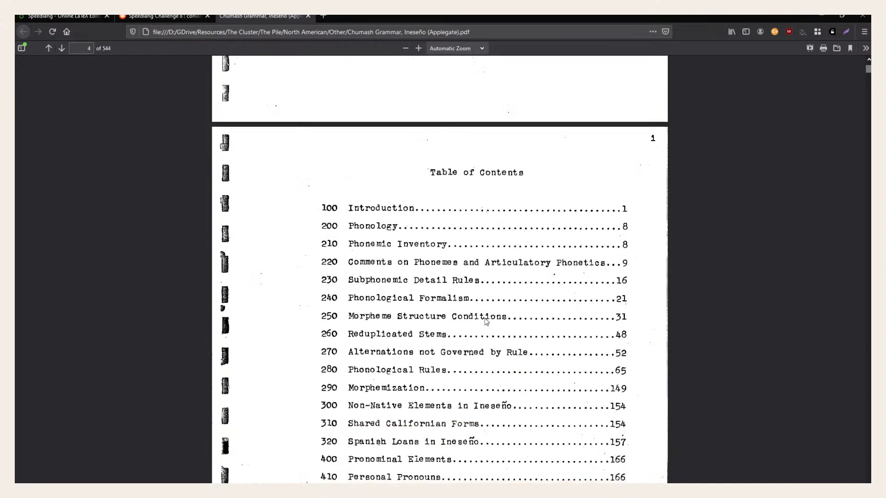
{"action": "scroll", "coordinate": [436, 255], "scroll_direction": "down", "scroll_amount": 2}
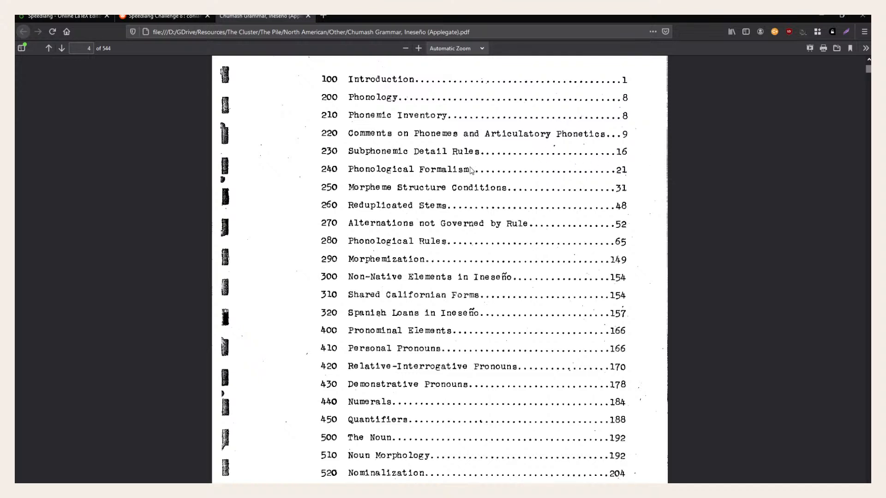
Reread the open pronoun class and glide requirements in the Speedlang Challenge 8 post, and return to the Overleaf document.
{"action": "left_click", "coordinate": [69, 17]}
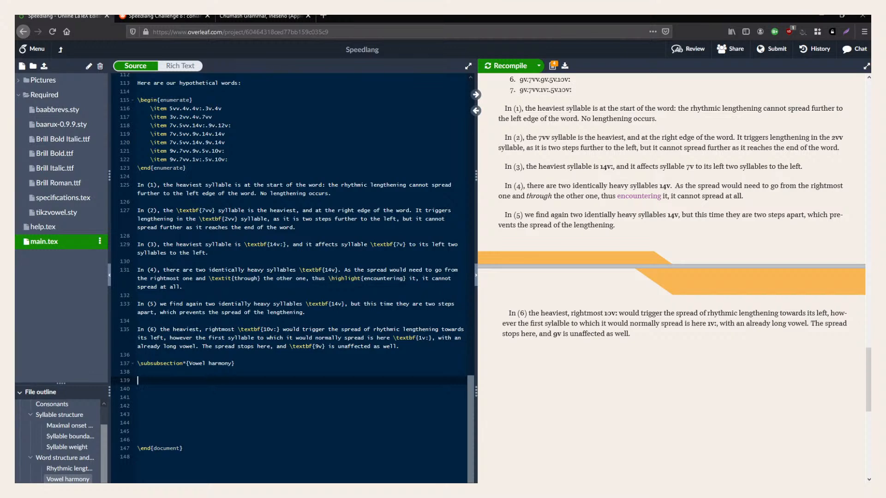
{"action": "key", "text": "ctrl+Tab"}
{"action": "scroll", "coordinate": [320, 384], "scroll_direction": "up", "scroll_amount": 5}
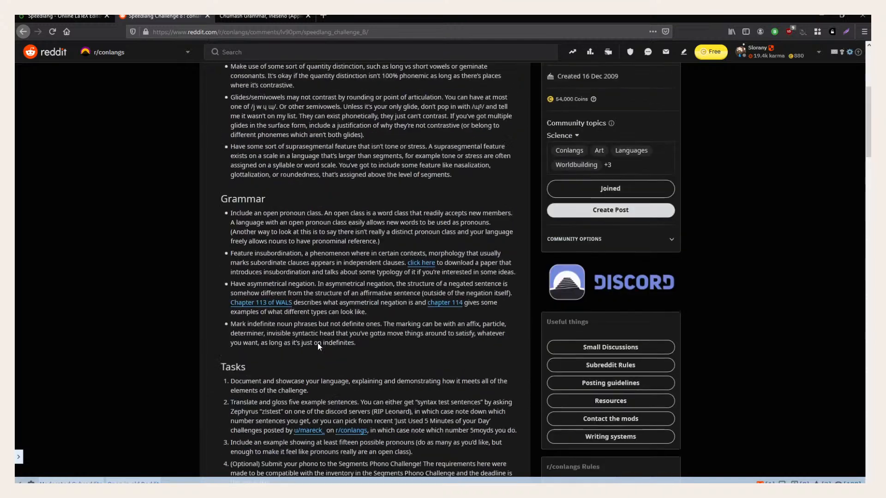
{"action": "scroll", "coordinate": [281, 251], "scroll_direction": "up", "scroll_amount": 1}
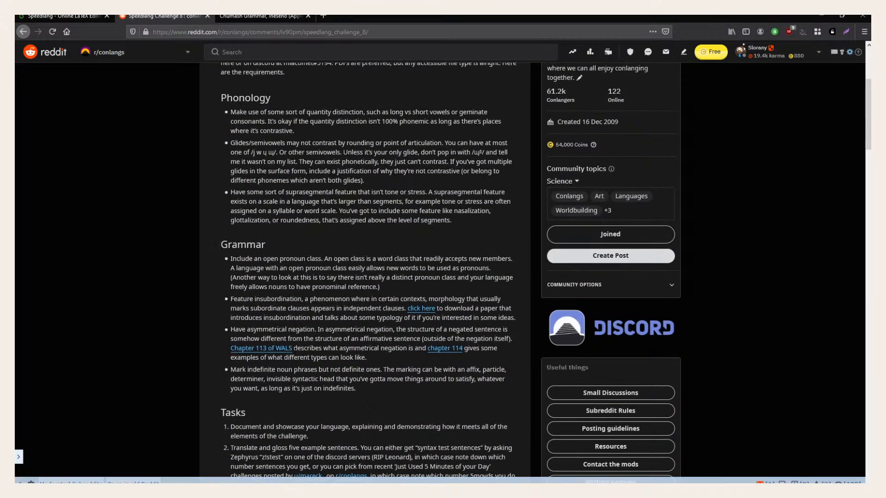
{"action": "left_click_drag", "start_coordinate": [231, 259], "coordinate": [331, 269]}
{"action": "left_click", "coordinate": [330, 269]}
{"action": "scroll", "coordinate": [394, 294], "scroll_direction": "up", "scroll_amount": 2}
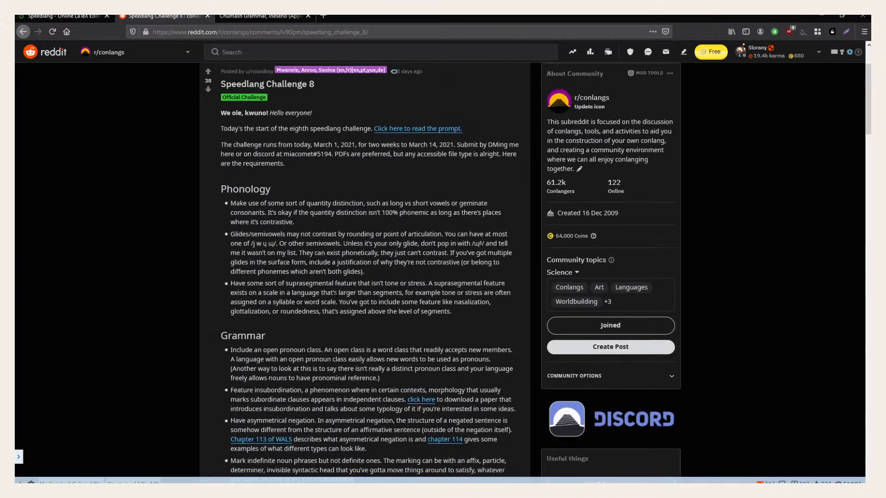
{"action": "left_click_drag", "start_coordinate": [251, 234], "coordinate": [318, 244]}
{"action": "left_click", "coordinate": [352, 237]}
{"action": "left_click_drag", "start_coordinate": [299, 254], "coordinate": [369, 262]}
{"action": "left_click", "coordinate": [388, 262]}
{"action": "key", "text": "ctrl+shift+Tab"}
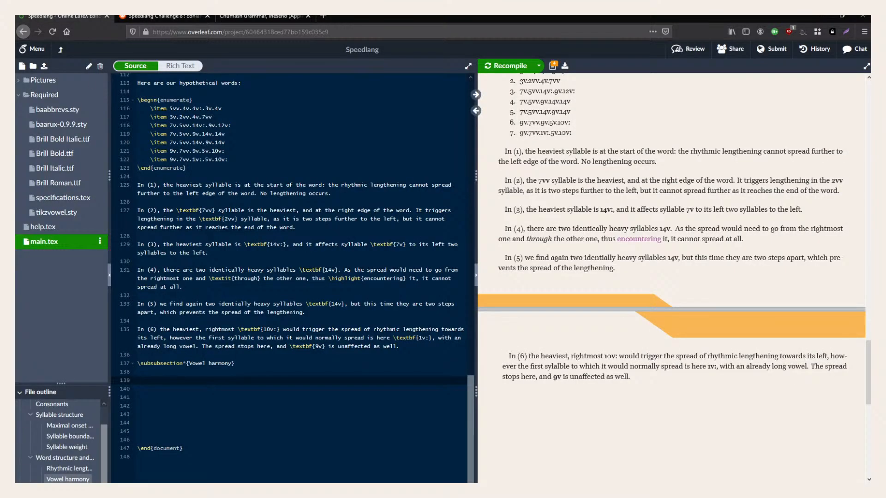
{"action": "key", "text": "Left"}
{"action": "key", "text": "Left"}
{"action": "key", "text": "Left"}
{"action": "key", "text": "Left"}
{"action": "key", "text": "ctrl+Left"}
{"action": "key", "text": "Left"}
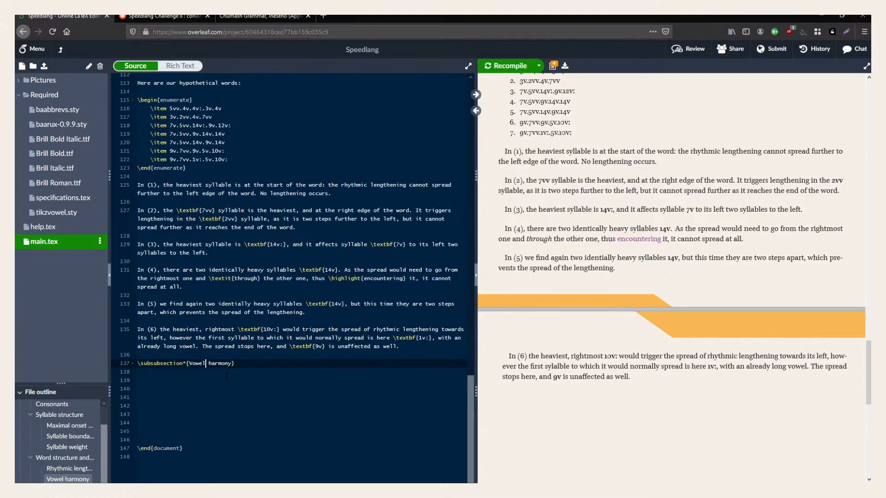
{"action": "key", "text": "Down"}
{"action": "key", "text": "Down"}
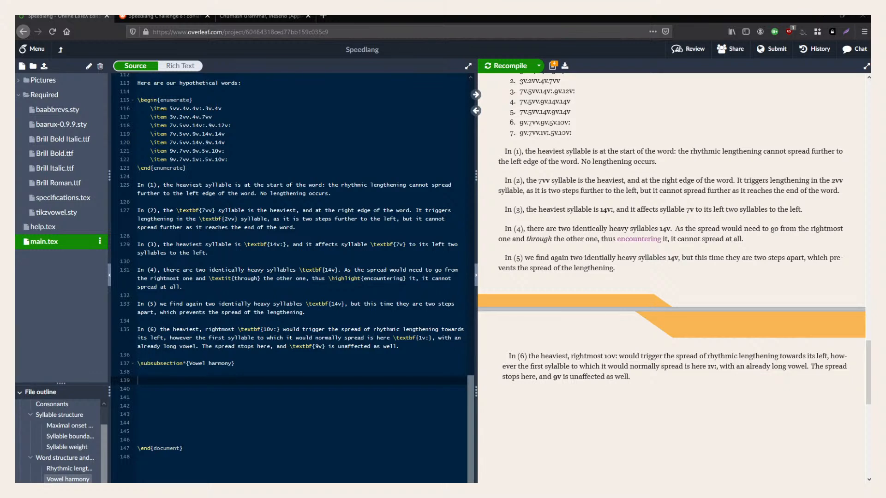
Search the Speedlang Challenge 8 post for "round" and read the suprasegmental requirement that mentions roundedness.
{"action": "key", "text": "ctrl+Tab"}
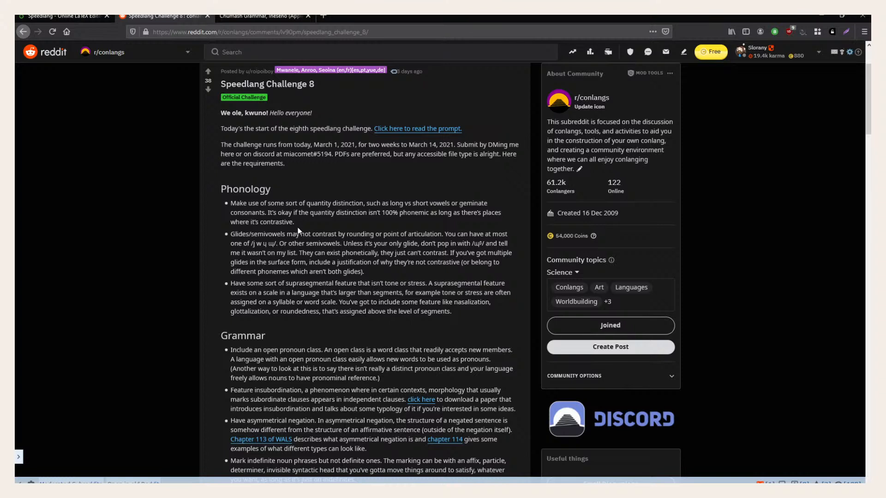
{"action": "key", "text": "ctrl+f"}
{"action": "type", "text": "round"}
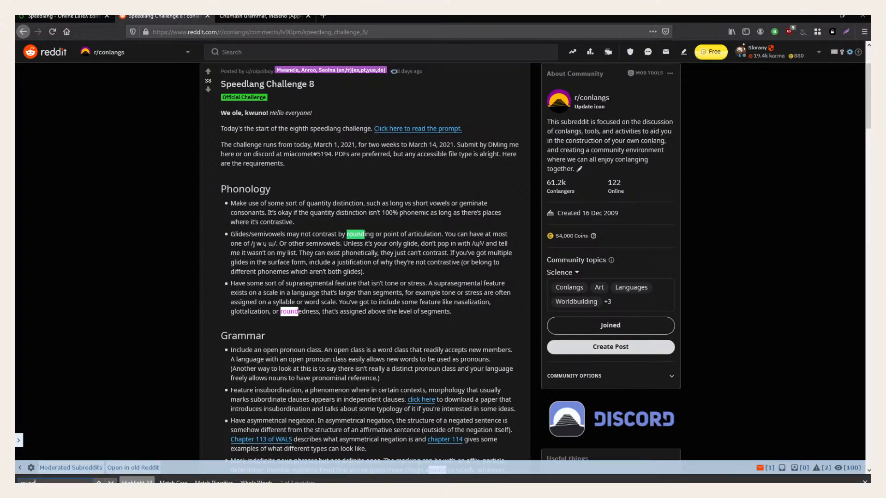
{"action": "left_click", "coordinate": [314, 321]}
{"action": "double_click", "coordinate": [316, 316]}
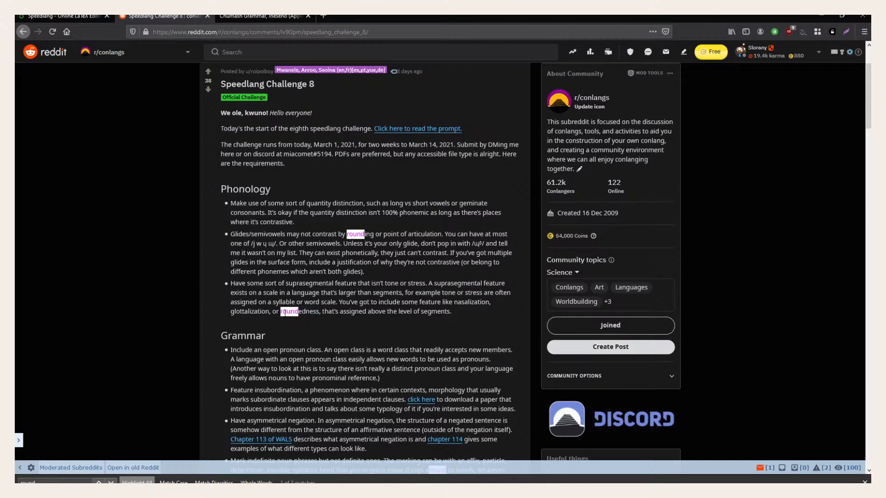
{"action": "left_click", "coordinate": [317, 314]}
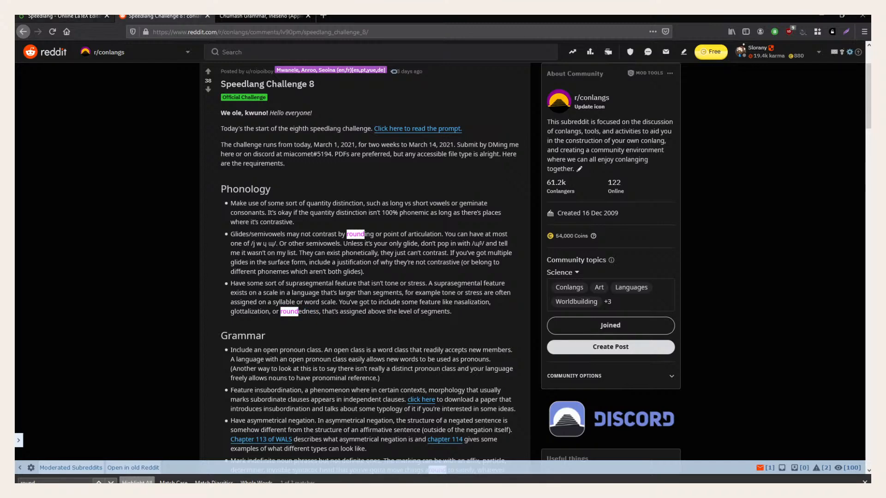
Return to the Overleaf document and examine the phonemic vowel chart in the compiled preview.
{"action": "left_click", "coordinate": [69, 16]}
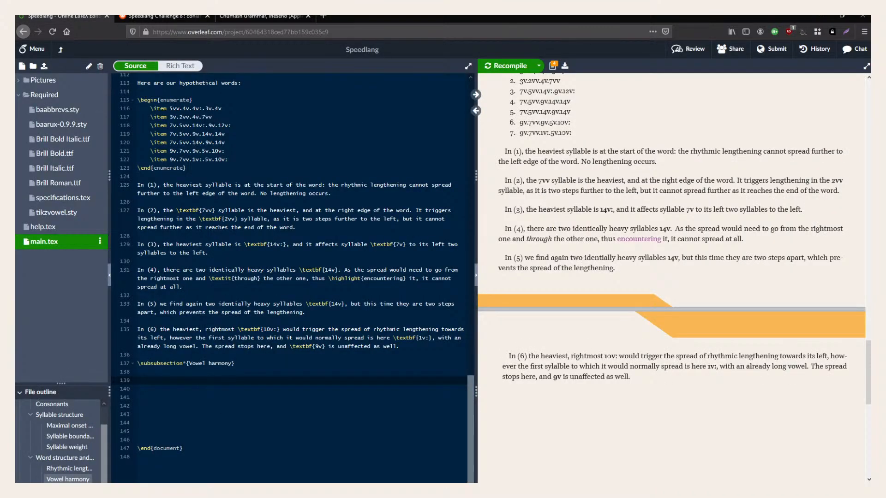
{"action": "left_click", "coordinate": [183, 384]}
{"action": "scroll", "coordinate": [682, 297], "scroll_direction": "up", "scroll_amount": 15}
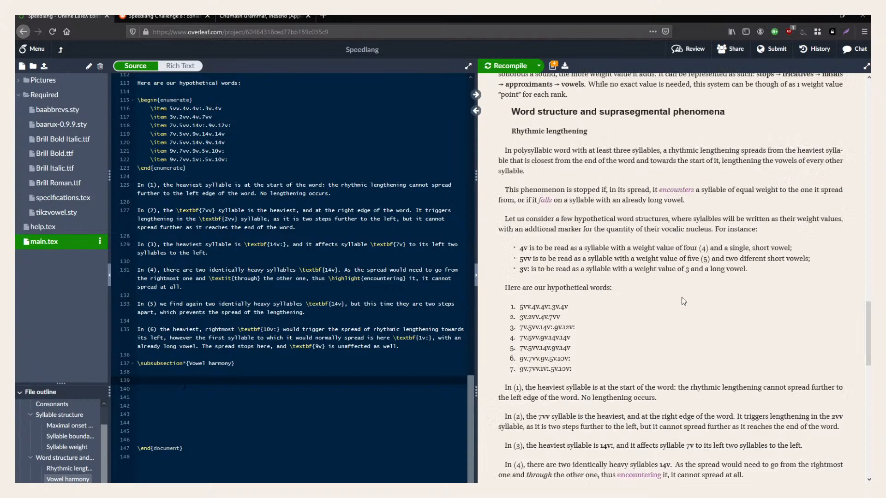
{"action": "scroll", "coordinate": [655, 378], "scroll_direction": "up", "scroll_amount": 6}
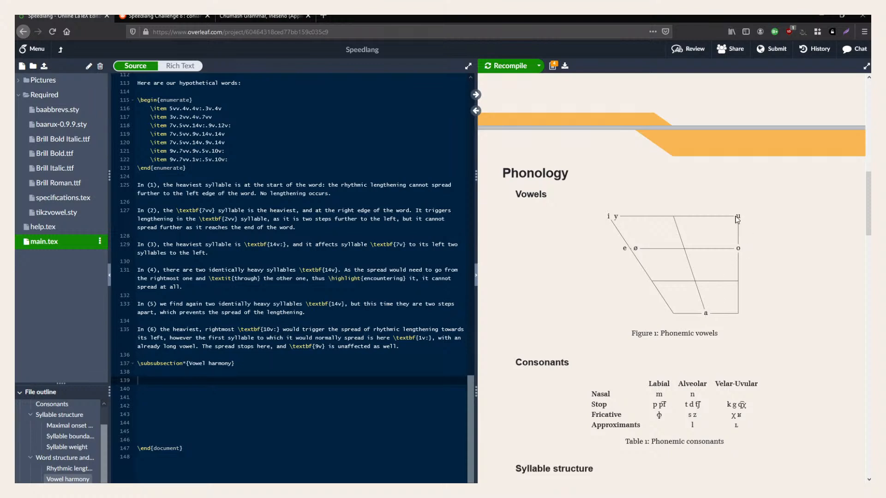
{"action": "left_click_drag", "start_coordinate": [738, 215], "coordinate": [740, 236]}
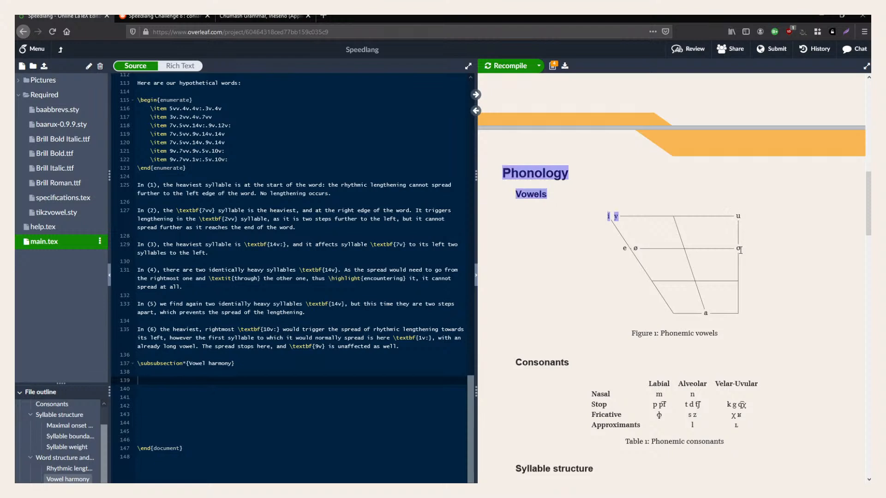
{"action": "left_click", "coordinate": [741, 249]}
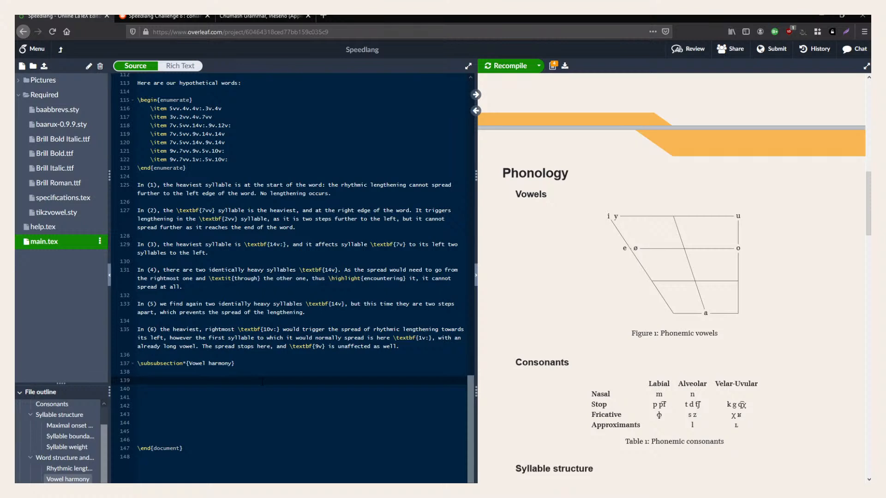
Draft the example word "kelo" under the Vowel harmony heading, with its pattern CVᵘCVʳ on the line below.
{"action": "type", "text": "kero"}
{"action": "key", "text": "BackSpace"}
{"action": "key", "text": "BackSpace"}
{"action": "type", "text": "l"}
{"action": "left_click", "coordinate": [261, 389]}
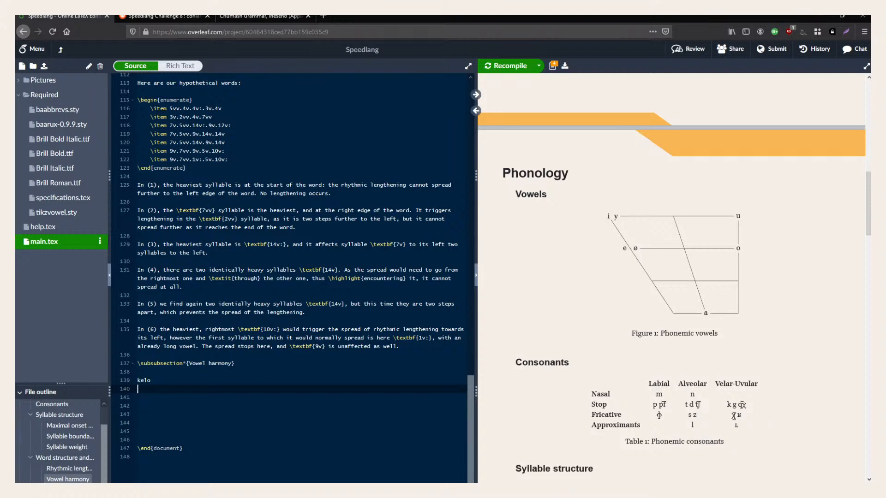
{"action": "scroll", "coordinate": [634, 161], "scroll_direction": "down", "scroll_amount": 1}
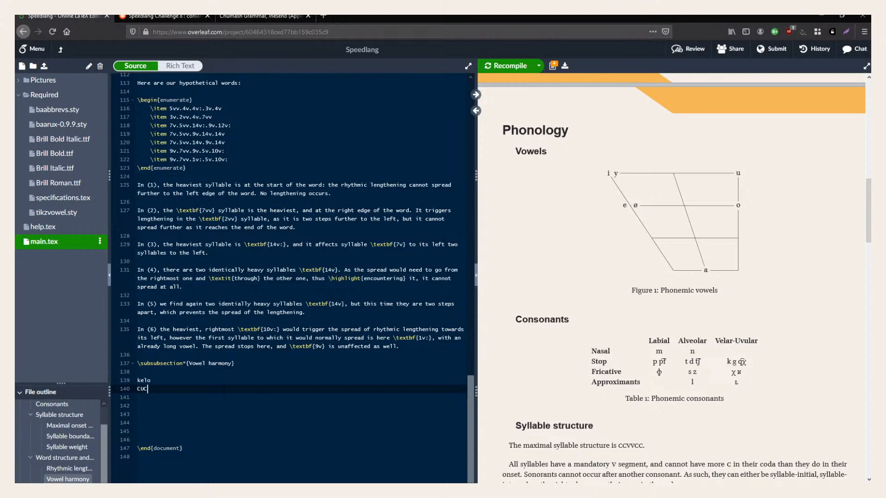
{"action": "key", "text": "Return"}
{"action": "key", "text": "Up"}
{"action": "key", "text": "Down"}
{"action": "key", "text": "Up"}
{"action": "type", "text": "ʳ"}
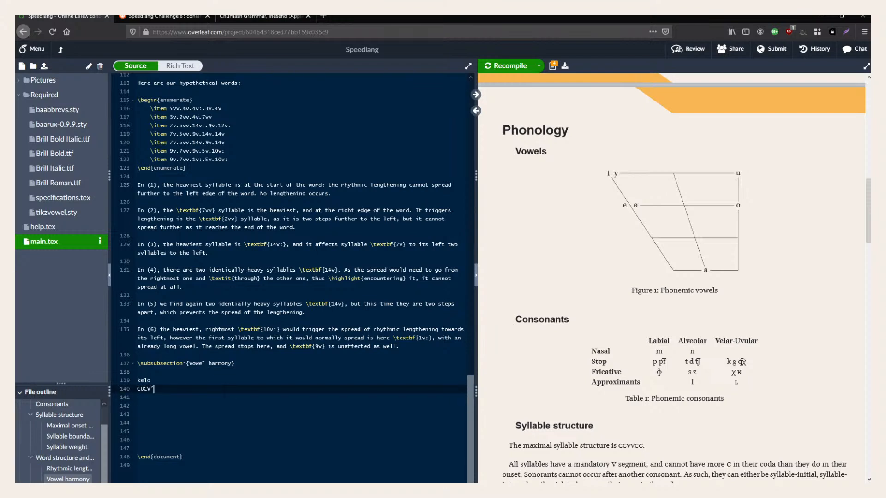
{"action": "key", "text": "Left"}
{"action": "key", "text": "Left"}
{"action": "key", "text": "Left"}
{"action": "key", "text": "BackSpace"}
{"action": "type", "text": "Vᵘ"}
{"action": "key", "text": "Down"}
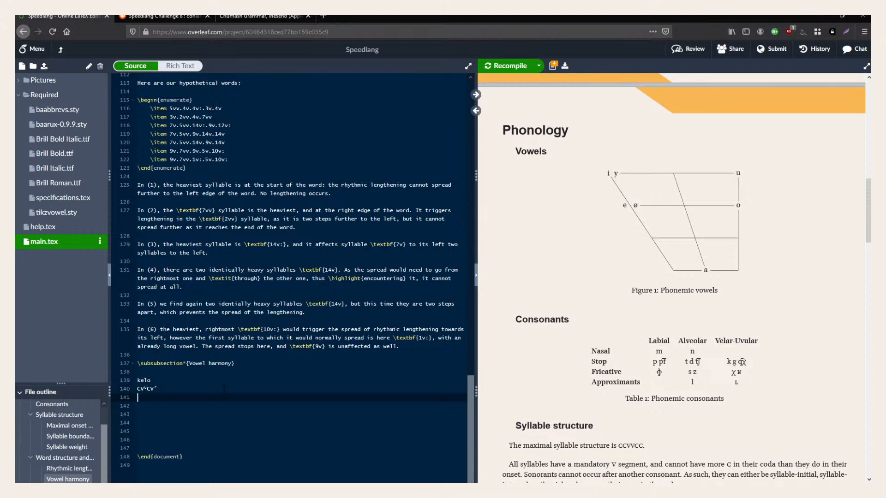
Draft a second example, "kølo", after a blank line, with its pattern CVʳCVʳ beneath it.
{"action": "key", "text": "Down"}
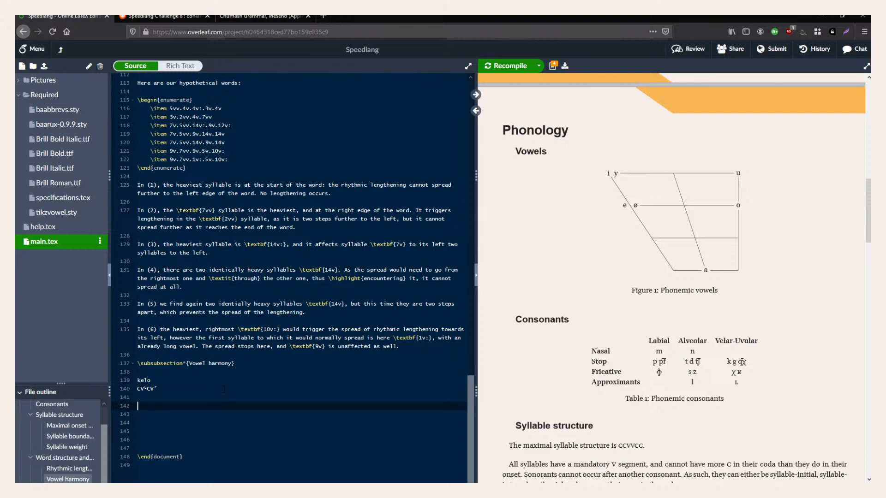
{"action": "type", "text": "kəlo"}
{"action": "key", "text": "Return"}
{"action": "type", "text": "C"}
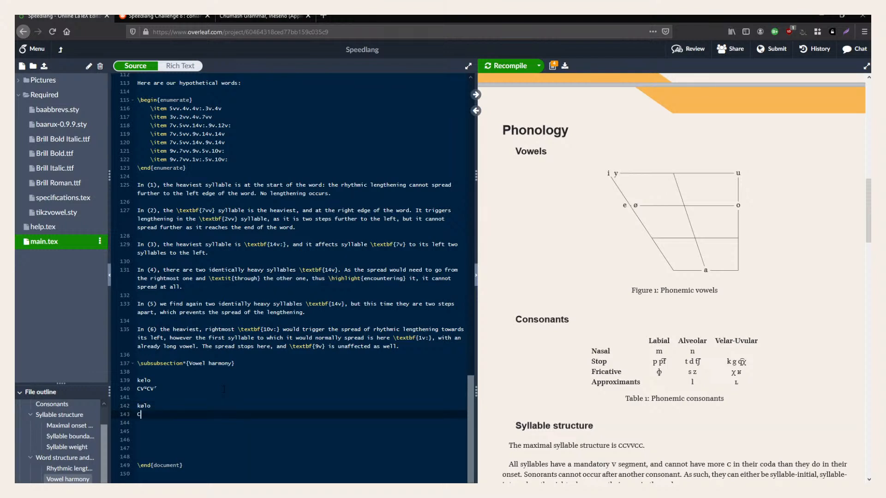
{"action": "type", "text": "VʳCVʳ"}
{"action": "left_click_drag", "start_coordinate": [147, 389], "coordinate": [138, 389]}
{"action": "left_click", "coordinate": [157, 414]}
{"action": "key", "text": "Up"}
{"action": "key", "text": "Tab"}
{"action": "key", "text": "Tab"}
{"action": "key", "text": "Down"}
{"action": "key", "text": "Tab"}
{"action": "key", "text": "Tab"}
{"action": "key", "text": "Up"}
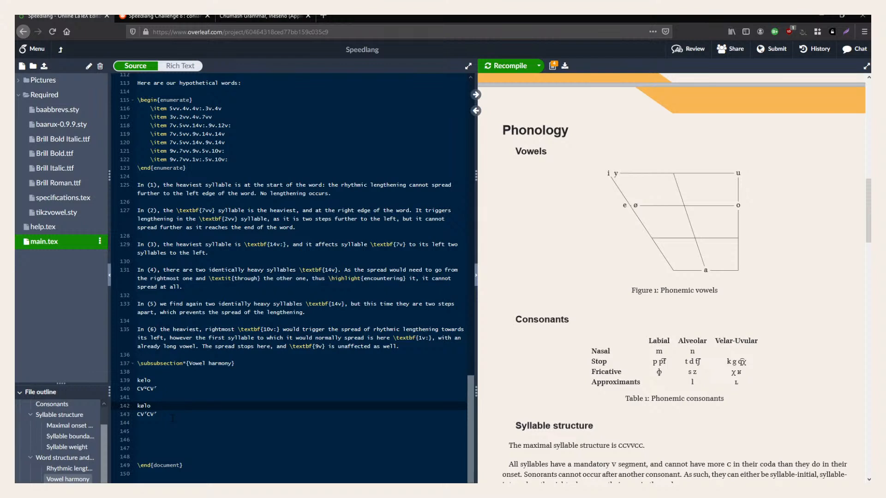
Delete both draft example words and their syllable patterns from the vowel harmony section.
{"action": "left_click_drag", "start_coordinate": [173, 418], "coordinate": [117, 380]}
{"action": "key", "text": "BackSpace"}
{"action": "key", "text": "BackSpace"}
Retitle the Vowel harmony subsubsection "Pronominal vowel harmony" and go to the blank line for its text.
{"action": "key", "text": "Left"}
{"action": "key", "text": "ctrl+Left"}
{"action": "key", "text": "ctrl+Left"}
{"action": "key", "text": "ctrl+Left"}
{"action": "key", "text": "ctrl+Left"}
{"action": "key", "text": "Delete"}
{"action": "type", "text": "Pronominal v"}
{"action": "key", "text": "Down"}
{"action": "key", "text": "Down"}
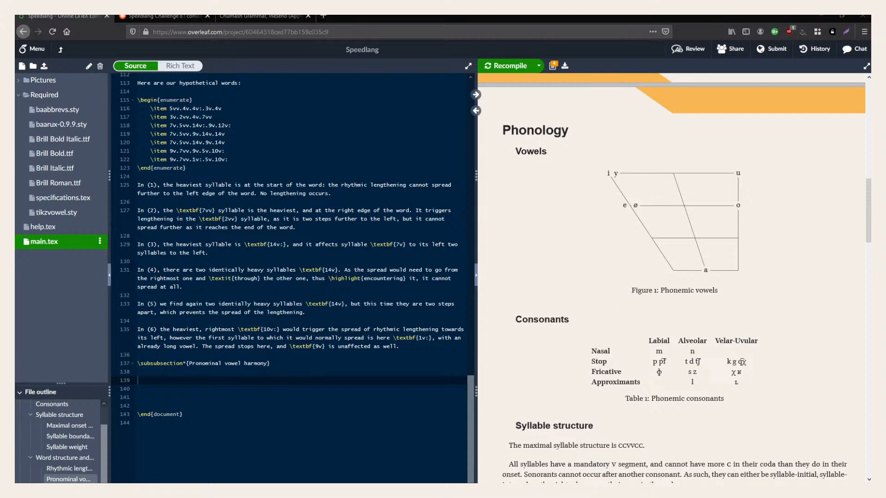
{"action": "double_click", "coordinate": [267, 363]}
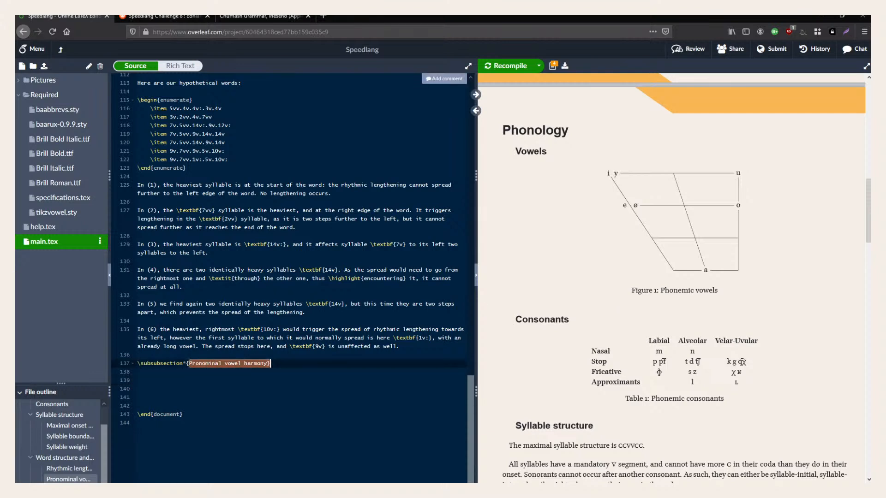
{"action": "key", "text": "Down"}
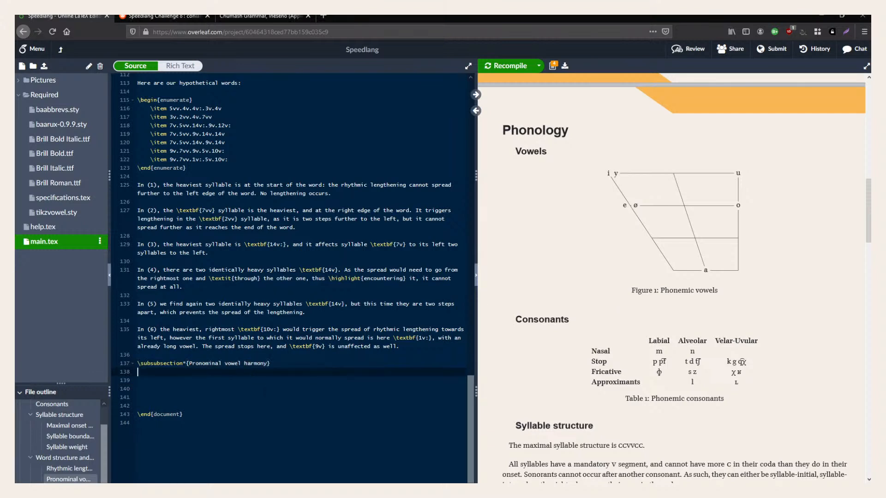
{"action": "left_click", "coordinate": [261, 381]}
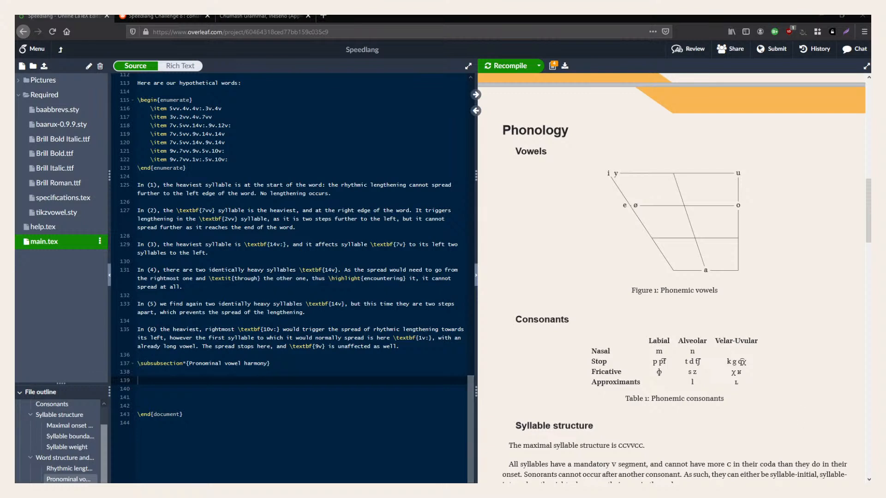
Delete the vowel harmony subsubsection heading and the surplus blank lines before the end of the document.
{"action": "left_click_drag", "start_coordinate": [123, 380], "coordinate": [122, 367]}
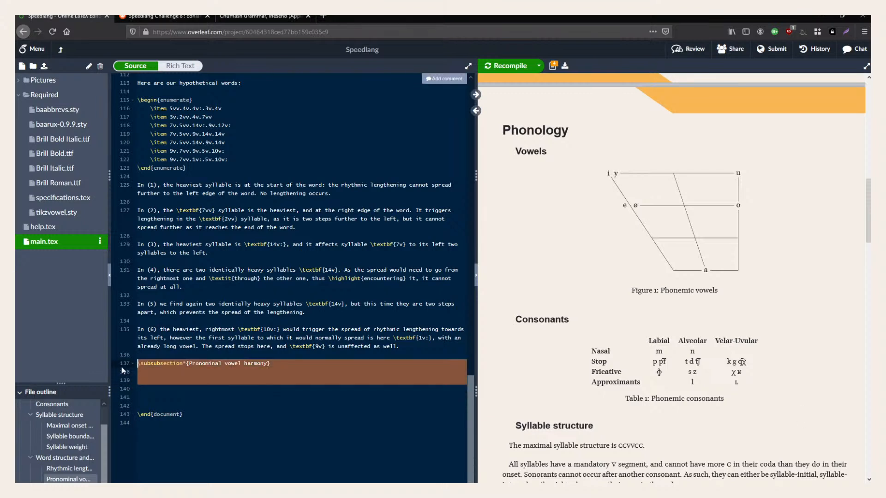
{"action": "key", "text": "BackSpace"}
{"action": "key", "text": "BackSpace"}
{"action": "key", "text": "Delete"}
{"action": "key", "text": "Return"}
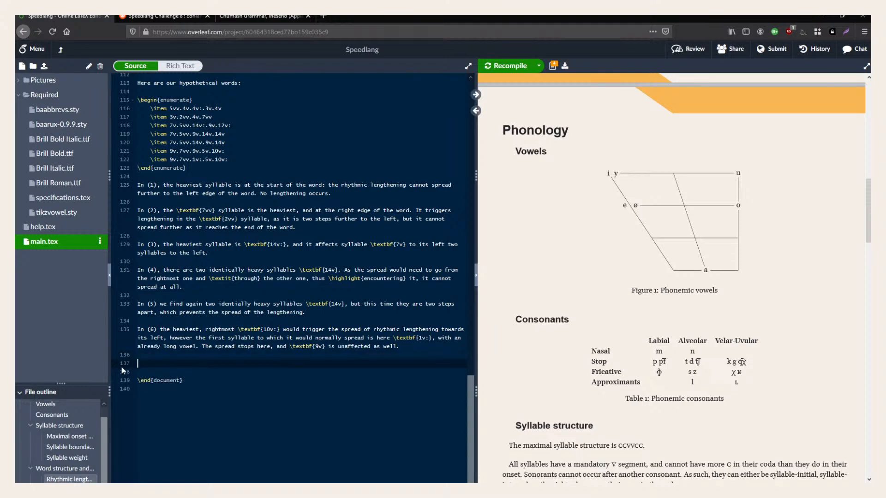
Add an unnumbered subsection titled "Allophony" after the rhythmic lengthening text by reusing the Word structure heading line, with blank lines below.
{"action": "scroll", "coordinate": [609, 363], "scroll_direction": "down", "scroll_amount": 4}
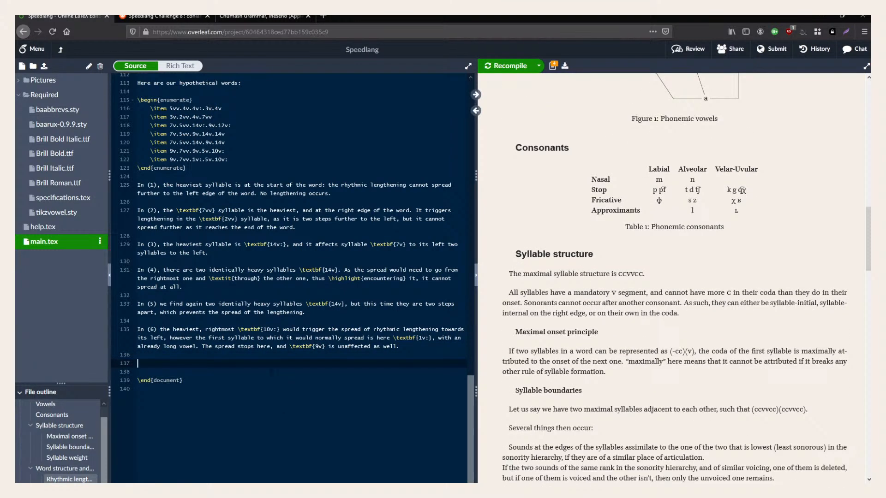
{"action": "scroll", "coordinate": [216, 208], "scroll_direction": "up", "scroll_amount": 6}
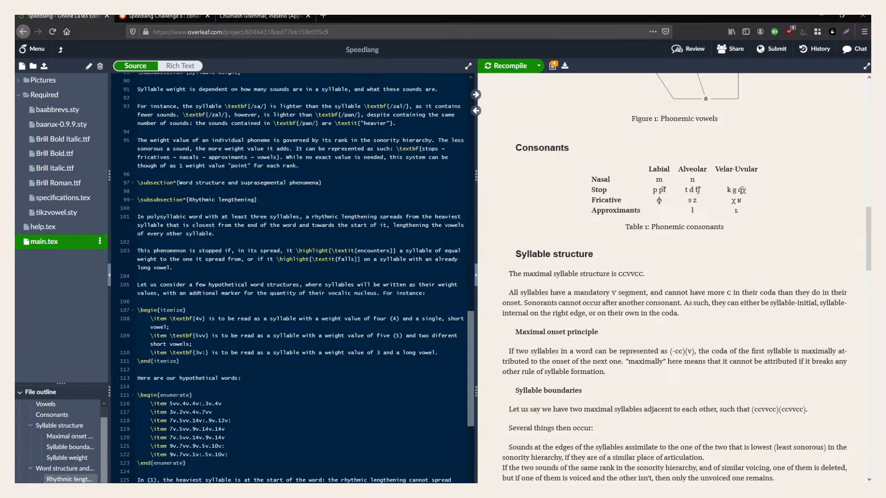
{"action": "triple_click", "coordinate": [209, 182]}
{"action": "key", "text": "ctrl+c"}
{"action": "scroll", "coordinate": [210, 183], "scroll_direction": "down", "scroll_amount": 7}
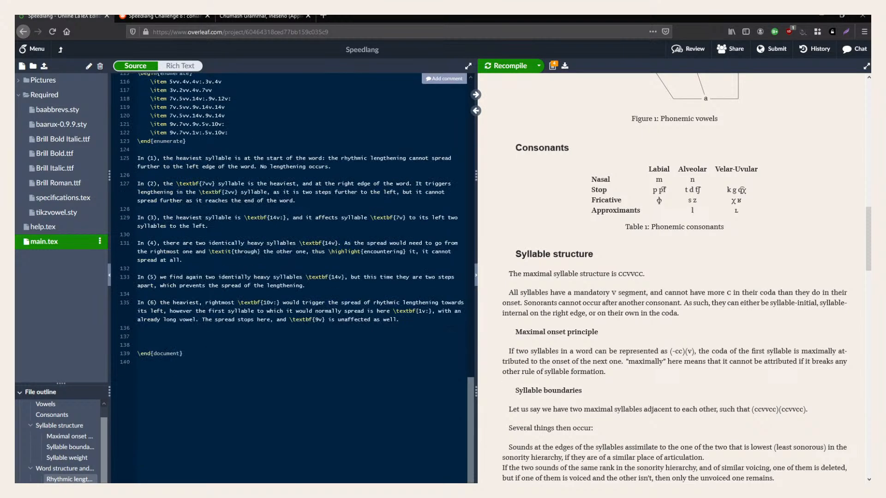
{"action": "left_click", "coordinate": [138, 336]}
{"action": "key", "text": "ctrl+v"}
{"action": "left_click_drag", "start_coordinate": [179, 336], "coordinate": [319, 336]}
{"action": "type", "text": "Allophony"}
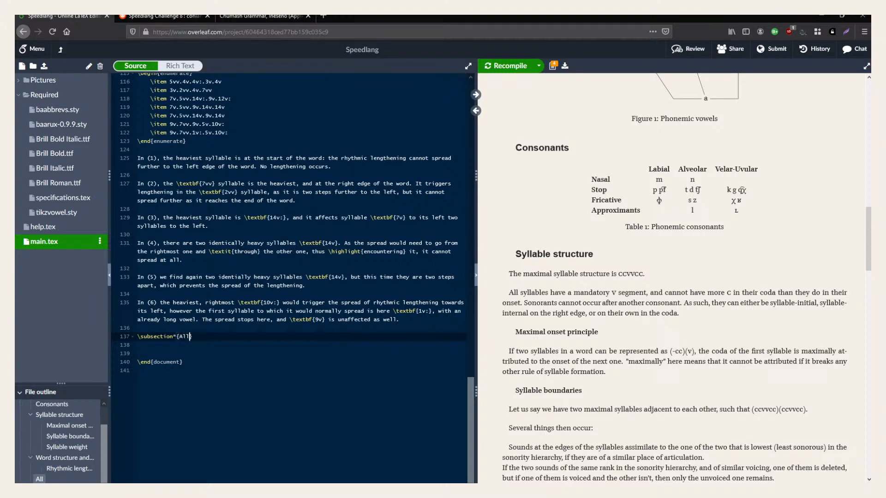
{"action": "key", "text": "Down"}
{"action": "key", "text": "Return"}
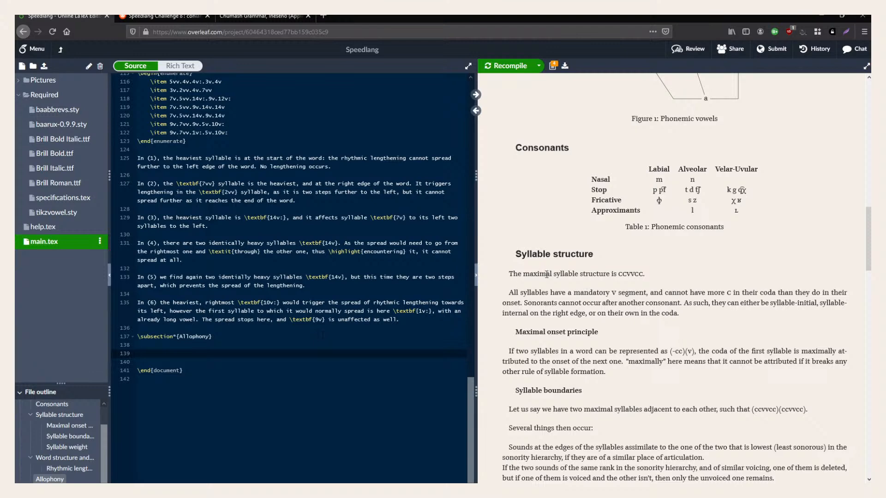
Bring the phoneme charts into view in the preview, save the document, and return to the blank line under the Allophony heading.
{"action": "scroll", "coordinate": [545, 274], "scroll_direction": "up", "scroll_amount": 3}
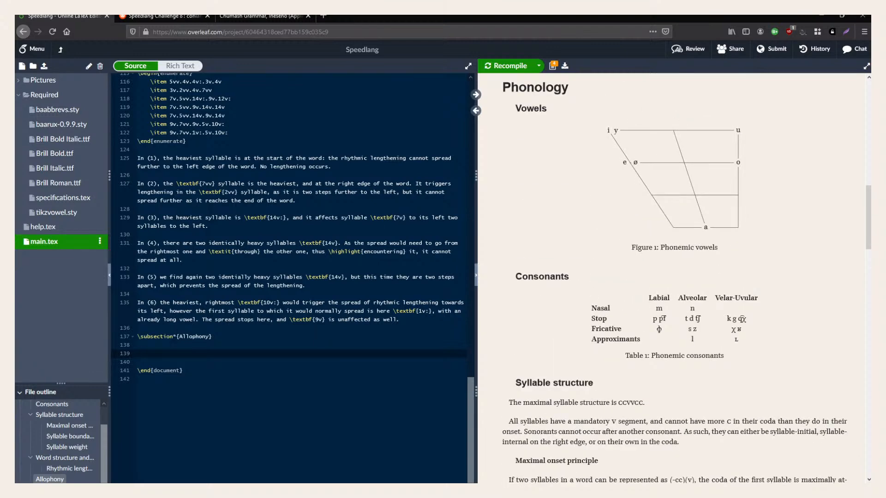
{"action": "key", "text": "ctrl+s"}
{"action": "left_click", "coordinate": [308, 359]}
{"action": "left_click", "coordinate": [187, 353]}
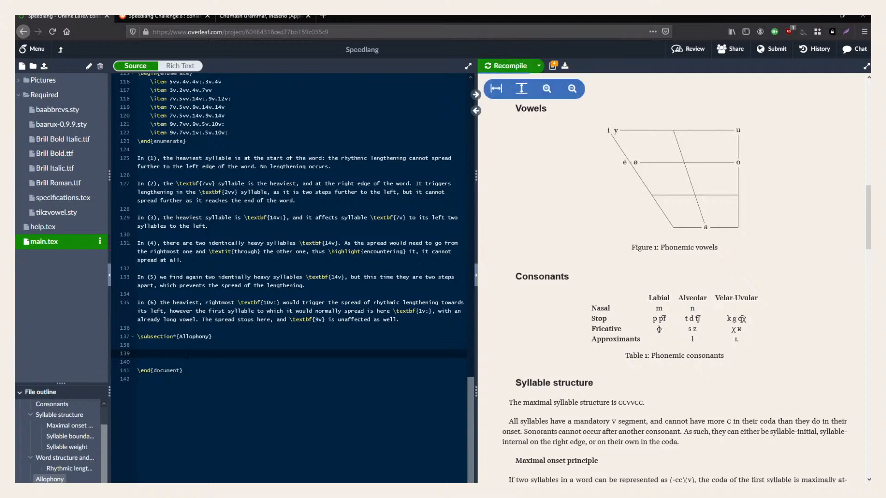